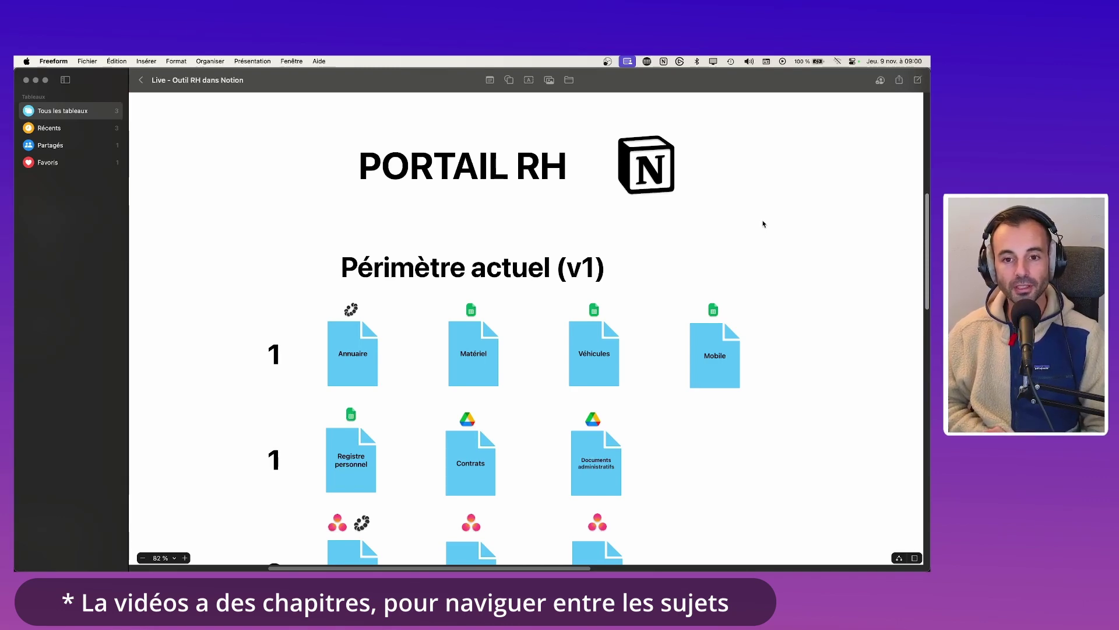
# Step: Examine the Portail RH board, from the numbered rows of the current scope down to the Schéma des données diagram
pyautogui.scroll(-5, 763, 224)
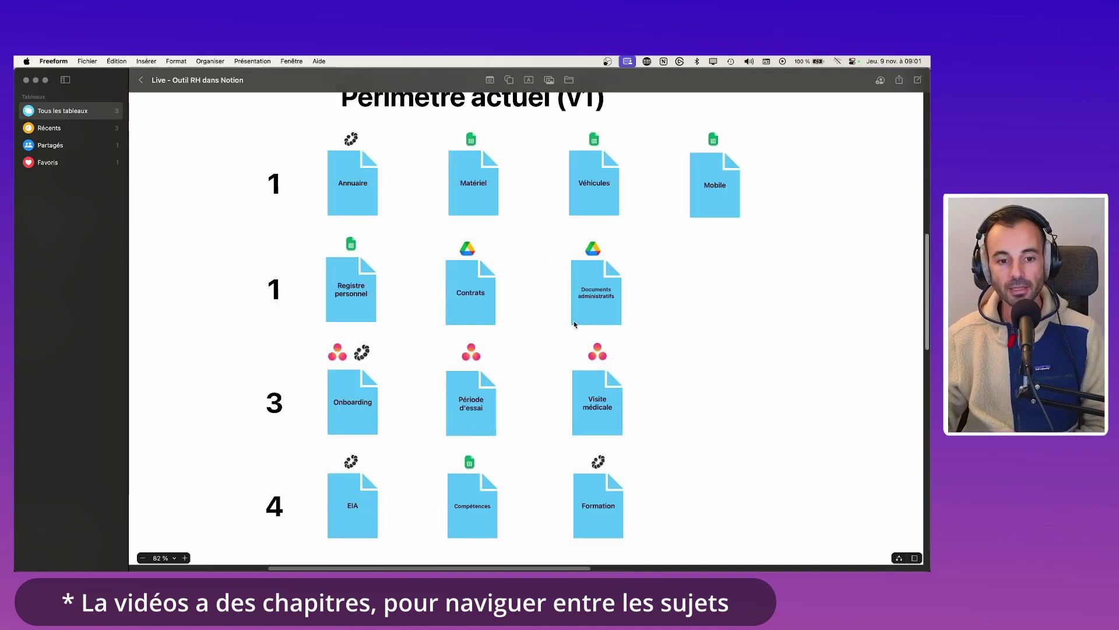
pyautogui.scroll(5, 585, 394)
pyautogui.scroll(-6, 565, 388)
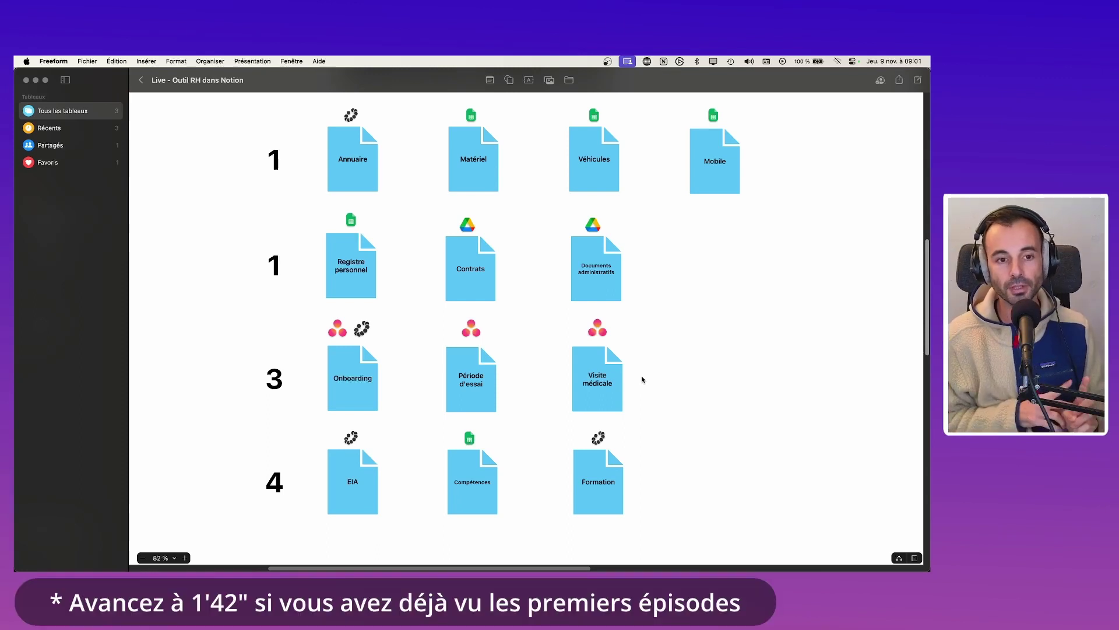
pyautogui.scroll(5, 629, 382)
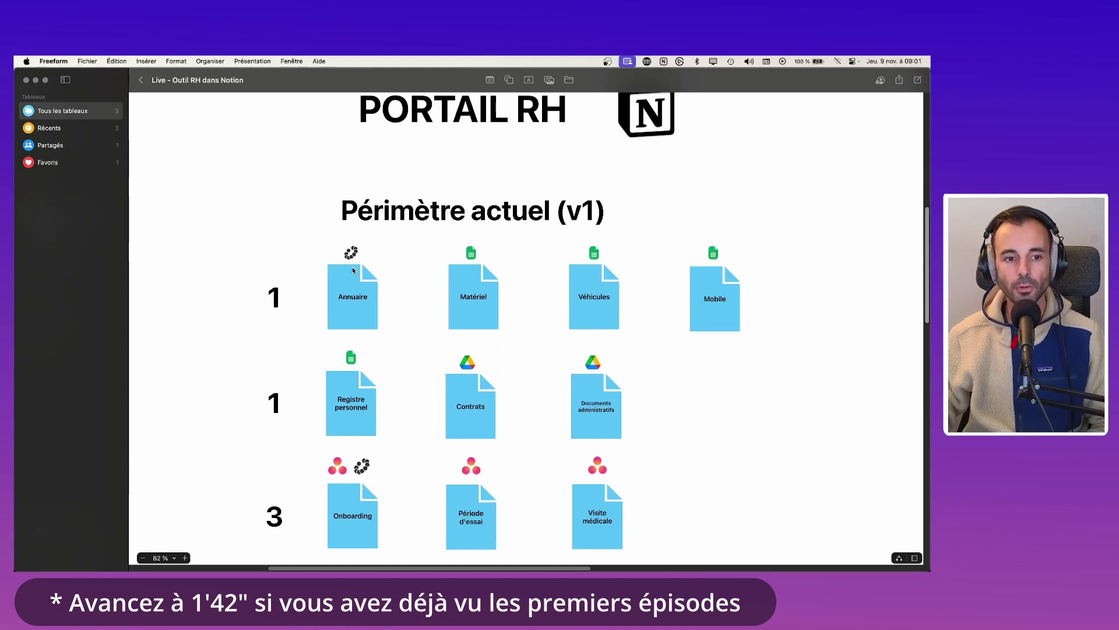
pyautogui.scroll(-1, 354, 272)
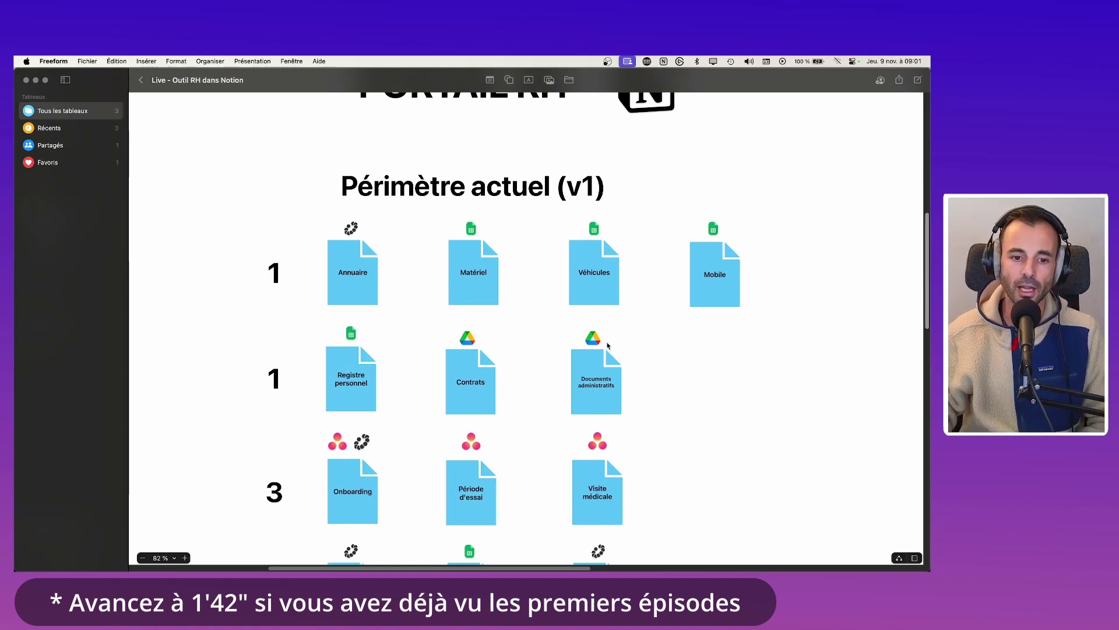
pyautogui.scroll(-1, 605, 343)
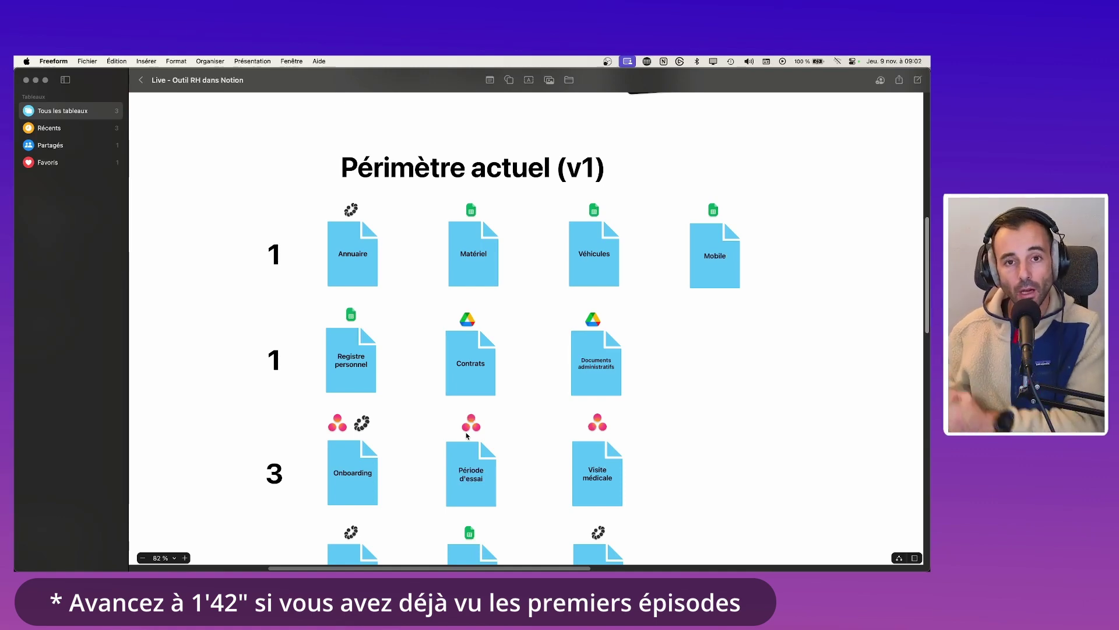
pyautogui.scroll(-10, 468, 312)
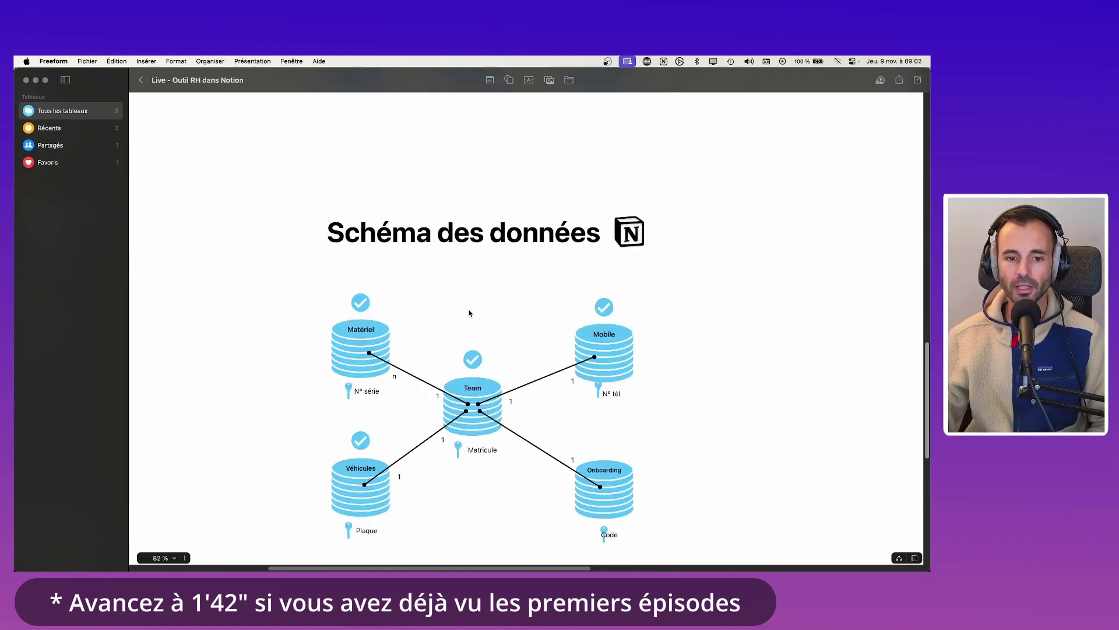
pyautogui.scroll(-2, 470, 313)
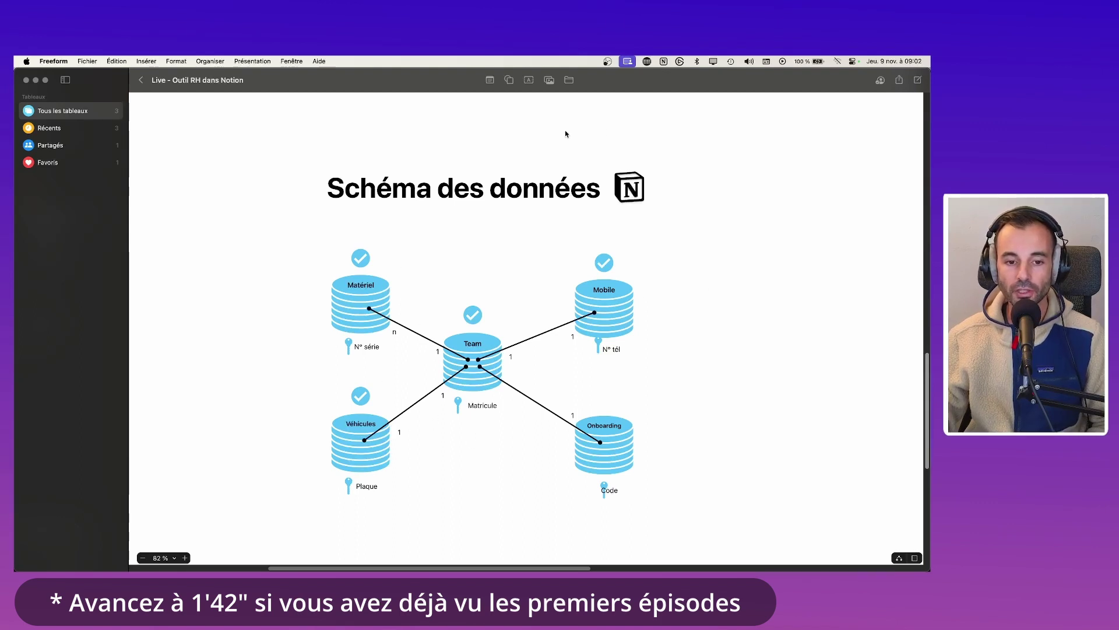
# Step: Switch to Notion and look through the SIRH page, including its add-info actions, Collaborateurs gallery and Matériel list
pyautogui.click(755, 551)
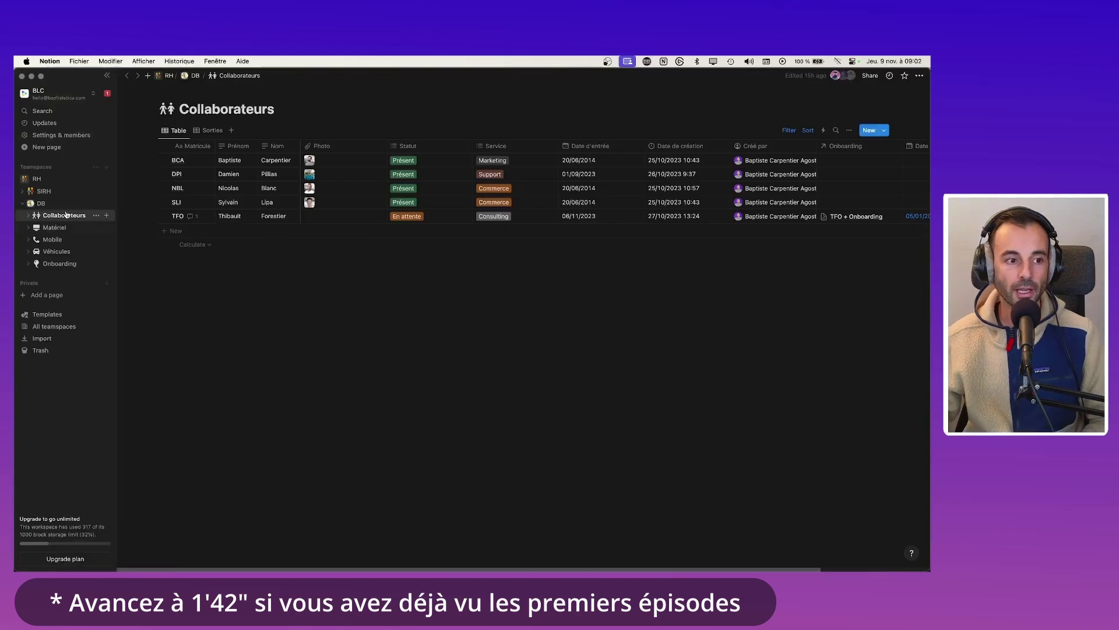
pyautogui.click(44, 192)
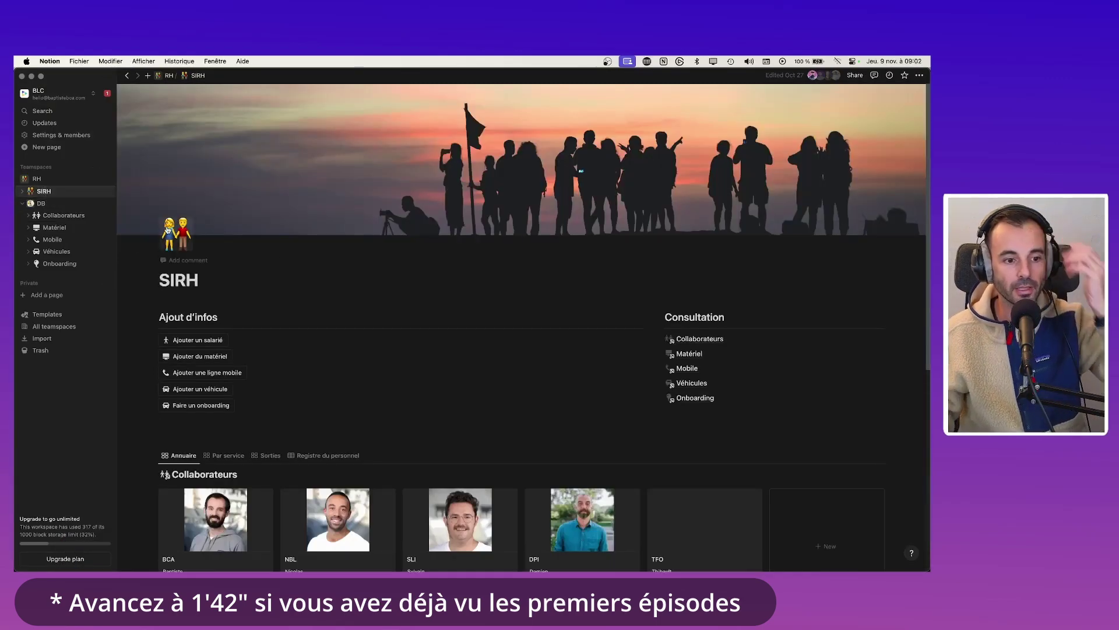
pyautogui.scroll(-1, 184, 255)
pyautogui.scroll(-2, 184, 255)
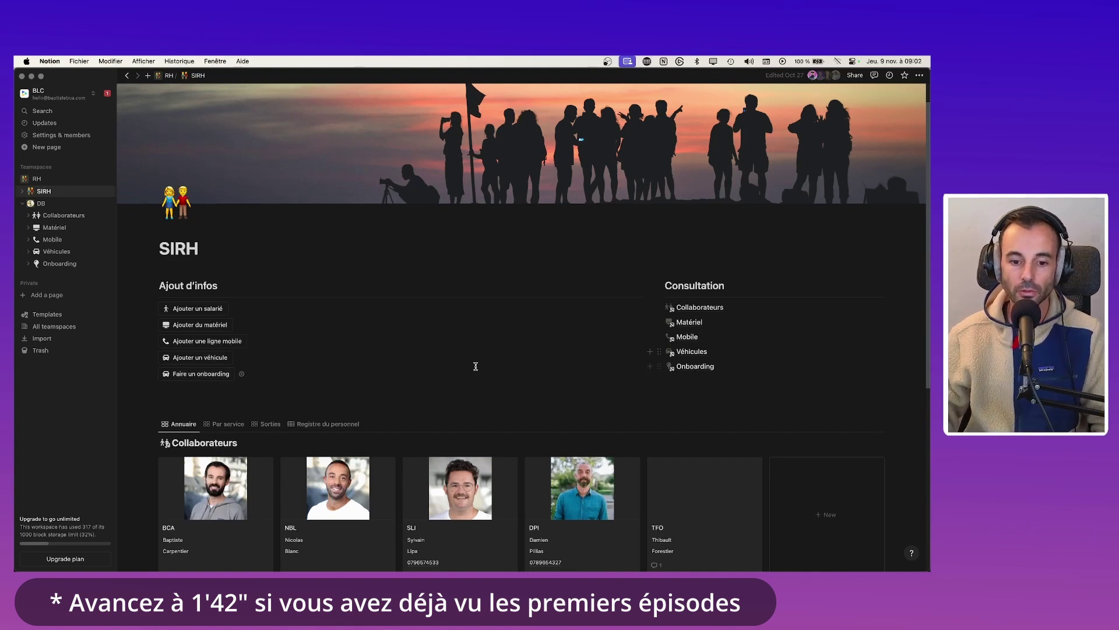
pyautogui.scroll(-5, 476, 366)
pyautogui.scroll(-4, 399, 360)
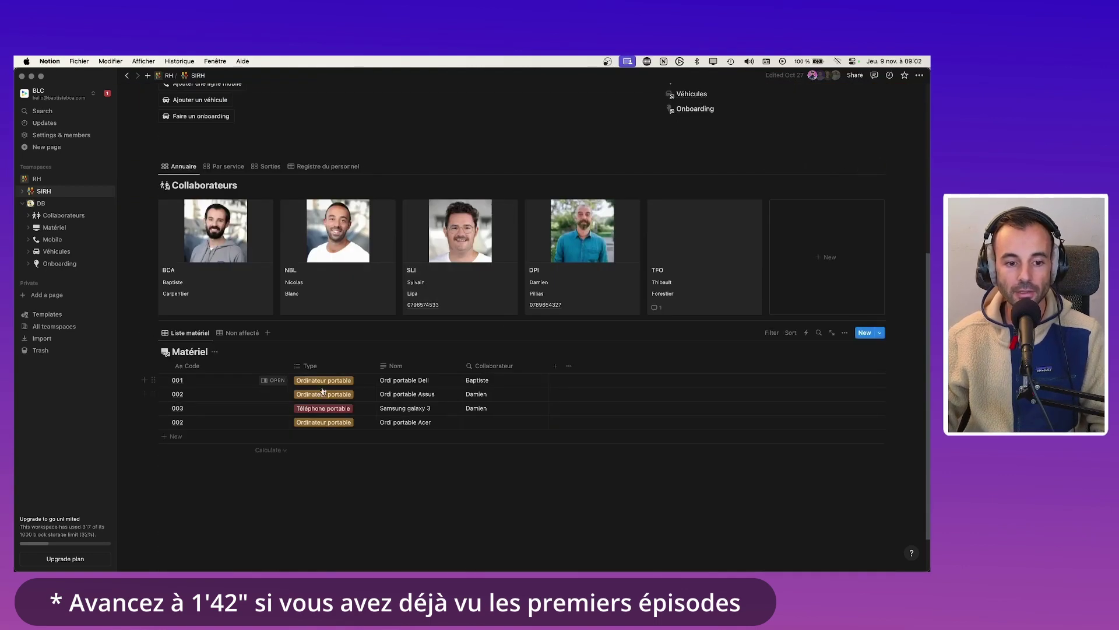
pyautogui.scroll(7, 259, 387)
pyautogui.scroll(-4, 258, 387)
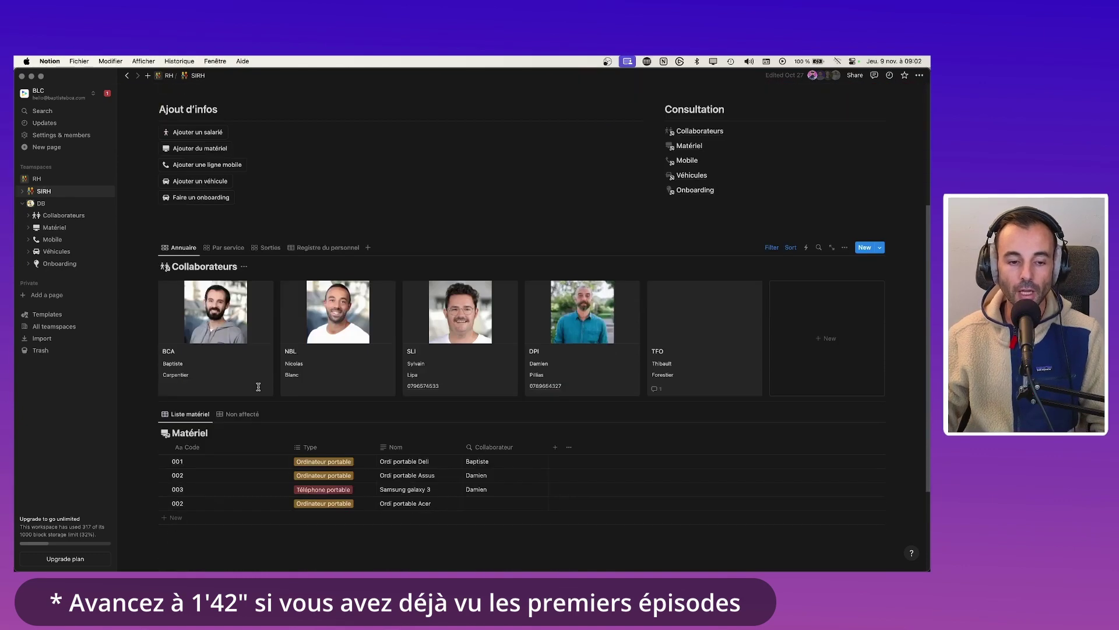
# Step: Return to the Freeform board and move the Période d'essai and Visite médicale cards with their icons left to the start of row 3
pyautogui.press('super+Tab')
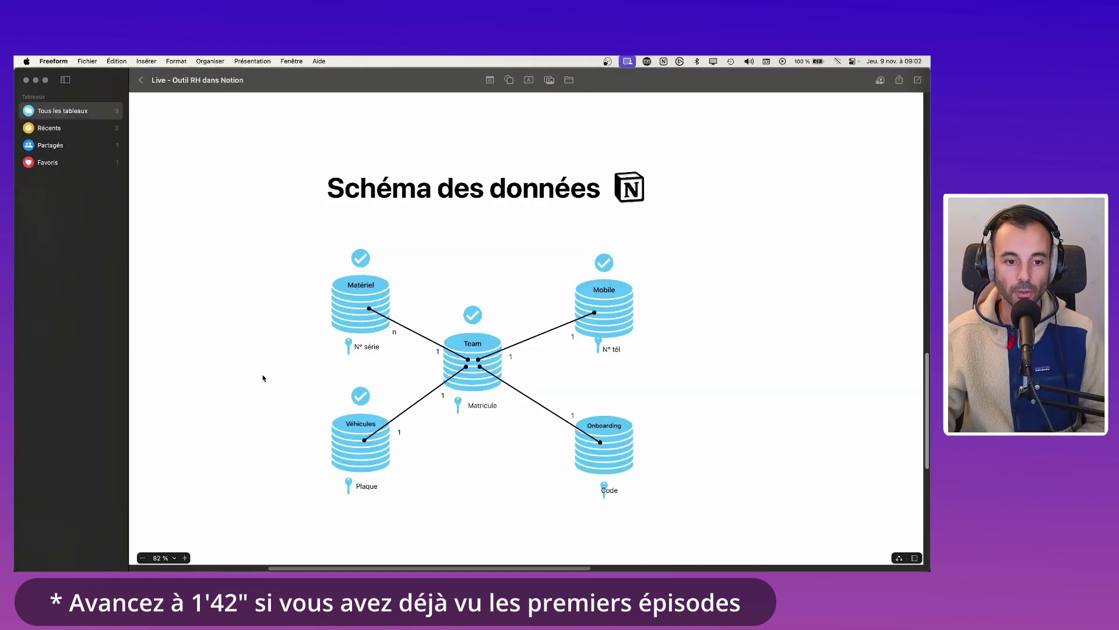
pyautogui.scroll(10, 262, 378)
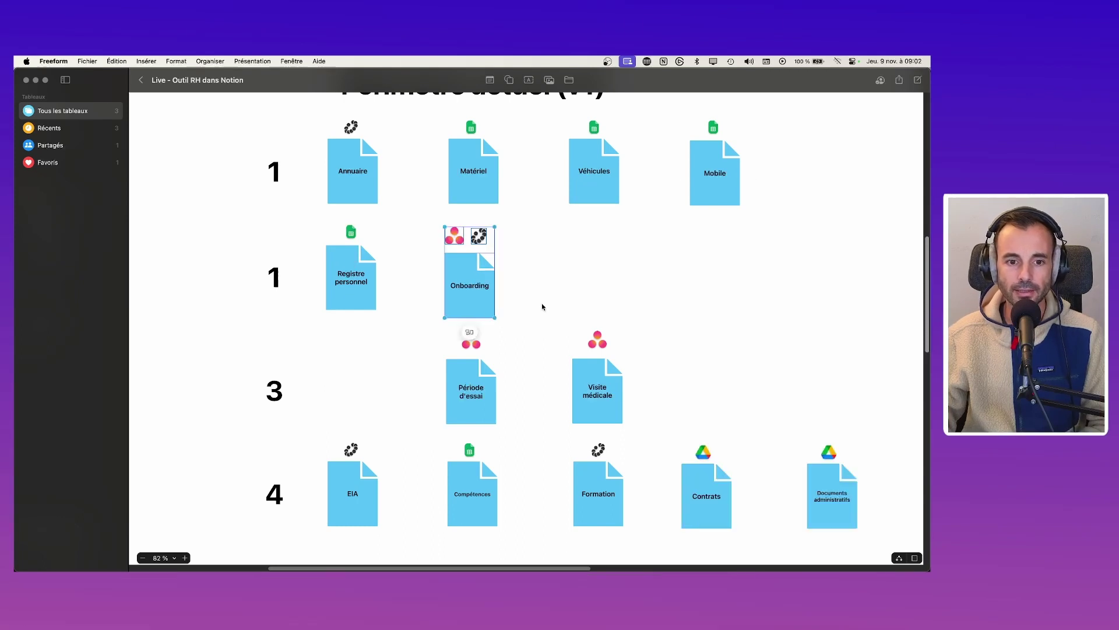
pyautogui.moveTo(655, 335); pyautogui.dragTo(445, 412)
pyautogui.moveTo(472, 341); pyautogui.dragTo(345, 334)
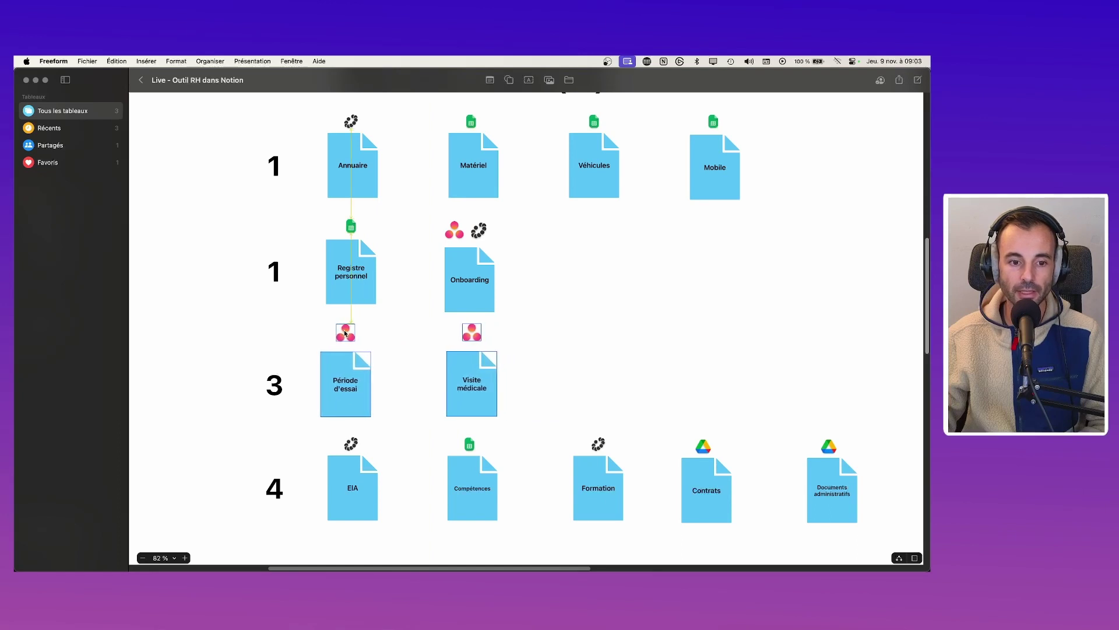
pyautogui.click(588, 349)
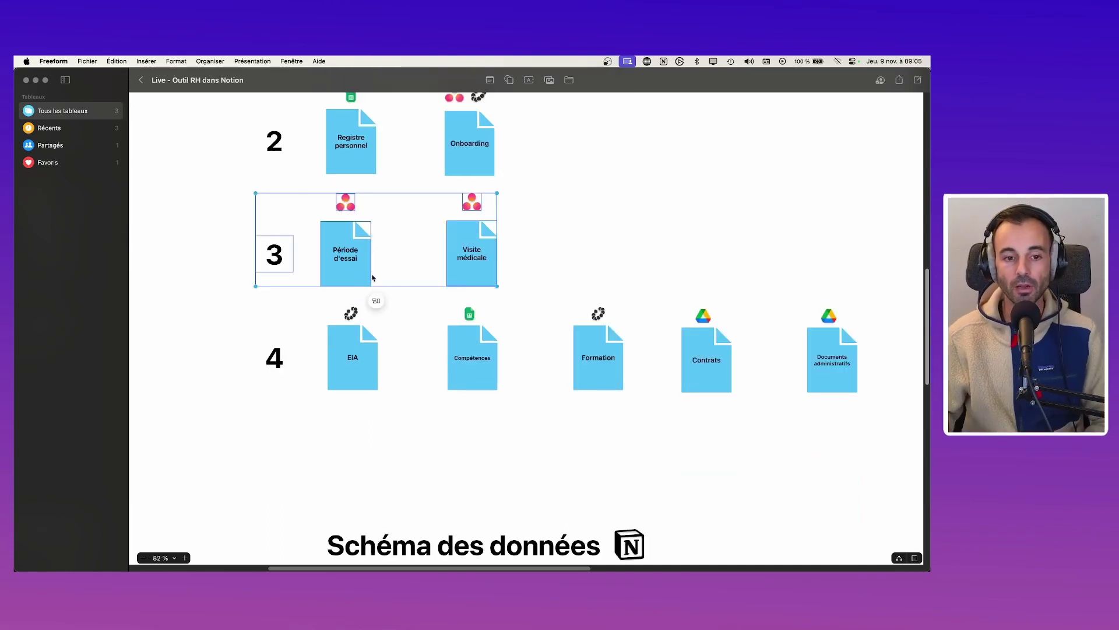
# Step: Review the Schéma des données diagram against the SIRH page in Notion, returning to the row 3 cards in Freeform
pyautogui.scroll(-5, 383, 288)
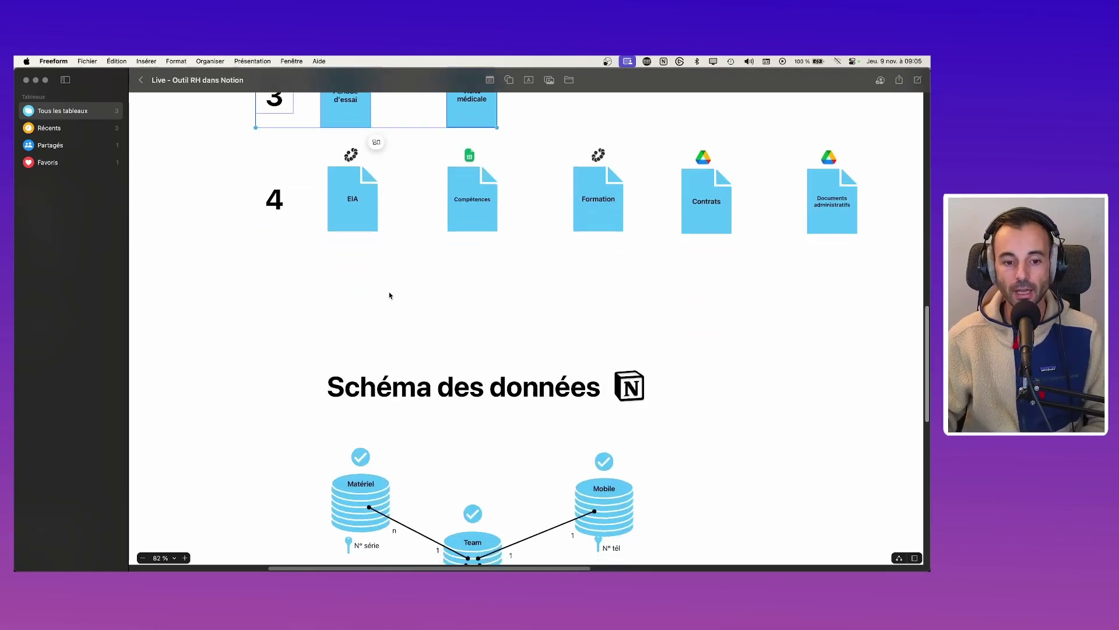
pyautogui.scroll(-3, 389, 295)
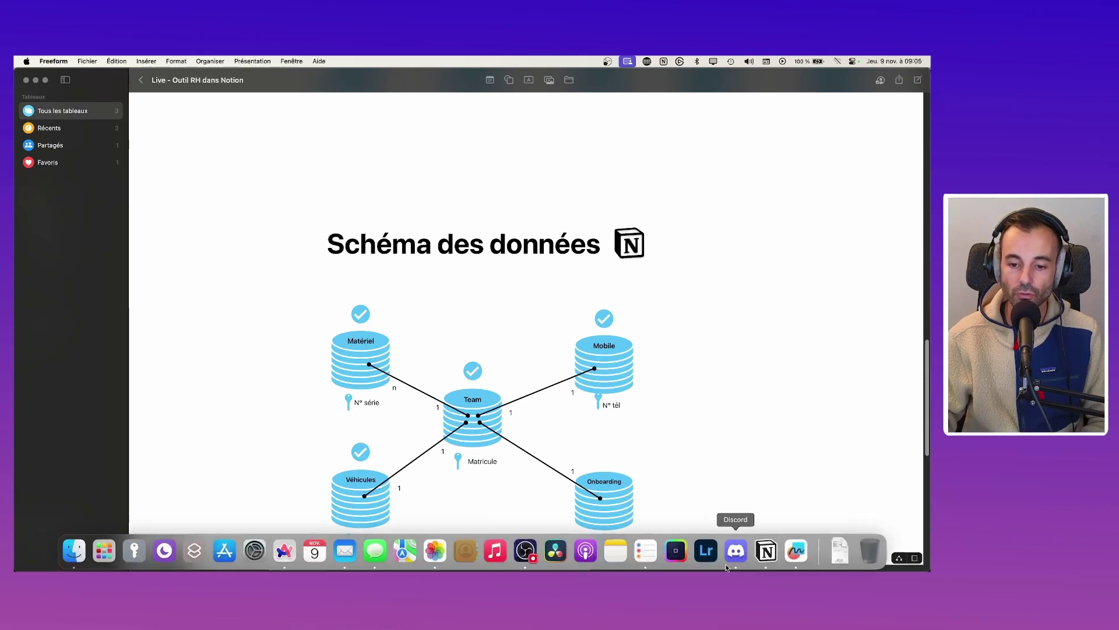
pyautogui.click(768, 548)
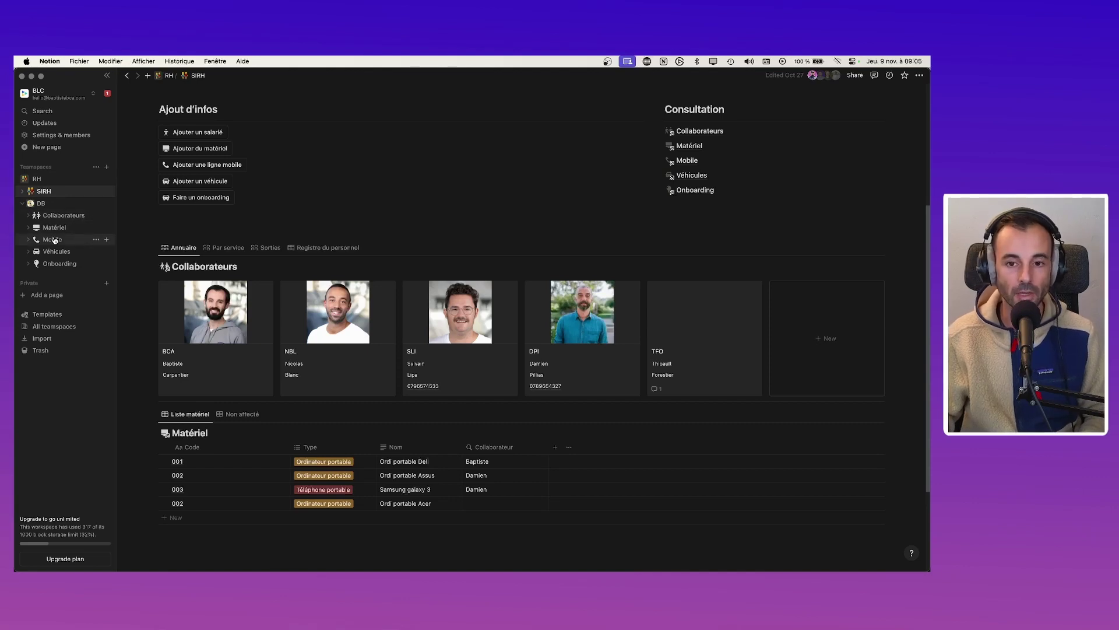
pyautogui.press('super+Tab')
pyautogui.scroll(5, 362, 256)
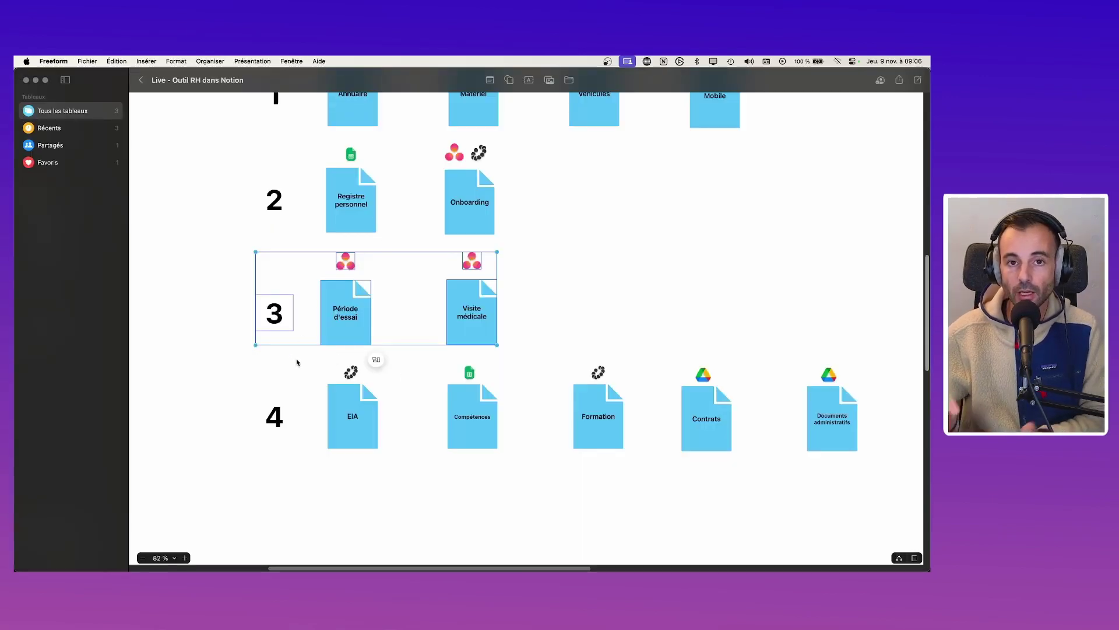
pyautogui.click(542, 295)
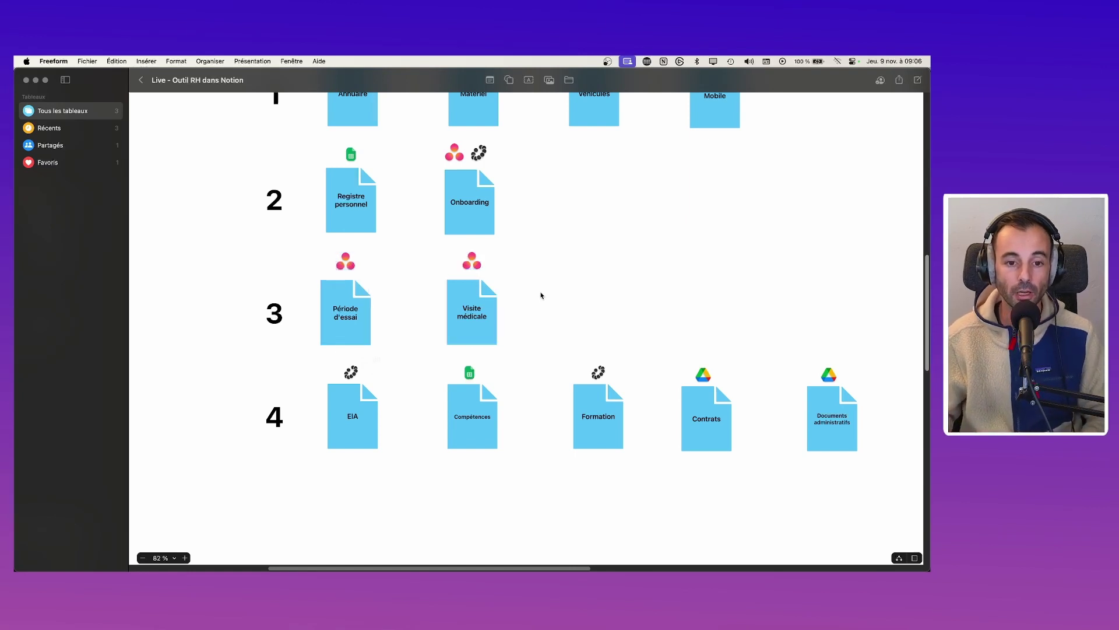
pyautogui.moveTo(542, 234); pyautogui.dragTo(460, 375)
pyautogui.click(547, 267)
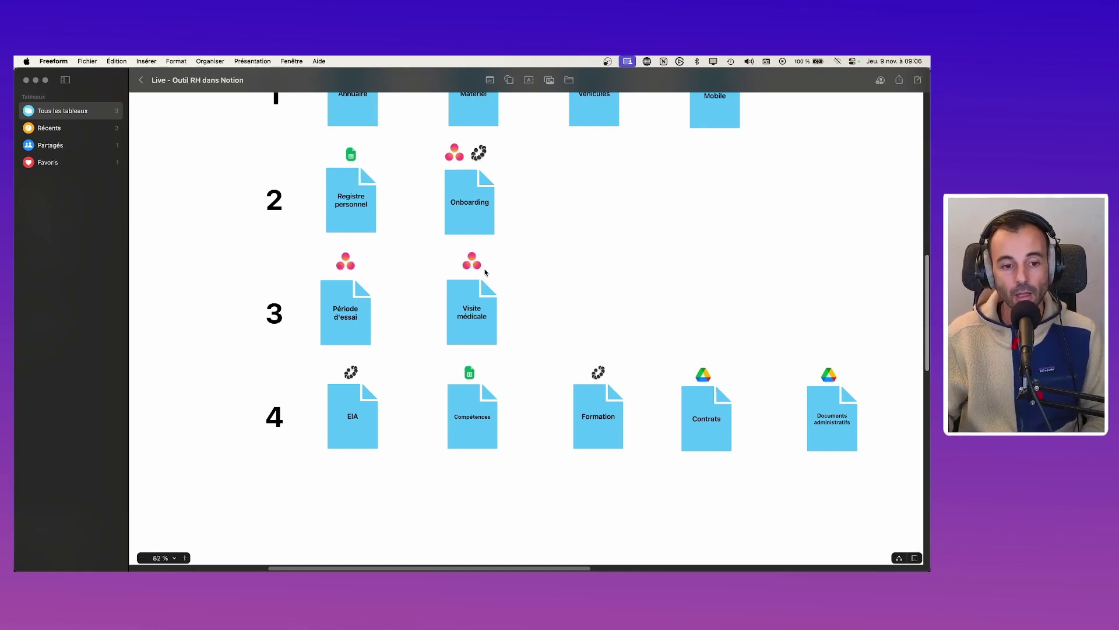
# Step: Switch to Notion and open the Collaborateurs database from the SIRH page's Consultation links
pyautogui.press('super+Tab')
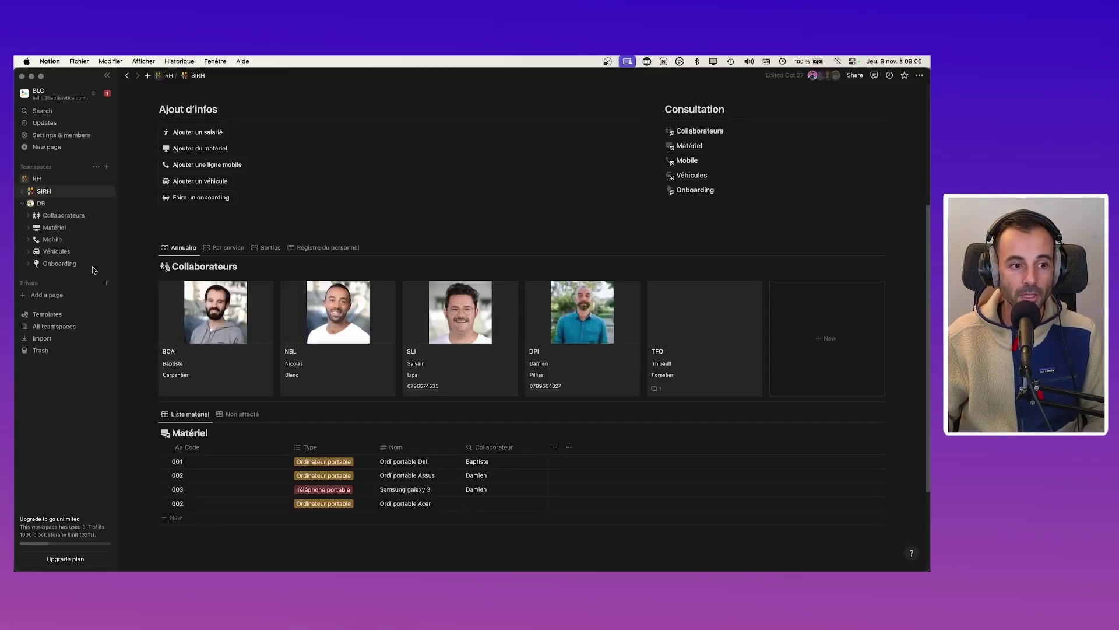
pyautogui.click(699, 132)
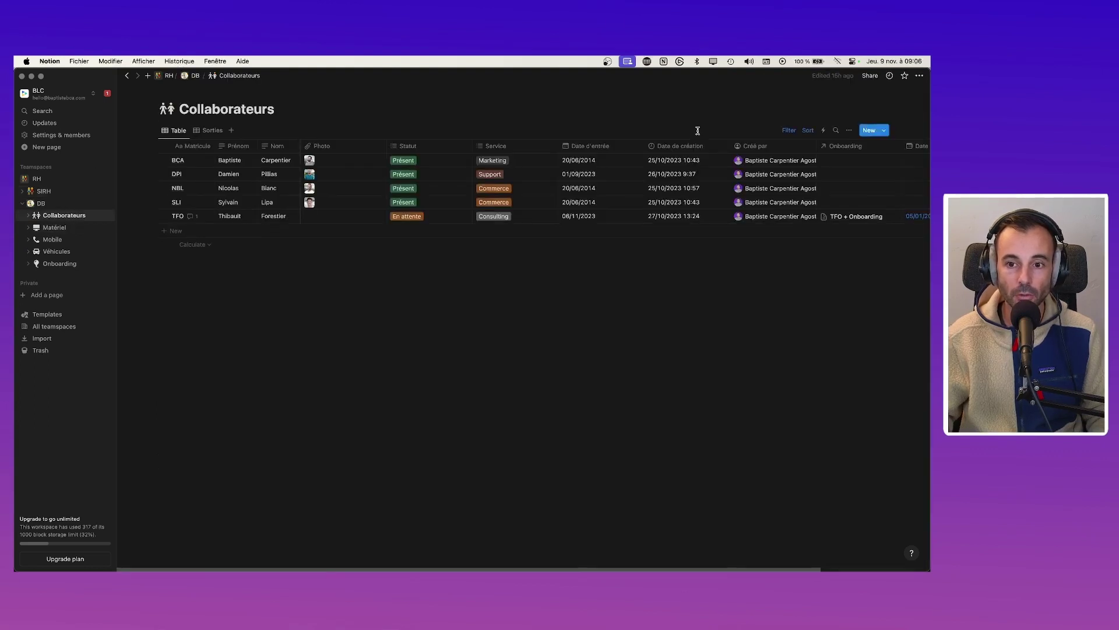
pyautogui.press('super+bracketleft')
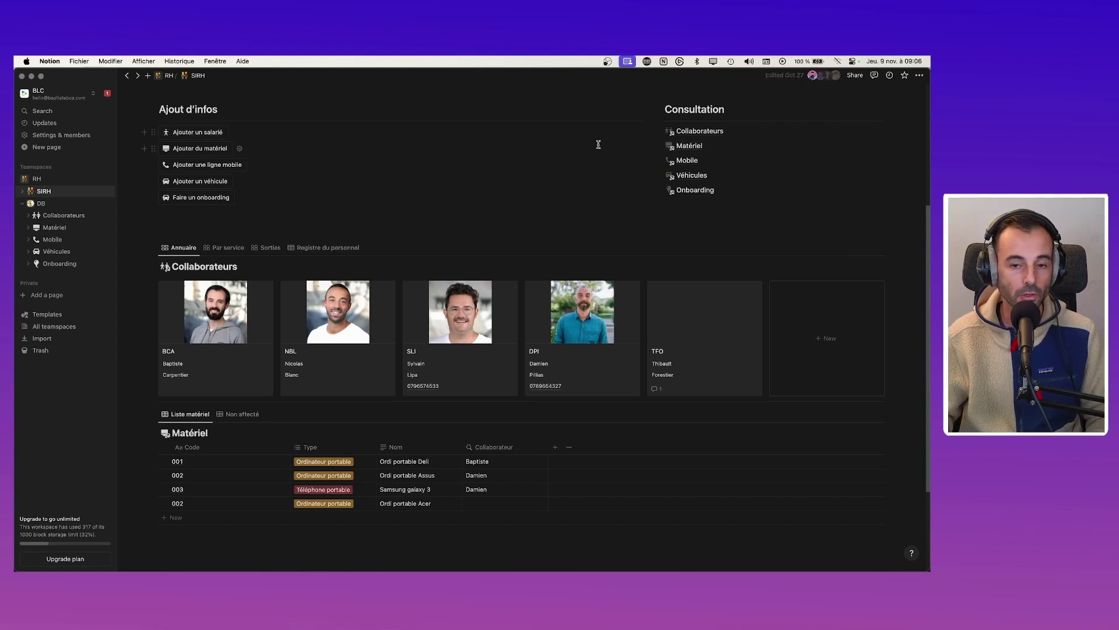
pyautogui.click(686, 132)
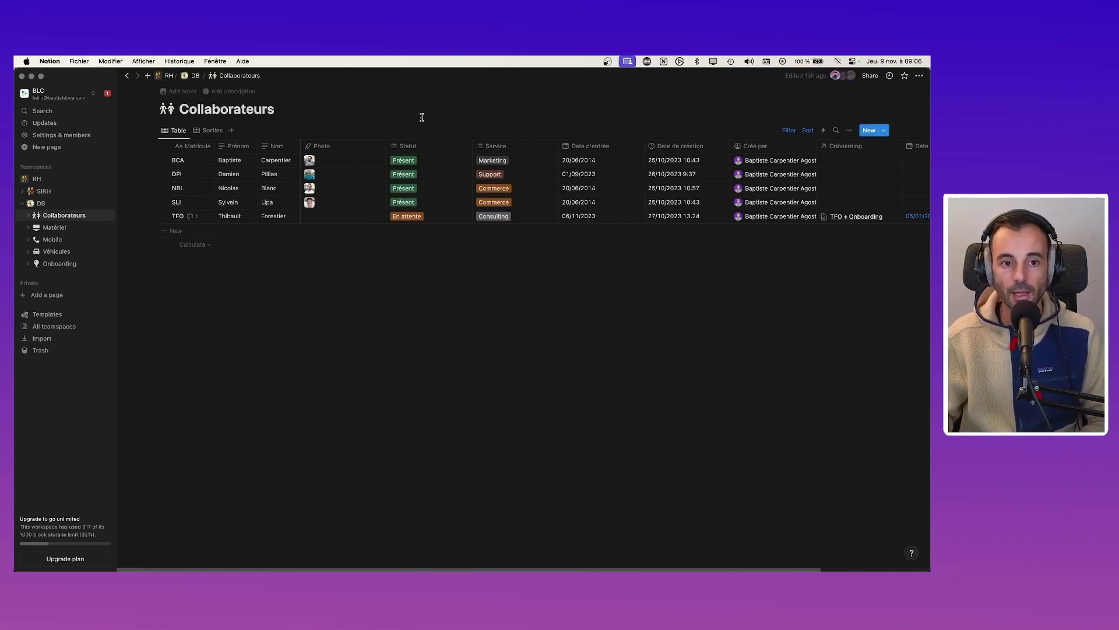
# Step: Set the Statut of collaborator TFO to Présent and remove the En attente value
pyautogui.click(412, 215)
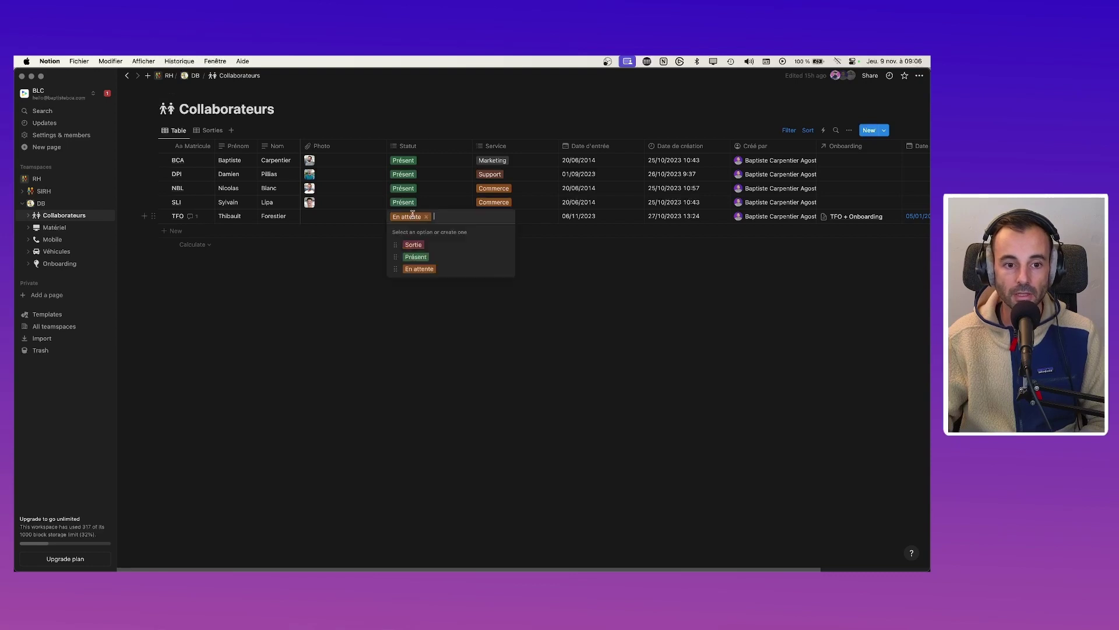
pyautogui.click(443, 256)
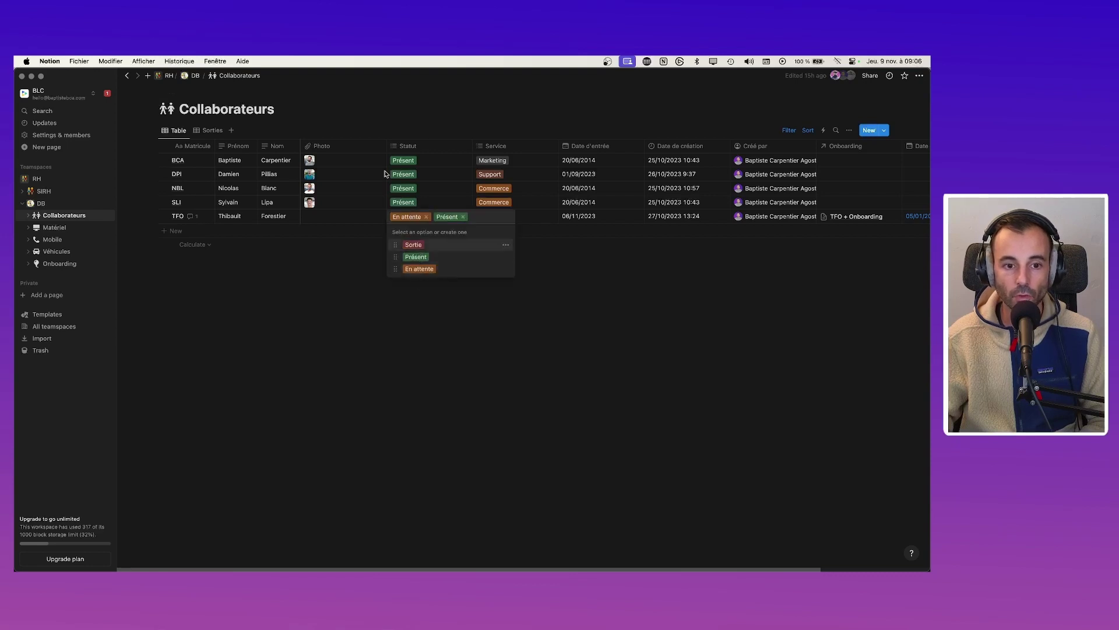
pyautogui.click(427, 216)
pyautogui.press('Escape')
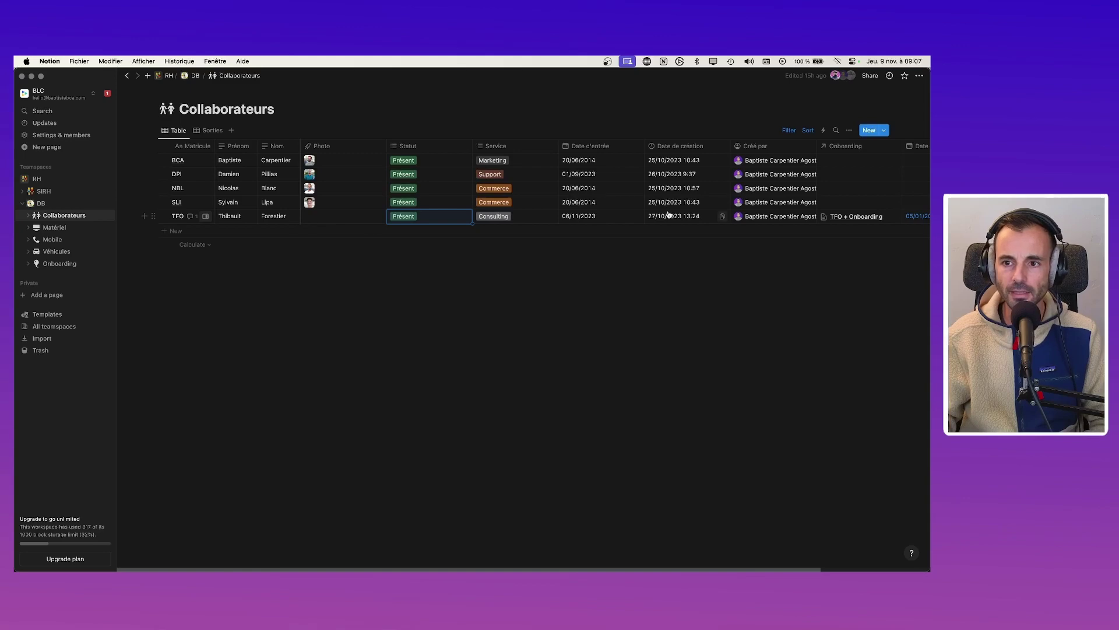
# Step: Examine the TFO + Onboarding checklist linked in the TFO row, close it, and return to the Freeform board
pyautogui.hscroll(3, 723, 215)
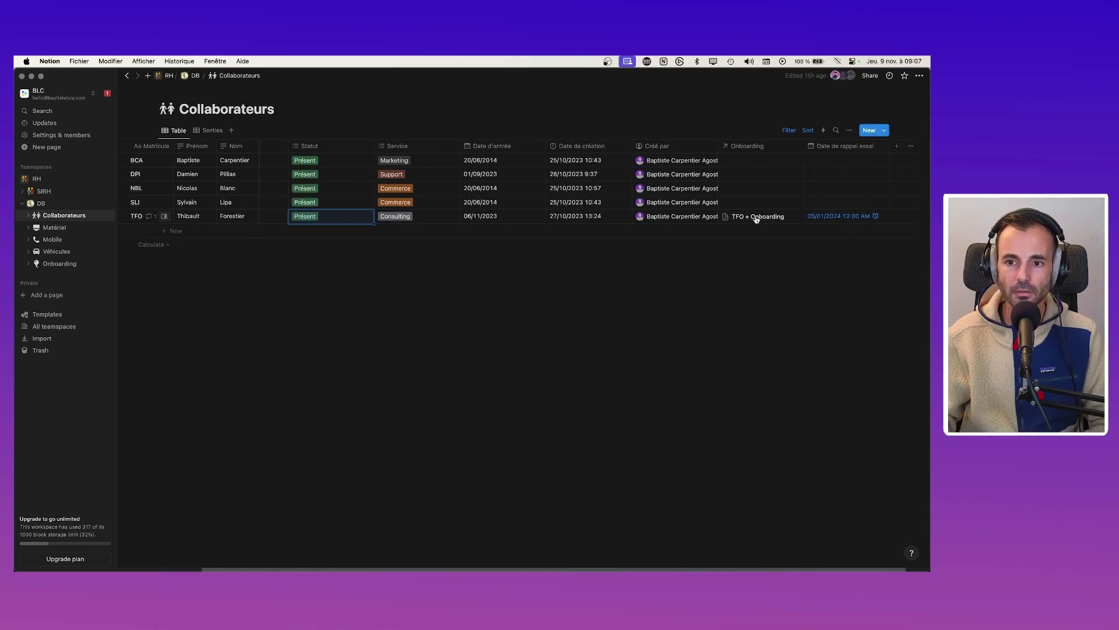
pyautogui.click(756, 217)
pyautogui.click(757, 247)
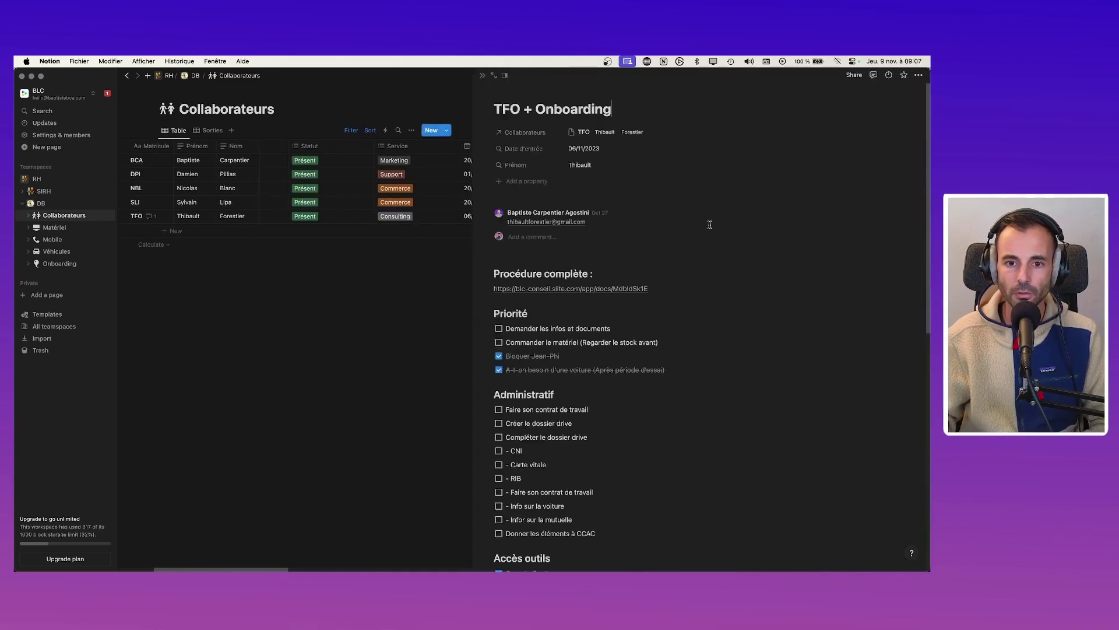
pyautogui.scroll(-5, 491, 303)
pyautogui.scroll(-8, 491, 303)
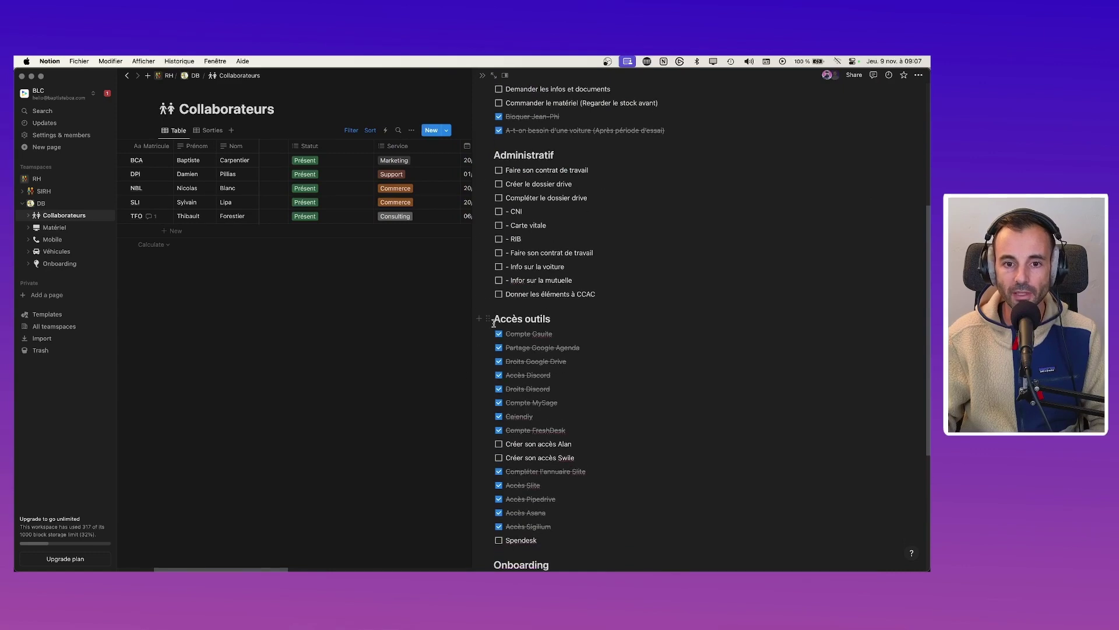
pyautogui.scroll(10, 514, 338)
pyautogui.scroll(3, 515, 339)
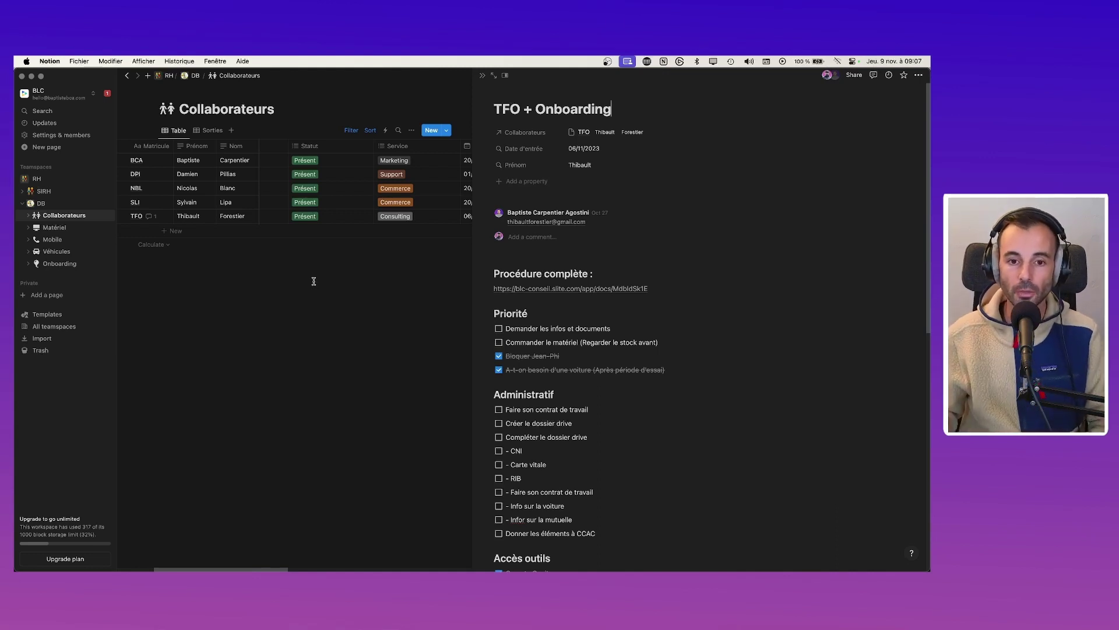
pyautogui.click(433, 292)
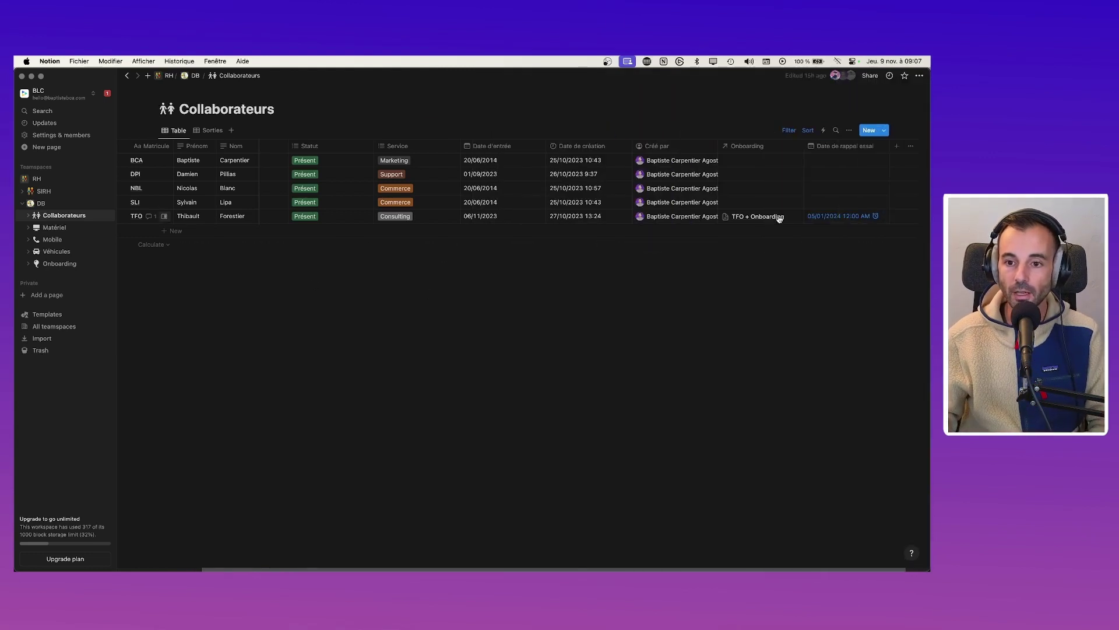
pyautogui.press('super+Tab')
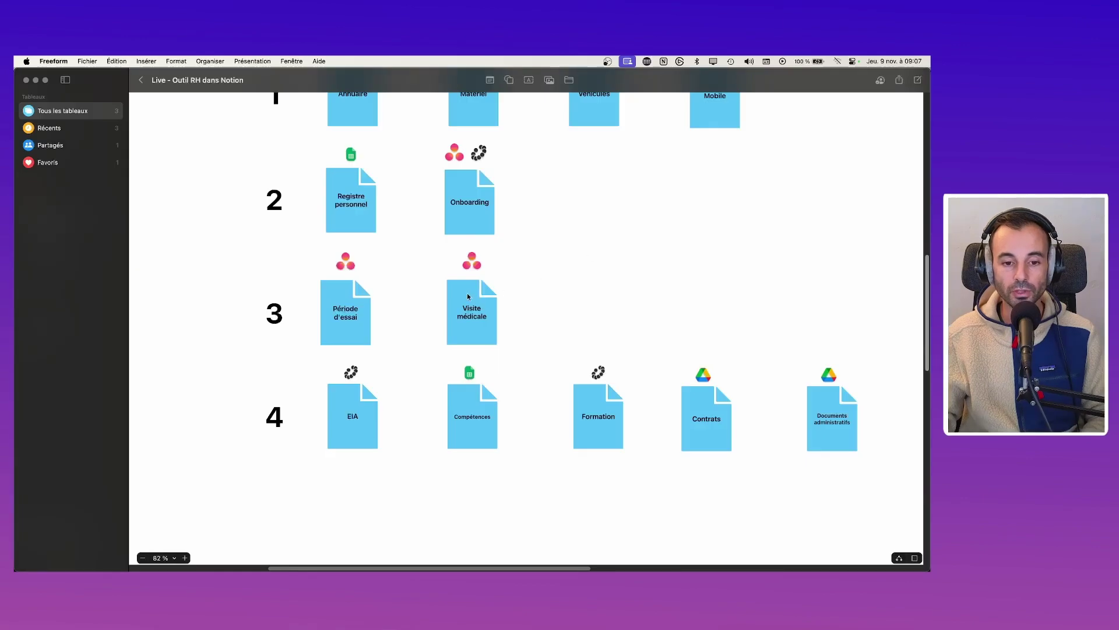
# Step: Switch to Notion, clear TFO's Date de rappel essai in the Collaborateurs database and rename that property as Date de fin essai
pyautogui.scroll(-10, 385, 324)
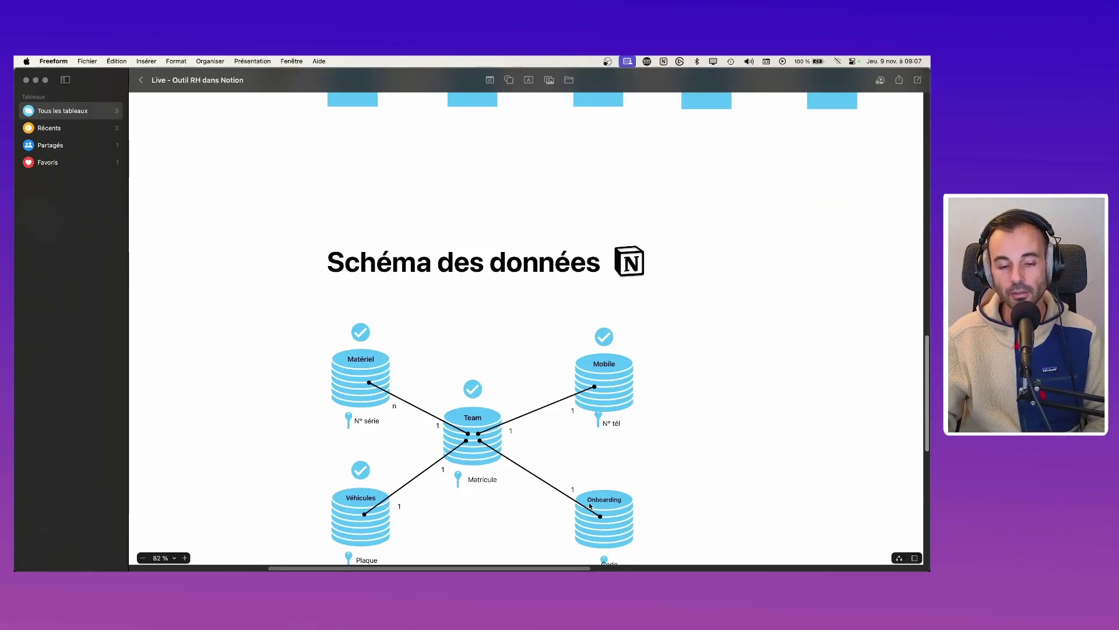
pyautogui.press('super+Tab')
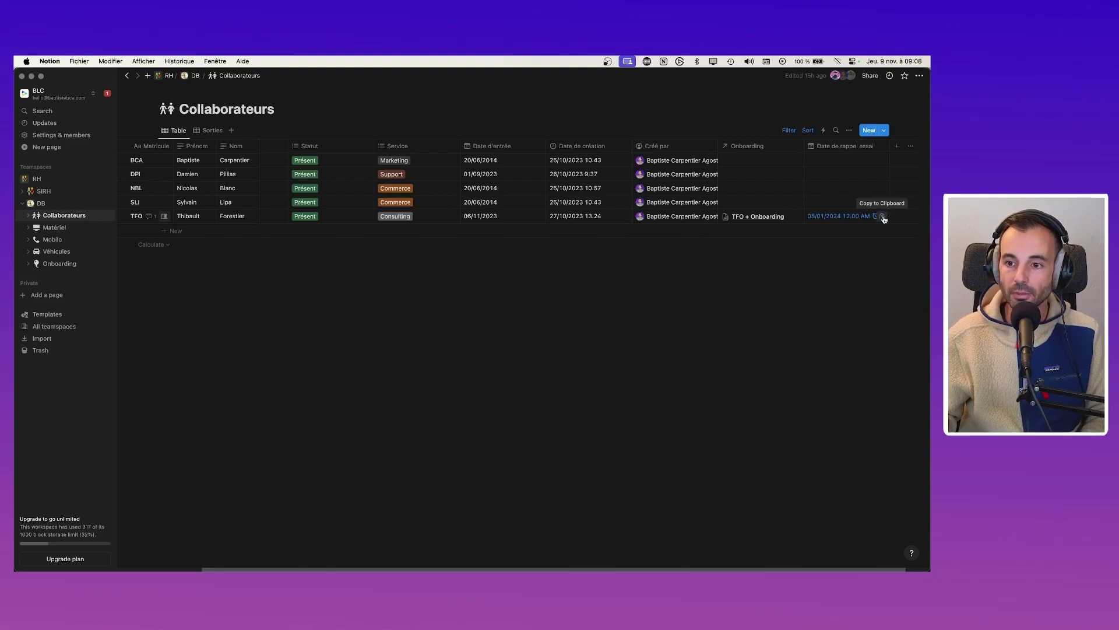
pyautogui.click(860, 217)
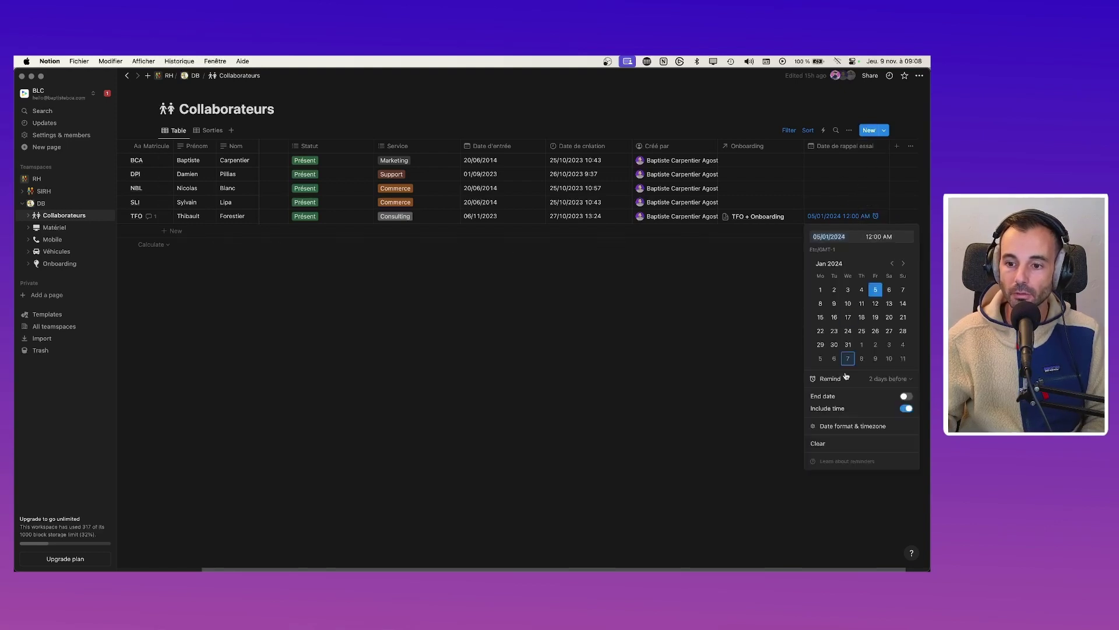
pyautogui.click(833, 443)
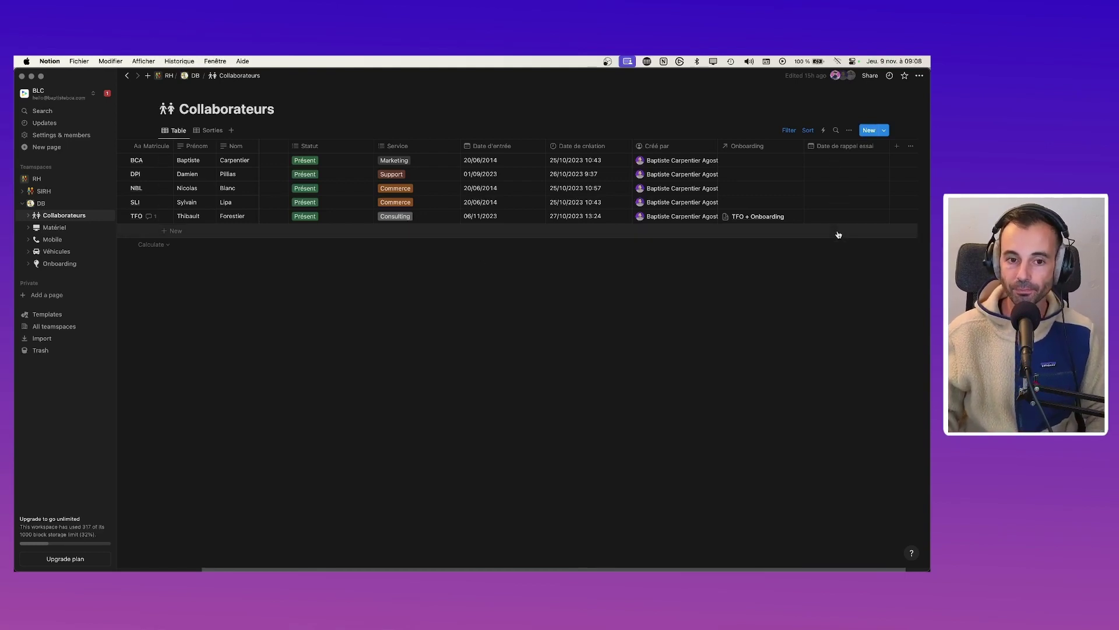
pyautogui.click(831, 146)
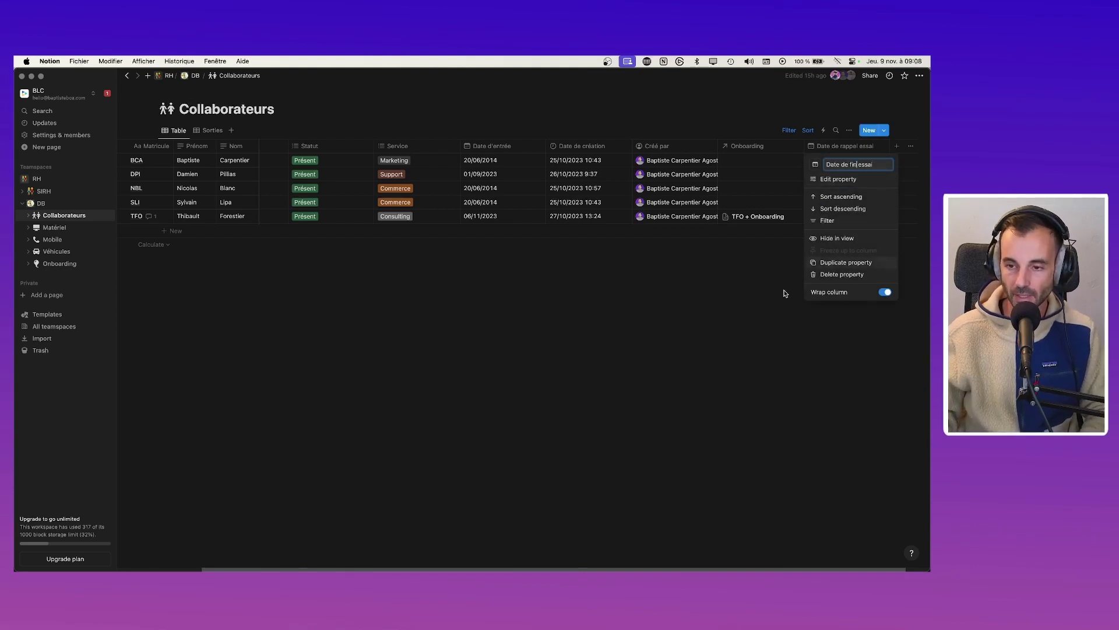
pyautogui.click(741, 324)
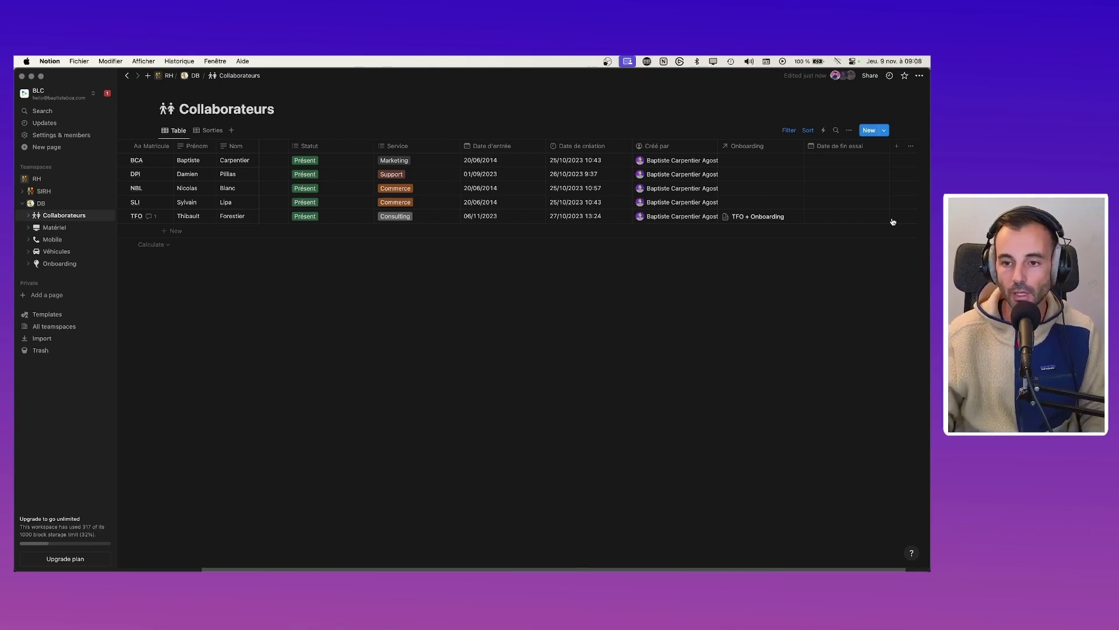
# Step: Draft a new automation for the Collaborateurs database triggered when Date d'entrée is edited, and list the actions it can perform
pyautogui.click(825, 131)
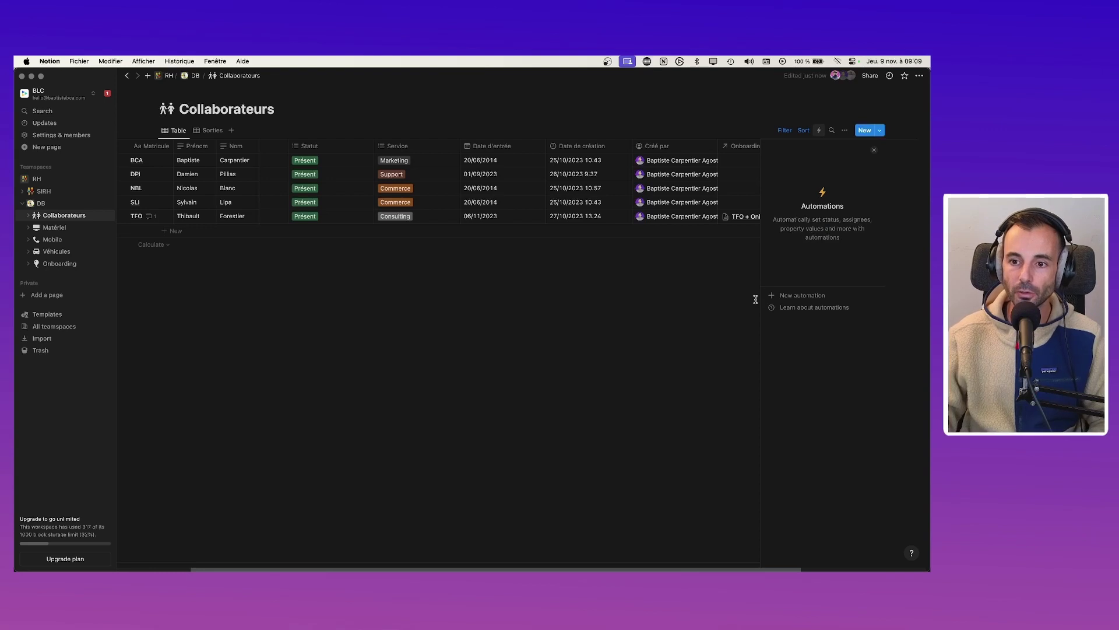
pyautogui.click(799, 296)
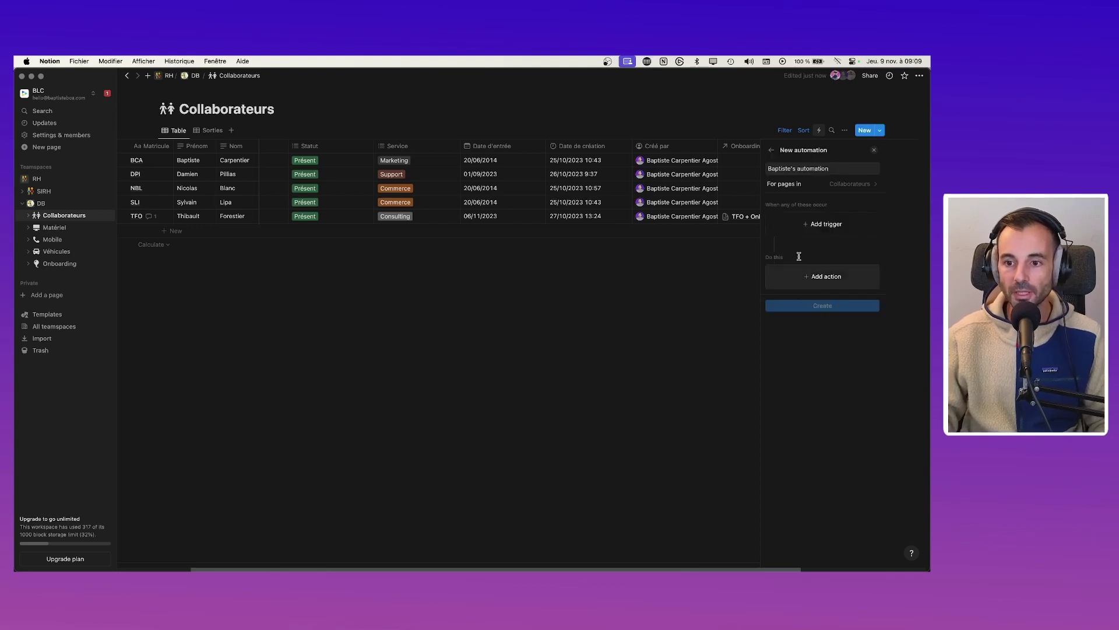
pyautogui.click(819, 225)
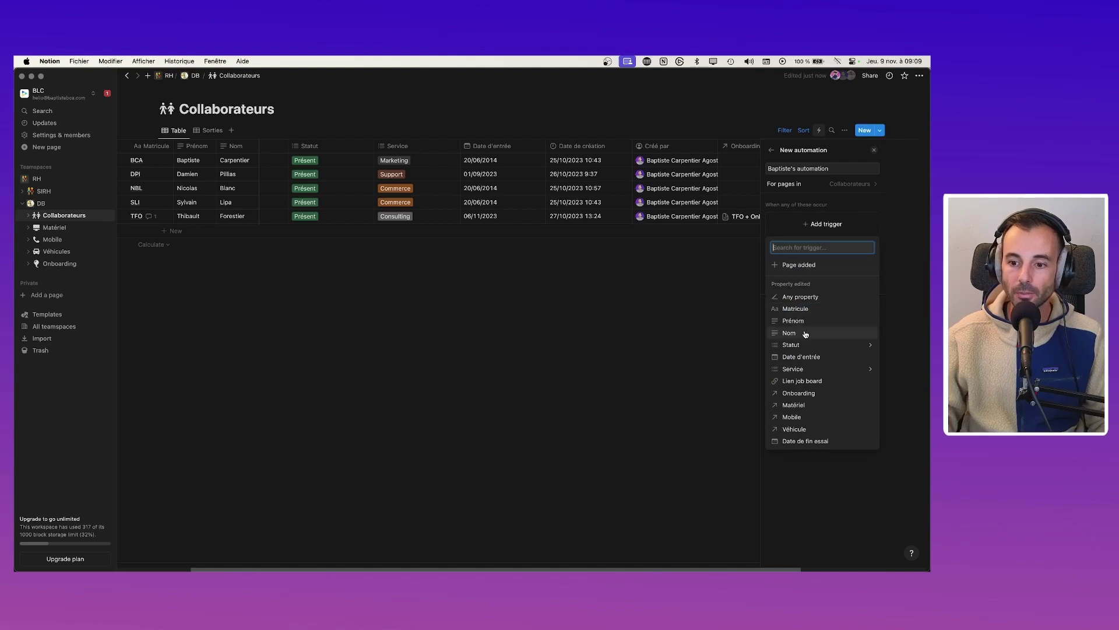
pyautogui.click(806, 358)
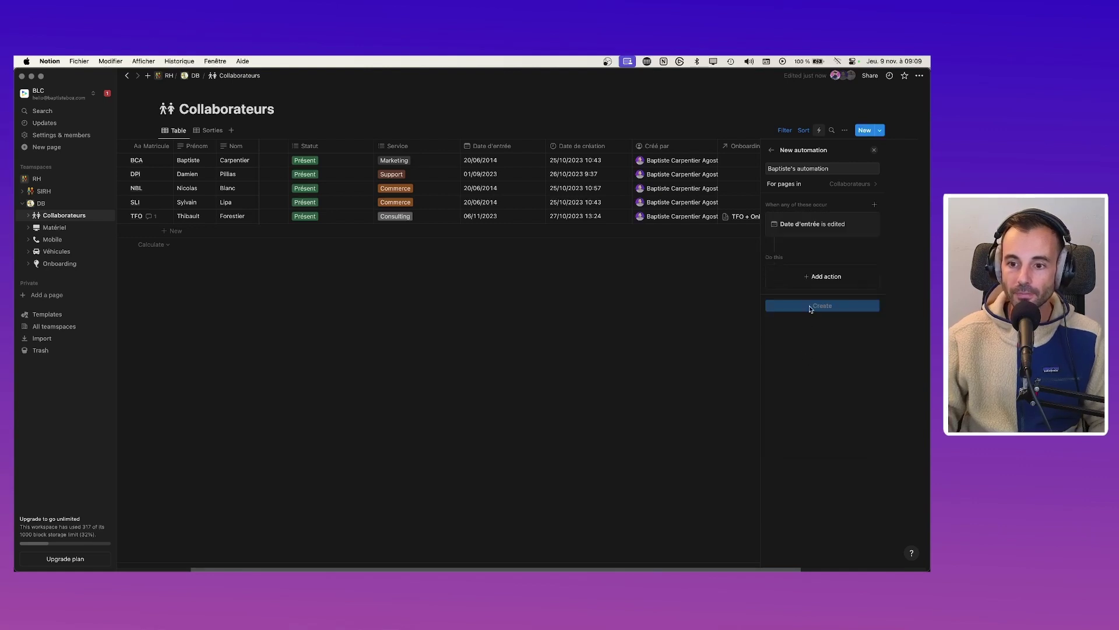
pyautogui.click(818, 276)
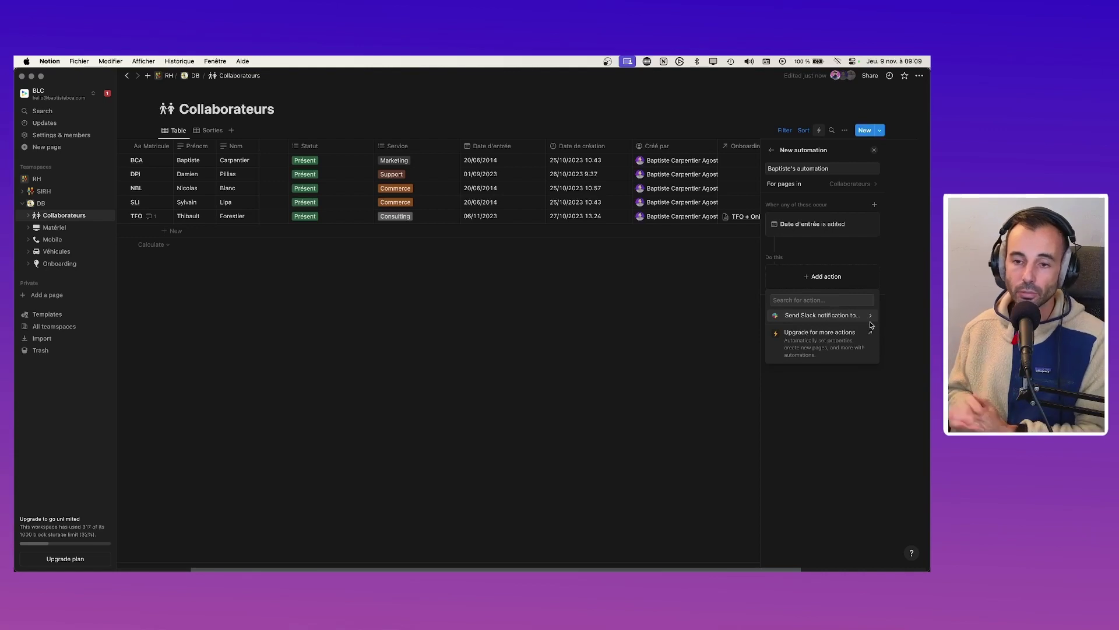
# Step: View the Plus plan upgrade offer, close it without subscribing, and discard the drafted automation
pyautogui.click(814, 348)
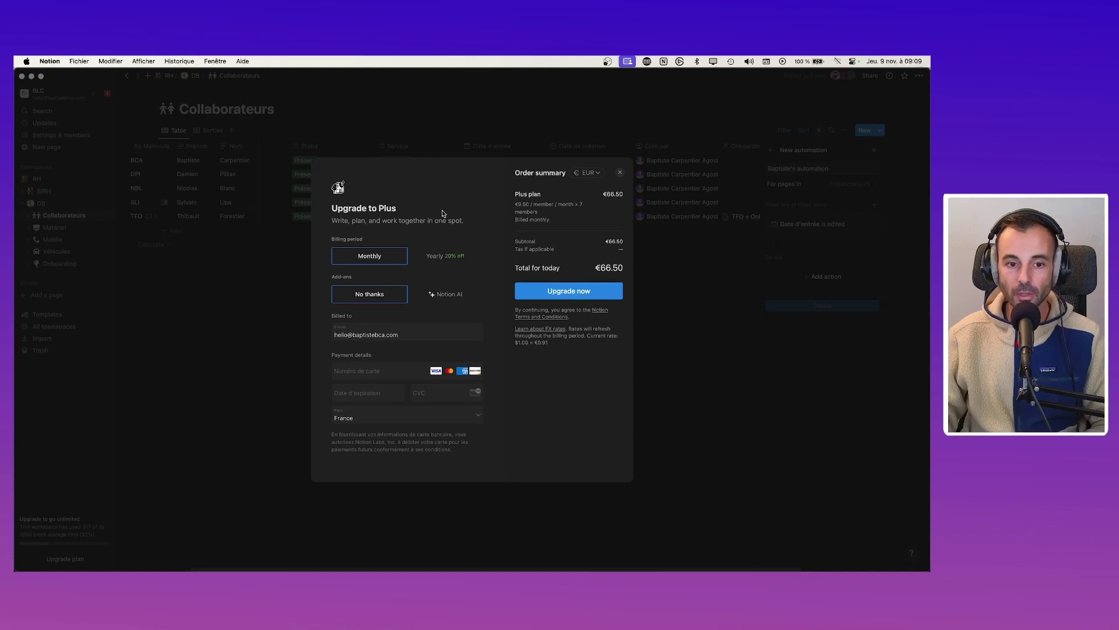
pyautogui.click(620, 174)
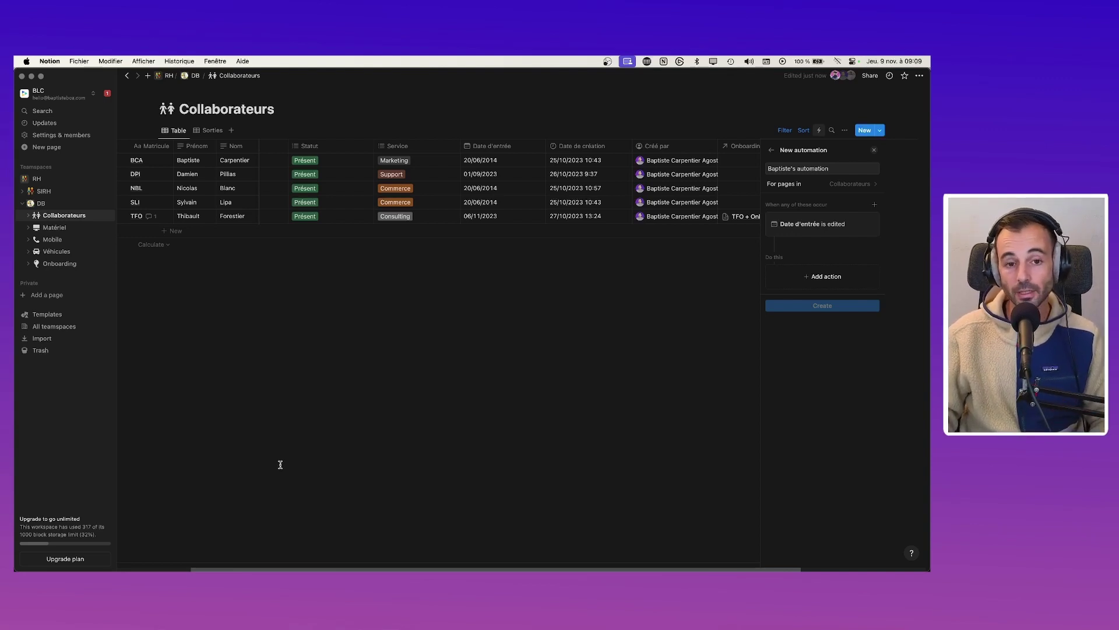
pyautogui.click(816, 120)
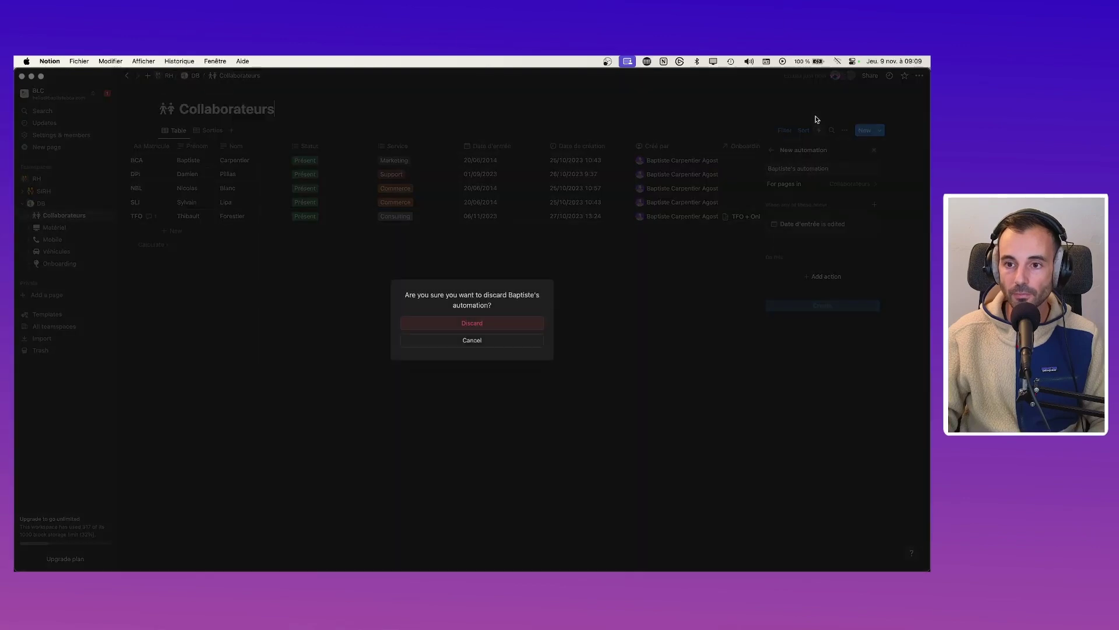
pyautogui.click(494, 326)
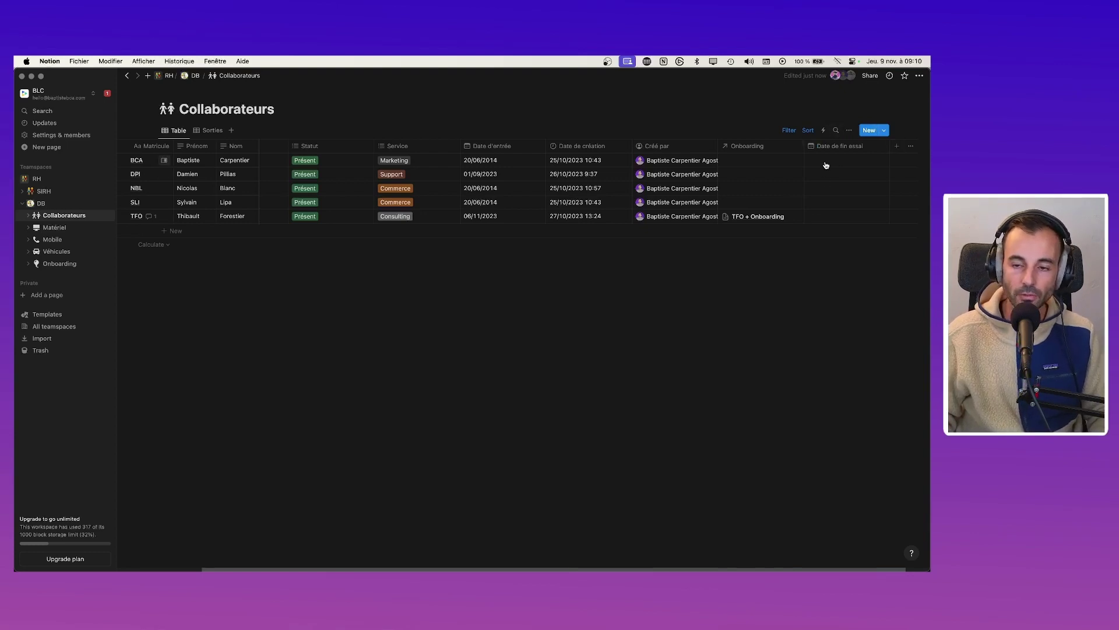
pyautogui.click(897, 146)
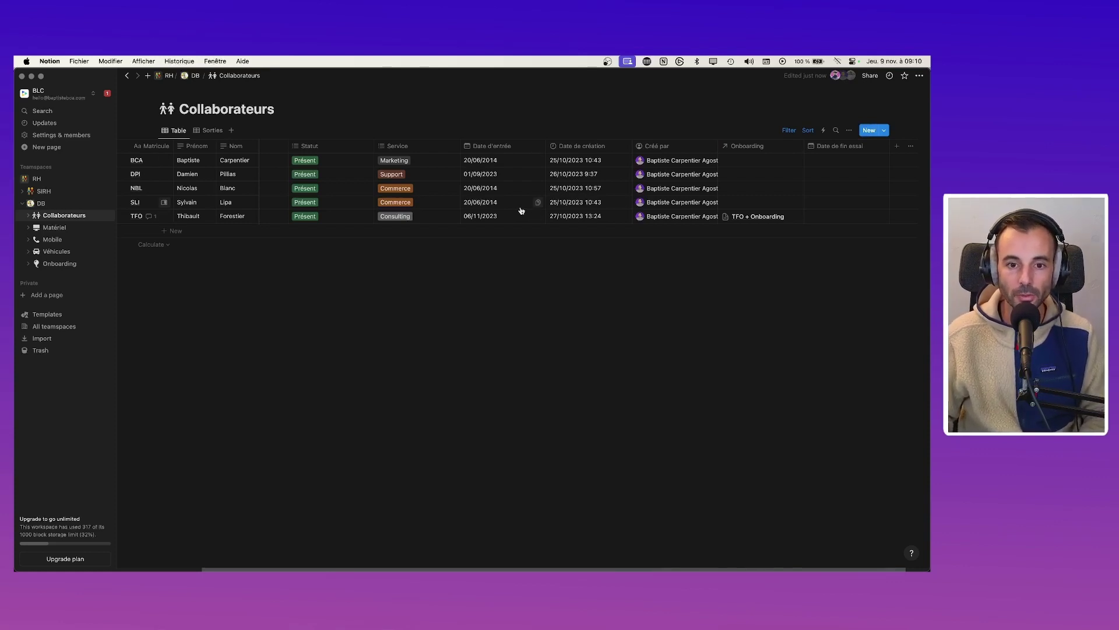
# Step: Switch to the Arc browser and bring up the Untitled Zap open in Zapier
pyautogui.press('super+Tab')
pyautogui.press('super+Tab')
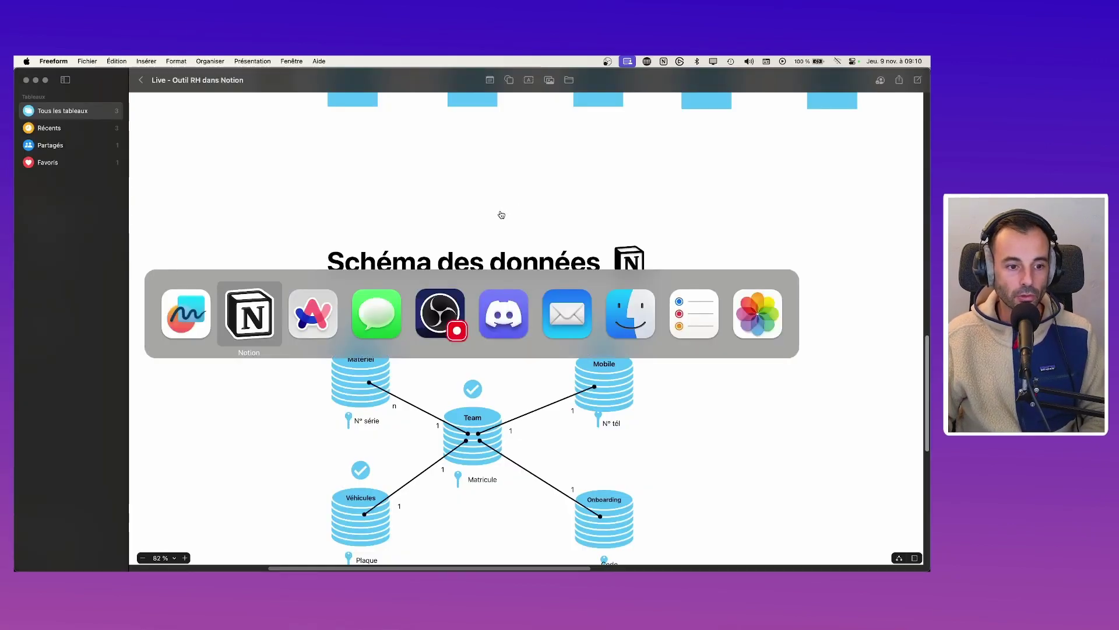
pyautogui.press('super+Tab')
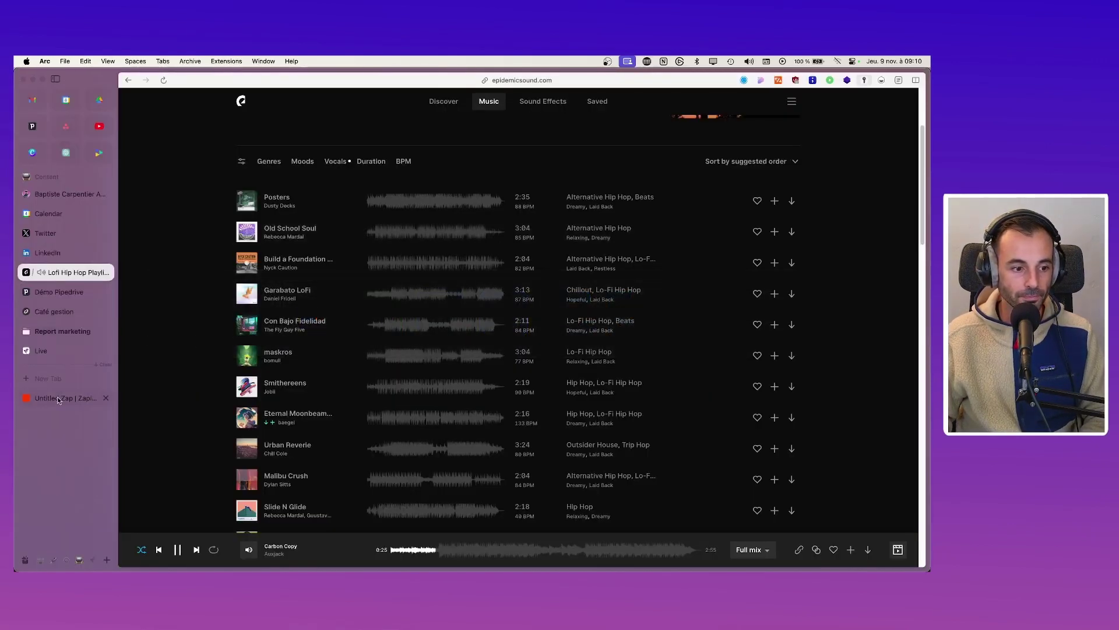
pyautogui.click(68, 398)
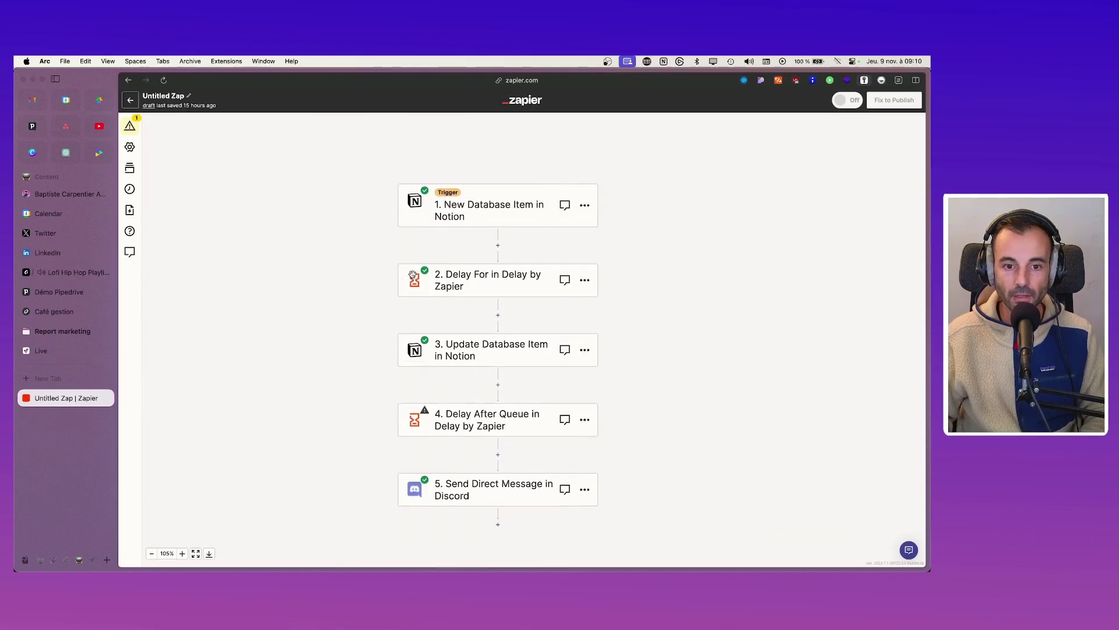
# Step: Rename the zap as POC - Alerte fin période essai
pyautogui.click(190, 97)
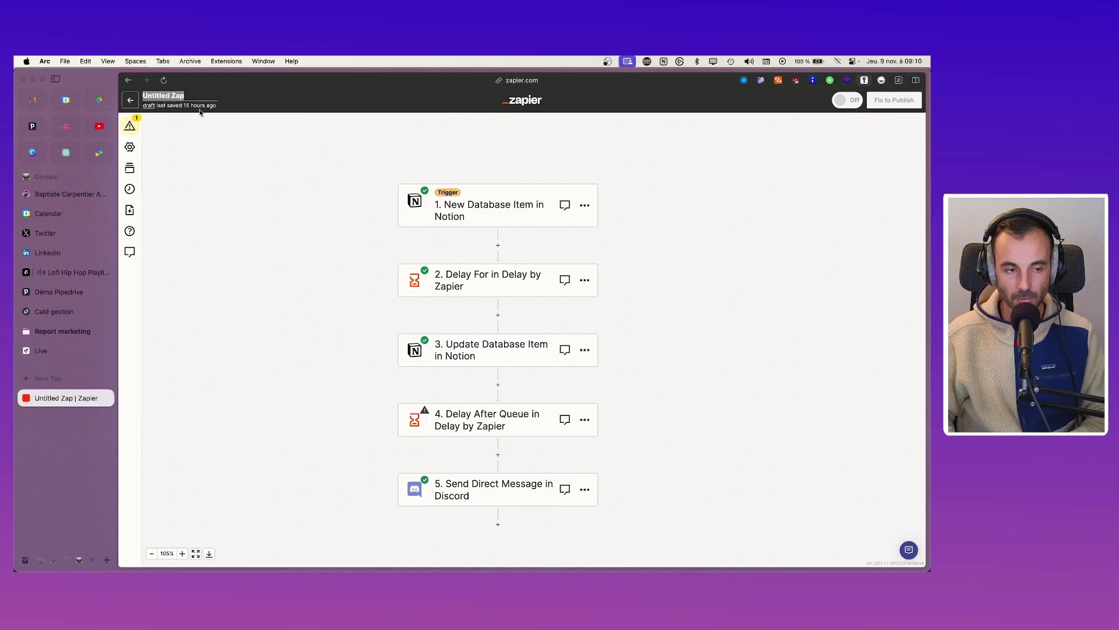
pyautogui.write('POC -')
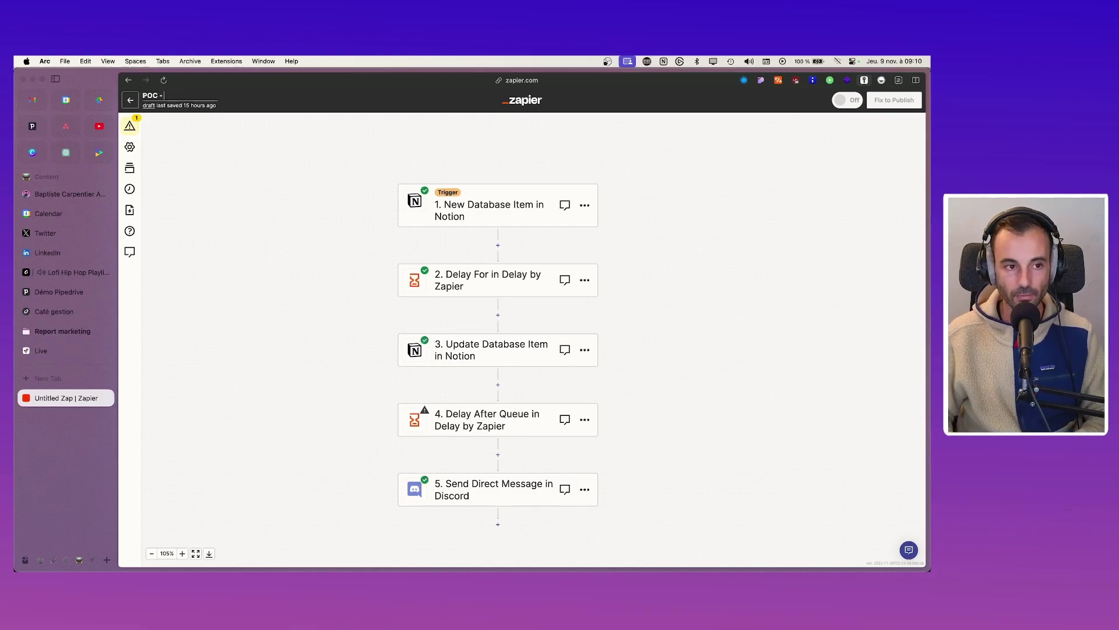
pyautogui.write(' Alerte')
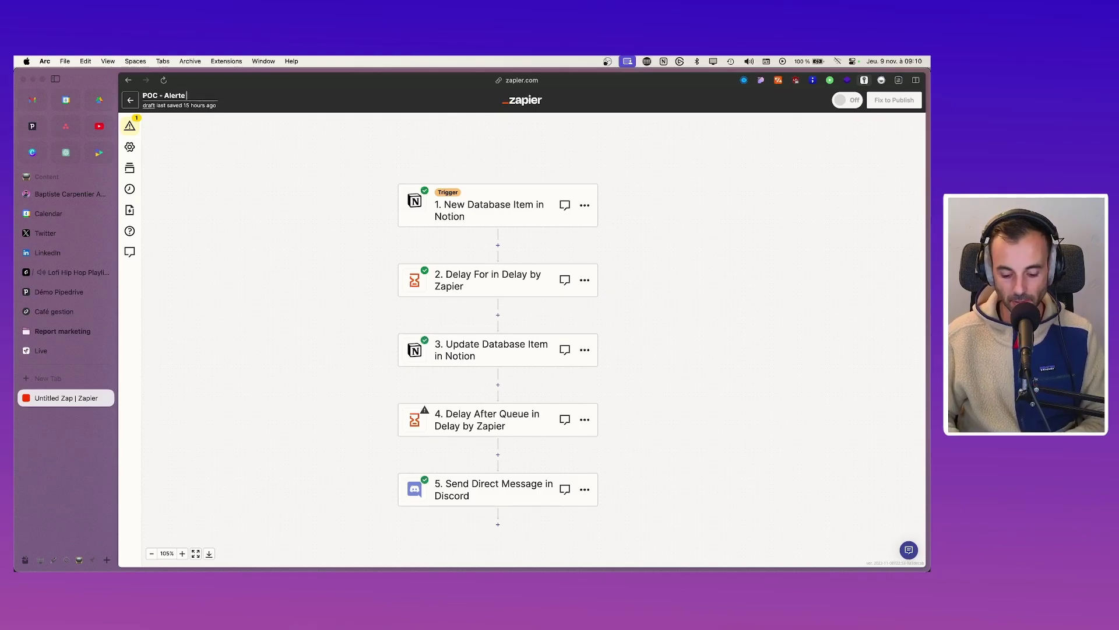
pyautogui.write(' fin période essai')
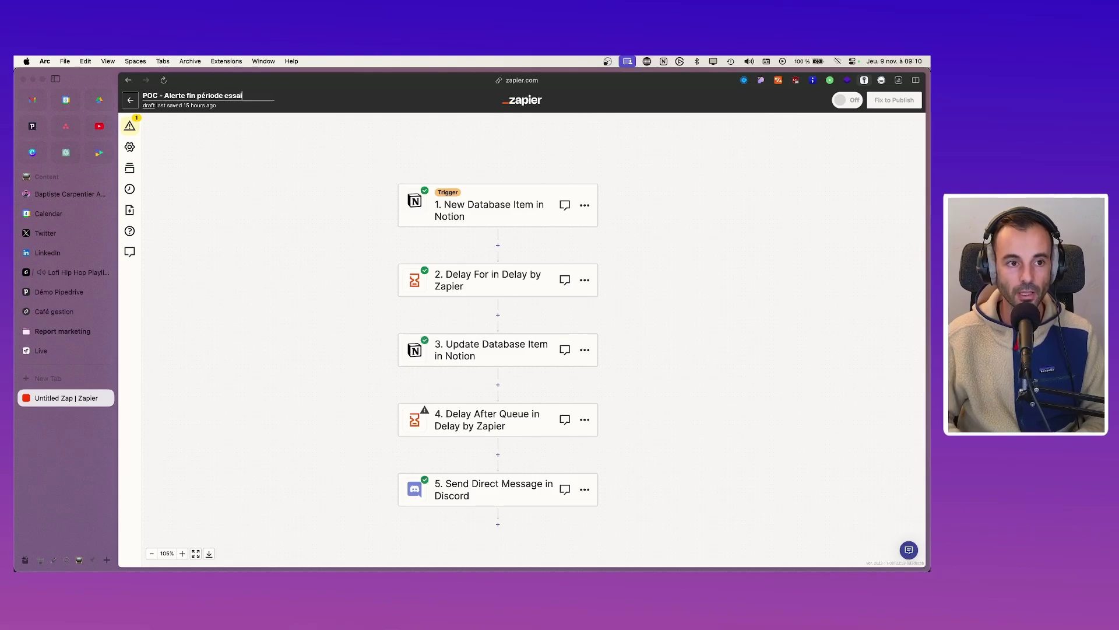
pyautogui.press('Return')
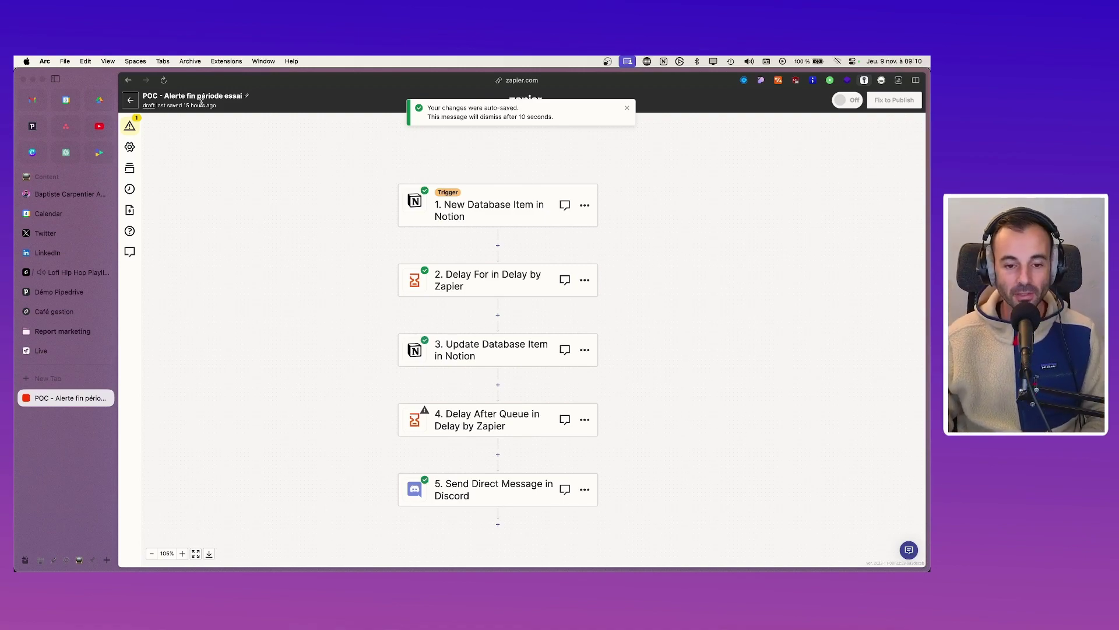
# Step: Leave the POC zap's editor for the Zaps home page and create a new zap
pyautogui.press('super+Tab')
pyautogui.press('super+Tab')
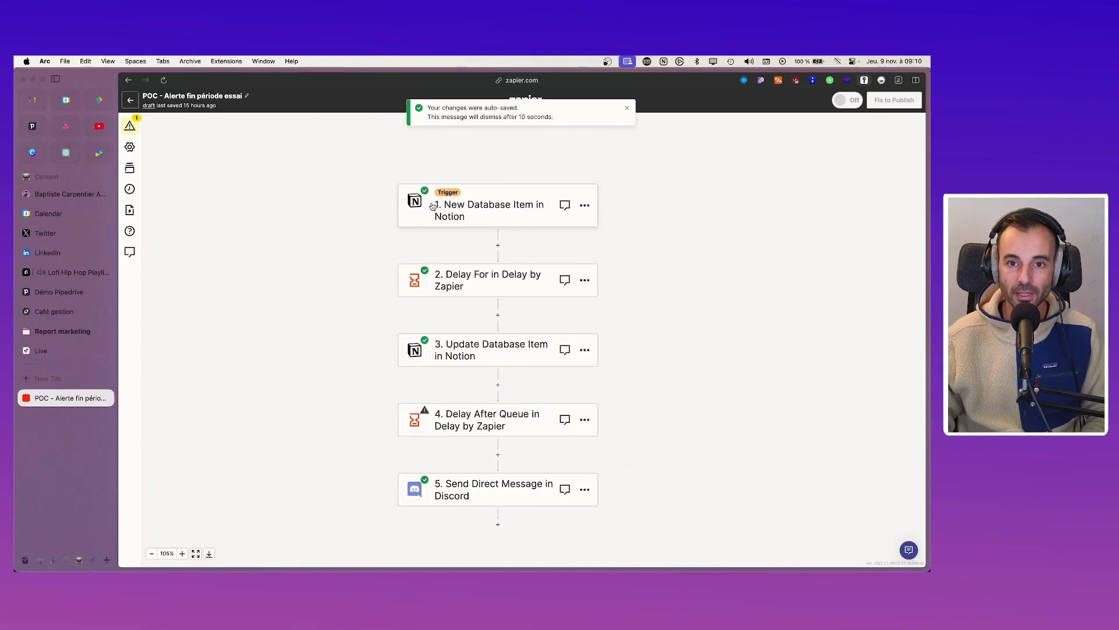
pyautogui.click(129, 81)
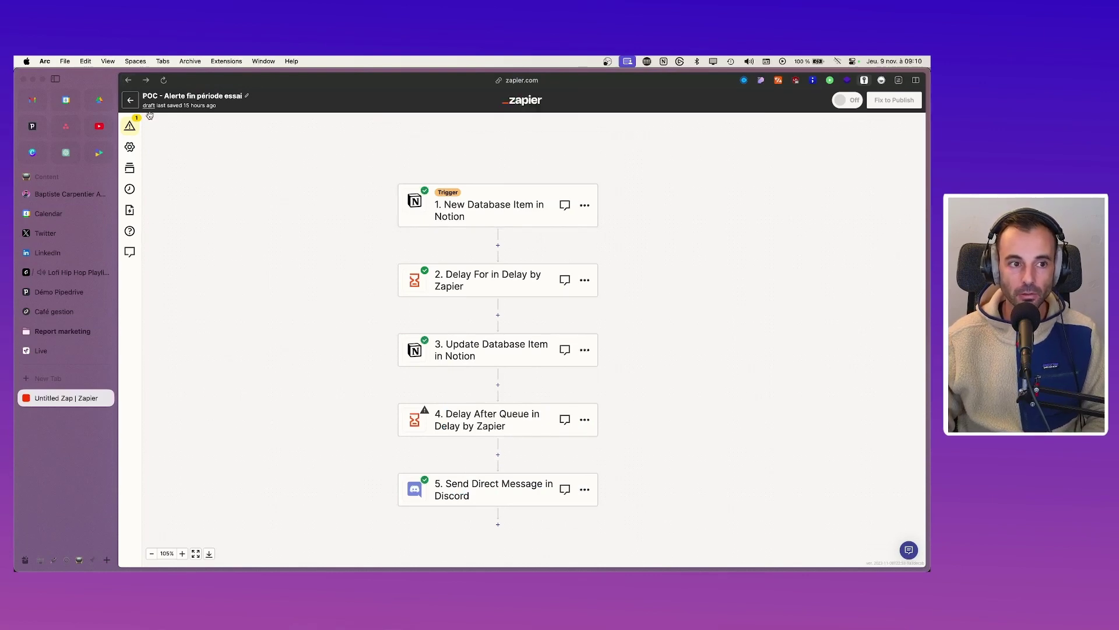
pyautogui.click(130, 100)
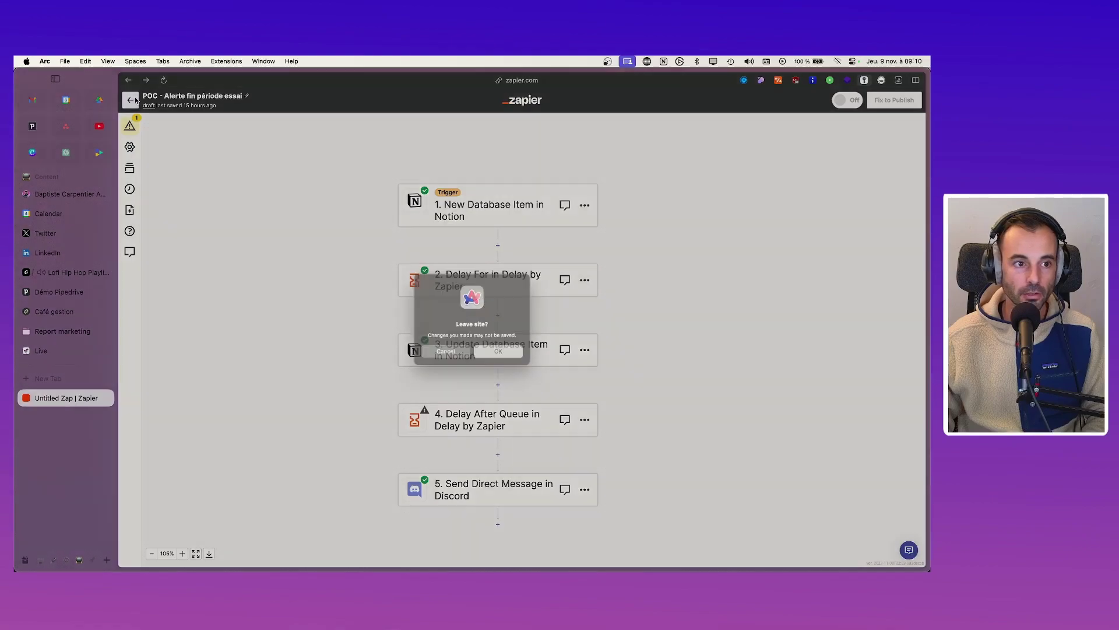
pyautogui.click(459, 355)
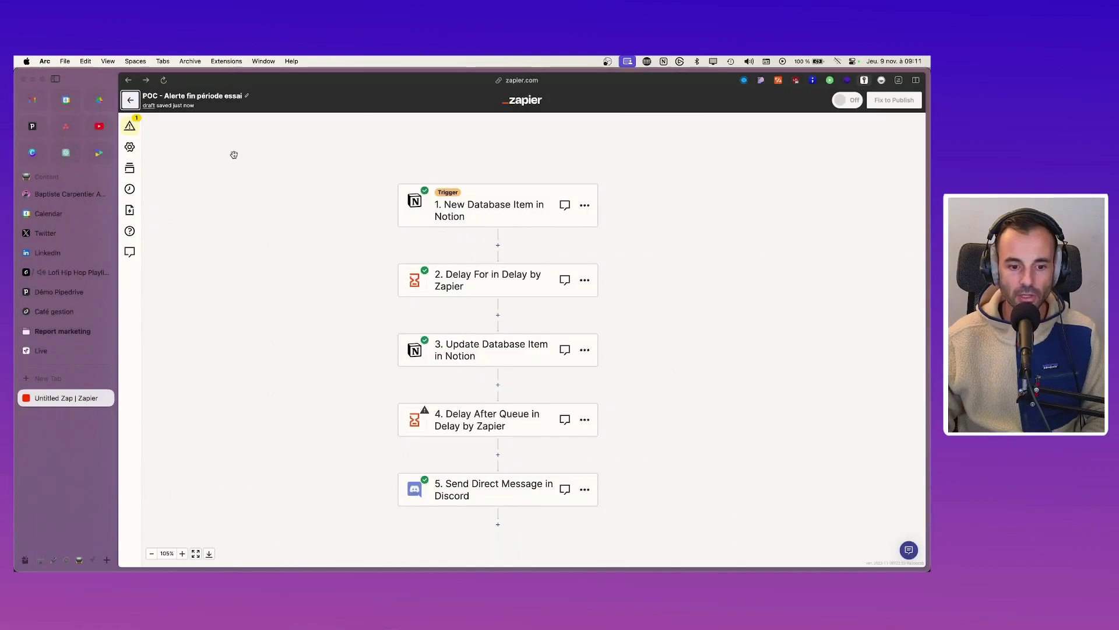
pyautogui.click(130, 101)
pyautogui.click(858, 158)
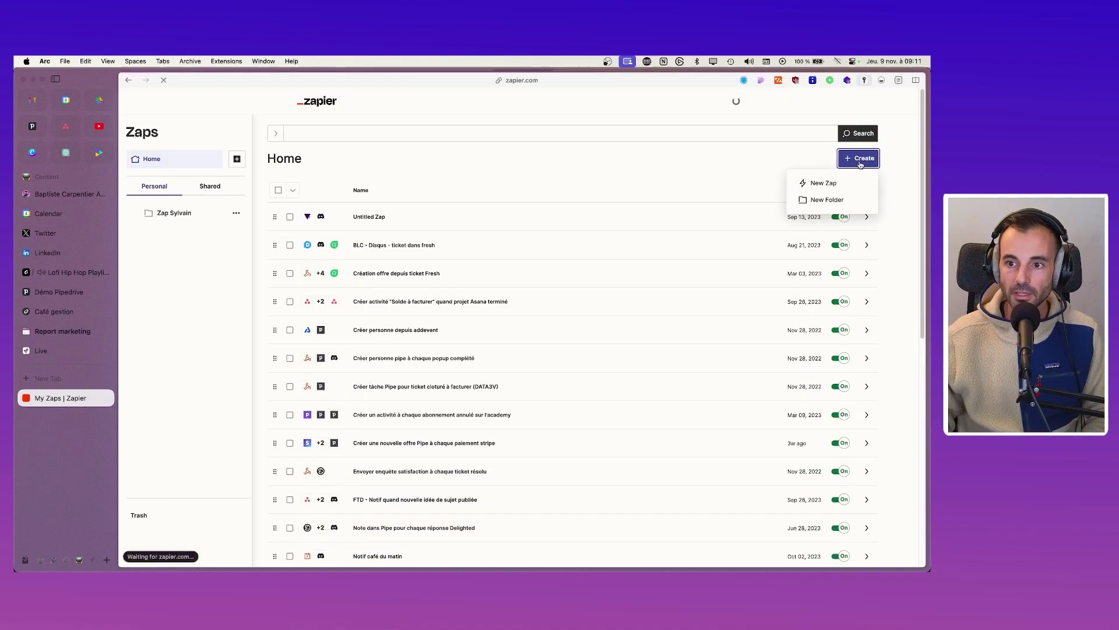
pyautogui.click(821, 183)
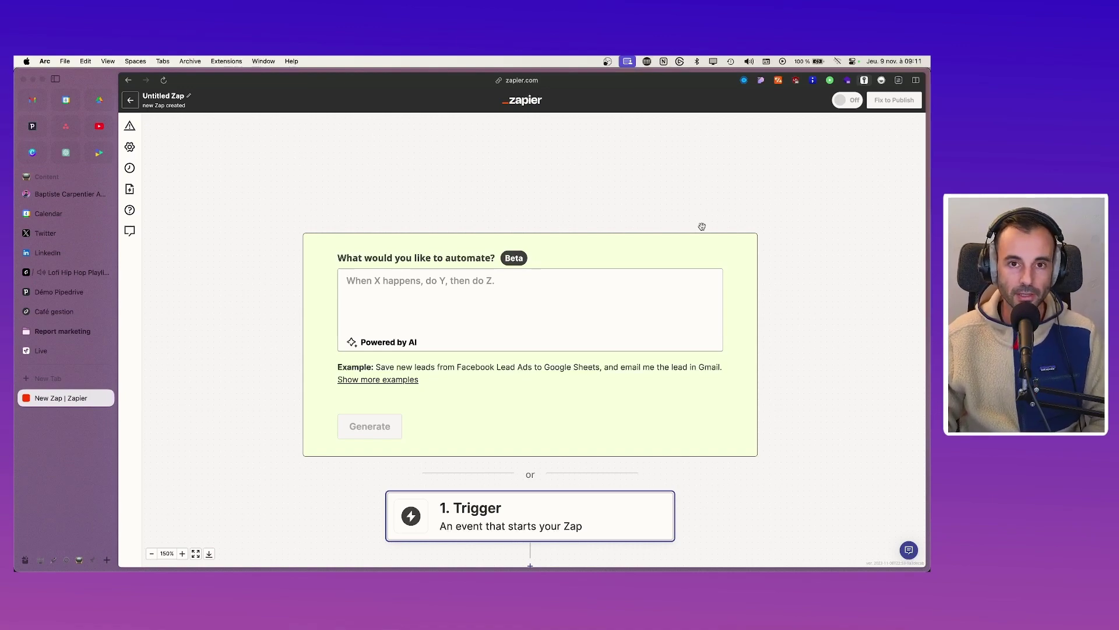
# Step: Set the zap's trigger to Notion with the New Database Item event
pyautogui.scroll(-5, 647, 289)
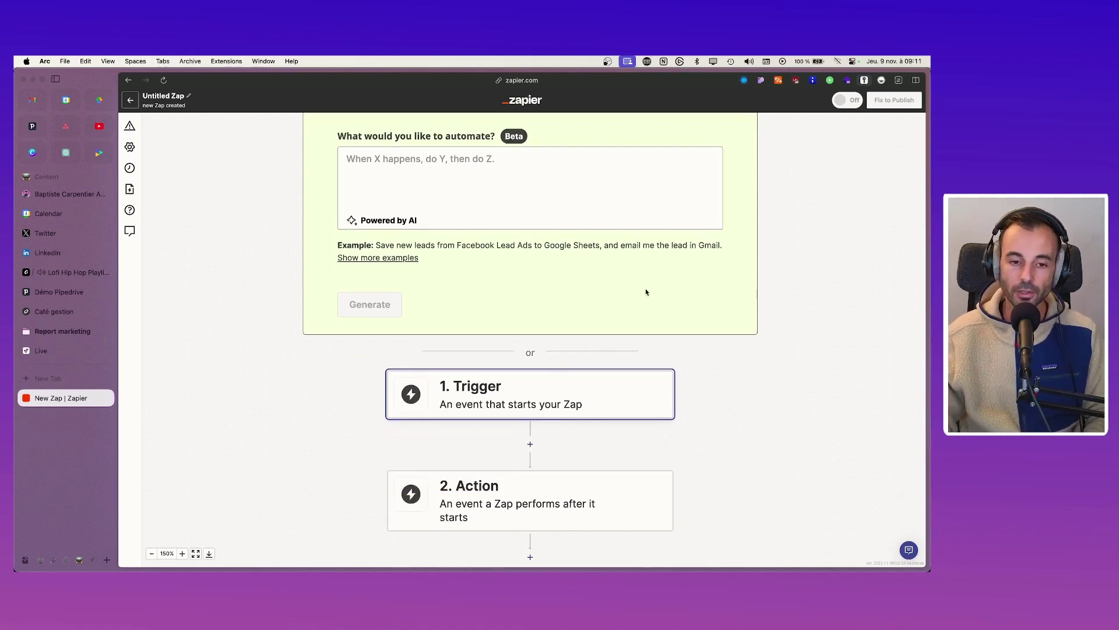
pyautogui.scroll(-2, 646, 291)
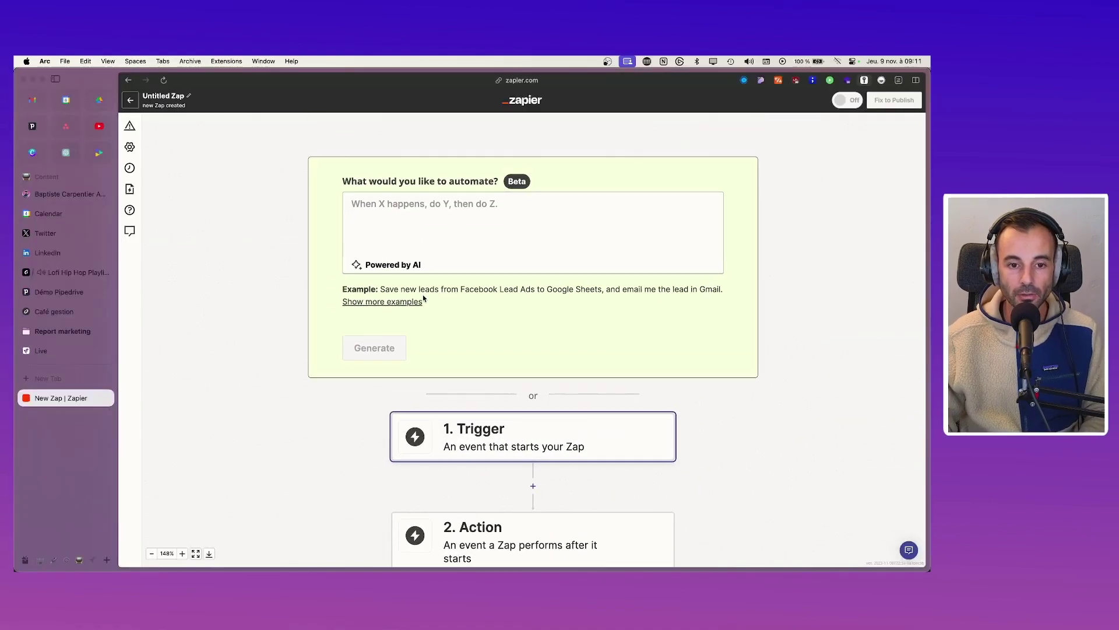
pyautogui.press('super+Tab')
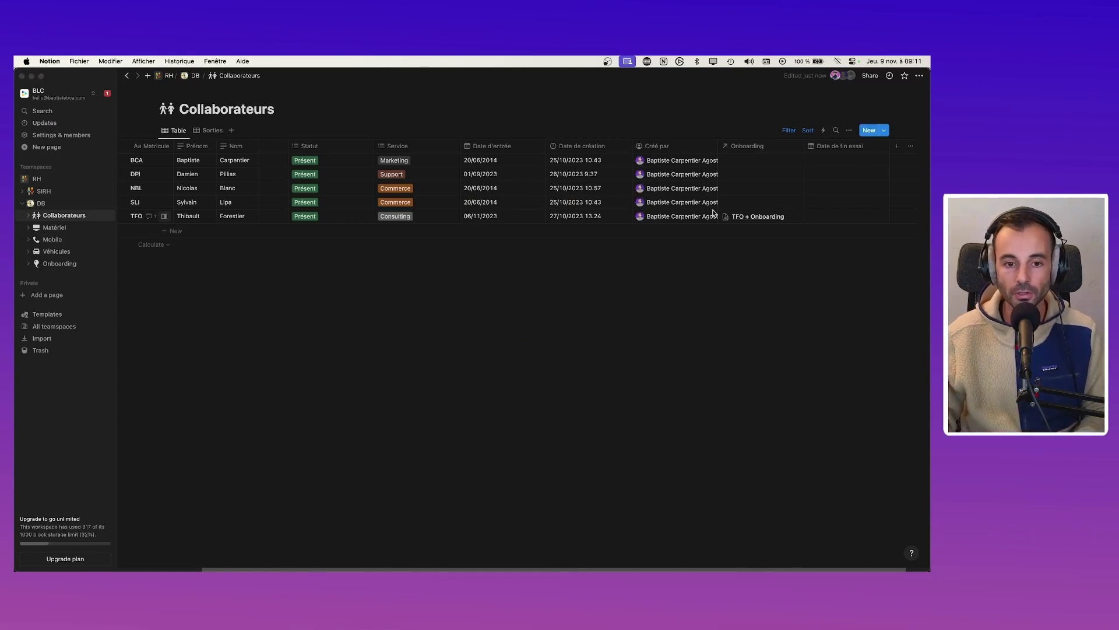
pyautogui.press('super+Tab')
pyautogui.scroll(-2, 443, 344)
pyautogui.click(555, 422)
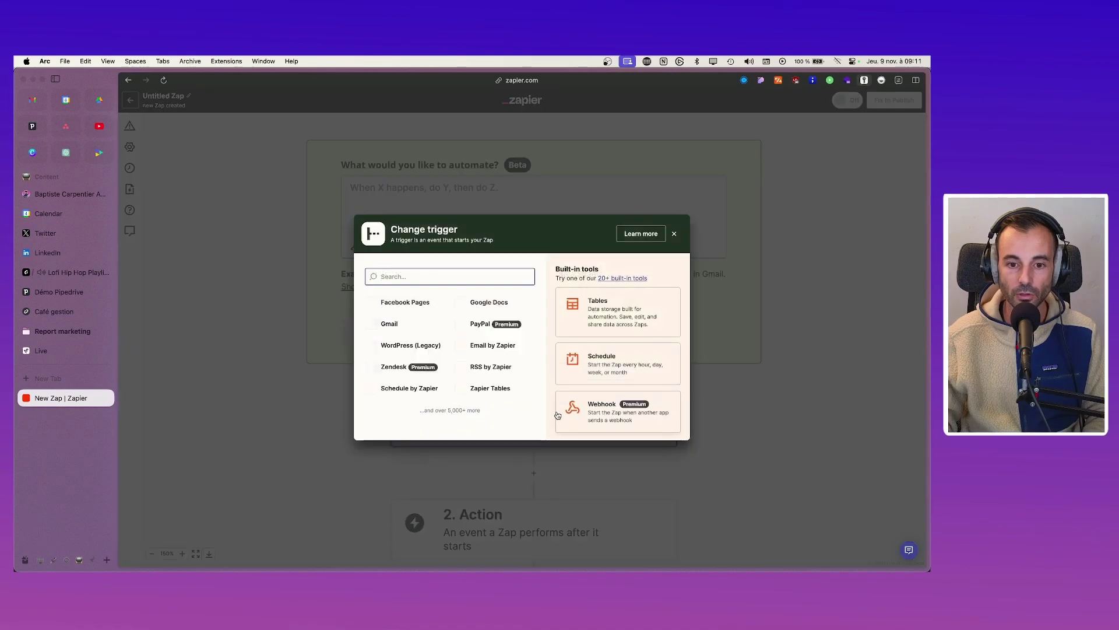
pyautogui.write('noti')
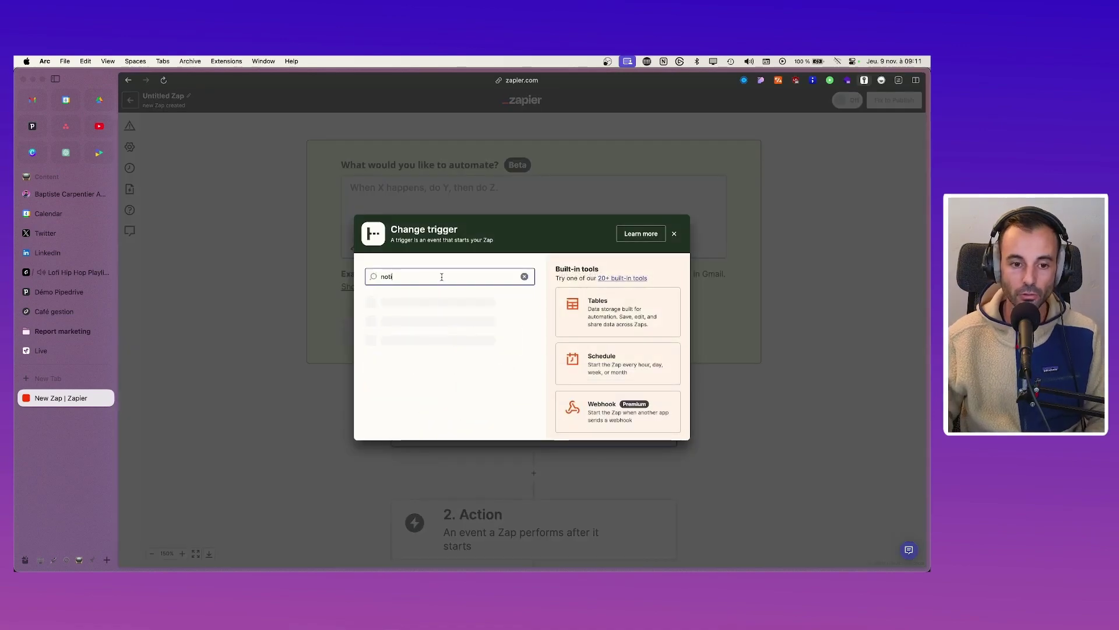
pyautogui.click(423, 300)
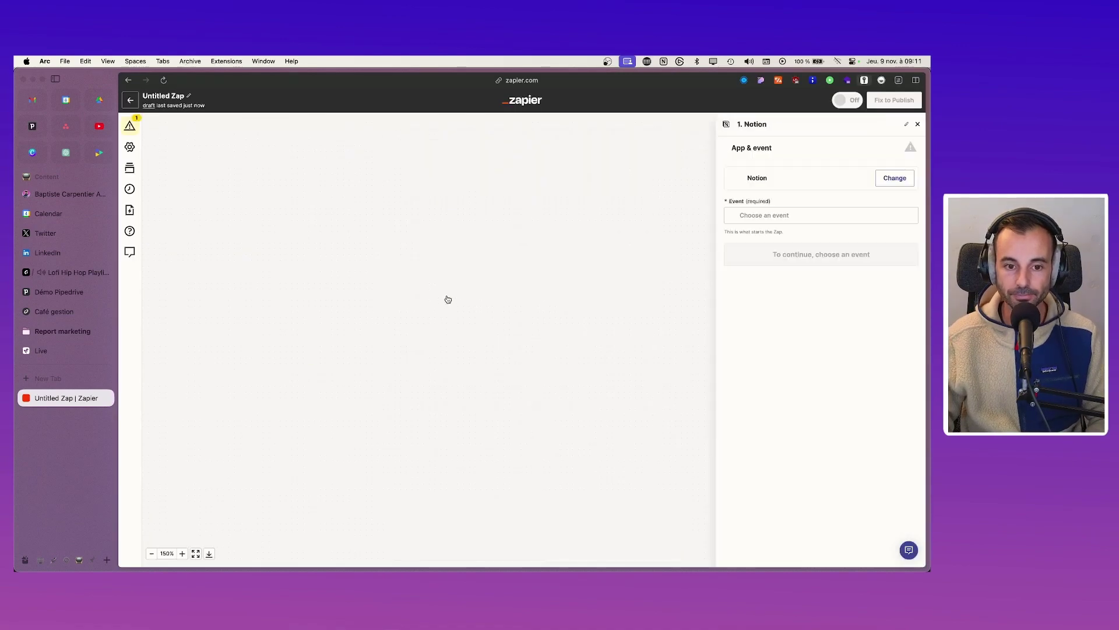
pyautogui.click(845, 210)
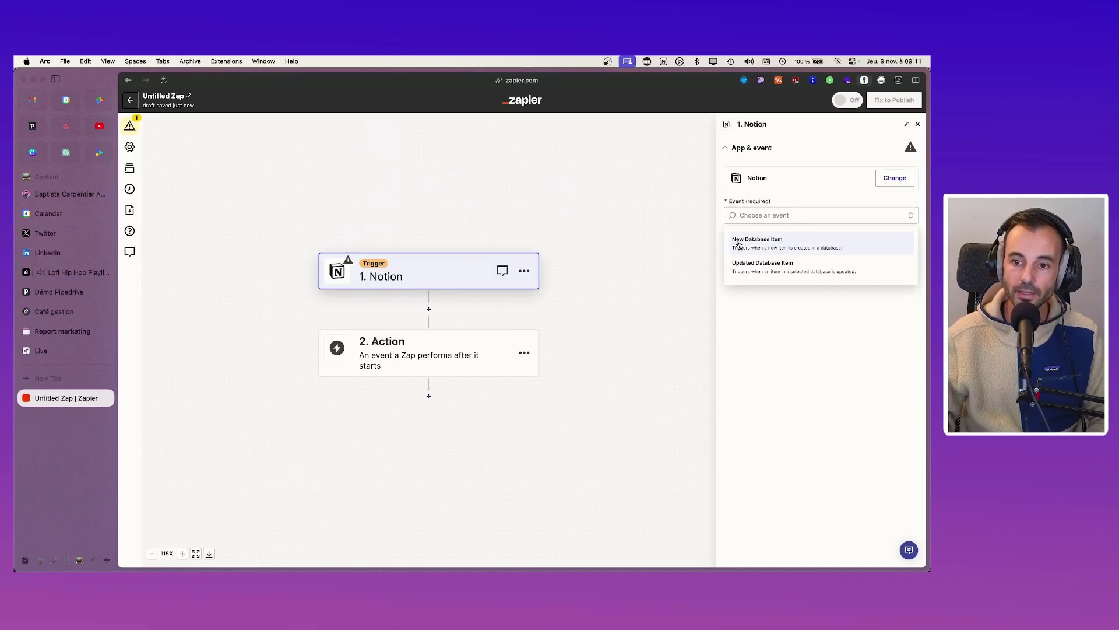
pyautogui.click(768, 241)
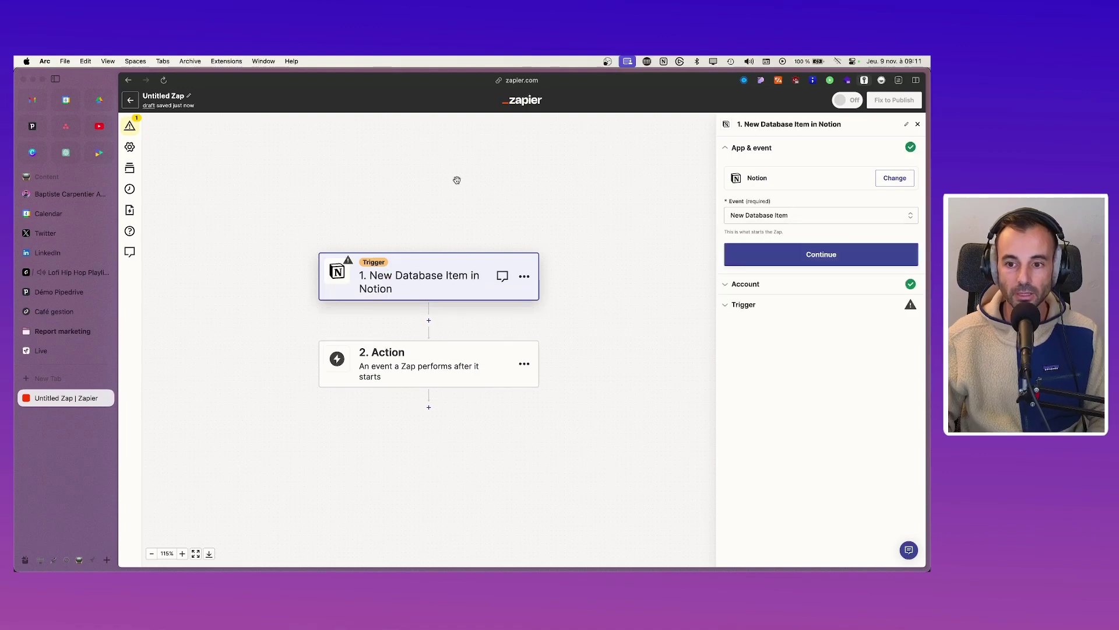
# Step: Point the trigger at the Collaborateurs database using the connected Notion account, and test it
pyautogui.click(815, 253)
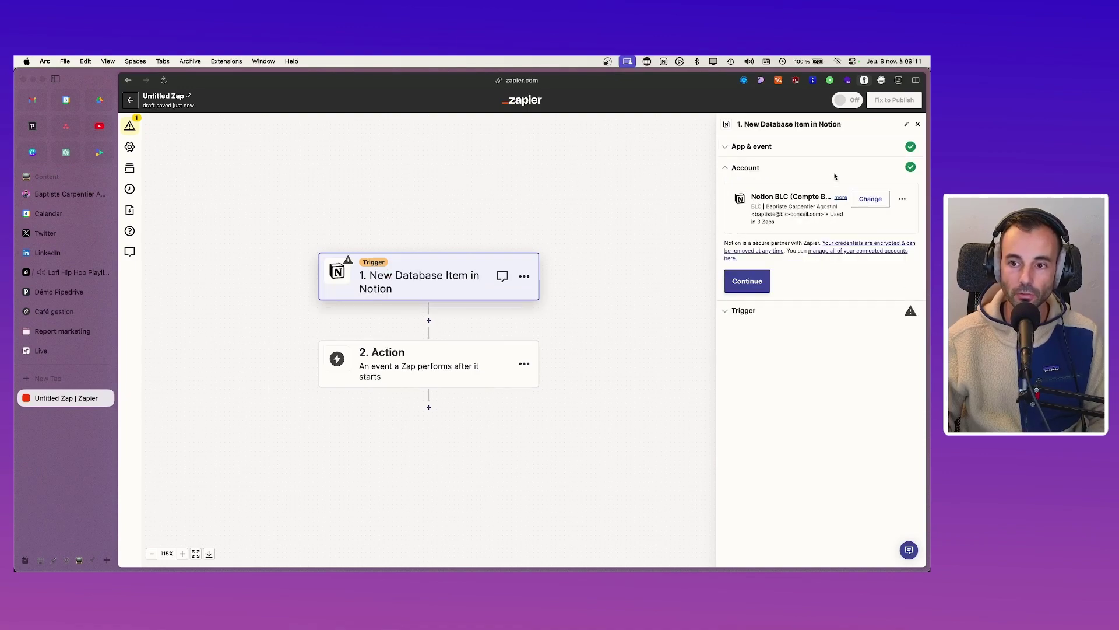
pyautogui.click(761, 278)
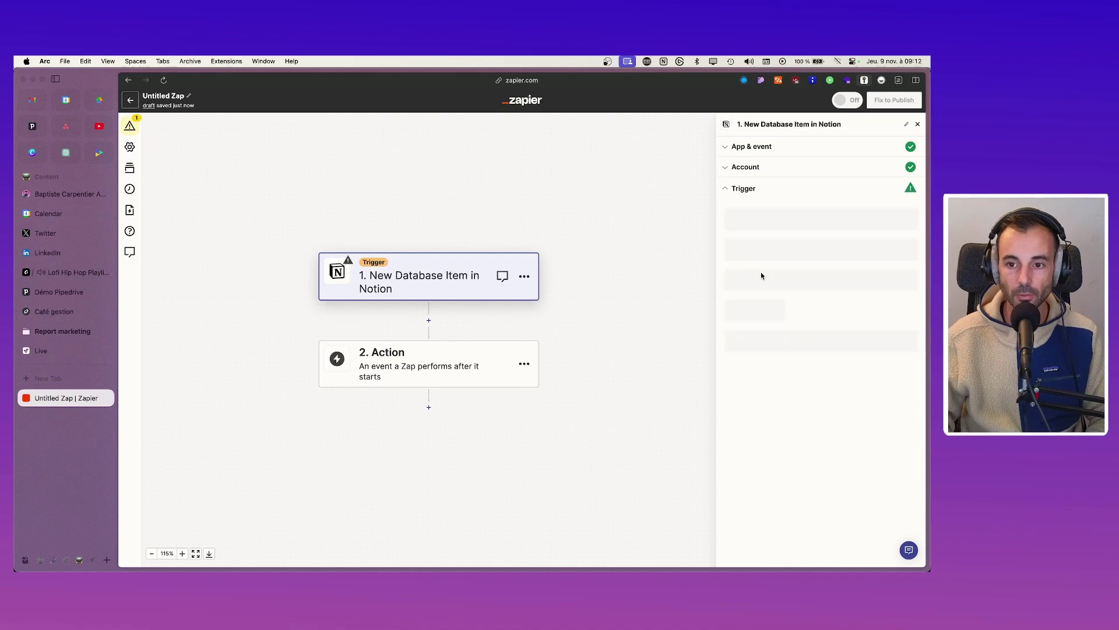
pyautogui.click(767, 224)
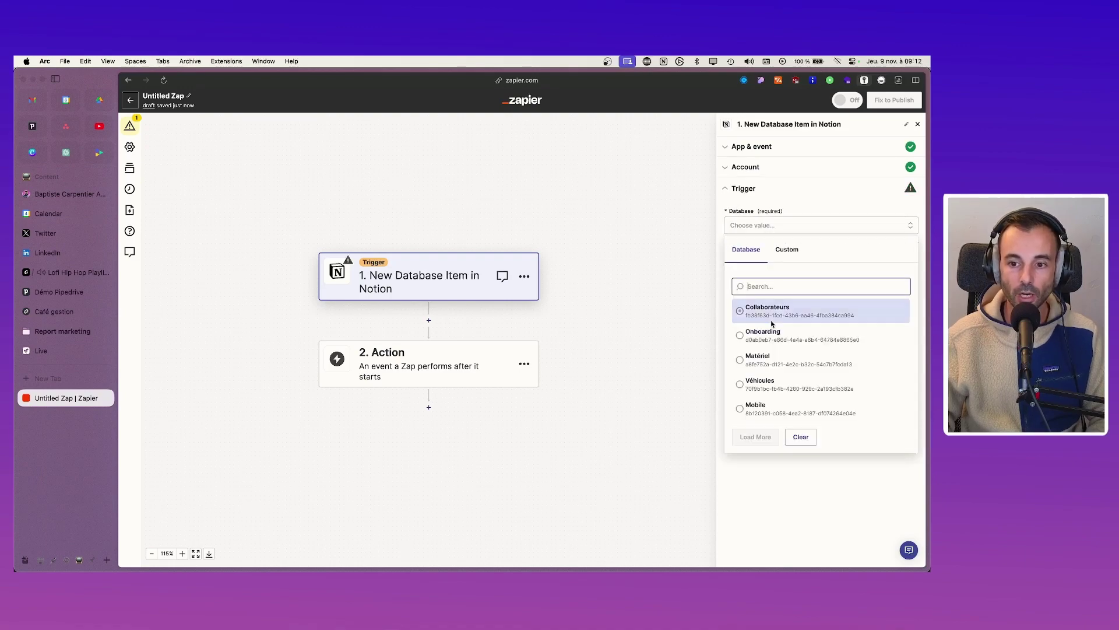
pyautogui.click(761, 309)
pyautogui.click(806, 266)
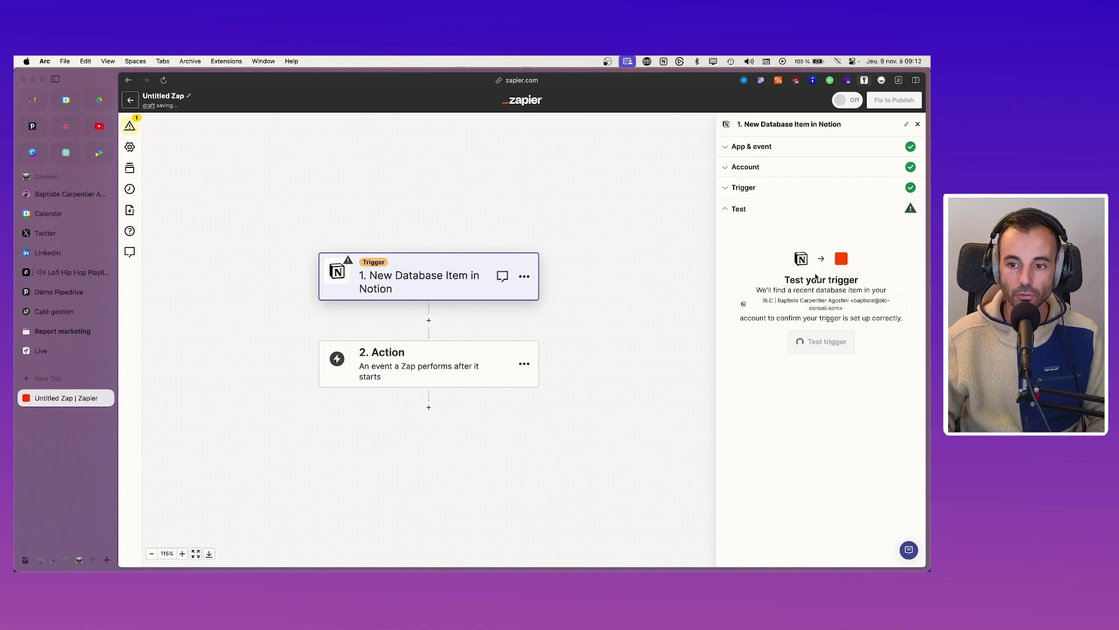
pyautogui.click(828, 348)
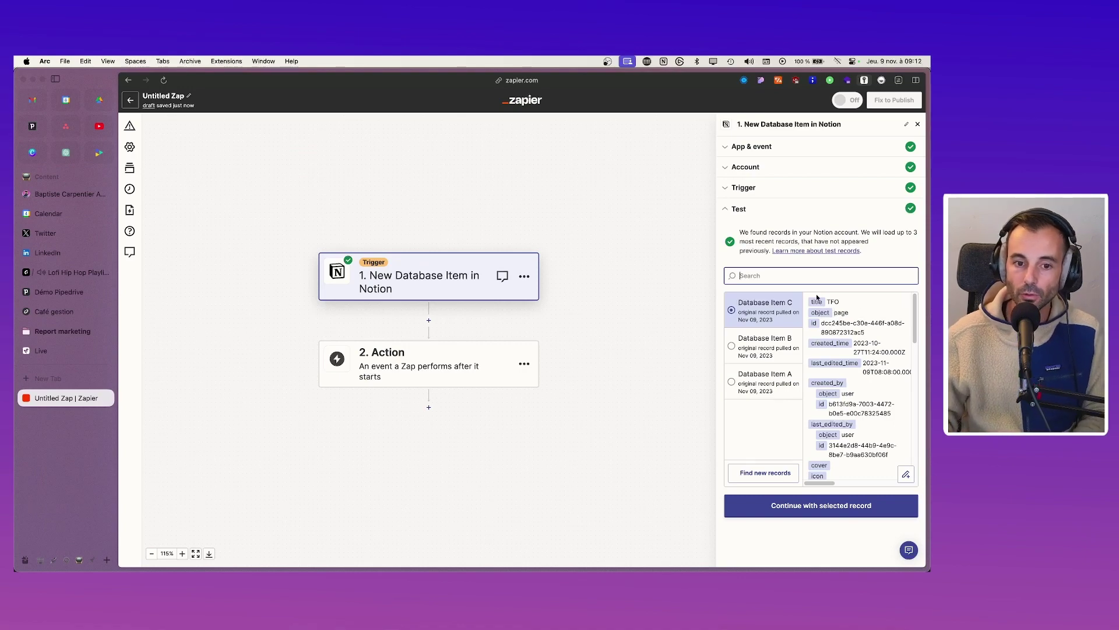
# Step: Check the test record against the Collaborateurs table in Notion and continue in Zapier with Database Item C
pyautogui.press('super+Tab')
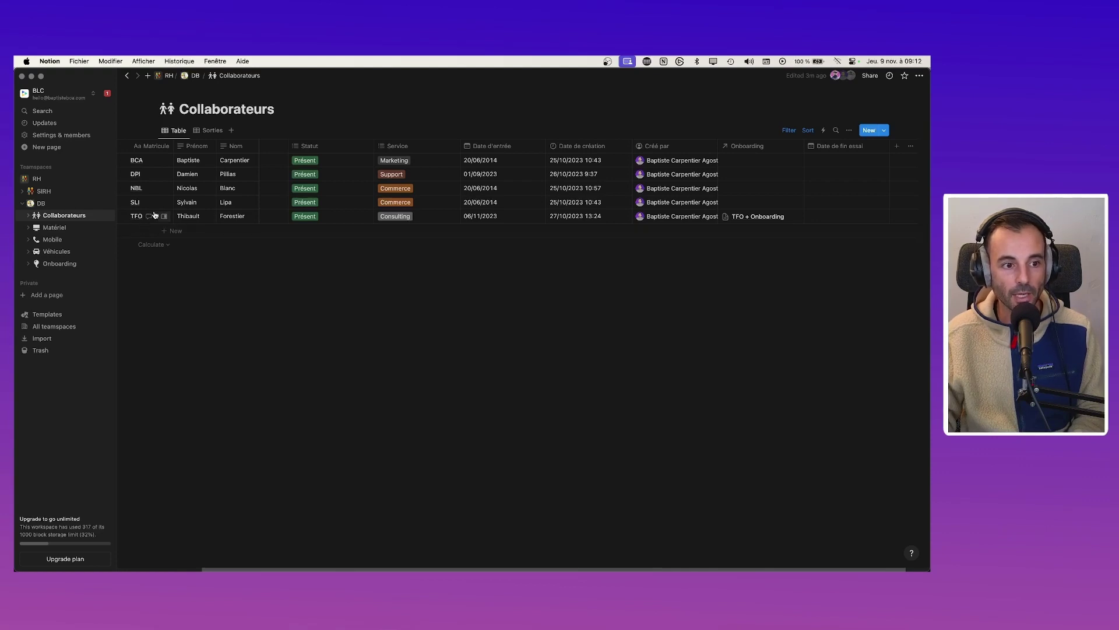
pyautogui.press('super+Tab')
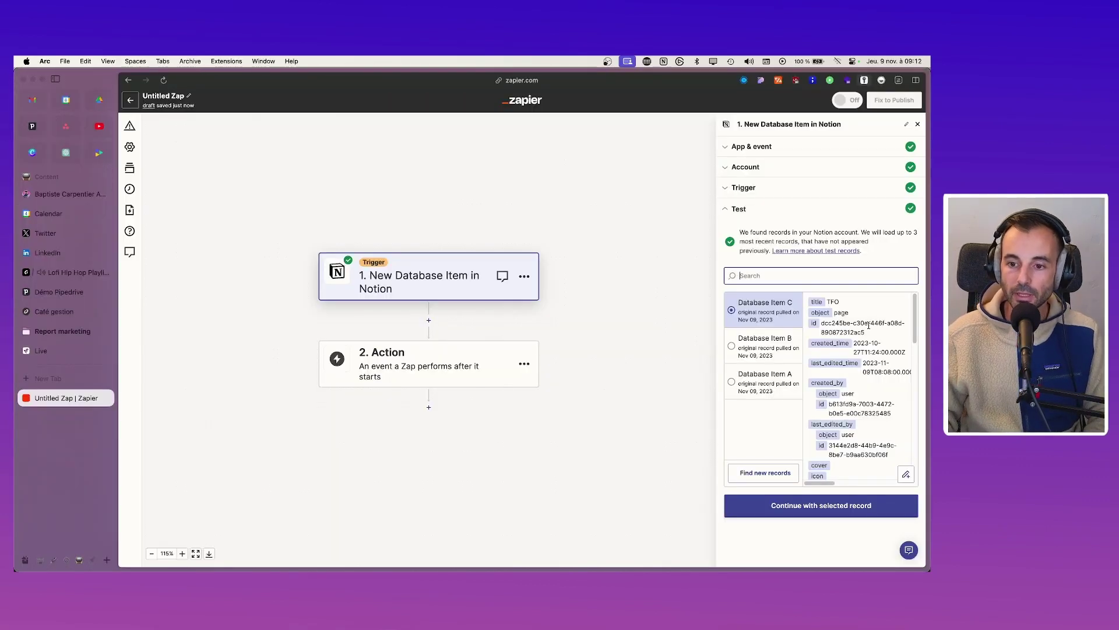
pyautogui.click(826, 506)
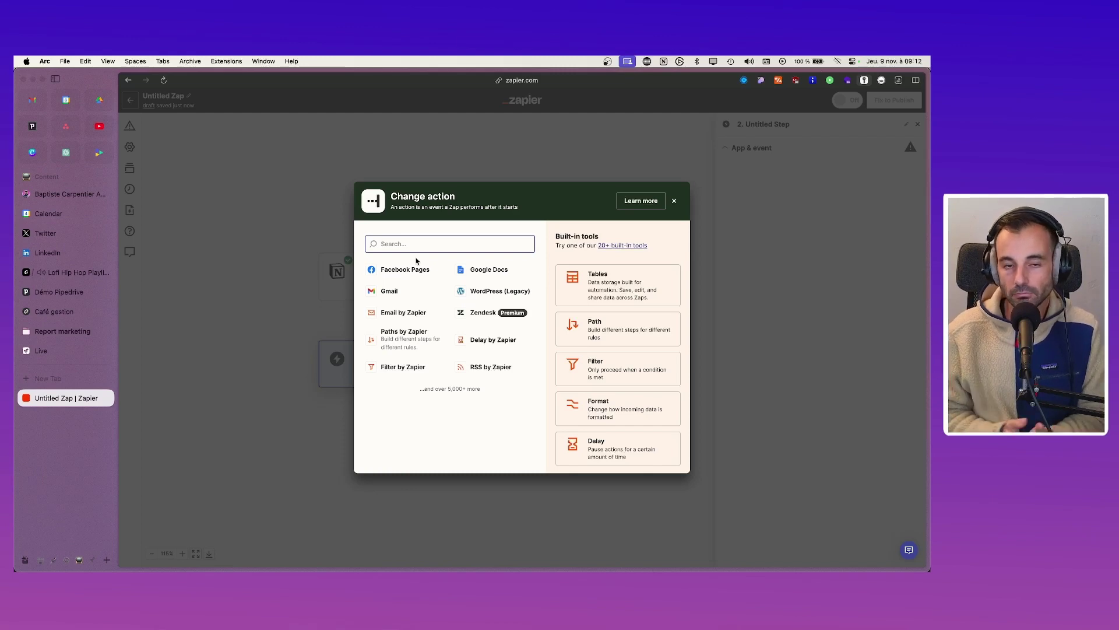
# Step: Set the zap's second step to Notion with the Update Database Item event
pyautogui.write('notio')
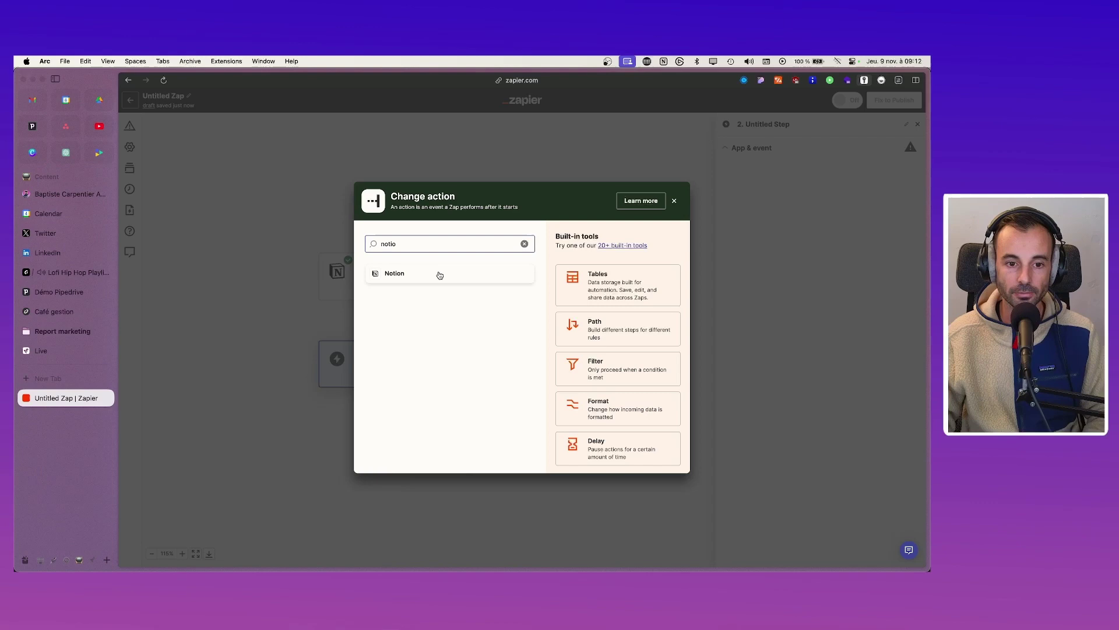
pyautogui.click(437, 274)
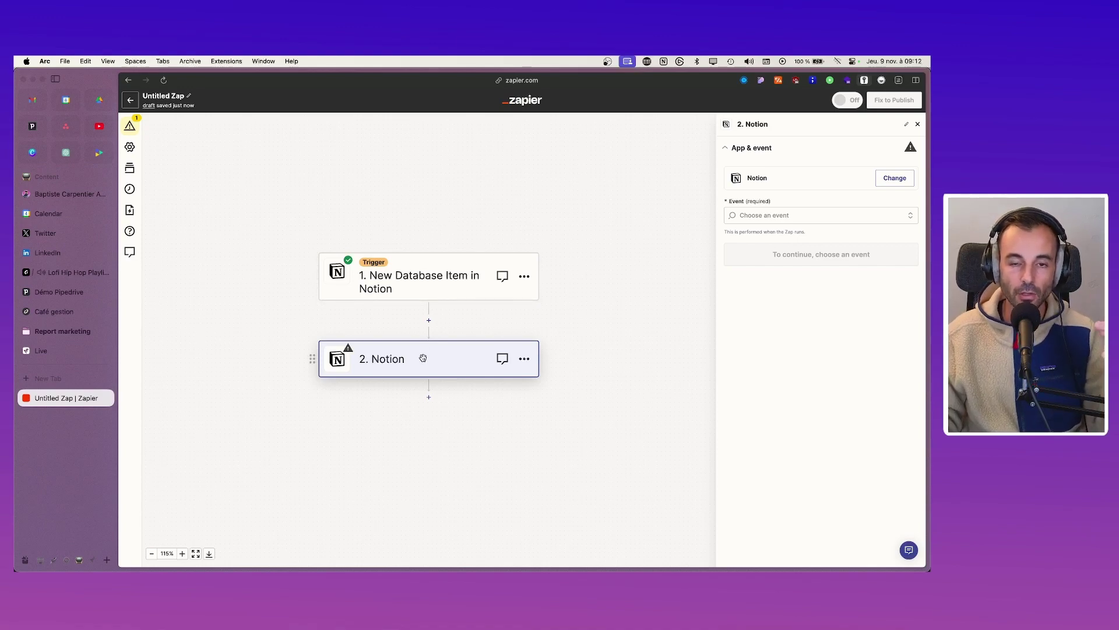
pyautogui.click(780, 218)
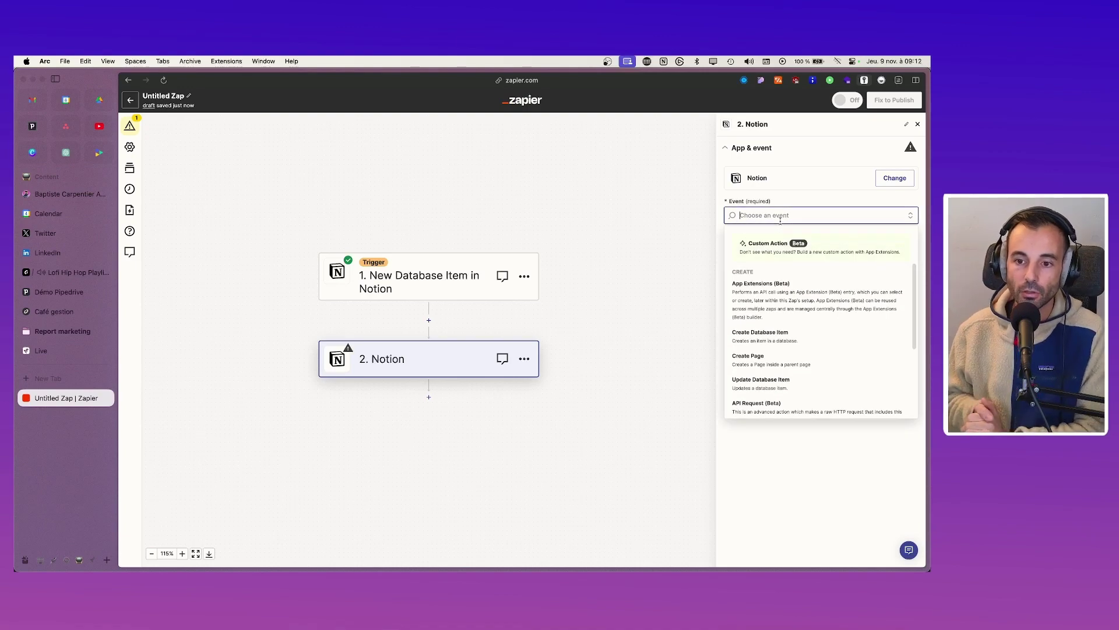
pyautogui.scroll(-1, 779, 292)
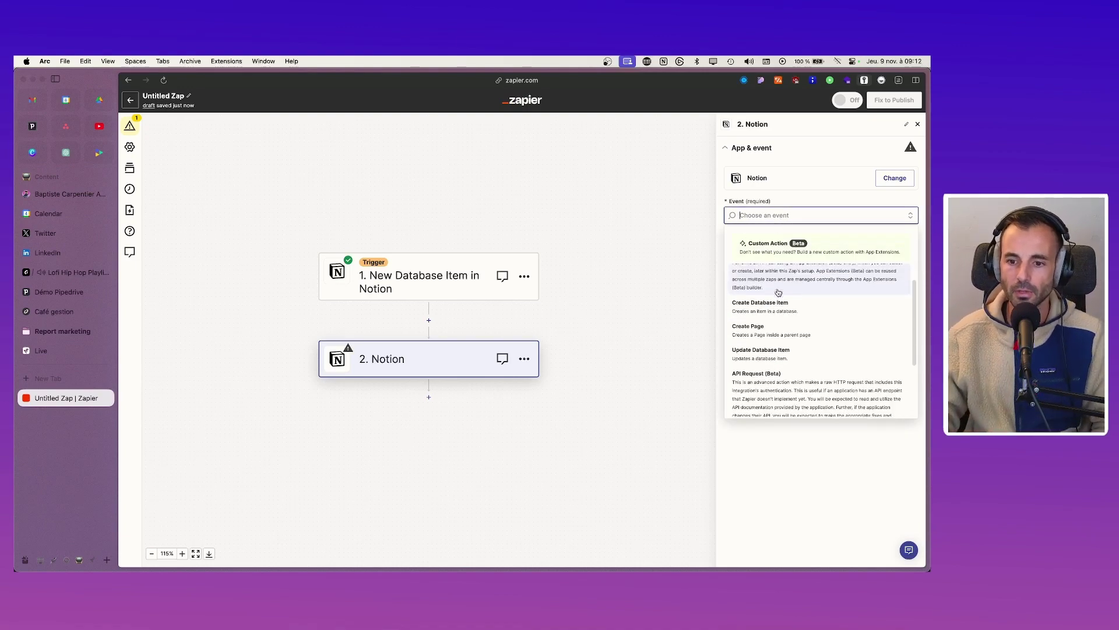
pyautogui.click(754, 355)
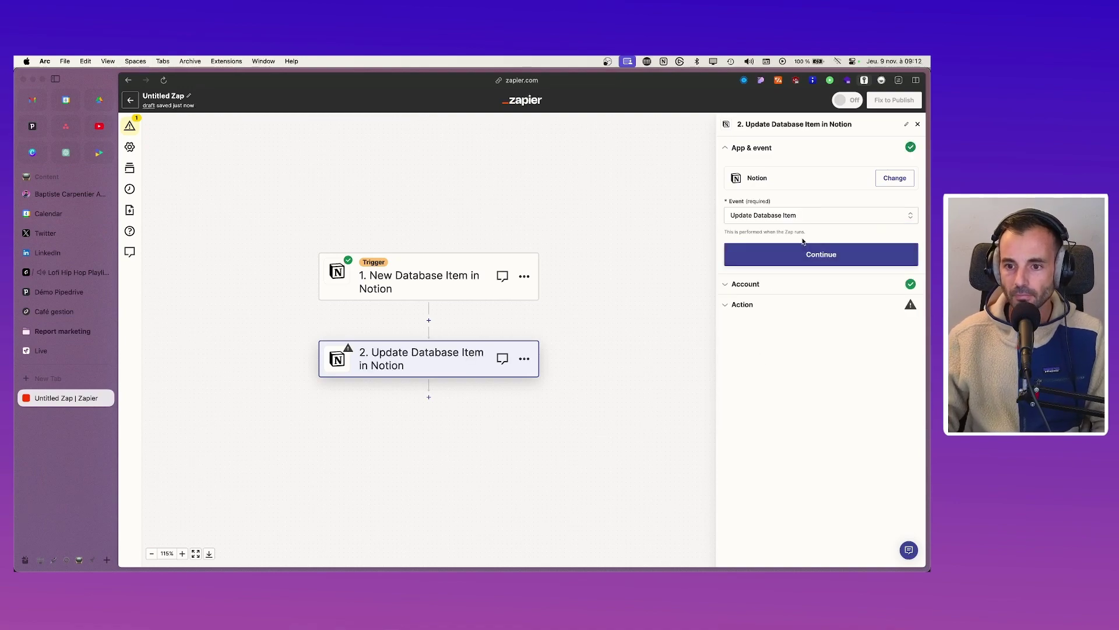
# Step: Keep the connected Notion account for the update action and select Collaborateurs as its database
pyautogui.click(808, 255)
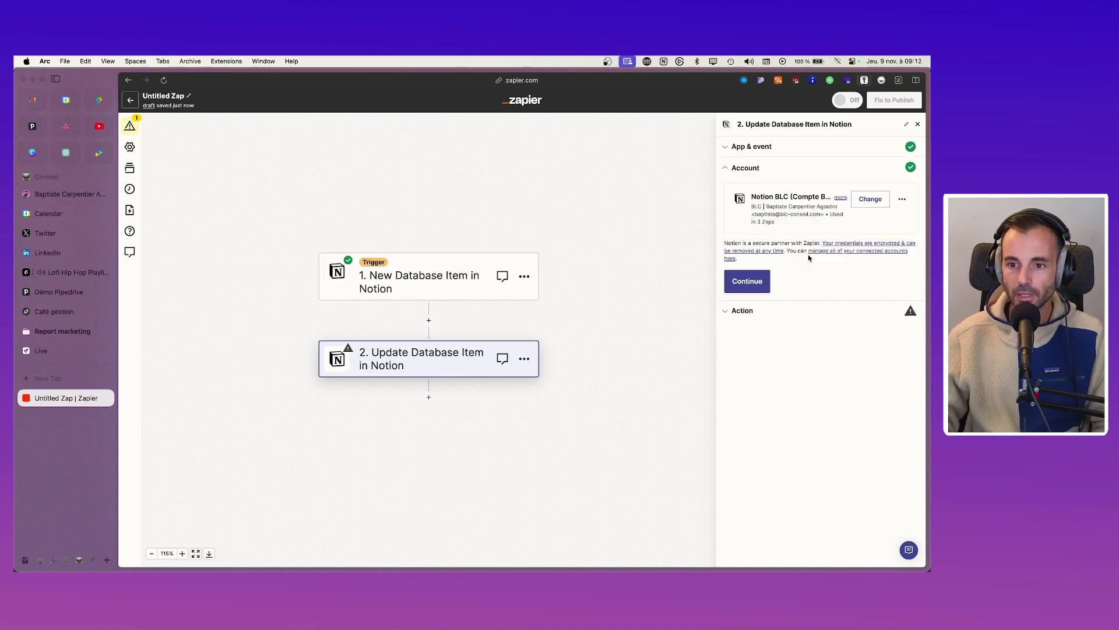
pyautogui.click(753, 278)
pyautogui.click(756, 226)
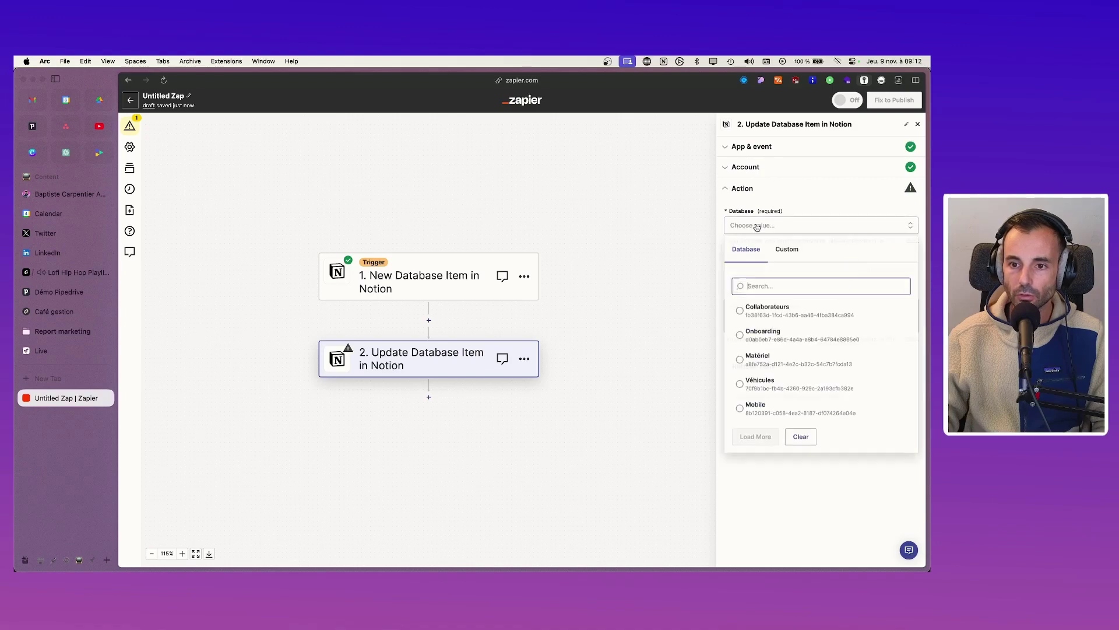
pyautogui.click(758, 309)
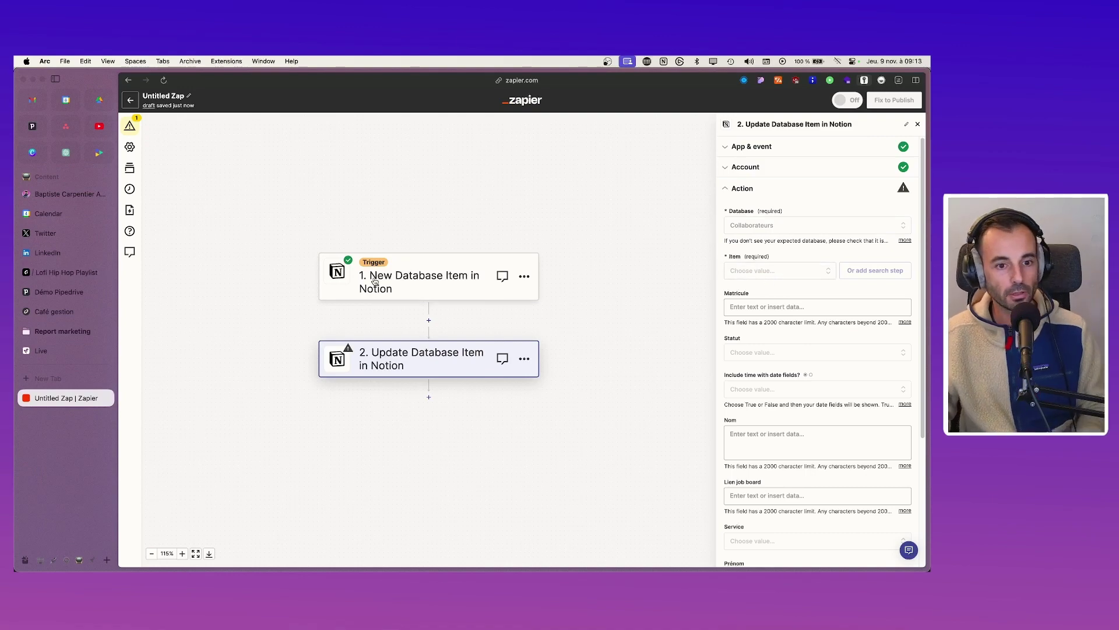
# Step: Map the item to update to the ID supplied by the New Database Item trigger, instead of the fixed TFO item
pyautogui.click(803, 272)
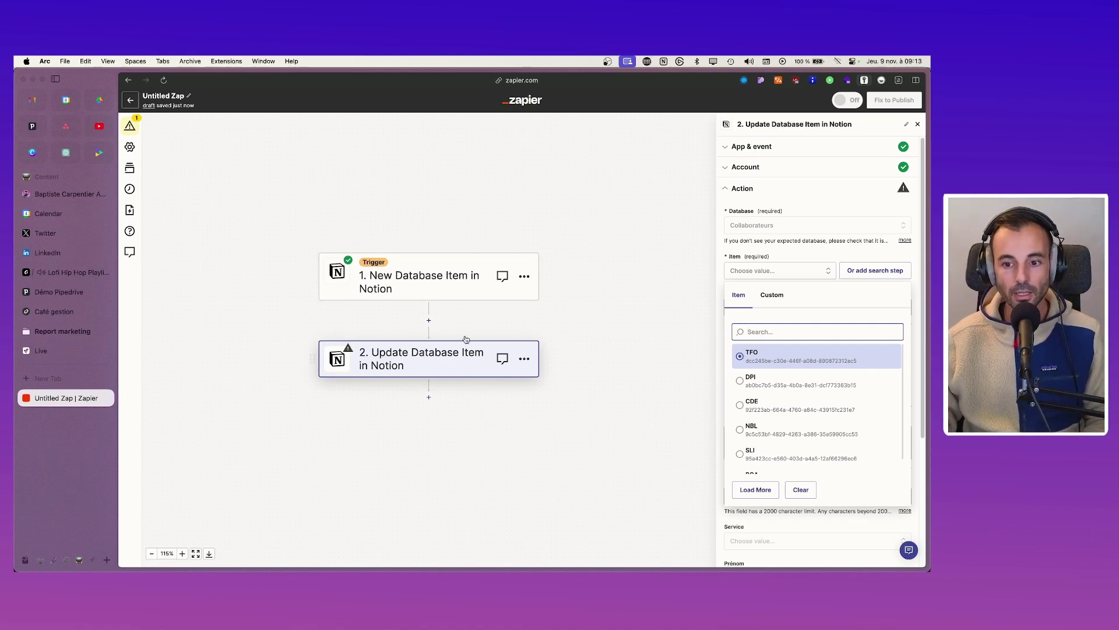
pyautogui.click(757, 359)
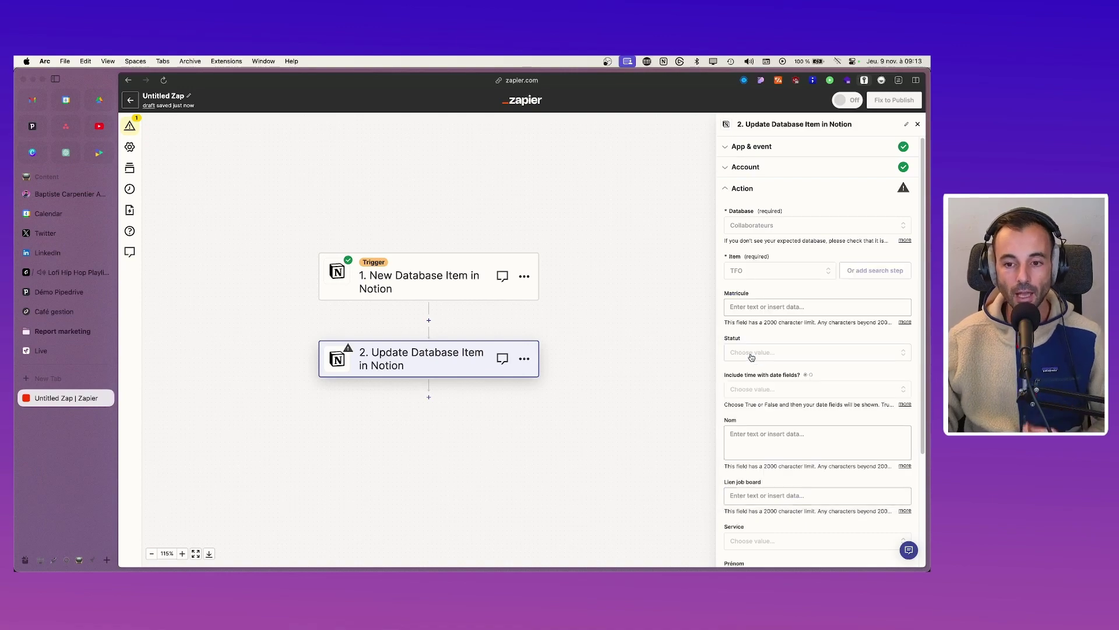
pyautogui.click(753, 274)
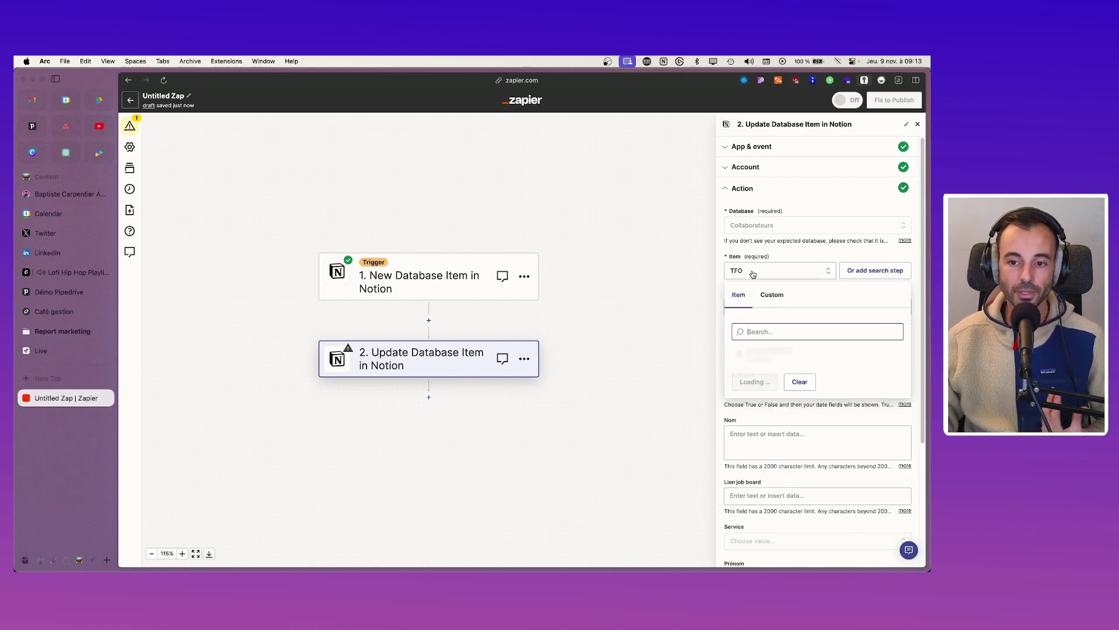
pyautogui.click(772, 297)
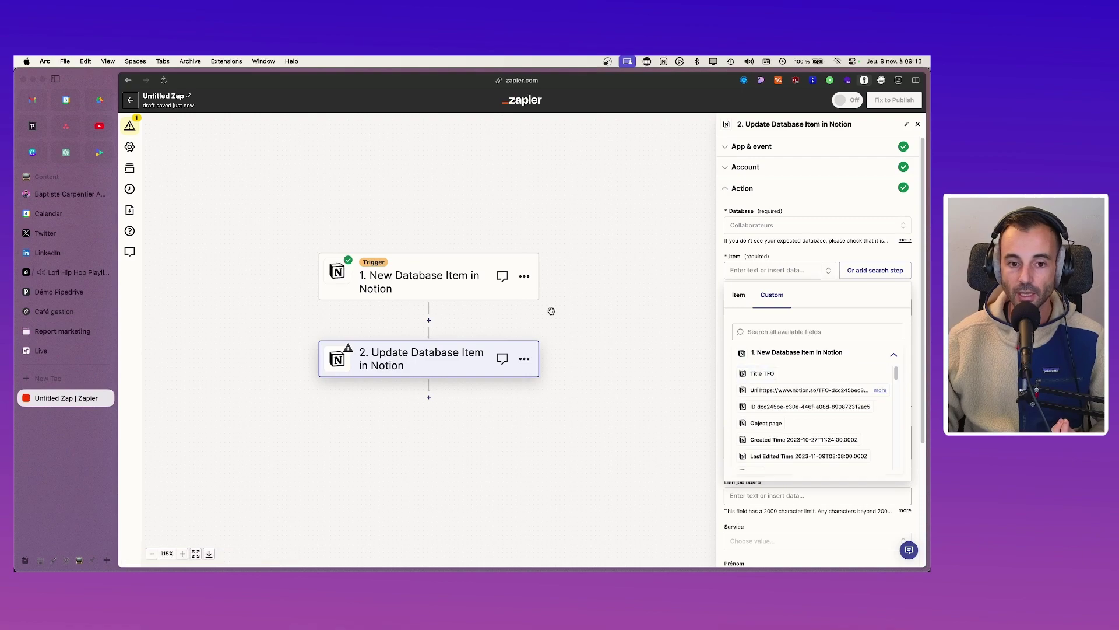
pyautogui.click(763, 407)
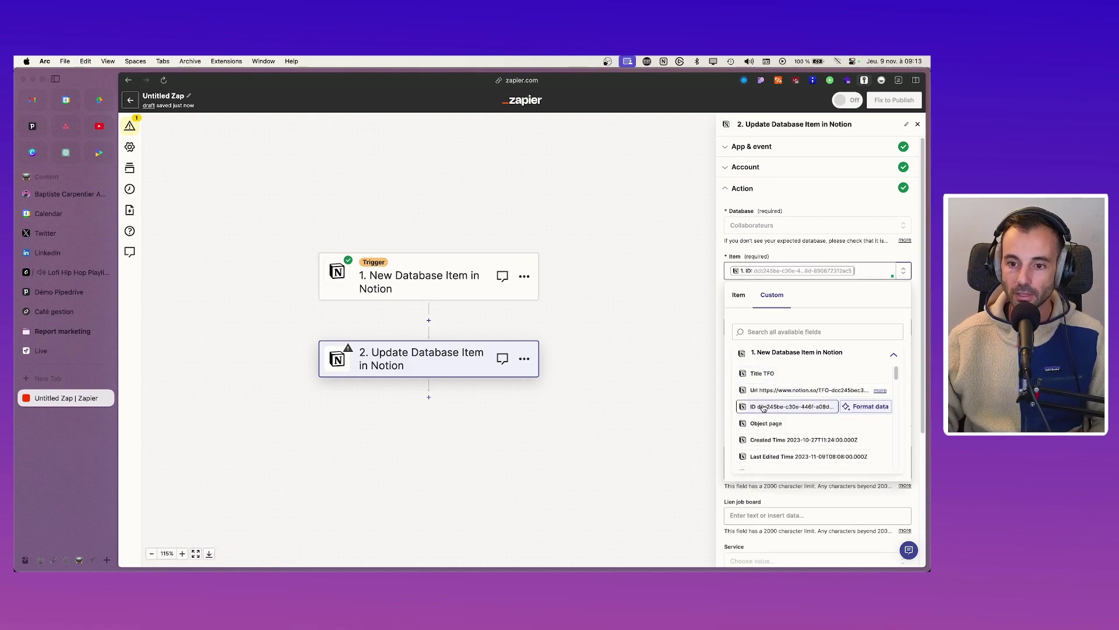
pyautogui.click(819, 255)
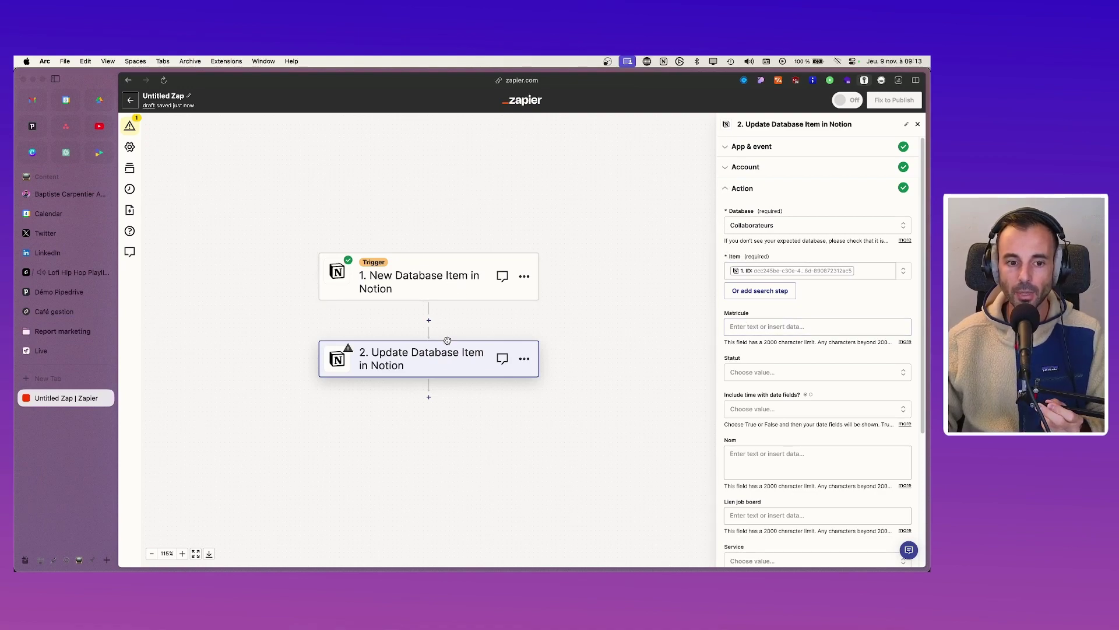
# Step: Examine the update action's remaining fields for the end-of-trial date and compare them with the Collaborateurs columns in Notion
pyautogui.scroll(-2, 783, 298)
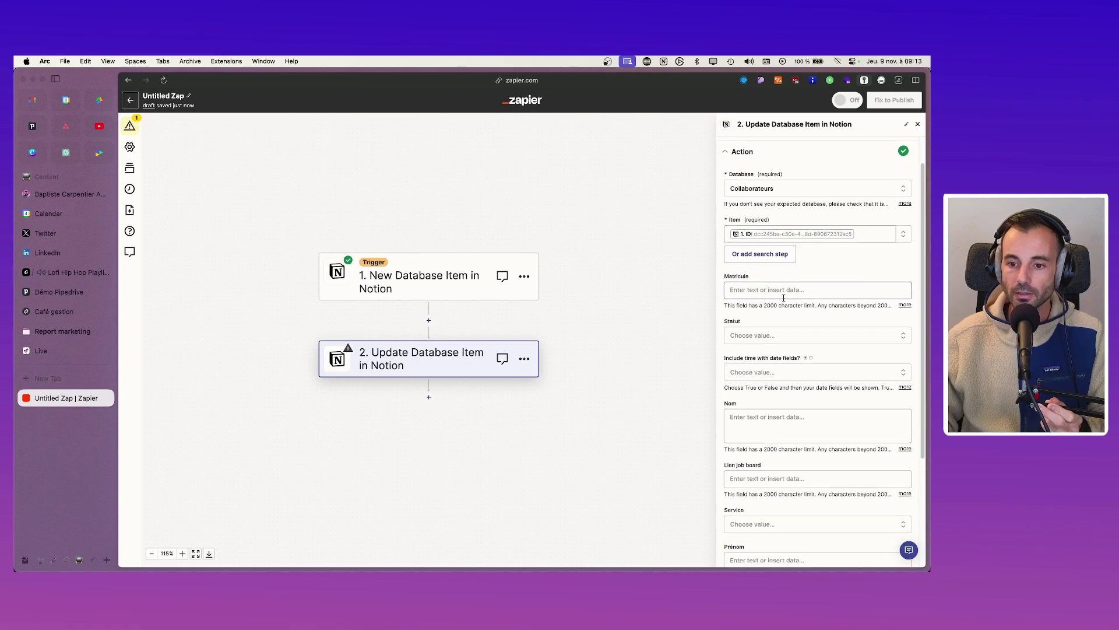
pyautogui.scroll(-4, 784, 298)
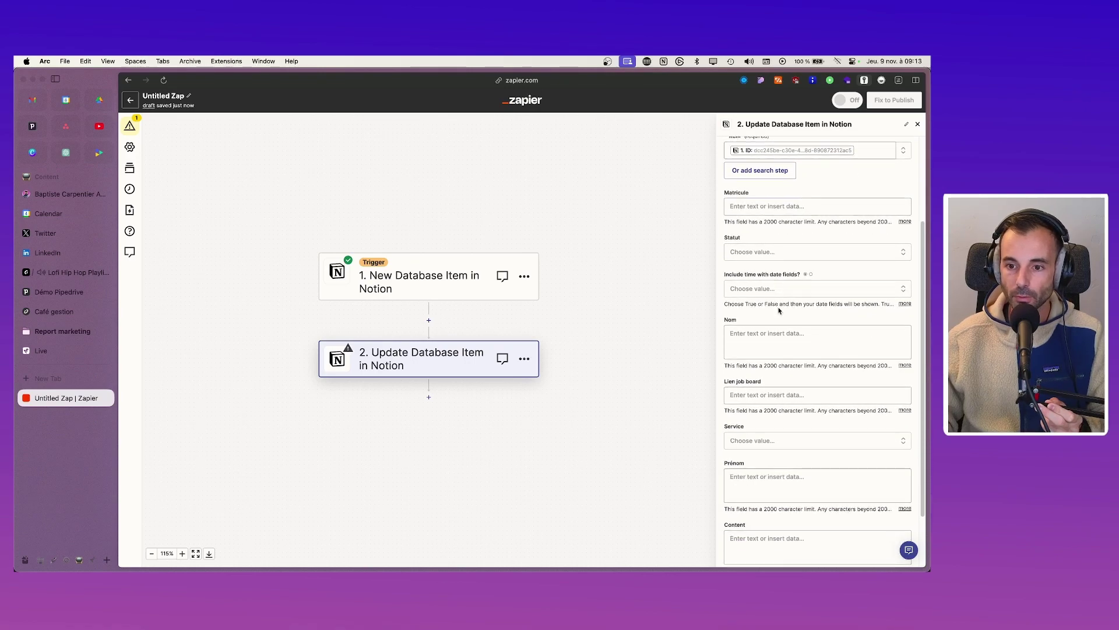
pyautogui.scroll(-4, 775, 309)
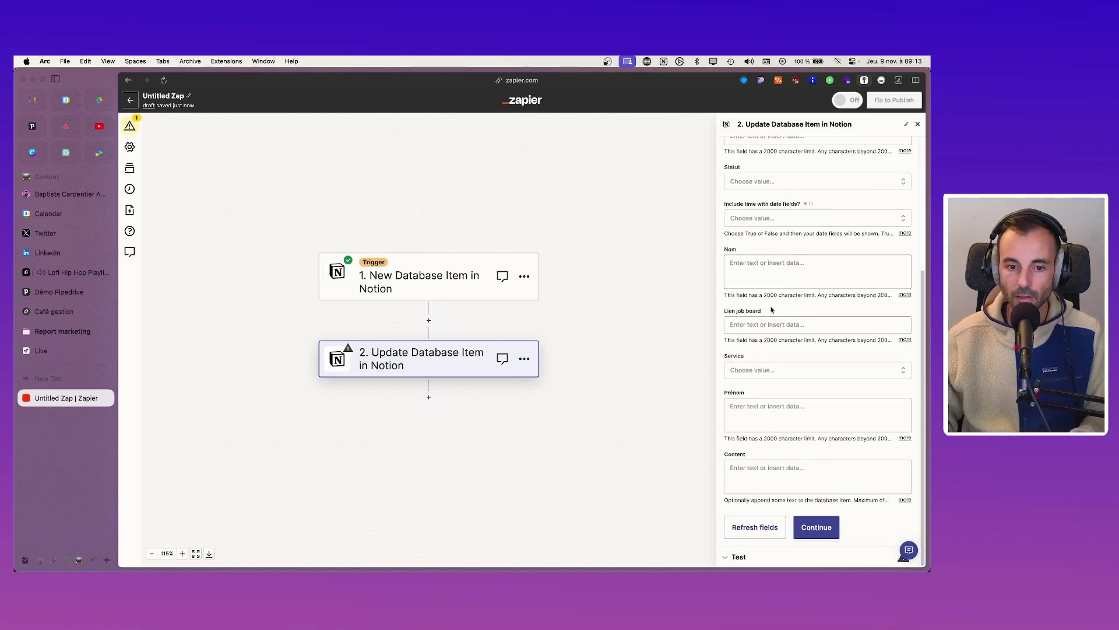
pyautogui.press('super+Tab')
pyautogui.press('super+Tab')
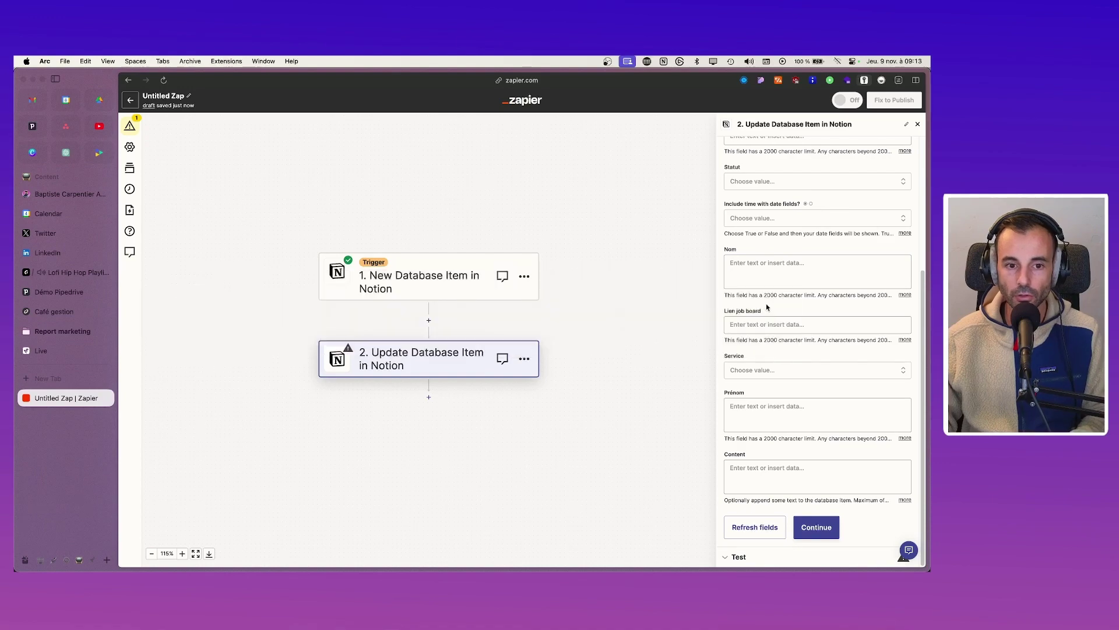
pyautogui.press('super+Tab')
pyautogui.press('super+Tab')
pyautogui.press('super+Tab')
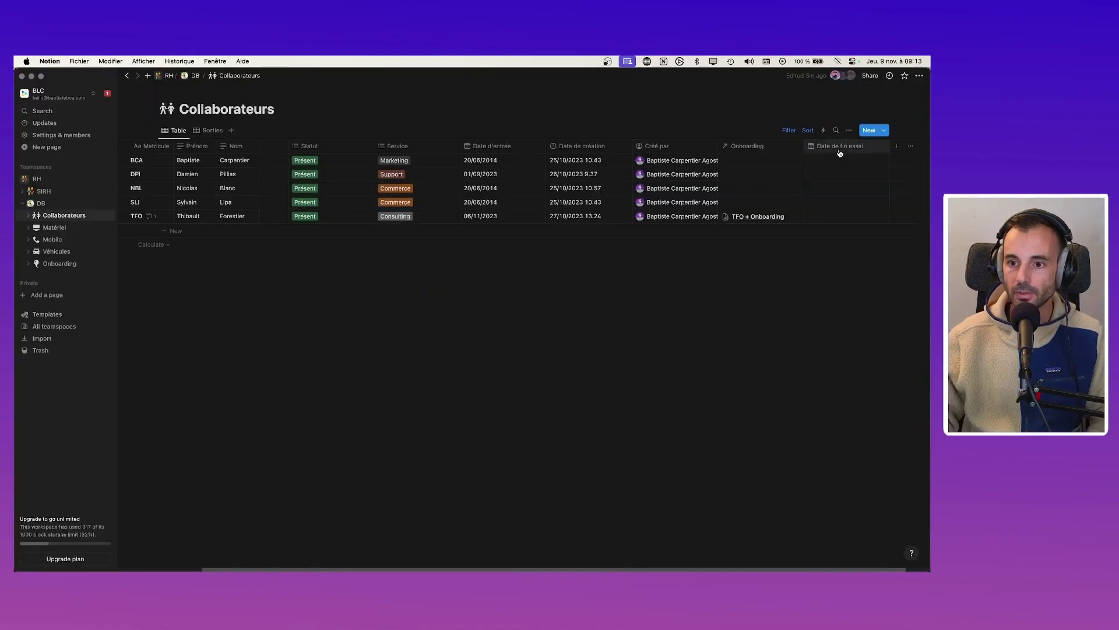
# Step: Return to the zap's update action in Zapier and set Include time with date fields to True
pyautogui.press('super+Tab')
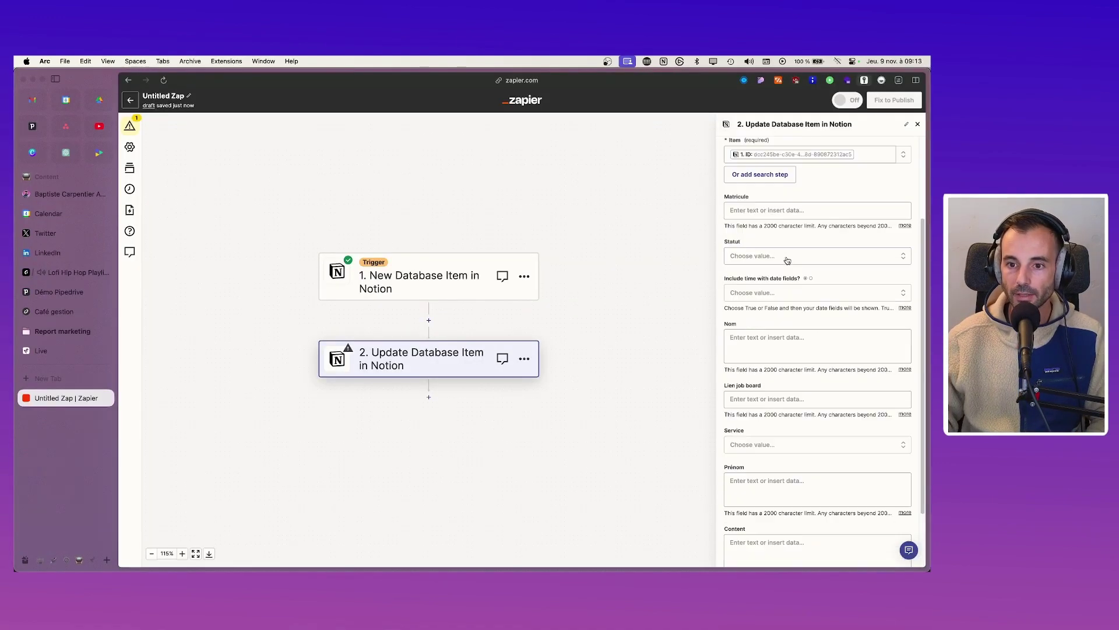
pyautogui.scroll(-3, 743, 286)
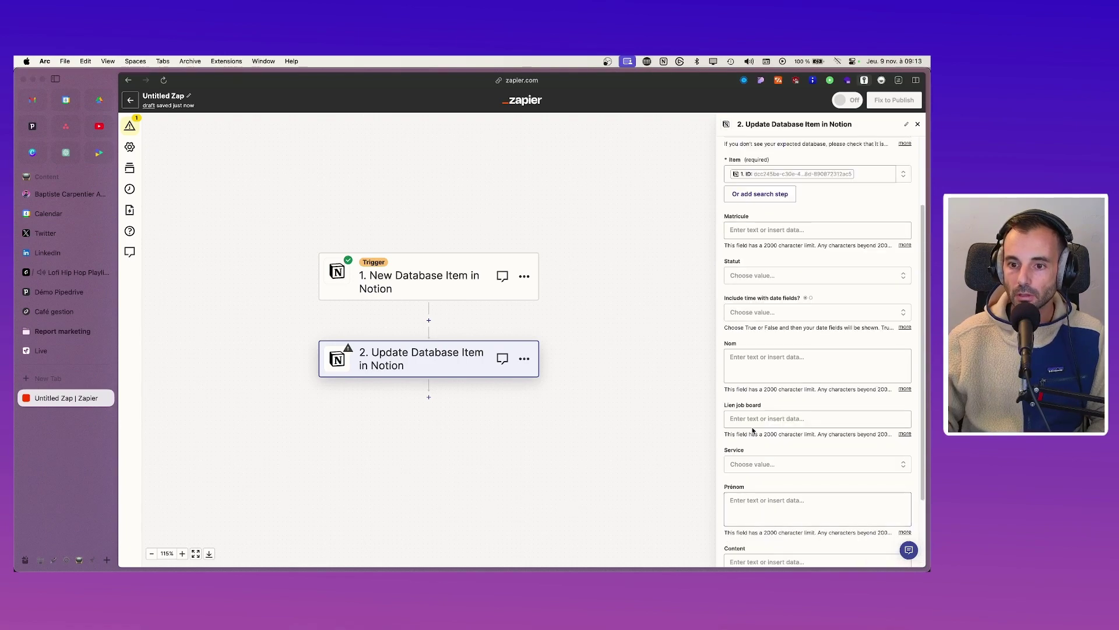
pyautogui.scroll(2, 765, 407)
pyautogui.scroll(1, 778, 320)
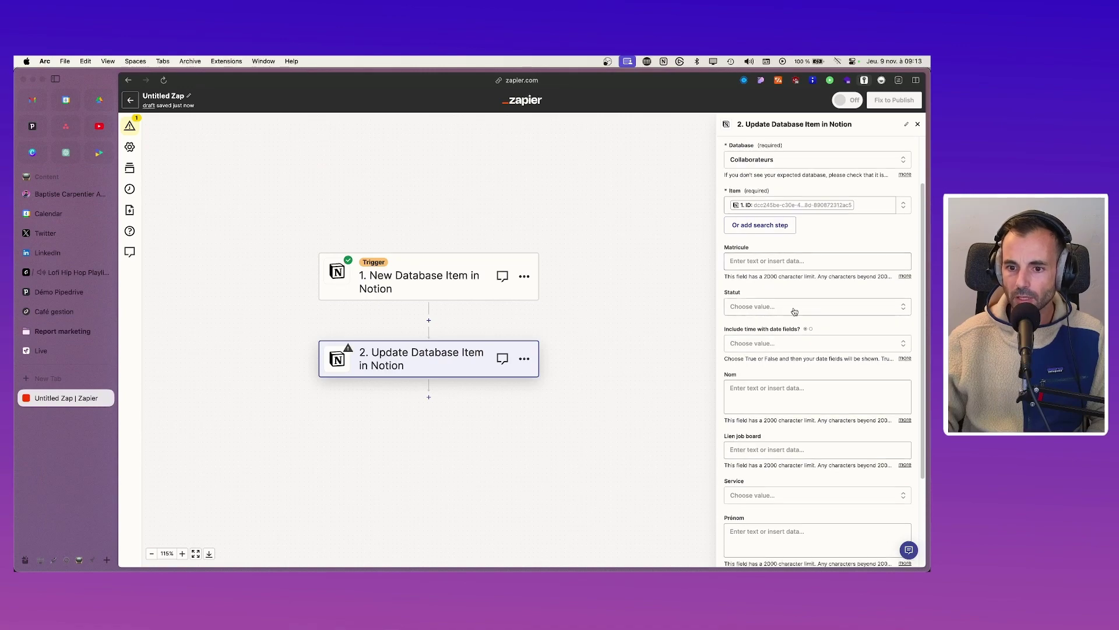
pyautogui.click(767, 345)
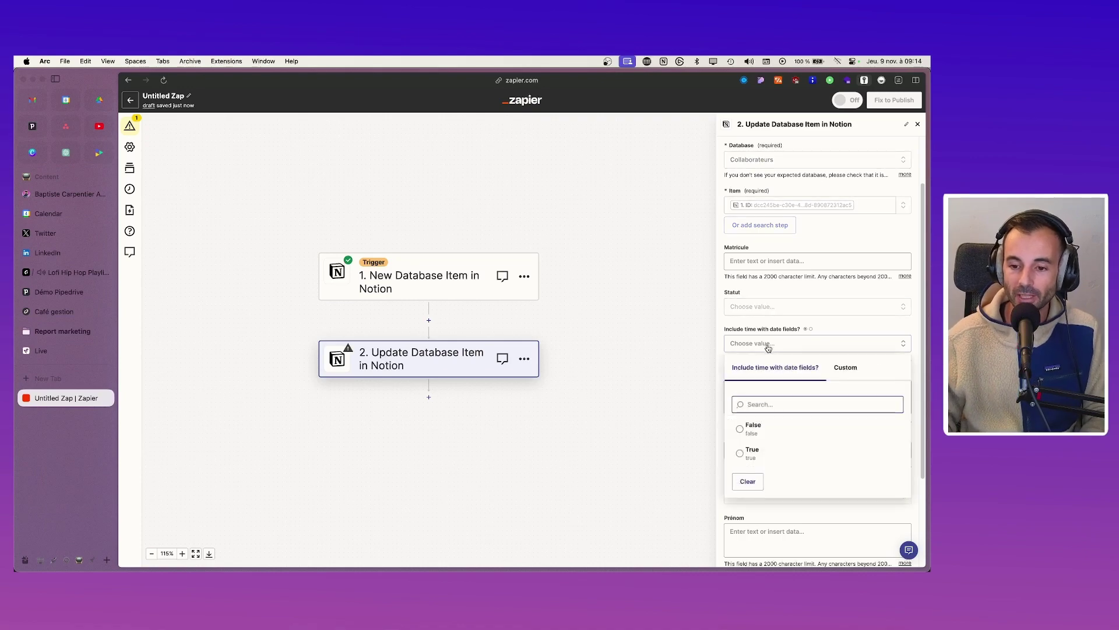
pyautogui.click(739, 455)
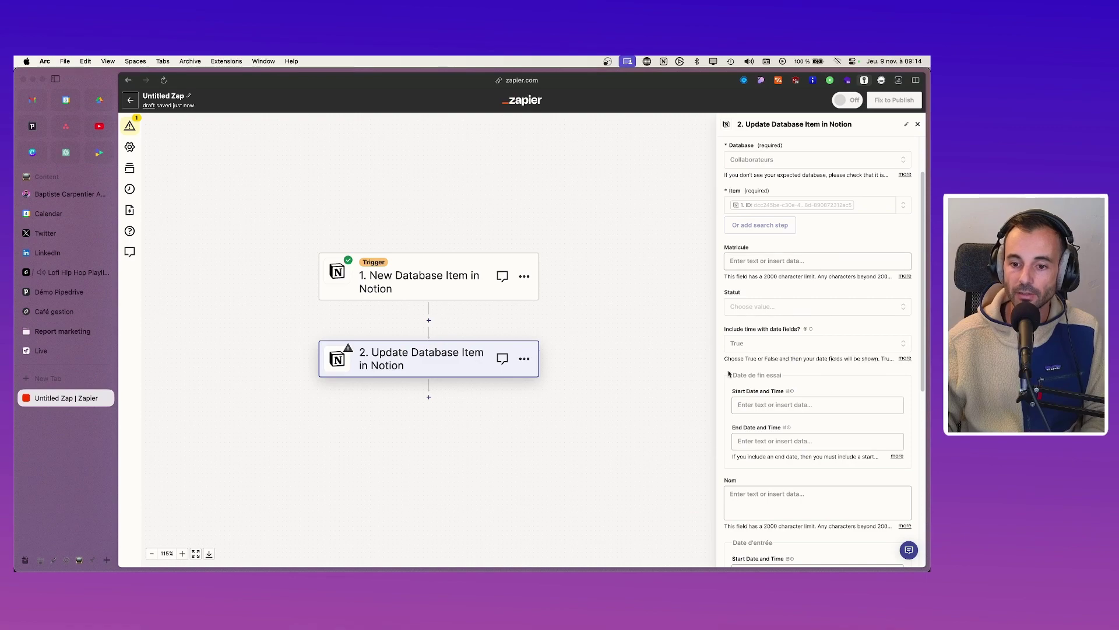
pyautogui.scroll(-1, 743, 385)
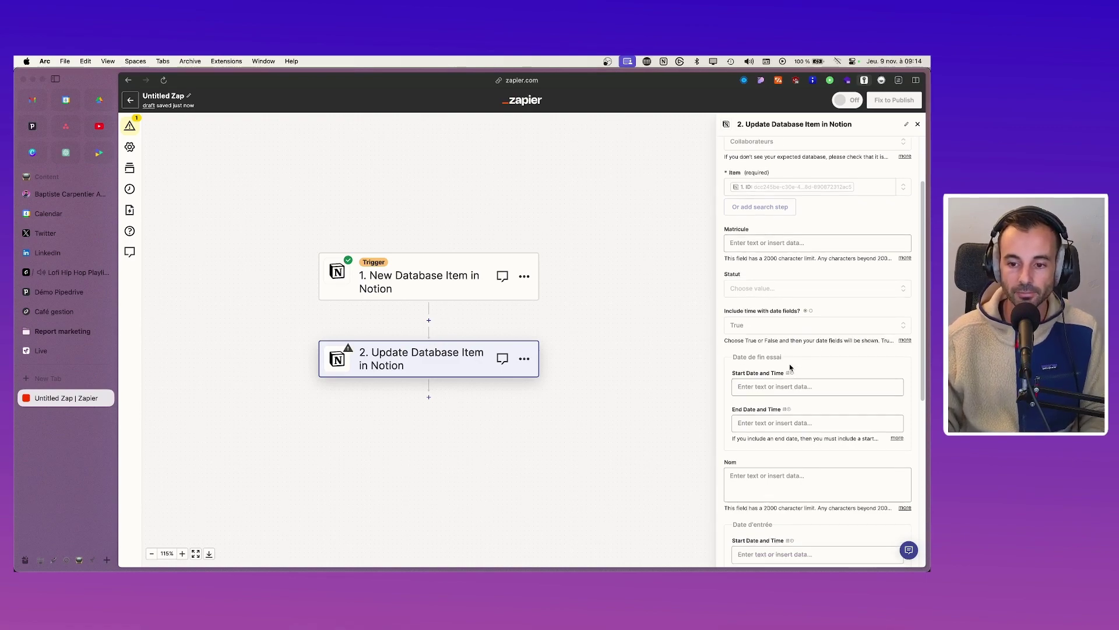
pyautogui.scroll(3, 789, 367)
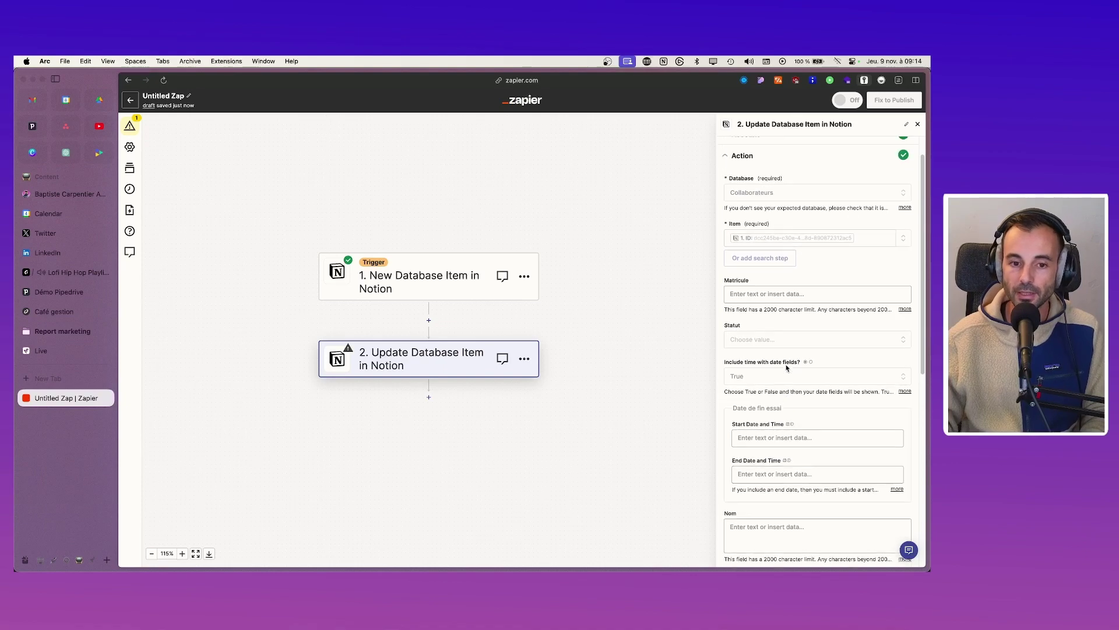
pyautogui.press('super+Tab')
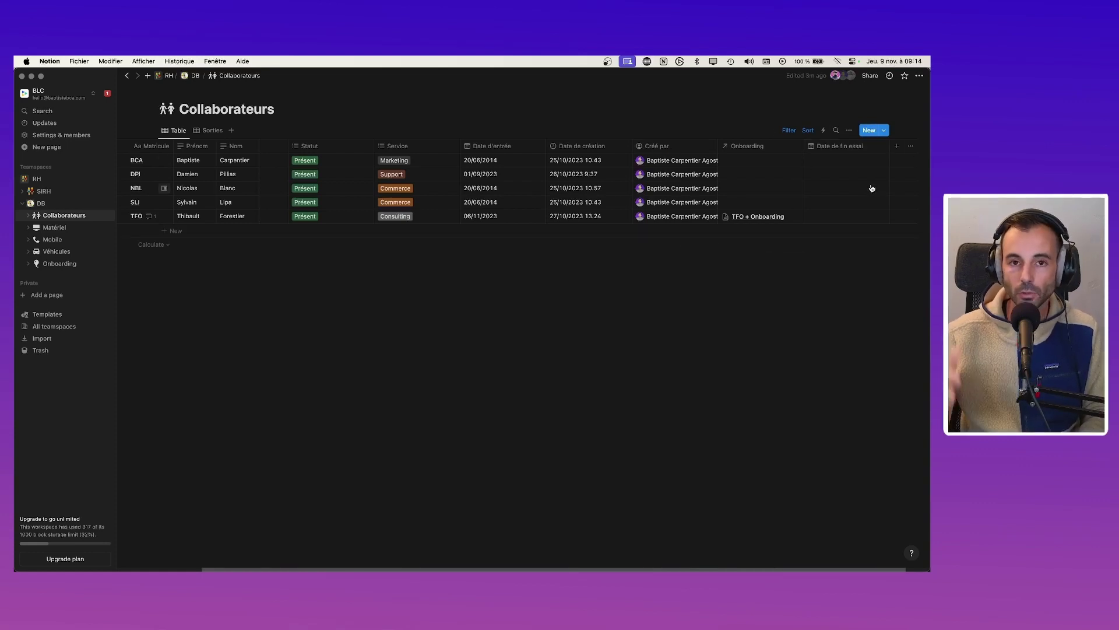
pyautogui.press('super+Tab')
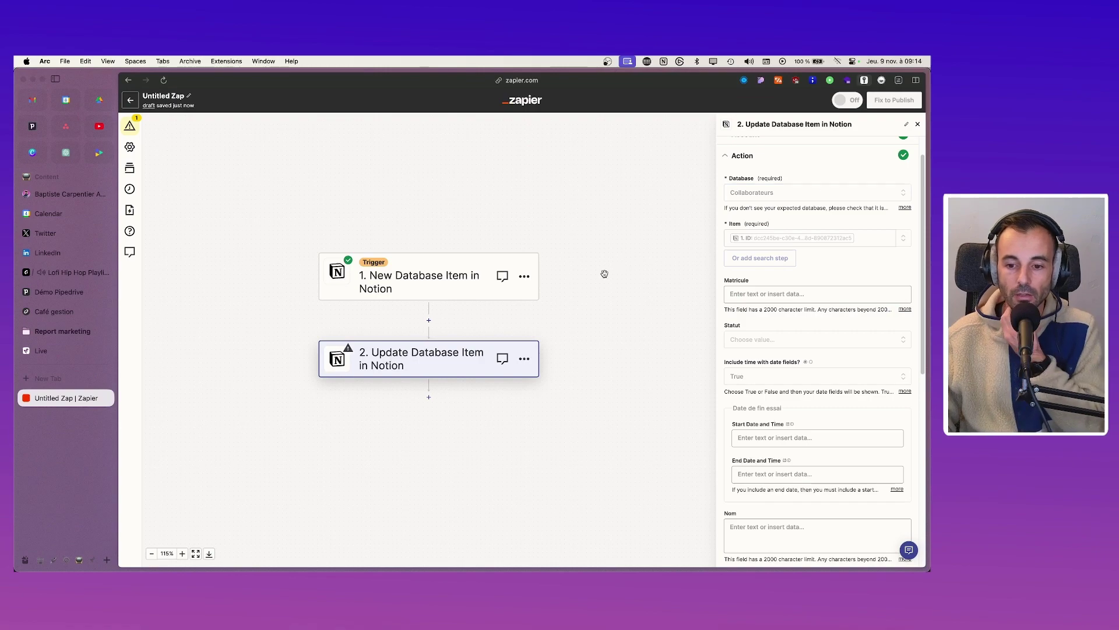
# Step: Map the Start Date and Time of Date de fin essai to the trigger's Properties Date Dentree Start field
pyautogui.scroll(-2, 797, 338)
pyautogui.scroll(-3, 789, 311)
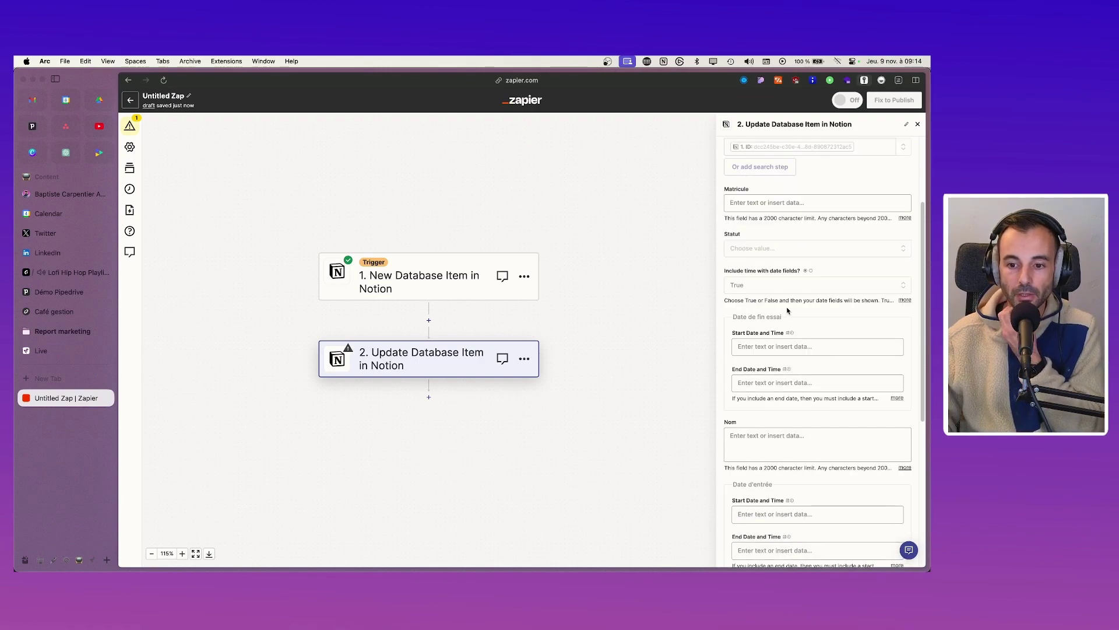
pyautogui.click(758, 327)
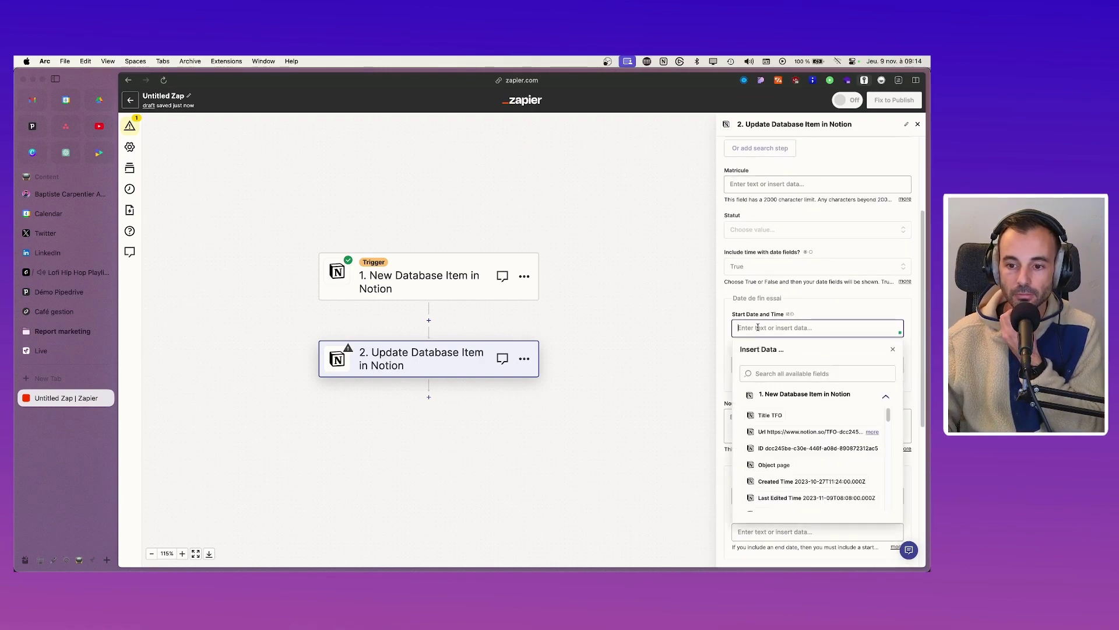
pyautogui.scroll(-2, 762, 466)
pyautogui.click(749, 372)
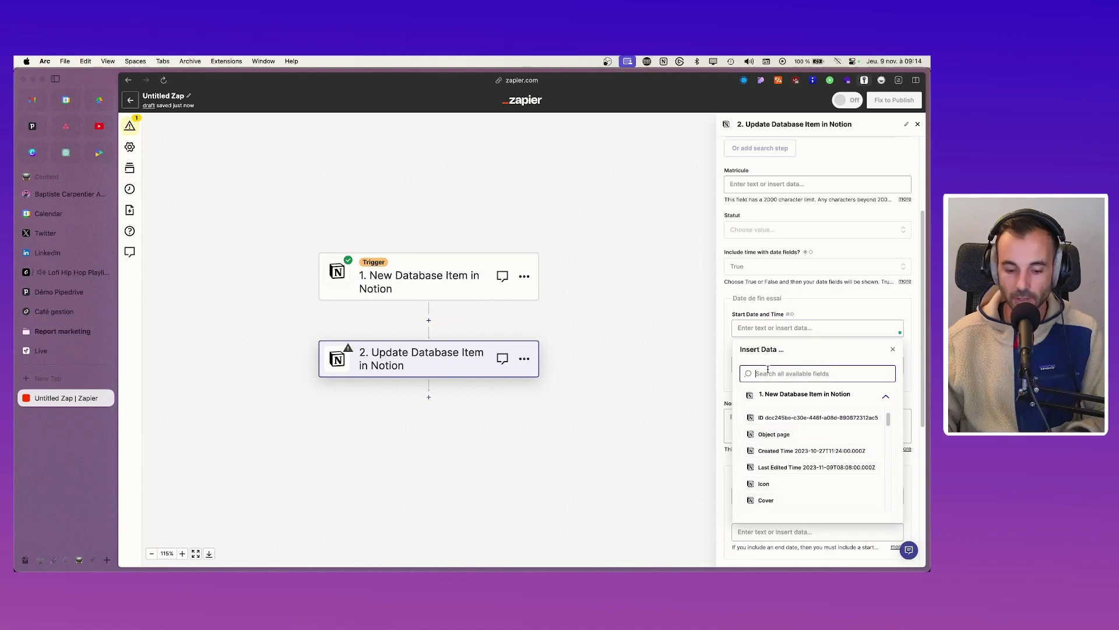
pyautogui.write('date')
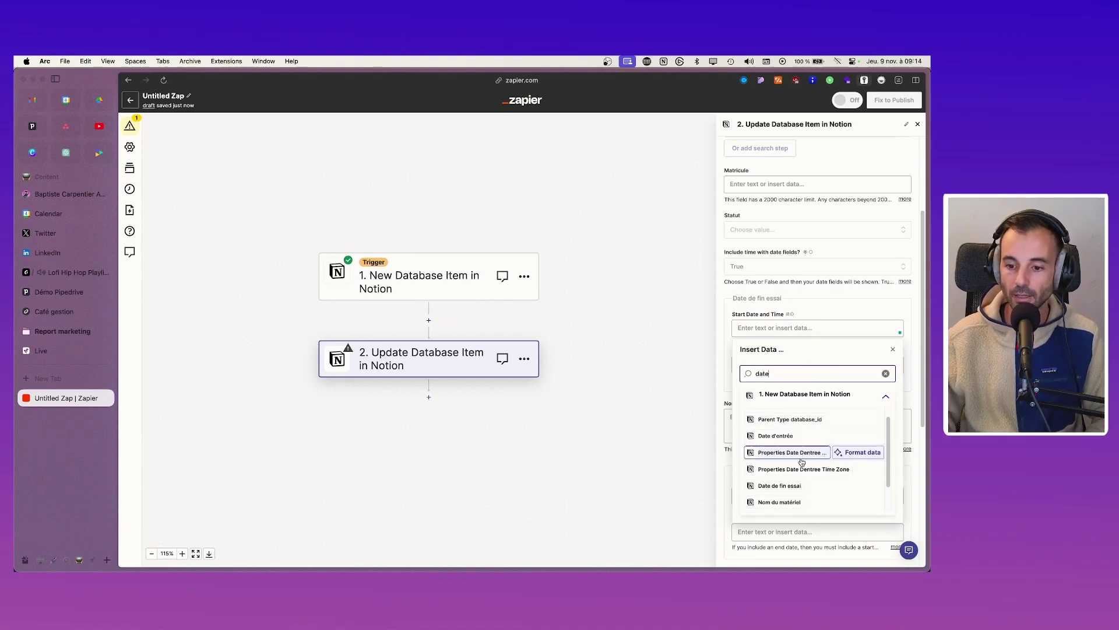
pyautogui.scroll(-1, 801, 462)
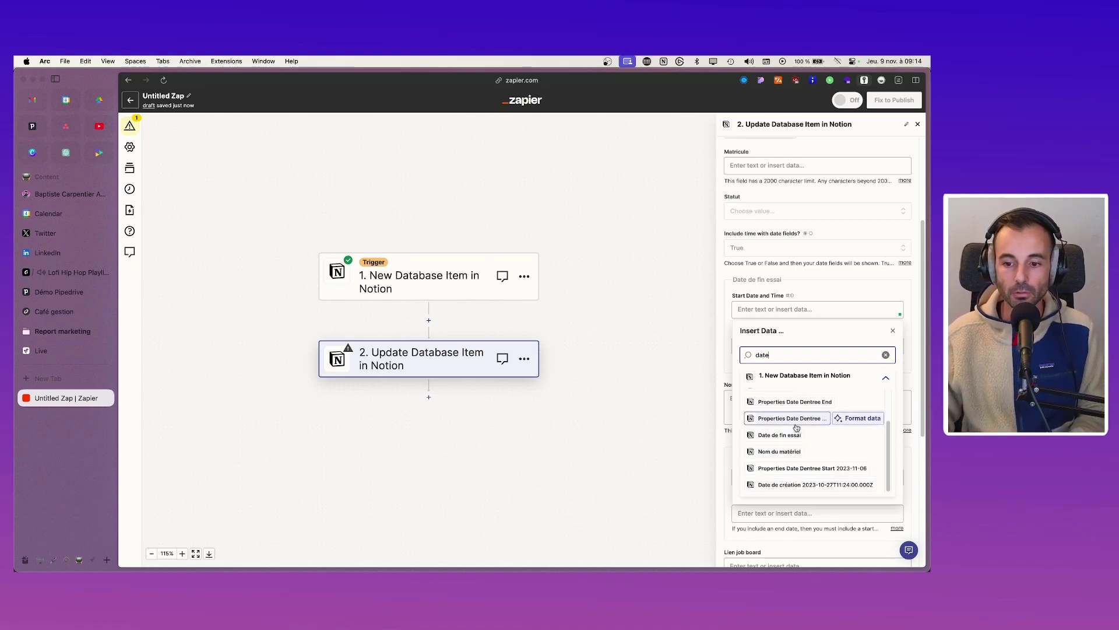
pyautogui.press('super+Tab')
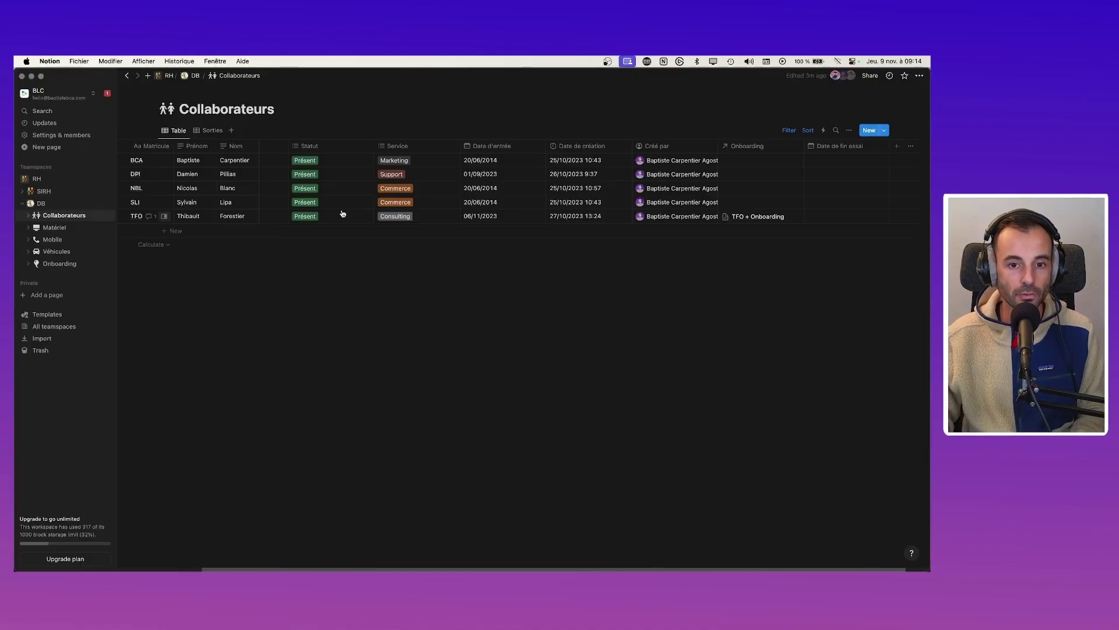
pyautogui.press('super+Tab')
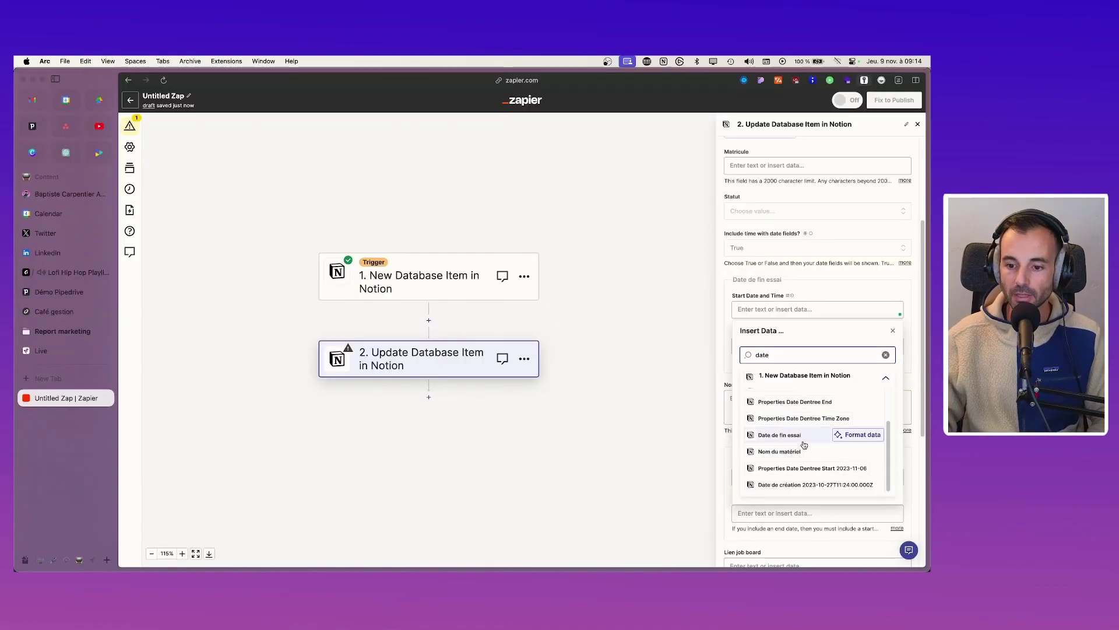
pyautogui.click(781, 469)
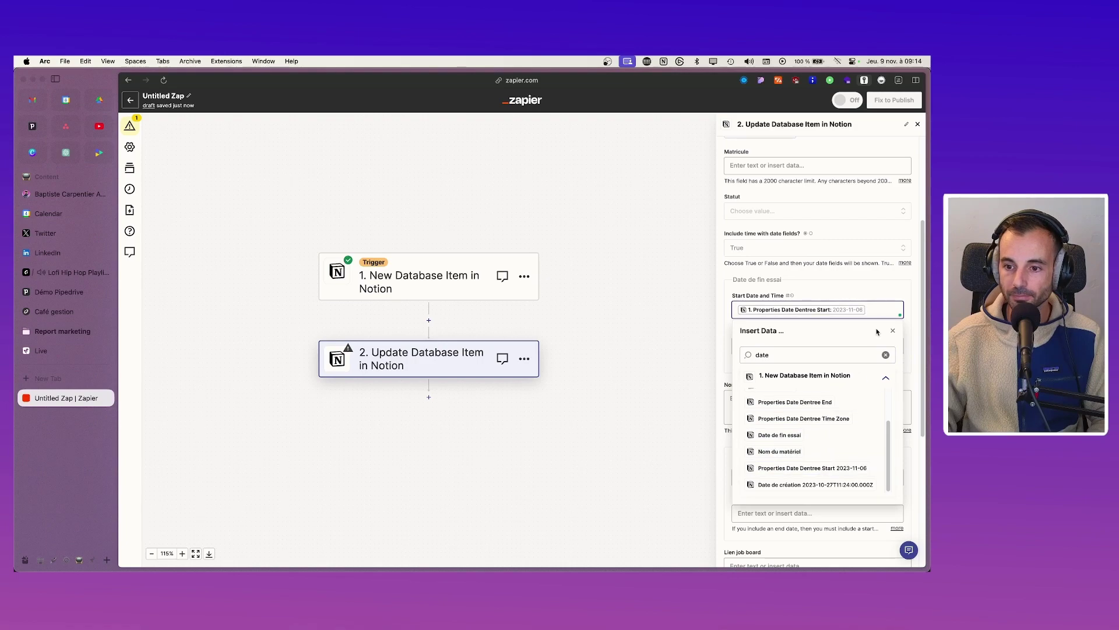
pyautogui.click(877, 299)
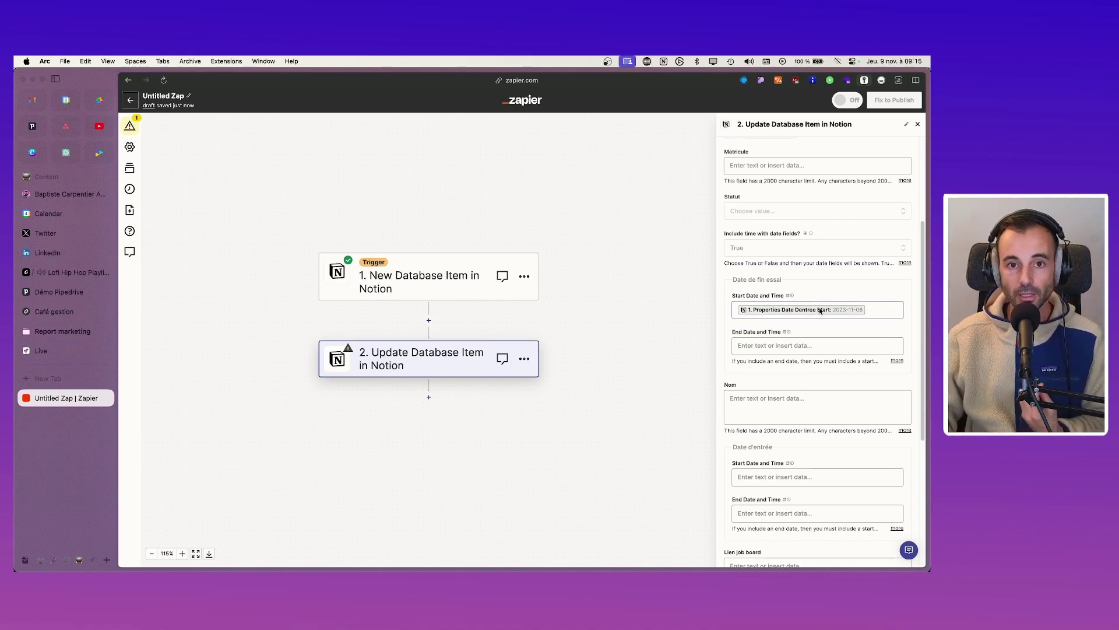
# Step: Add +3mo after the mapped entry date in Date de fin essai and continue to the action's test
pyautogui.click(875, 310)
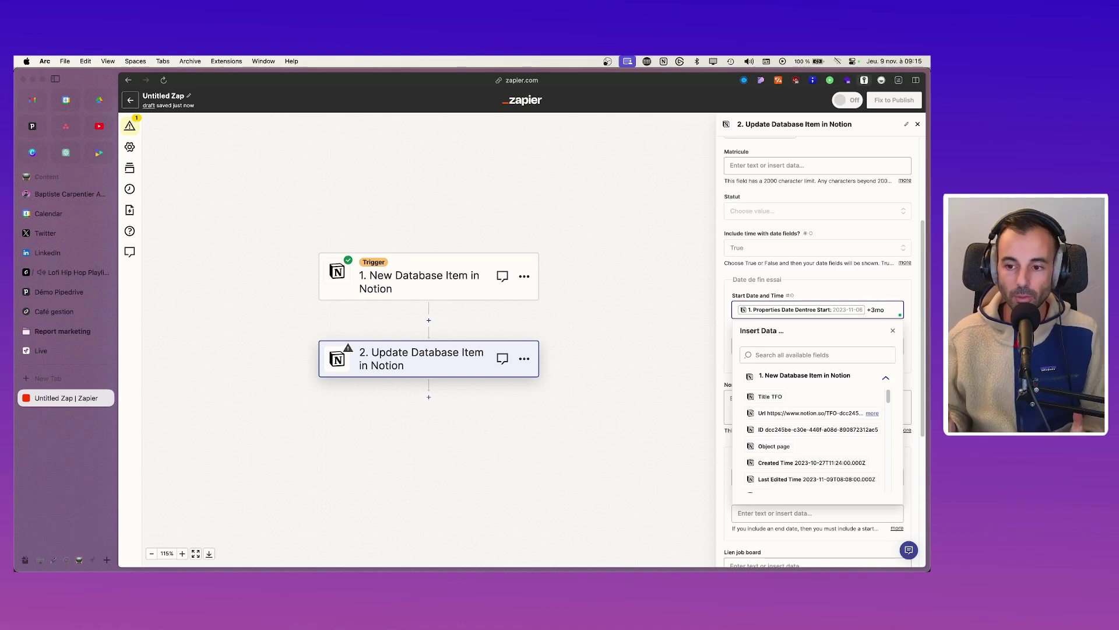
pyautogui.click(853, 286)
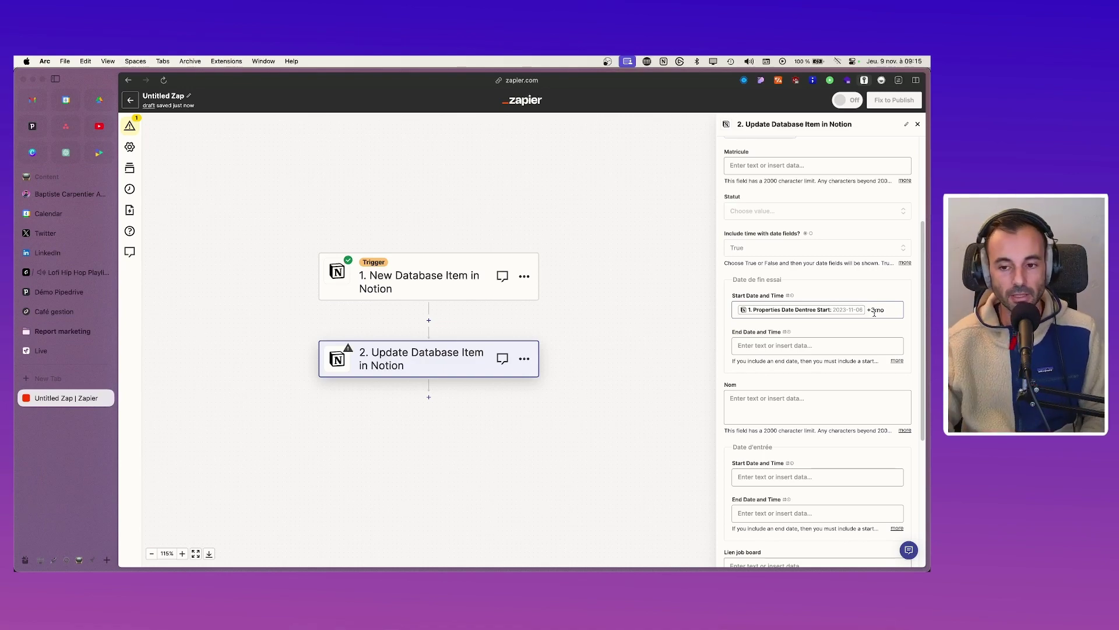
pyautogui.scroll(-5, 865, 310)
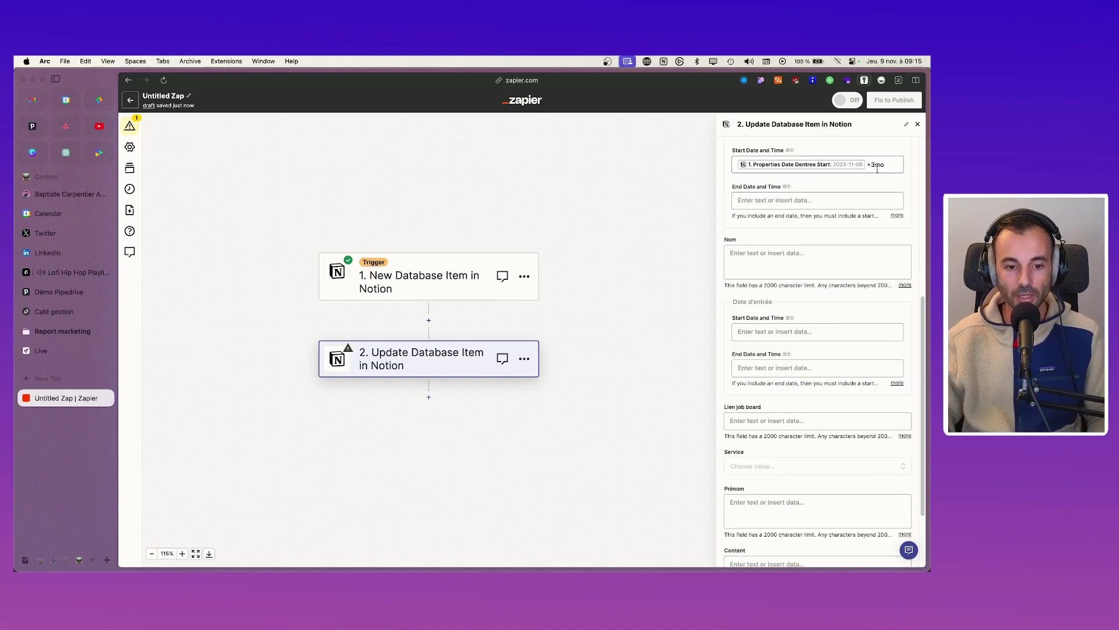
pyautogui.scroll(-3, 816, 350)
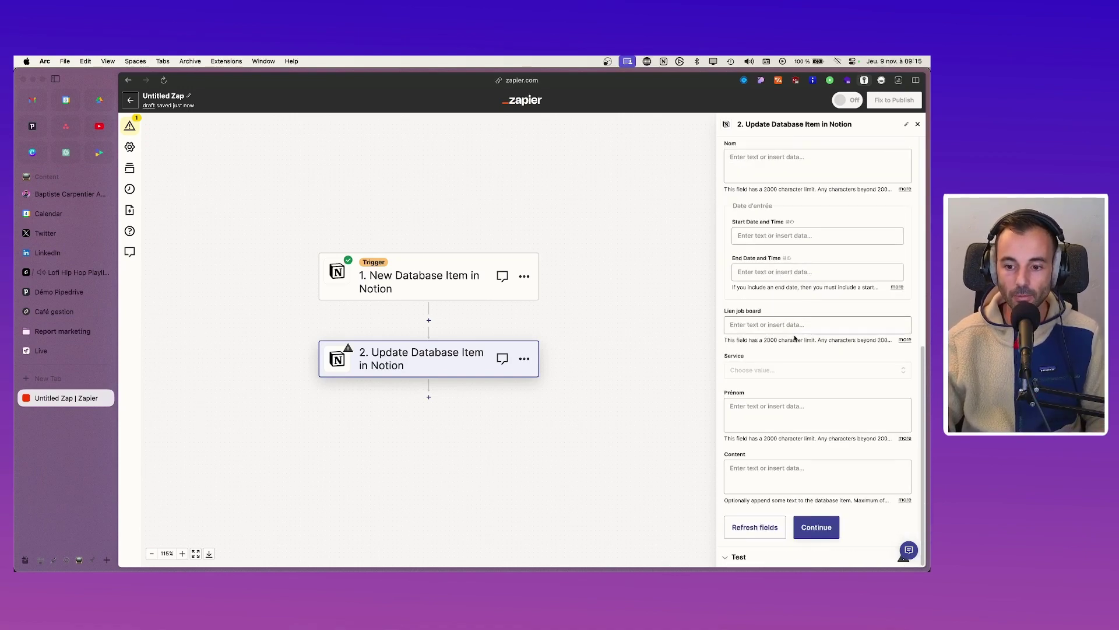
pyautogui.click(819, 528)
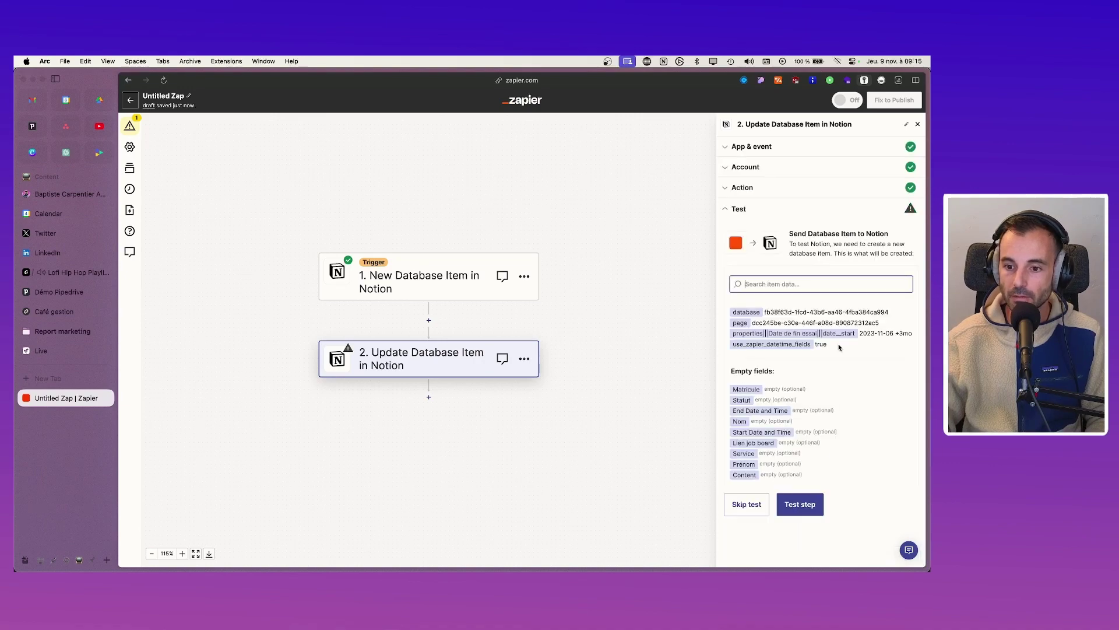
# Step: Test the update step and check the TFO row's Date de fin essai in Notion's Collaborateurs table
pyautogui.click(809, 503)
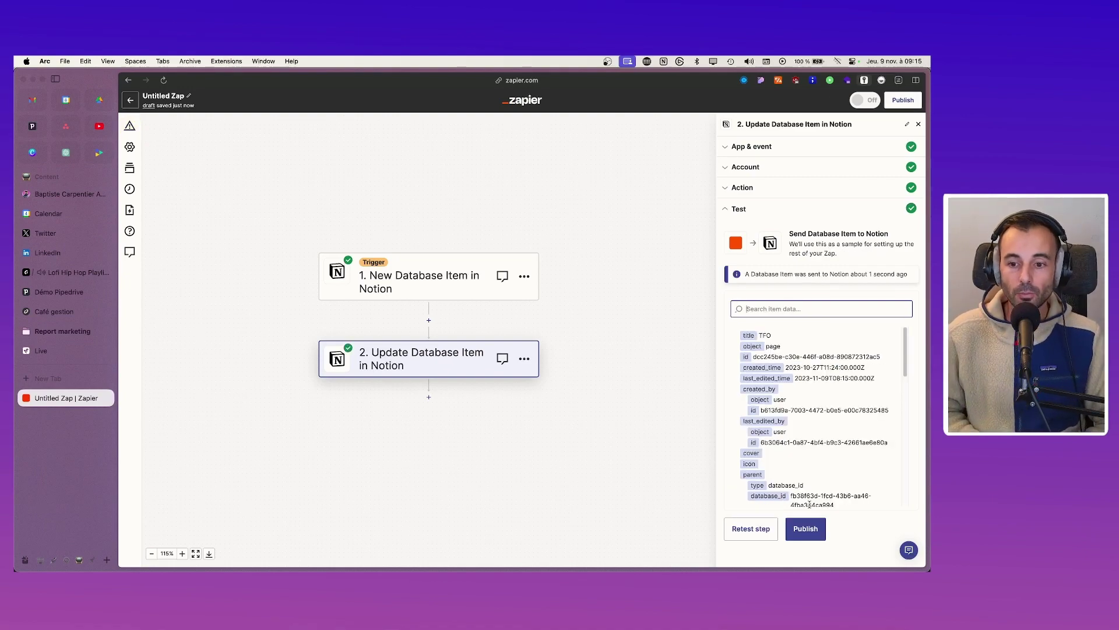
pyautogui.press('super+Tab')
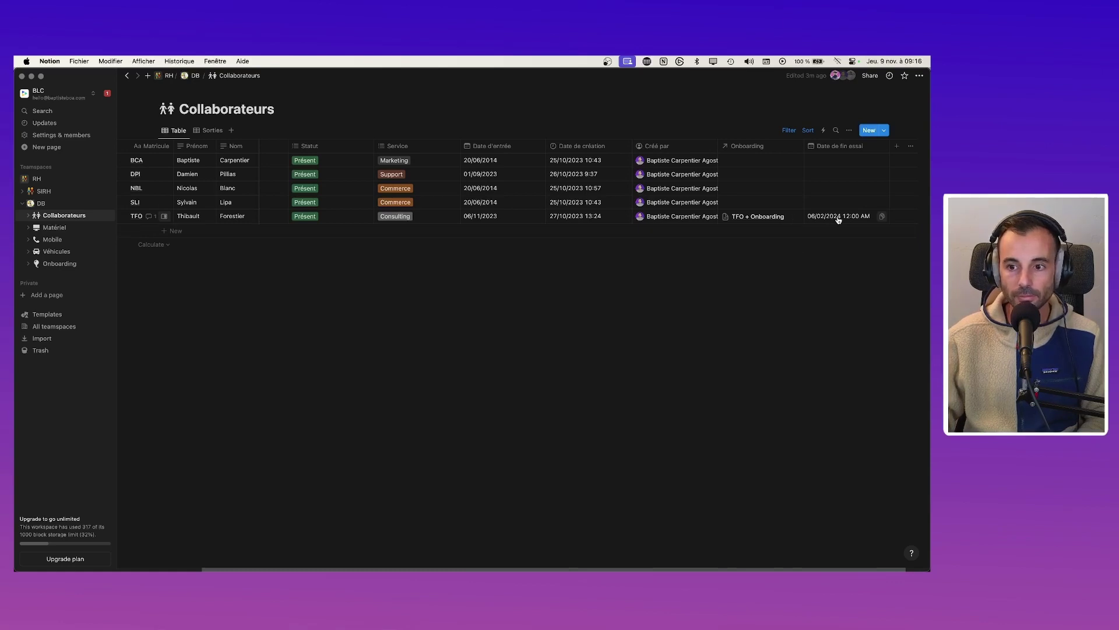
pyautogui.moveTo(638, 217)
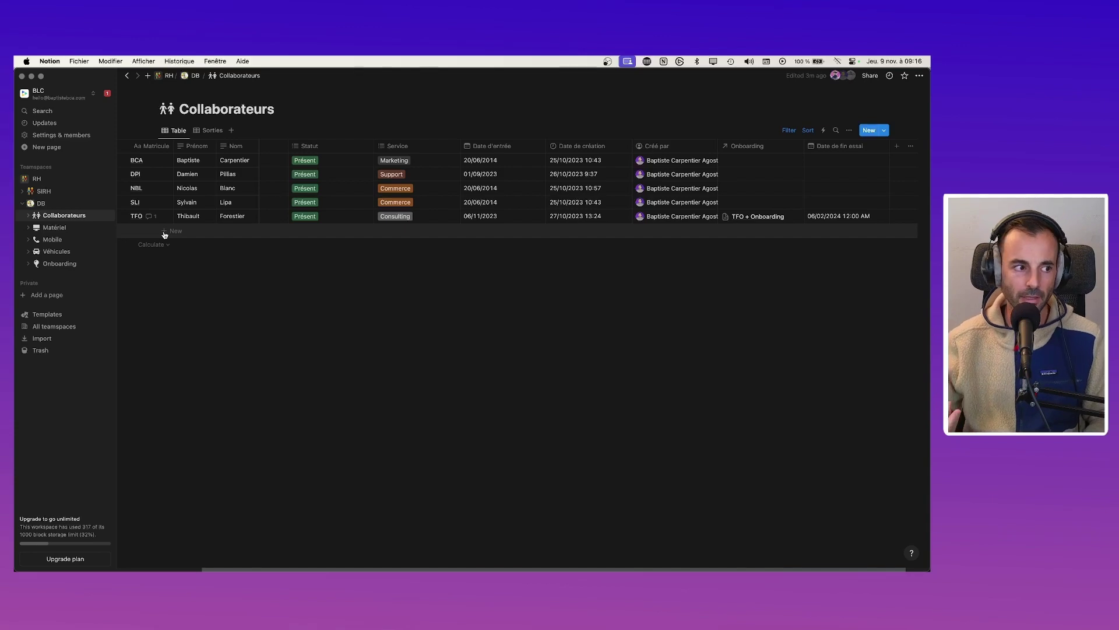
pyautogui.press('super+Tab')
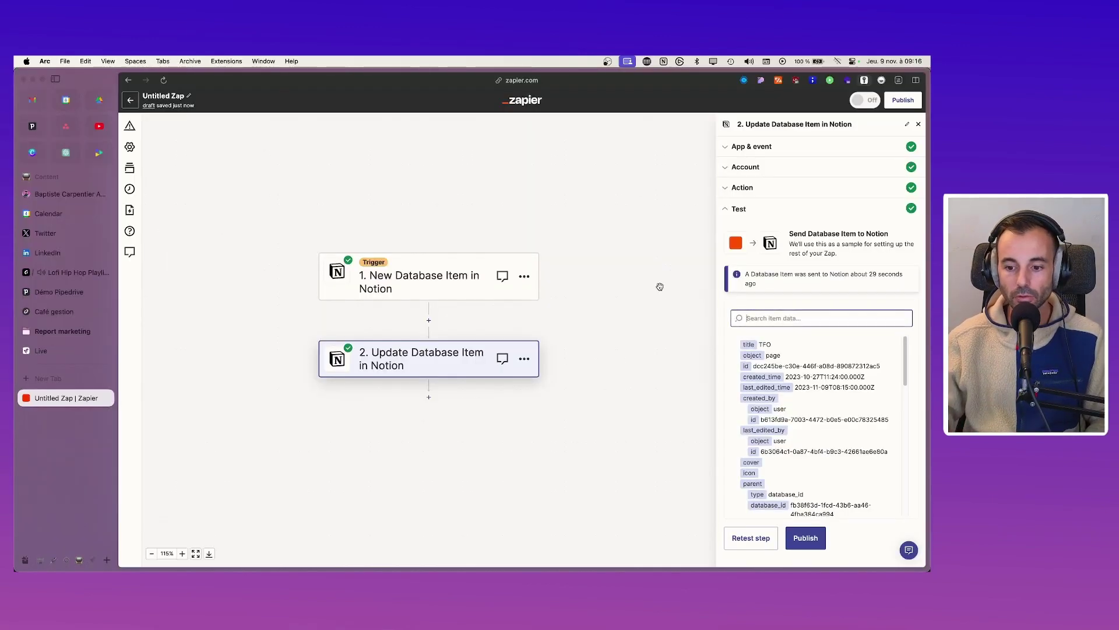
pyautogui.press('super+Tab')
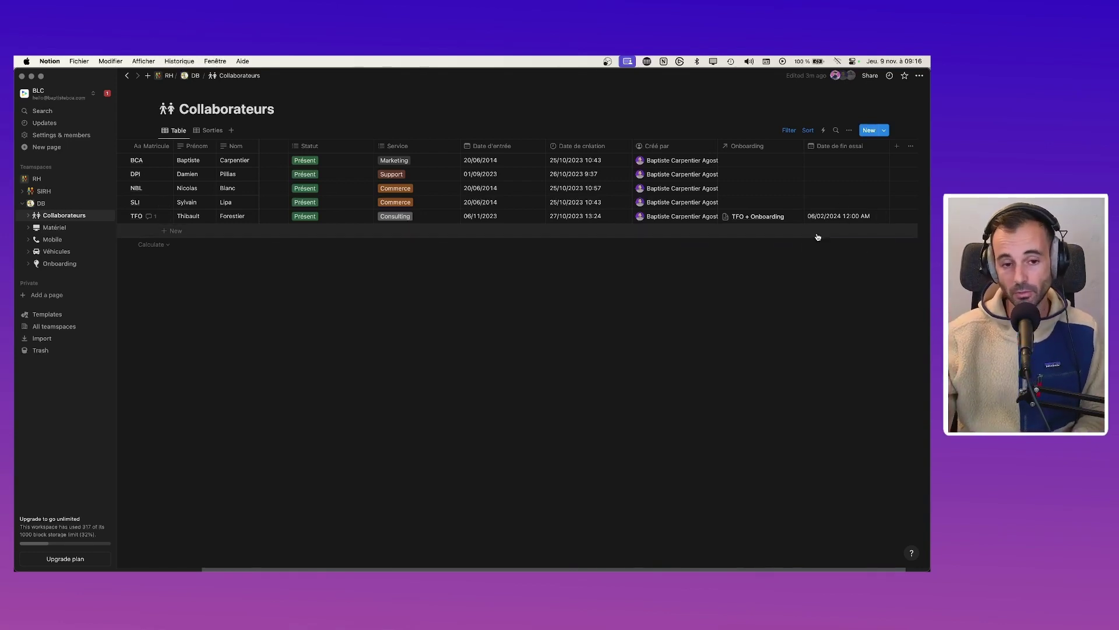
pyautogui.press('super+Tab')
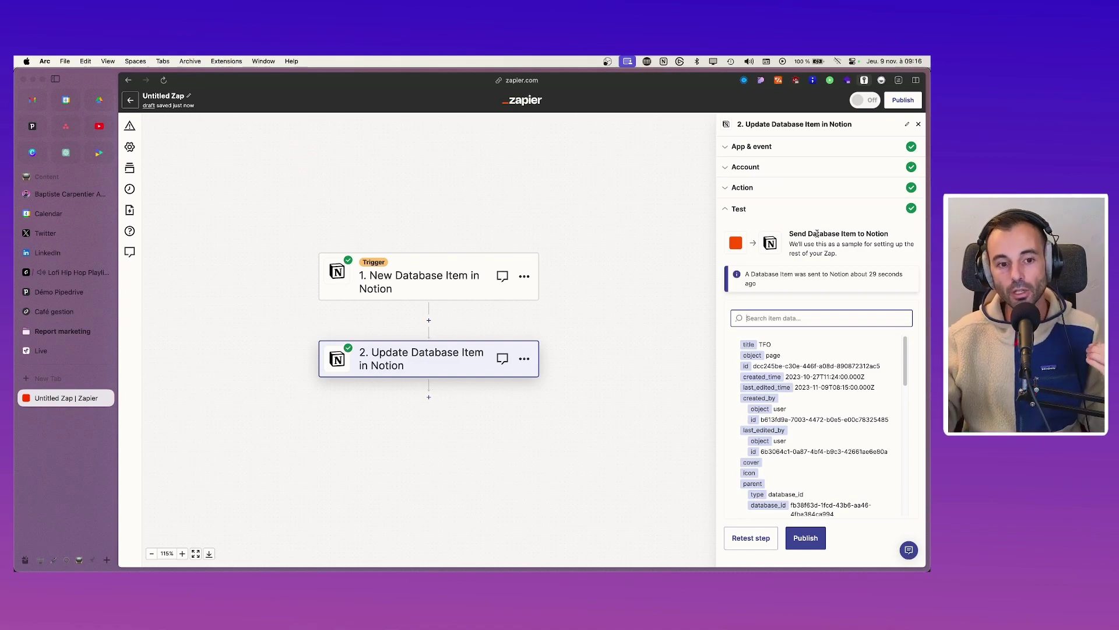
pyautogui.press('super+Tab')
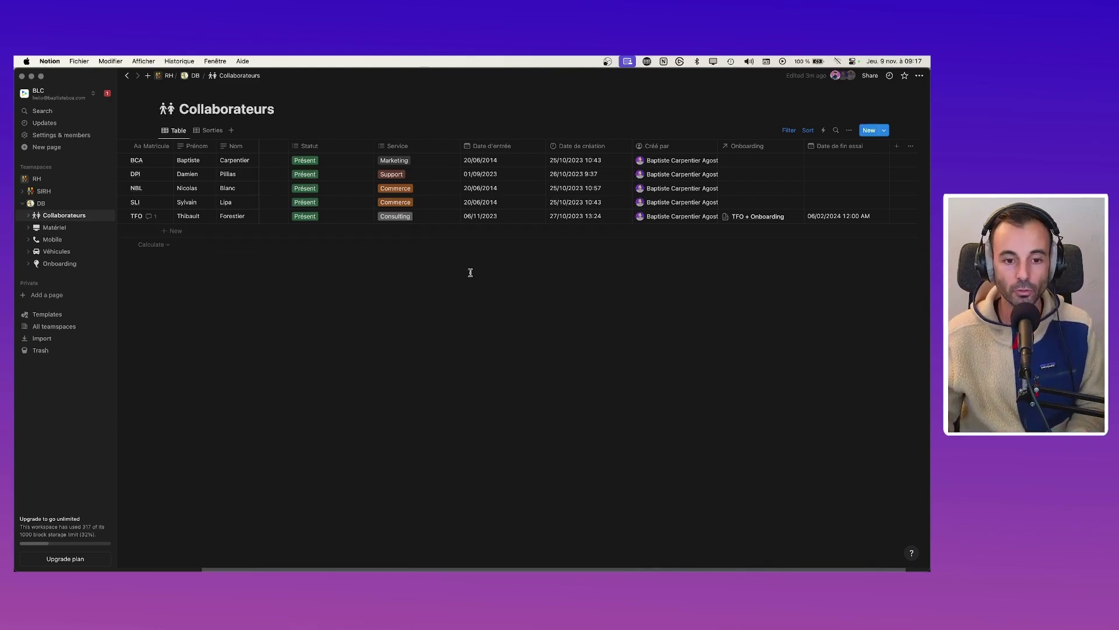
# Step: Review the Onboarding database in the Freeform data schema and the Statut options of the TFO row in Notion
pyautogui.press('super+Tab')
pyautogui.scroll(-5, 467, 276)
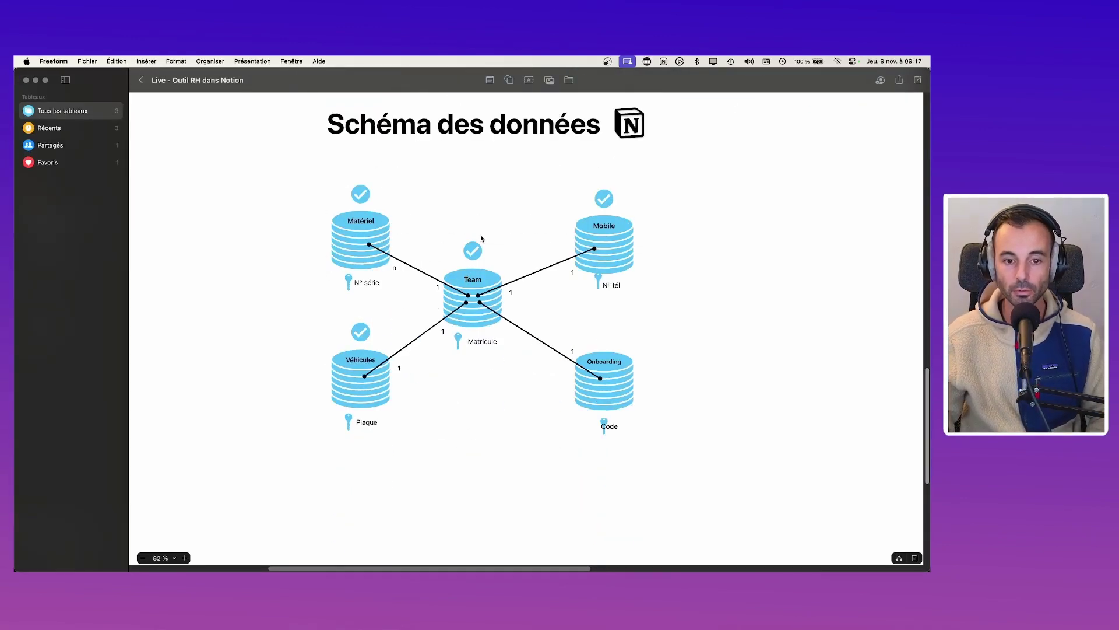
pyautogui.moveTo(671, 345); pyautogui.dragTo(560, 446)
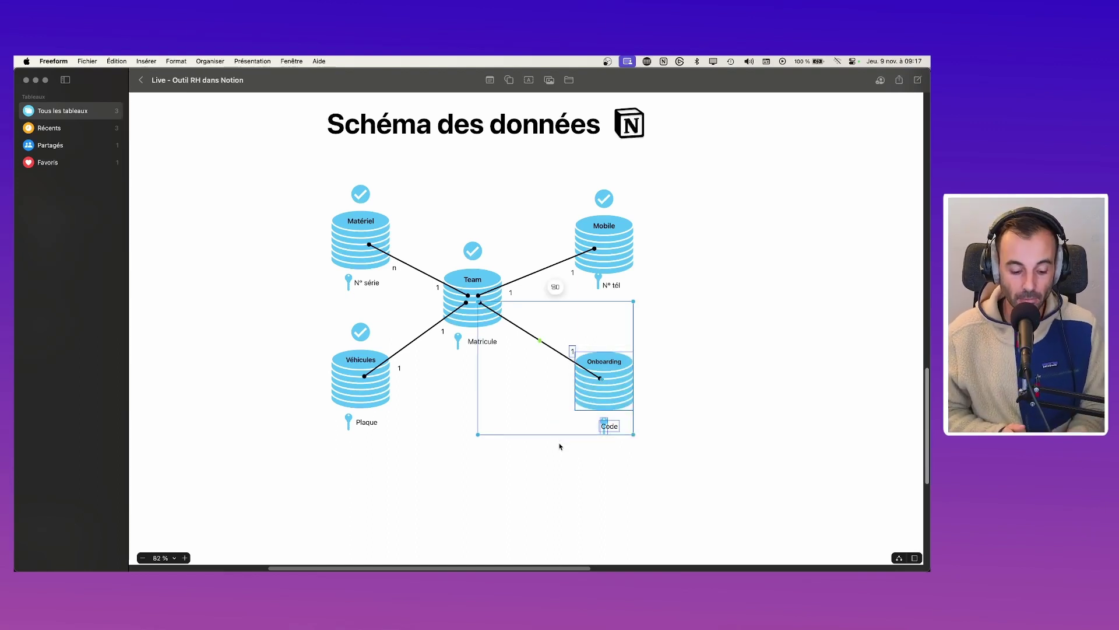
pyautogui.press('super+Tab')
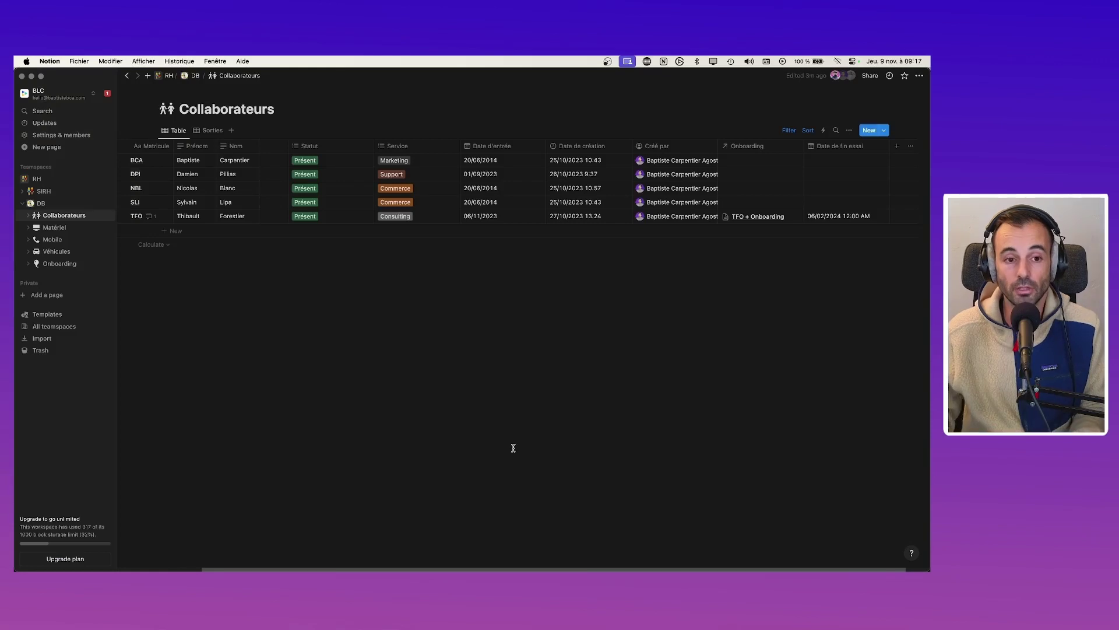
pyautogui.click(310, 218)
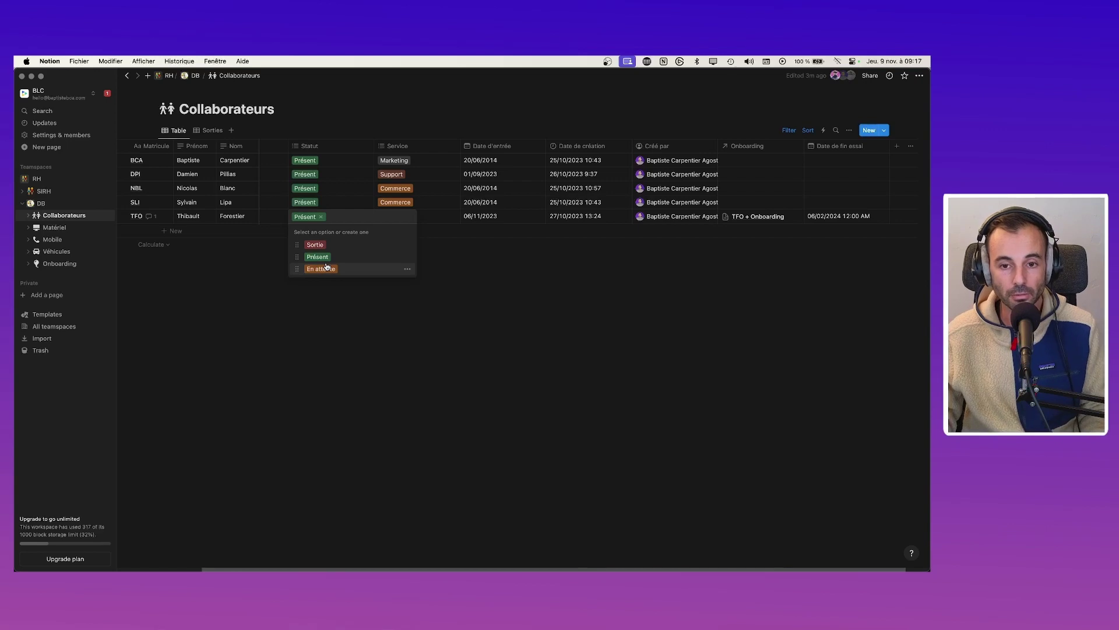
pyautogui.click(358, 308)
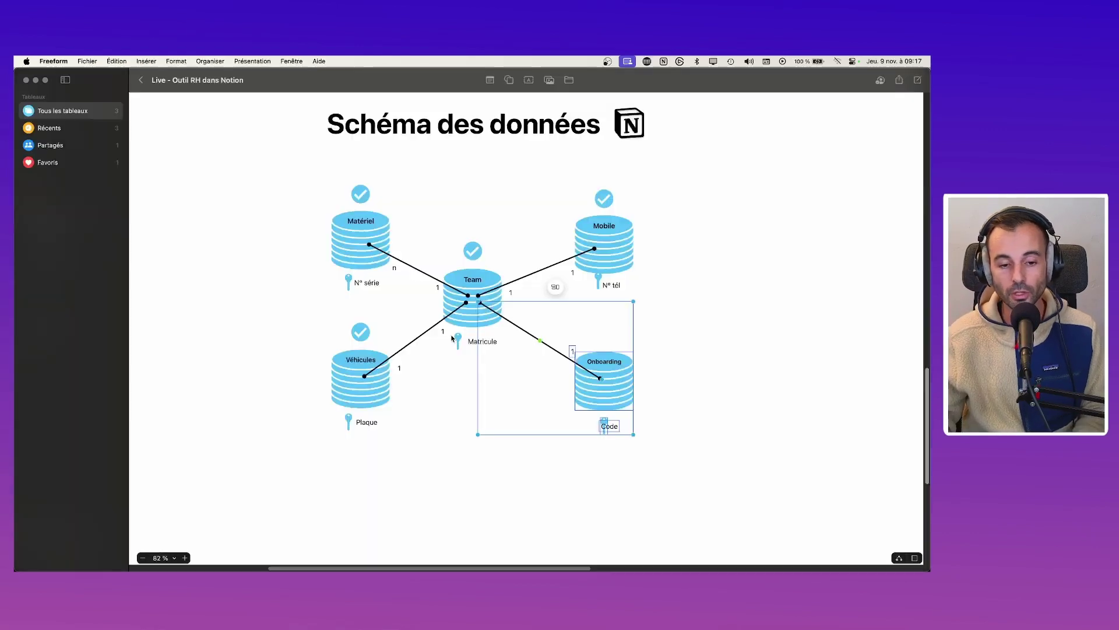
# Step: Switch to Notion and add a new empty row to the Collaborateurs table
pyautogui.press('super+Tab')
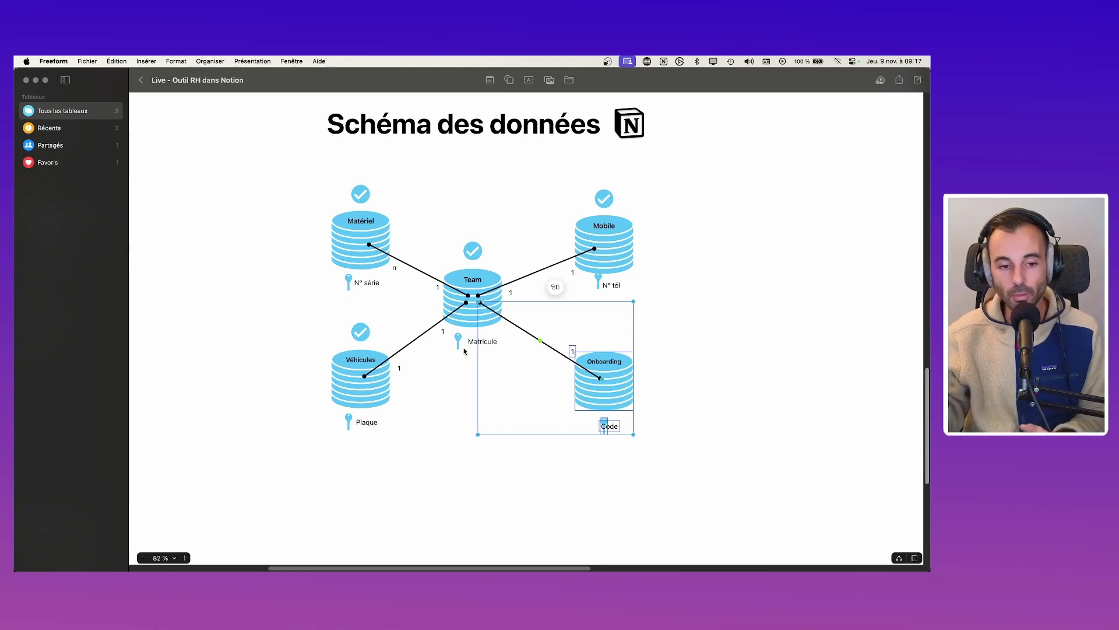
pyautogui.press('super+Tab')
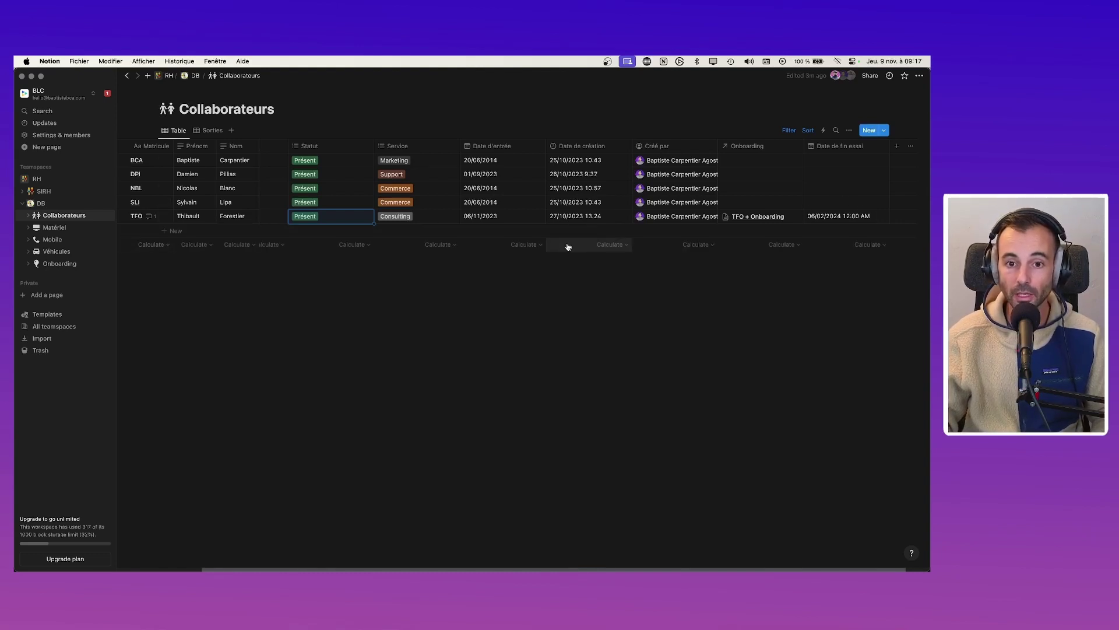
pyautogui.press('super+Tab')
pyautogui.press('super+Tab')
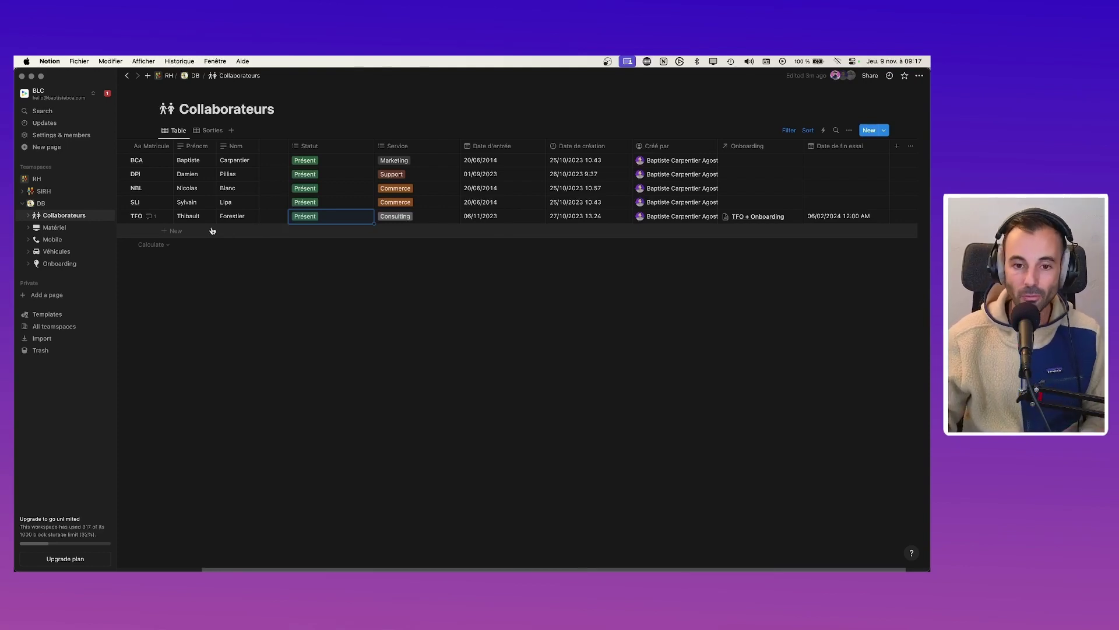
pyautogui.moveTo(736, 570)
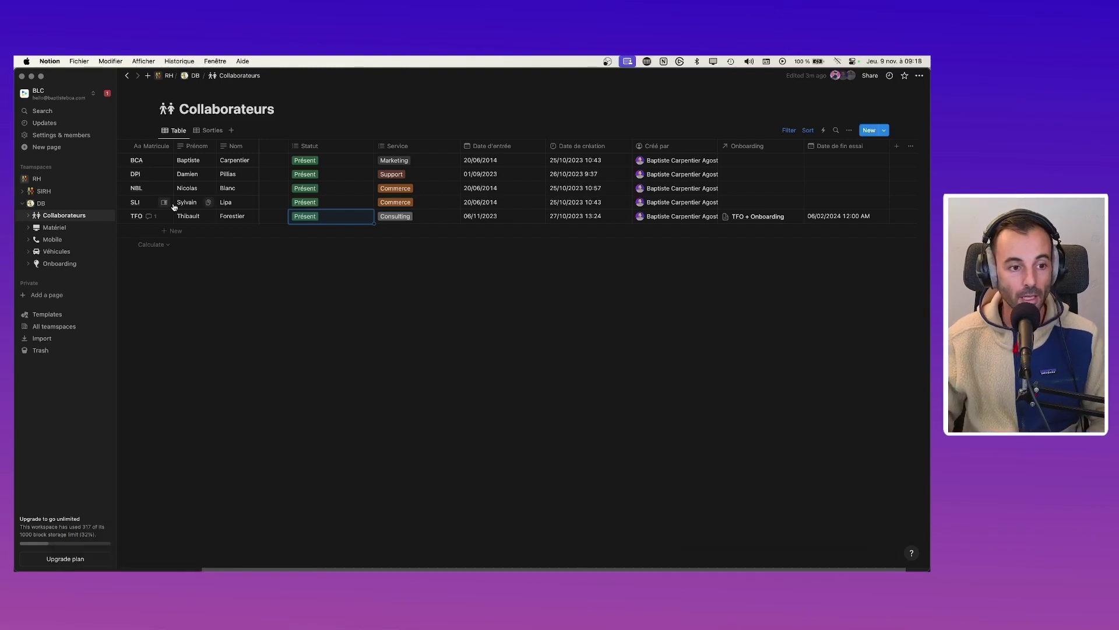
pyautogui.click(171, 231)
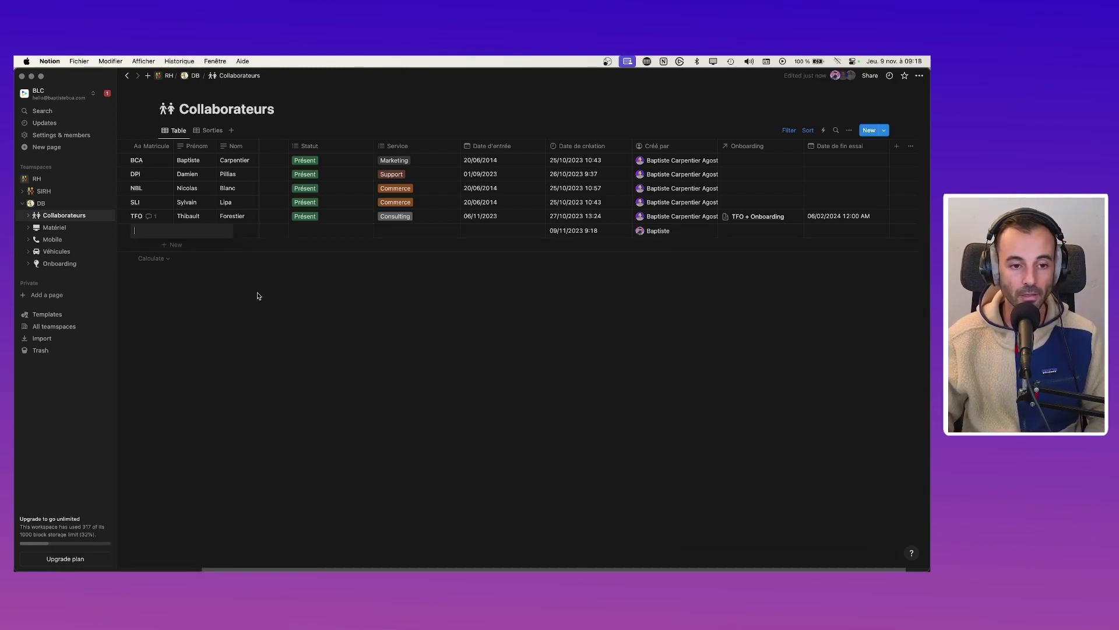
# Step: Switch to Zapier, publish the zap and dismiss the publication dialog
pyautogui.press('super+Tab')
pyautogui.press('super+Tab')
pyautogui.press('super+Tab')
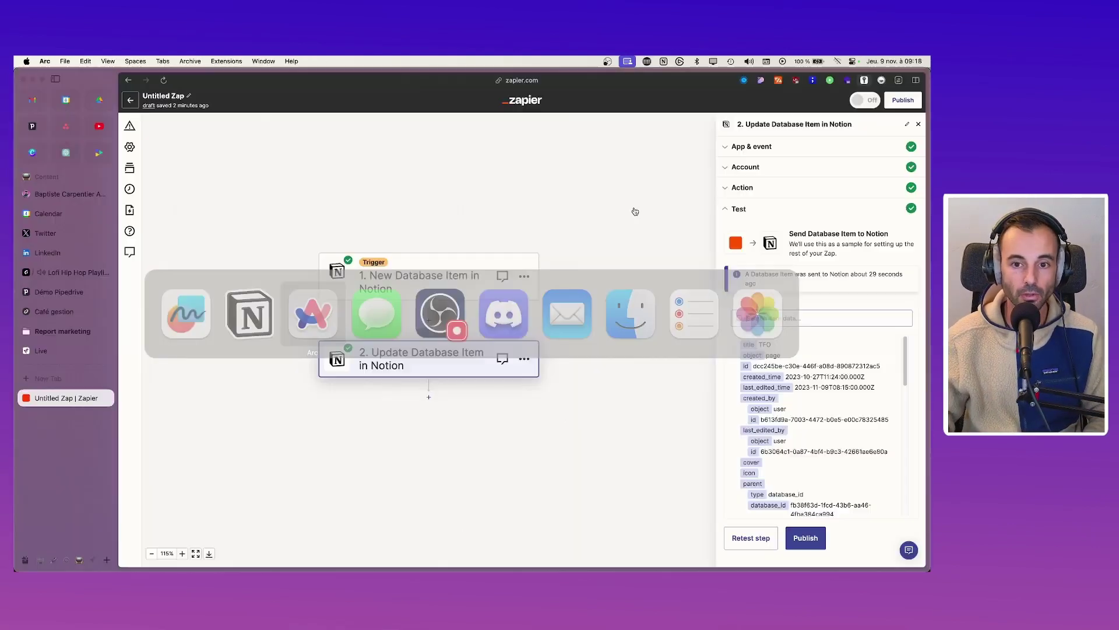
pyautogui.click(818, 532)
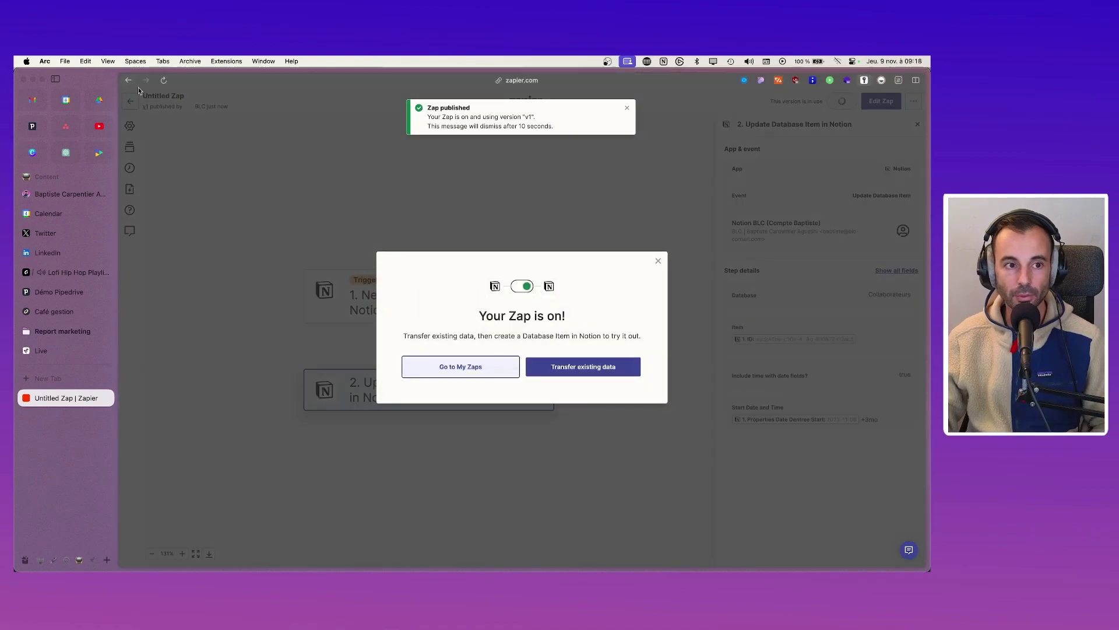
pyautogui.click(183, 96)
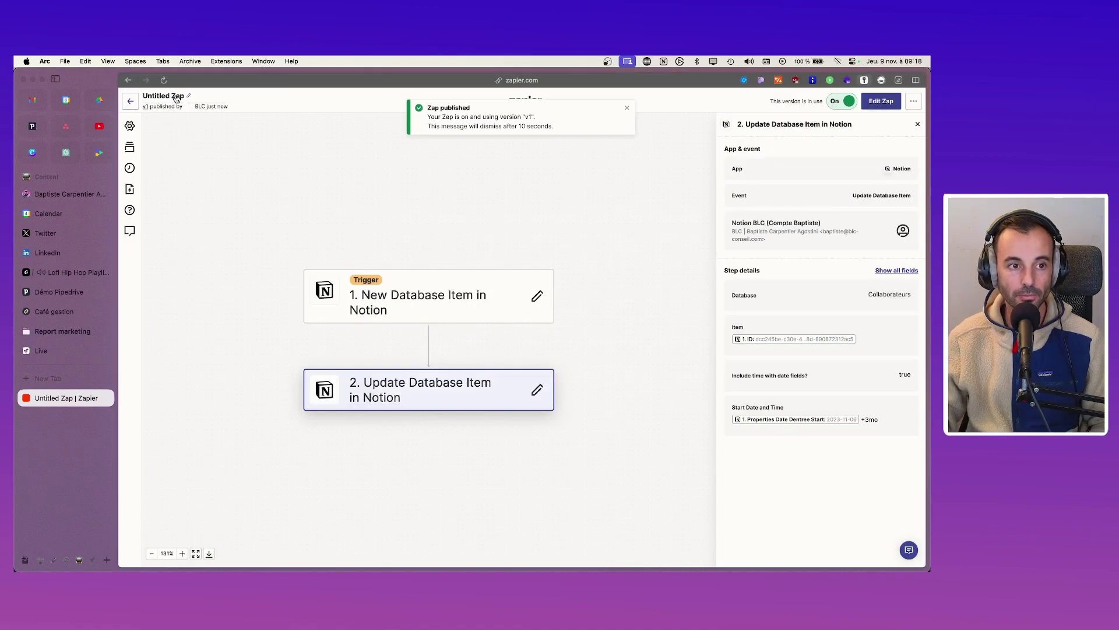
# Step: Rename the zap as Notion RH - Calcule date fin période essai auto
pyautogui.click(187, 96)
pyautogui.write('Notio')
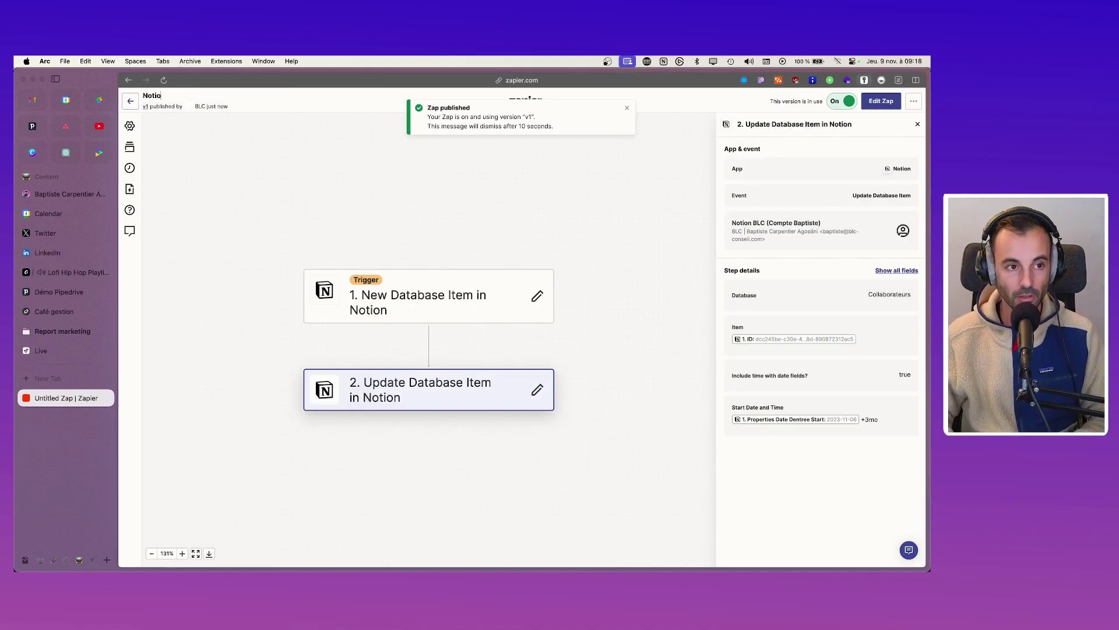
pyautogui.write('n RTH')
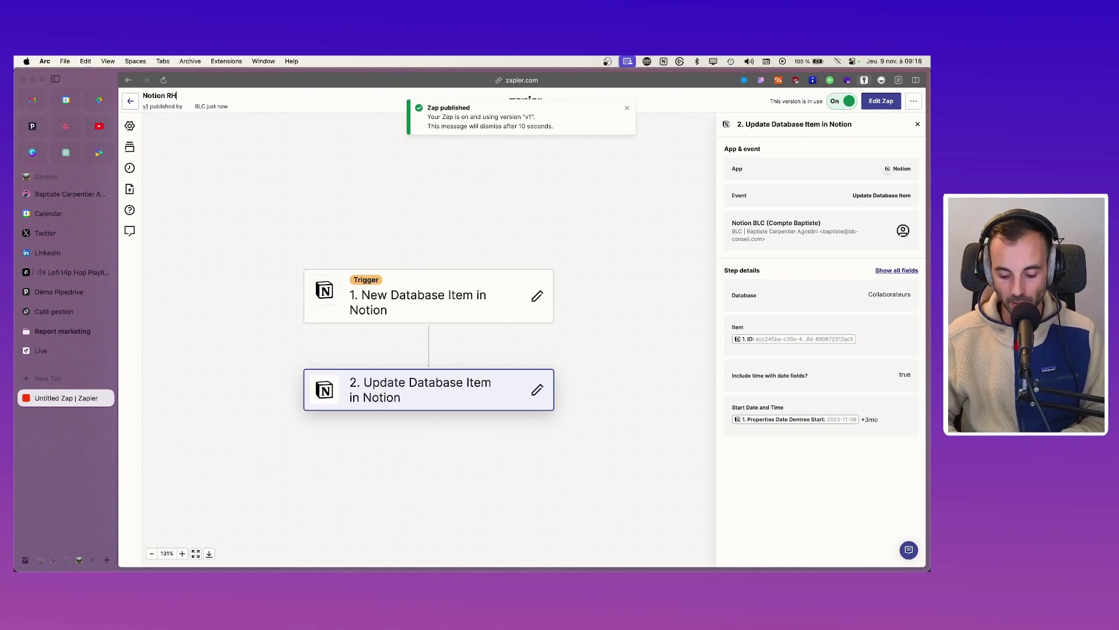
pyautogui.write(' - Calcule date')
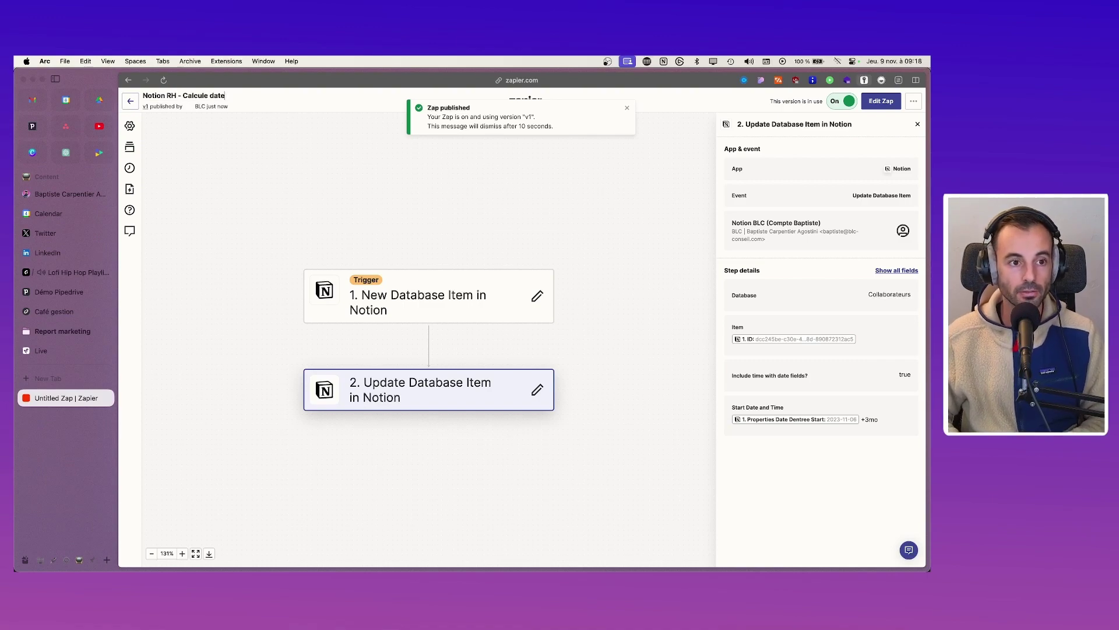
pyautogui.write(' fin période essaiu')
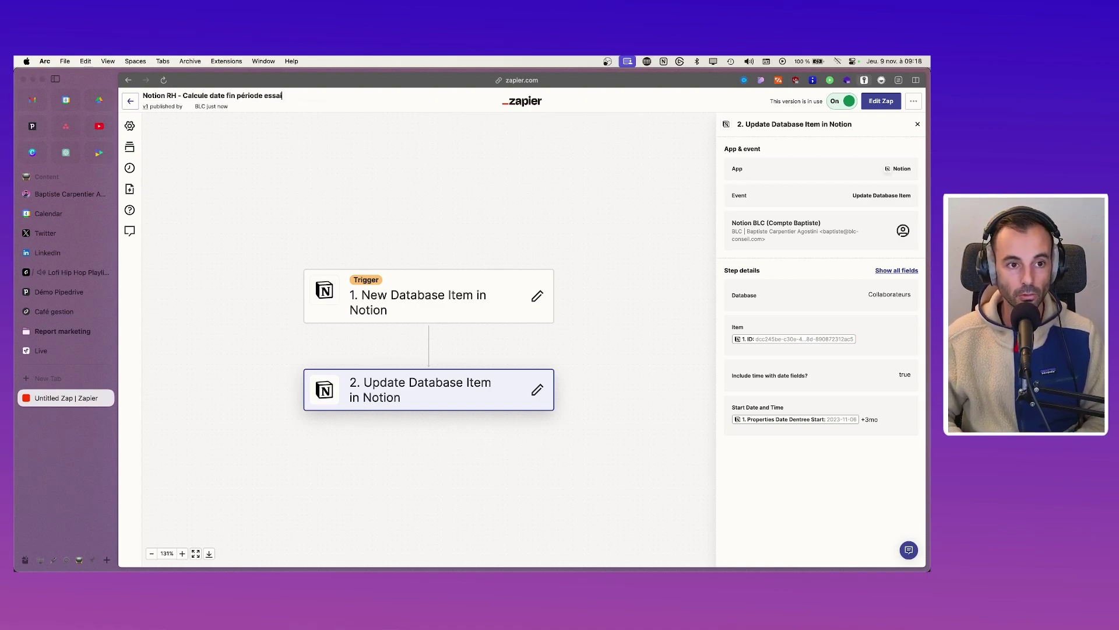
pyautogui.click(350, 181)
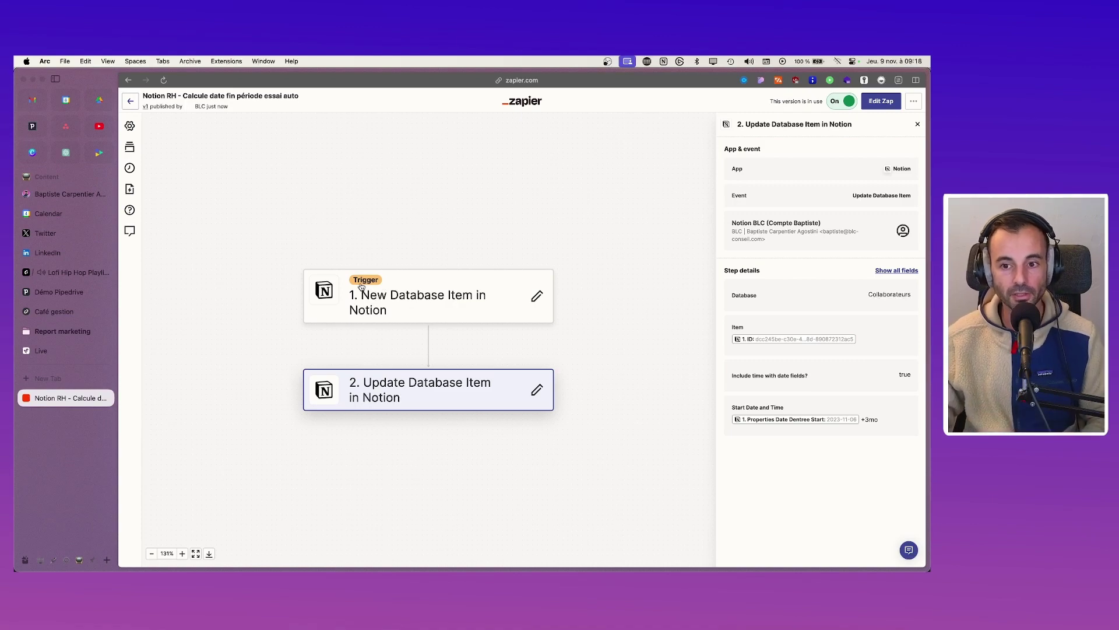
# Step: Switch to Notion and set the Matricule of the new Collaborateurs row to MHA
pyautogui.press('super+Tab')
pyautogui.press('super+Tab')
pyautogui.press('Tab')
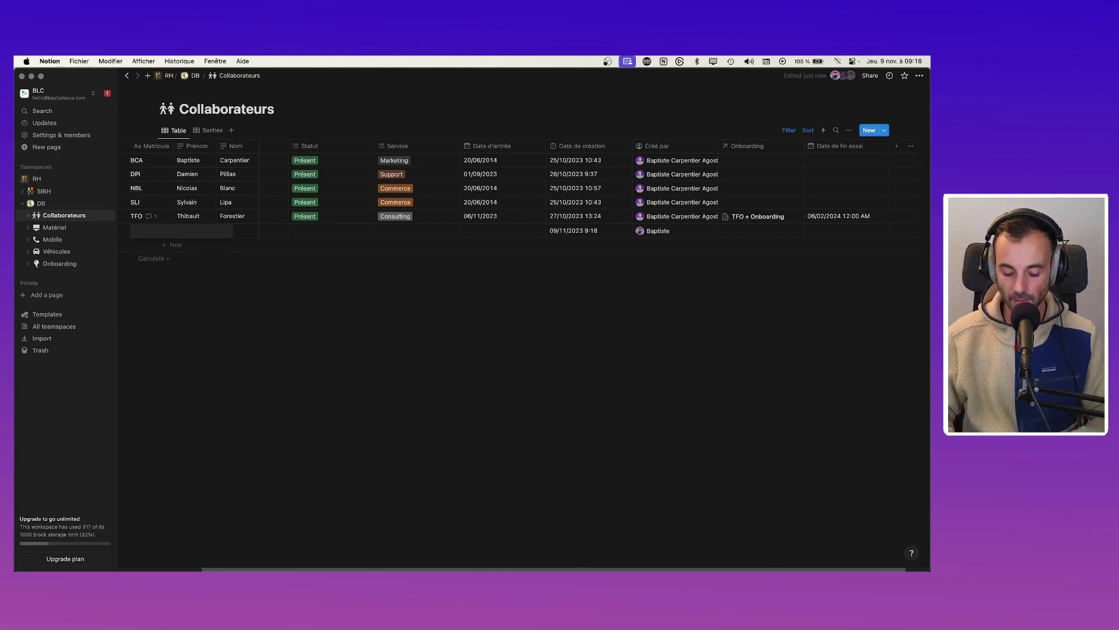
pyautogui.write('MHA')
pyautogui.press('Tab')
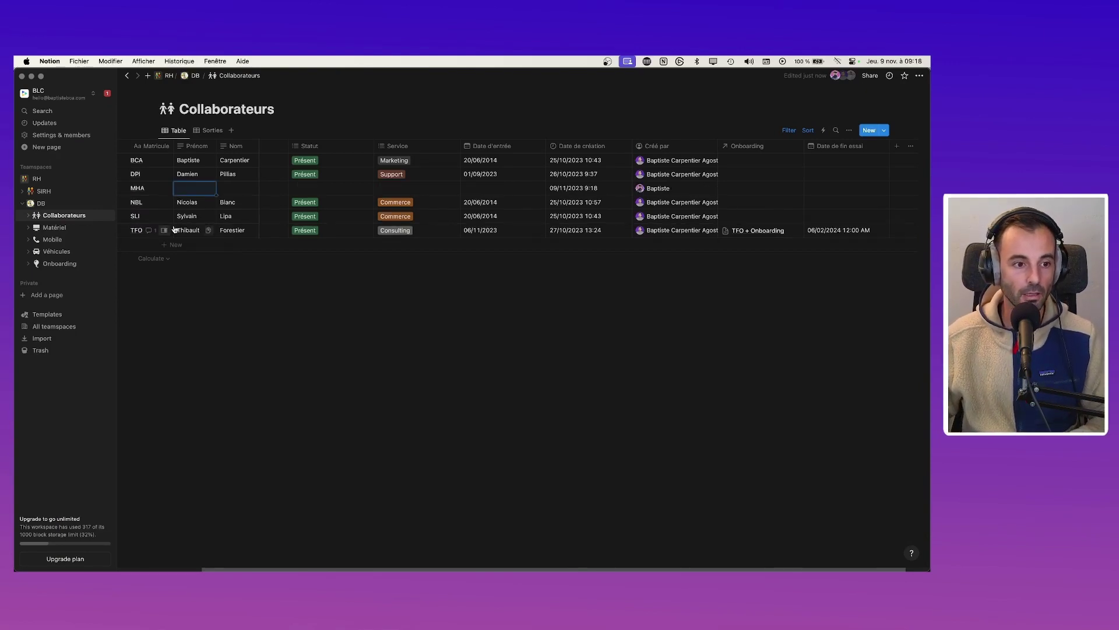
# Step: Set the MHA row's Date d'entrée to 06/11/2023 and fill in the collaborator's first name under Prénom
pyautogui.press('Tab')
pyautogui.press('Tab')
pyautogui.press('Tab')
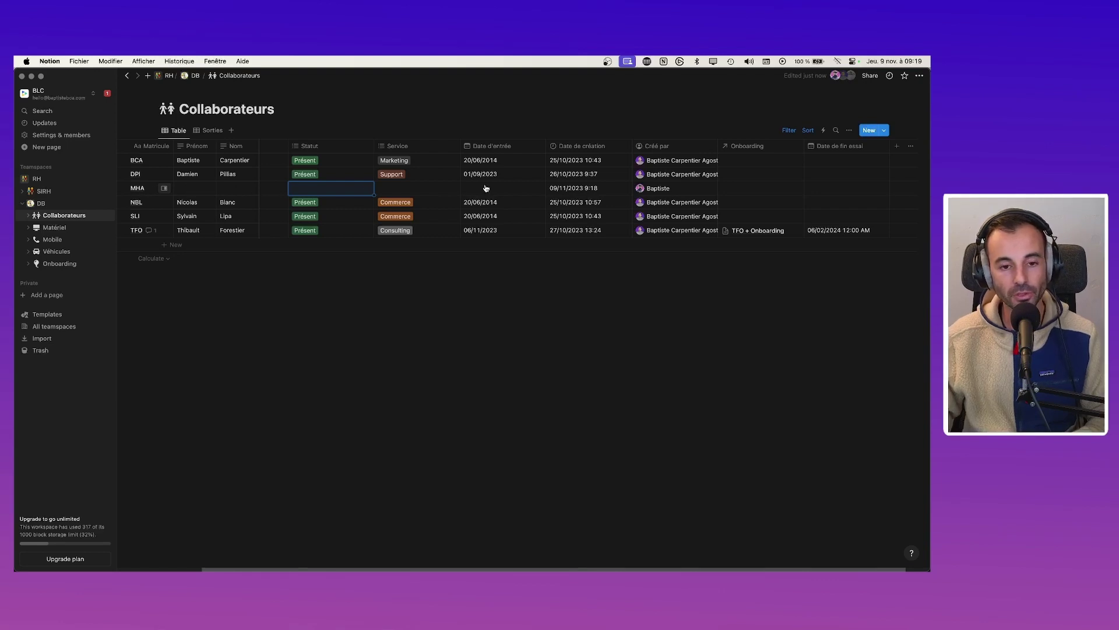
pyautogui.press('Right')
pyautogui.press('Right')
pyautogui.press('Return')
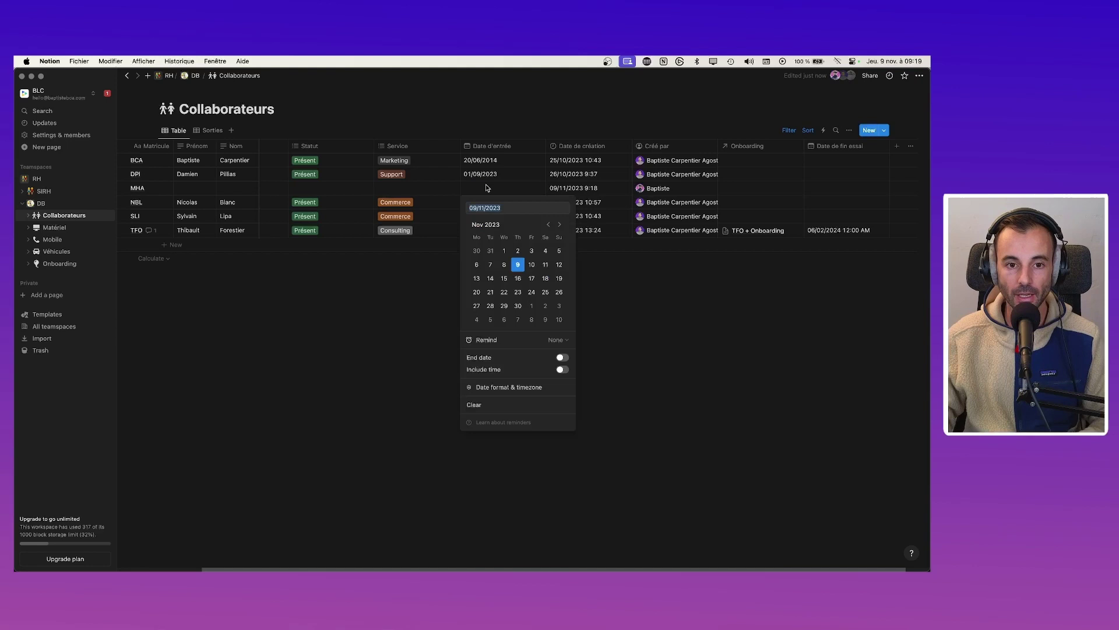
pyautogui.click(476, 264)
pyautogui.press('Tab')
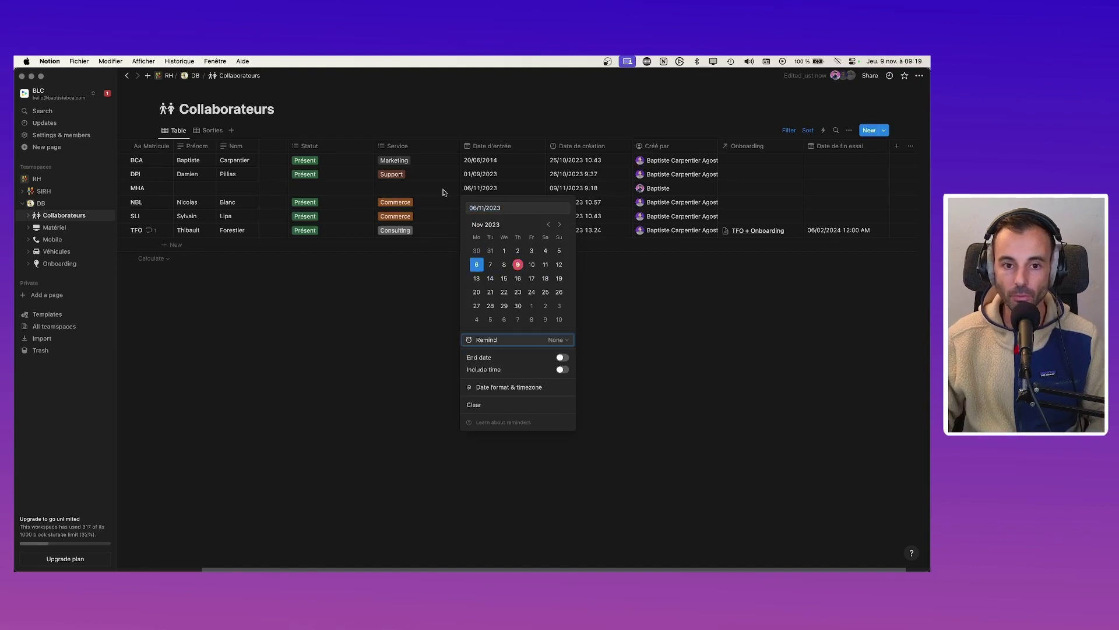
pyautogui.press('Escape')
pyautogui.click(186, 187)
pyautogui.write('Mathilde')
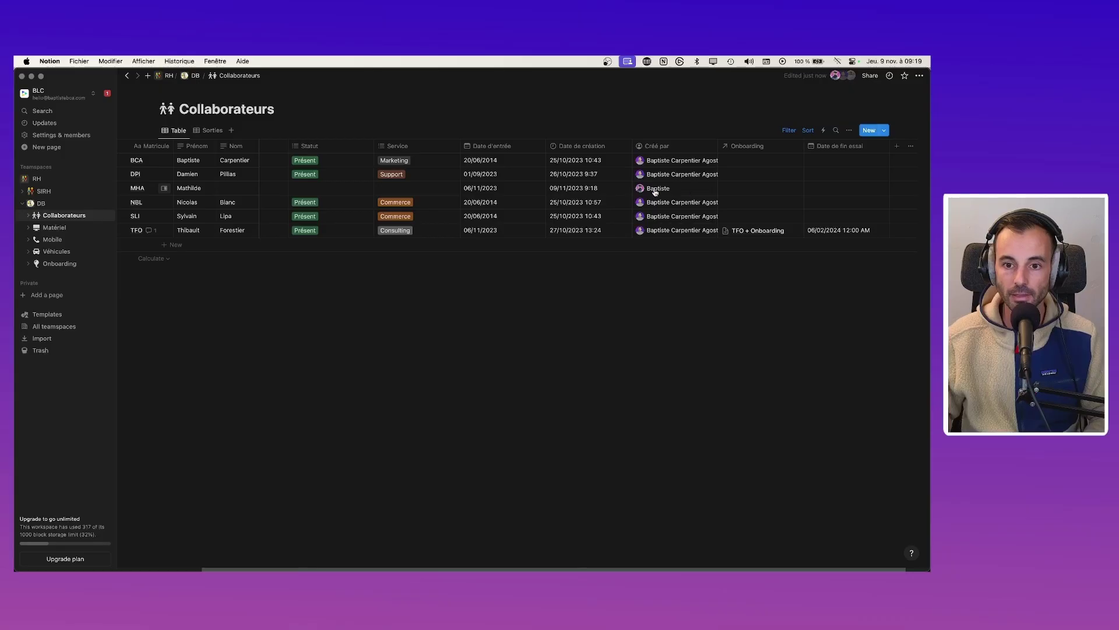
# Step: Switch to Zapier, leave the zap editor and manually run the Notion RH - Calcule date fin période essai auto zap
pyautogui.press('super+Tab')
pyautogui.press('super+Tab')
pyautogui.press('super+Tab')
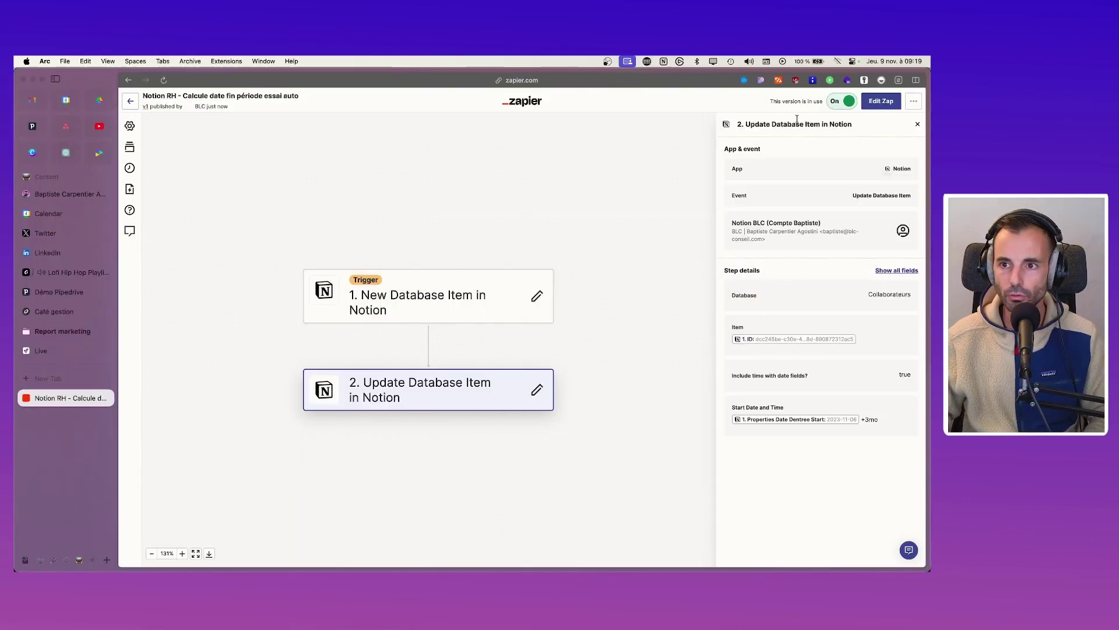
pyautogui.click(917, 101)
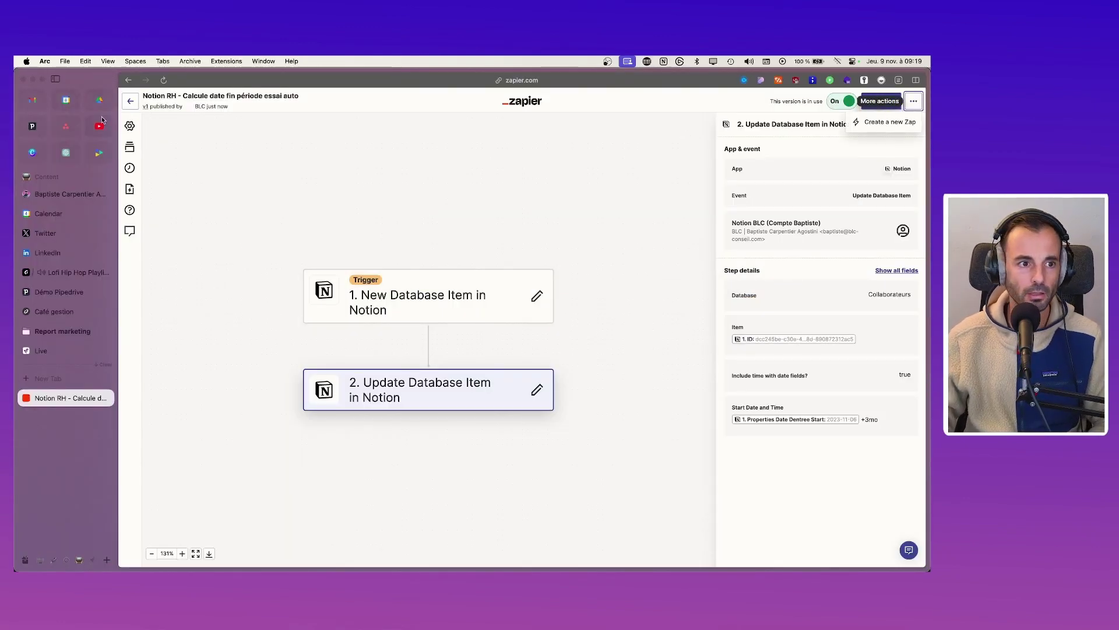
pyautogui.click(131, 102)
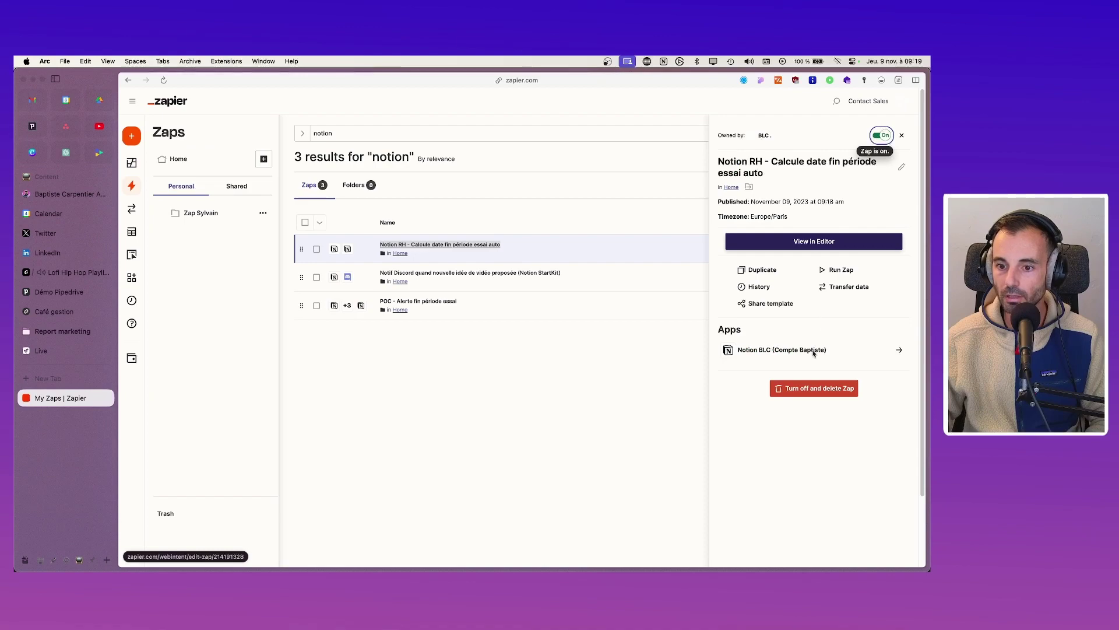
pyautogui.click(828, 268)
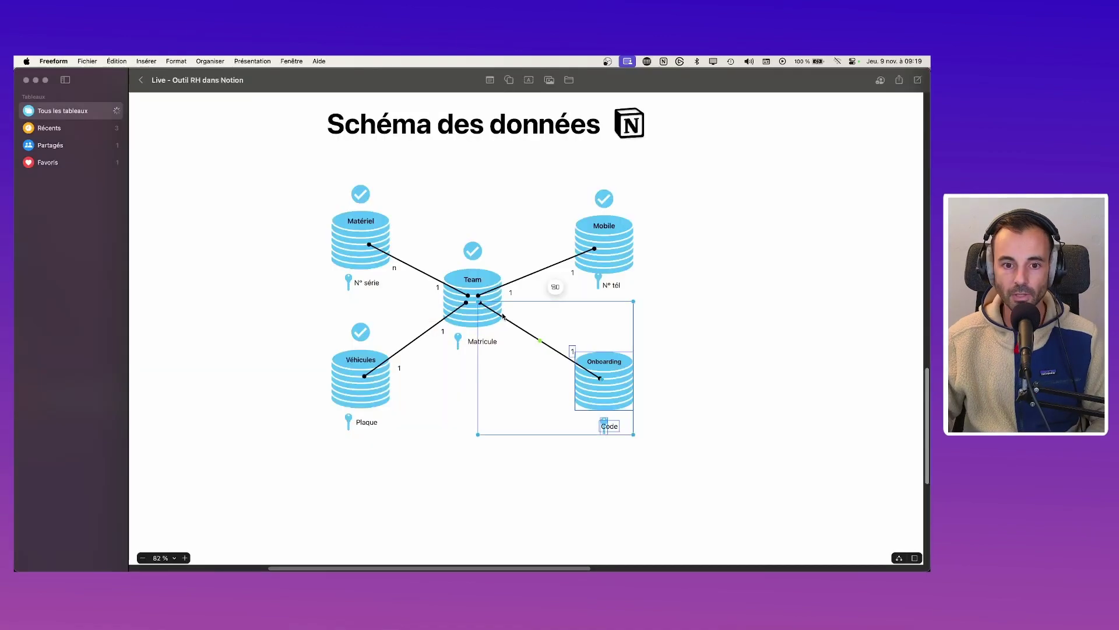
# Step: Switch to Notion and add another Collaborateurs row with the Matricule TRI
pyautogui.press('super+Tab')
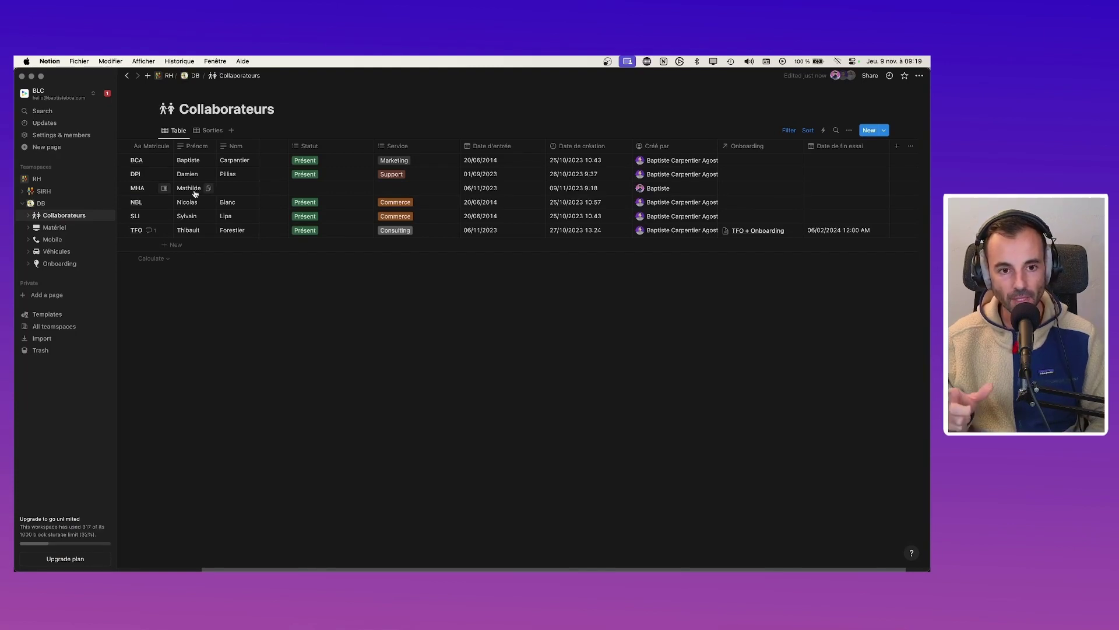
pyautogui.click(171, 248)
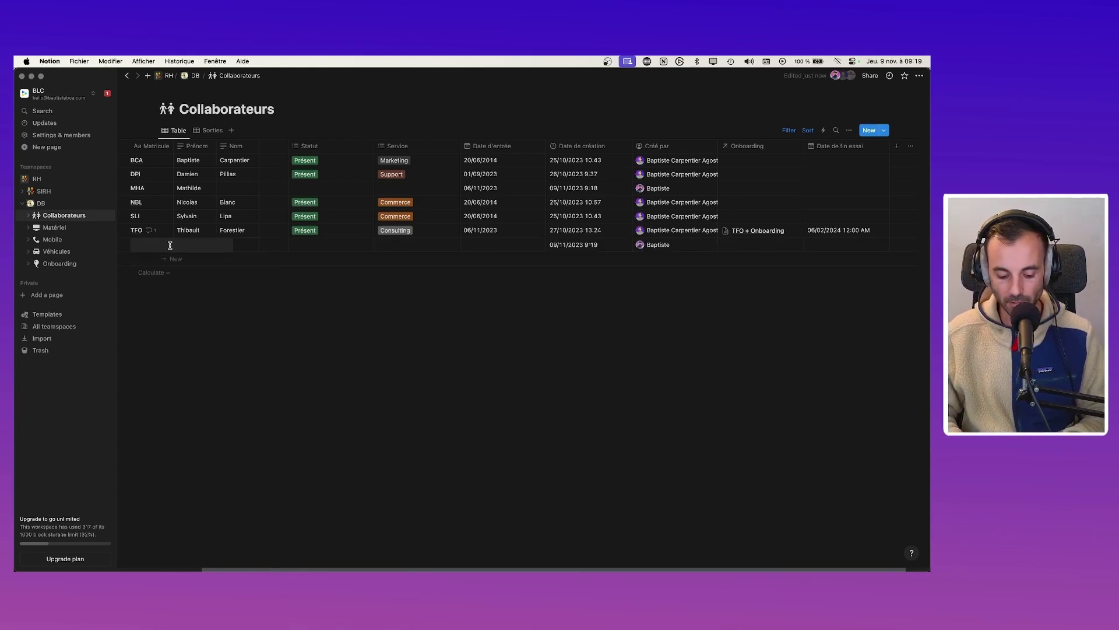
pyautogui.write('TRI')
pyautogui.press('Return')
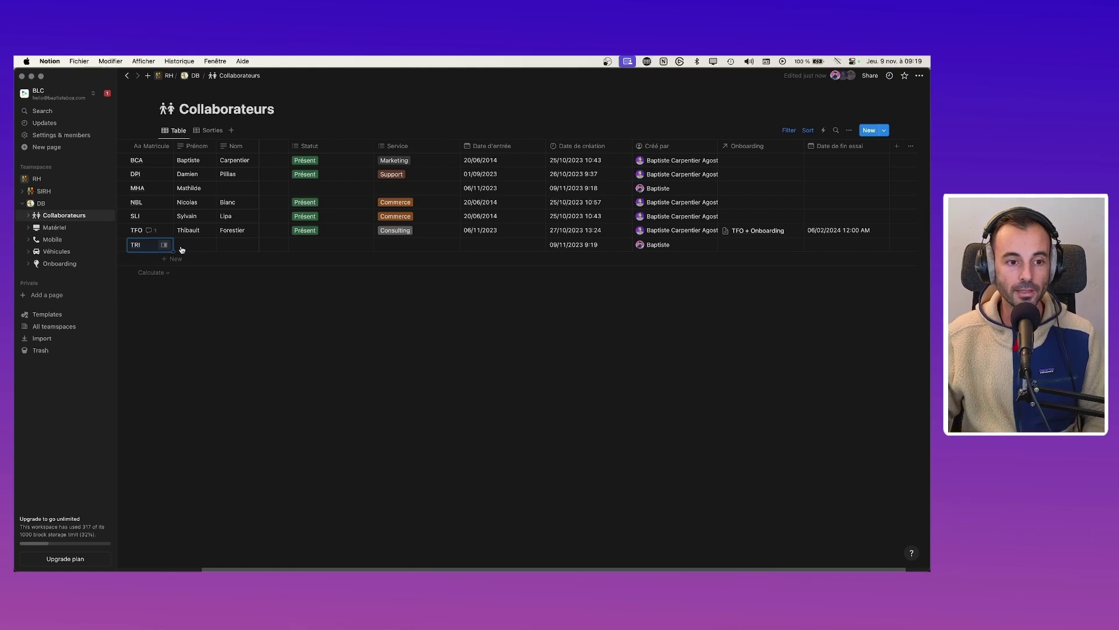
pyautogui.press('Tab')
pyautogui.press('Tab')
pyautogui.press('Tab')
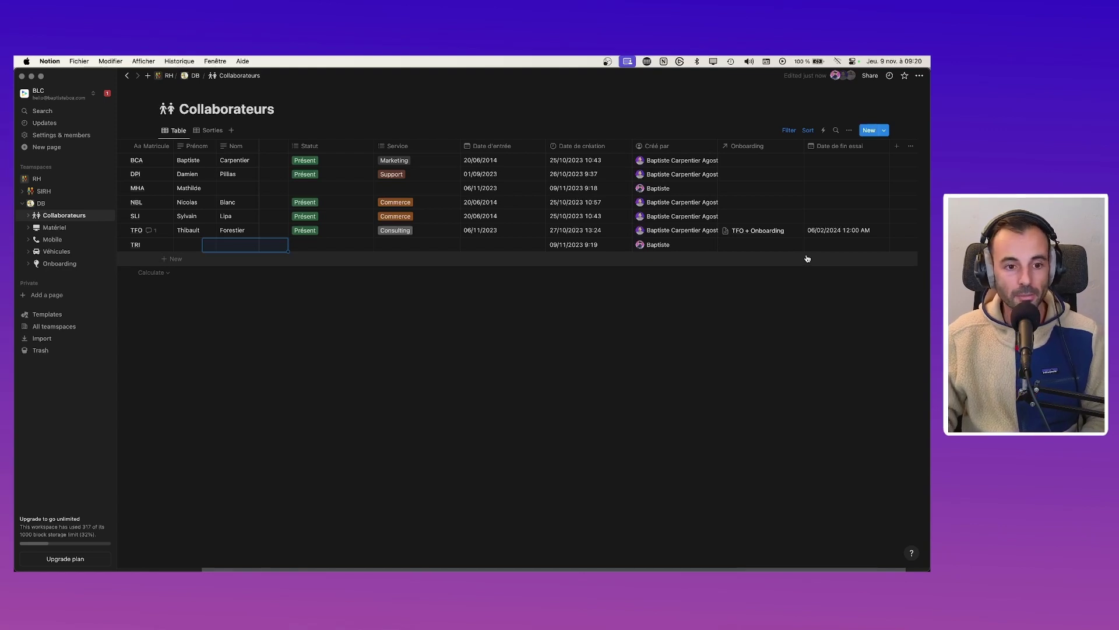
# Step: Switch to Zapier, close the manual run report and open the published zap for editing
pyautogui.press('super+Tab')
pyautogui.press('super+Tab')
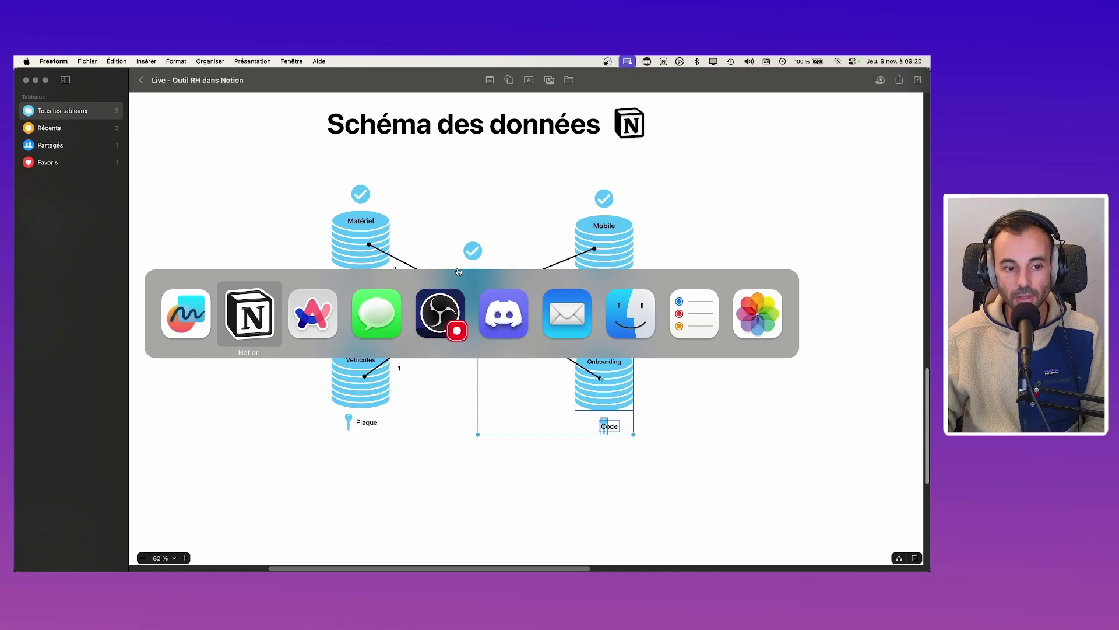
pyautogui.press('super+Tab')
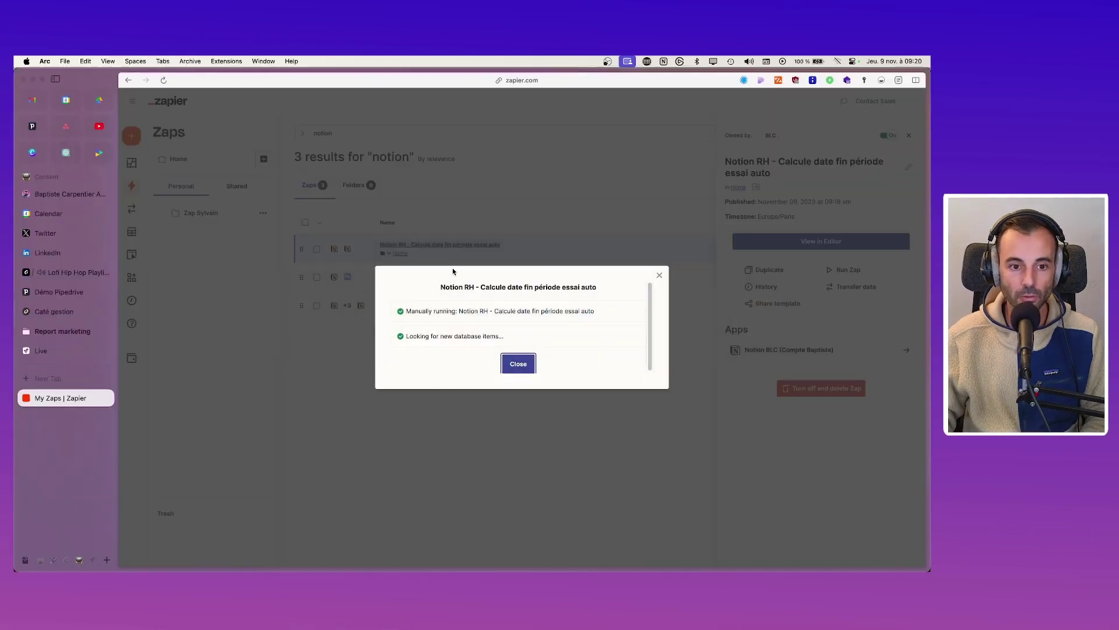
pyautogui.click(530, 368)
pyautogui.click(805, 249)
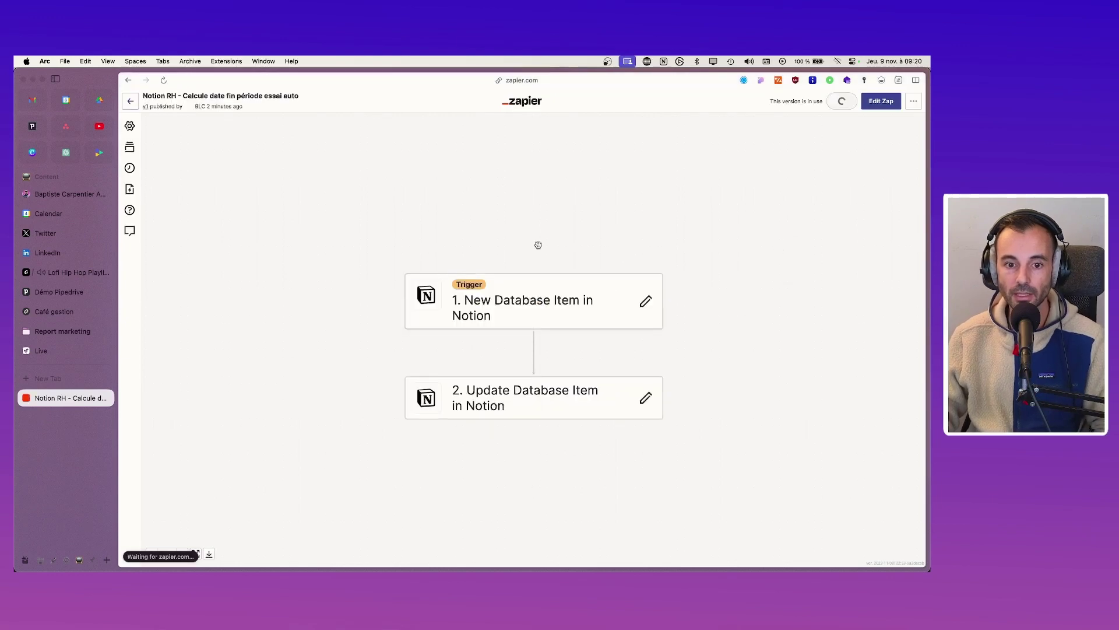
pyautogui.click(879, 104)
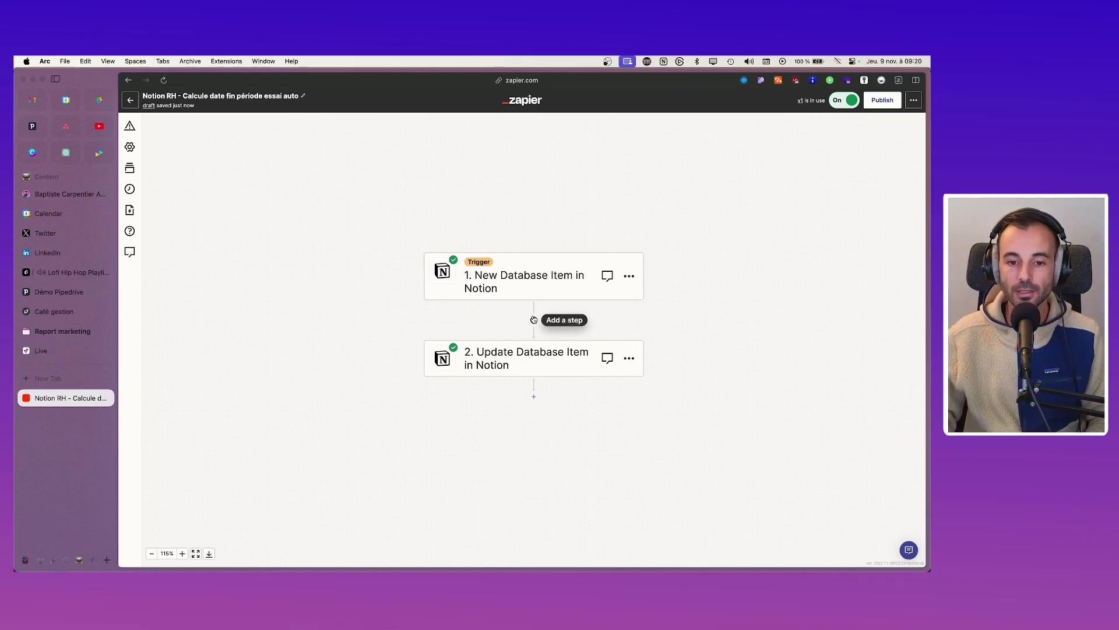
# Step: Insert a Delay by Zapier step between the Notion trigger and the update action, with Delay For as its event
pyautogui.click(534, 321)
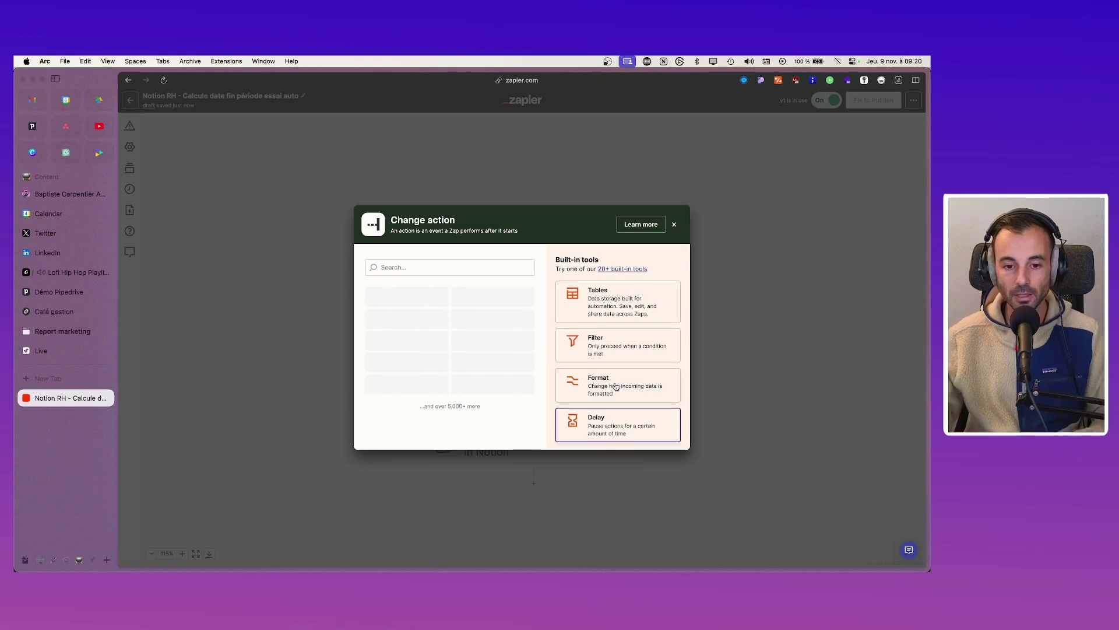
pyautogui.click(605, 429)
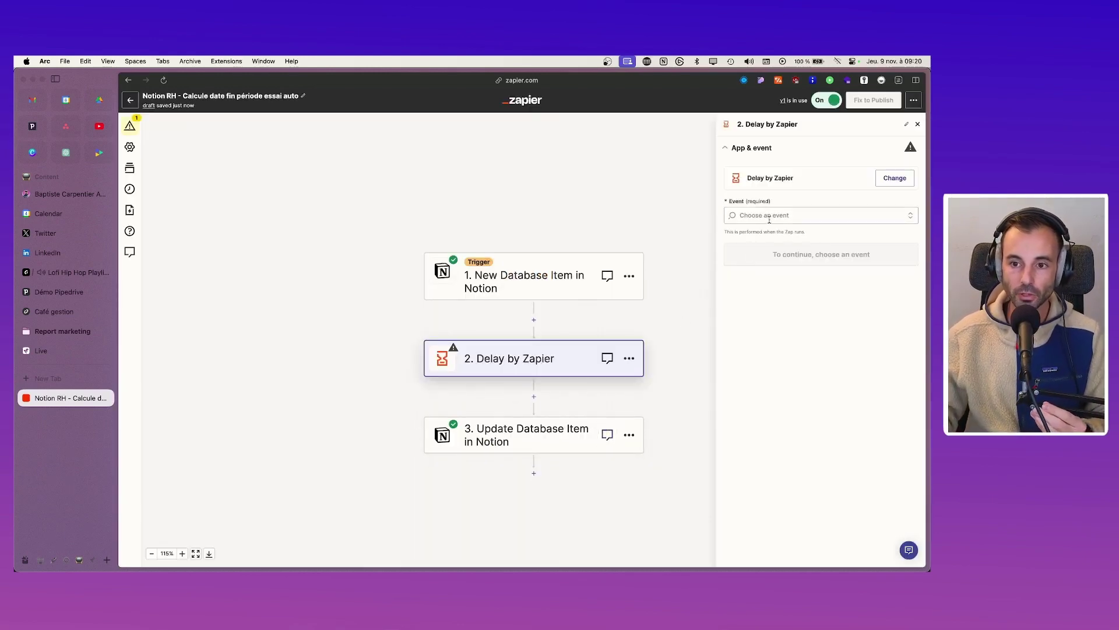
pyautogui.click(770, 216)
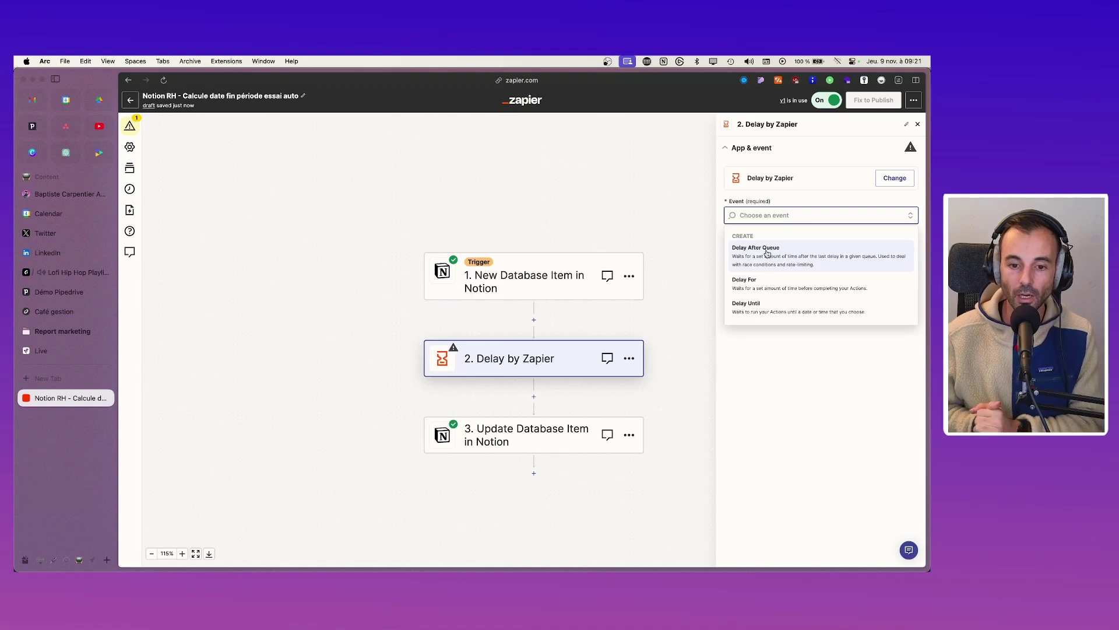
pyautogui.click(756, 284)
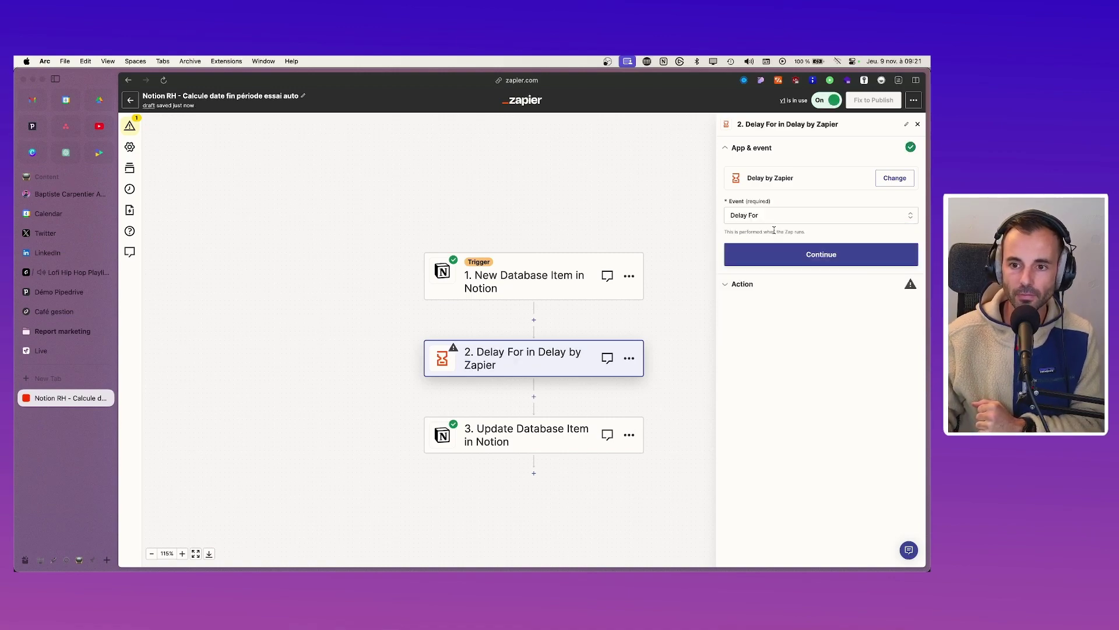
# Step: Configure the Delay For action to wait 1 minute, with the time delayed value 1 and unit minutes
pyautogui.click(790, 255)
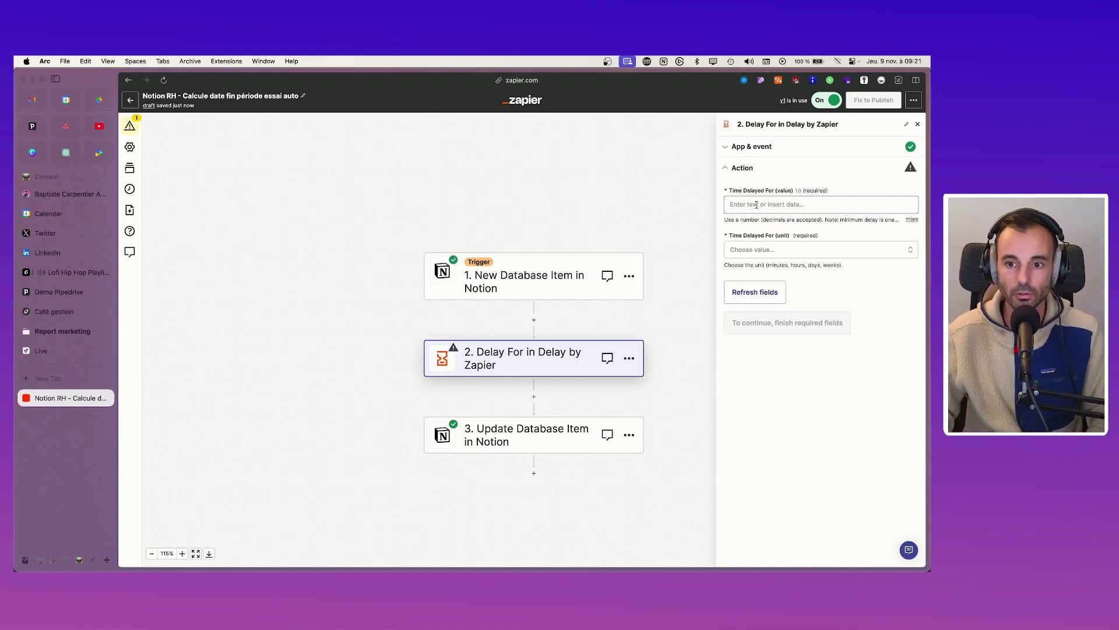
pyautogui.click(756, 205)
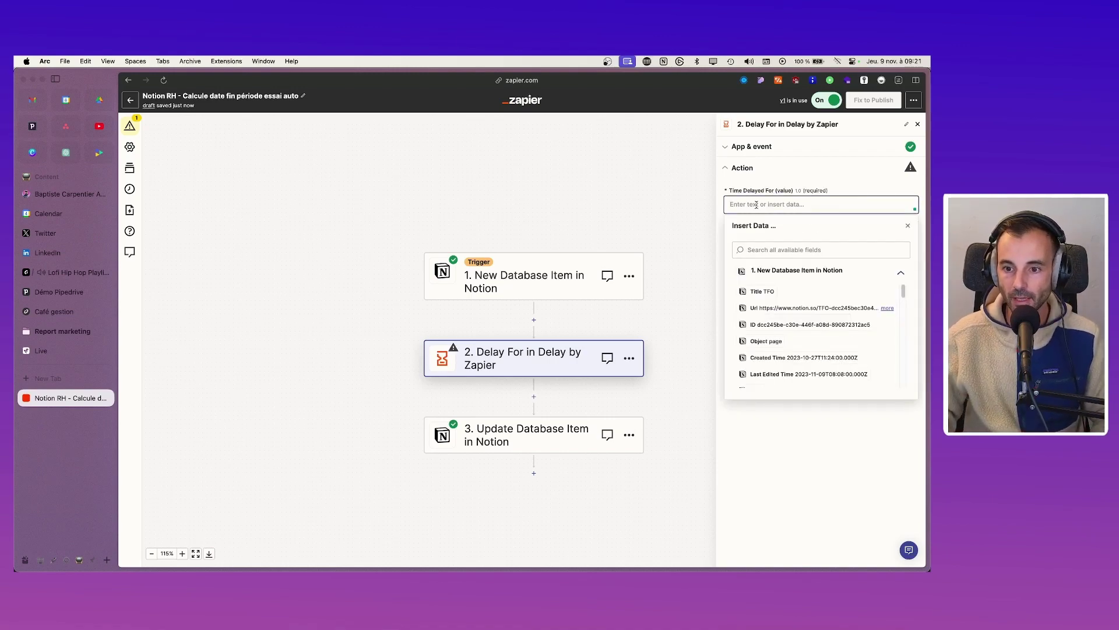
pyautogui.click(759, 178)
pyautogui.click(762, 249)
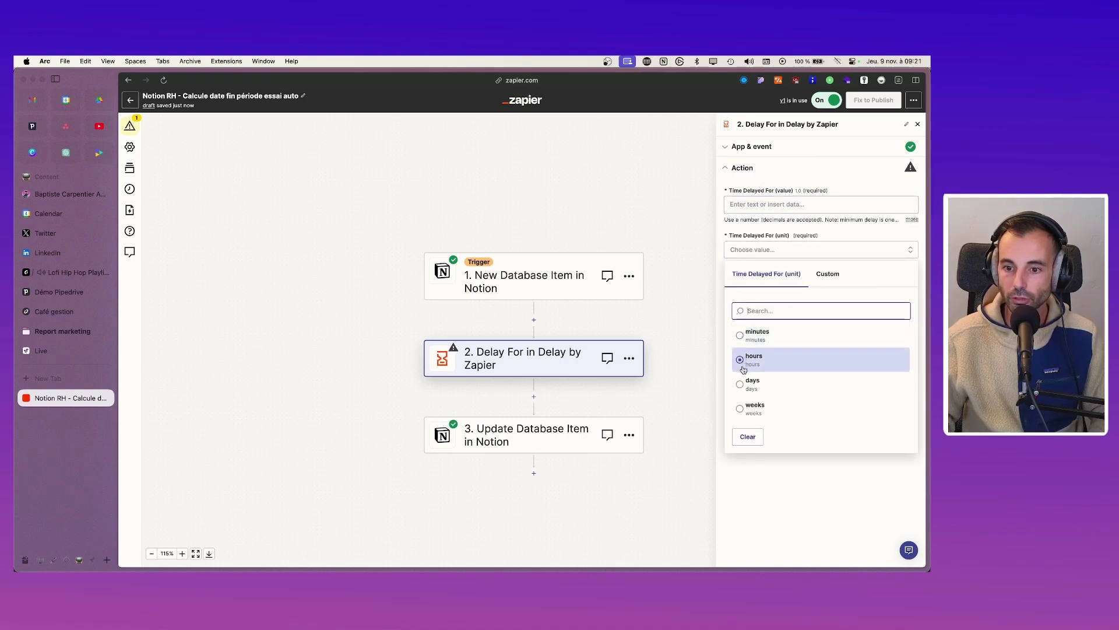
pyautogui.click(740, 337)
pyautogui.click(816, 204)
pyautogui.write('1')
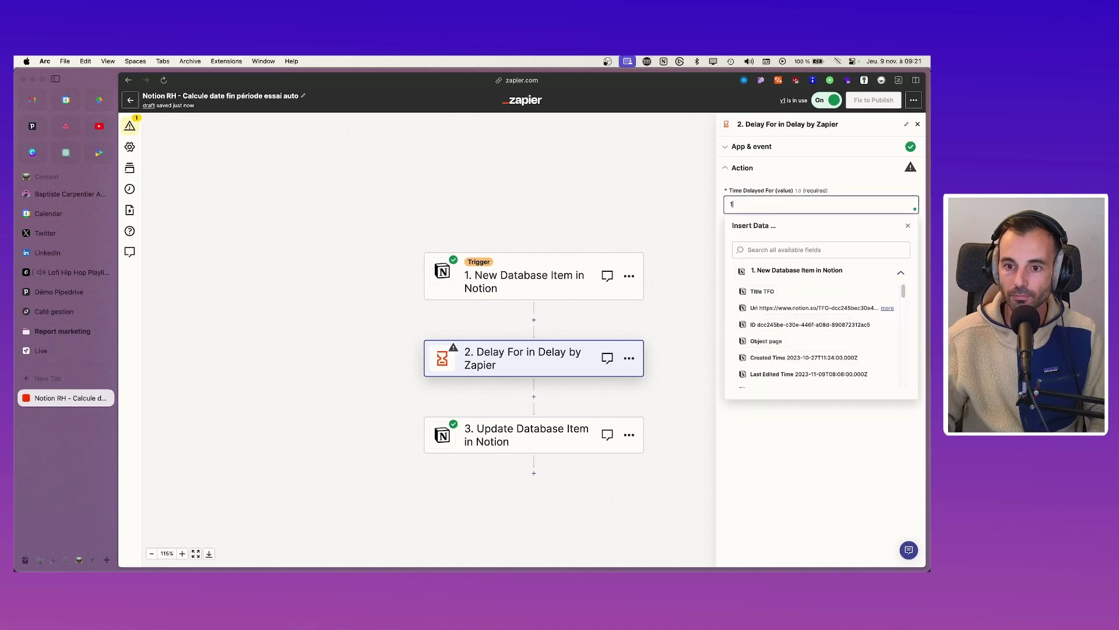
pyautogui.click(834, 448)
pyautogui.click(816, 290)
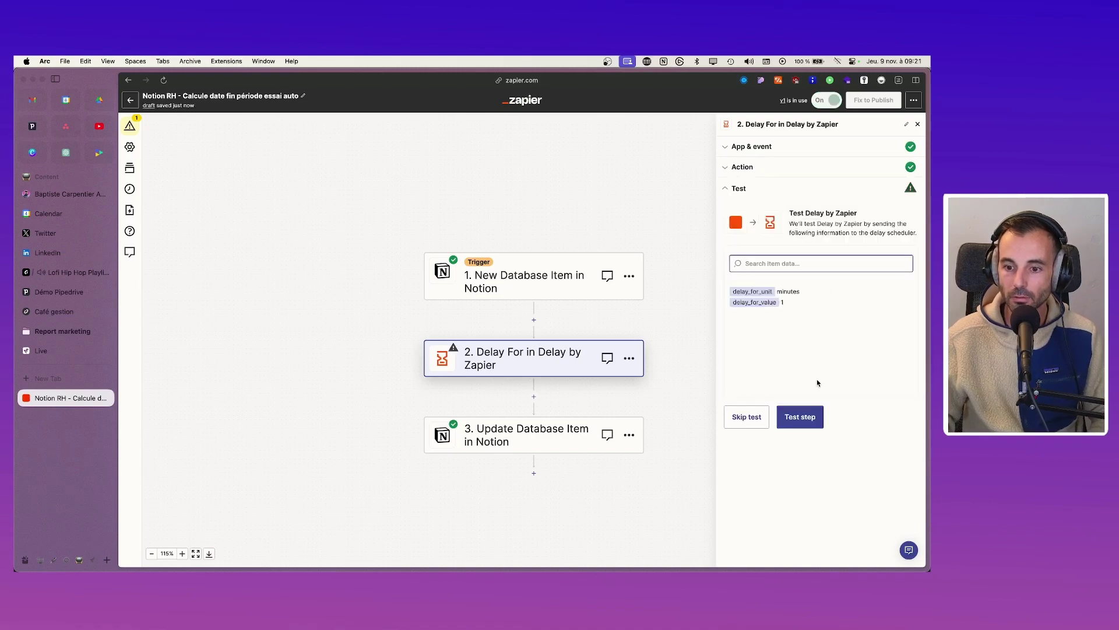
# Step: Test the delay step and continue through the Update Database Item step to its action fields
pyautogui.click(811, 414)
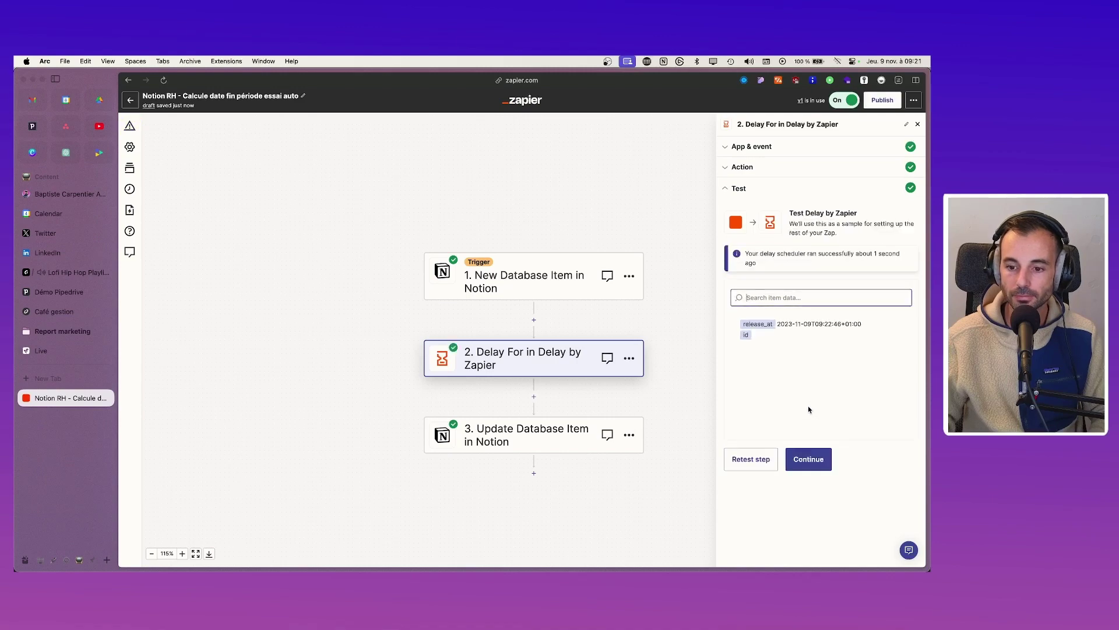
pyautogui.click(809, 459)
pyautogui.click(819, 255)
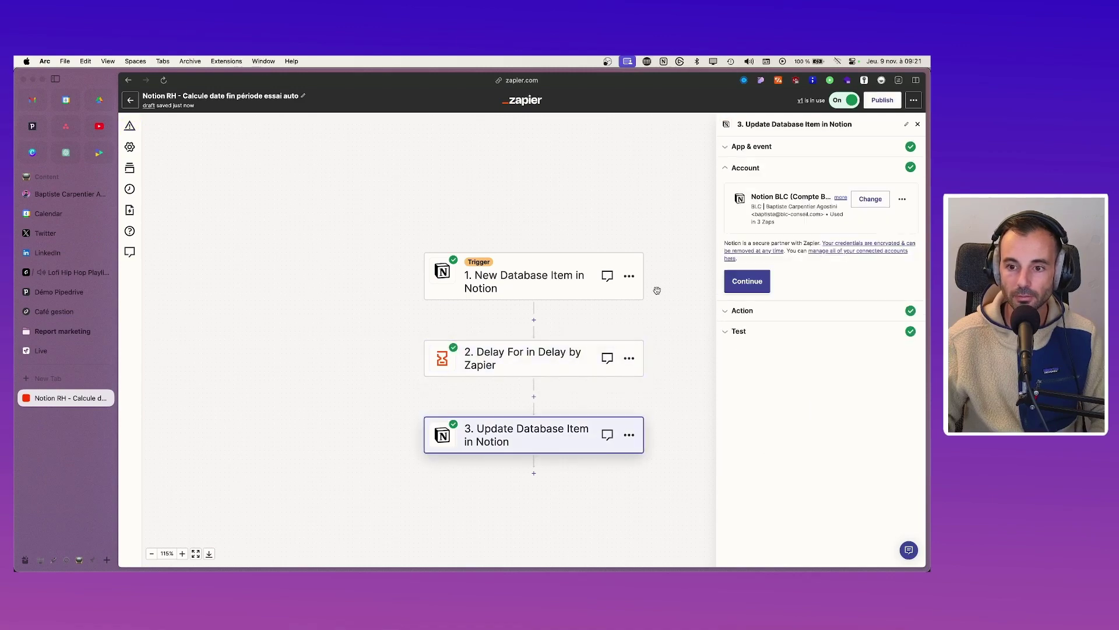
pyautogui.click(746, 281)
# Step: Switch to Notion and delete the TRI and MHA rows from the Collaborateurs table
pyautogui.press('super+Tab')
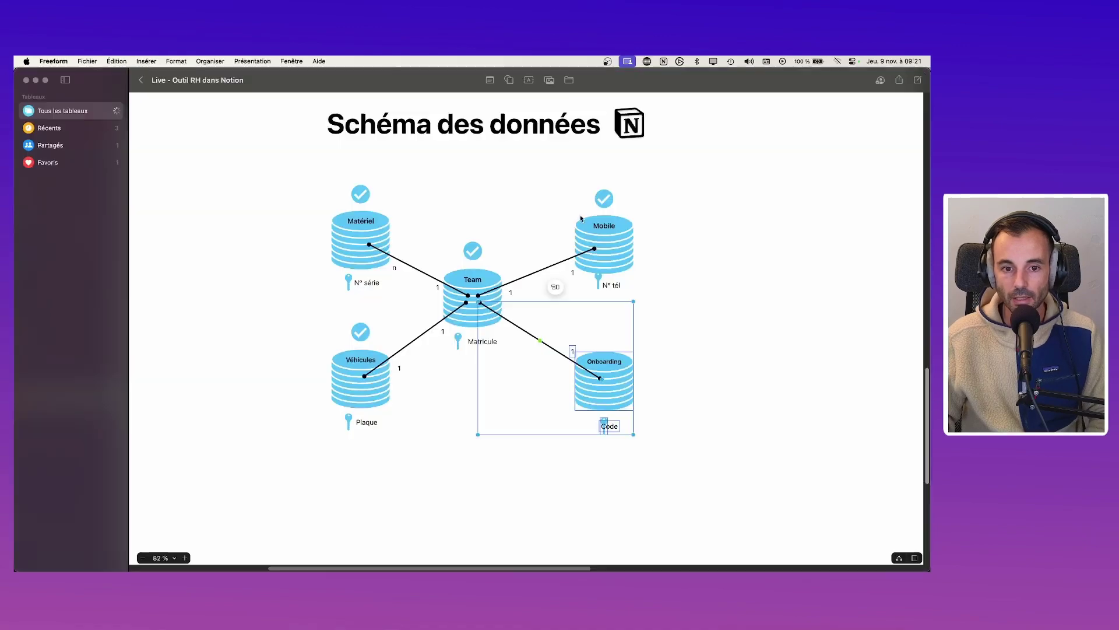
pyautogui.press('super+Tab')
pyautogui.press('super+Tab')
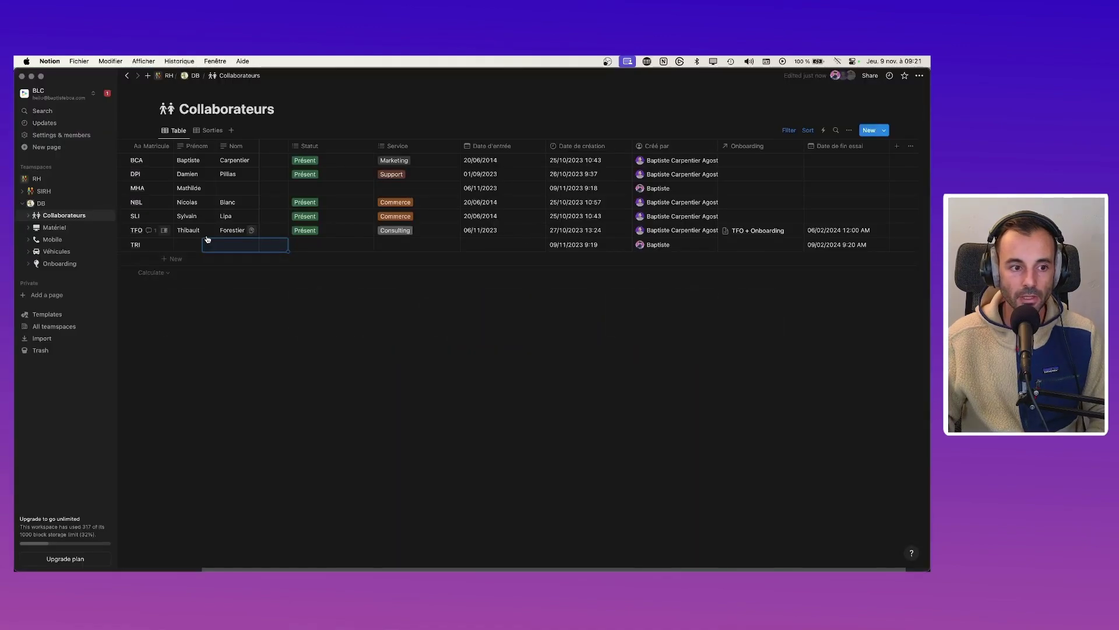
pyautogui.click(144, 245)
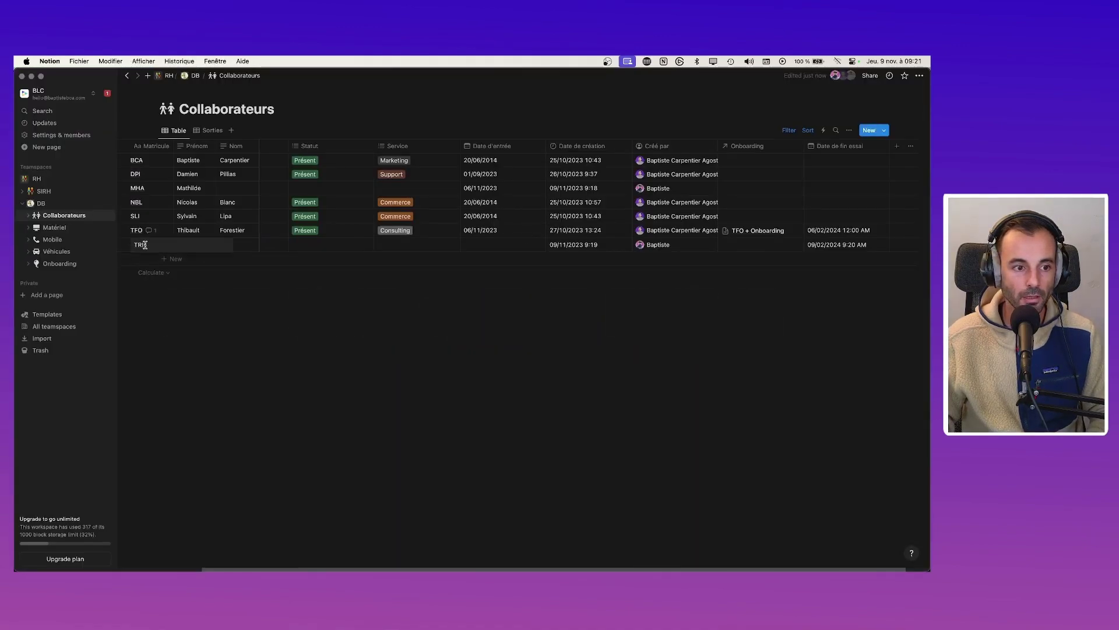
pyautogui.press('Escape')
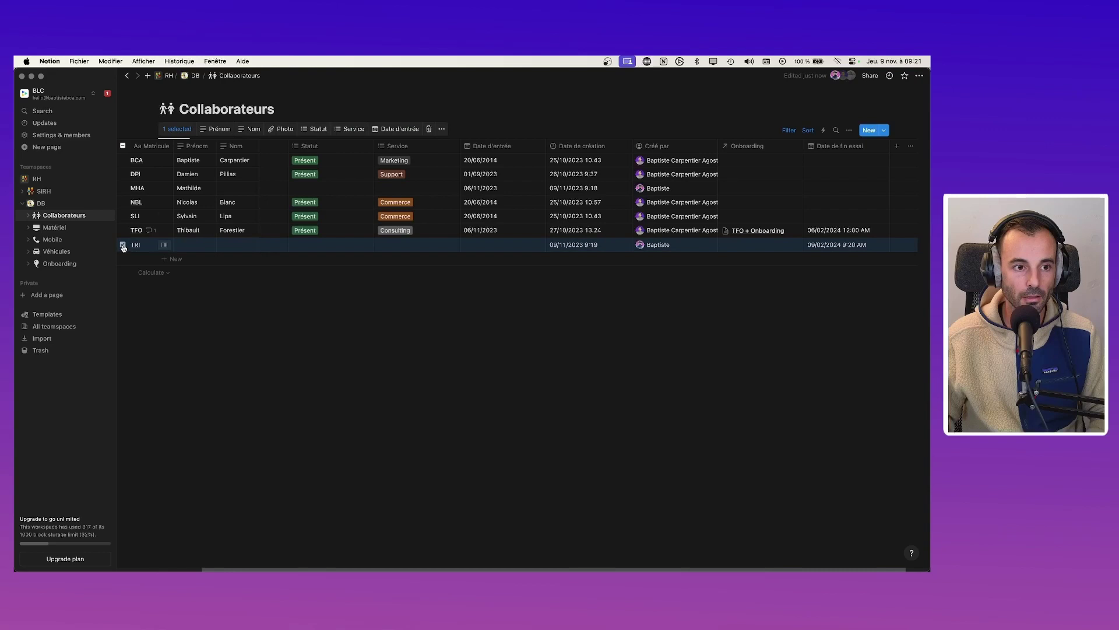
pyautogui.click(429, 129)
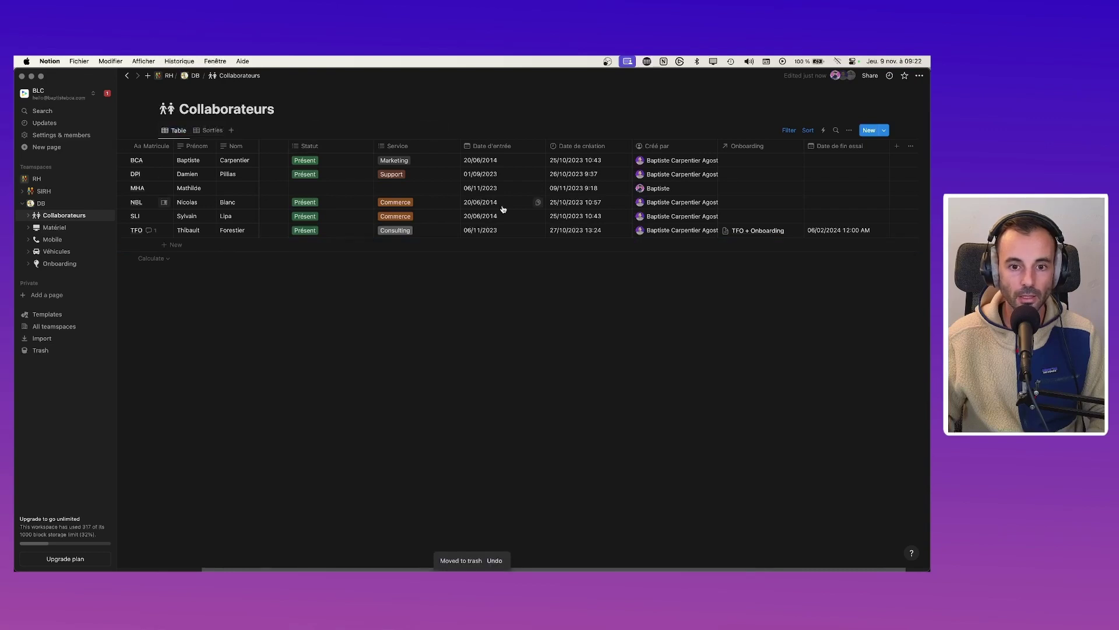
pyautogui.click(123, 189)
pyautogui.click(429, 129)
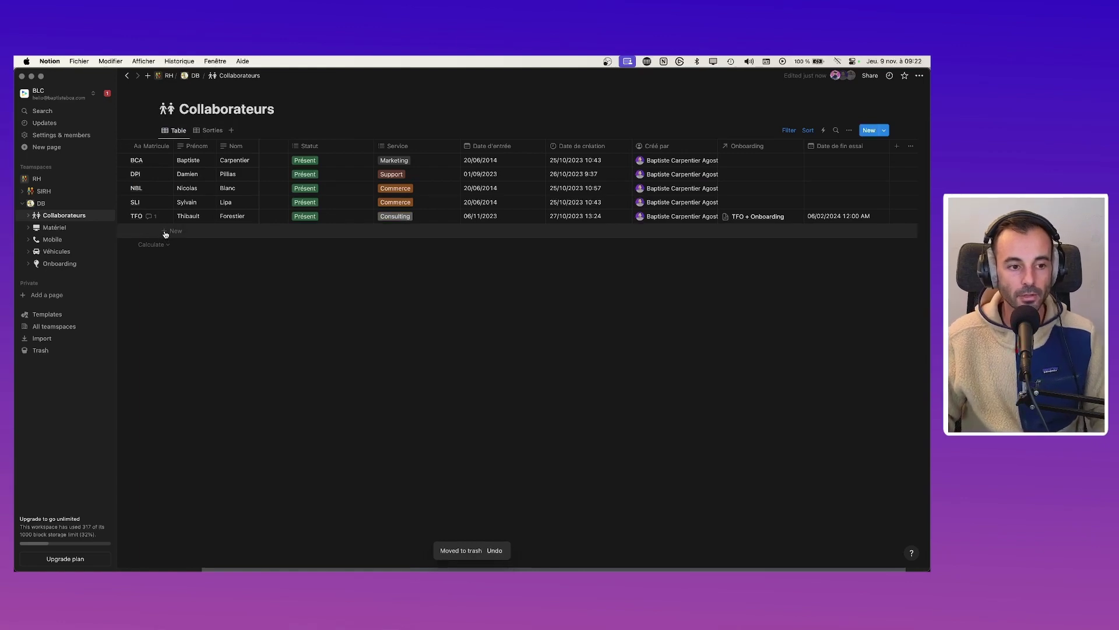
pyautogui.press('super+Tab')
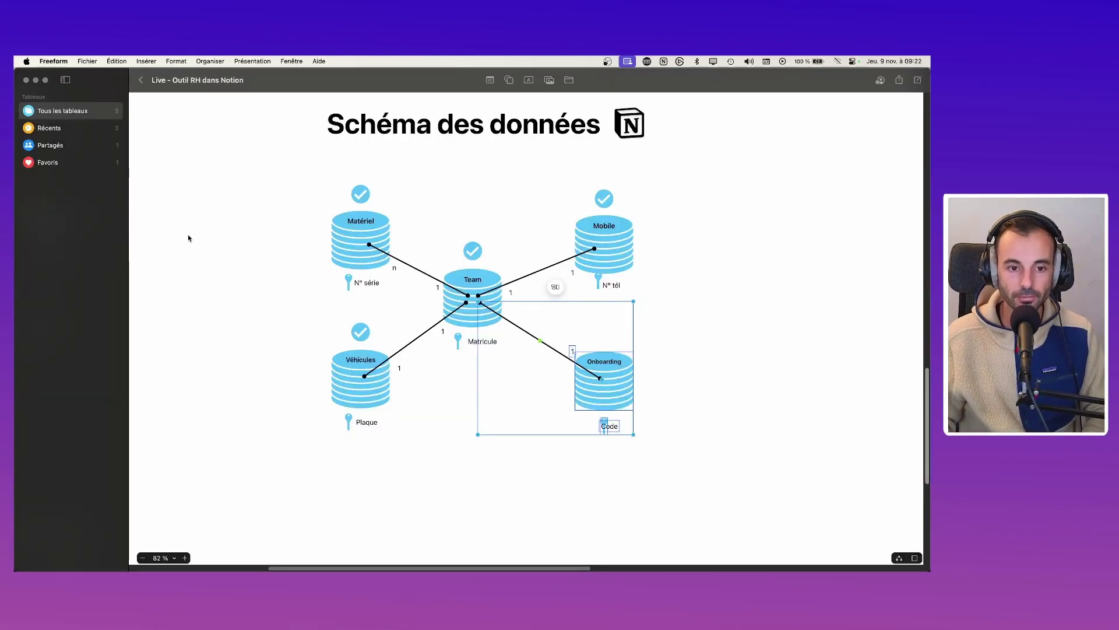
pyautogui.press('super+Tab')
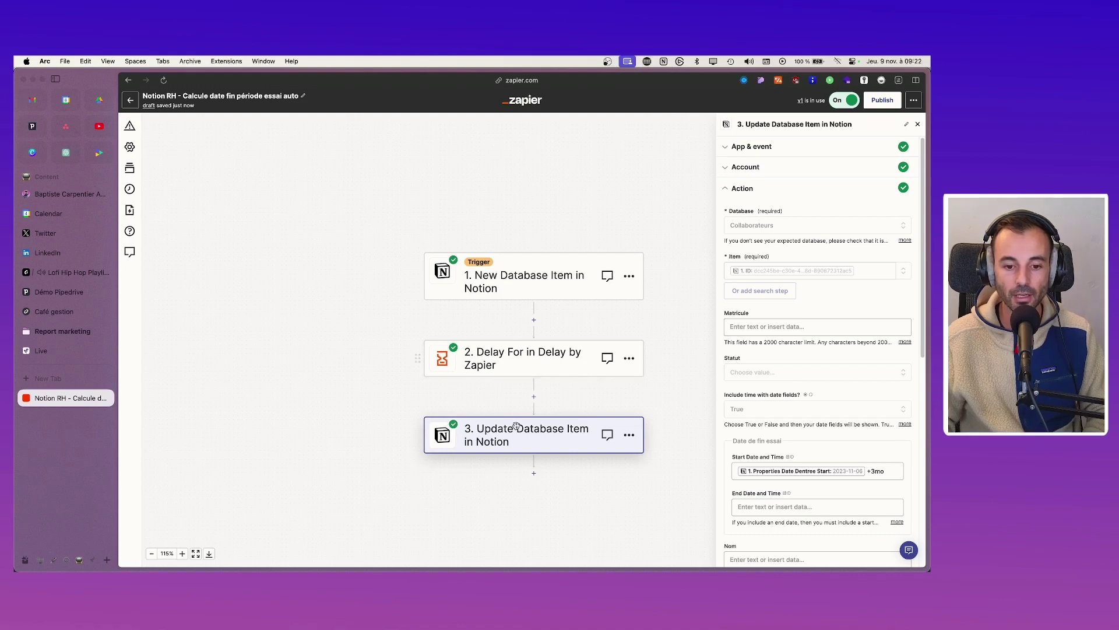
pyautogui.press('super+Tab')
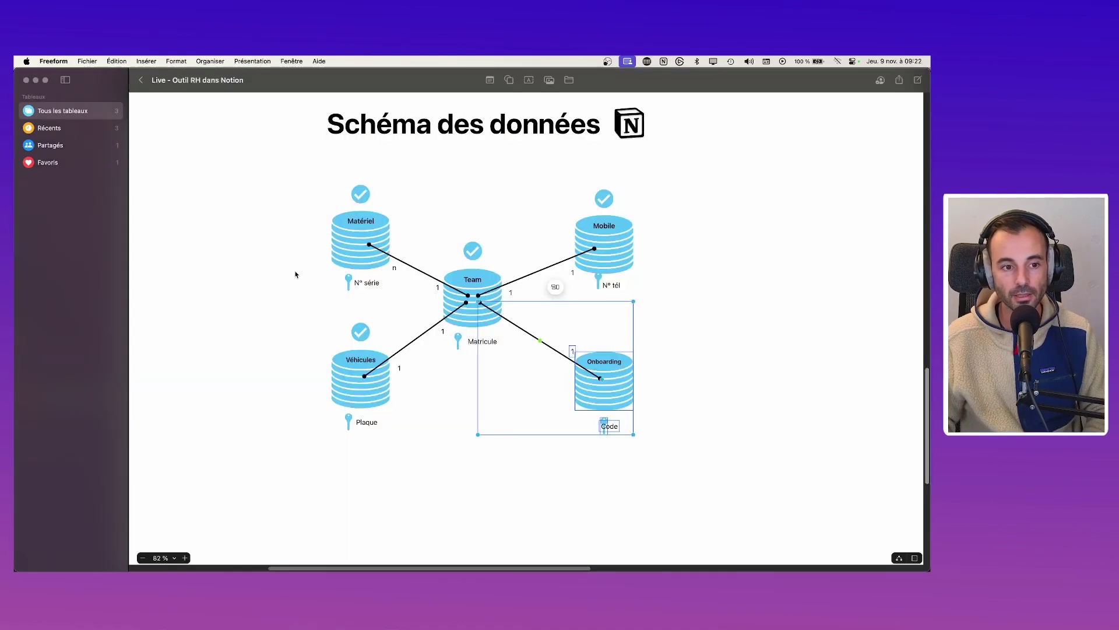
pyautogui.press('super+Tab')
pyautogui.press('Tab')
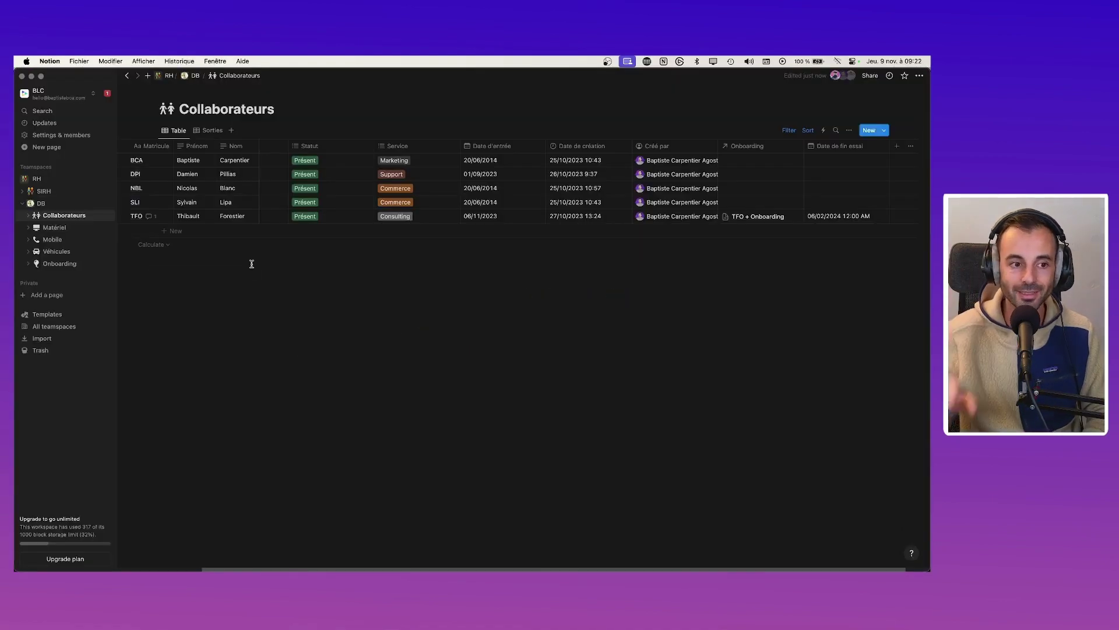
# Step: Add a Collaborateurs row with the Matricule MHA and fill in the collaborator's first name
pyautogui.click(166, 232)
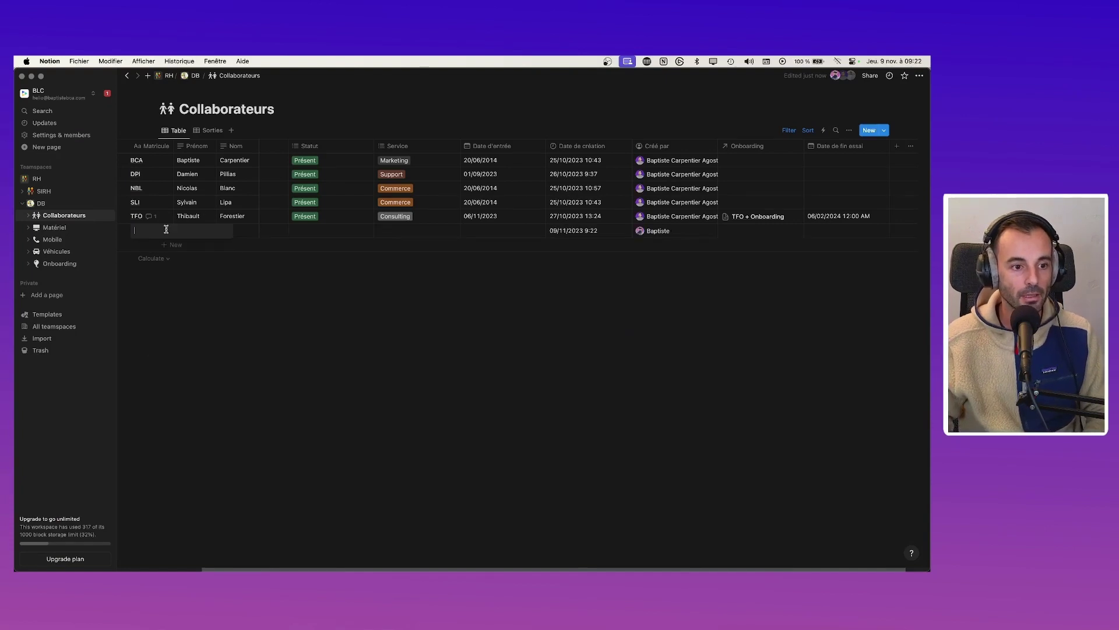
pyautogui.write('MH')
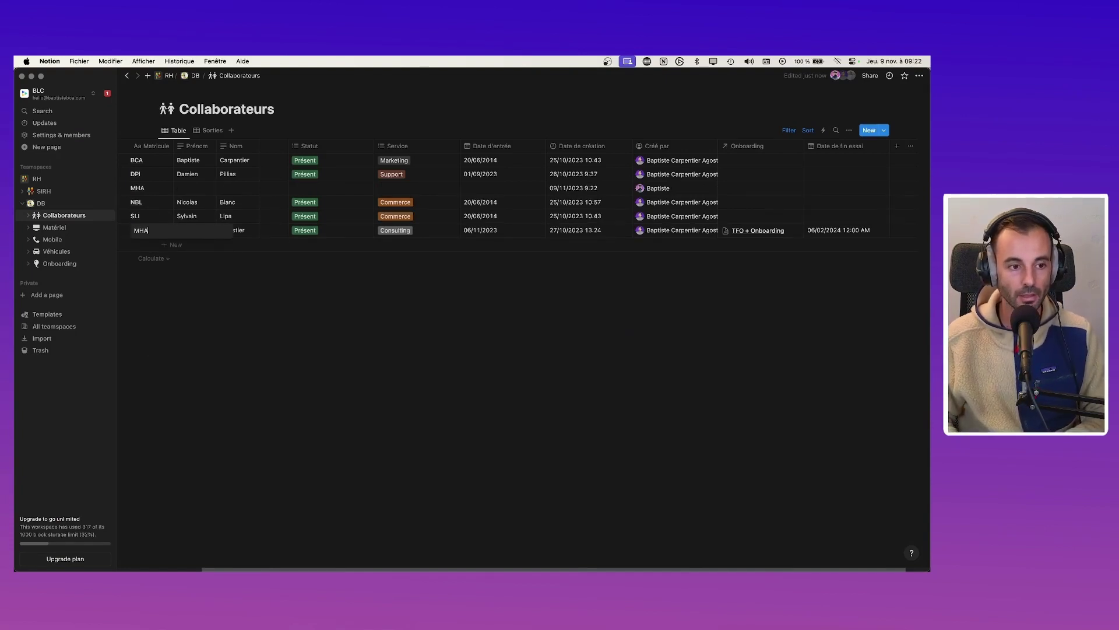
pyautogui.write('A')
pyautogui.press('Tab')
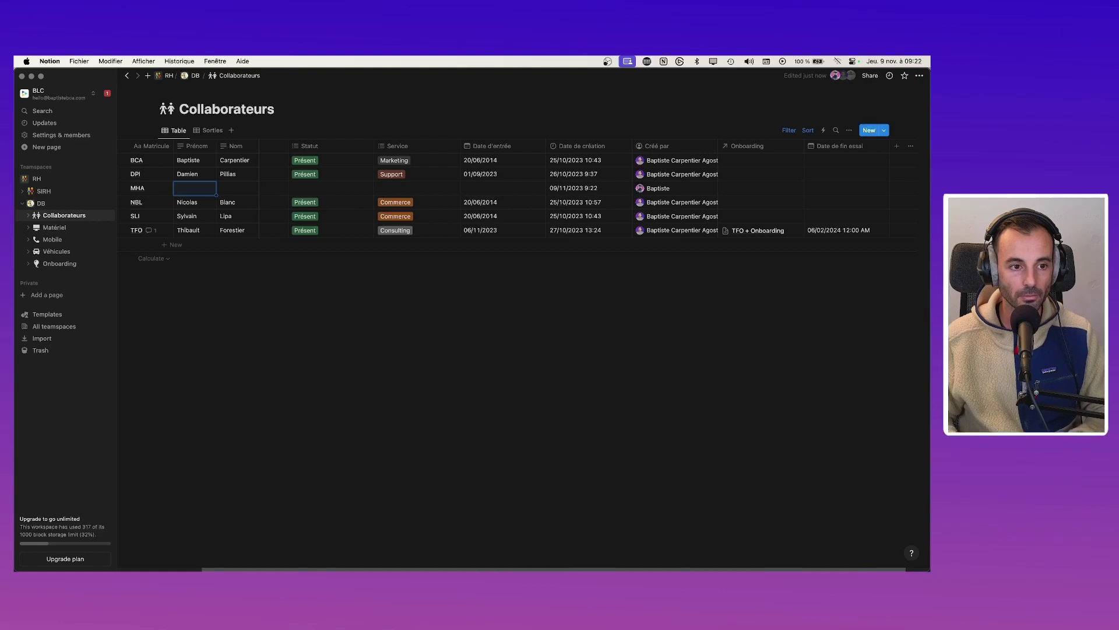
pyautogui.write('Mathilde')
pyautogui.press('Tab')
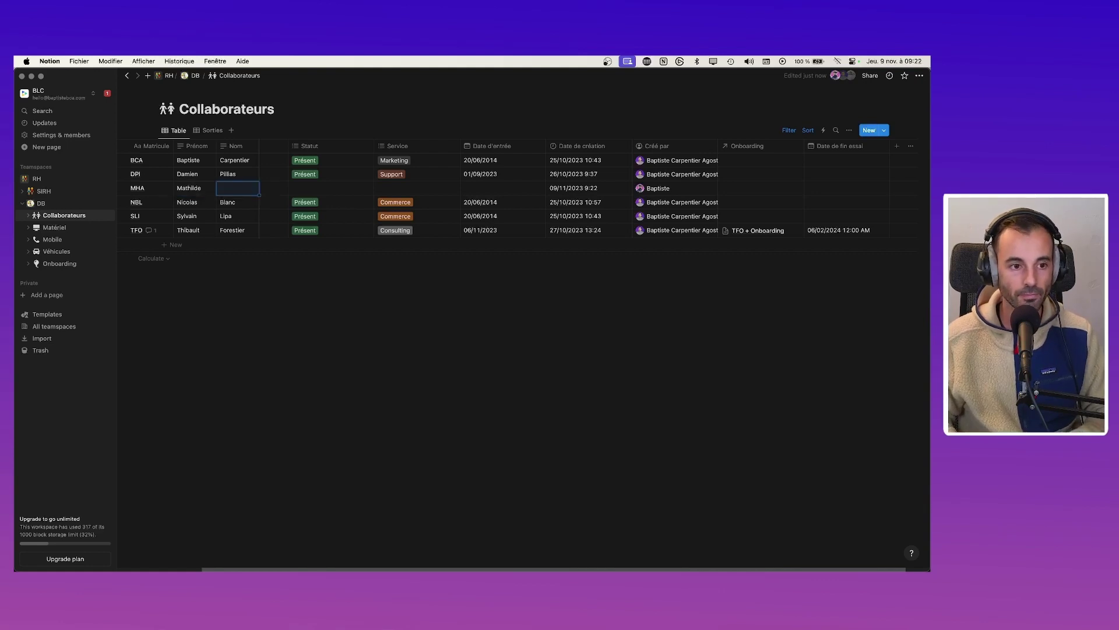
pyautogui.press('Tab')
pyautogui.press('Tab')
# Step: Set the MHA row's Statut to Présent, Service to Consulting and Date d'entrée to 06/11/2023
pyautogui.click(327, 193)
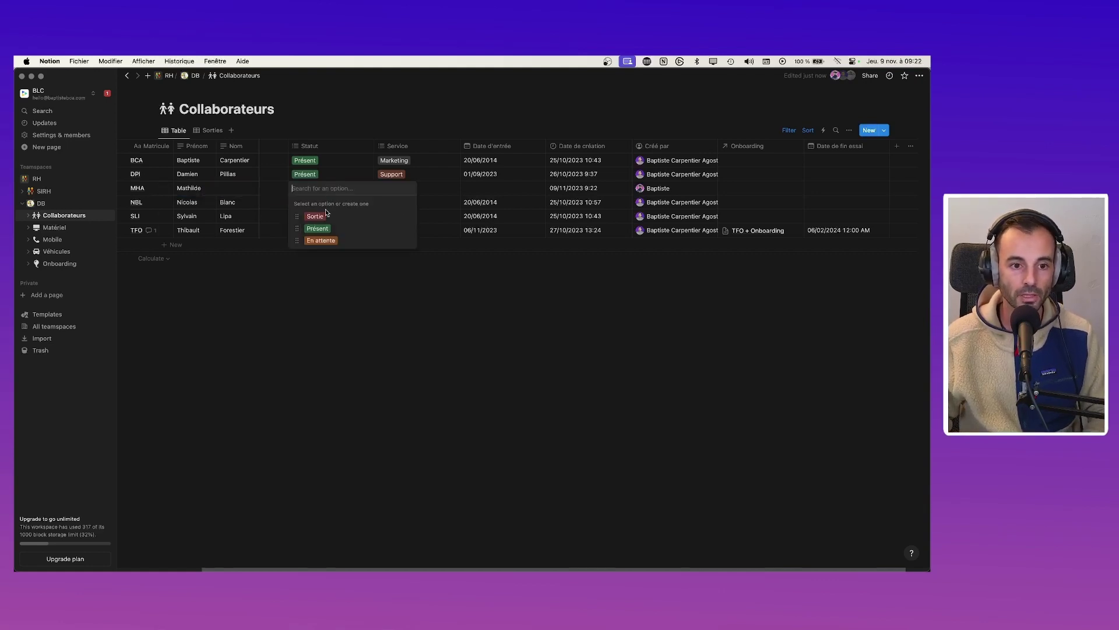
pyautogui.click(320, 228)
pyautogui.press('Tab')
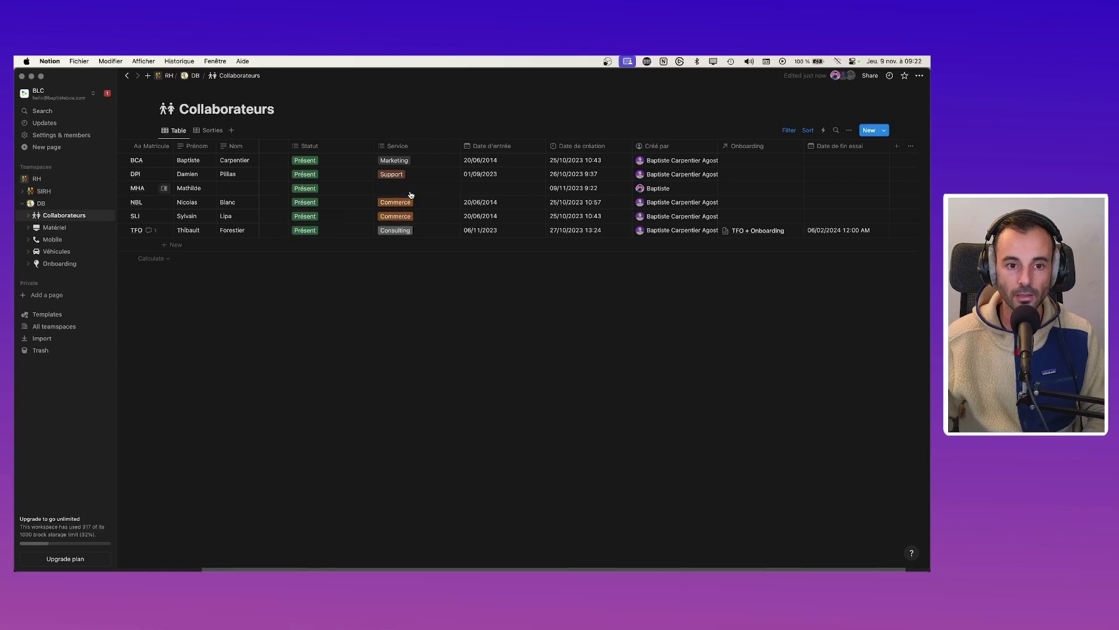
pyautogui.click(409, 194)
pyautogui.click(407, 264)
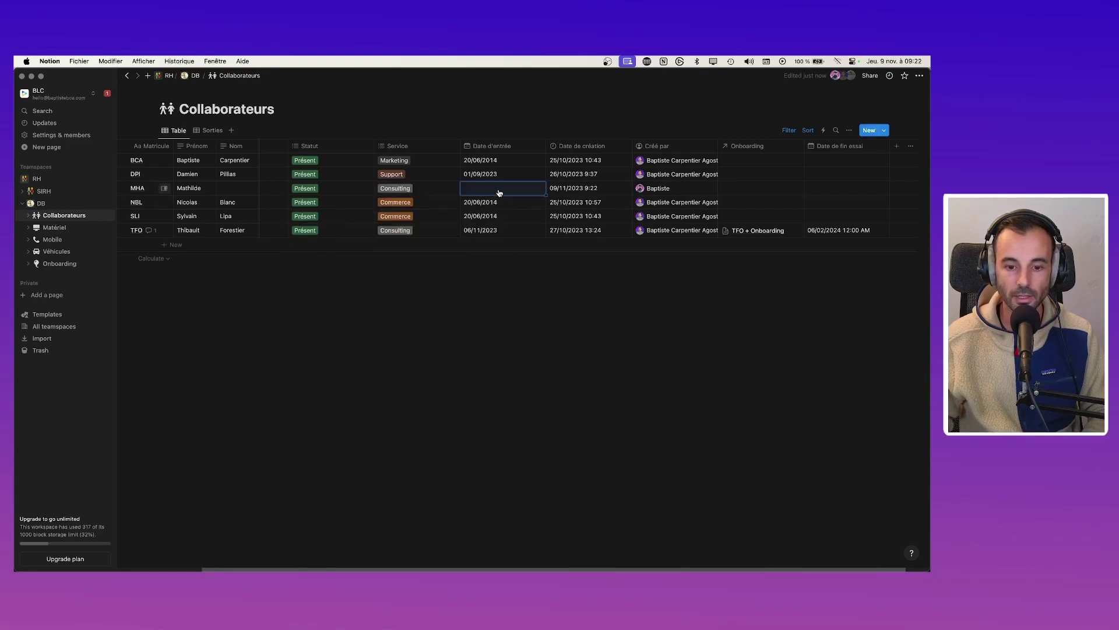
pyautogui.click(499, 192)
pyautogui.click(477, 264)
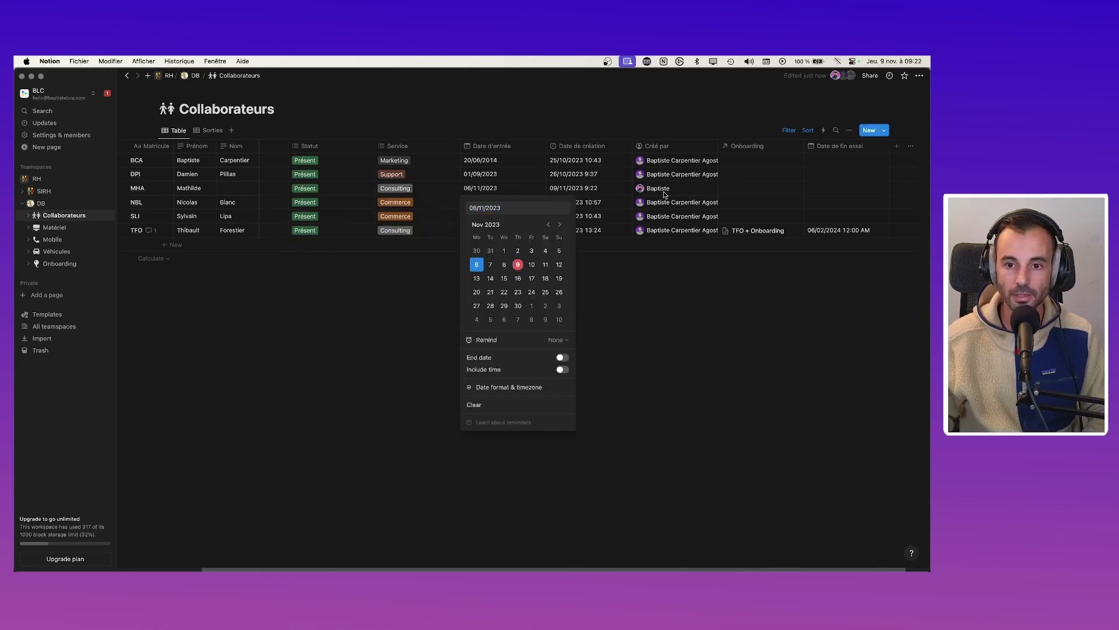
pyautogui.press('Tab')
pyautogui.press('Escape')
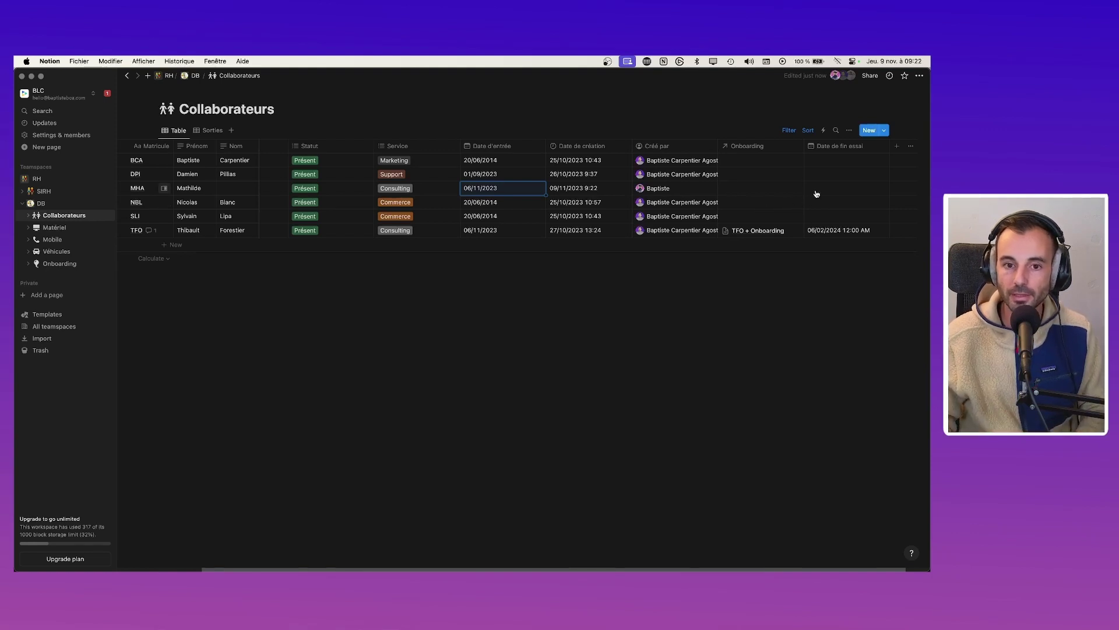
# Step: Switch to Zapier and publish the zap as a new version with a name beginning "v2 delay pour compléter la"
pyautogui.press('super+Tab')
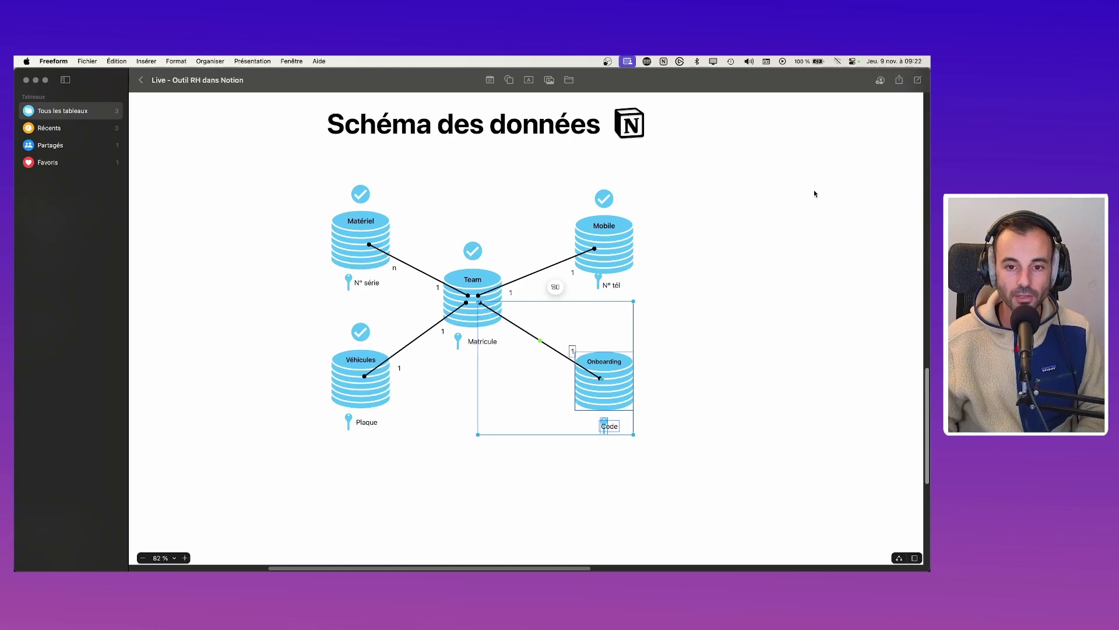
pyautogui.press('super+Tab')
pyautogui.press('super+Tab')
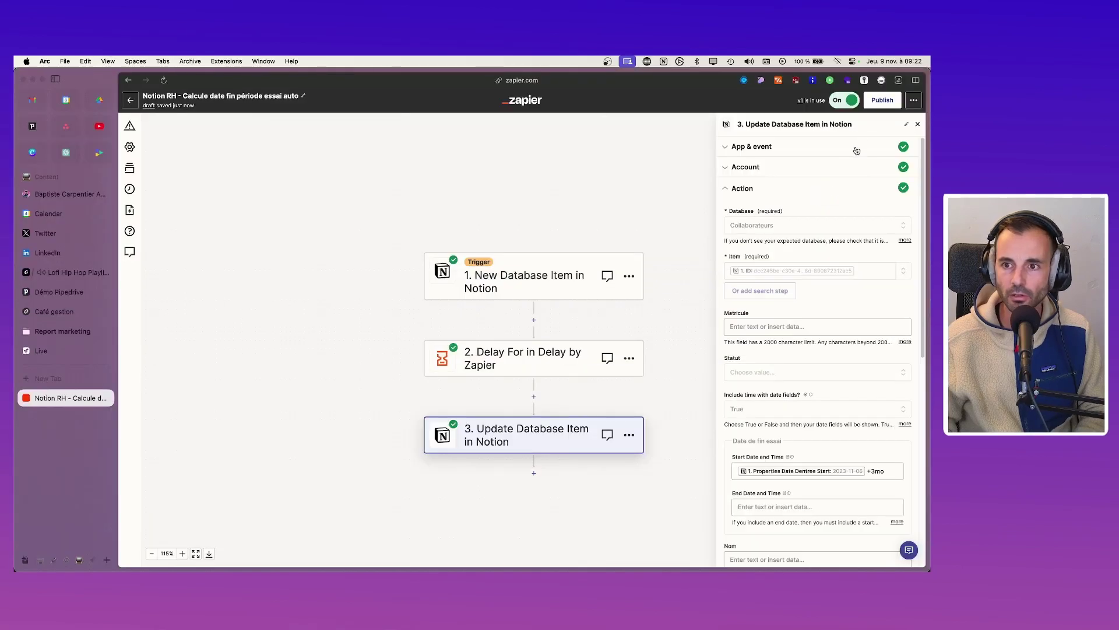
pyautogui.click(881, 101)
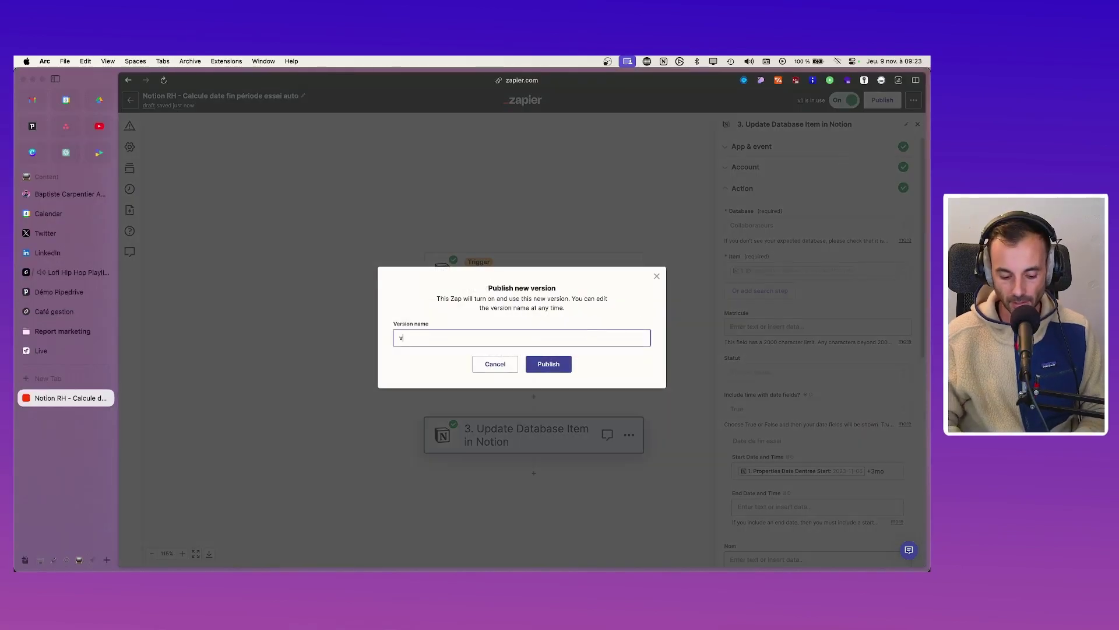
pyautogui.write('v2 delay pour complére')
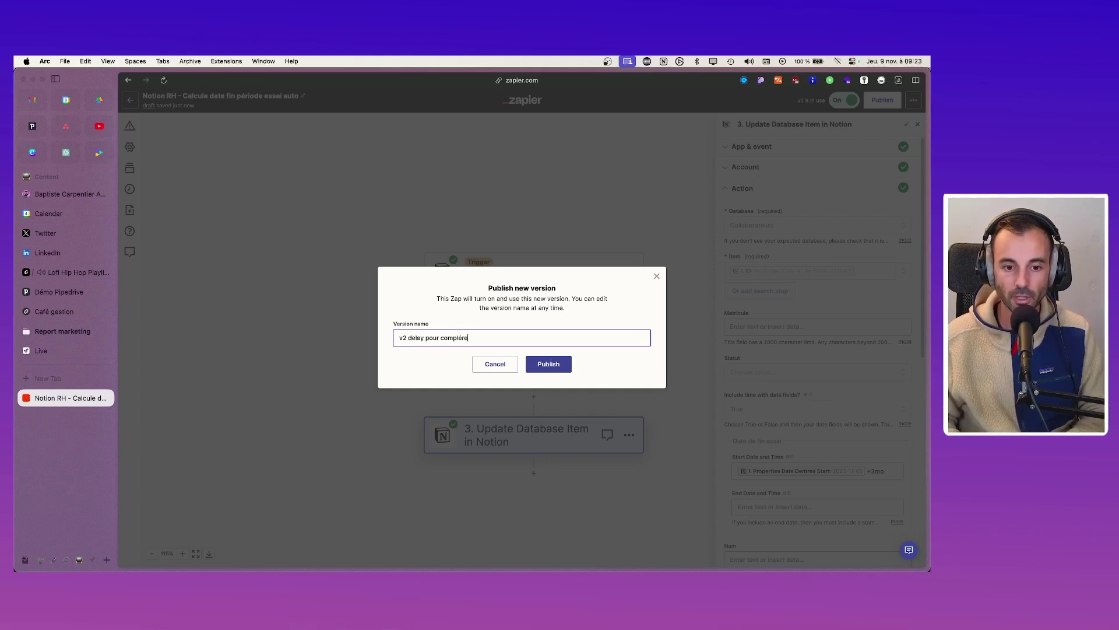
pyautogui.press('BackSpace')
pyautogui.press('BackSpace')
pyautogui.write('er le type')
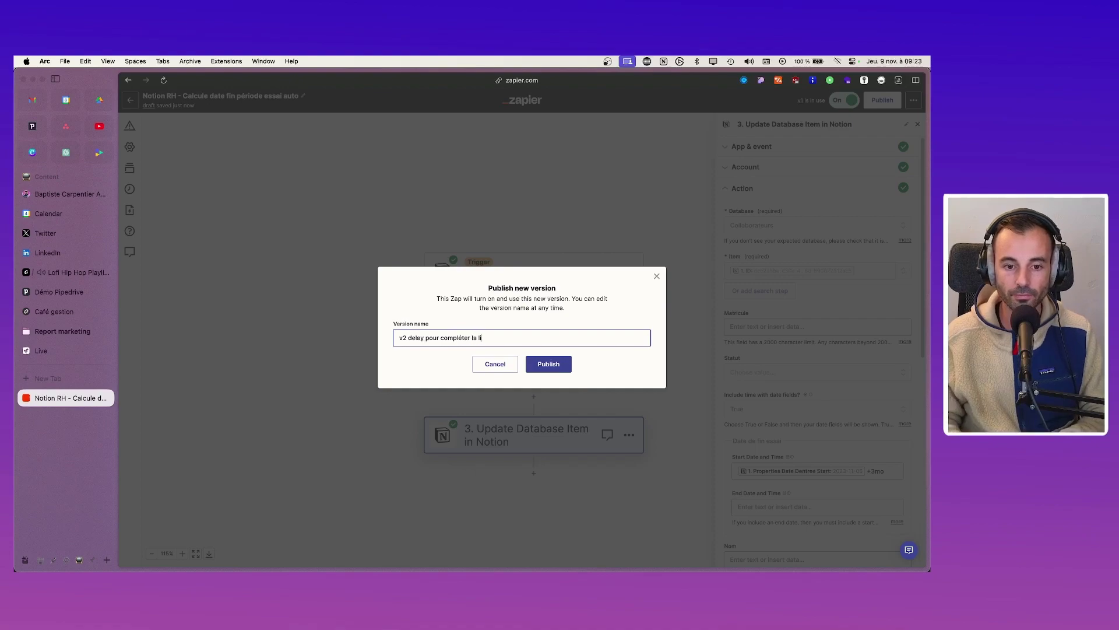
pyautogui.click(537, 365)
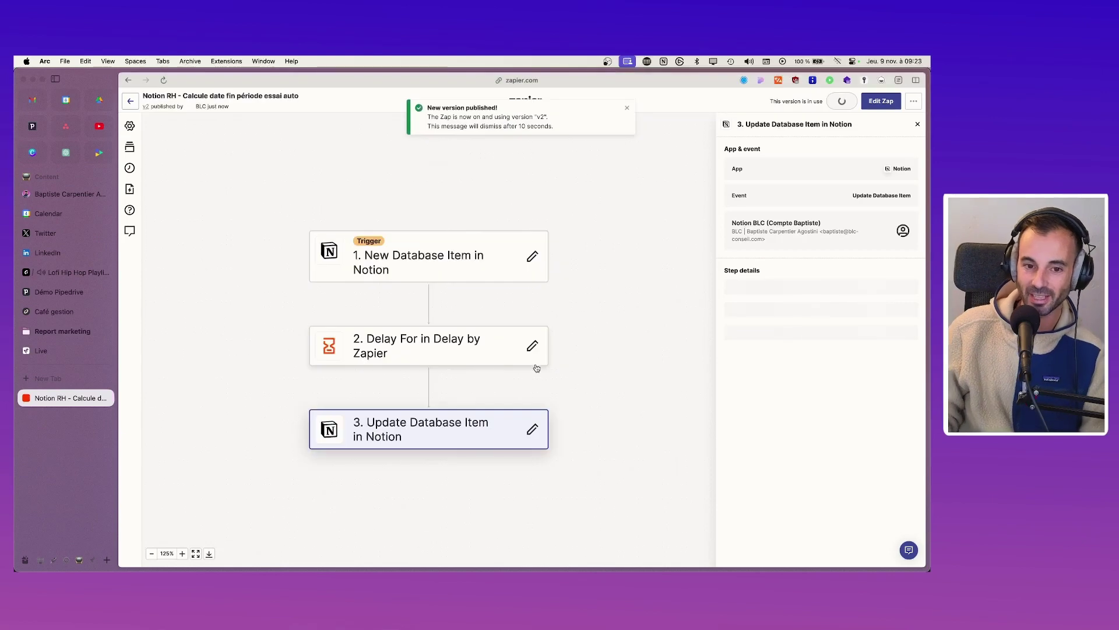
# Step: Open the zap's Notion trigger for editing, find new test records and continue with Database Item E (MHA)
pyautogui.click(468, 265)
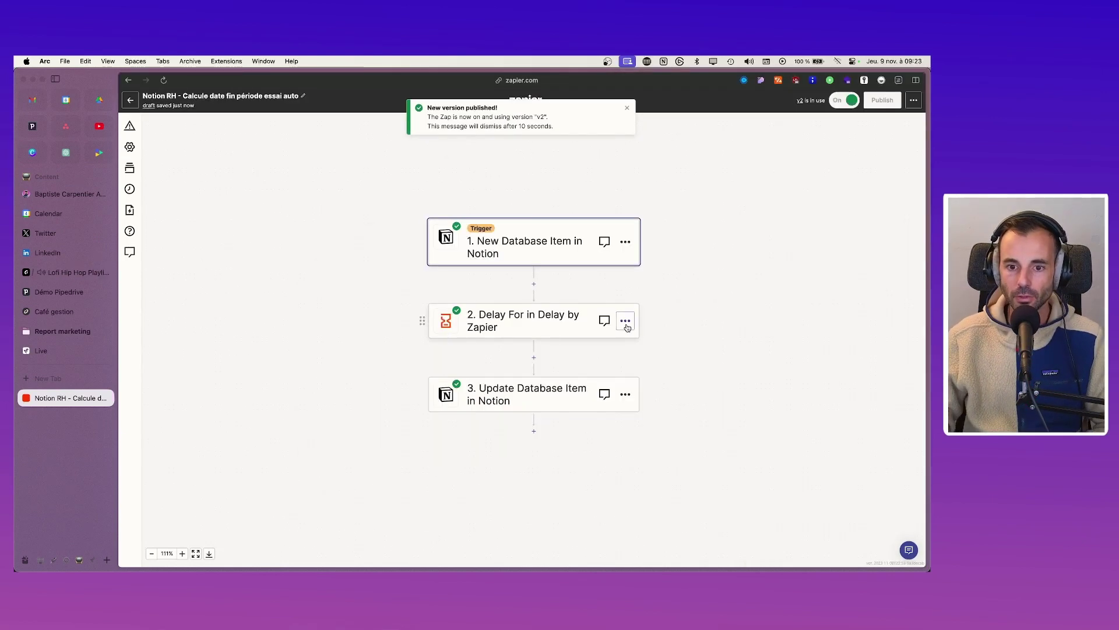
pyautogui.click(625, 320)
pyautogui.click(594, 249)
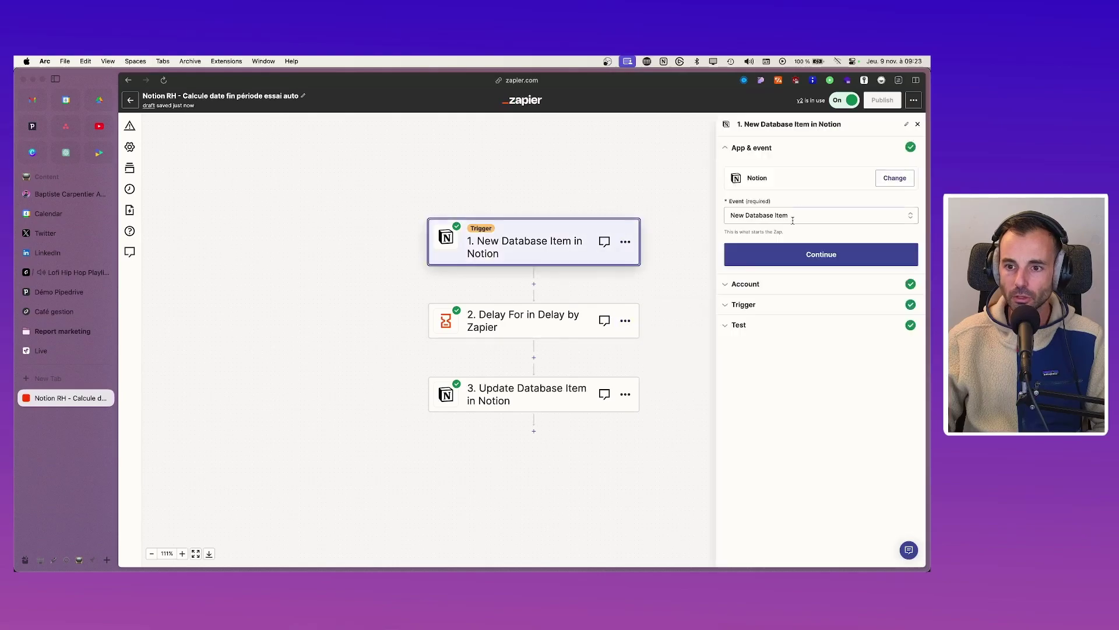
pyautogui.click(824, 258)
pyautogui.click(771, 333)
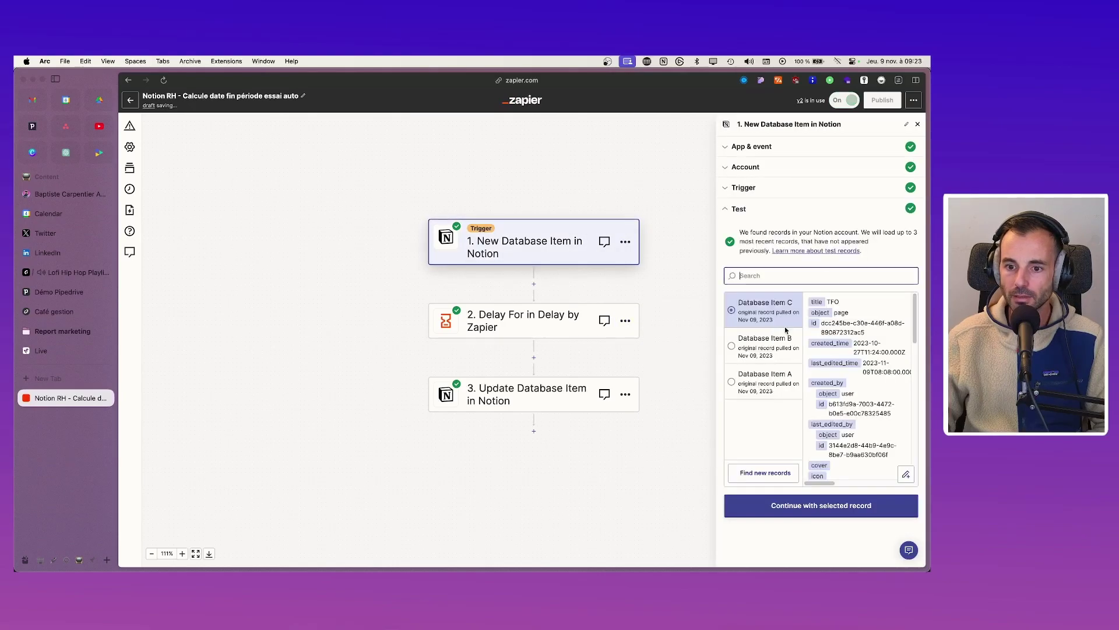
pyautogui.click(766, 473)
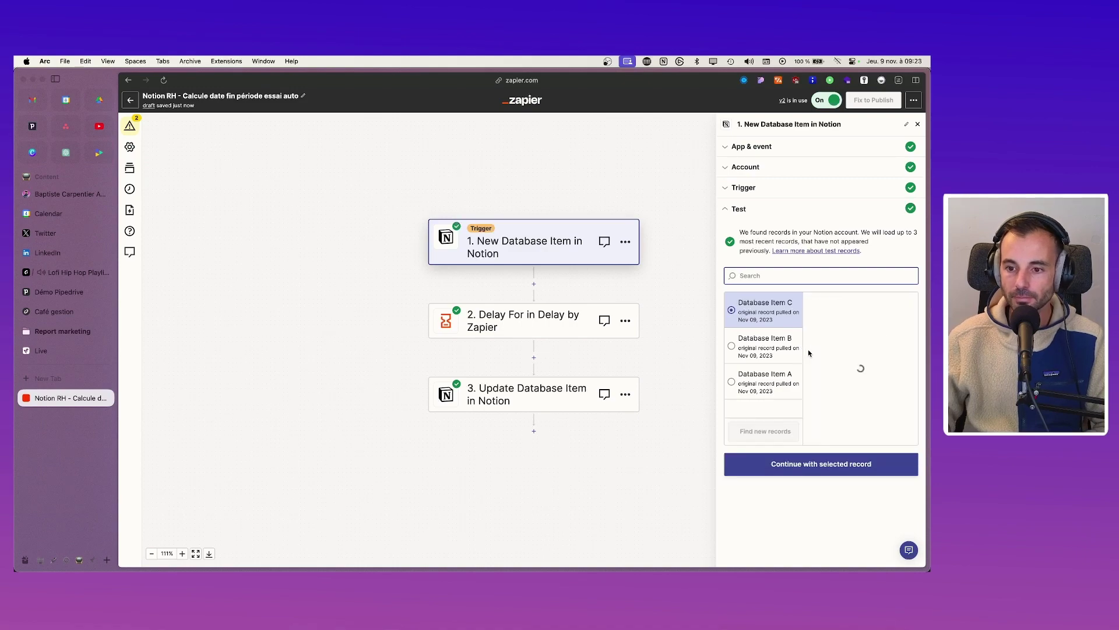
pyautogui.click(759, 311)
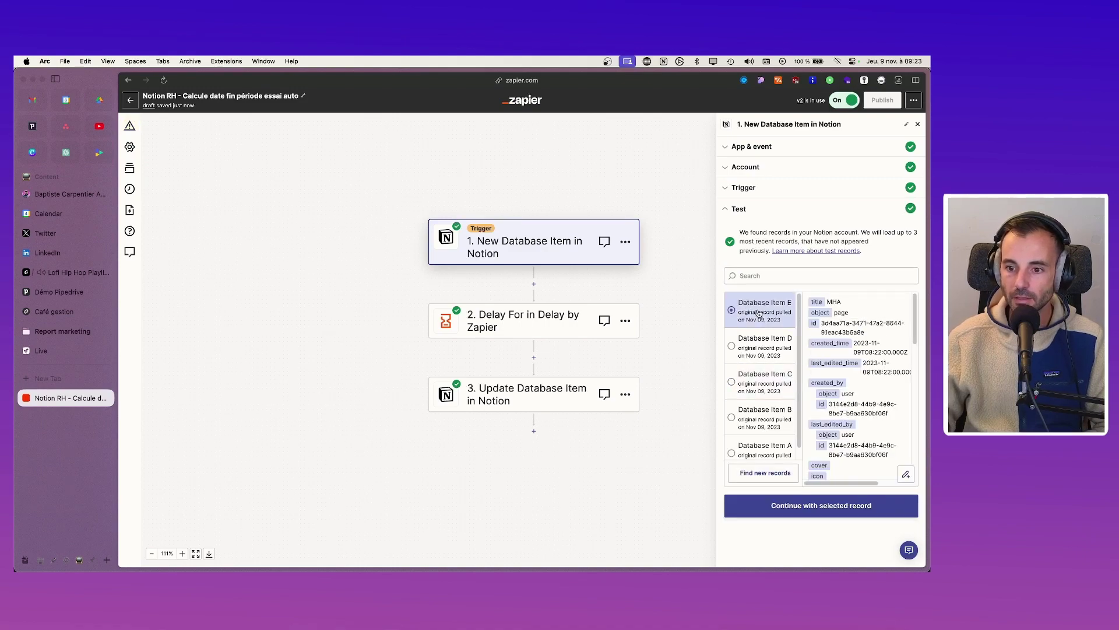
pyautogui.click(842, 505)
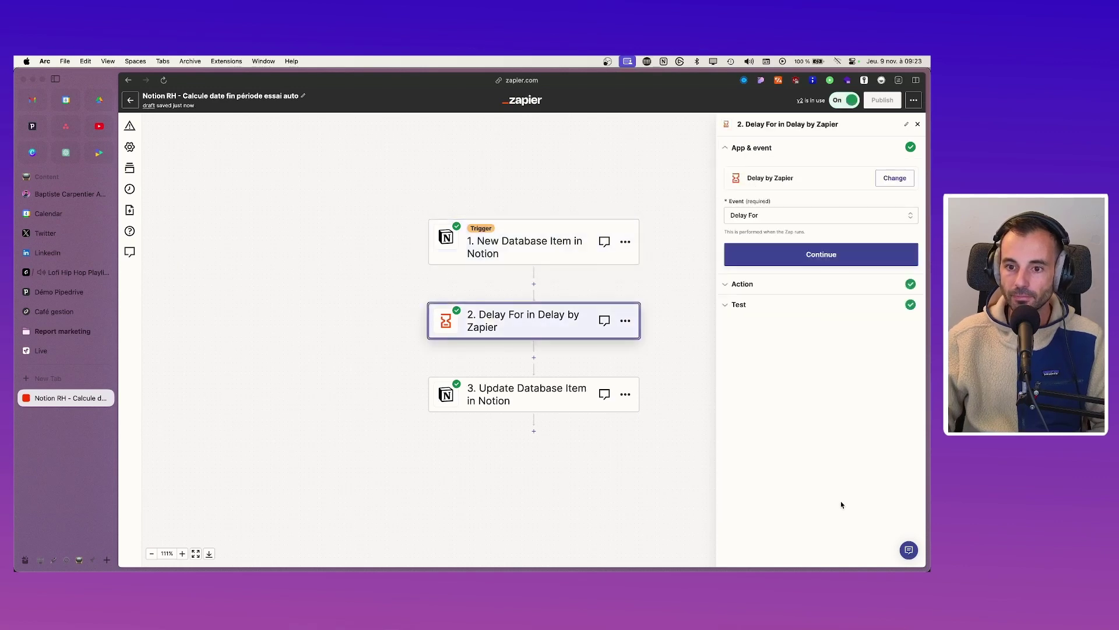
# Step: Continue past the delay step and retest the Update Database Item step with the MHA record
pyautogui.click(766, 305)
pyautogui.click(811, 456)
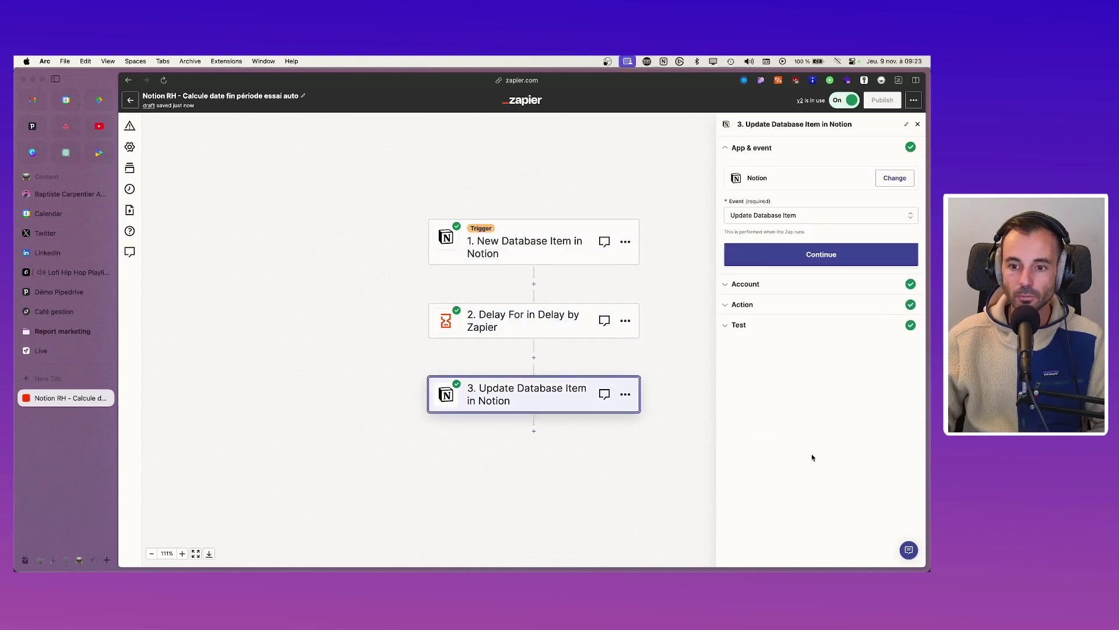
pyautogui.click(814, 257)
pyautogui.click(759, 278)
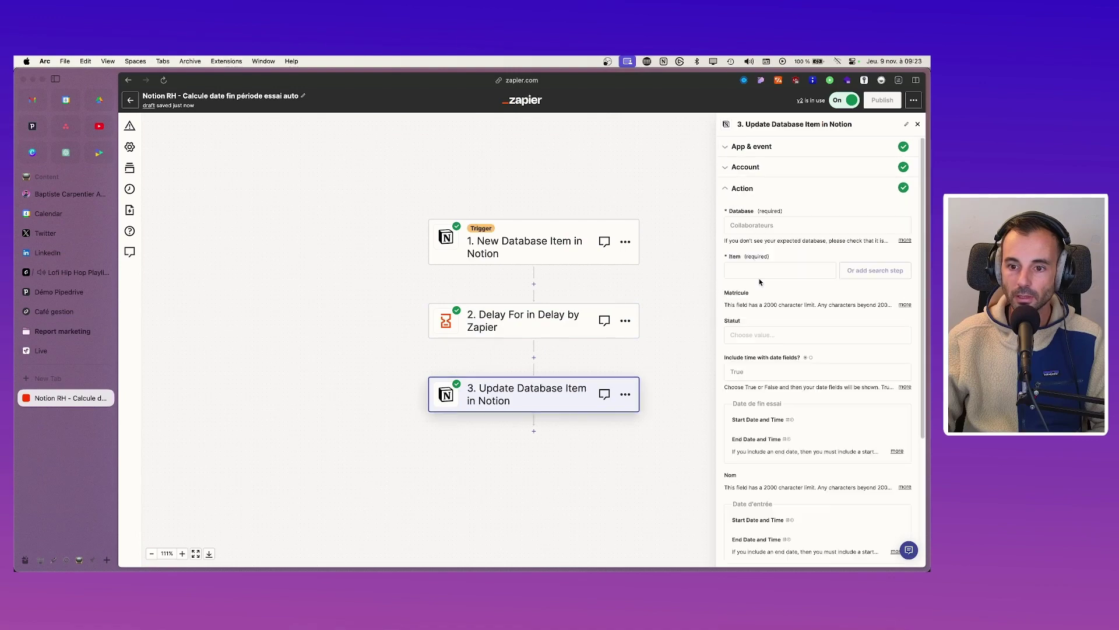
pyautogui.scroll(-10, 796, 408)
pyautogui.click(809, 528)
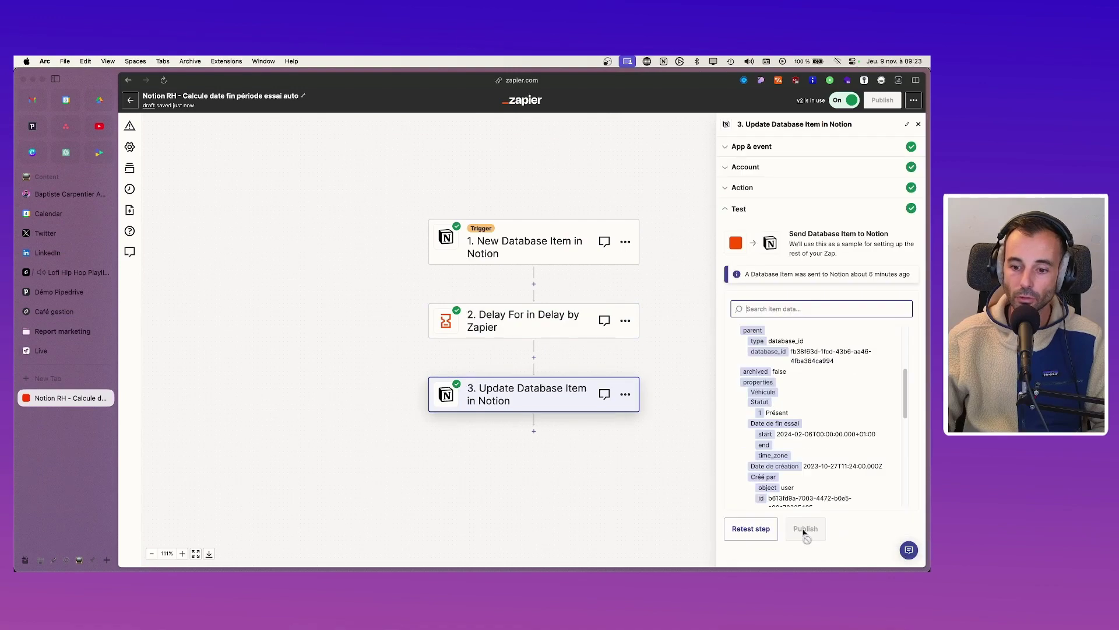
pyautogui.click(750, 528)
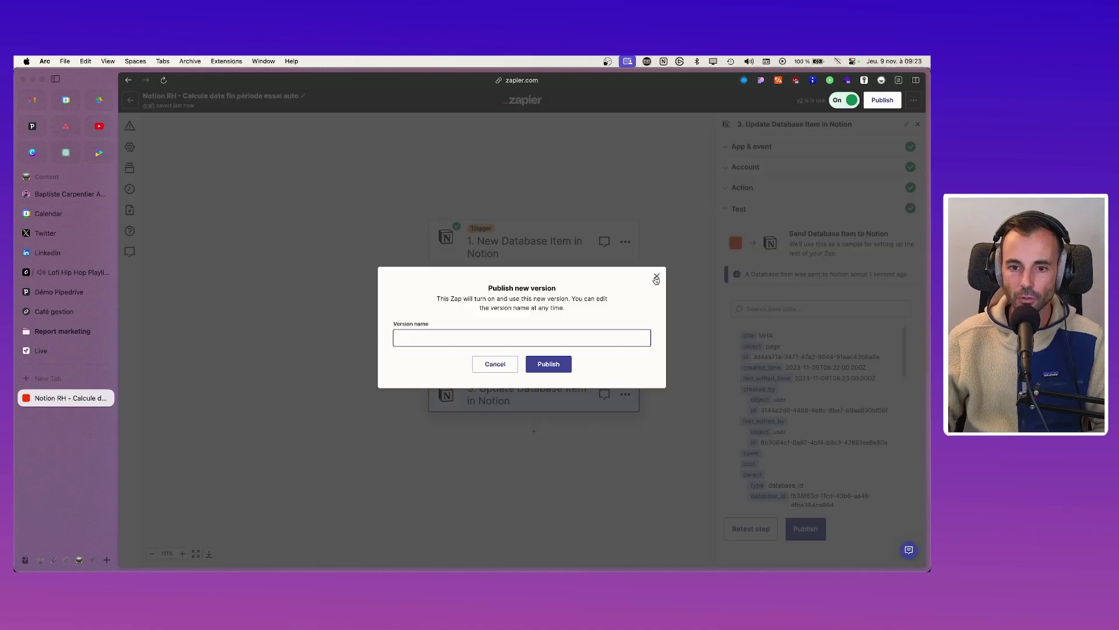
pyautogui.click(657, 277)
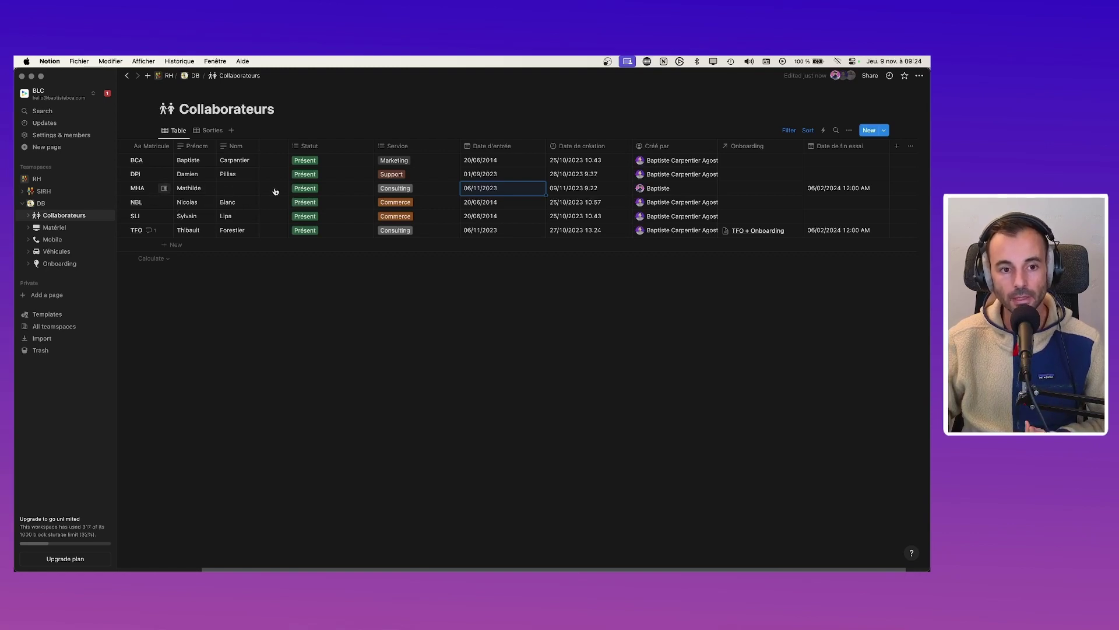
# Step: Switch to Notion and adjust the width of the column before Statut in the Collaborateurs table
pyautogui.click(270, 151)
pyautogui.click(455, 375)
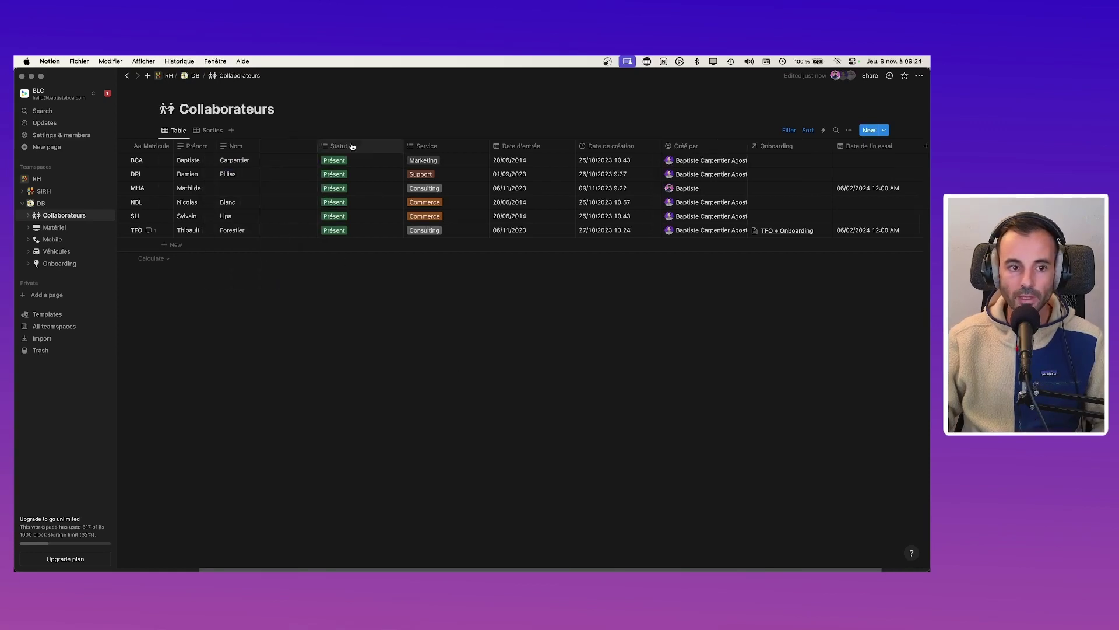
pyautogui.moveTo(289, 147); pyautogui.dragTo(295, 146)
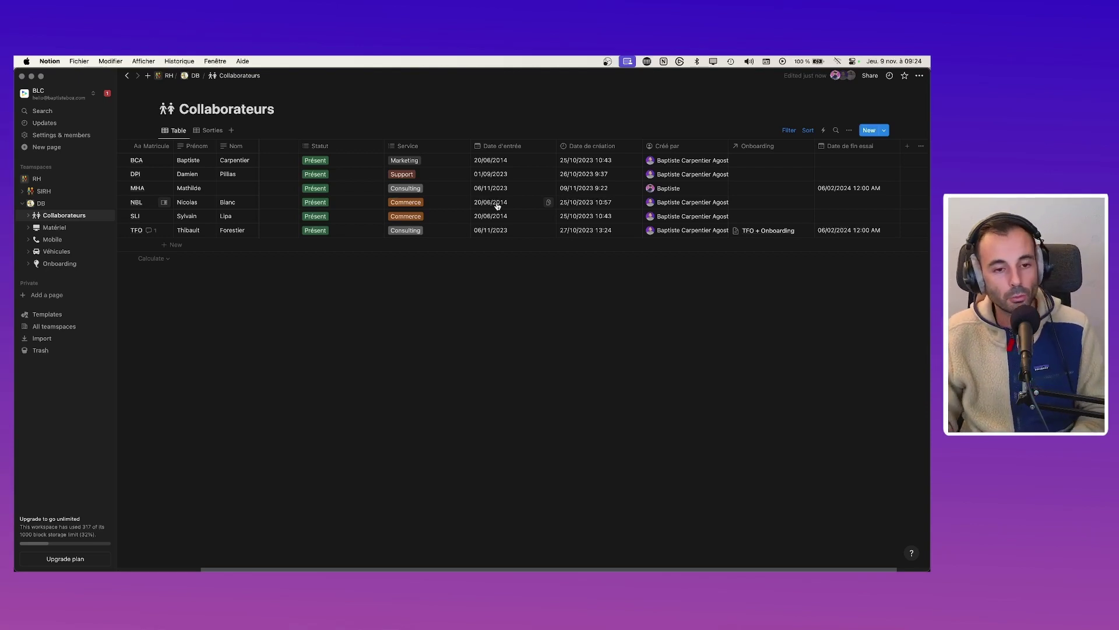
# Step: Switch to Zapier and try the Delay After Queue event for the delay step, viewing its action fields
pyautogui.press('super+Tab')
pyautogui.press('super+Tab')
pyautogui.press('super+Tab')
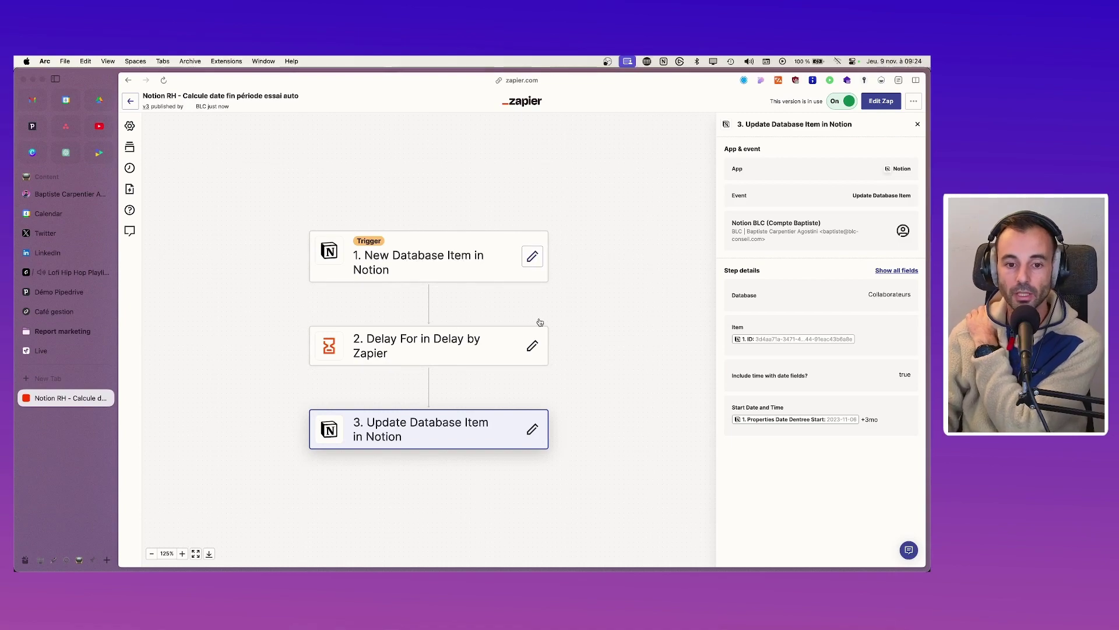
pyautogui.click(534, 345)
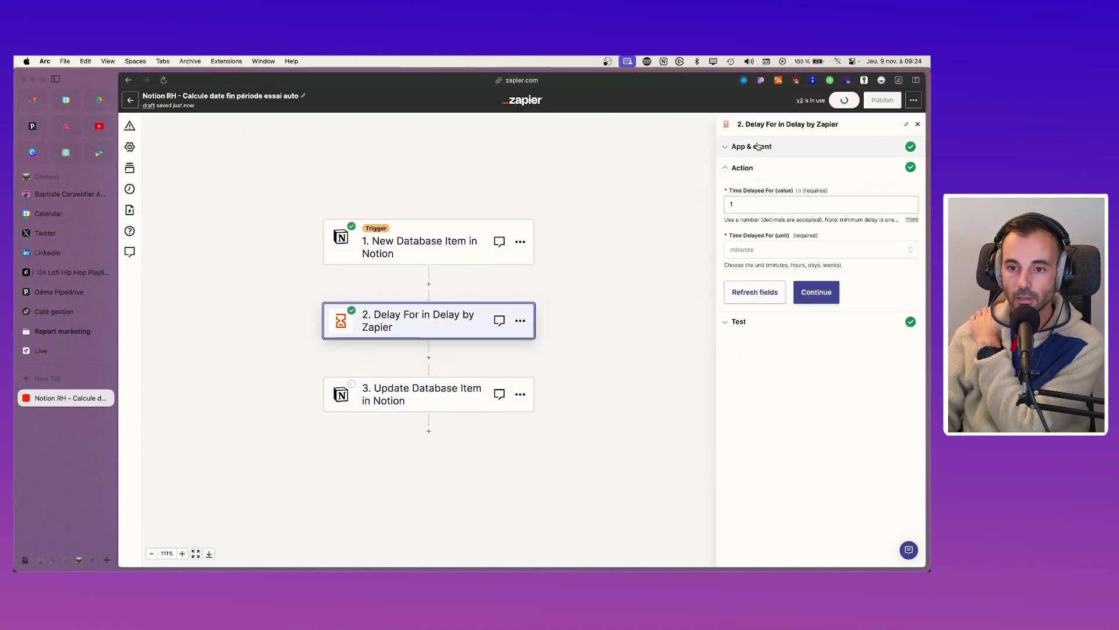
pyautogui.click(760, 147)
pyautogui.click(773, 214)
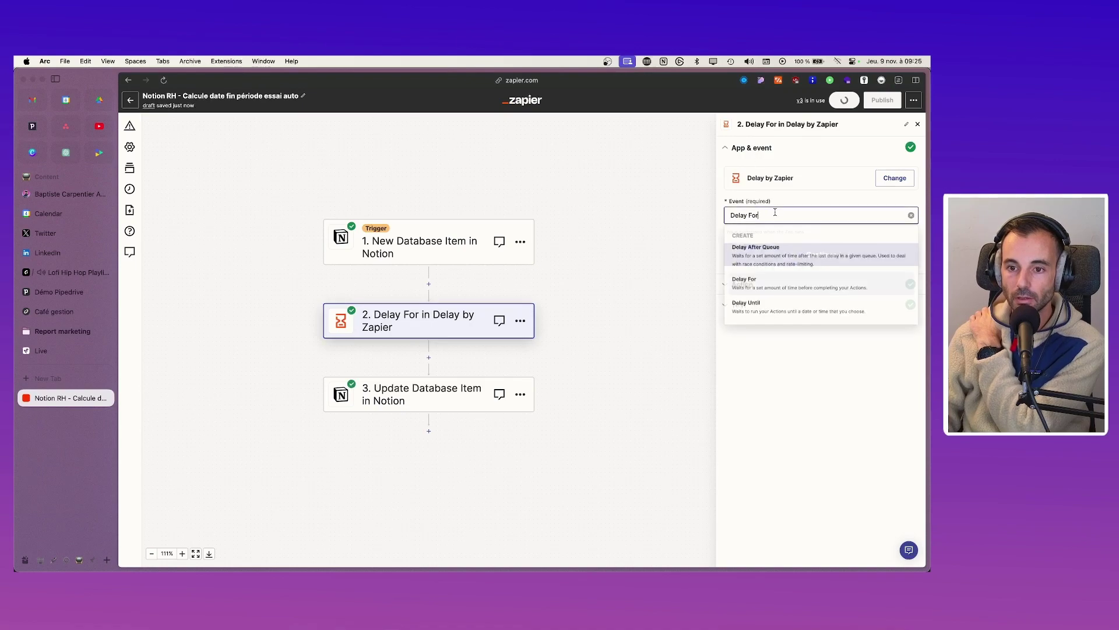
pyautogui.click(778, 252)
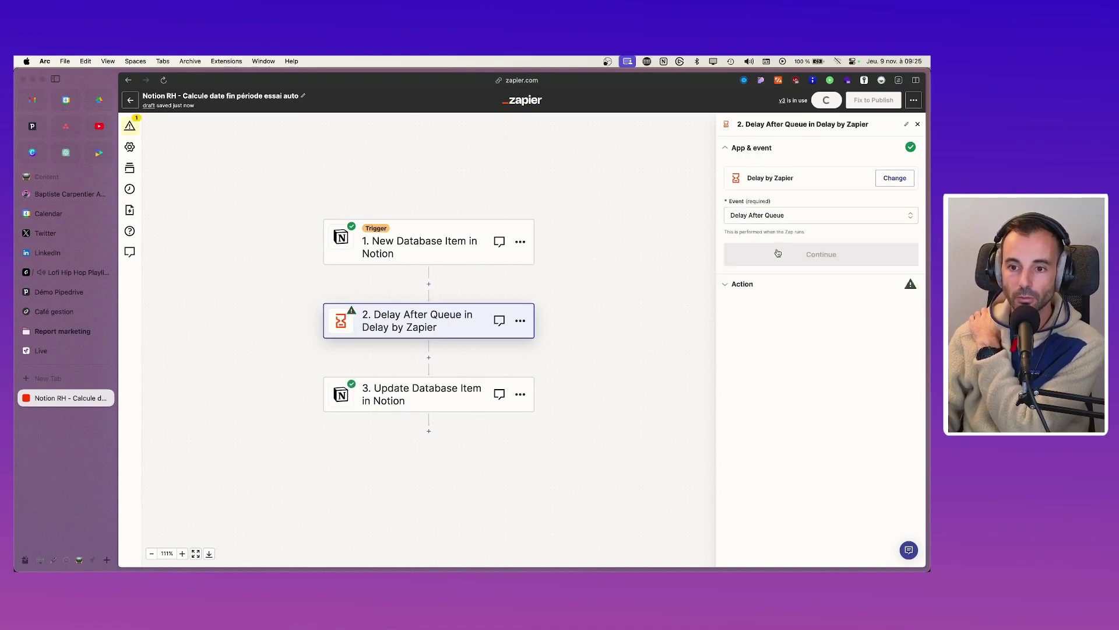
pyautogui.click(811, 262)
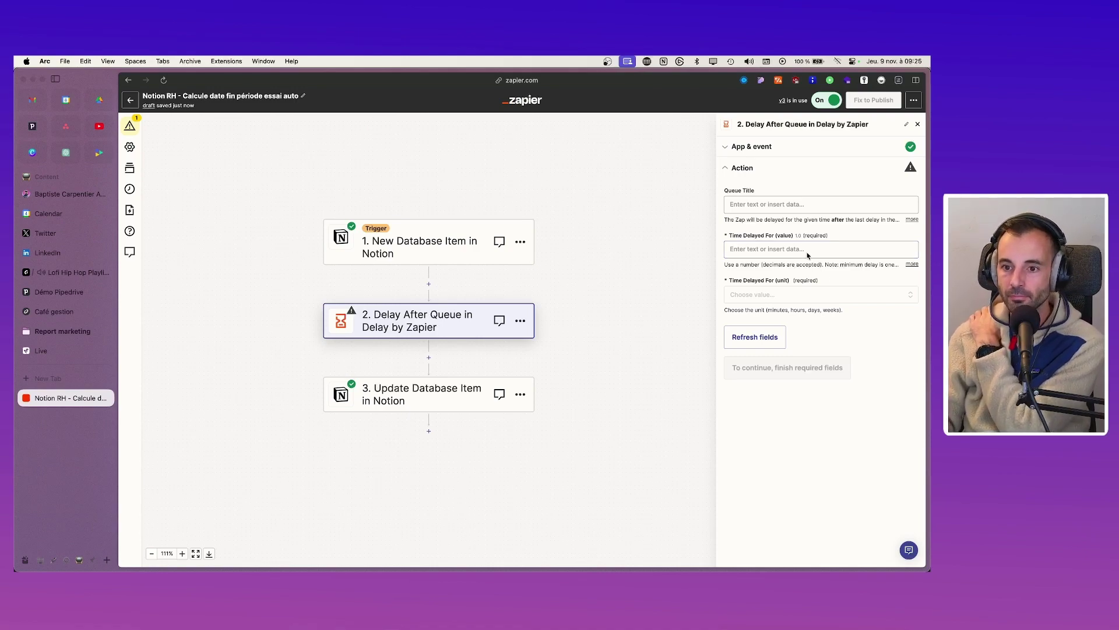
# Step: Try the Delay Until event for the delay step and open its action fields
pyautogui.click(745, 151)
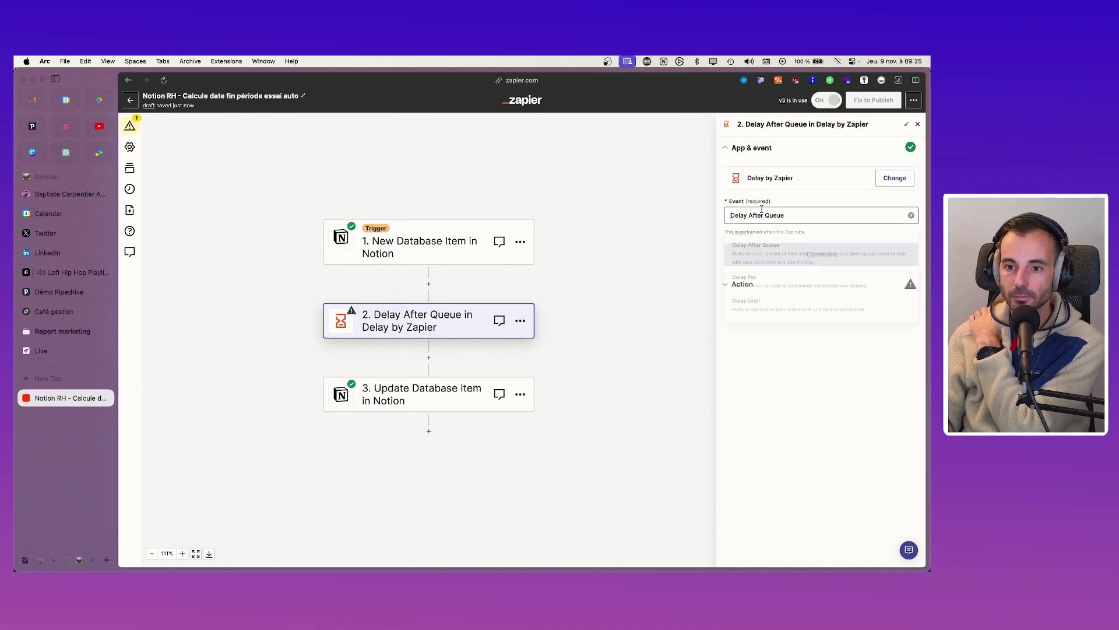
pyautogui.click(759, 216)
pyautogui.click(771, 309)
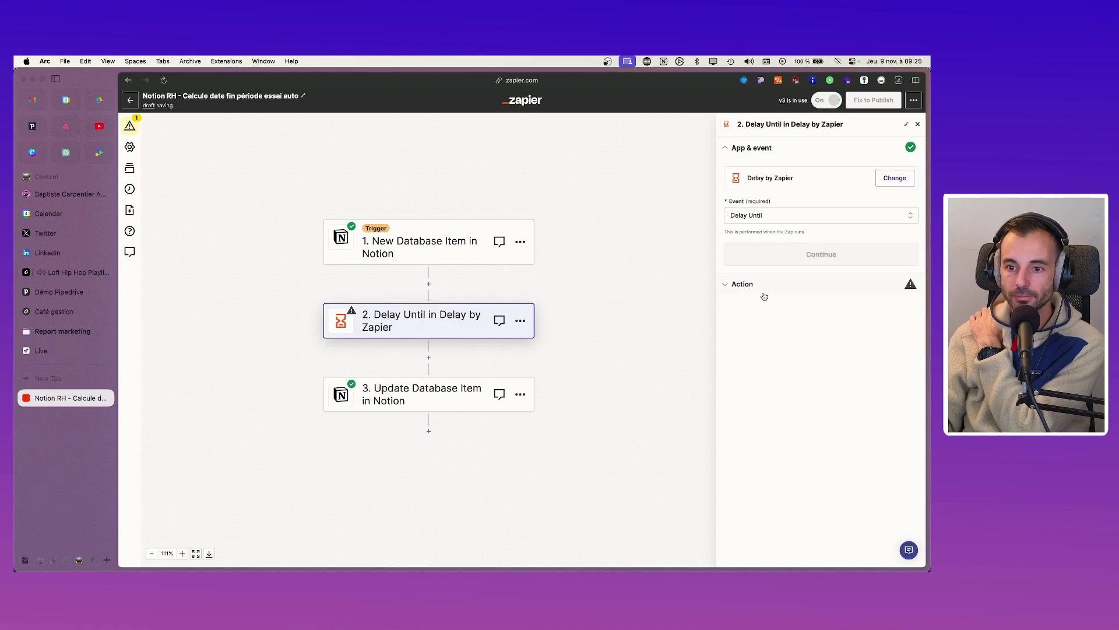
pyautogui.click(787, 262)
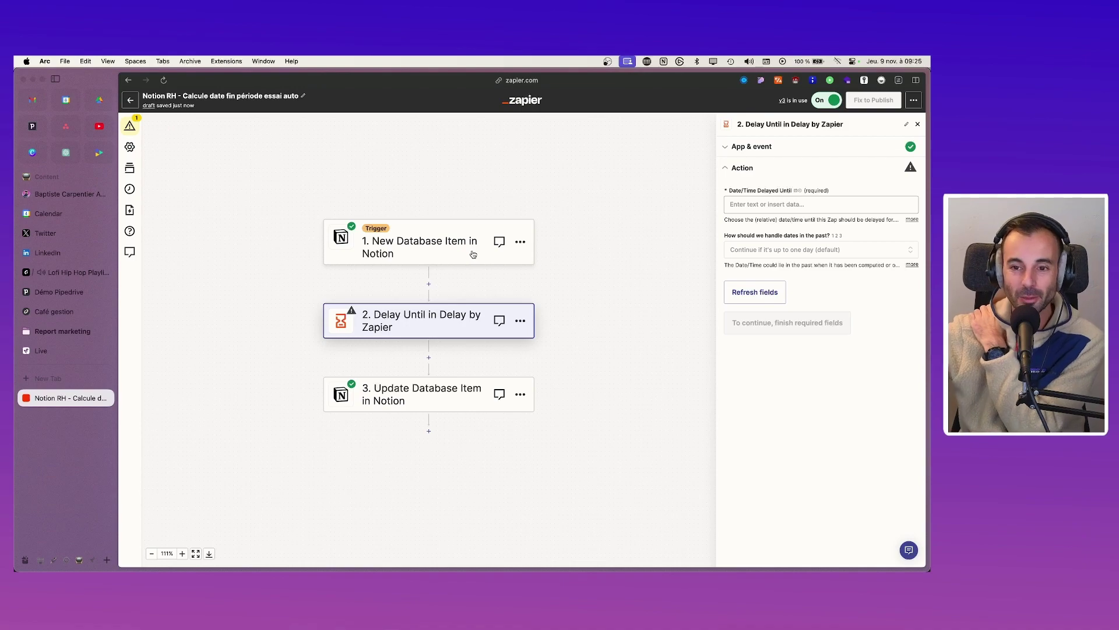
# Step: Set the delay step's event to Delay For with a delay of 1 minute, then test the step and continue
pyautogui.click(748, 148)
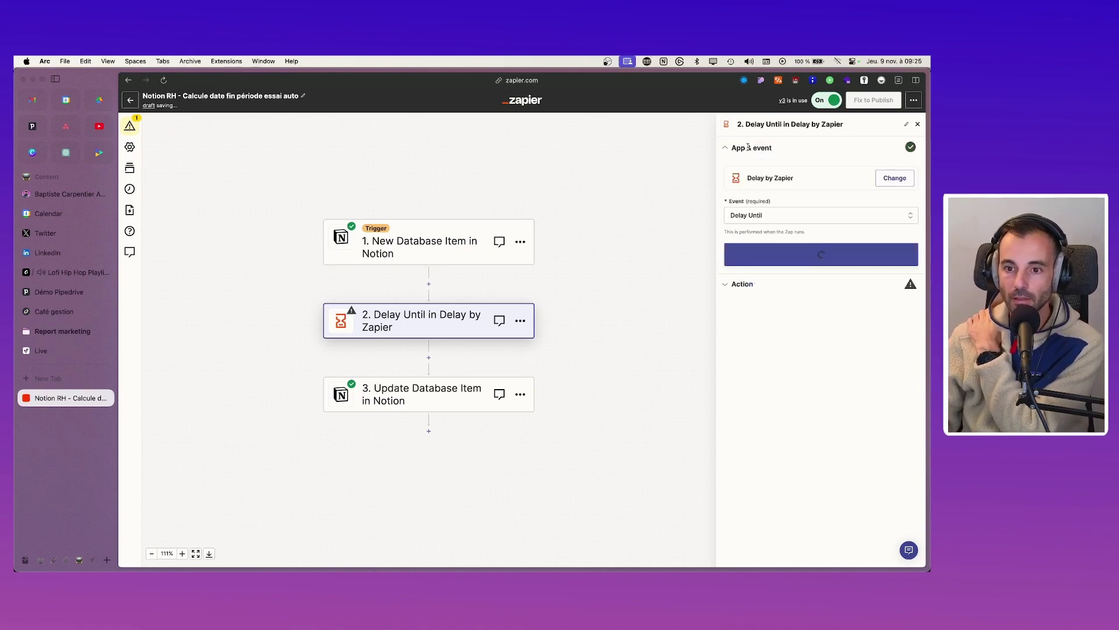
pyautogui.click(787, 215)
pyautogui.click(773, 284)
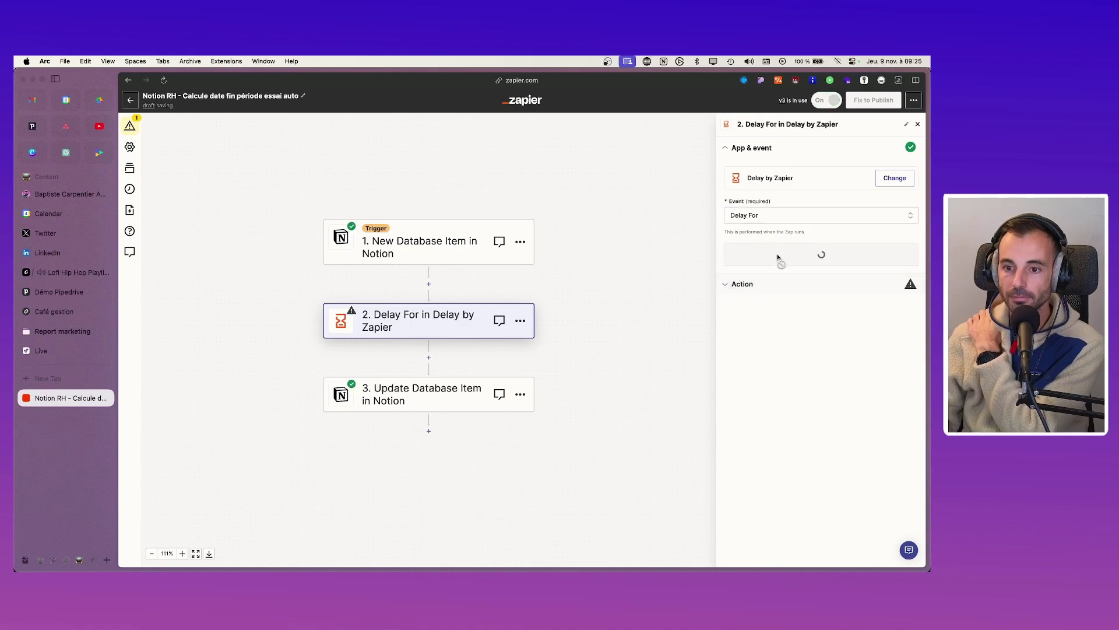
pyautogui.click(771, 206)
pyautogui.click(772, 190)
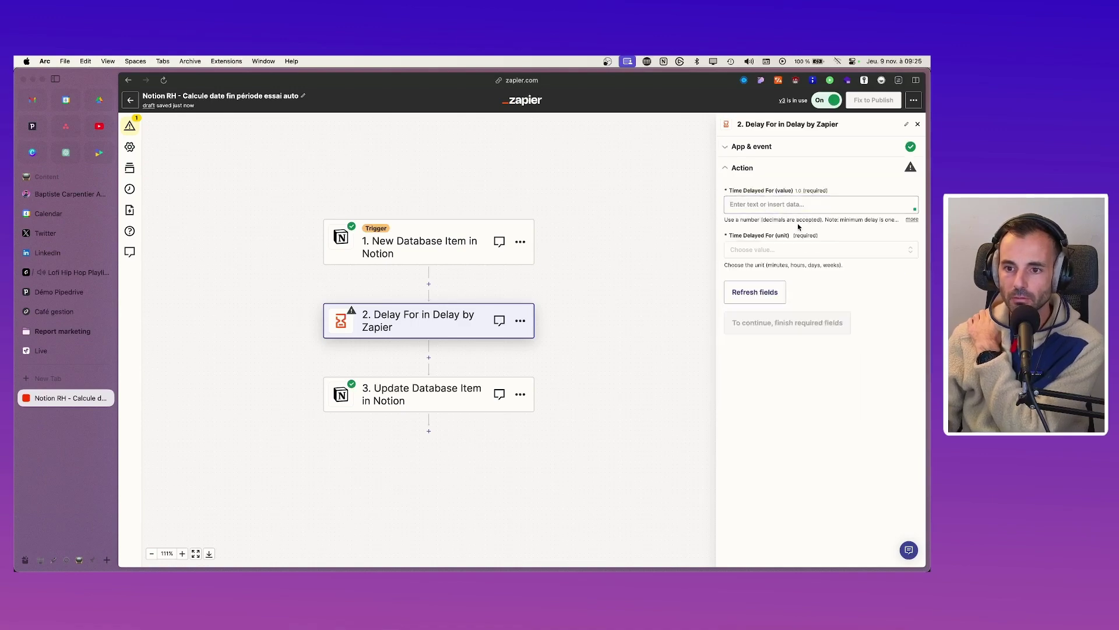
pyautogui.click(801, 254)
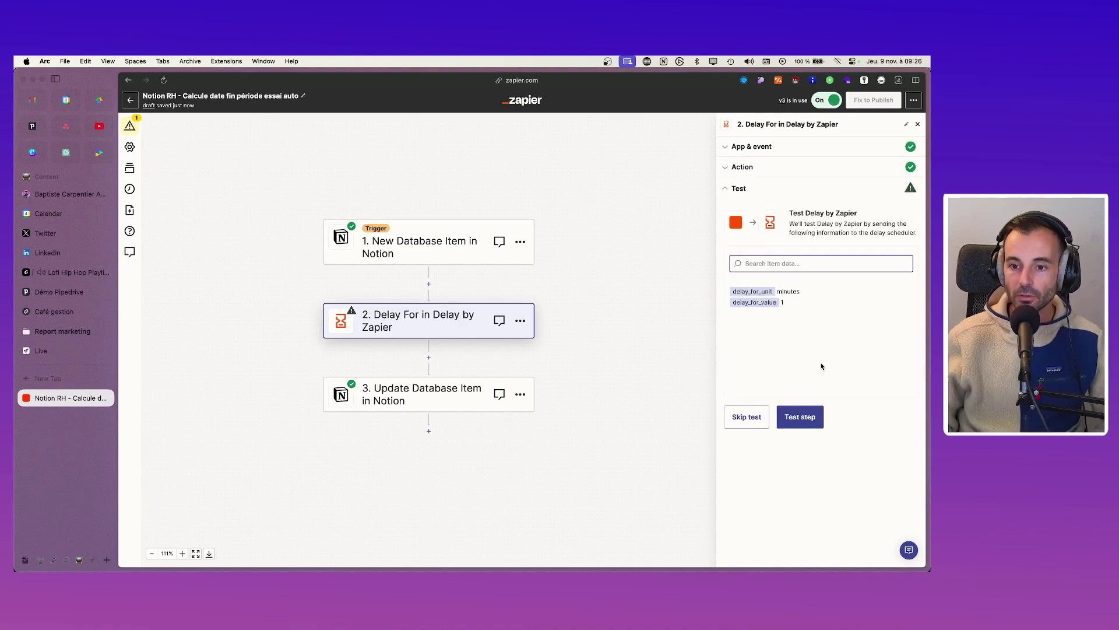
pyautogui.click(799, 418)
pyautogui.click(822, 457)
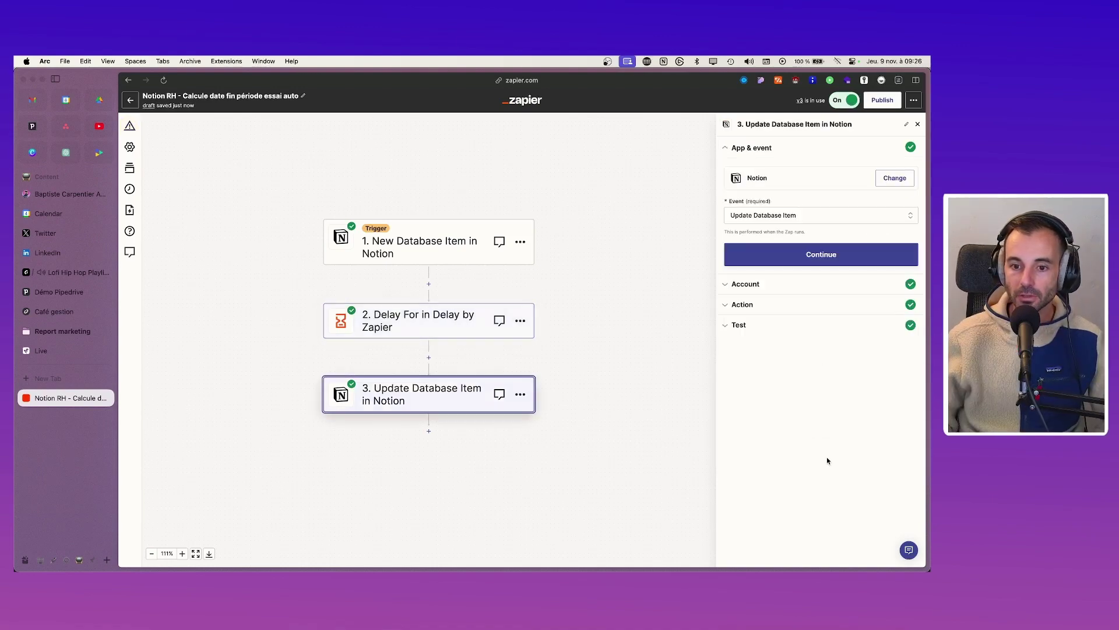
# Step: Publish the zap as a new version with a name beginning "v2 delay pour temps de finir de saisir"
pyautogui.click(882, 100)
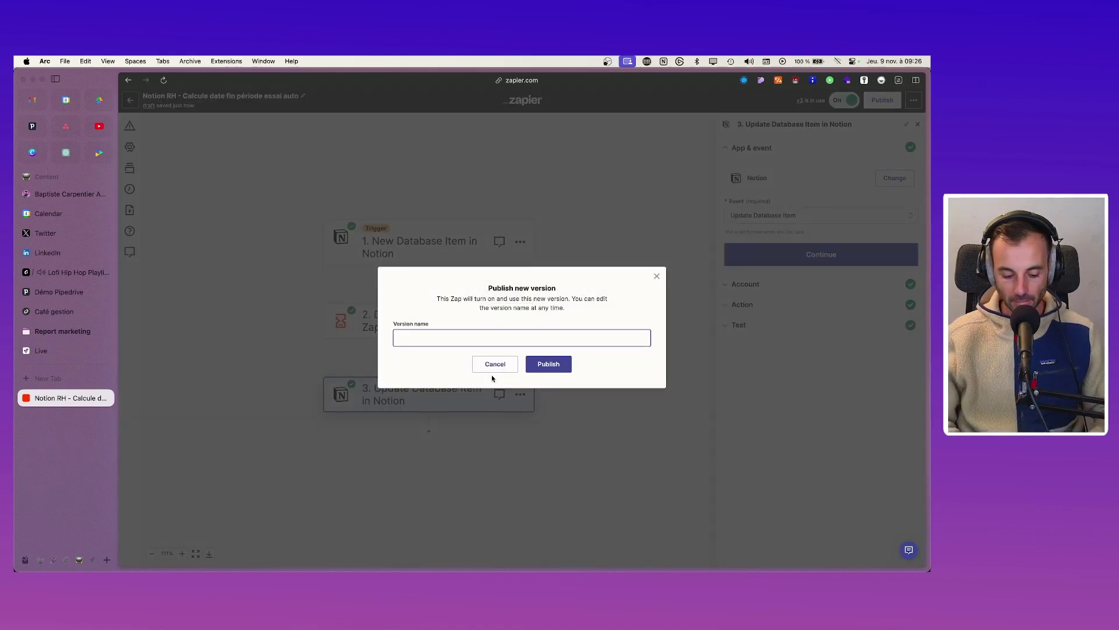
pyautogui.write('v2 d')
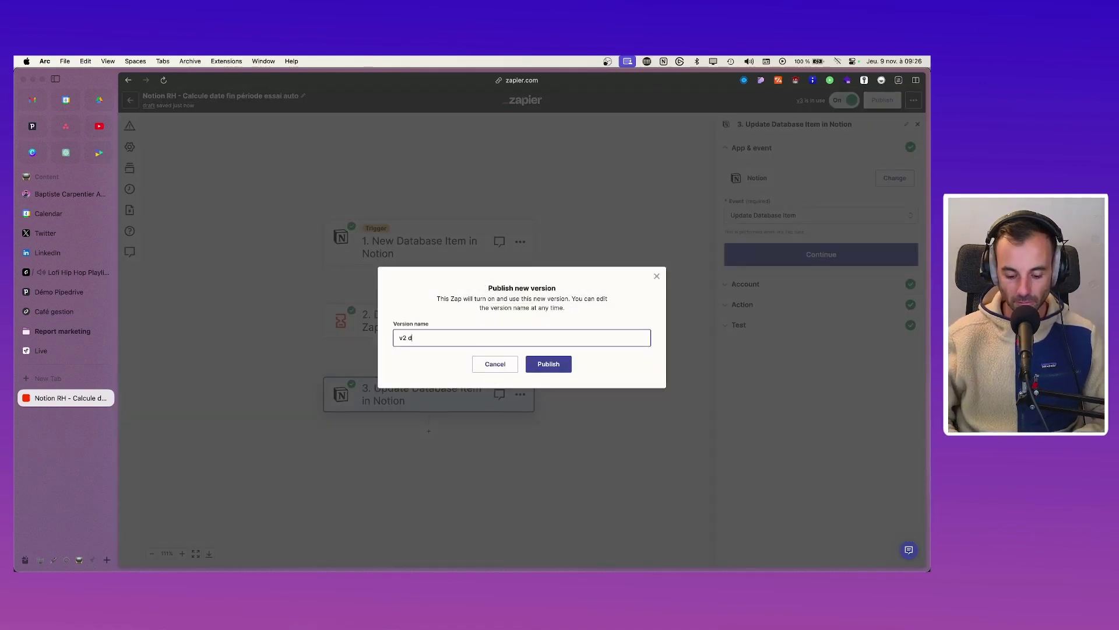
pyautogui.write('elay pout')
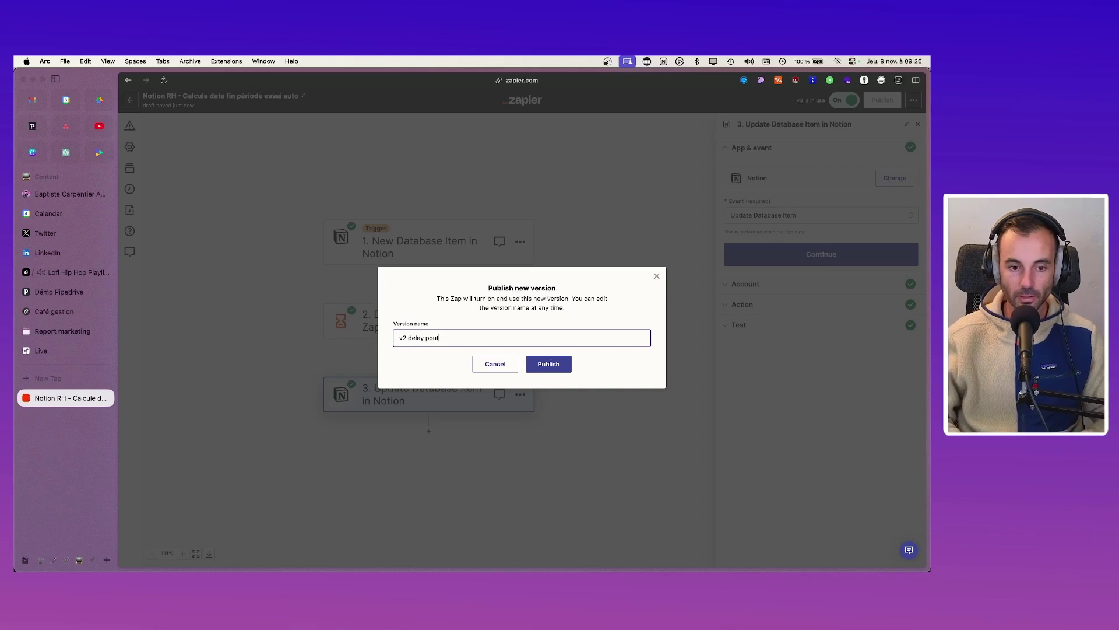
pyautogui.press('BackSpace')
pyautogui.write('r temps de fi')
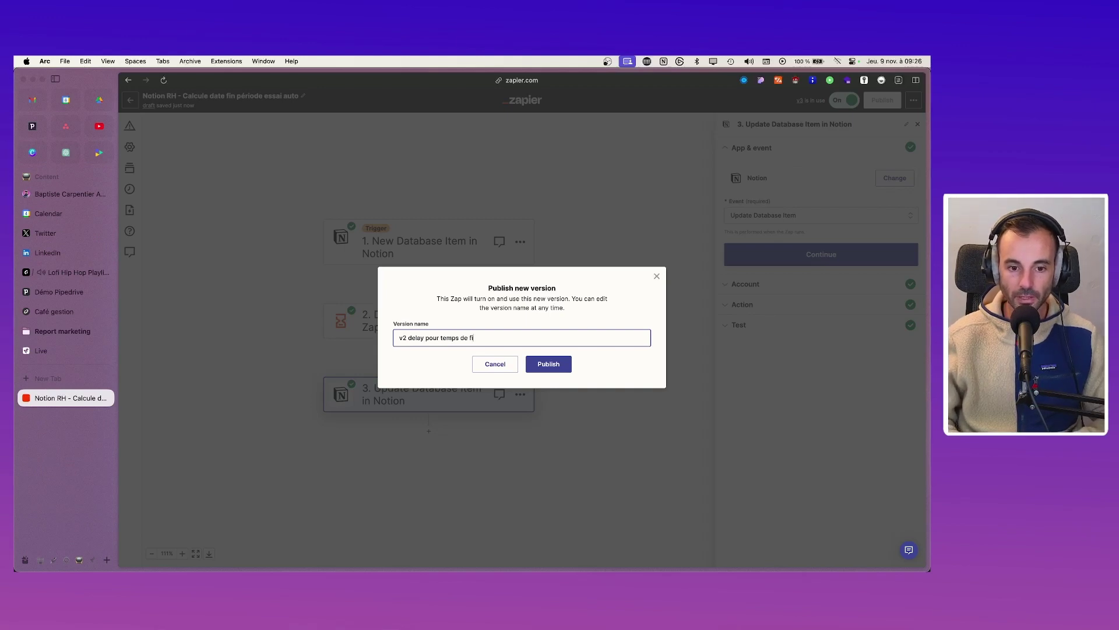
pyautogui.write('nir de saisir la lo')
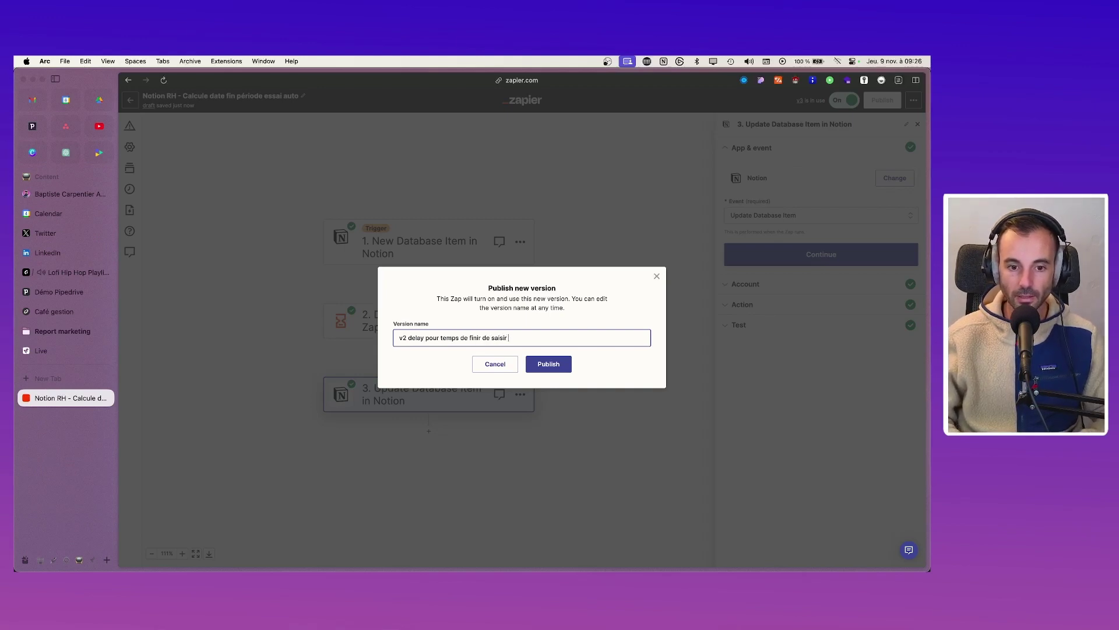
pyautogui.click(555, 358)
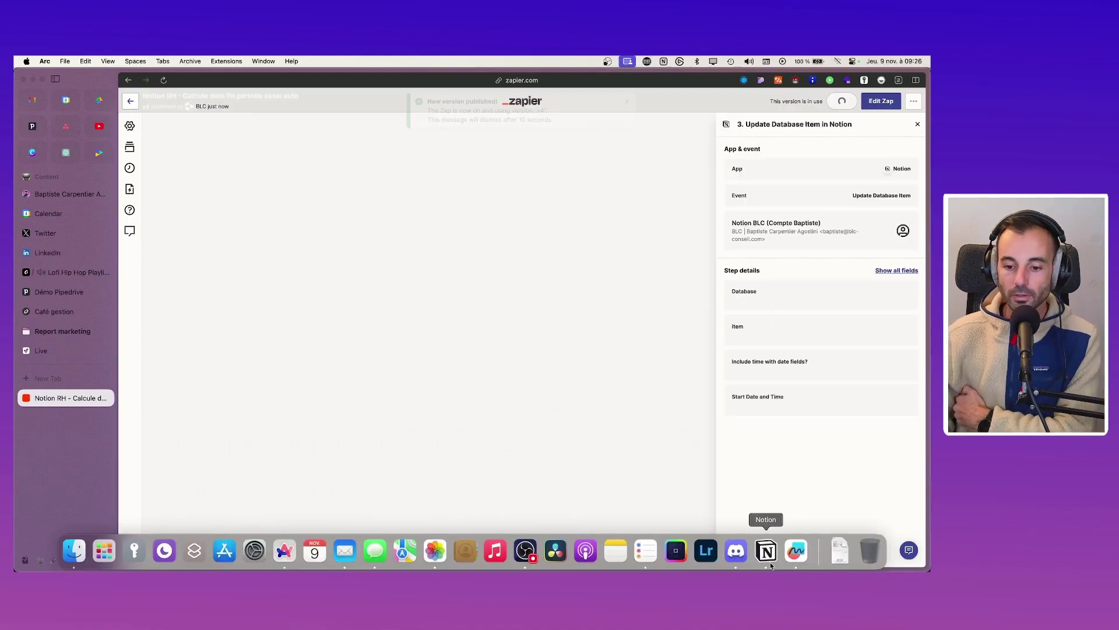
# Step: Switch to Notion and add an empty row to the Collaborateurs table
pyautogui.click(766, 553)
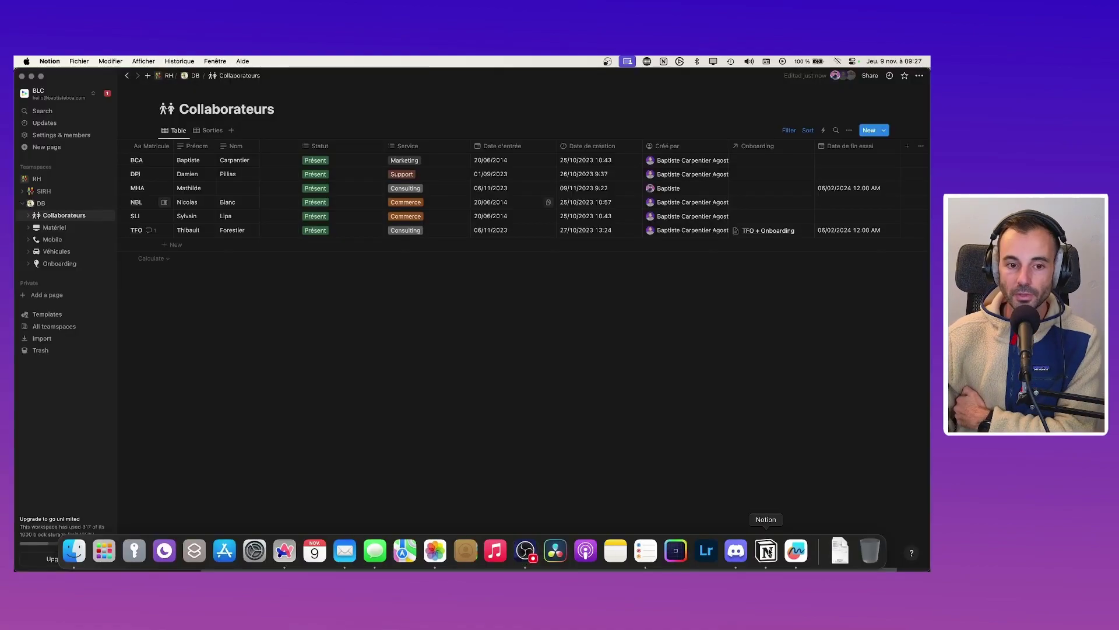
pyautogui.click(168, 248)
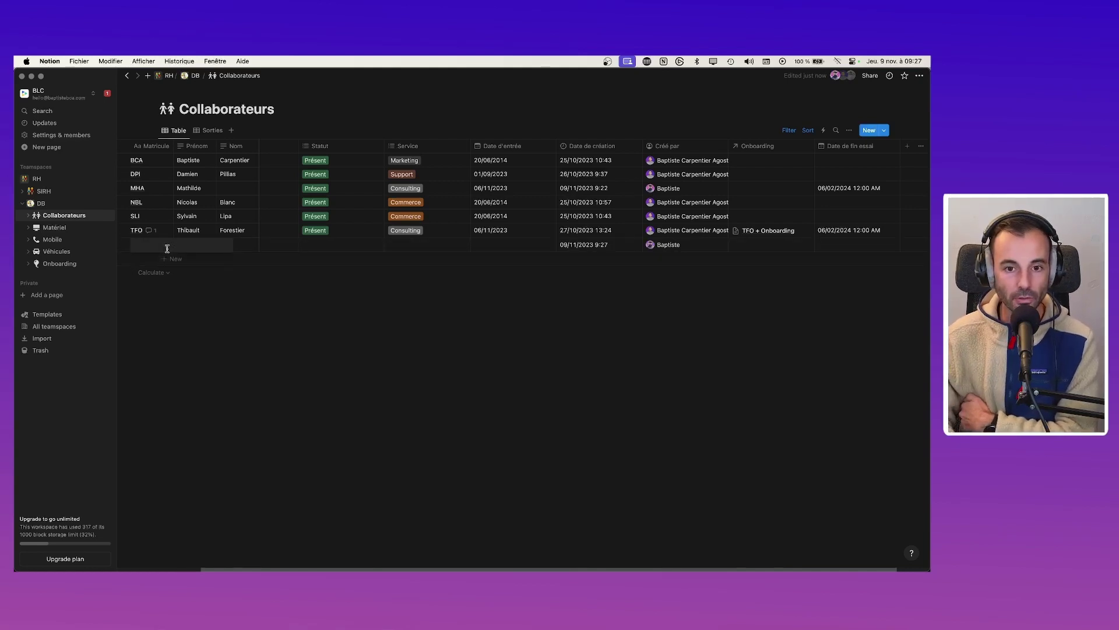
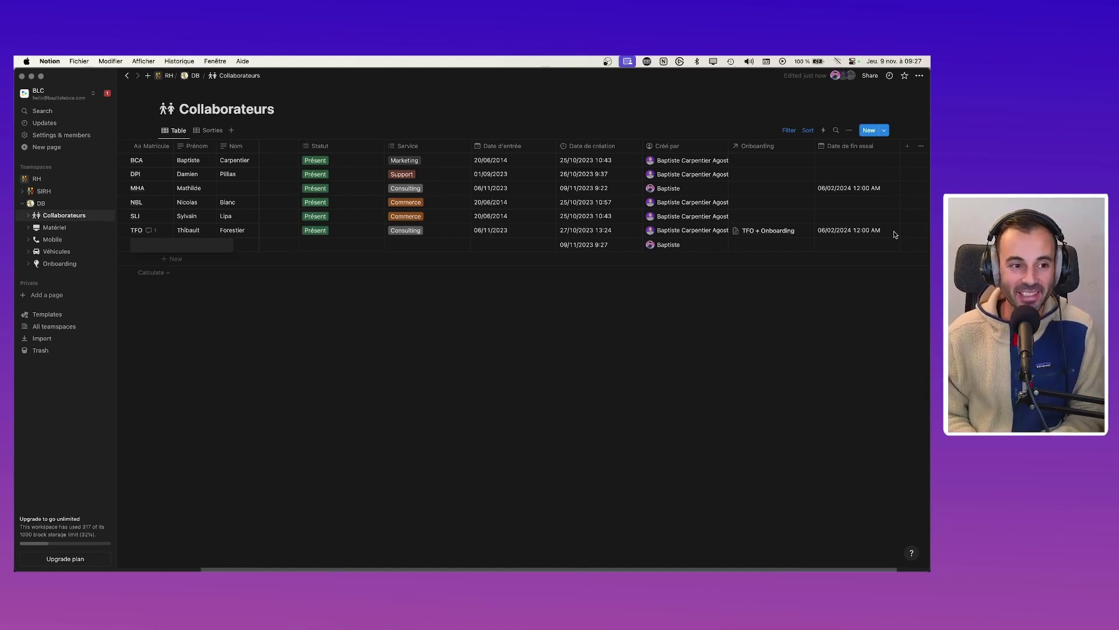
# Step: Fill in the new Collaborateurs row with Matricule "TRI", Prénom "Prénom" and Nom "Nom"
pyautogui.write('TRI')
pyautogui.press('Tab')
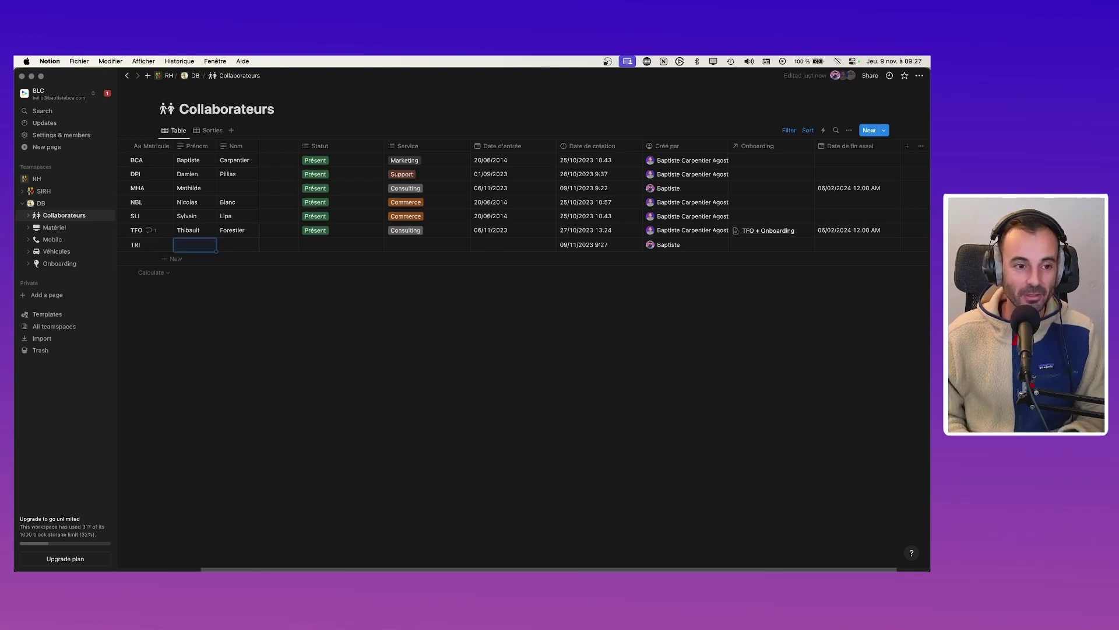
pyautogui.write('Pi')
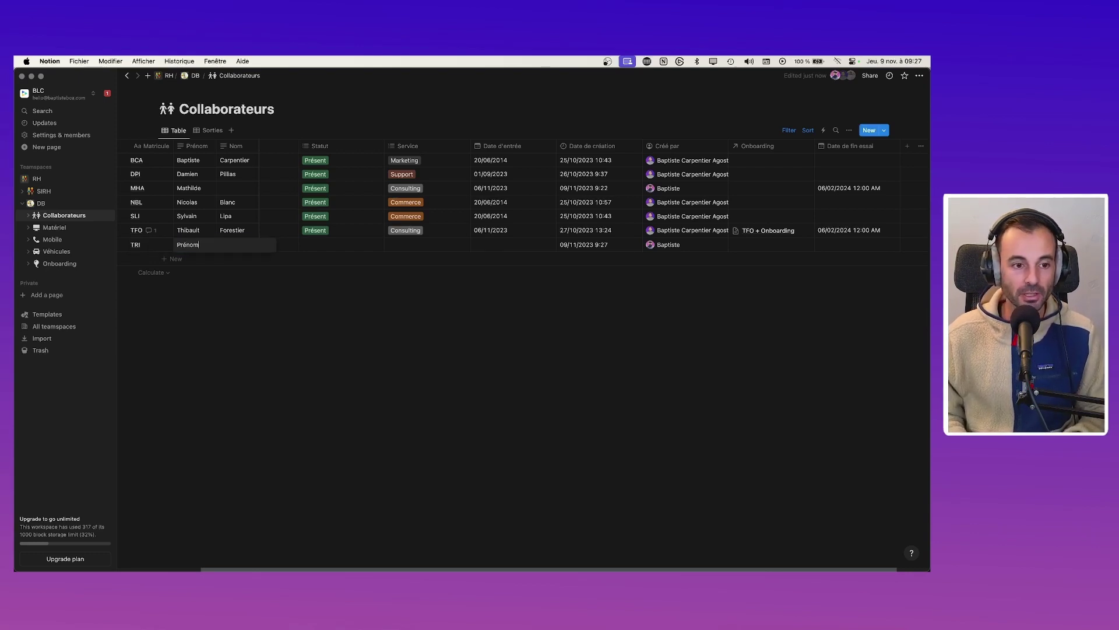
pyautogui.press('Tab')
pyautogui.write('Nom')
# Step: Set the TRI row's Date d'entrée to 06/11/2023
pyautogui.press('Tab')
pyautogui.press('Tab')
pyautogui.press('Tab')
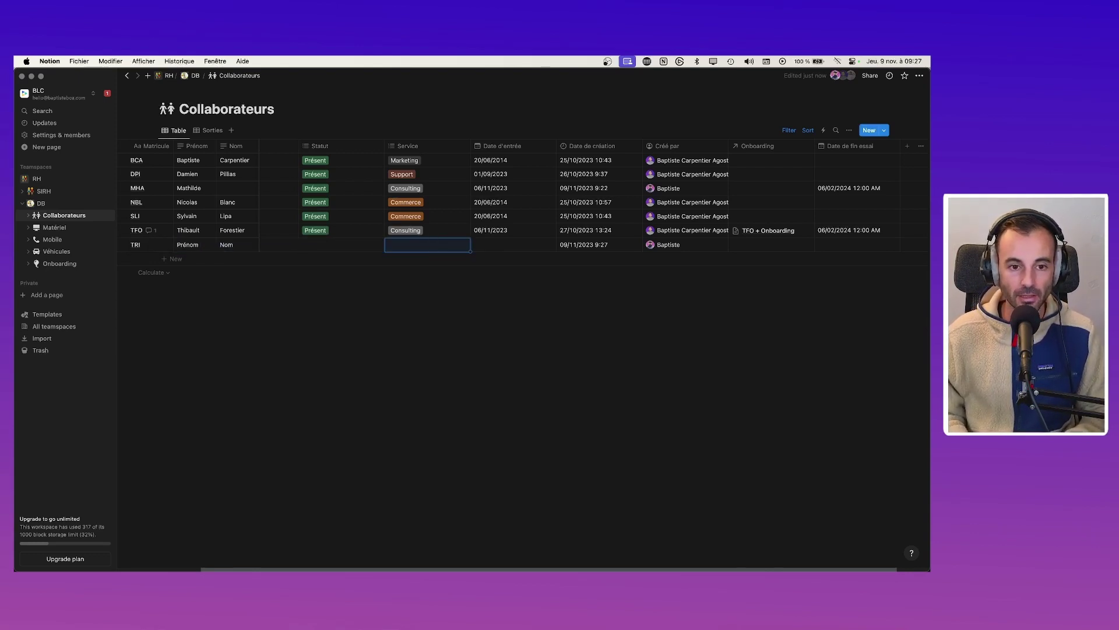
pyautogui.press('Tab')
pyautogui.press('Tab')
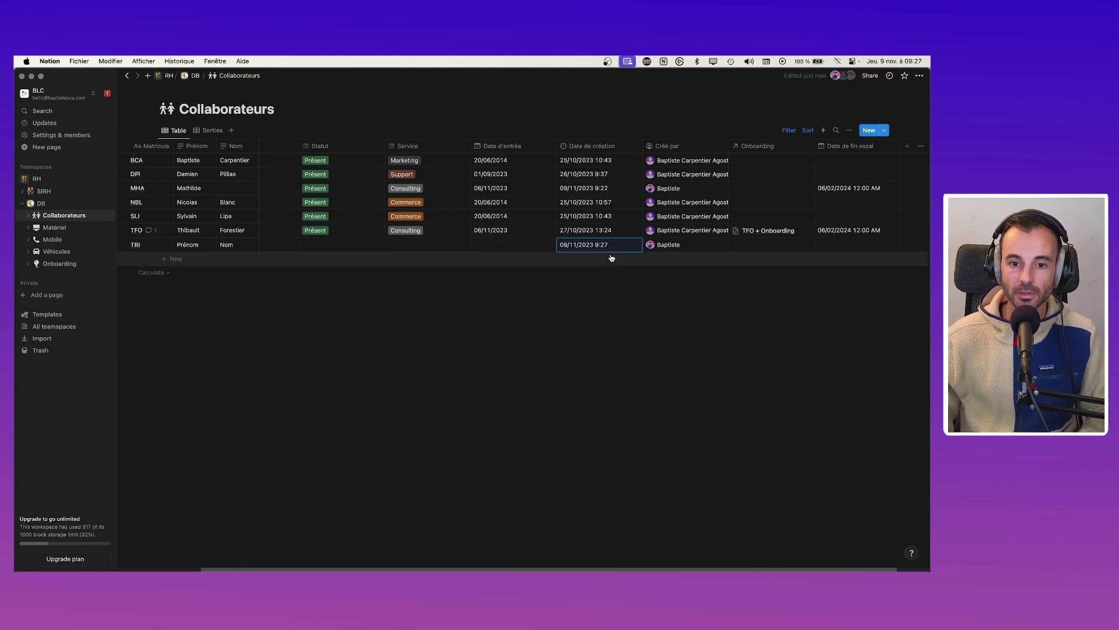
pyautogui.hotkey('shift', 'Tab')
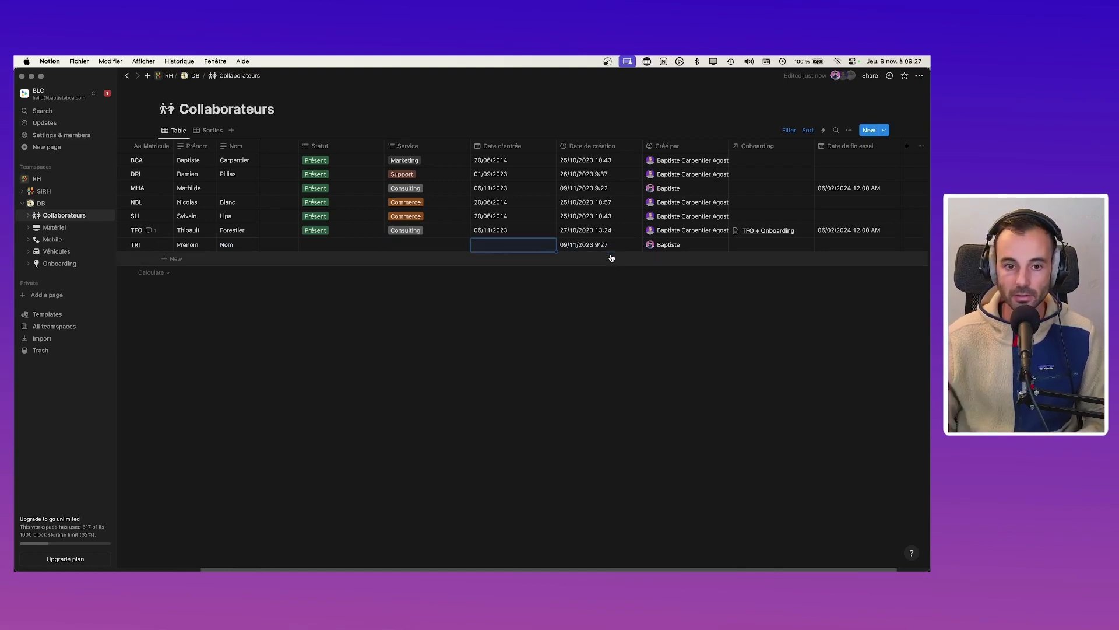
pyautogui.click(516, 248)
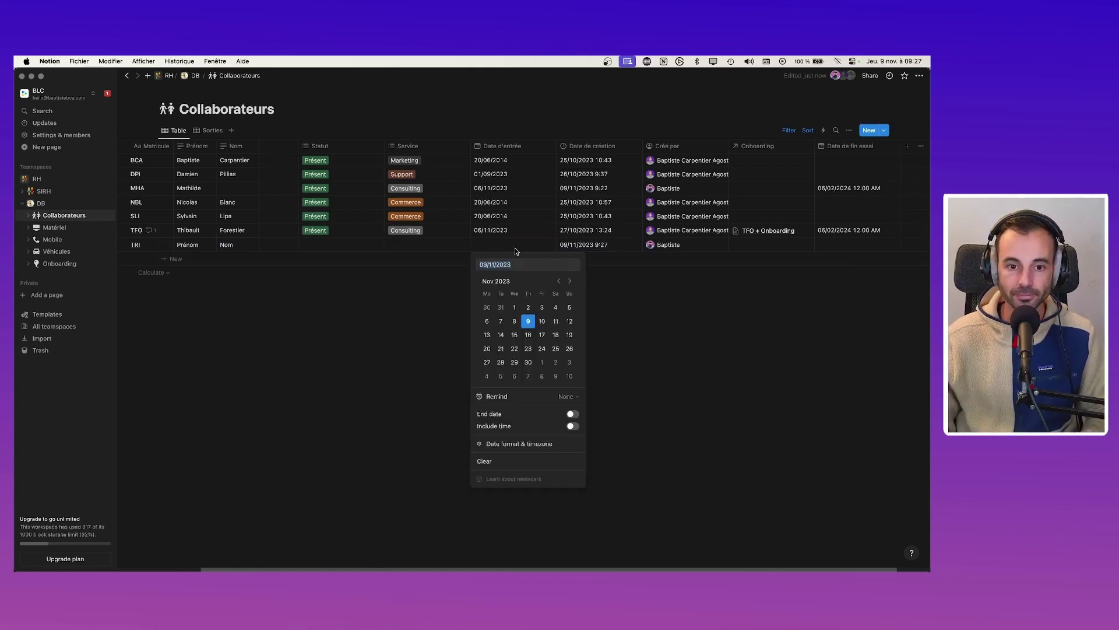
pyautogui.click(488, 321)
pyautogui.click(724, 275)
# Step: Set the TRI row's Date de fin essai to 06/02/2024
pyautogui.click(838, 249)
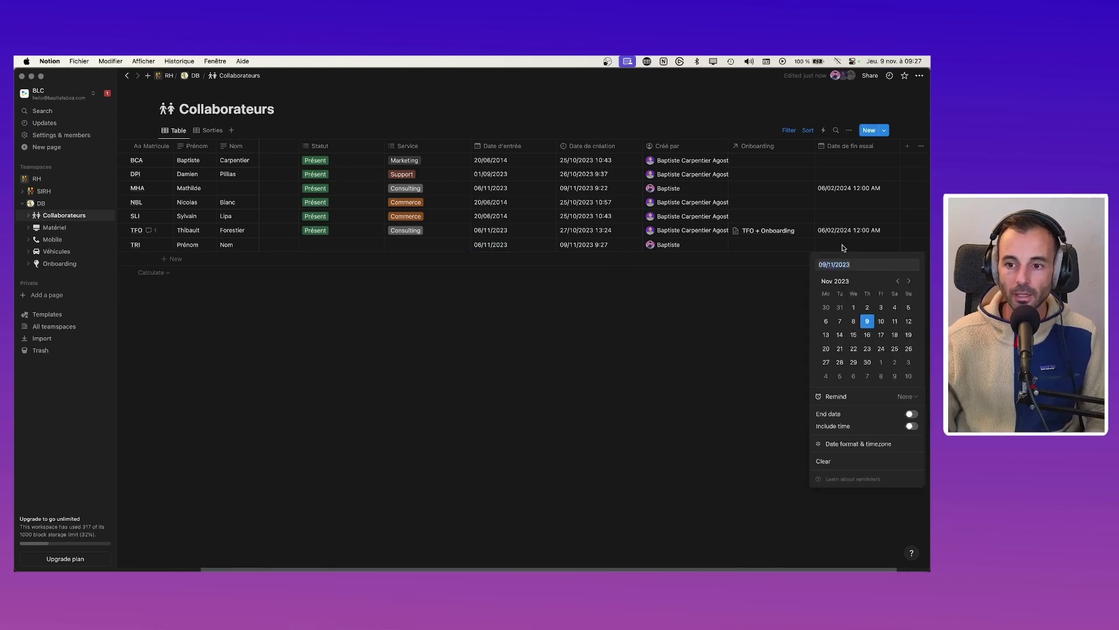
pyautogui.click(826, 321)
pyautogui.click(910, 282)
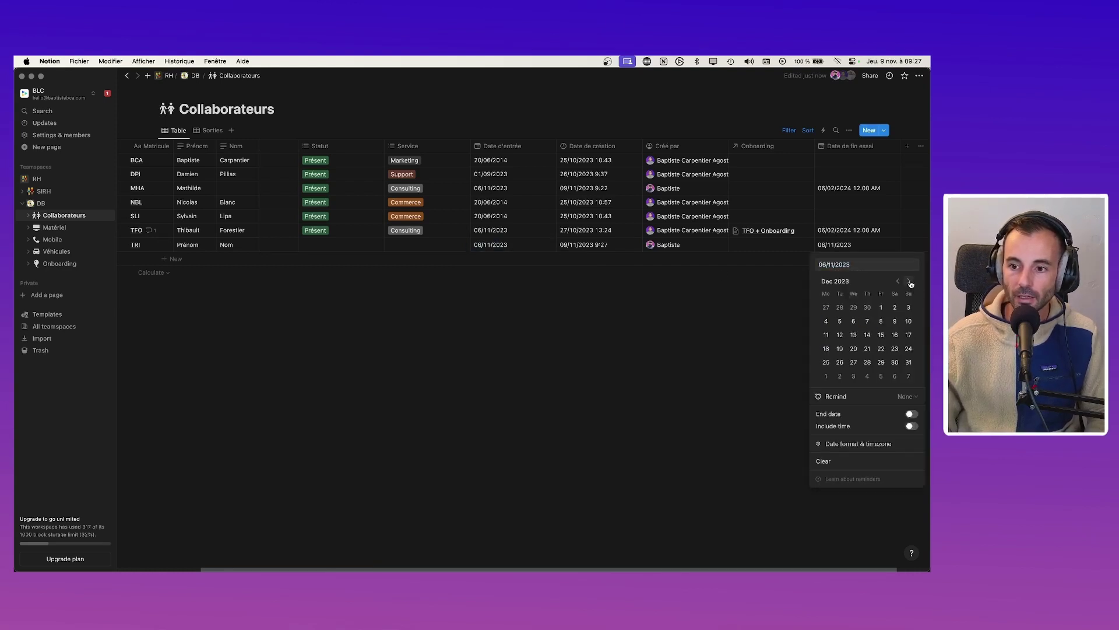
pyautogui.click(910, 282)
pyautogui.click(910, 283)
pyautogui.click(840, 321)
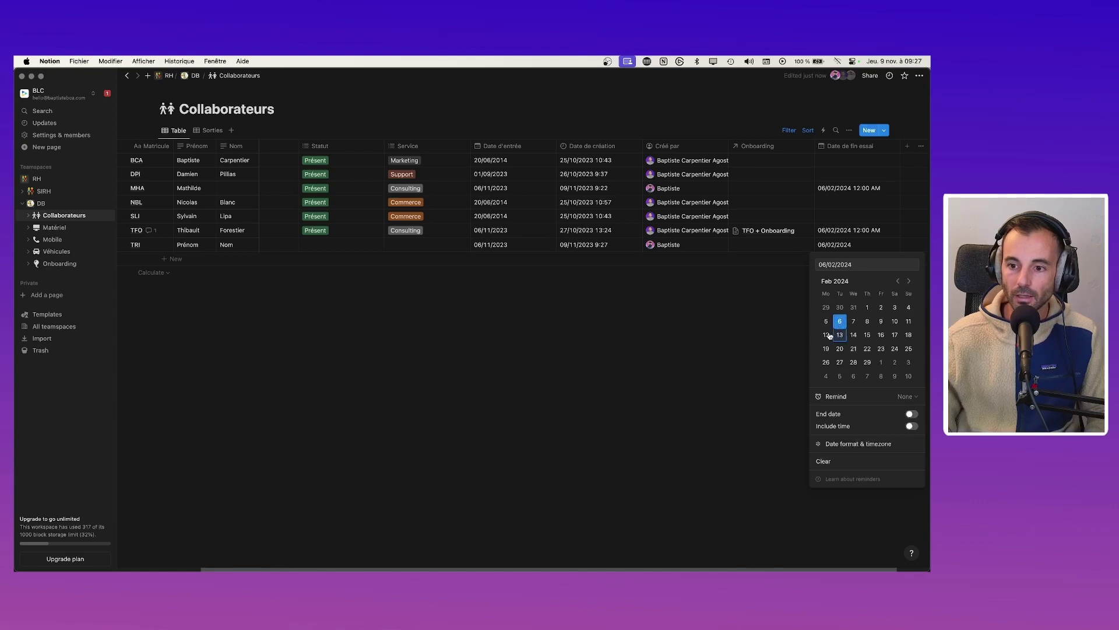
pyautogui.click(696, 363)
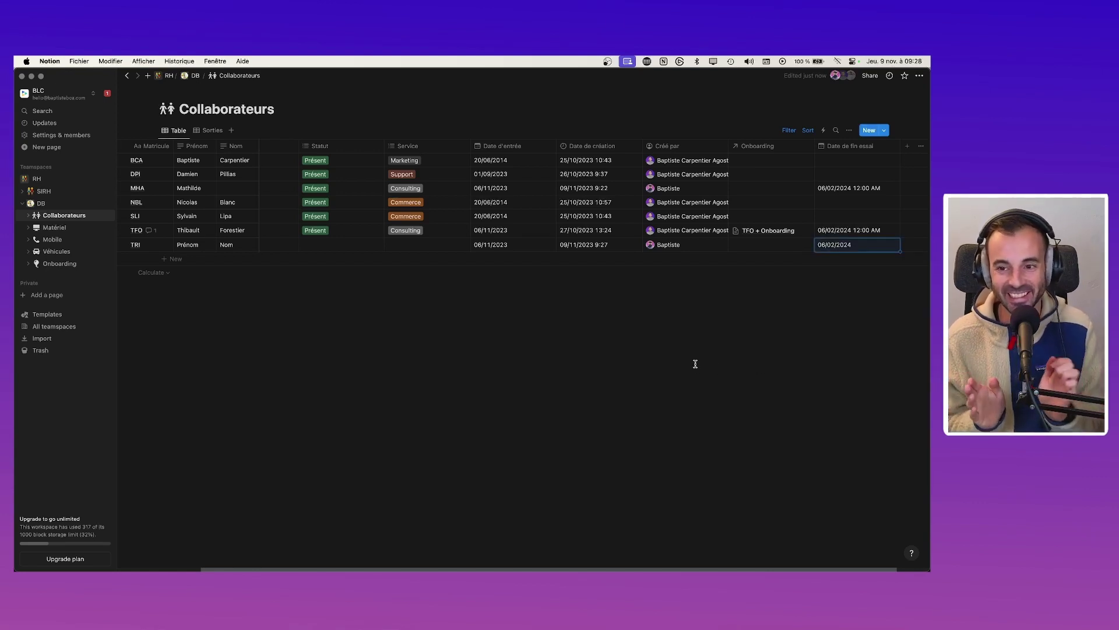
pyautogui.press('Escape')
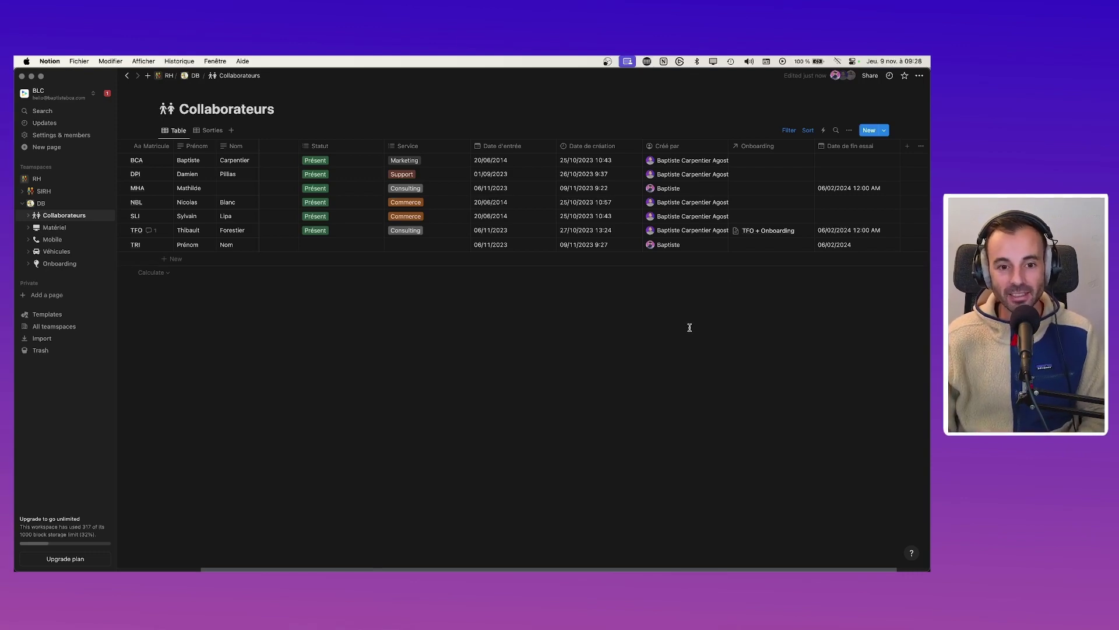
# Step: Switch to Zapier in the browser and leave the open zap for the overview of all zaps
pyautogui.press('super+Tab')
pyautogui.press('super+Tab')
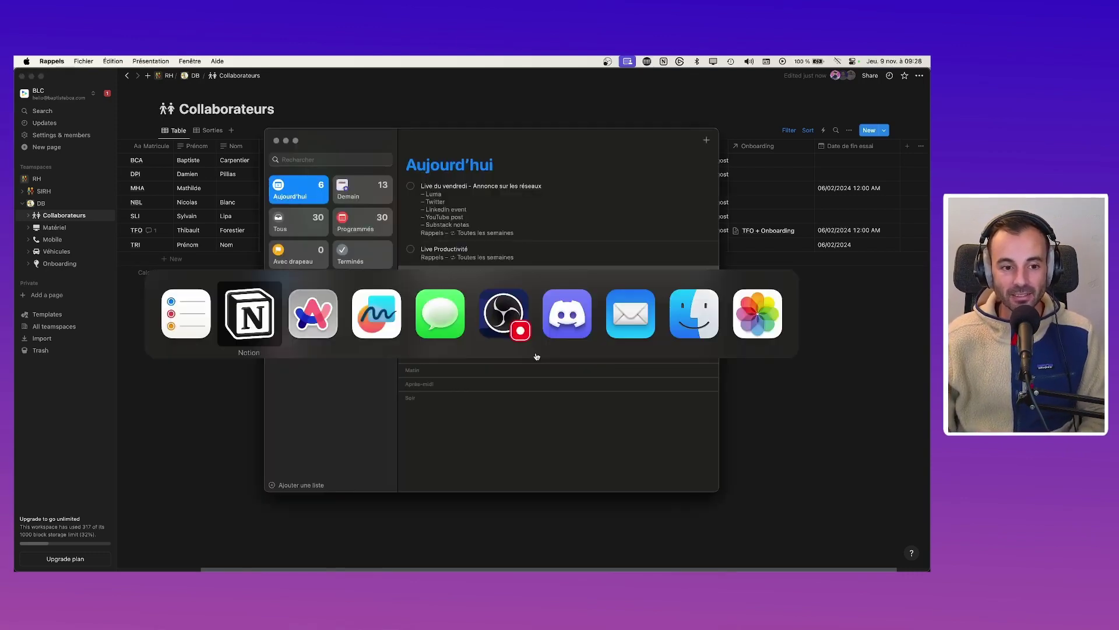
pyautogui.press('super+Tab')
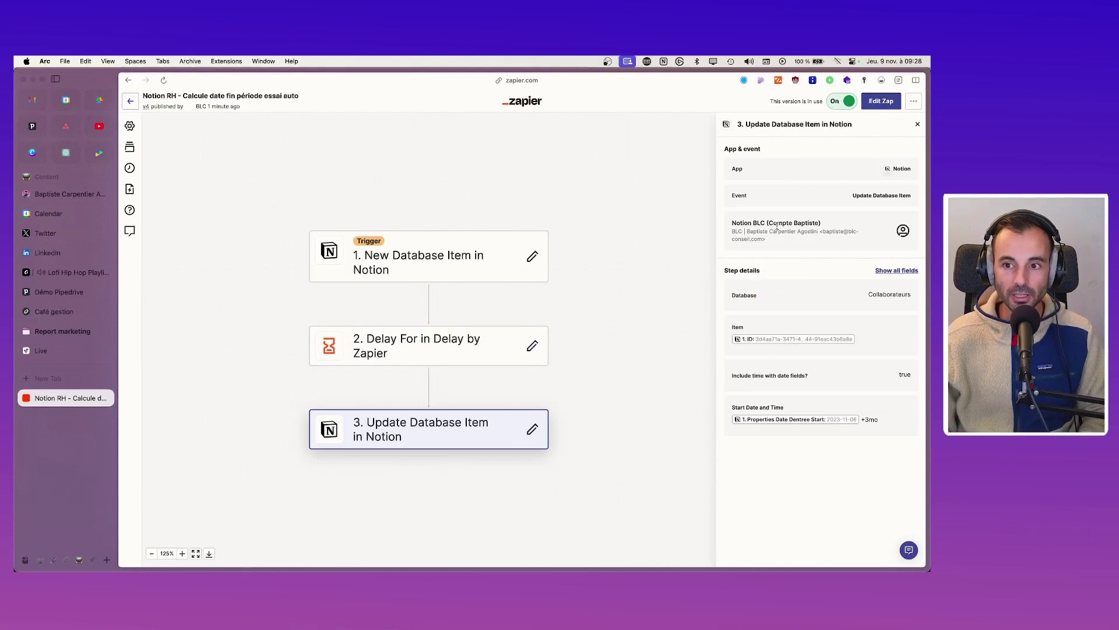
pyautogui.press('super+Tab')
pyautogui.press('super+Tab')
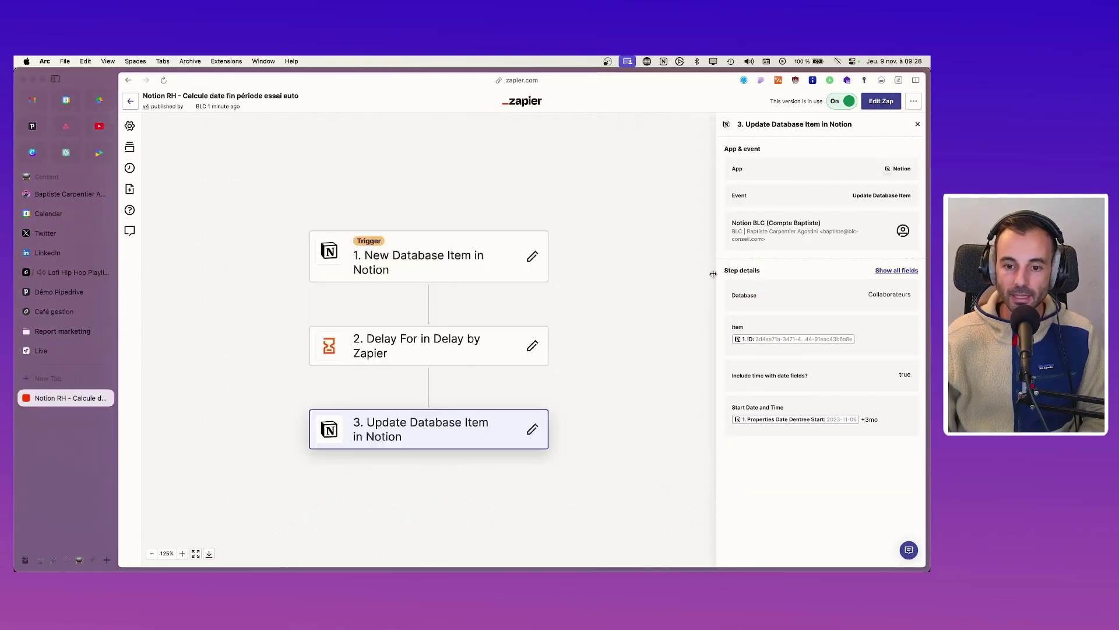
pyautogui.press('super+Tab')
pyautogui.press('super+Tab')
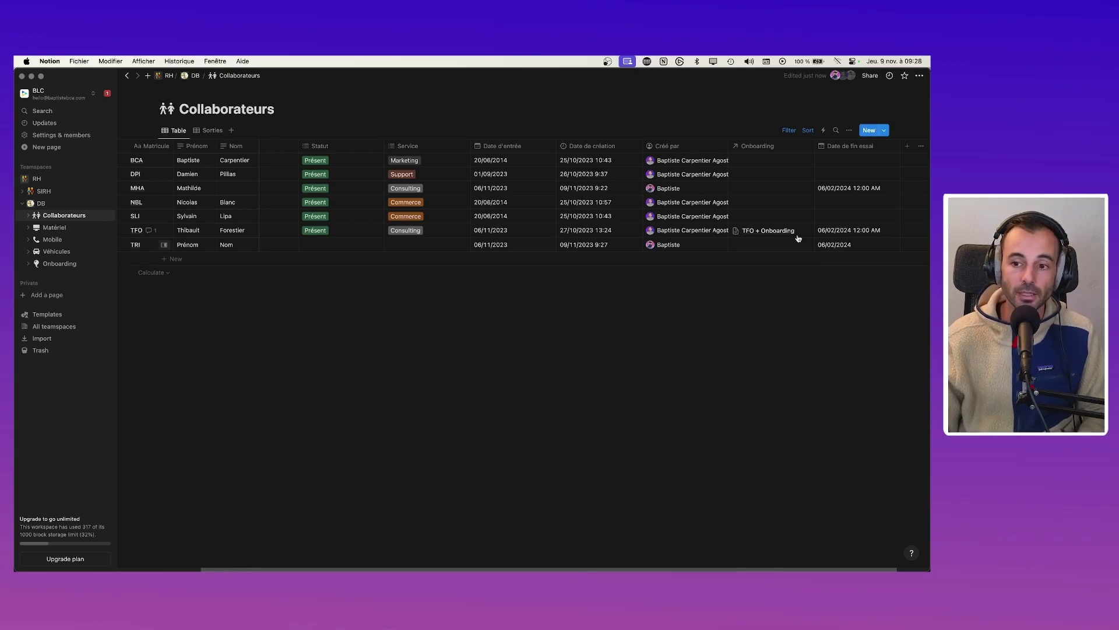
pyautogui.press('super+Tab')
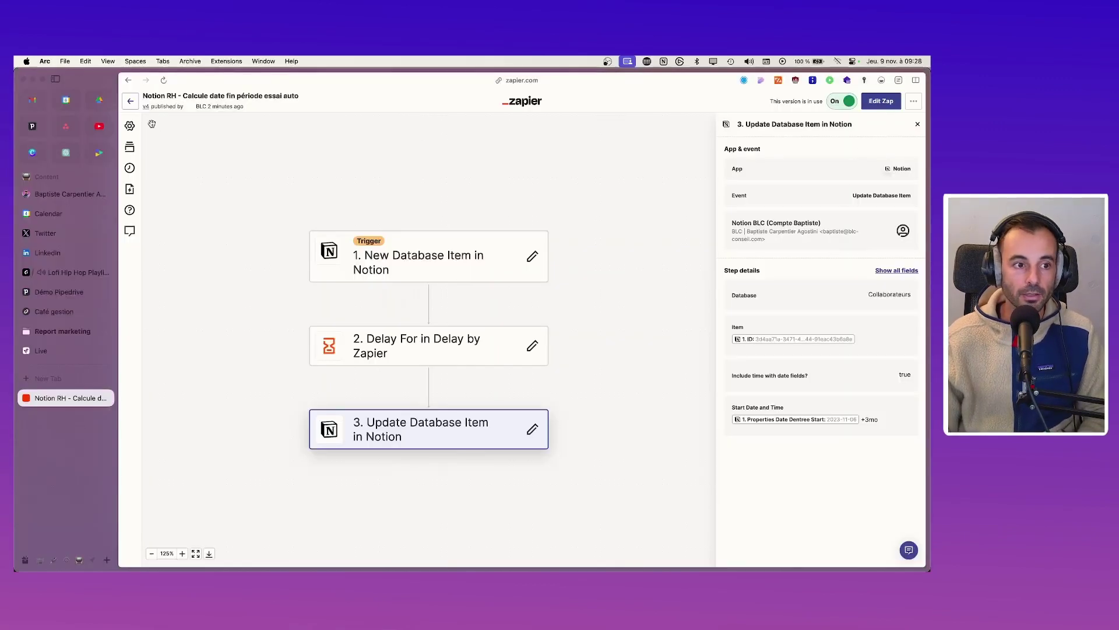
pyautogui.click(914, 103)
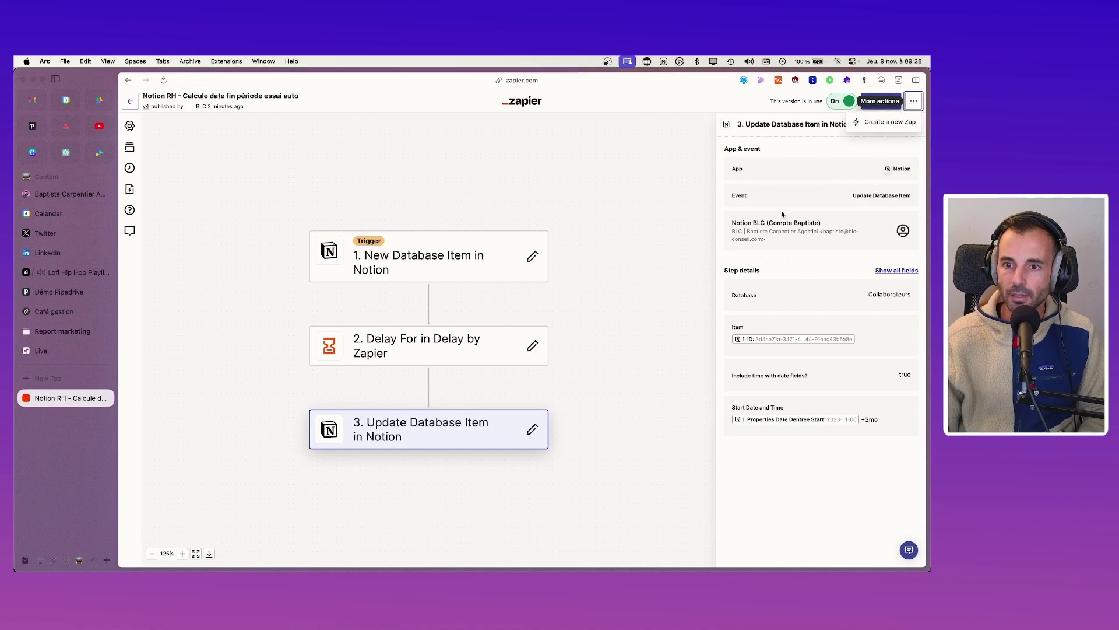
pyautogui.click(130, 101)
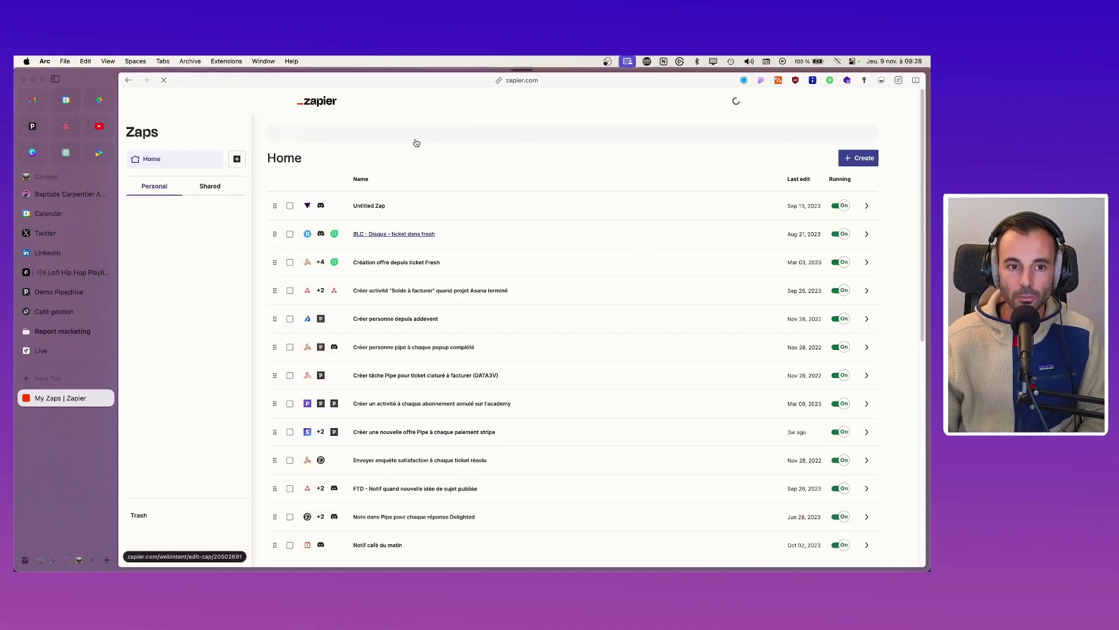
# Step: Search the zaps for "notion", briefly open "Notion RH - Calcule date fin période essai auto" and return to the results
pyautogui.click(415, 134)
pyautogui.write('notion')
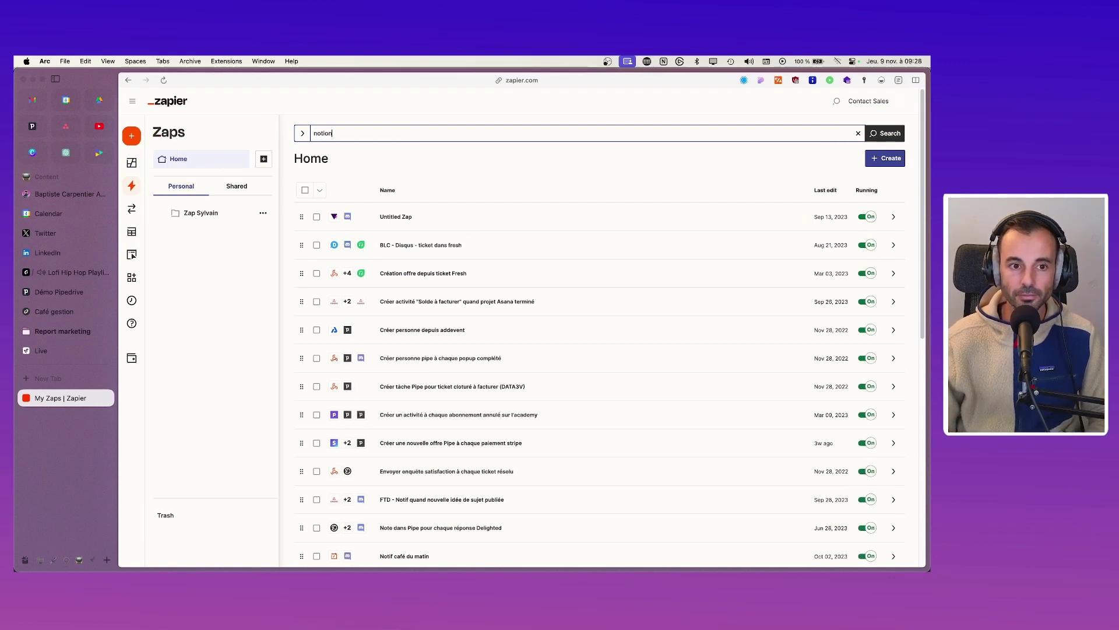
pyautogui.press('Return')
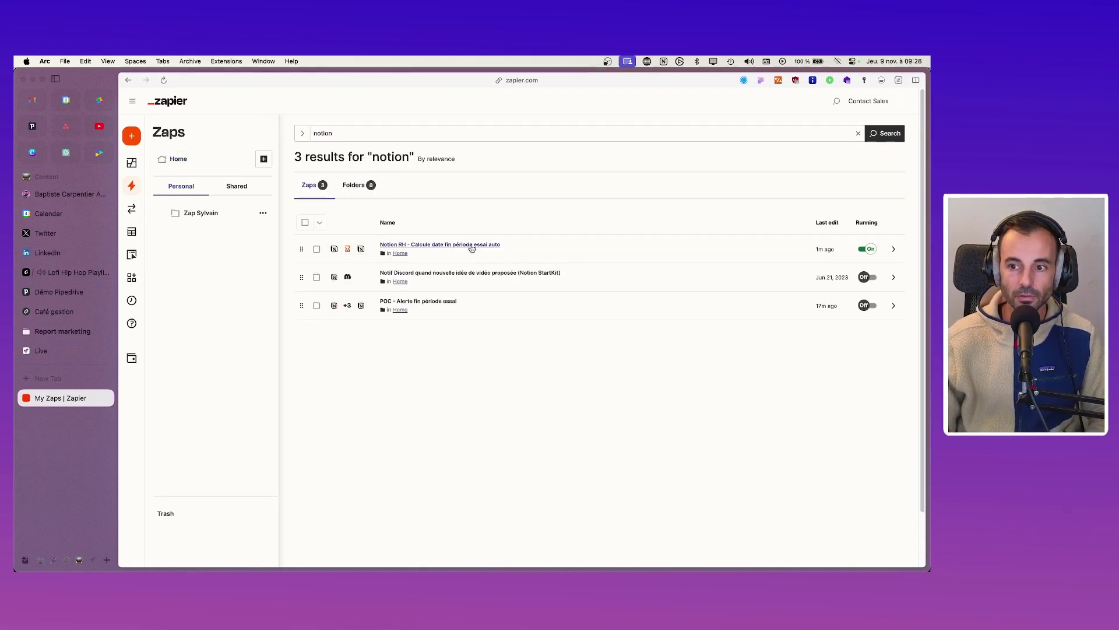
pyautogui.click(488, 247)
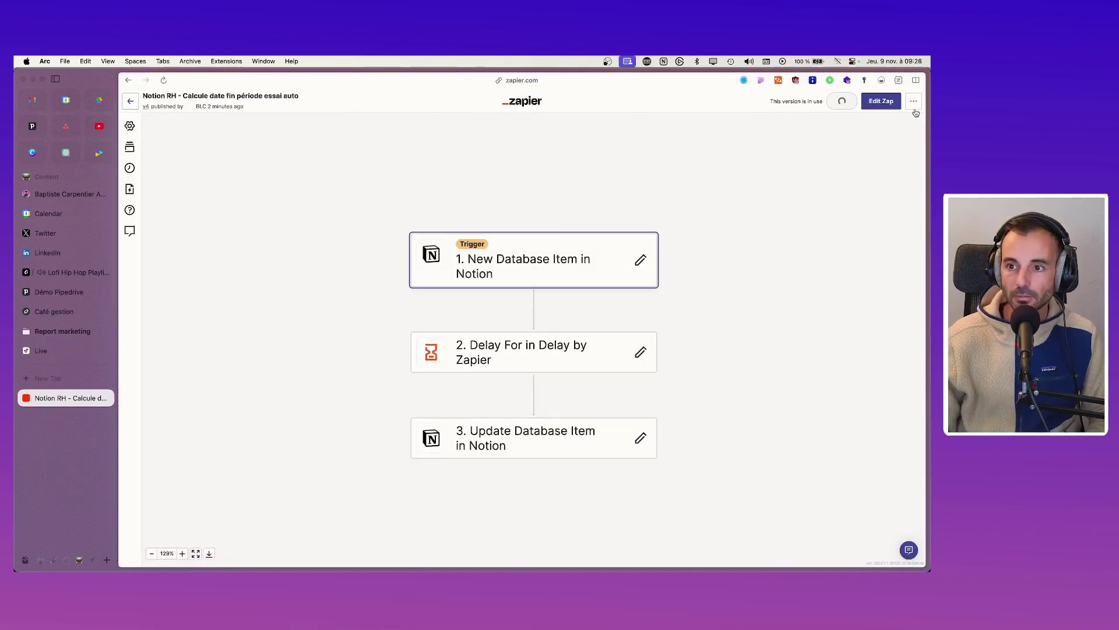
pyautogui.press('super+[')
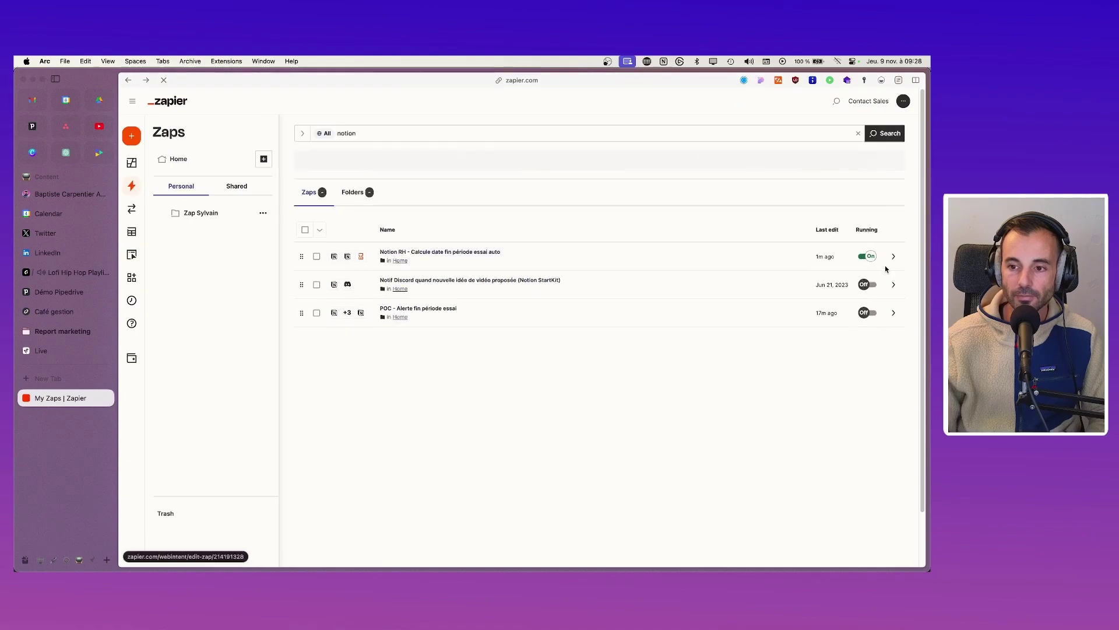
# Step: Run the zap "Notion RH - Calcule date fin période essai auto" manually from its details and dismiss the run dialog
pyautogui.click(893, 251)
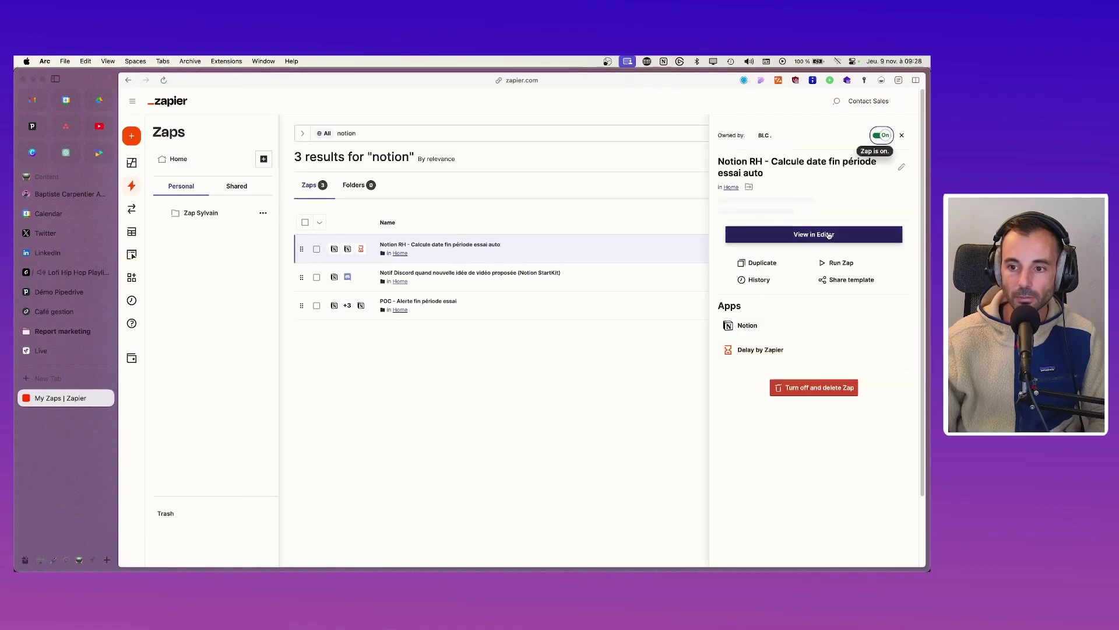
pyautogui.click(833, 268)
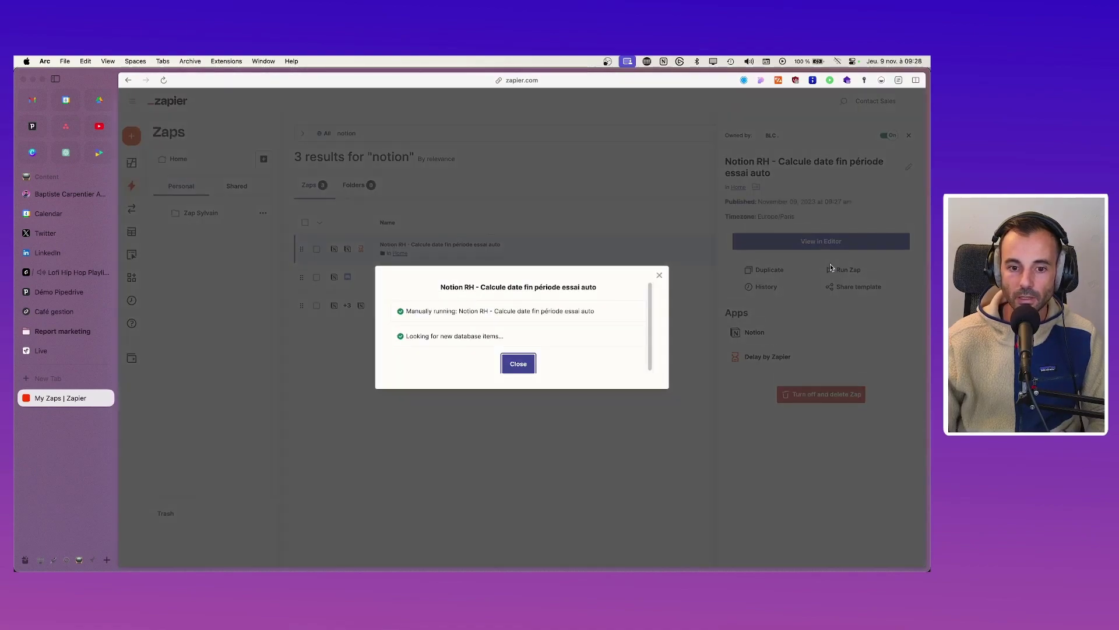
pyautogui.press('super+Tab')
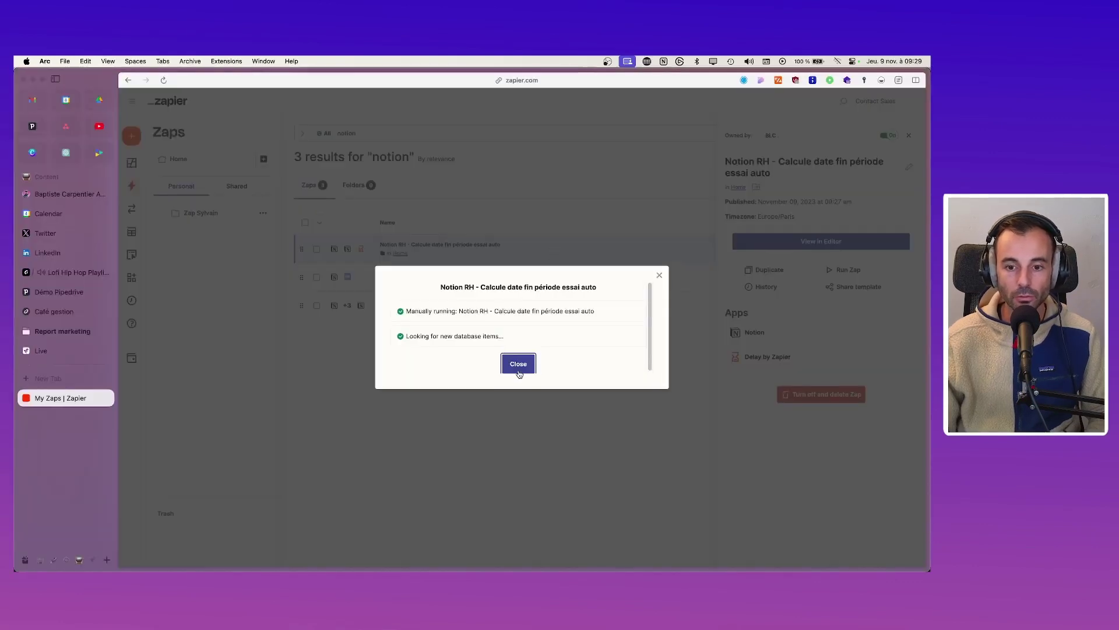
pyautogui.click(519, 369)
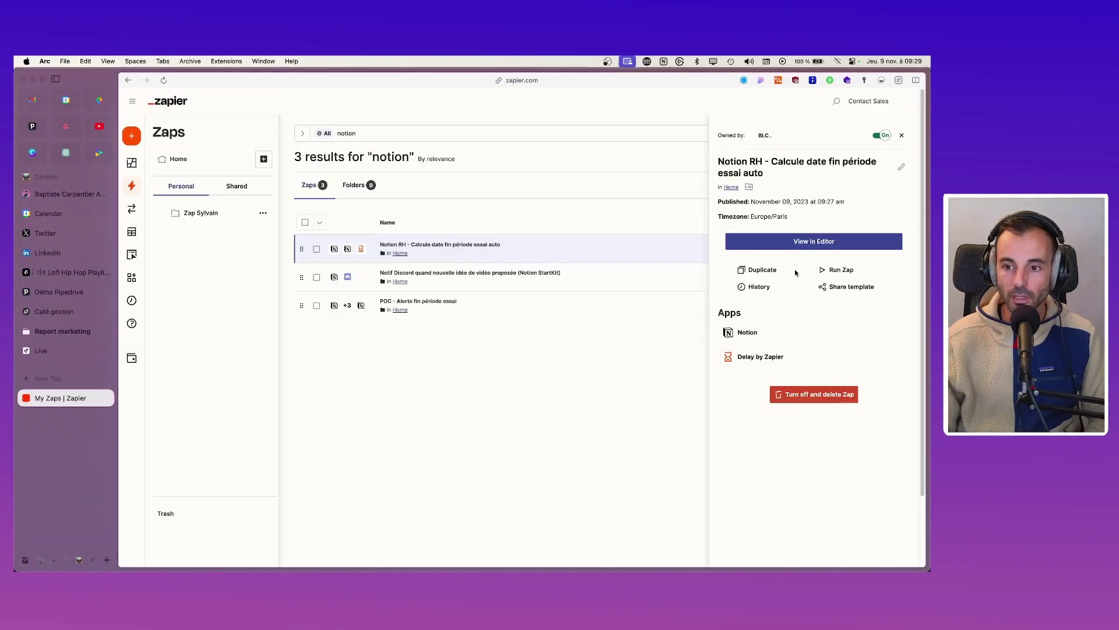
# Step: Open the zap for editing and insert a Filter step between the Delay For and Update Database Item steps
pyautogui.click(814, 240)
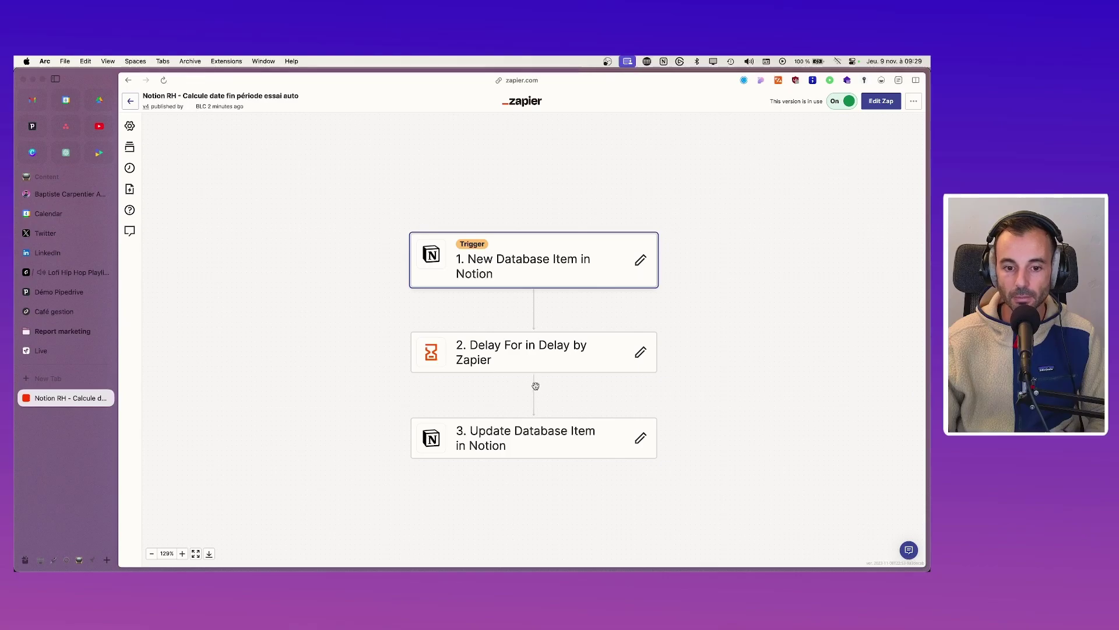
pyautogui.click(874, 106)
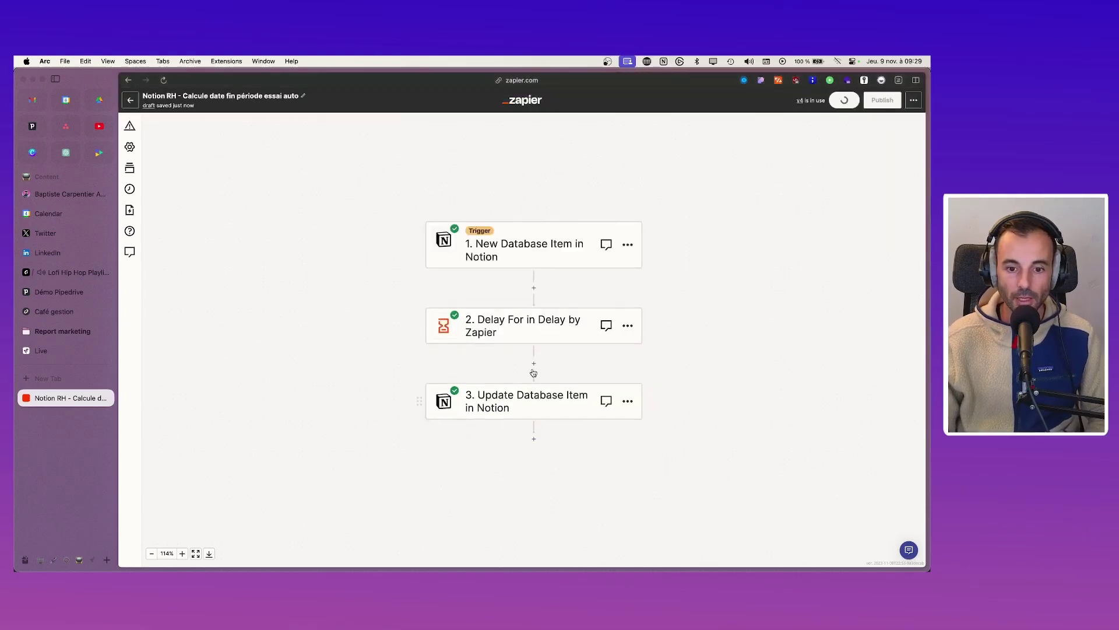
pyautogui.click(533, 369)
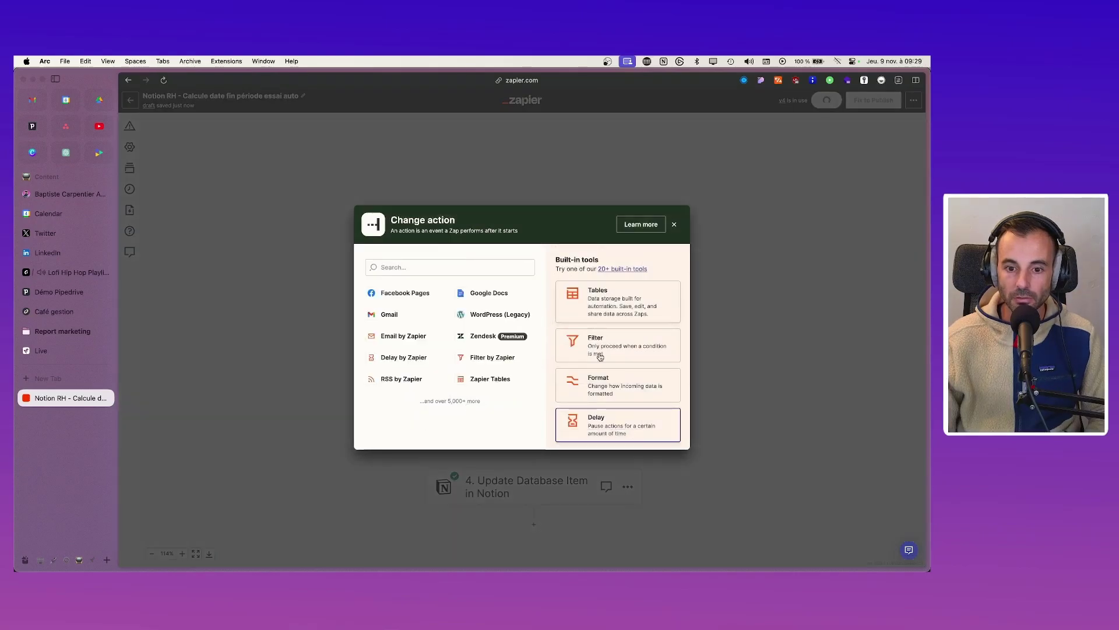
pyautogui.click(600, 357)
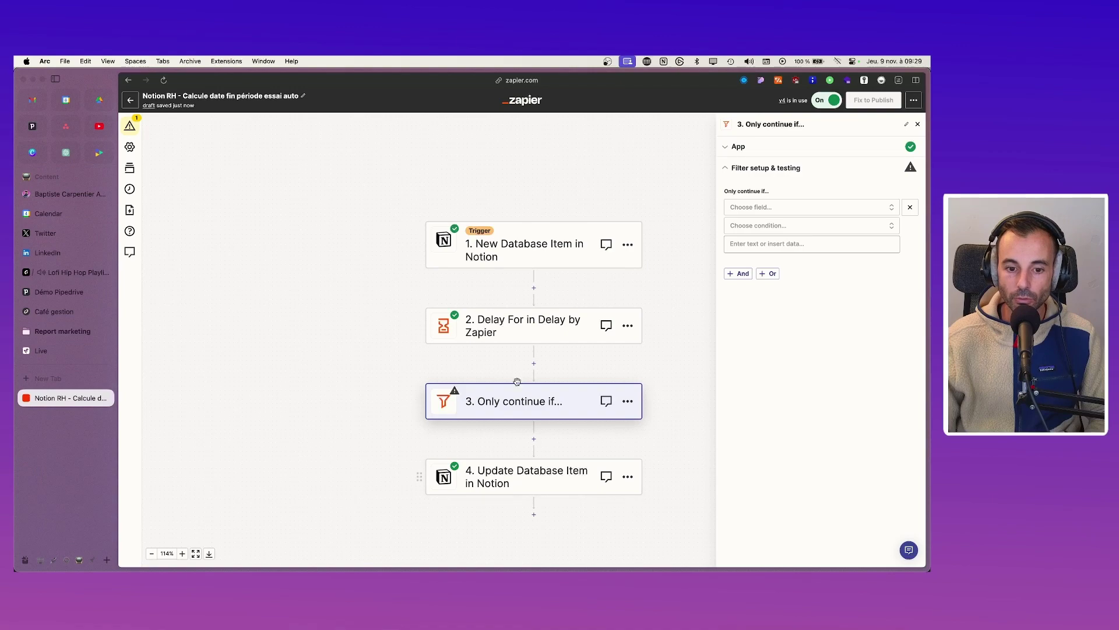
pyautogui.click(791, 208)
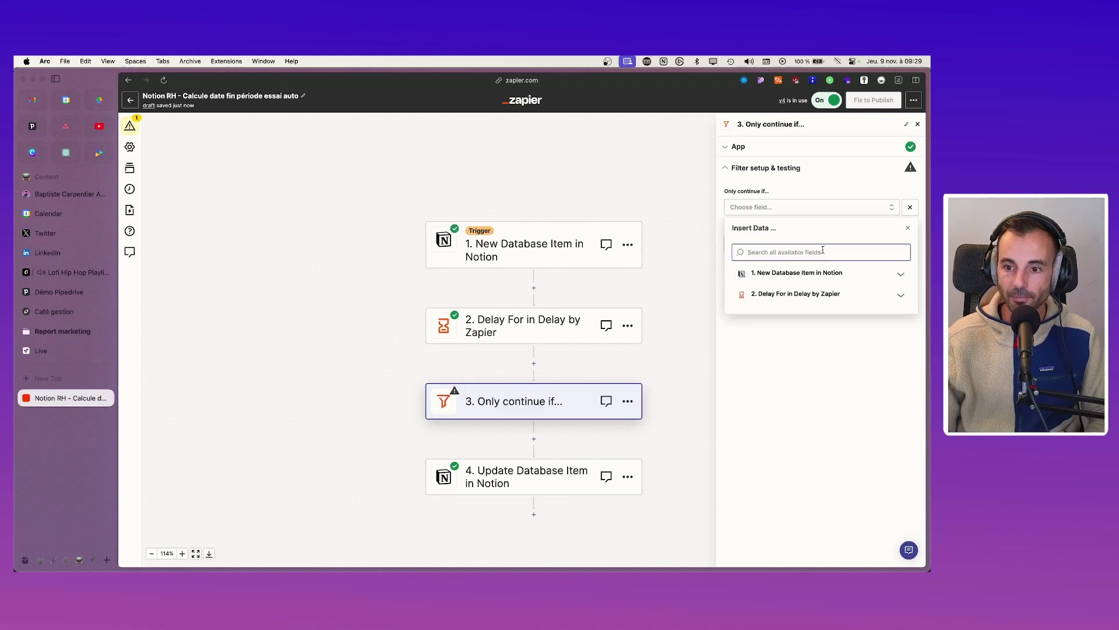
pyautogui.click(846, 275)
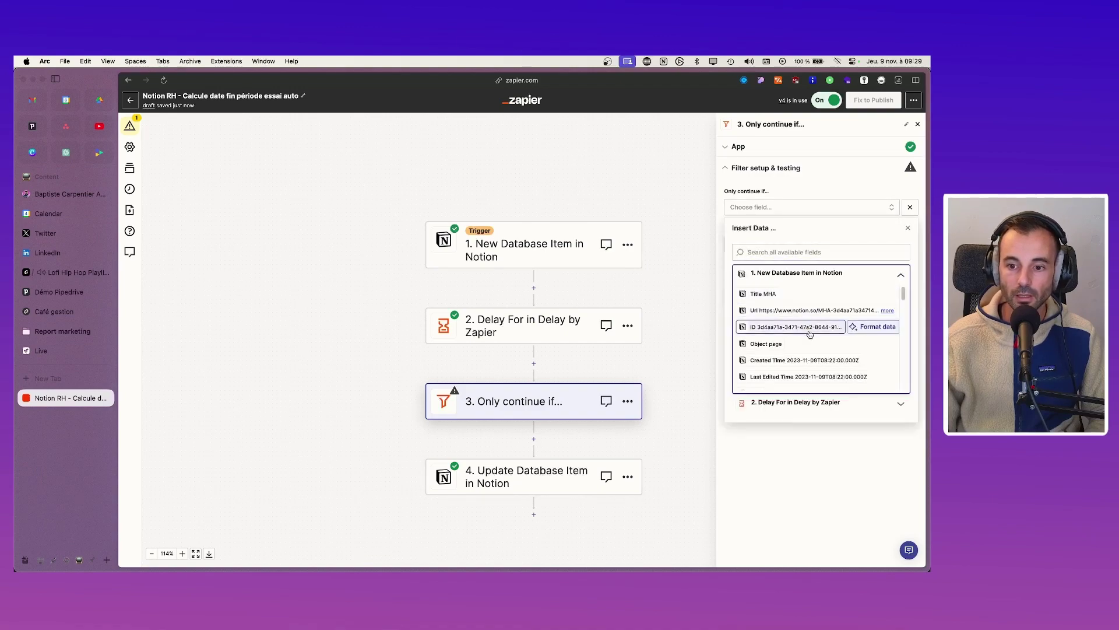
pyautogui.click(781, 251)
pyautogui.write('ess')
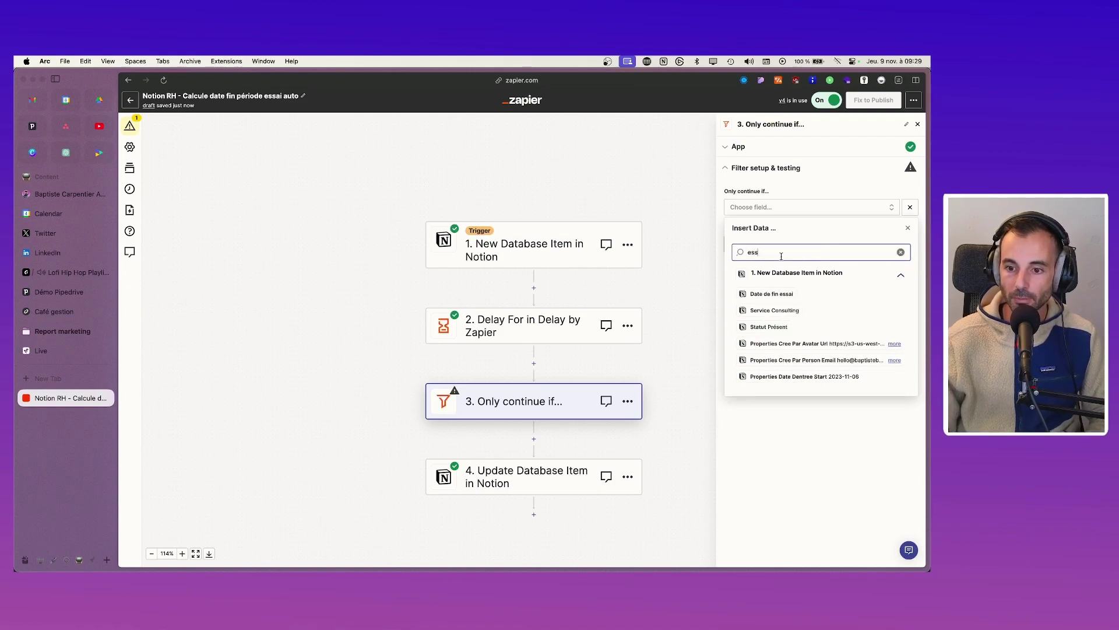
pyautogui.press('BackSpace')
pyautogui.press('BackSpace')
pyautogui.press('BackSpace')
pyautogui.write('date')
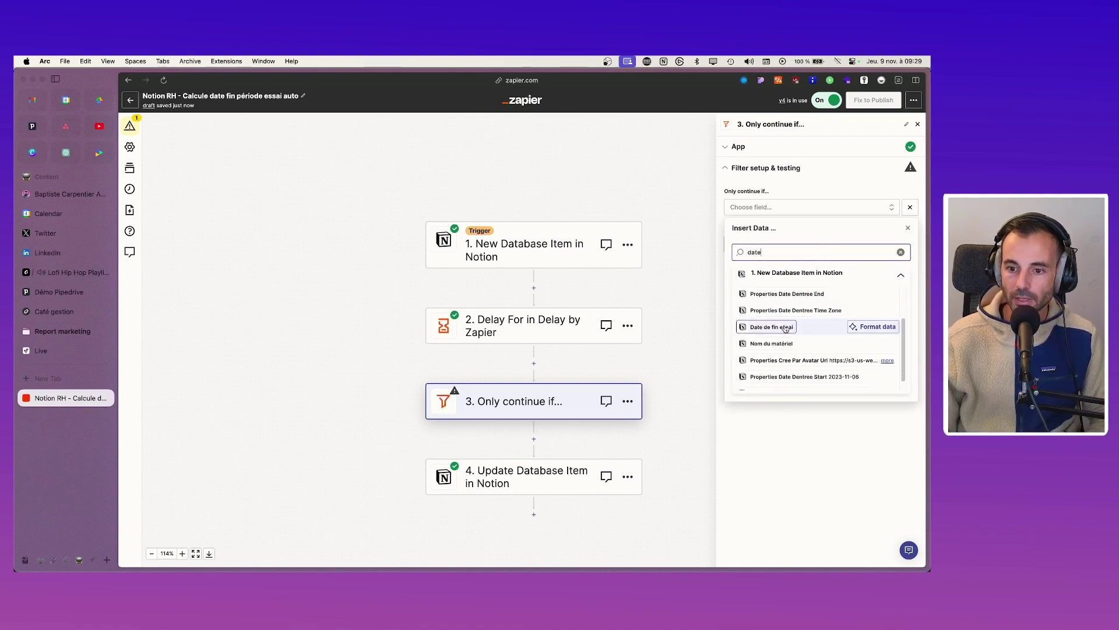
pyautogui.scroll(-1, 781, 344)
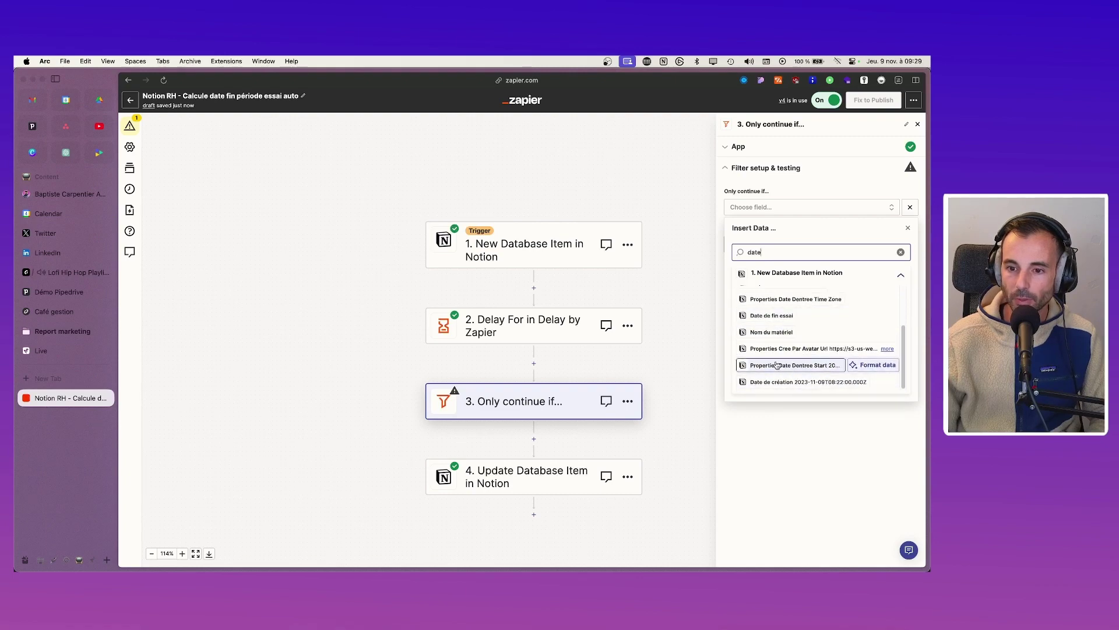
pyautogui.scroll(3, 793, 316)
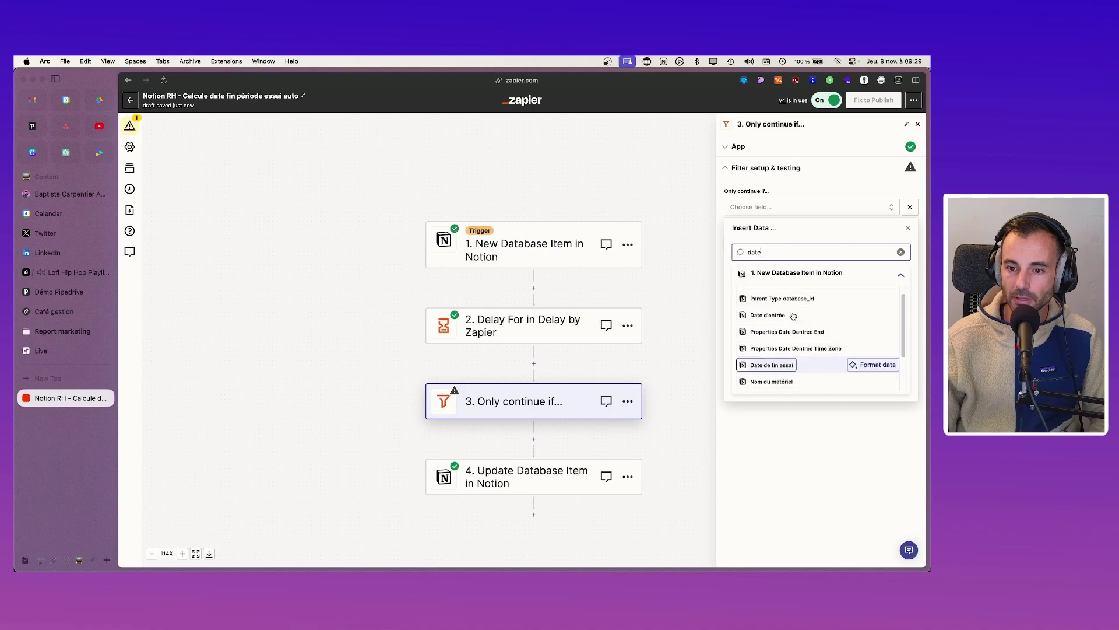
pyautogui.scroll(1, 794, 316)
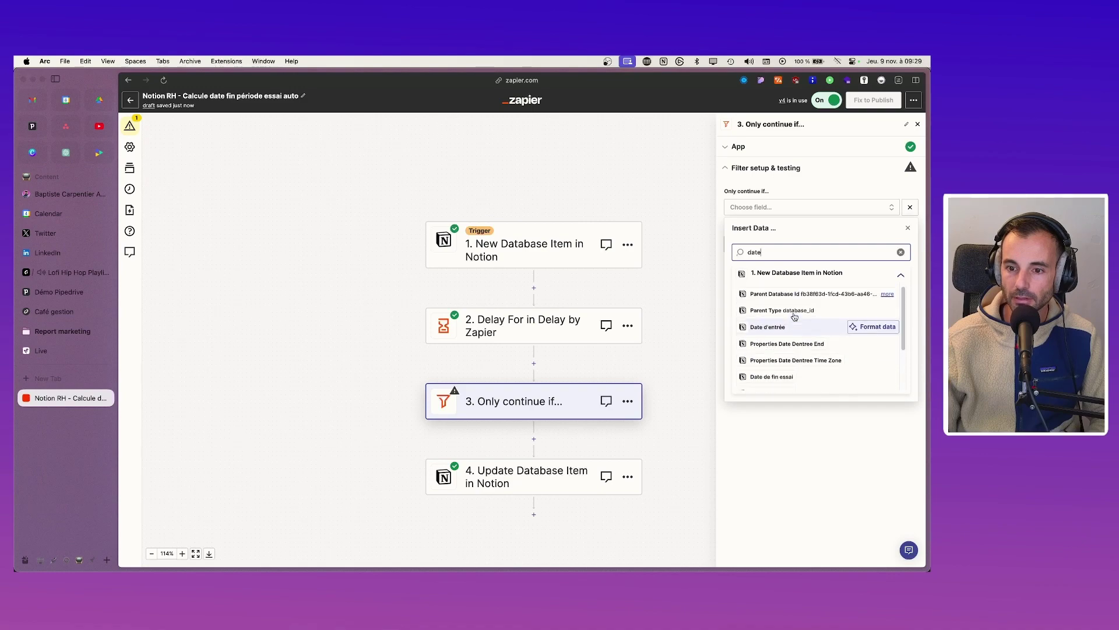
pyautogui.click(702, 197)
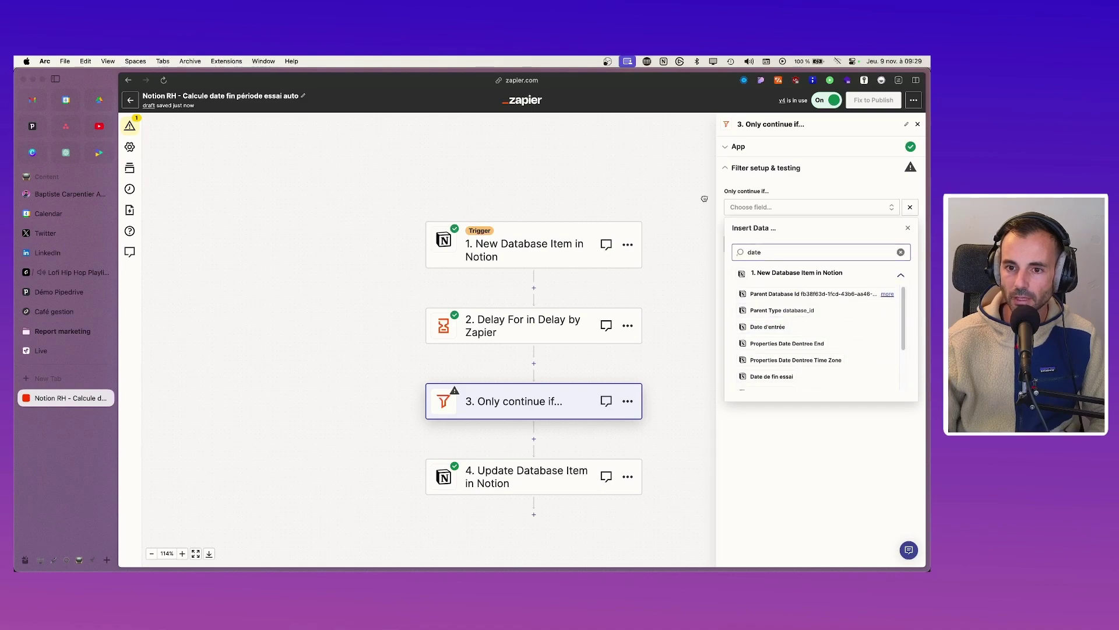
pyautogui.click(873, 190)
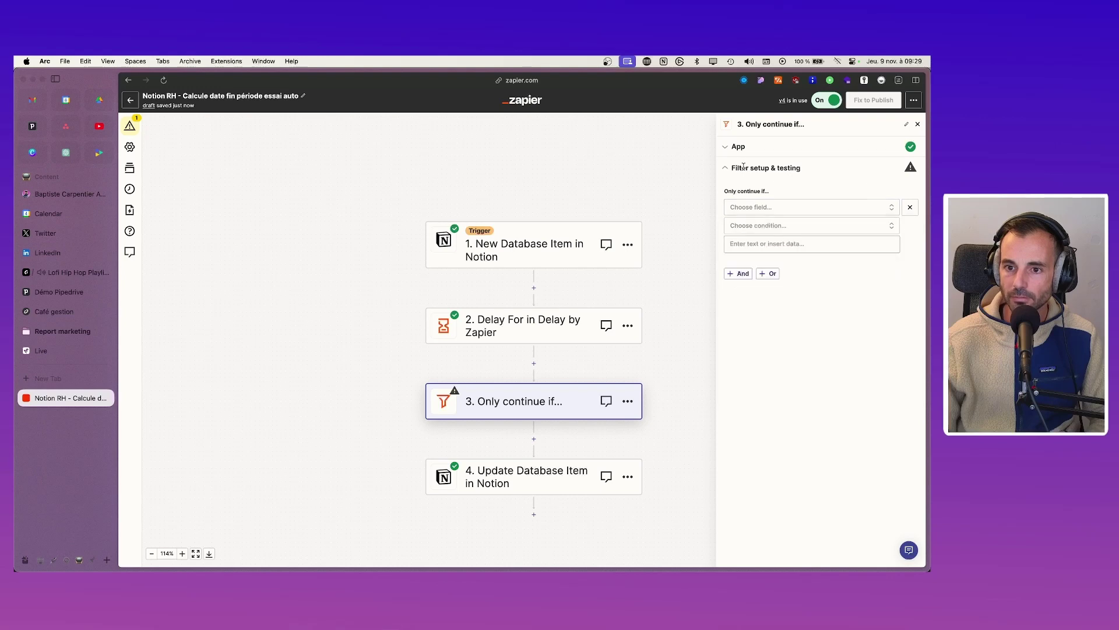
# Step: Review the New Database Item trigger's setup and test records, glance at the Collaborateurs table in Notion, and keep the selected test record
pyautogui.click(553, 245)
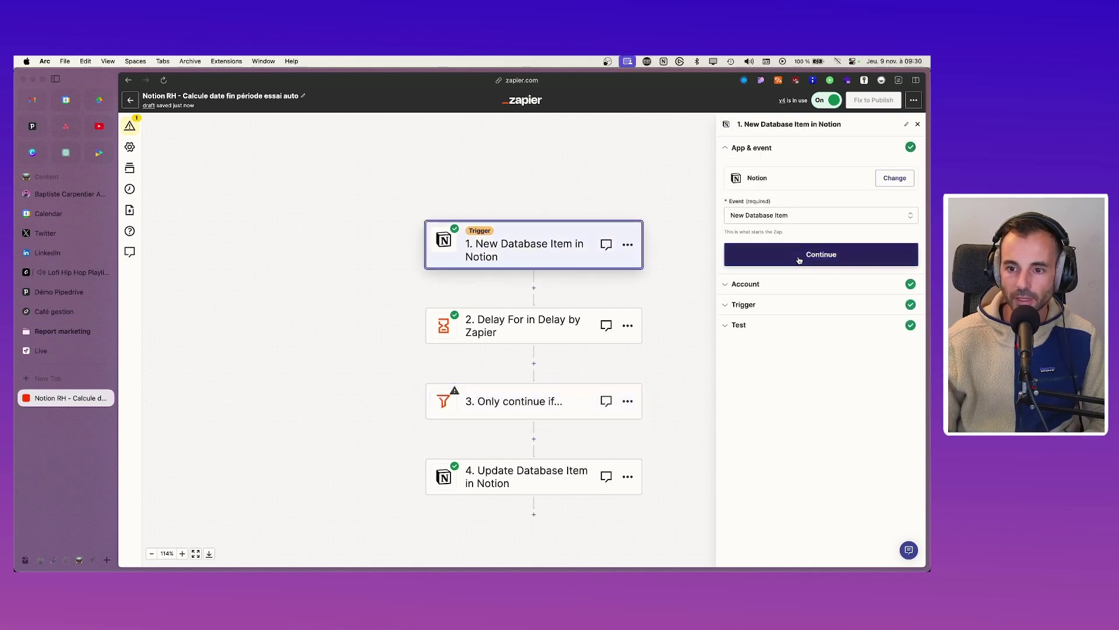
pyautogui.click(799, 253)
pyautogui.click(745, 281)
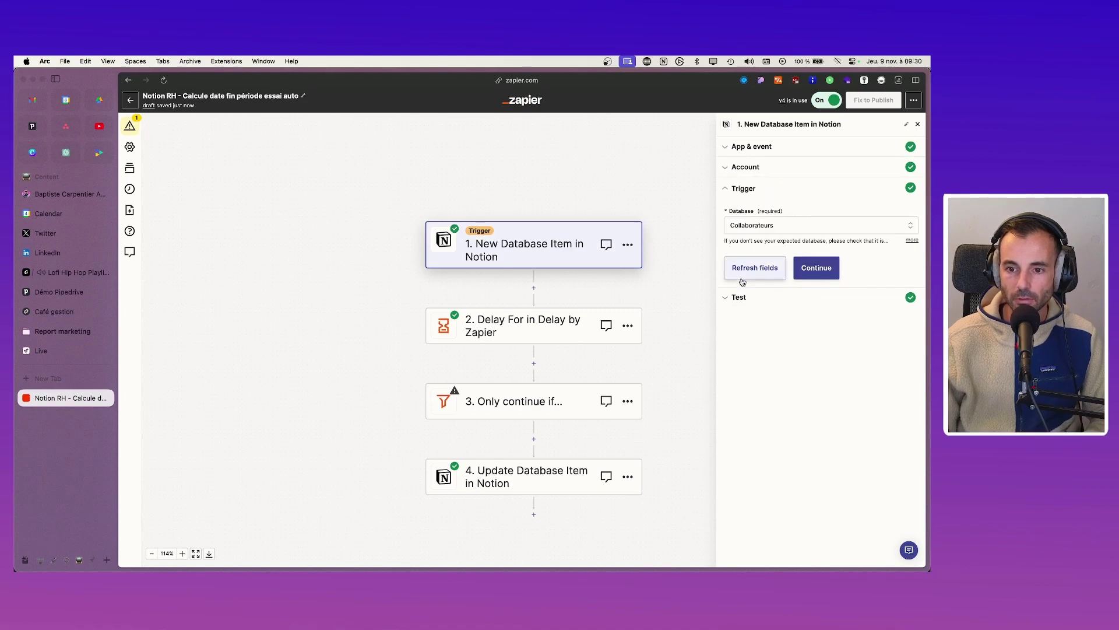
pyautogui.click(807, 271)
pyautogui.press('super+Tab')
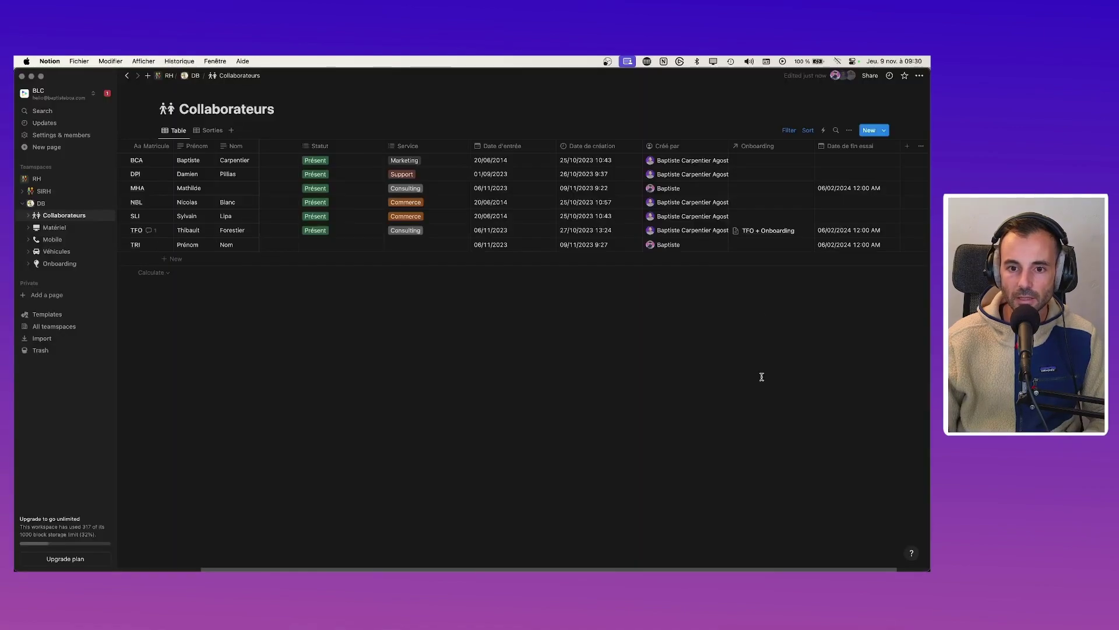
pyautogui.press('super+Tab')
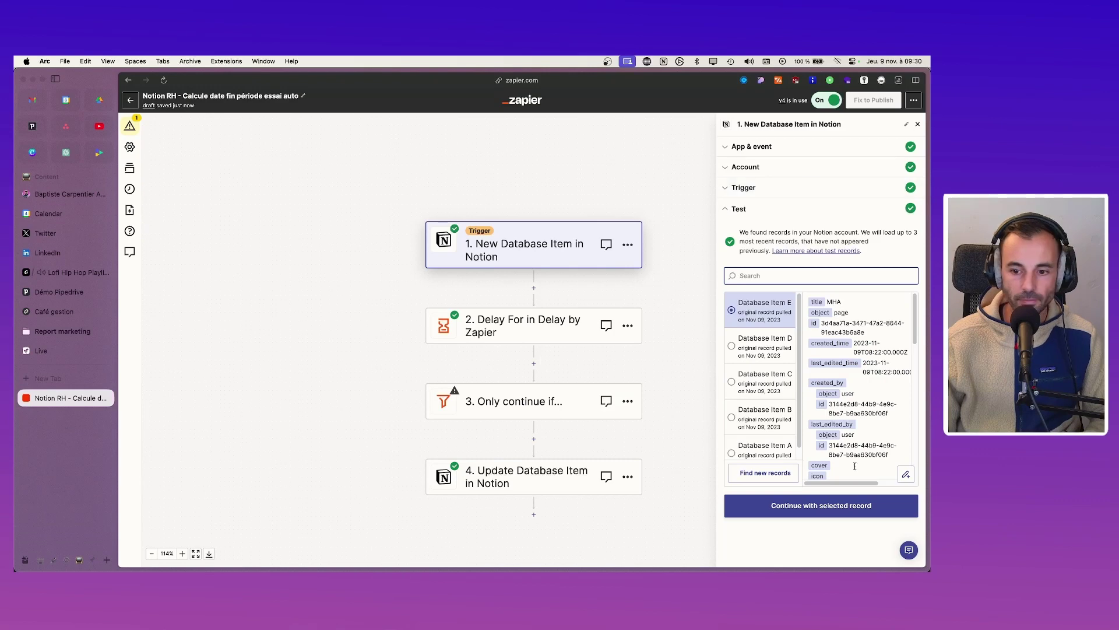
pyautogui.click(851, 503)
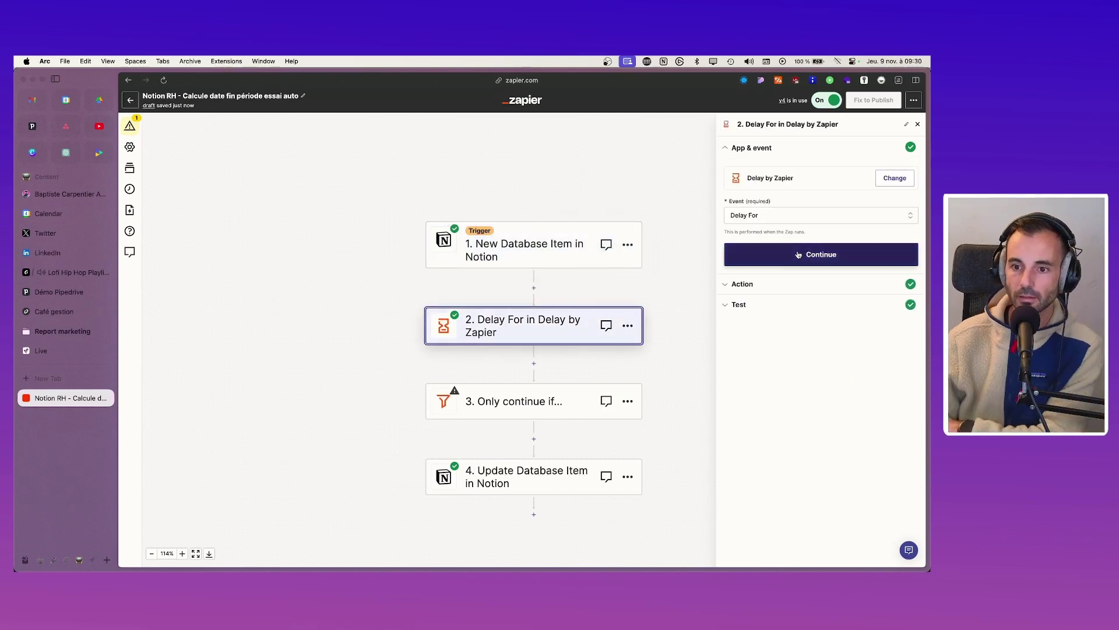
# Step: Go through the Delay For step's settings and test result, and continue to the filter step
pyautogui.click(797, 252)
pyautogui.click(815, 293)
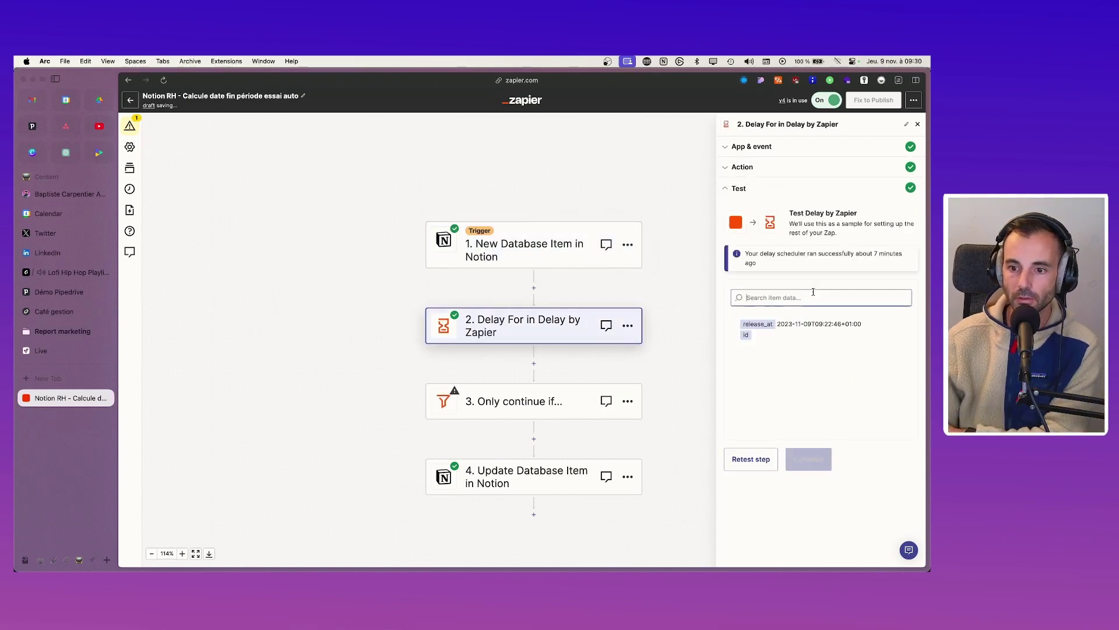
pyautogui.click(823, 458)
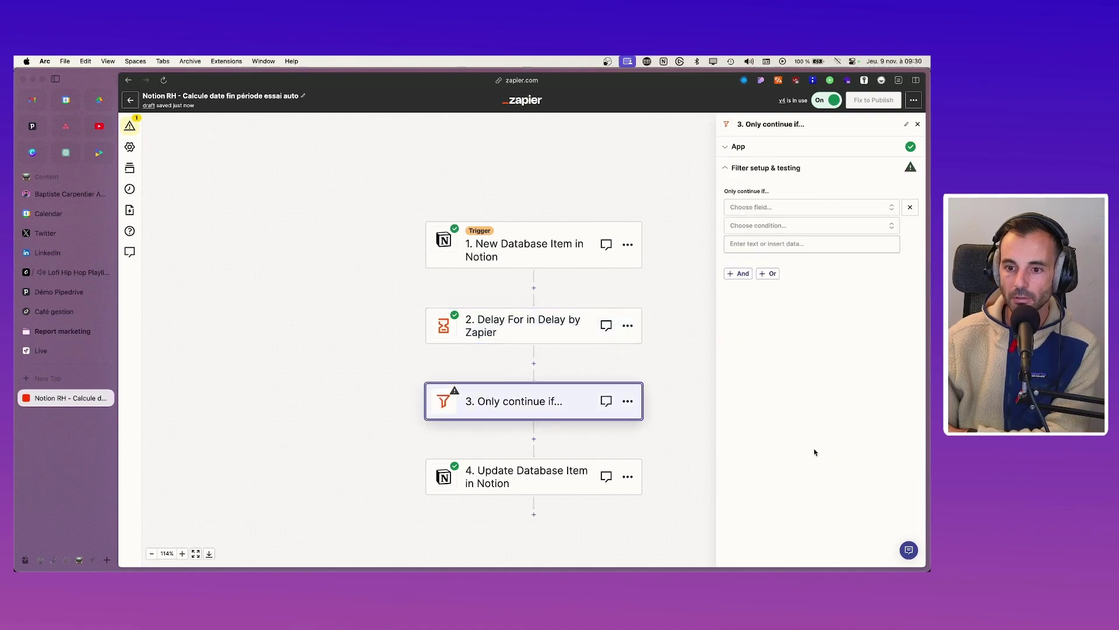
# Step: Search the New Database Item trigger's fields for "date" and set the filter's field to "Date d'entrée"
pyautogui.click(768, 208)
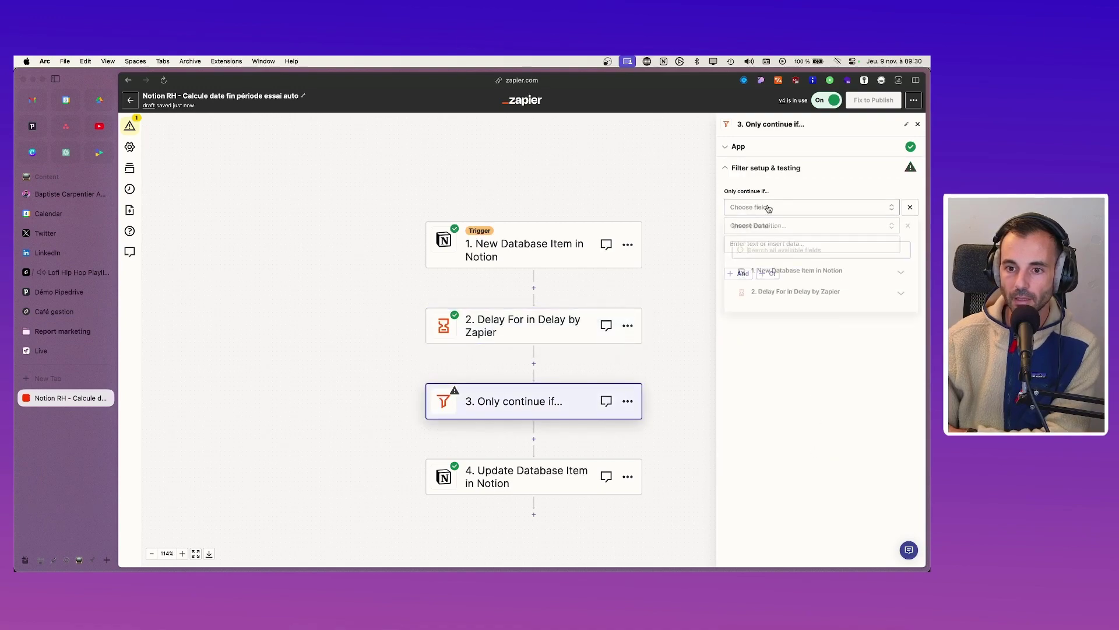
pyautogui.click(797, 275)
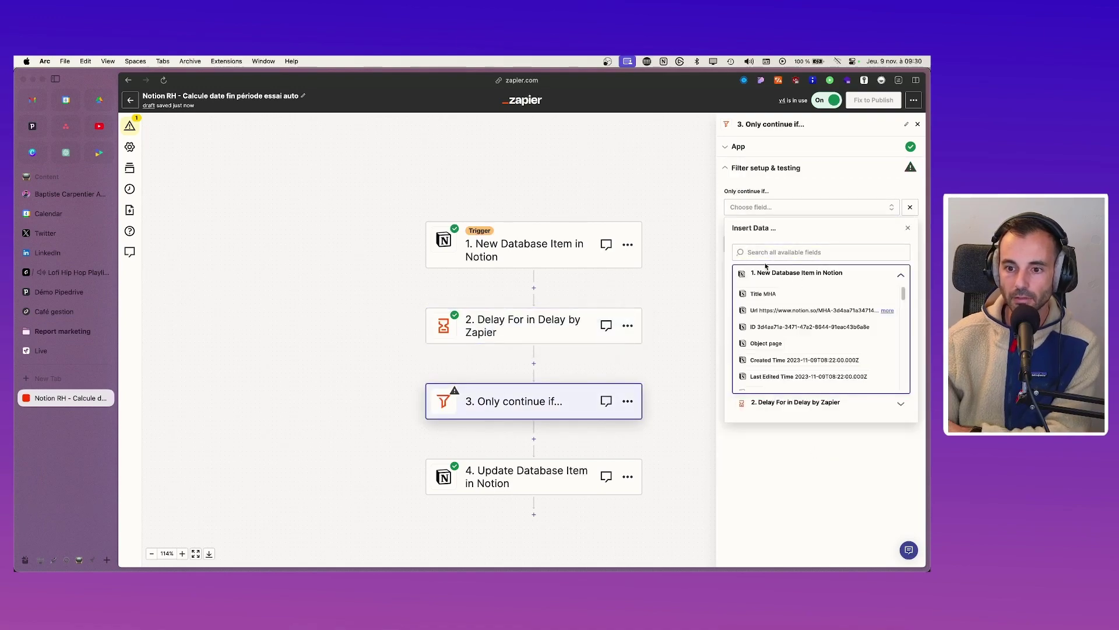
pyautogui.click(798, 252)
pyautogui.write('date')
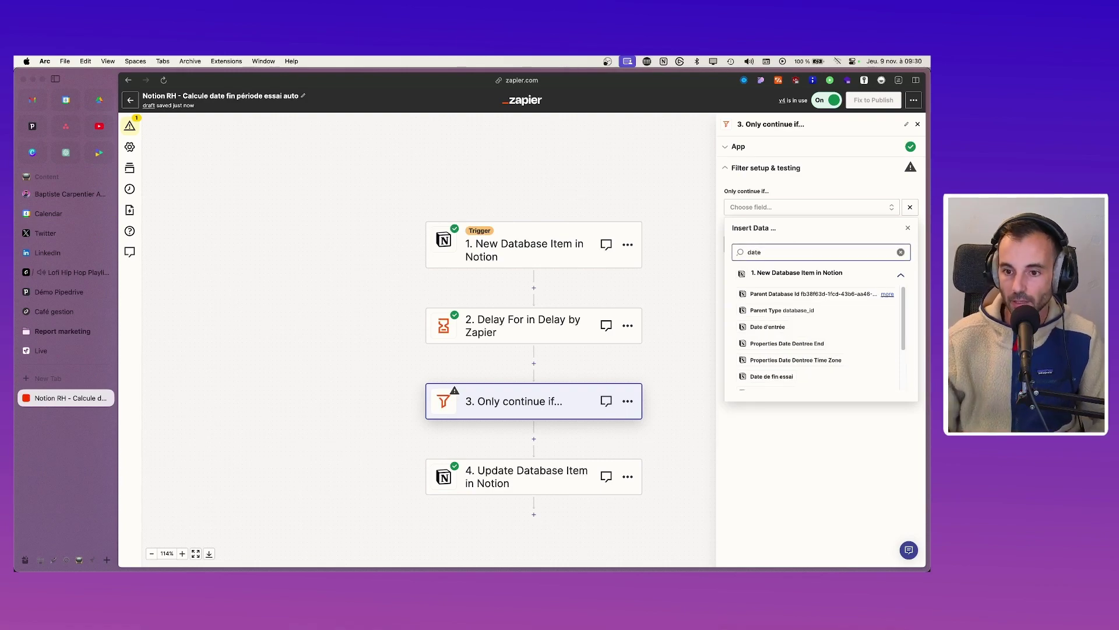
pyautogui.moveTo(790, 326)
pyautogui.scroll(-2, 790, 326)
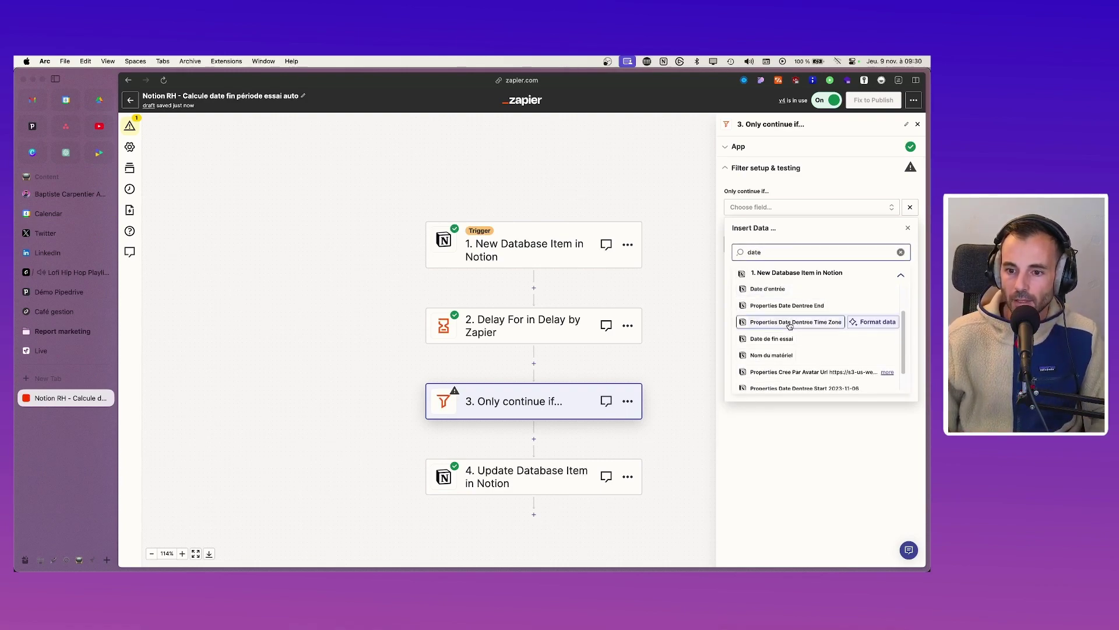
pyautogui.scroll(-2, 790, 326)
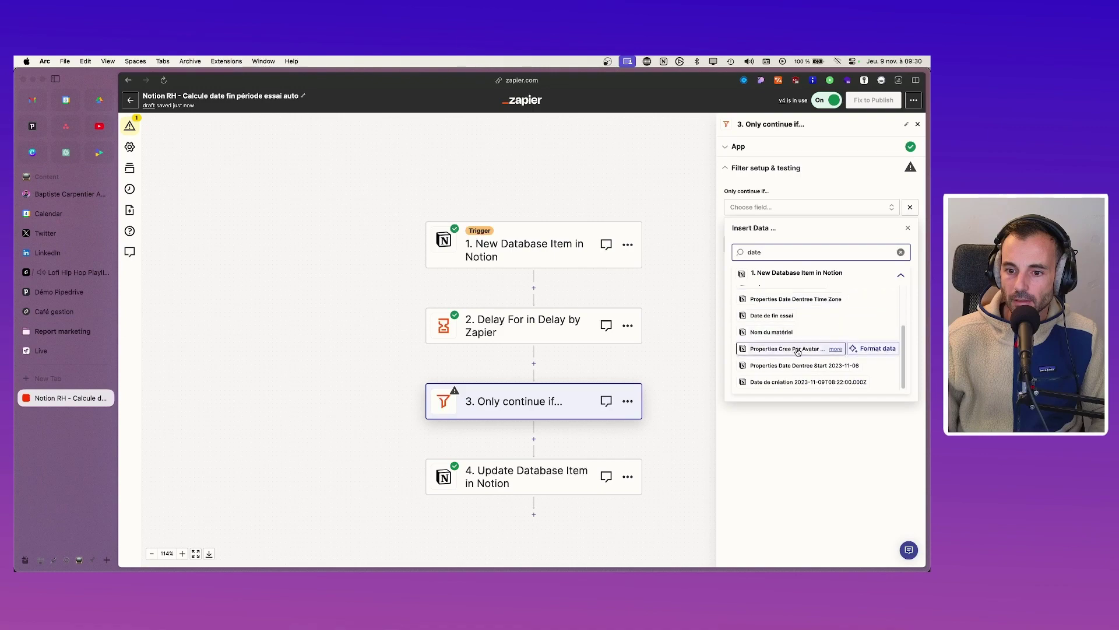
pyautogui.scroll(2, 799, 350)
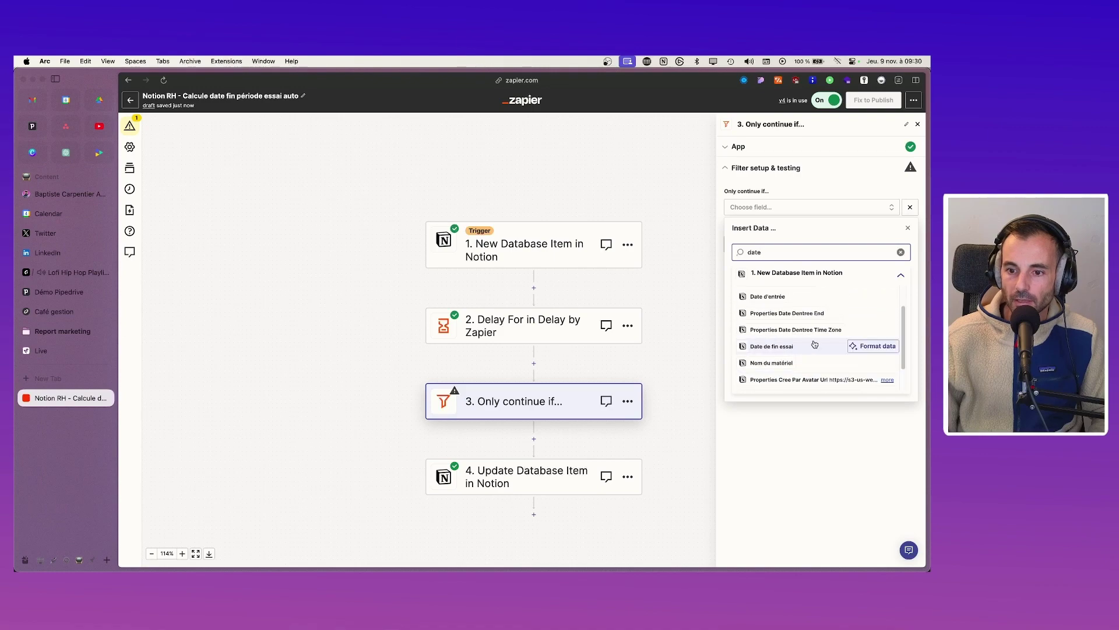
pyautogui.click(771, 296)
# Step: Set the filter condition to "Does not exist" and test the filter against the sample record
pyautogui.click(785, 231)
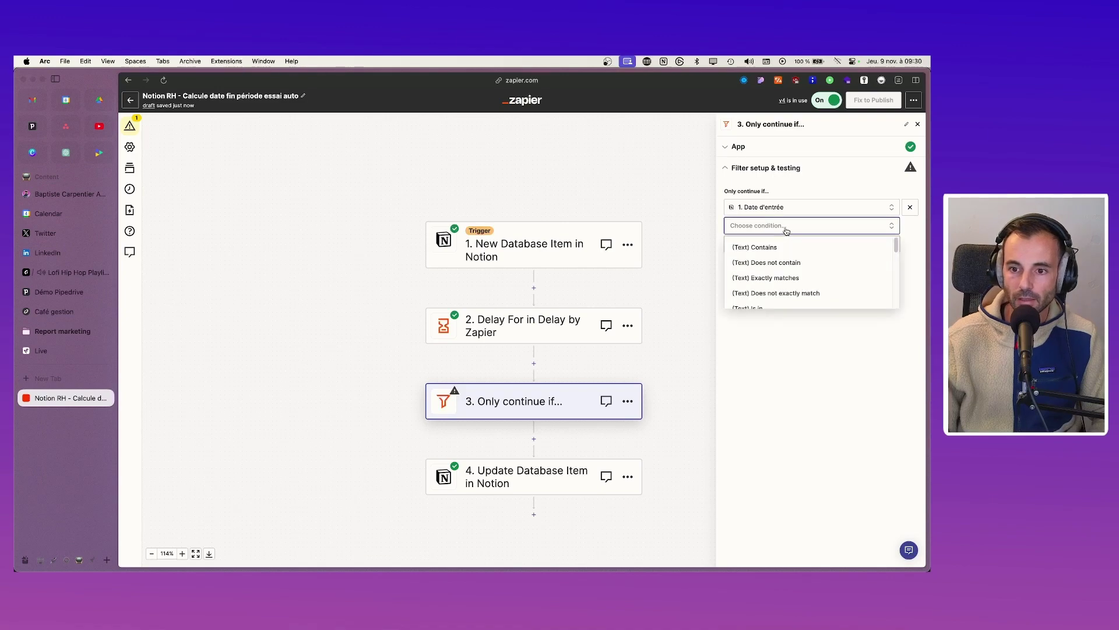
pyautogui.scroll(-1, 780, 265)
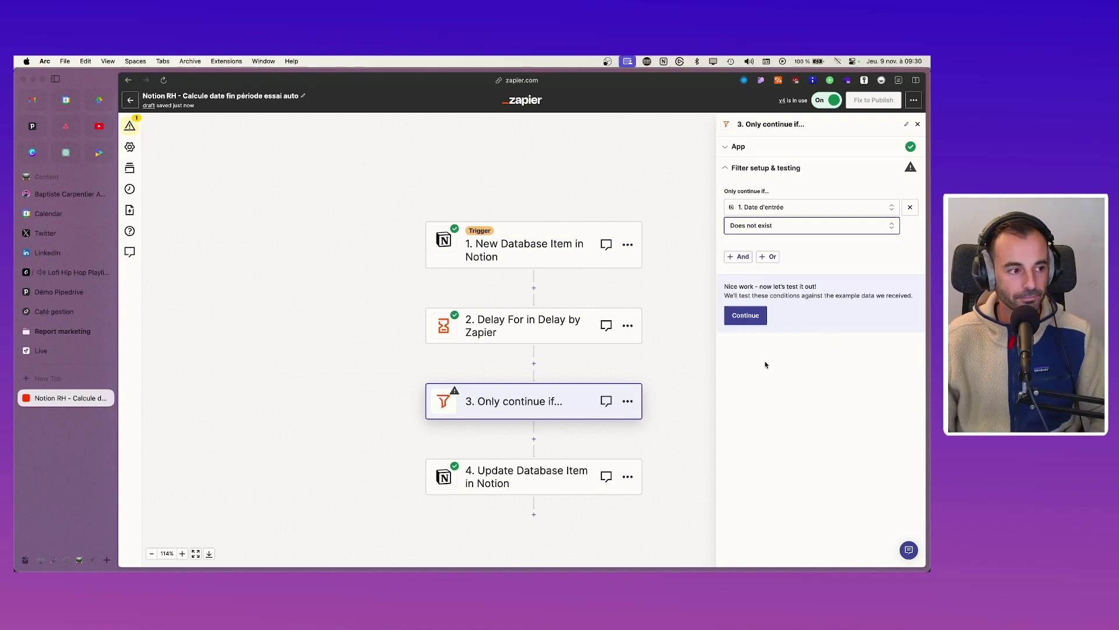
pyautogui.click(749, 315)
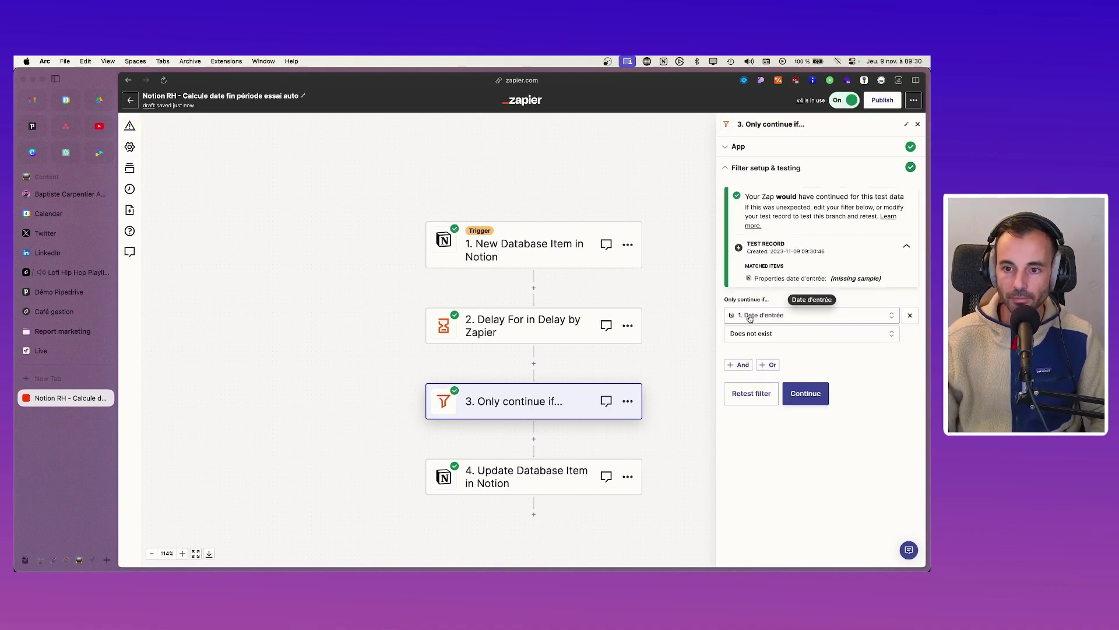
# Step: Continue to the Update Database Item step, keep its existing settings, and retest it
pyautogui.click(814, 400)
pyautogui.click(748, 281)
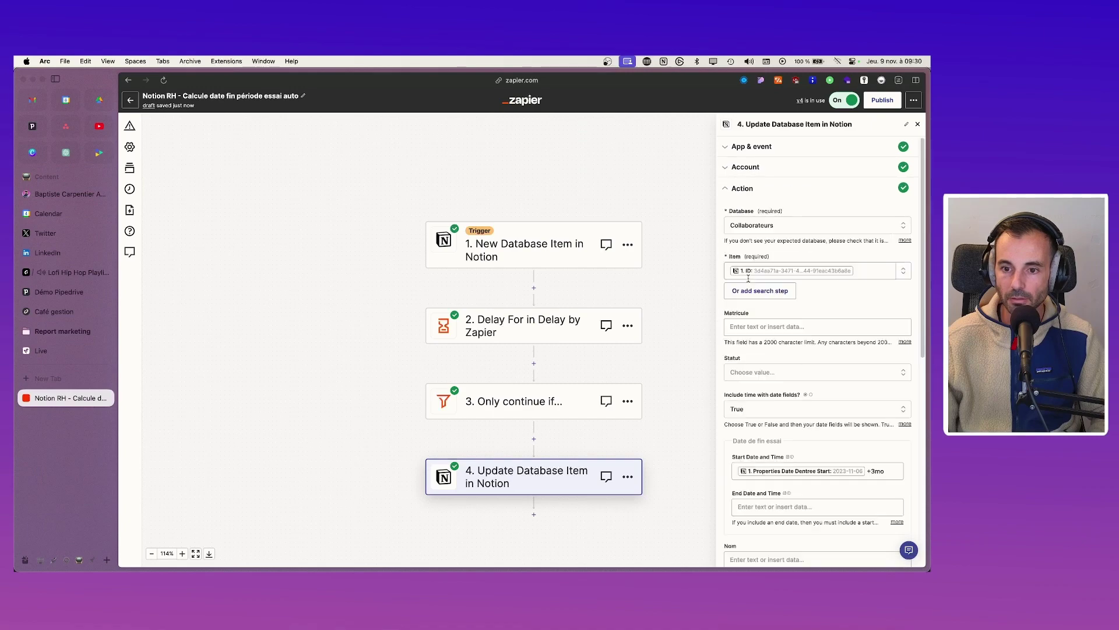
pyautogui.scroll(-10, 778, 461)
pyautogui.click(816, 526)
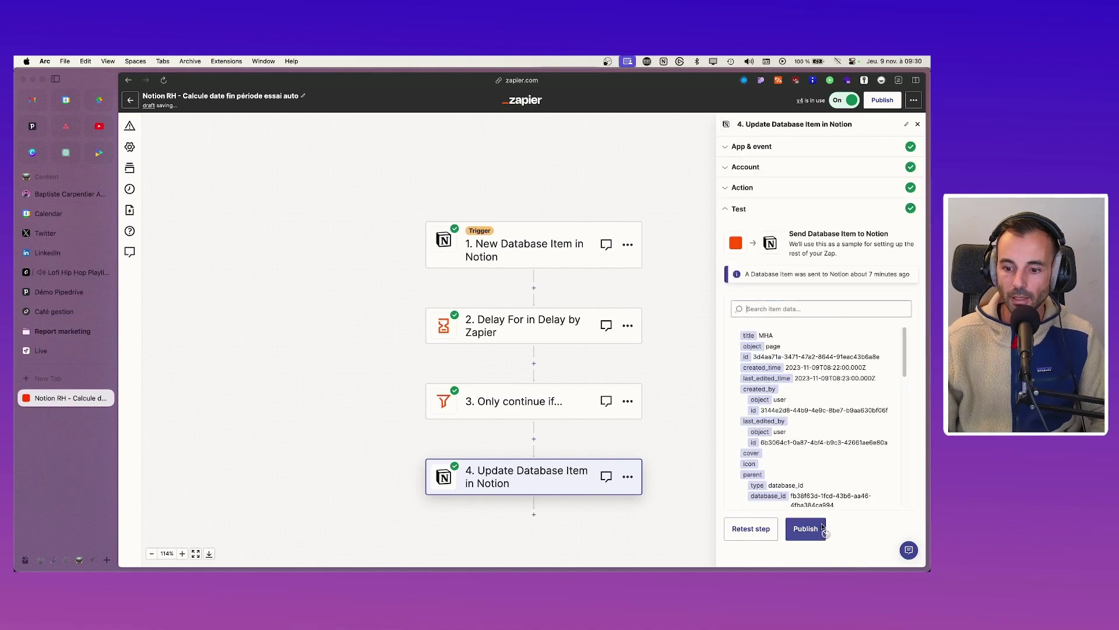
pyautogui.click(755, 529)
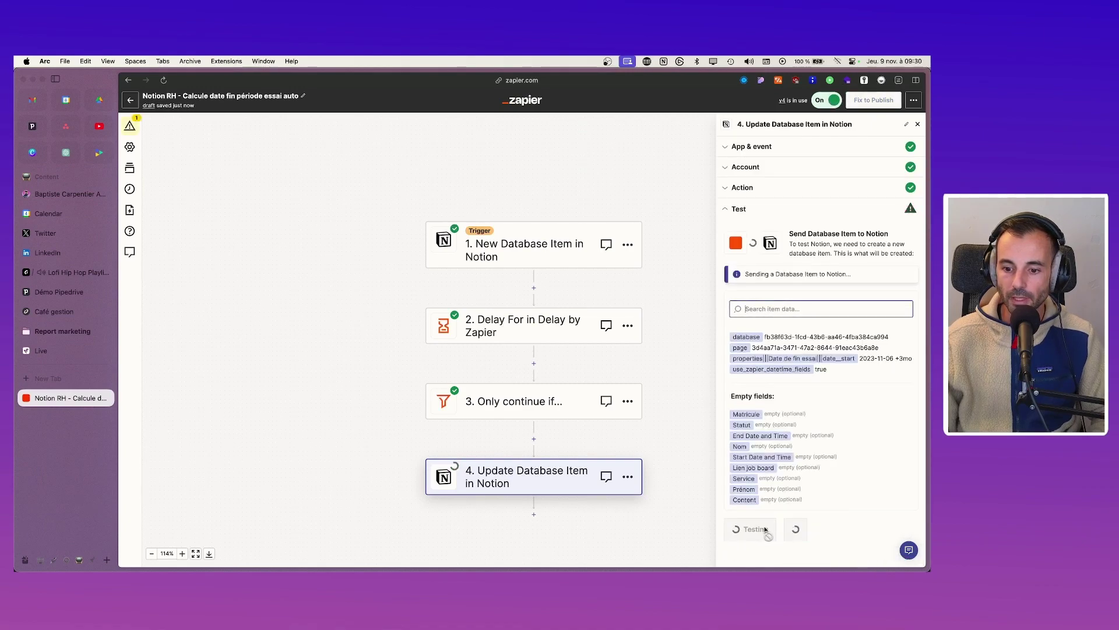
# Step: Publish the zap as a new version named "v4 - Ajout critère de remplissage date avant de continuer"
pyautogui.click(805, 528)
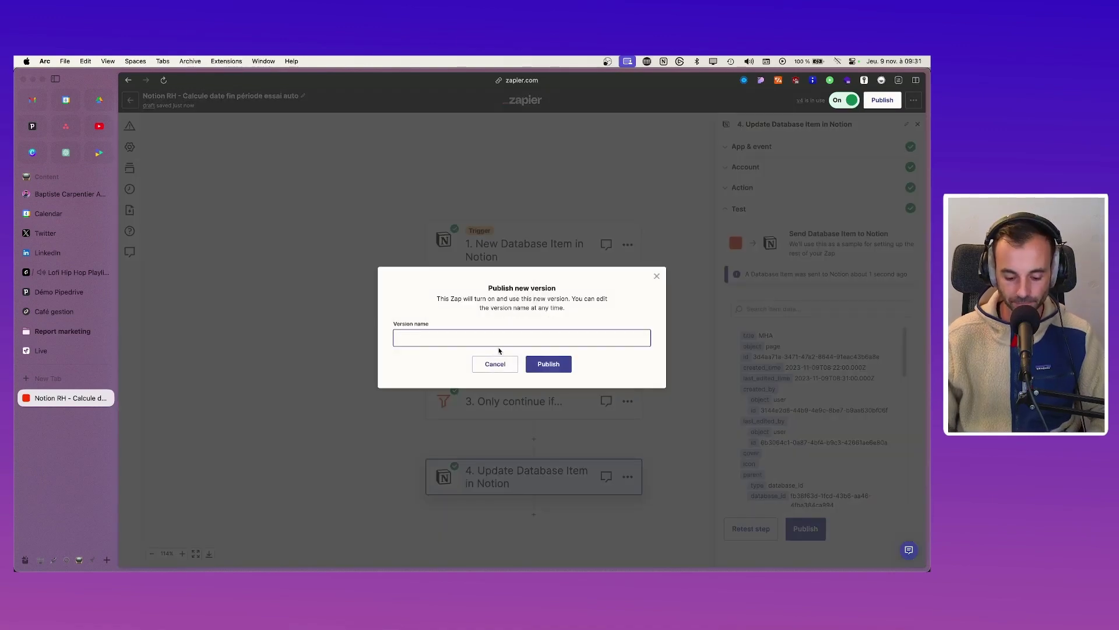
pyautogui.write('v4 - Aj')
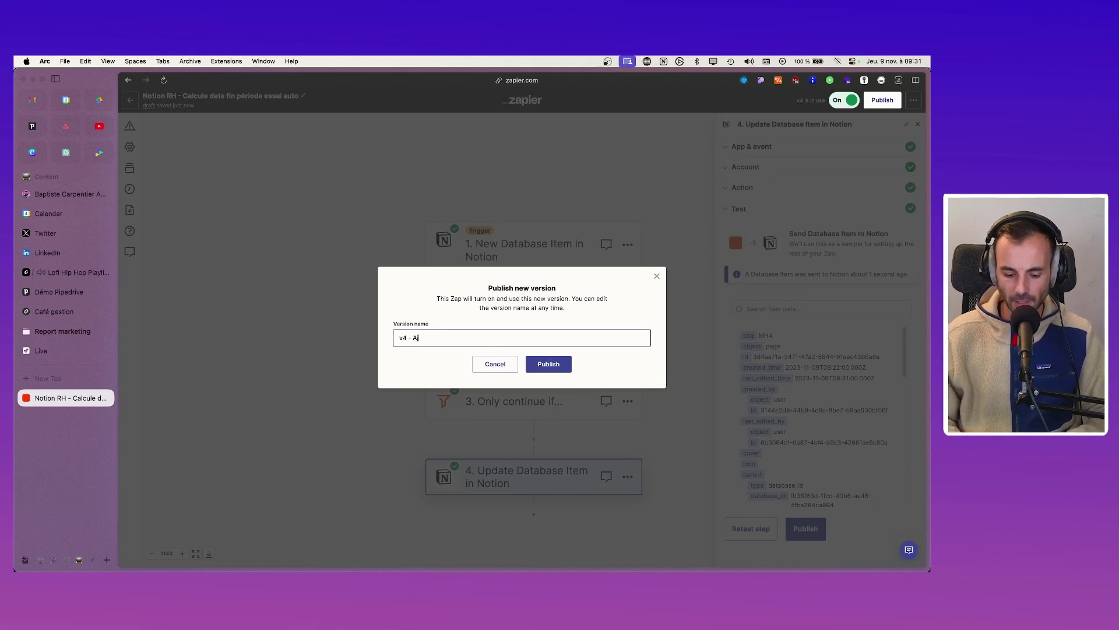
pyautogui.write('out critèr')
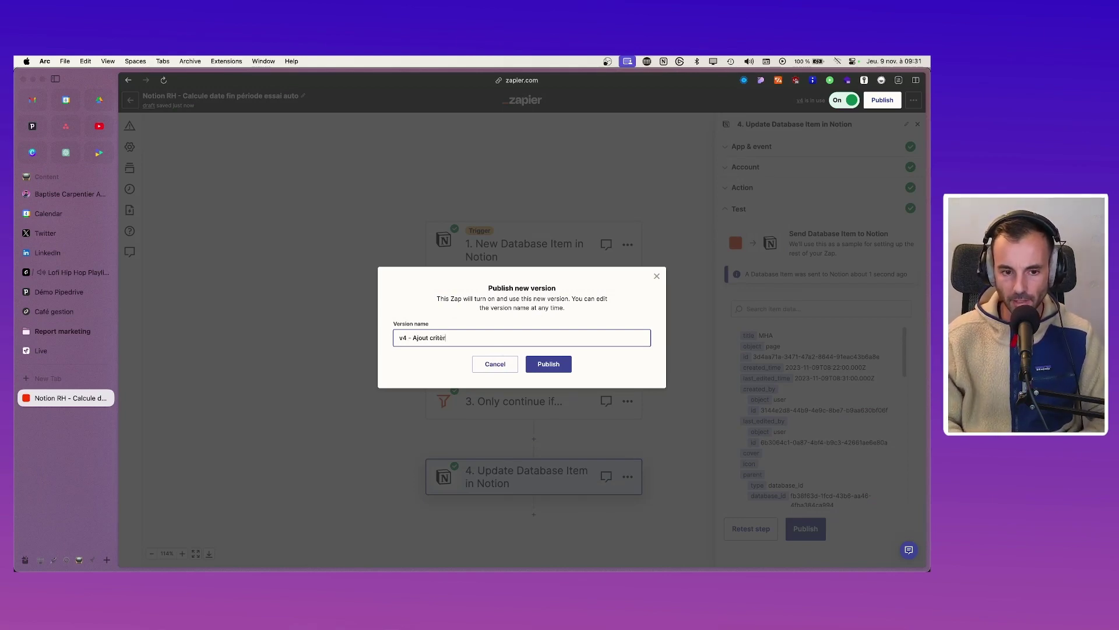
pyautogui.write('e de rempli')
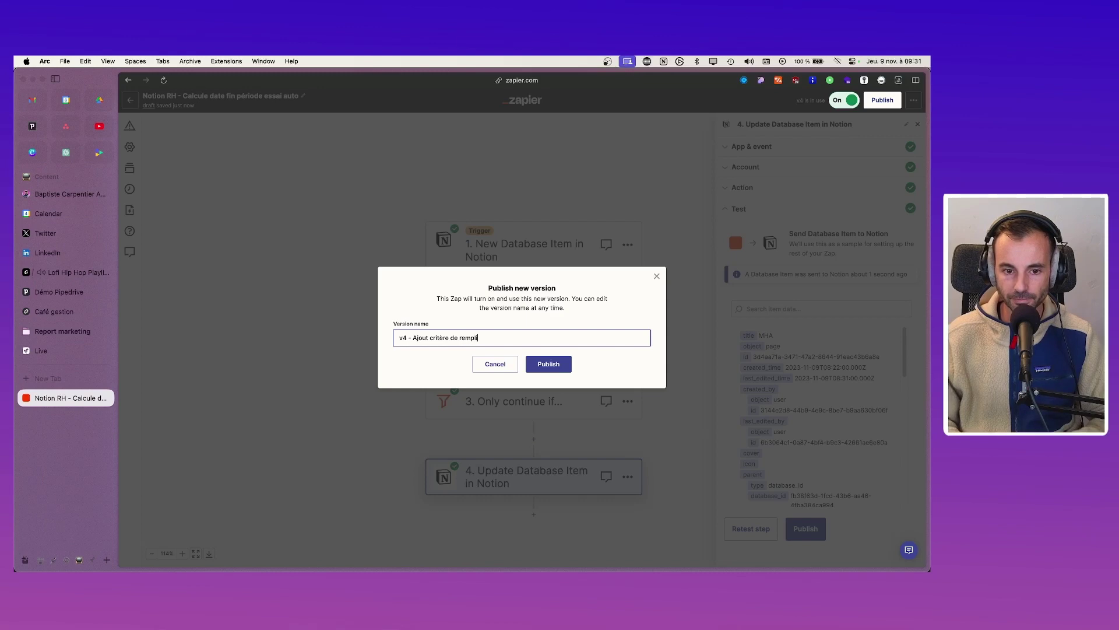
pyautogui.write('ssage da')
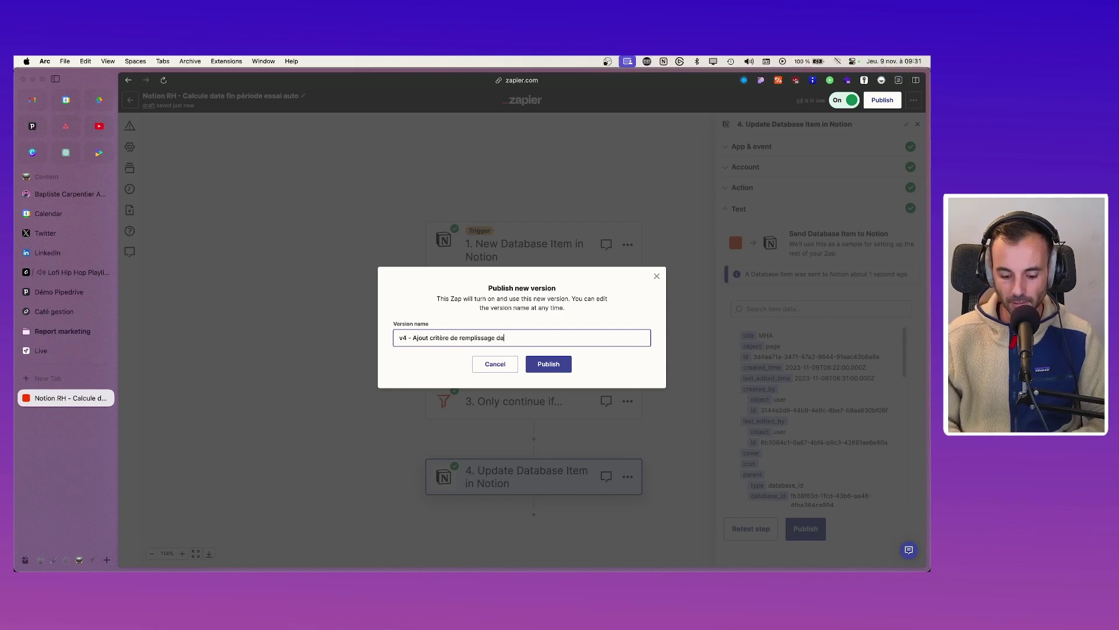
pyautogui.write('te avant de congtinu')
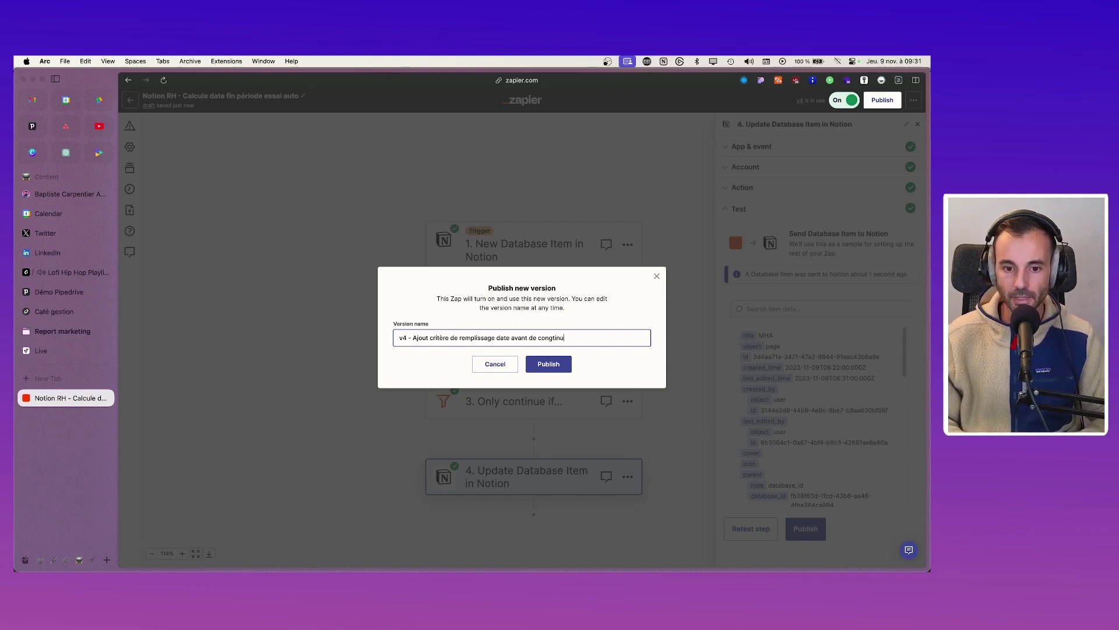
pyautogui.press('BackSpace')
pyautogui.press('BackSpace')
pyautogui.press('BackSpace')
pyautogui.press('BackSpace')
pyautogui.press('BackSpace')
pyautogui.write('tinuer')
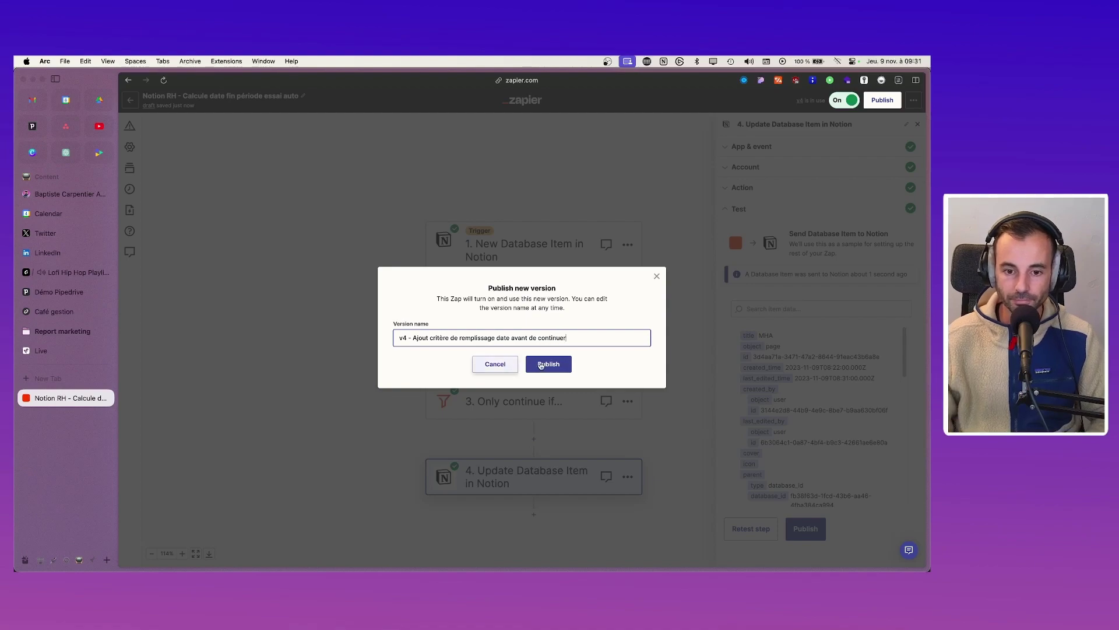
pyautogui.click(541, 364)
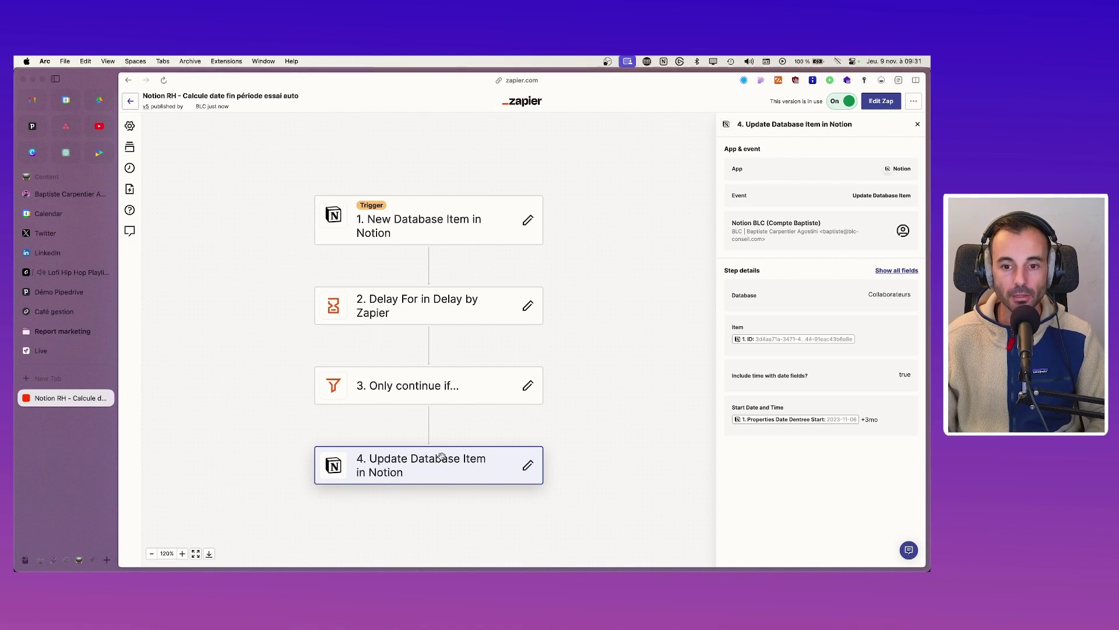
# Step: Switch to Notion and add a Collaborateurs row with Matricule "TES", Prénom "Test" and Nom "Test sans saisie"
pyautogui.press('super+Tab')
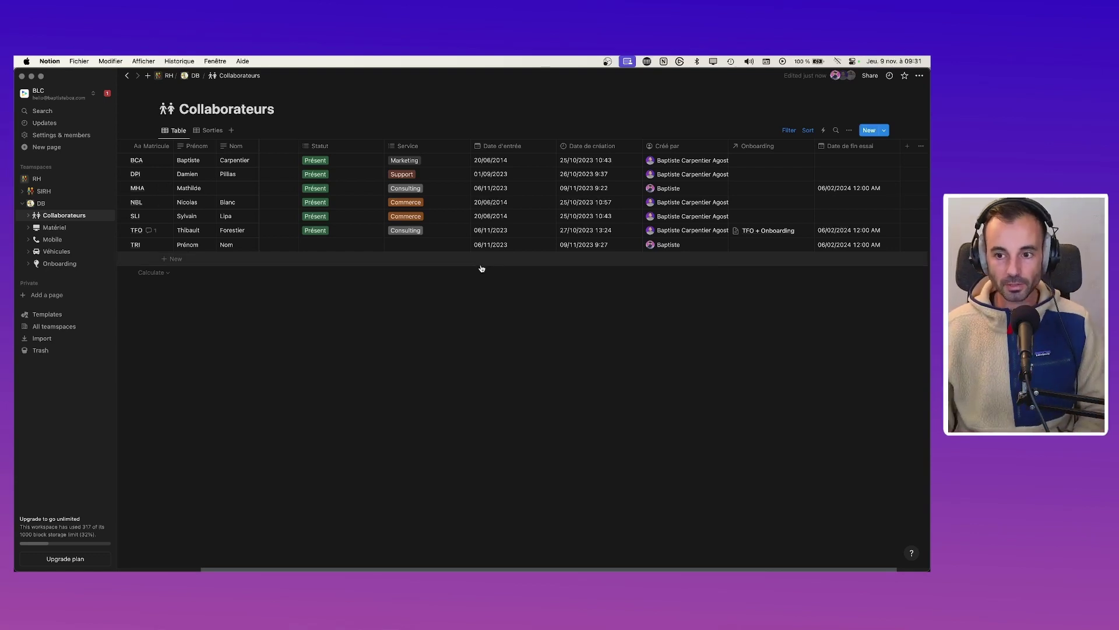
pyautogui.click(167, 261)
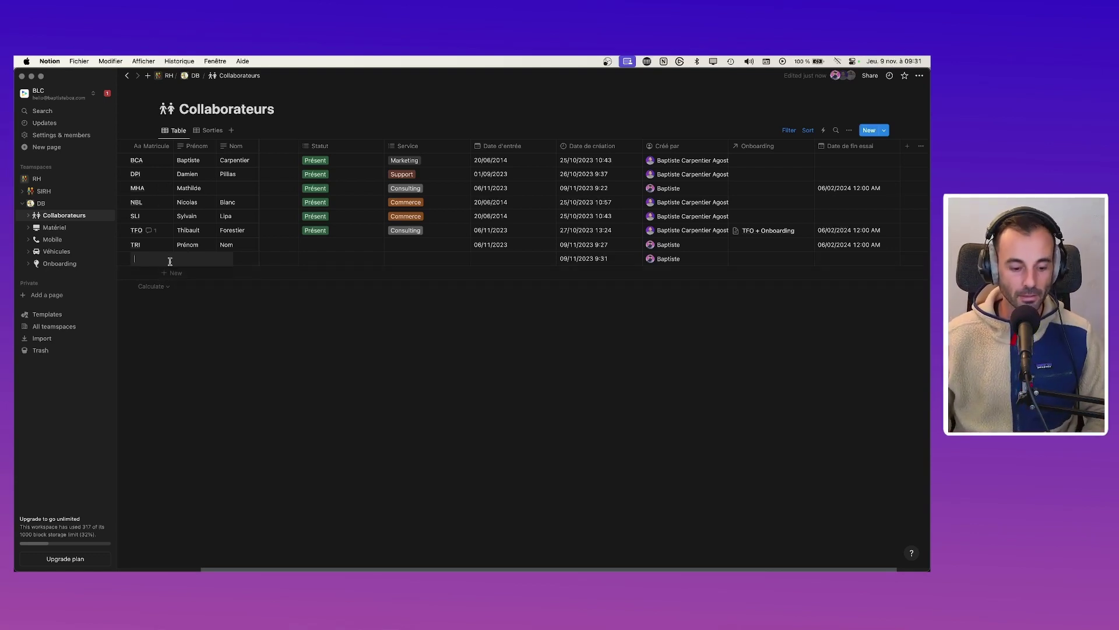
pyautogui.write('TES')
pyautogui.press('Tab')
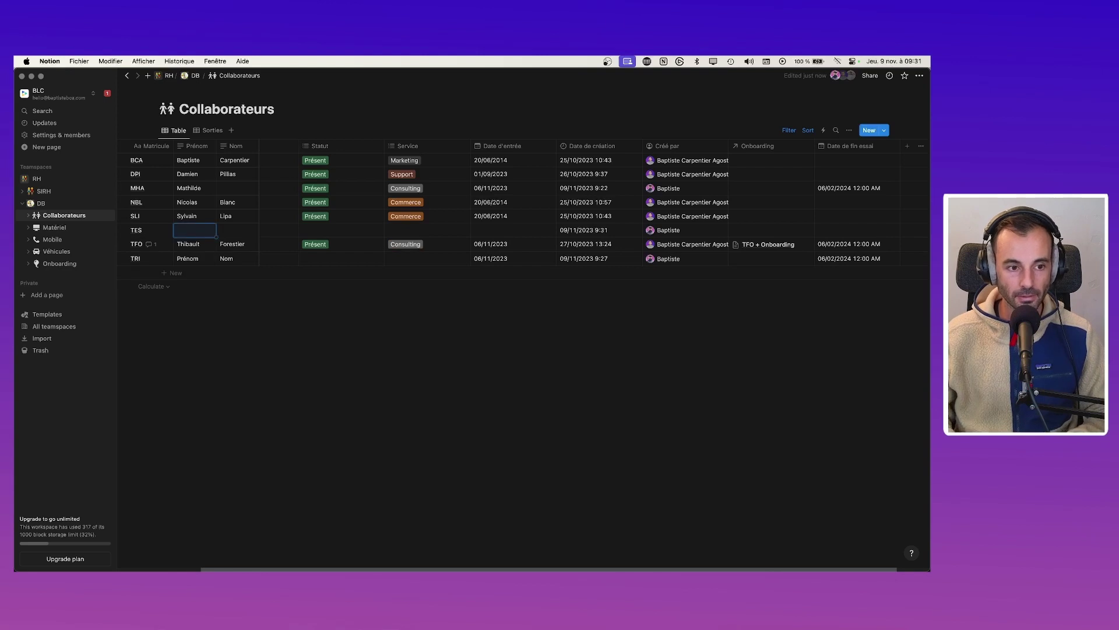
pyautogui.write('Test')
pyautogui.press('Tab')
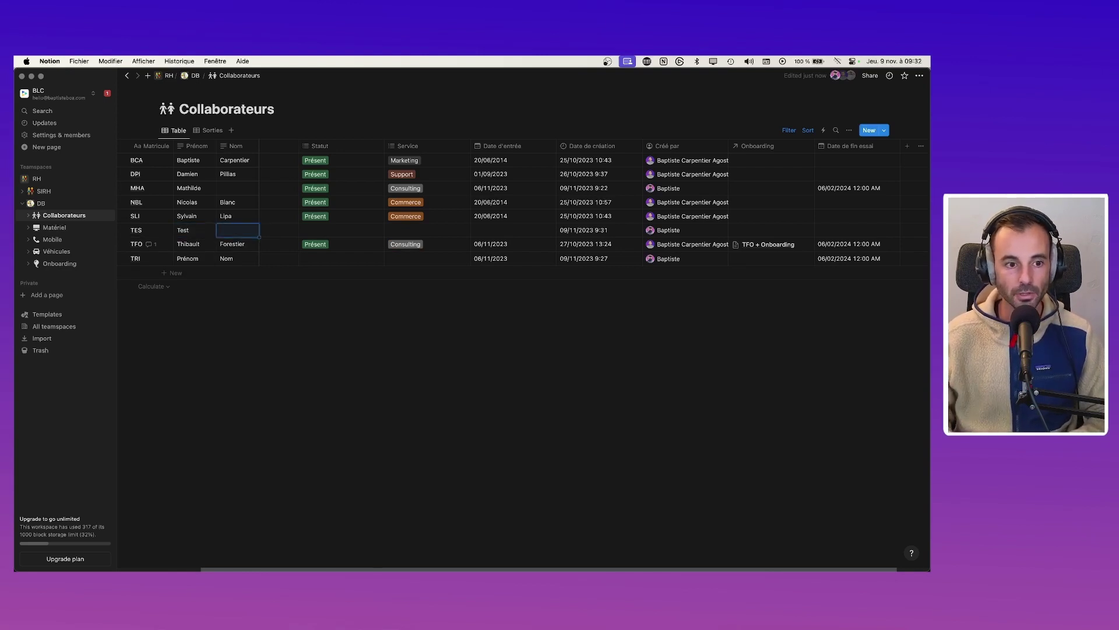
pyautogui.write('T')
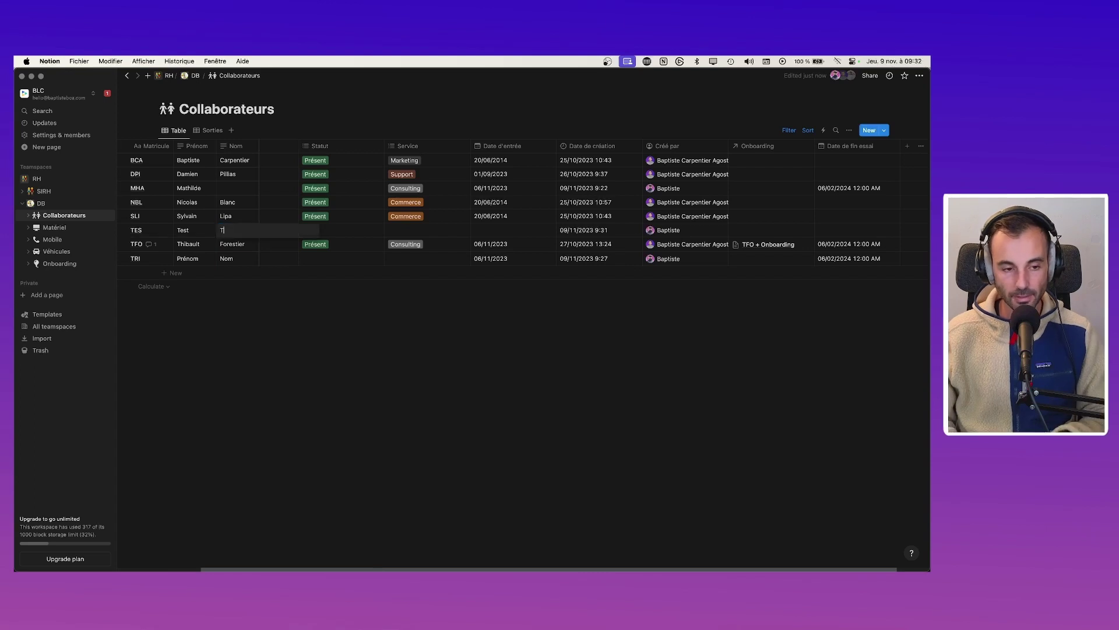
pyautogui.write('est sans saisie')
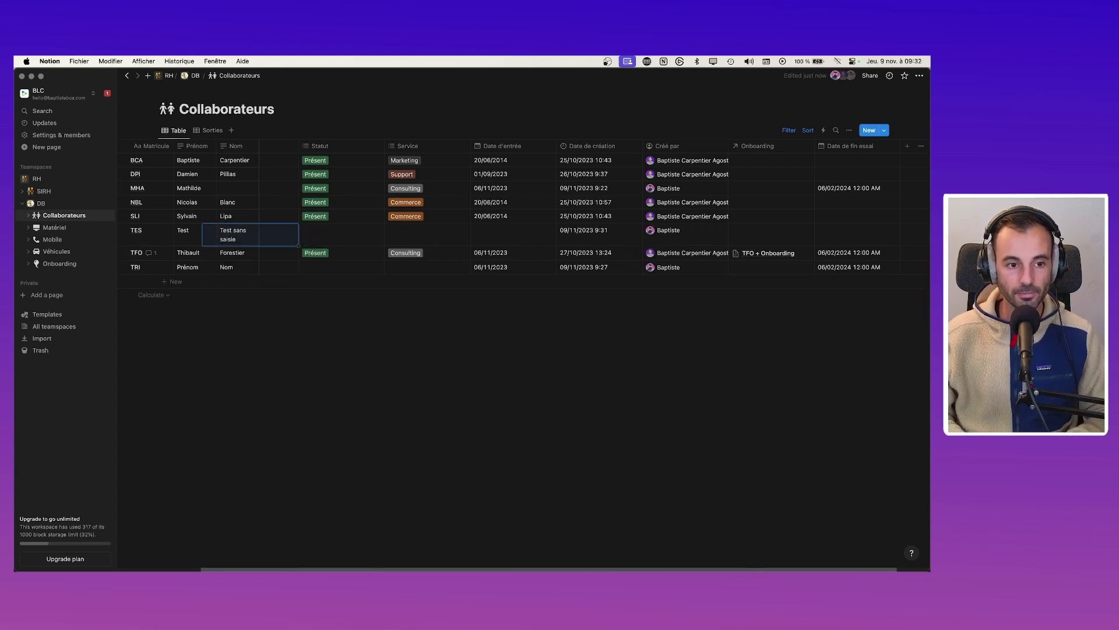
# Step: Add another Collaborateurs row with Matricule "TES2", Prénom "Prénom" and Nom "Test avec saisie"
pyautogui.click(167, 281)
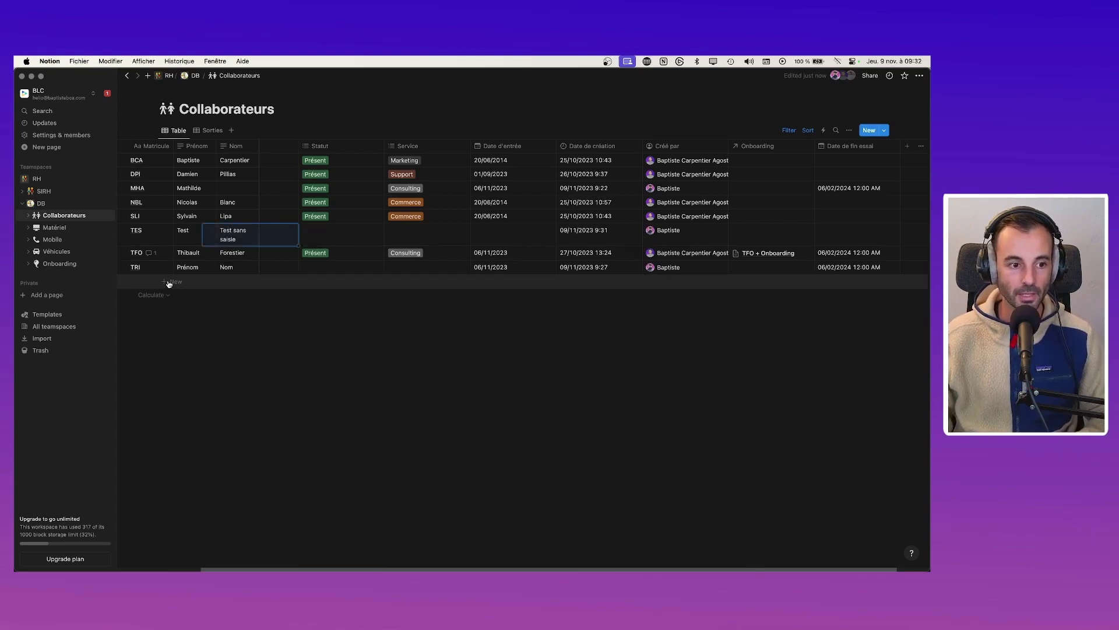
pyautogui.write('TE')
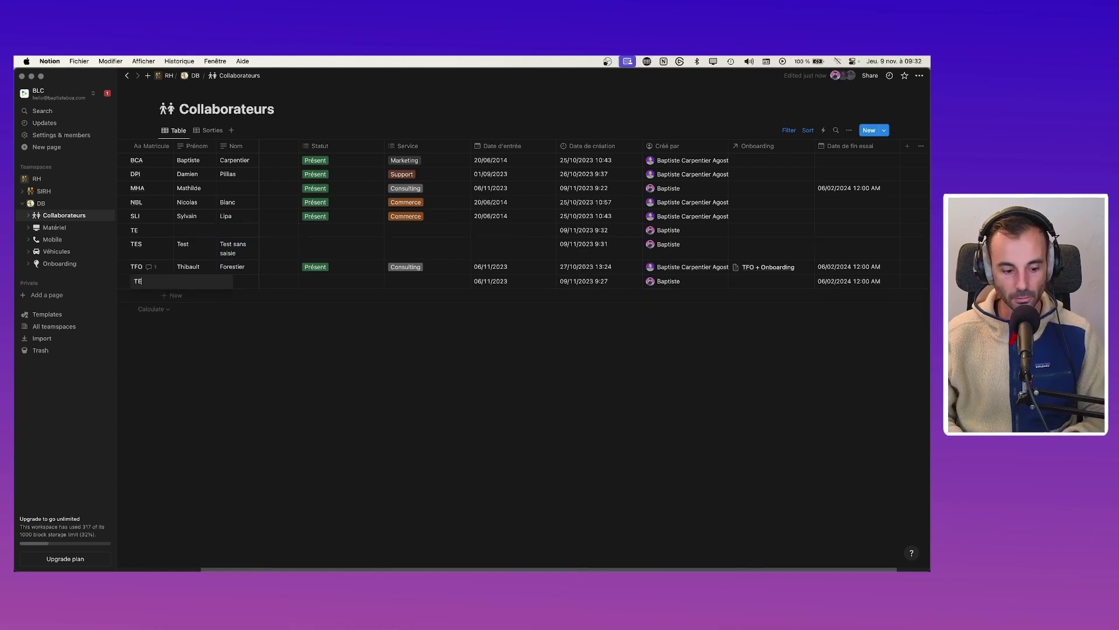
pyautogui.write('S2')
pyautogui.press('Tab')
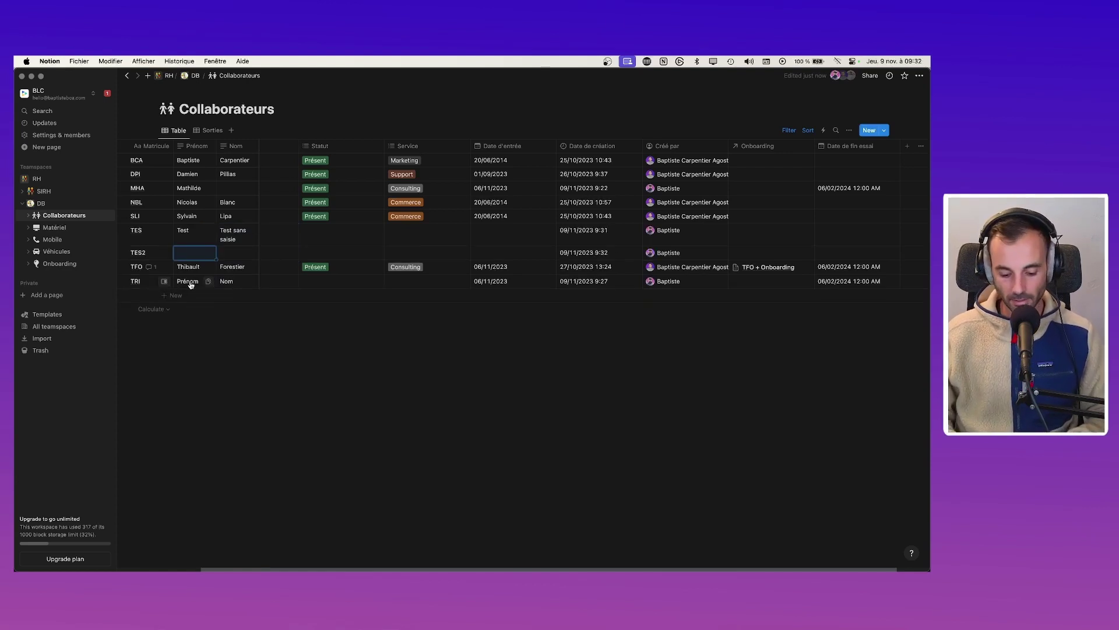
pyautogui.write('Prénom')
pyautogui.press('Tab')
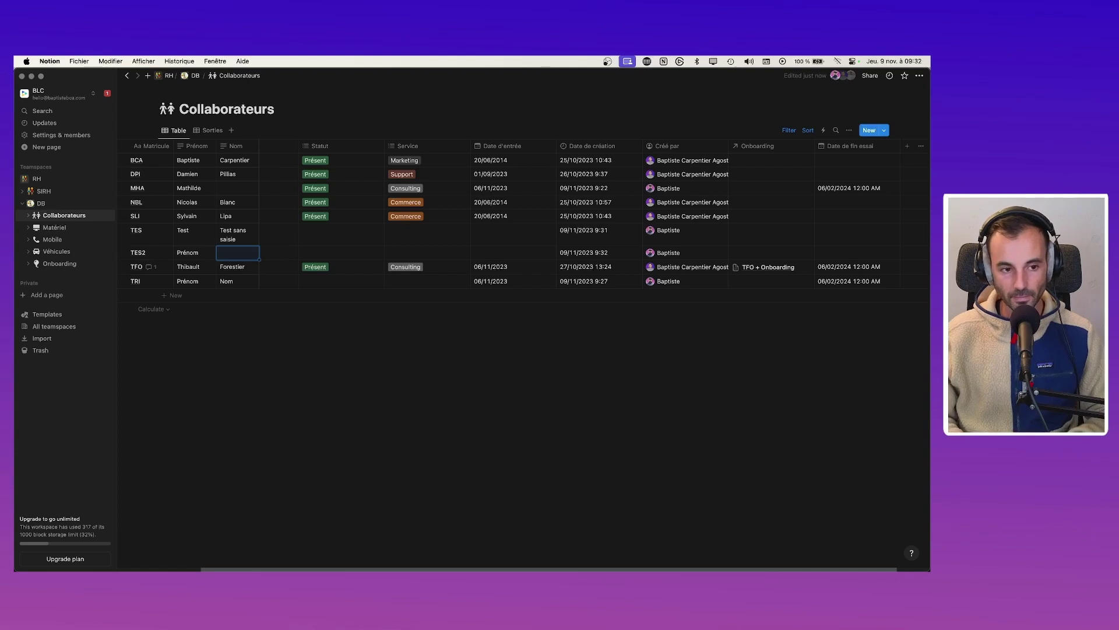
pyautogui.write('Tes')
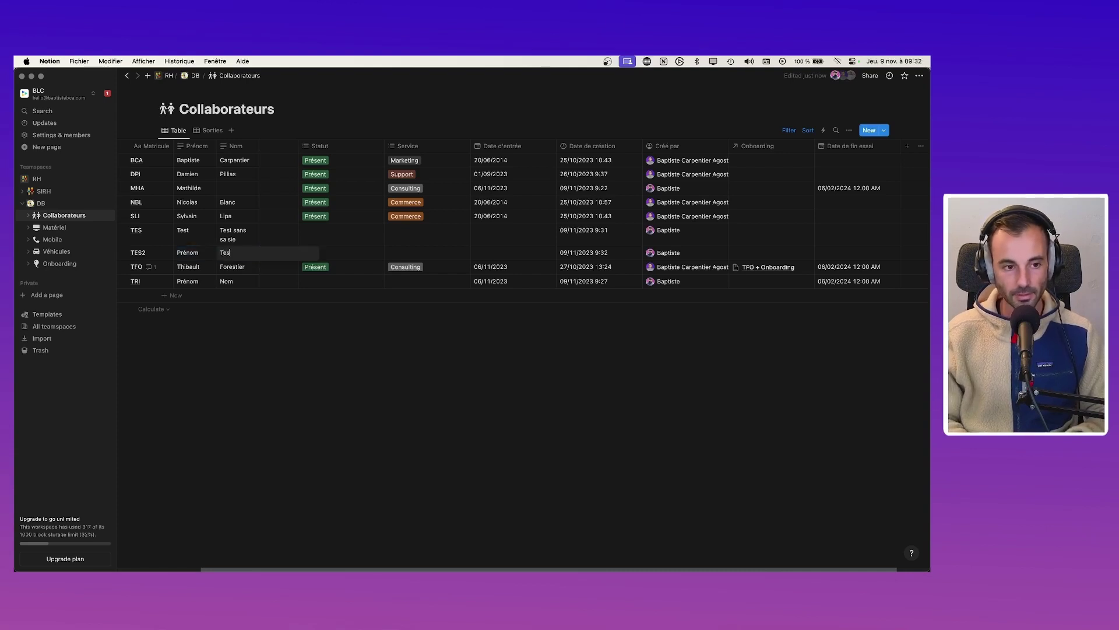
pyautogui.write('t avec sai')
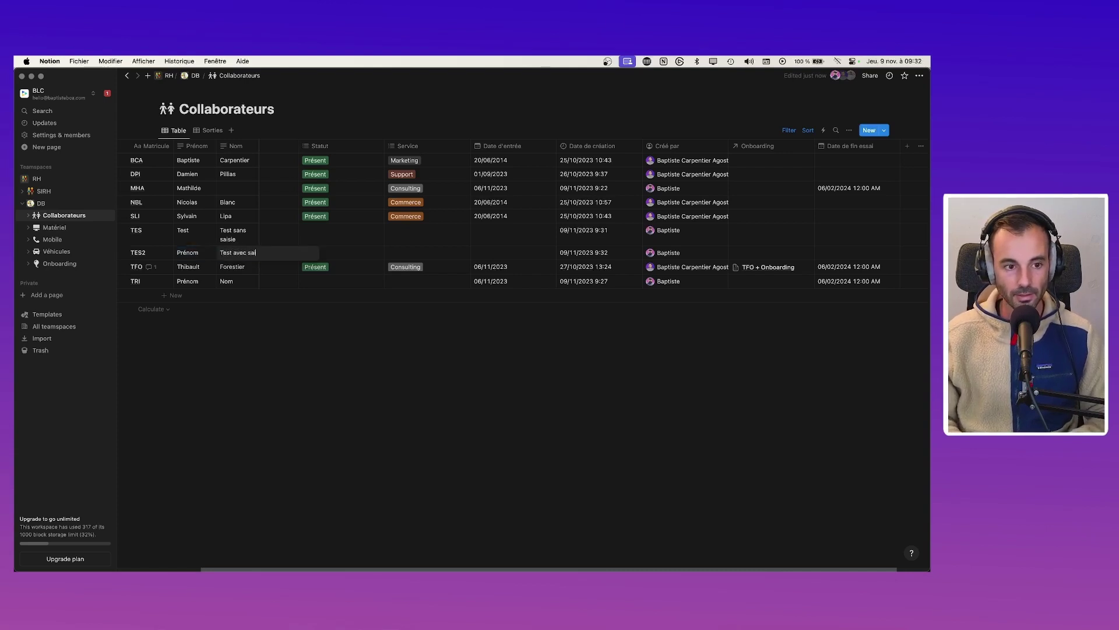
pyautogui.write('sie')
pyautogui.press('BackSpace')
pyautogui.write('ie')
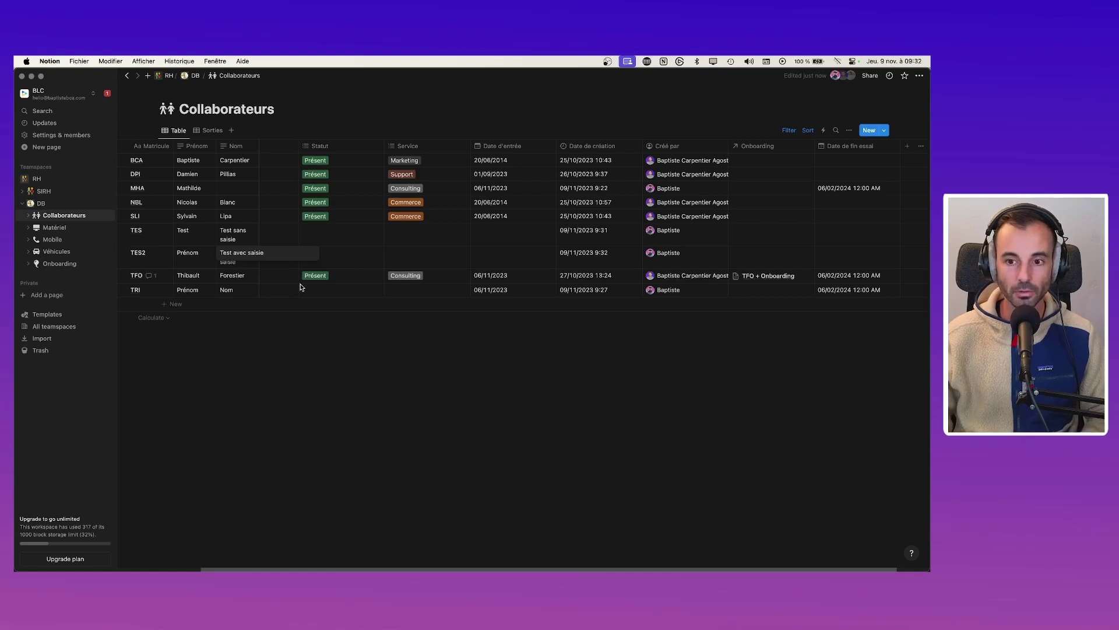
pyautogui.press('Escape')
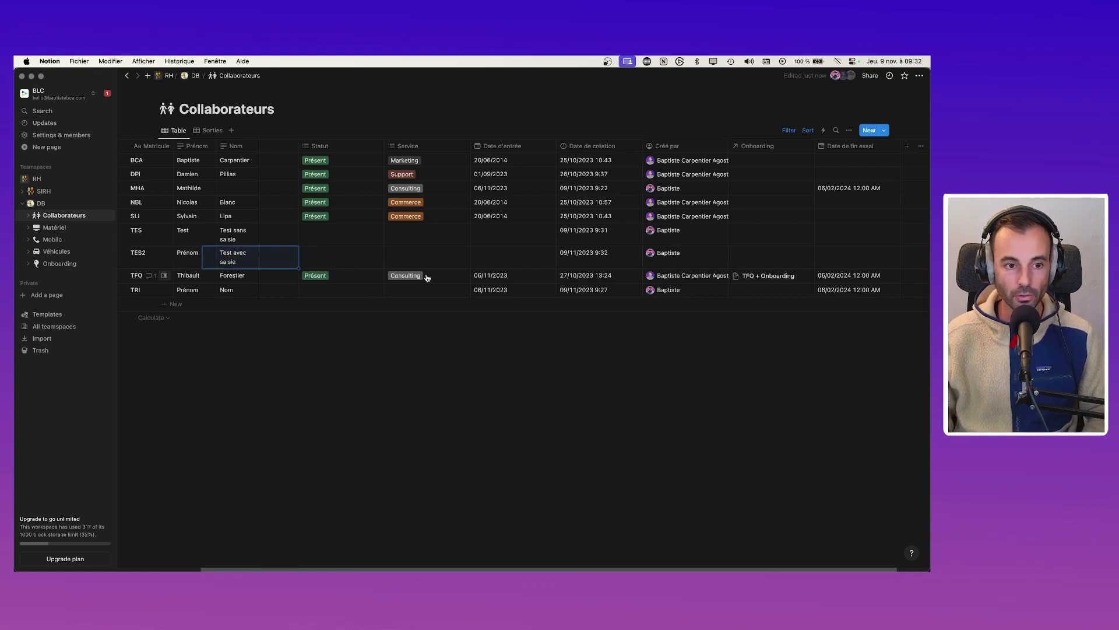
# Step: Set the Date d'entrée of the TES row to 09/11/2023
pyautogui.press('Right')
pyautogui.press('Right')
pyautogui.press('Right')
pyautogui.press('Right')
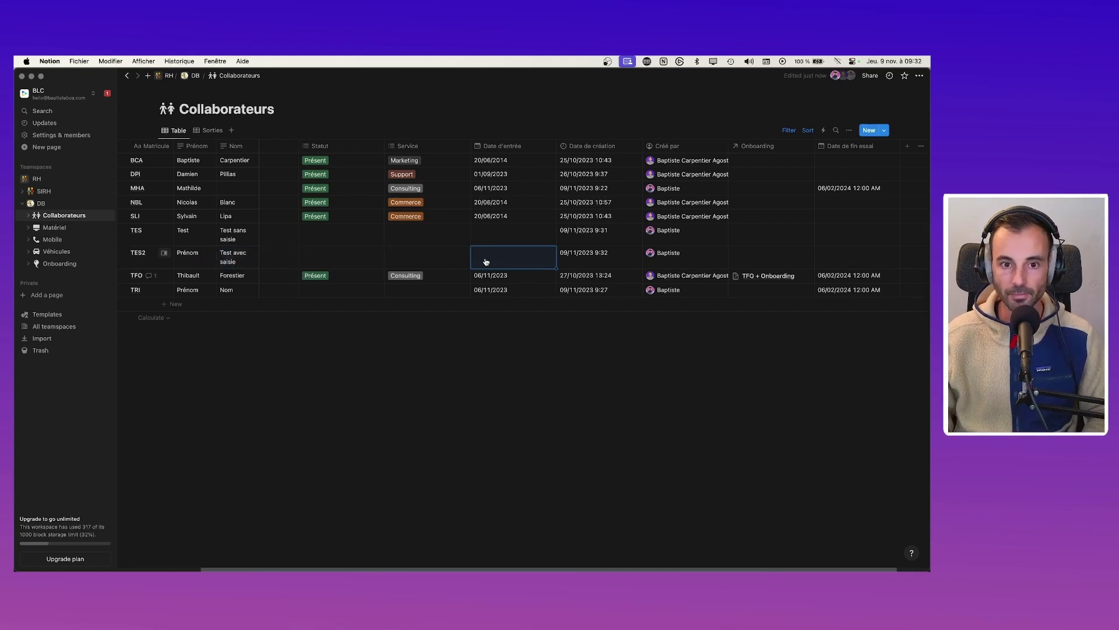
pyautogui.press('Return')
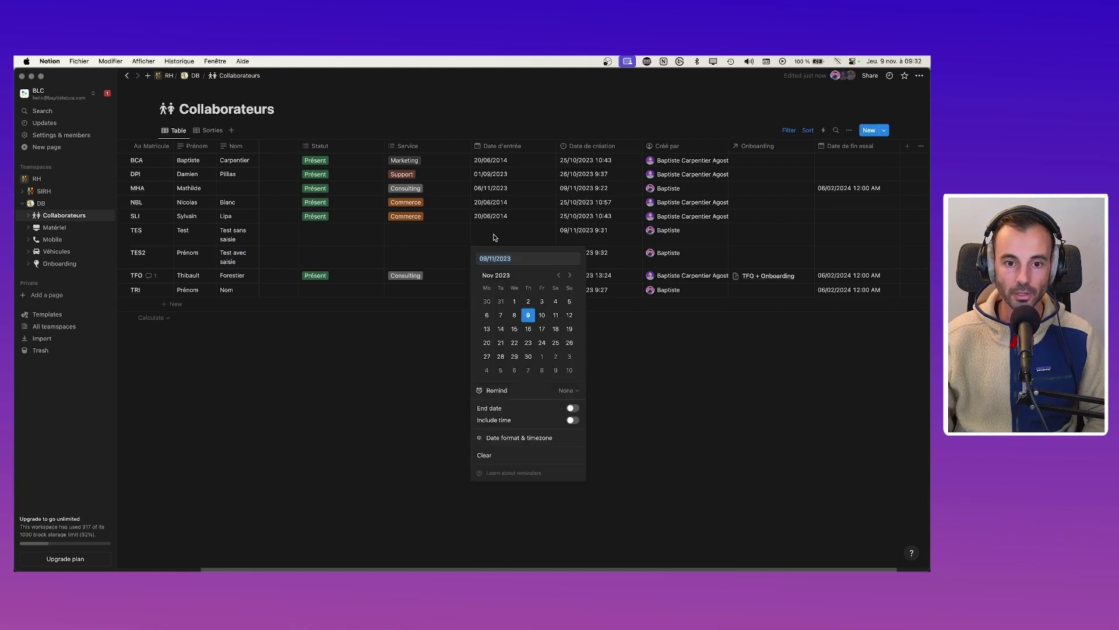
pyautogui.click(527, 316)
pyautogui.press('Escape')
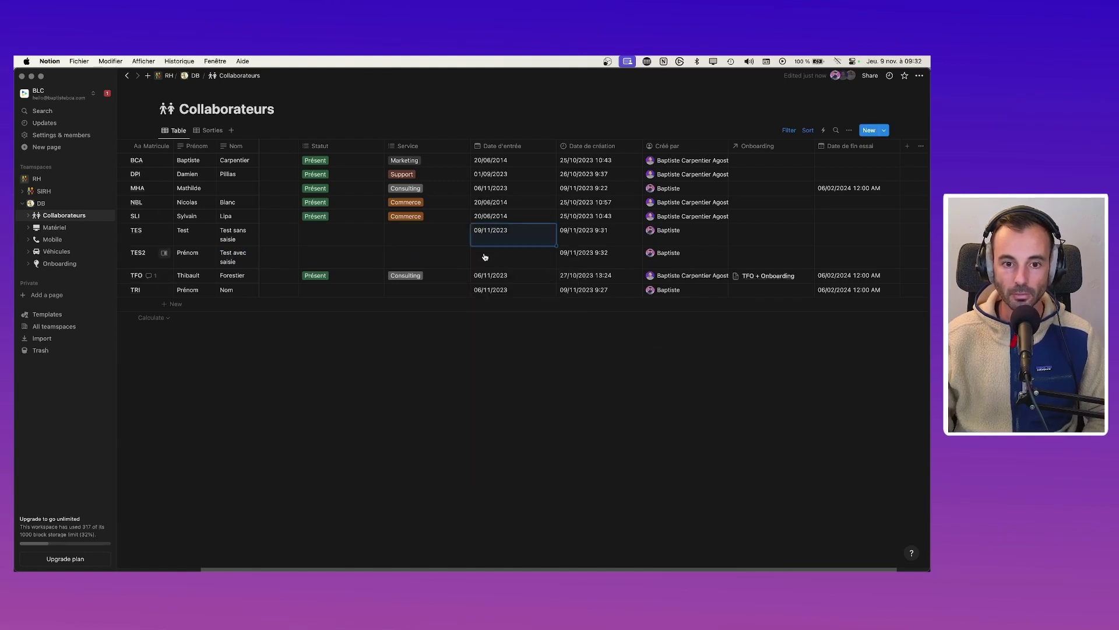
# Step: Set the Date d'entrée of collaborator TES2 to 09/11/2023
pyautogui.click(486, 259)
pyautogui.click(528, 340)
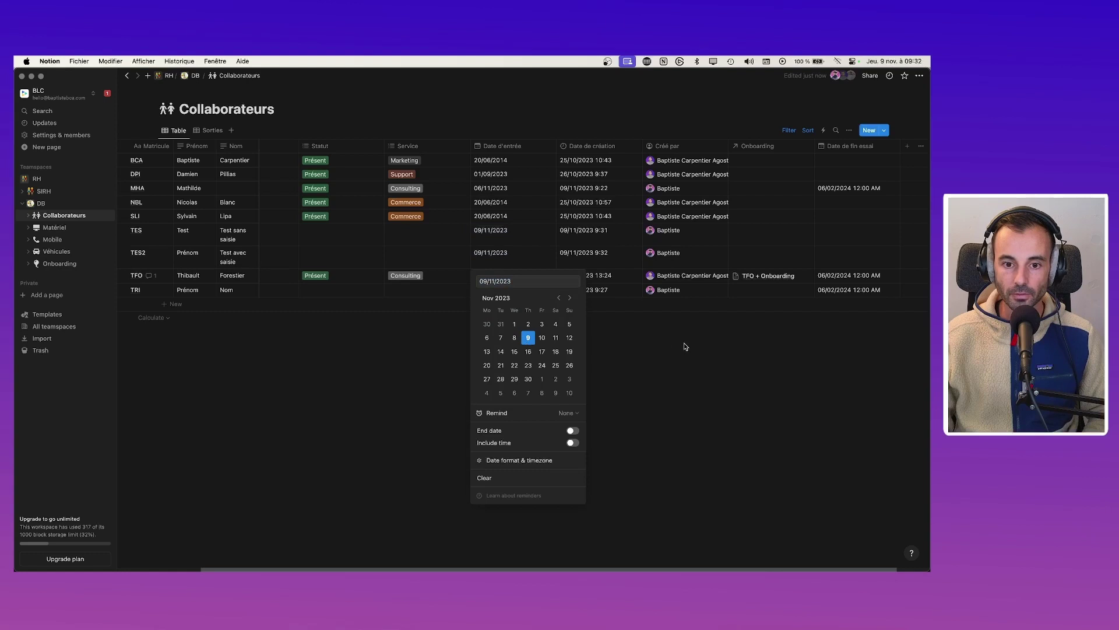
pyautogui.click(717, 303)
# Step: Set the Date de fin essai of collaborator TES2 to 27/11/2023, leaving its Onboarding relation unlinked
pyautogui.click(763, 252)
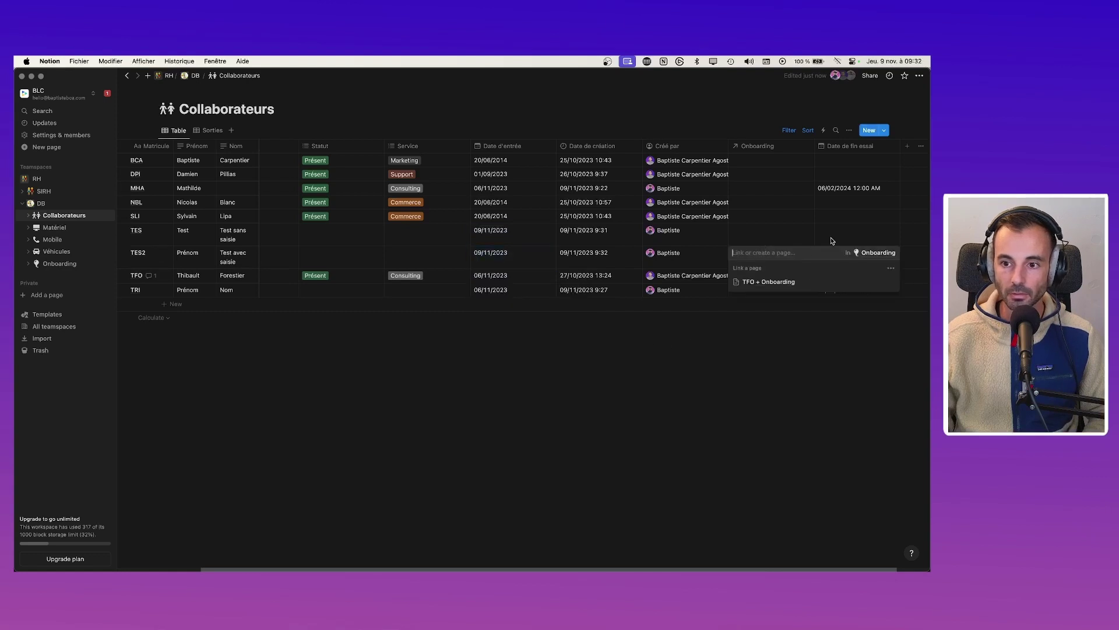
pyautogui.click(768, 282)
pyautogui.click(841, 255)
pyautogui.click(826, 379)
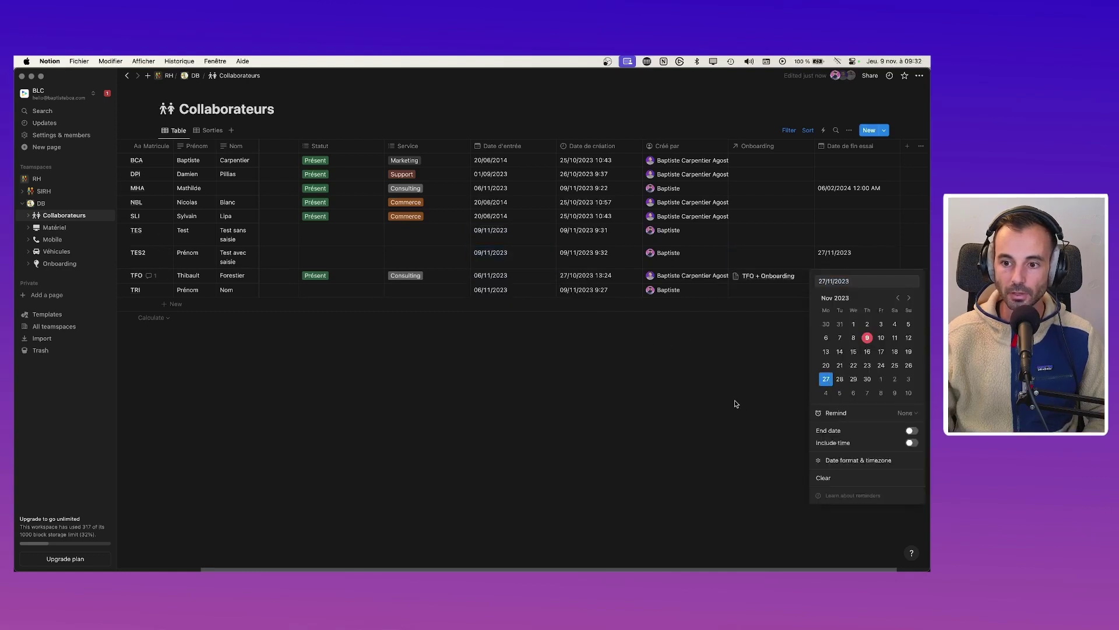
pyautogui.click(736, 404)
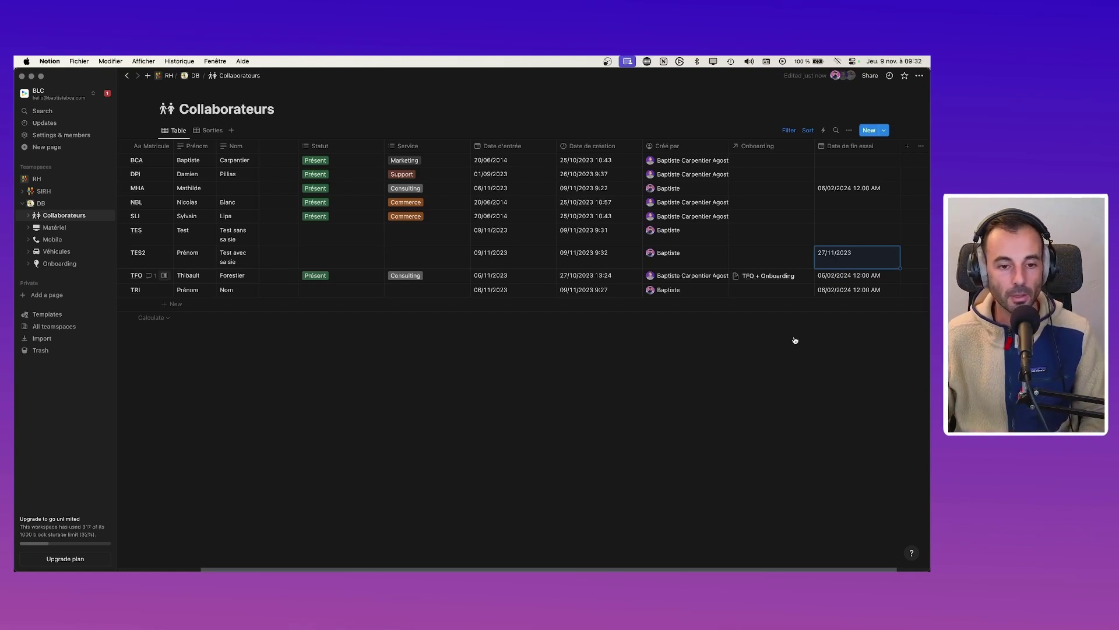
pyautogui.click(735, 378)
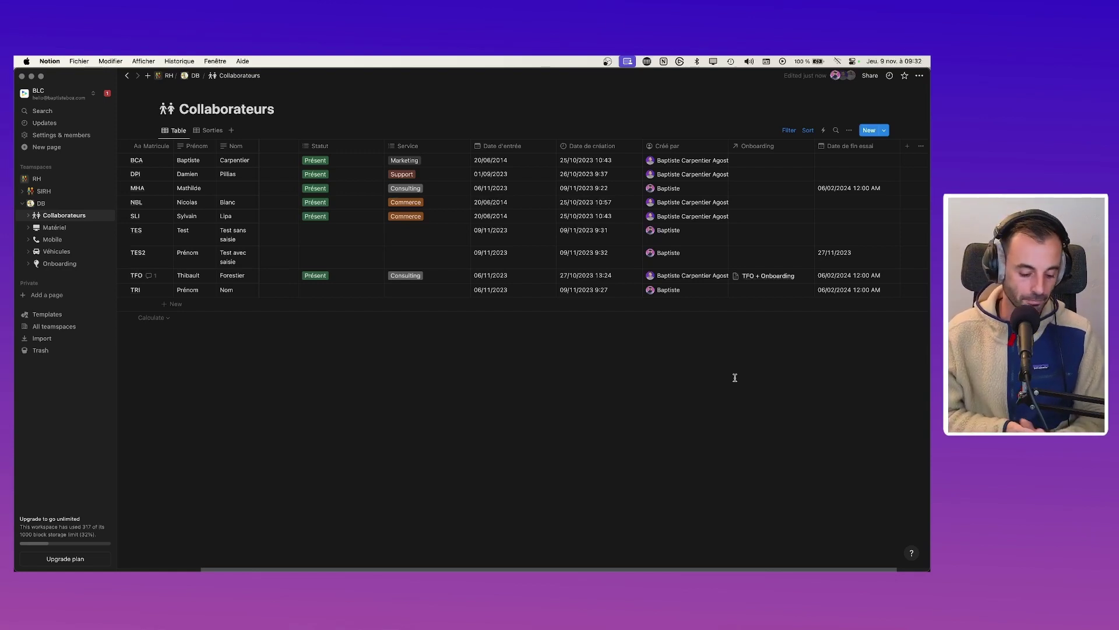
# Step: Switch to the Freeform board and select the Période d'essai document with its icon in row 3
pyautogui.press('super+Tab')
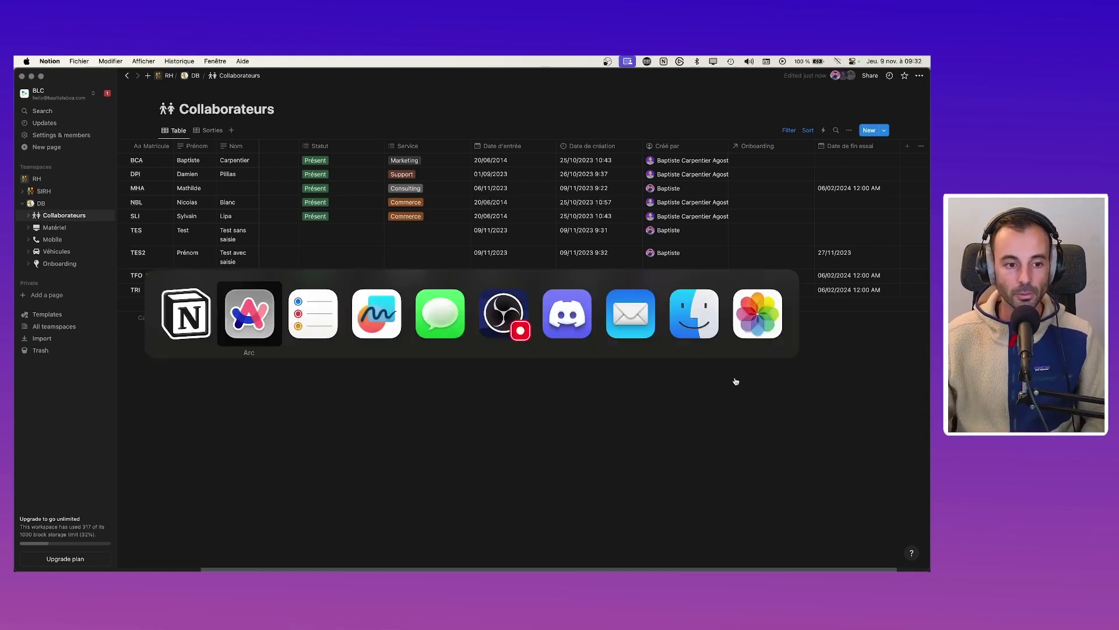
pyautogui.press('super+Tab')
pyautogui.scroll(5, 648, 375)
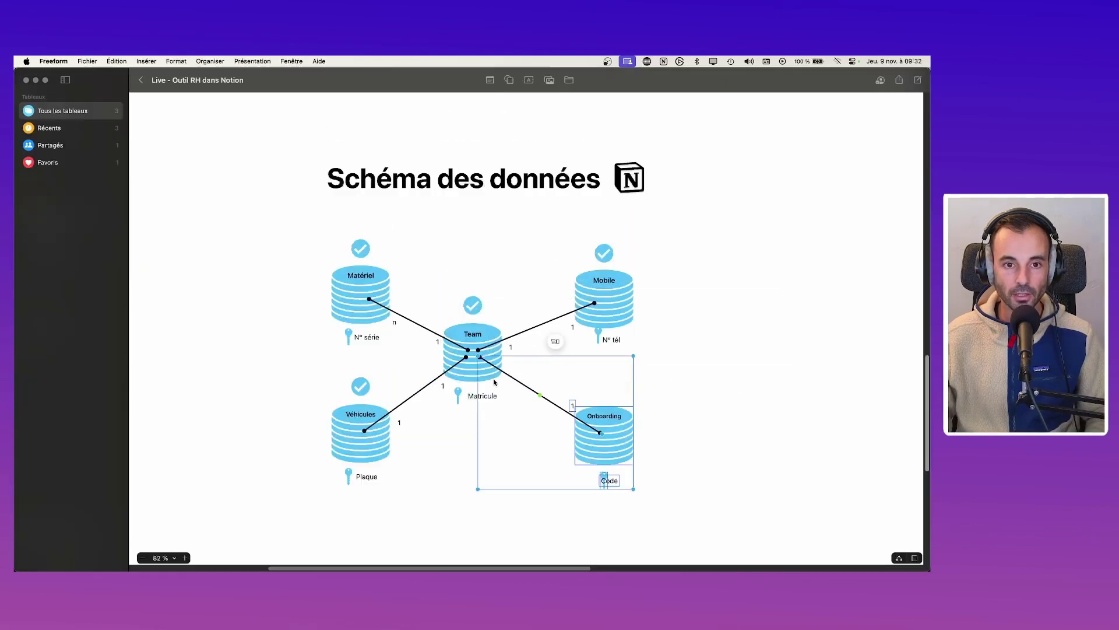
pyautogui.scroll(3, 495, 382)
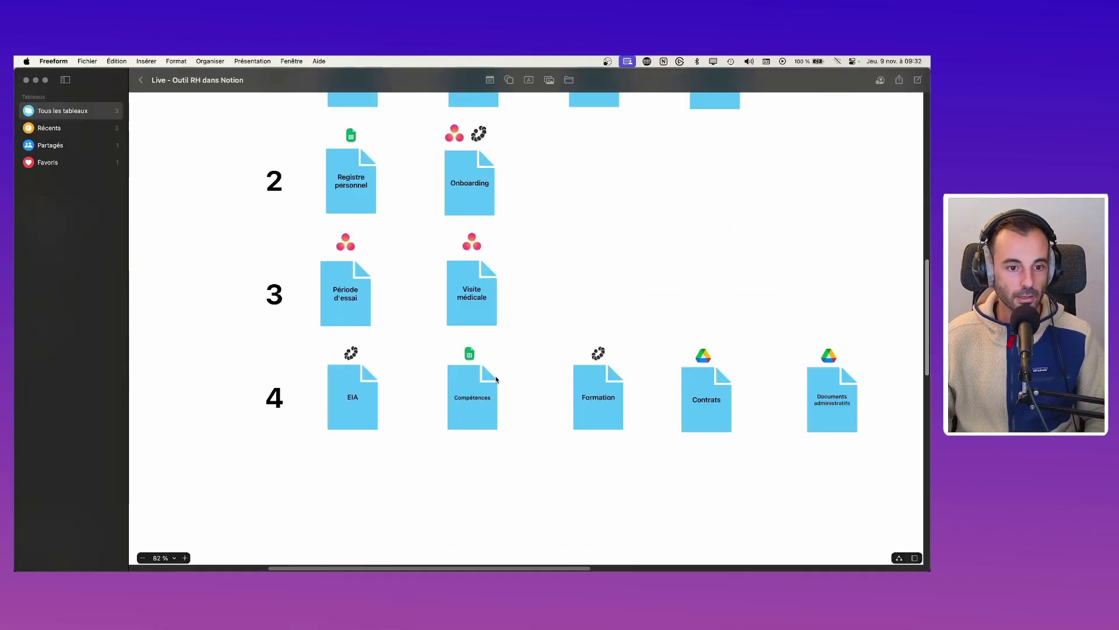
pyautogui.moveTo(316, 241); pyautogui.dragTo(374, 348)
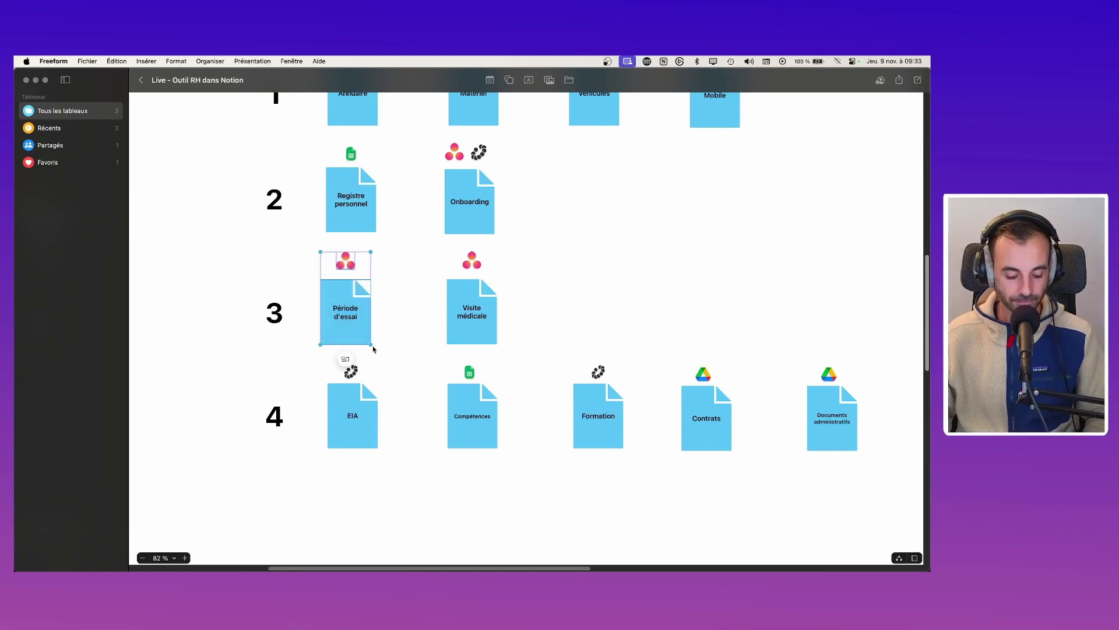
# Step: Review the Portail RH scope on the Freeform board, checking back with the Collaborateurs table in Notion
pyautogui.press('super+Tab')
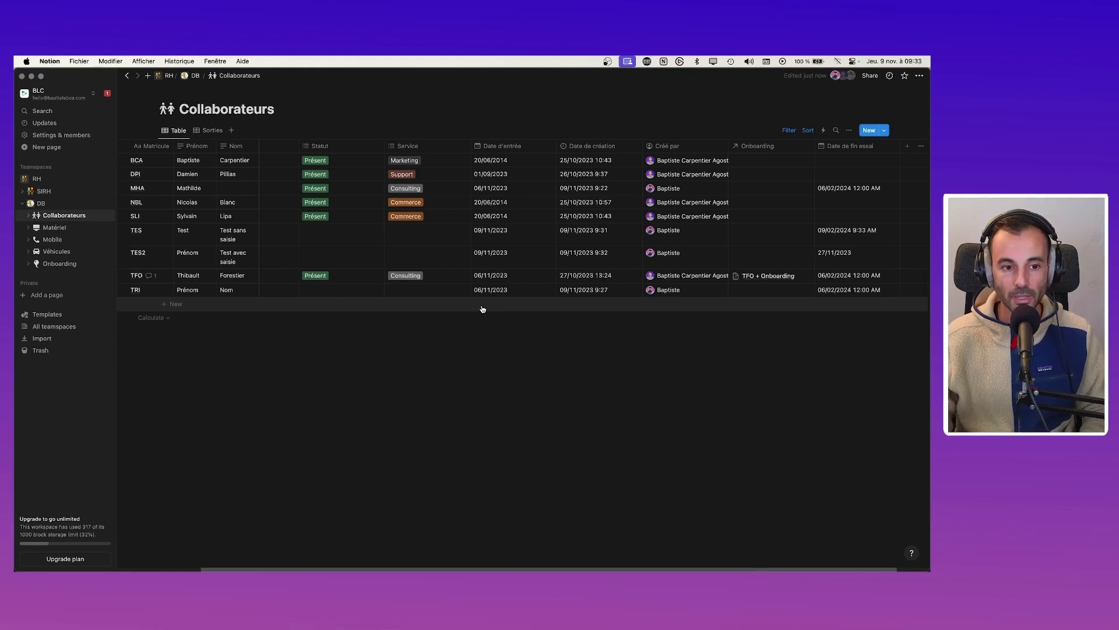
pyautogui.press('super+Tab')
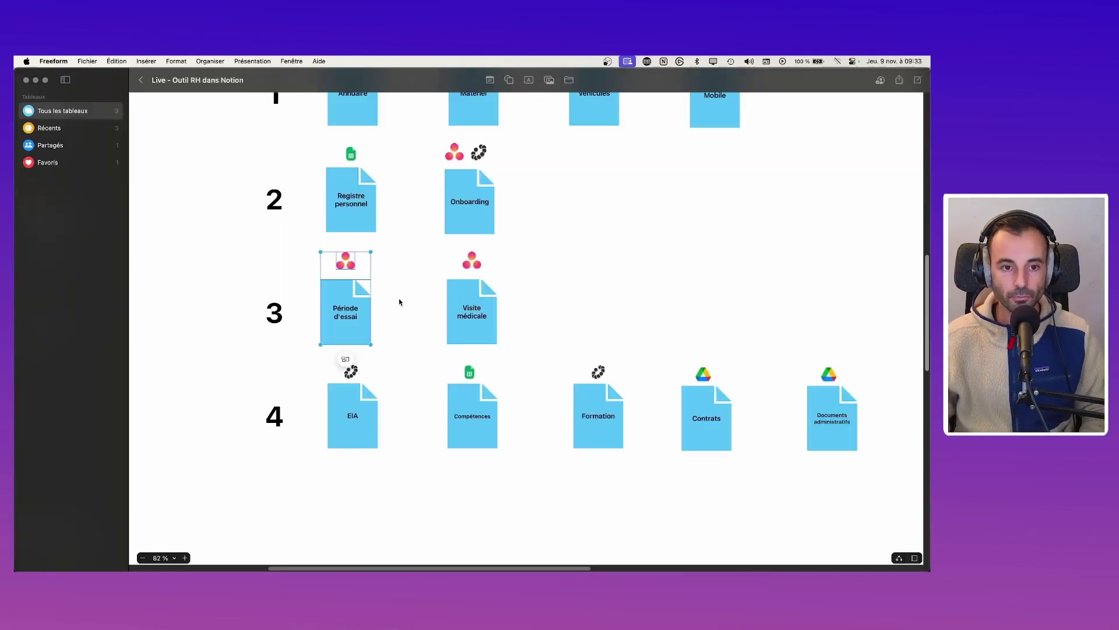
pyautogui.scroll(5, 398, 300)
pyautogui.scroll(-2, 389, 306)
pyautogui.scroll(3, 383, 304)
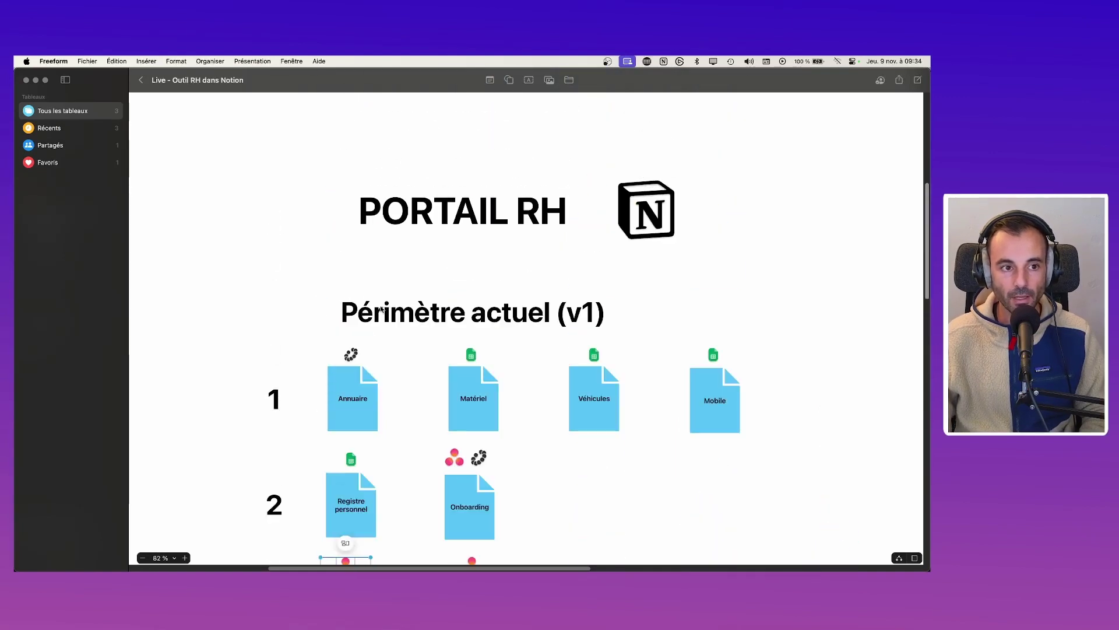
pyautogui.scroll(-5, 363, 297)
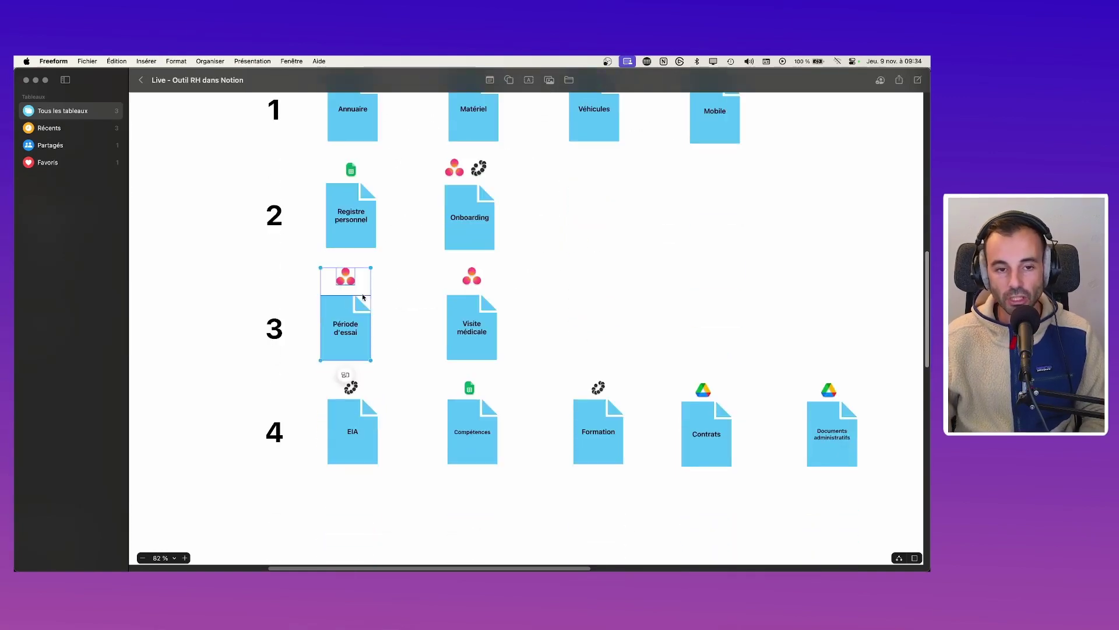
pyautogui.click(363, 297)
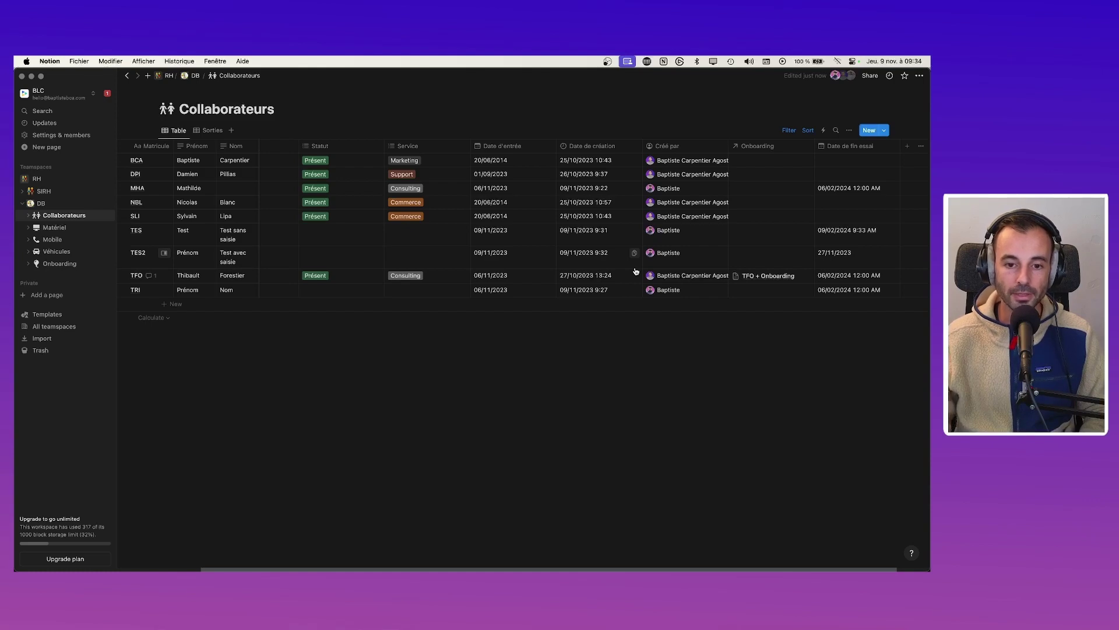
pyautogui.press('super+Tab')
pyautogui.scroll(3, 296, 324)
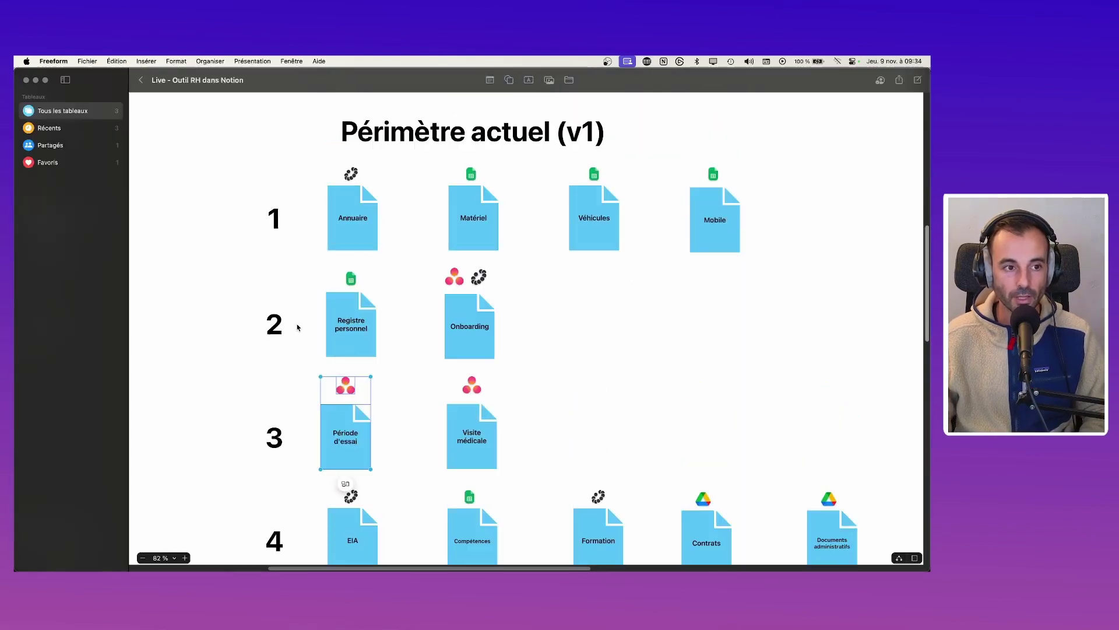
# Step: Switch to Zapier in the Arc browser and leave the trial-period Zap for the list of all Zaps
pyautogui.press('super+Tab')
pyautogui.press('super+Tab')
pyautogui.press('super+Tab')
pyautogui.press('super+Tab')
pyautogui.press('super+Tab')
pyautogui.press('super+Tab')
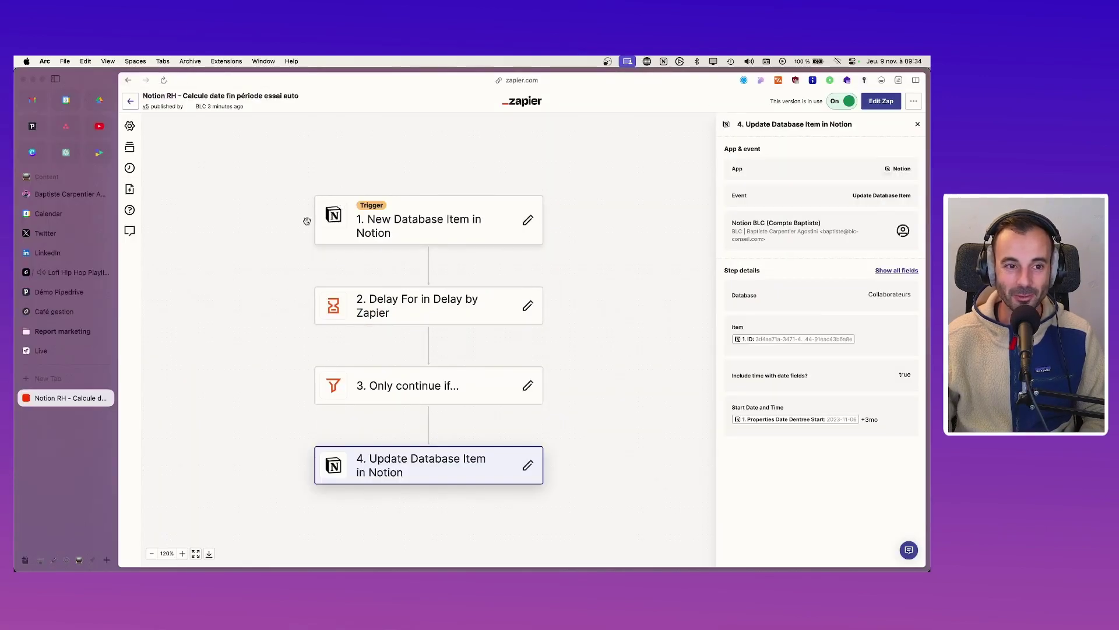
pyautogui.click(126, 81)
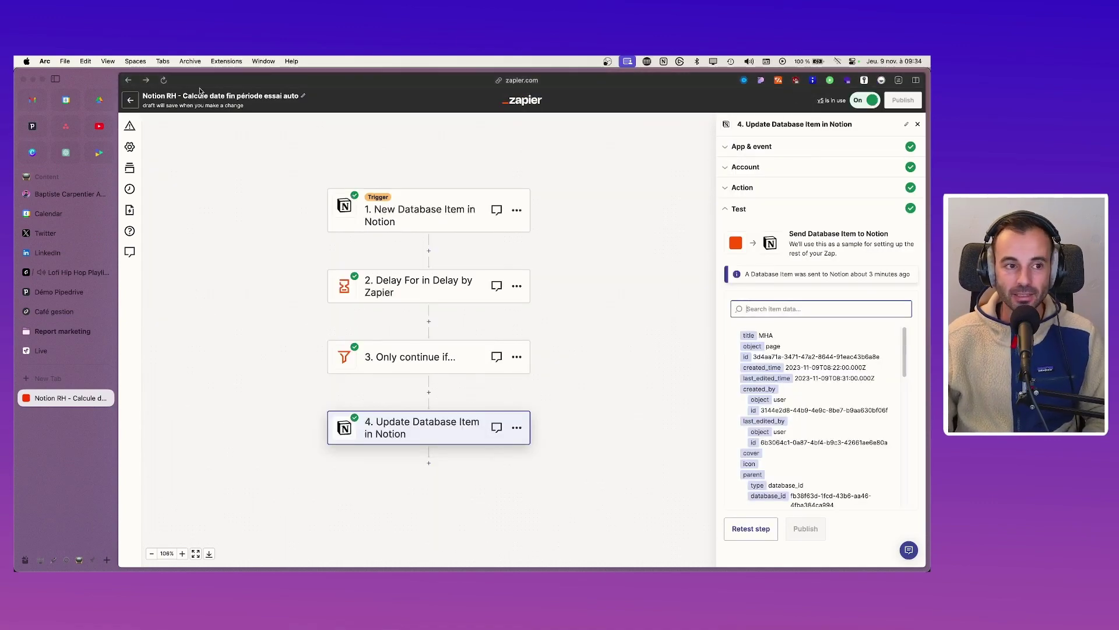
pyautogui.click(131, 100)
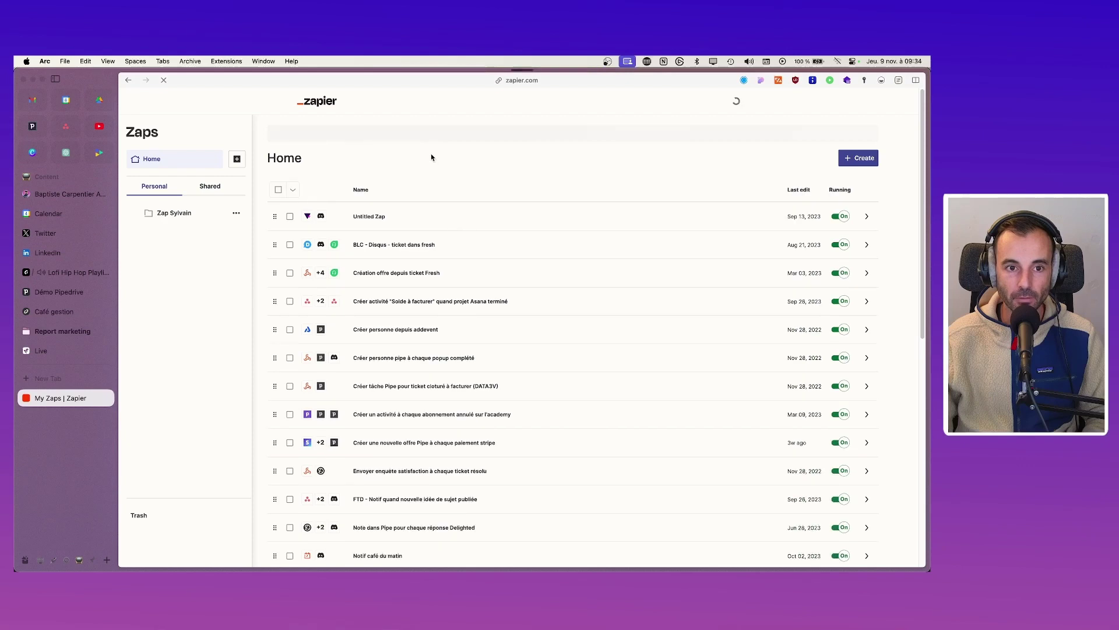
# Step: Search the Zaps for "notion"
pyautogui.click(420, 133)
pyautogui.write('notion')
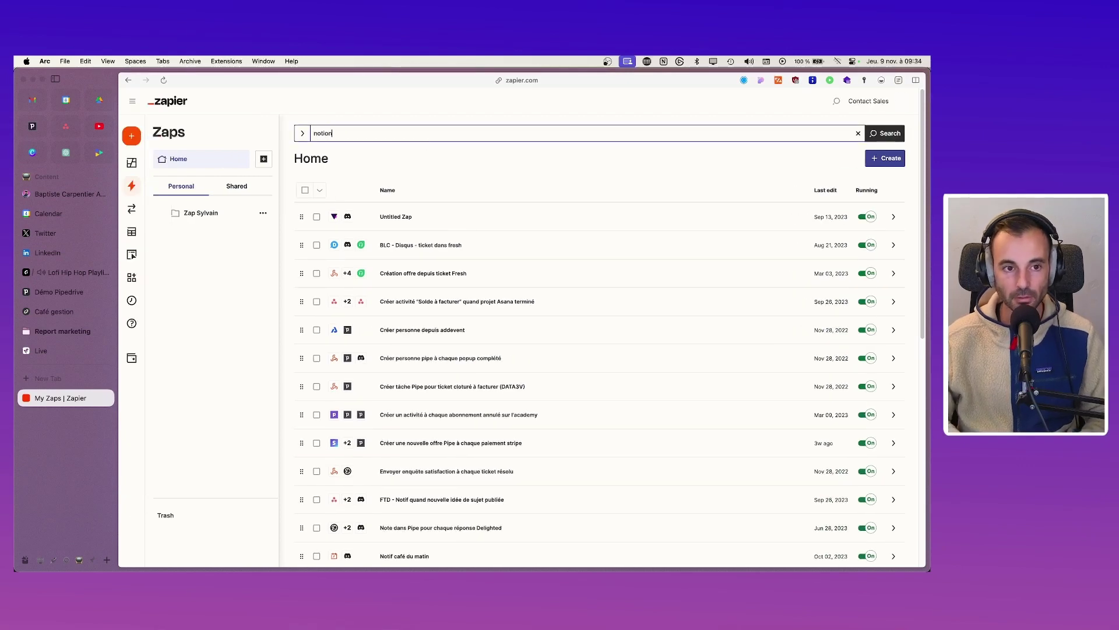
pyautogui.press('Return')
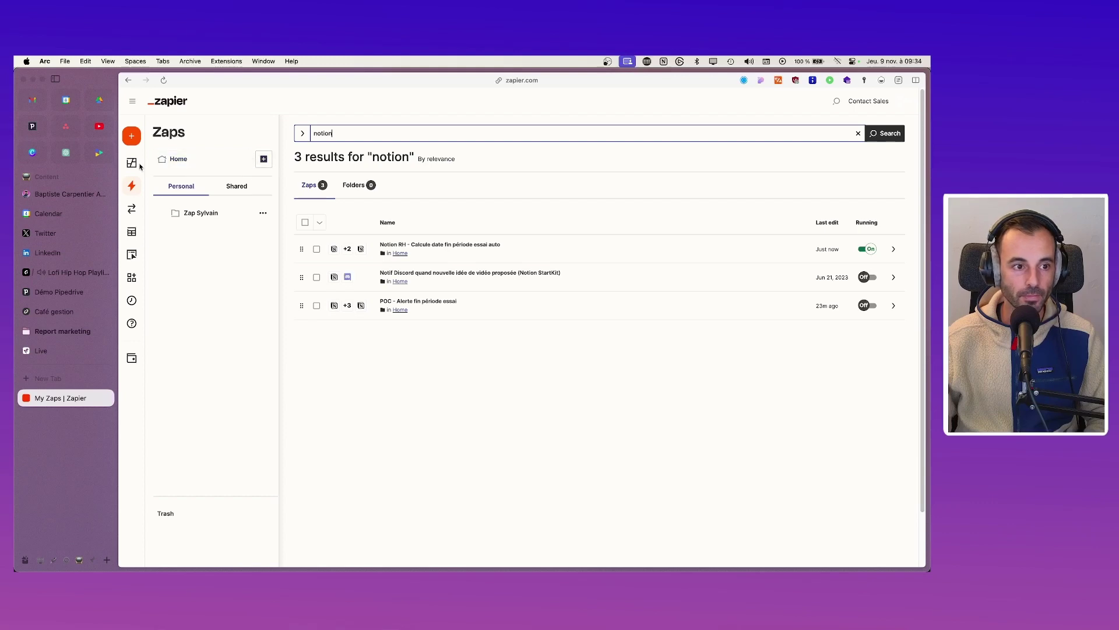
# Step: Create a new Zap and place the cursor in its AI automation prompt
pyautogui.click(153, 136)
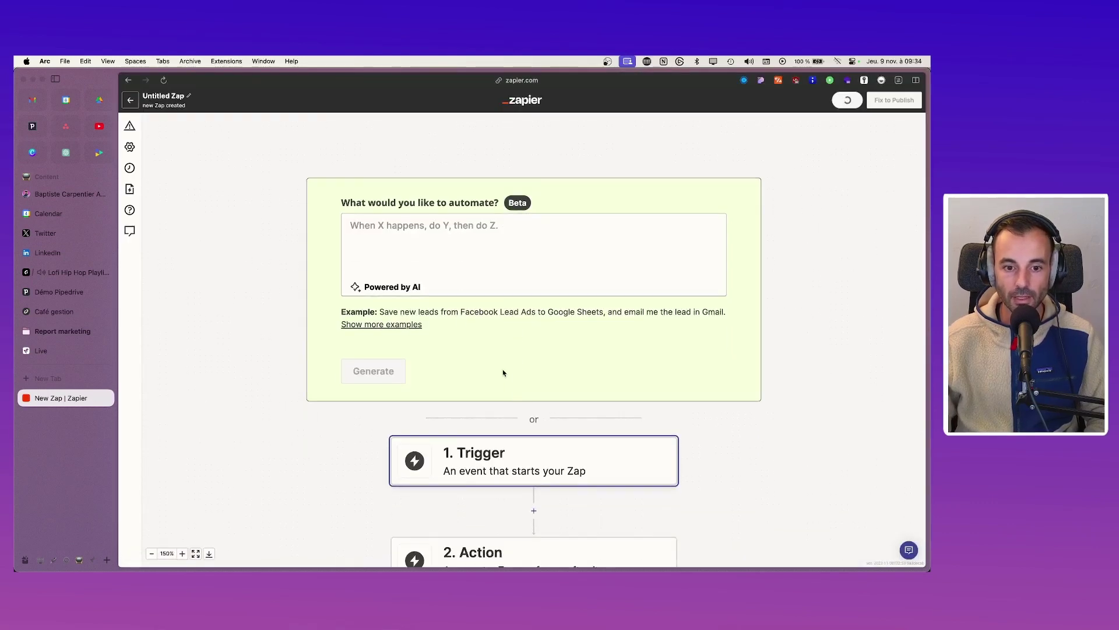
pyautogui.click(467, 240)
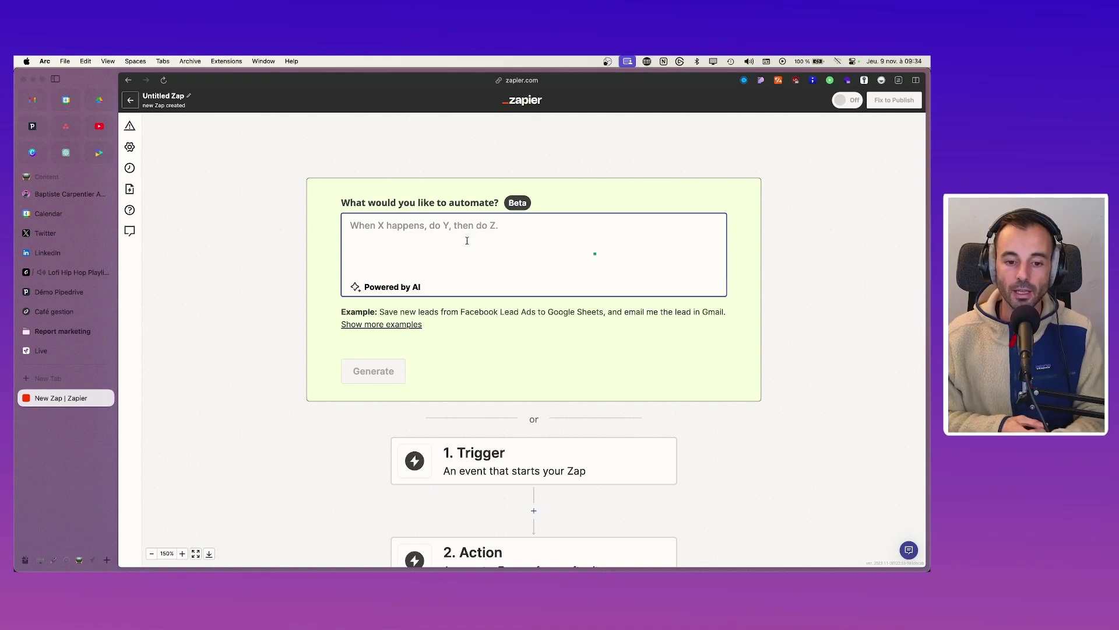
pyautogui.scroll(-1, 482, 312)
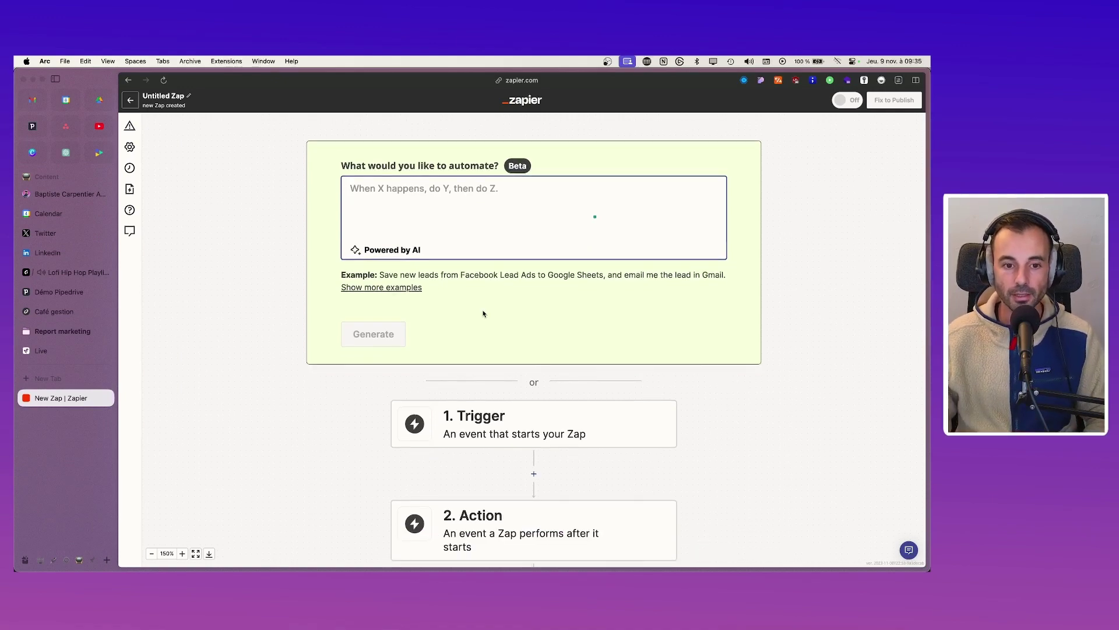
pyautogui.scroll(2, 482, 312)
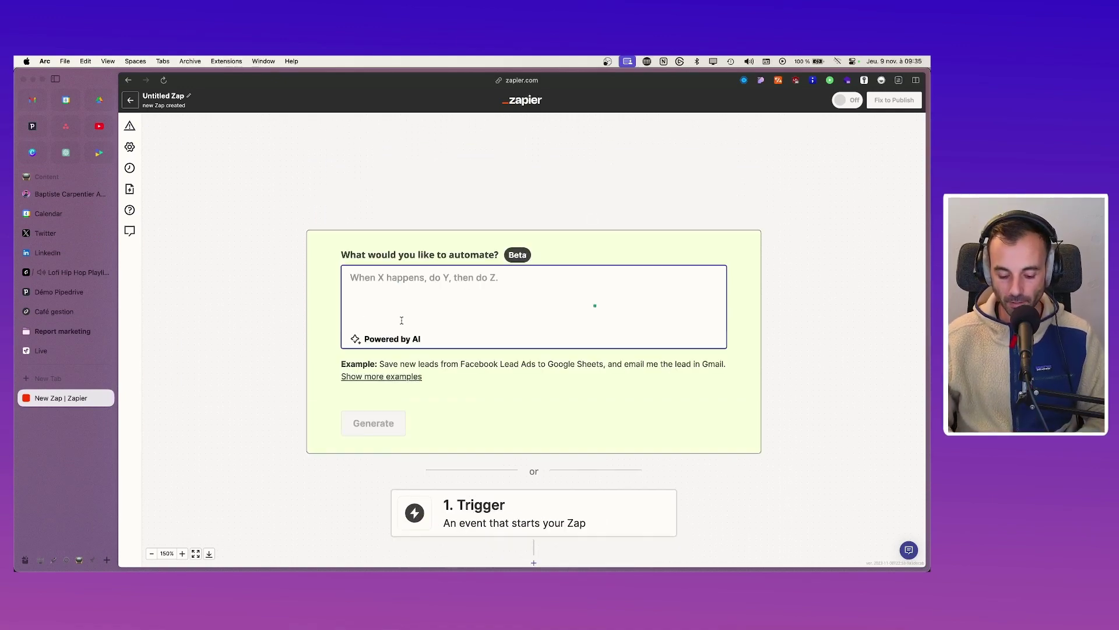
# Step: Generate a Zap from the AI prompt "Quand une nouvelle ligne est ajoutée dans Notion, mets à jour le même enregistrement"
pyautogui.write('Quand unt')
pyautogui.press('BackSpace')
pyautogui.press('BackSpace')
pyautogui.write('ne ')
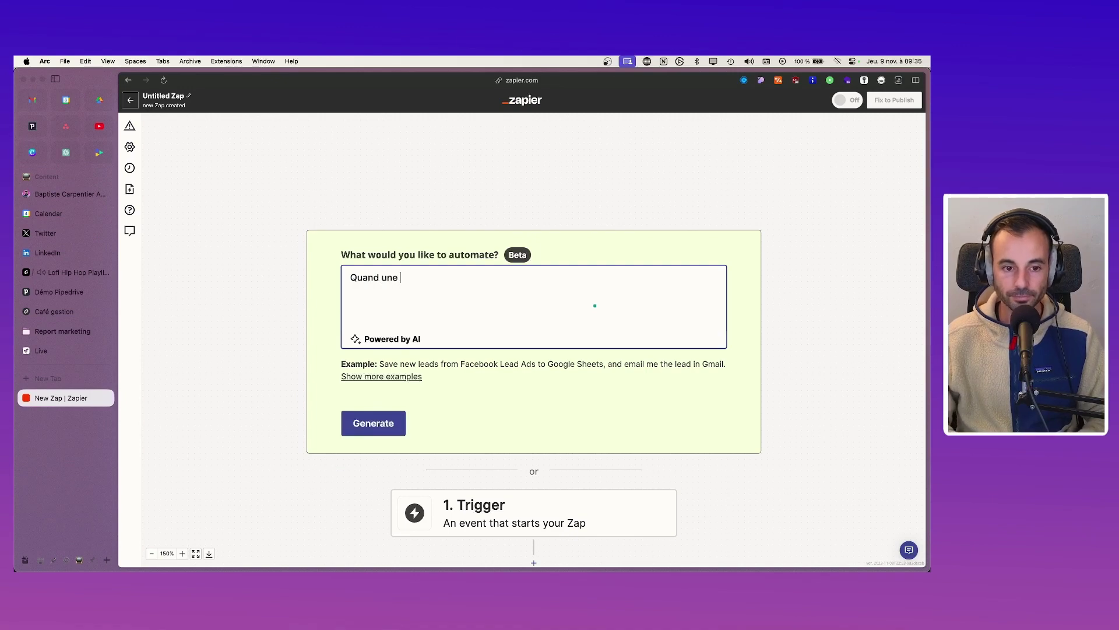
pyautogui.write('nouvelle lig')
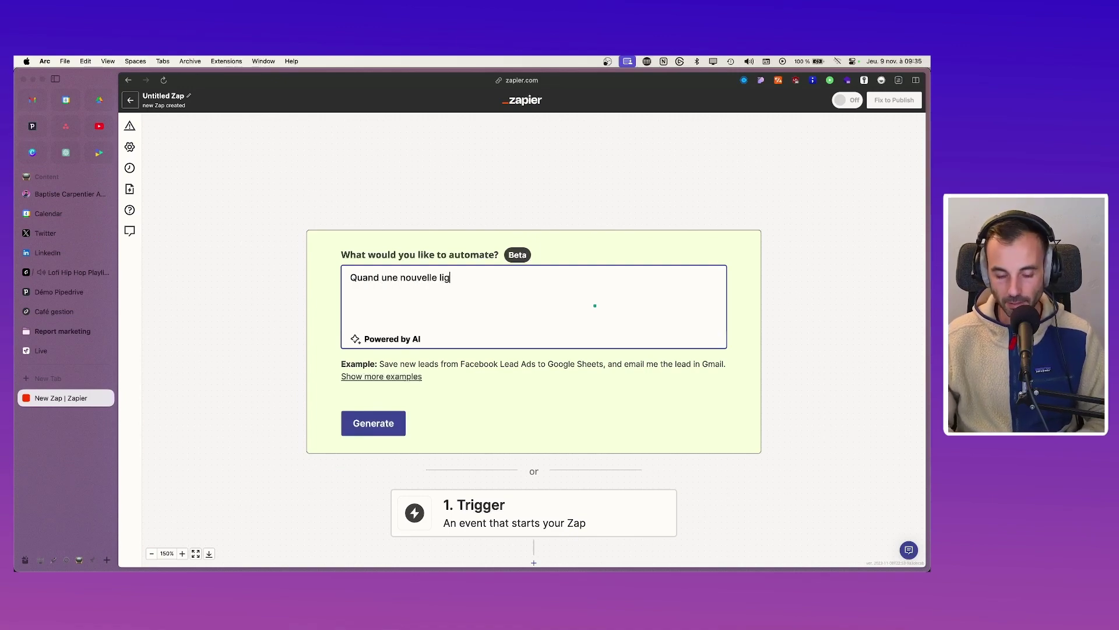
pyautogui.write('ne est ajoutée dans')
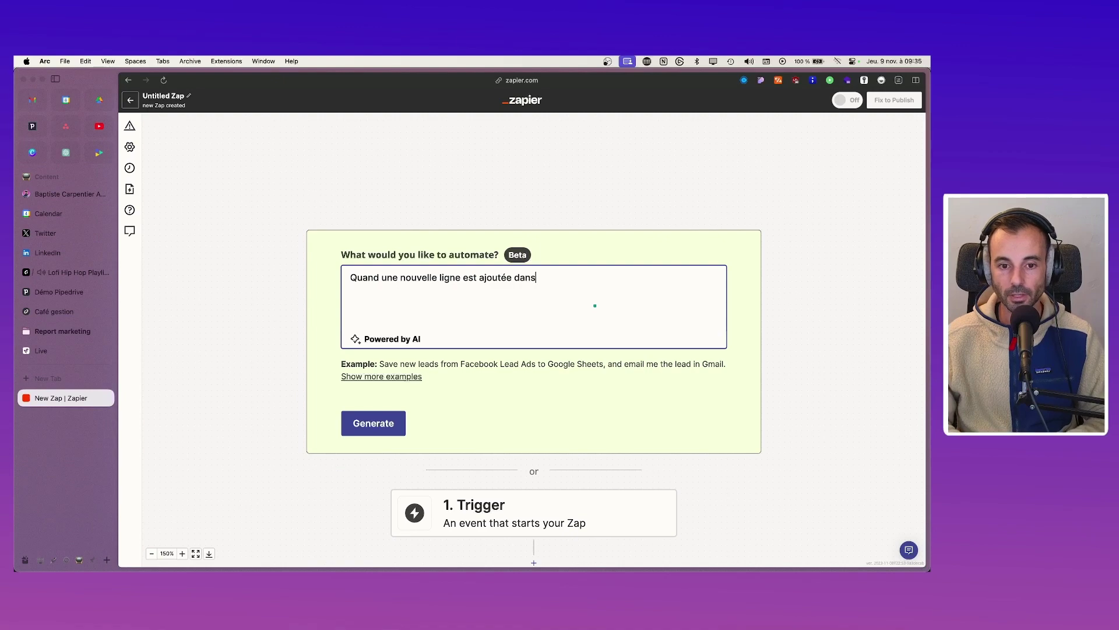
pyautogui.write(' Notion, mets ')
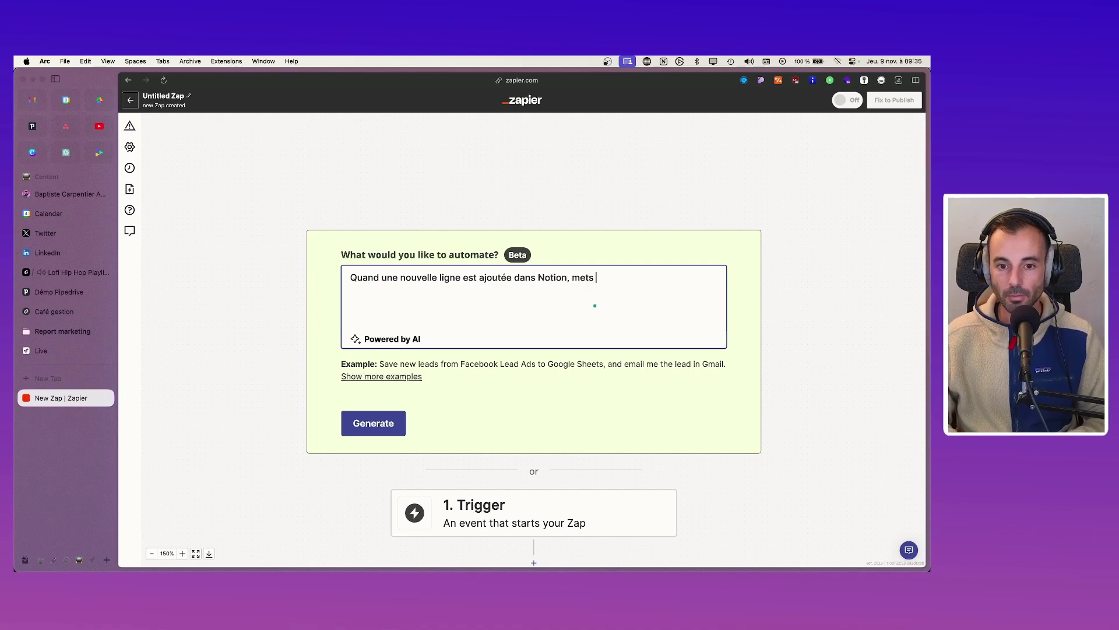
pyautogui.write('à jour l')
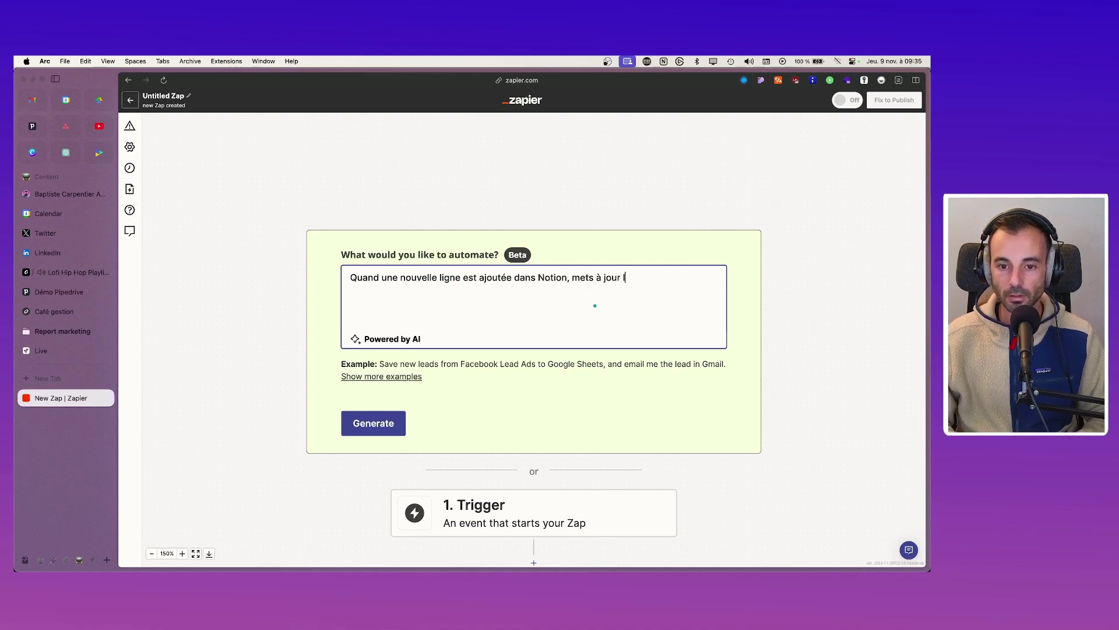
pyautogui.write('e même enrefgi')
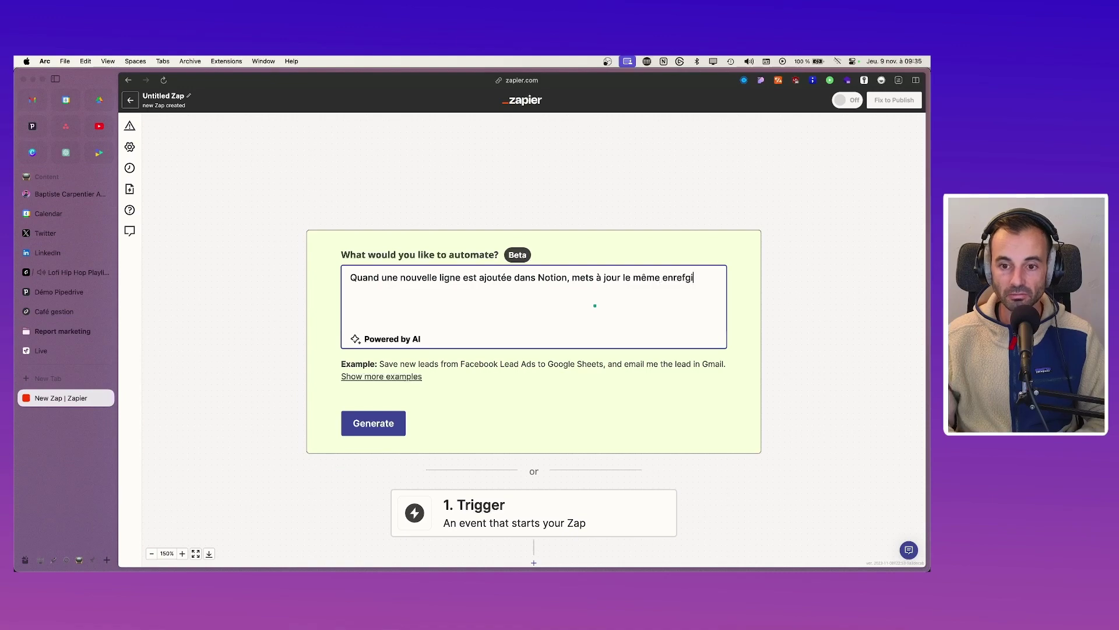
pyautogui.press('BackSpace')
pyautogui.press('BackSpace')
pyautogui.press('BackSpace')
pyautogui.write('gistremen')
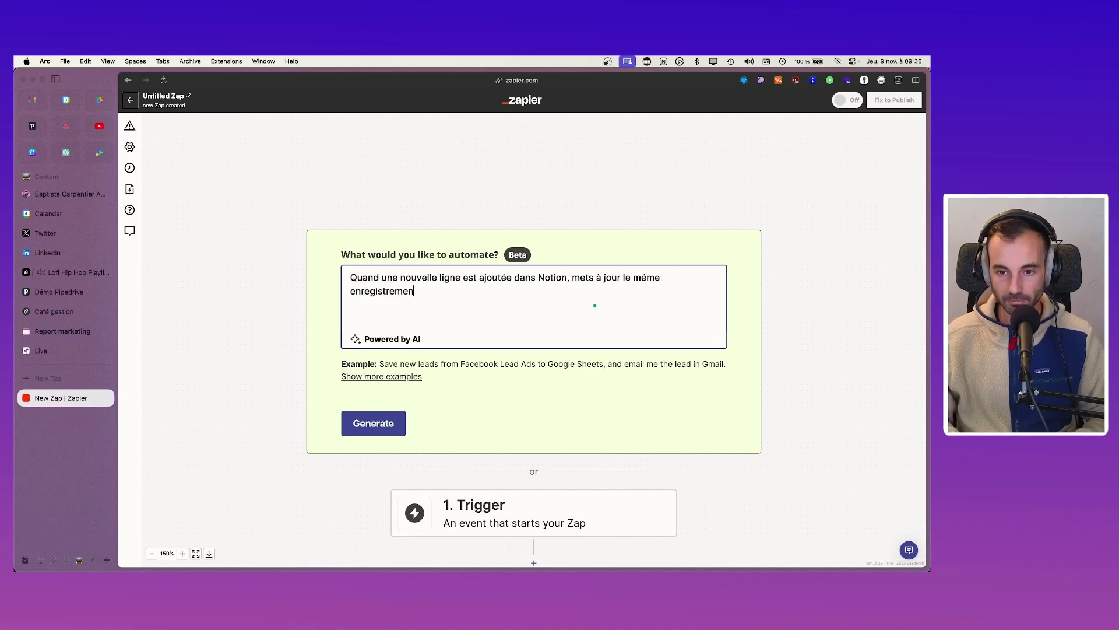
pyautogui.write('t')
pyautogui.click(399, 419)
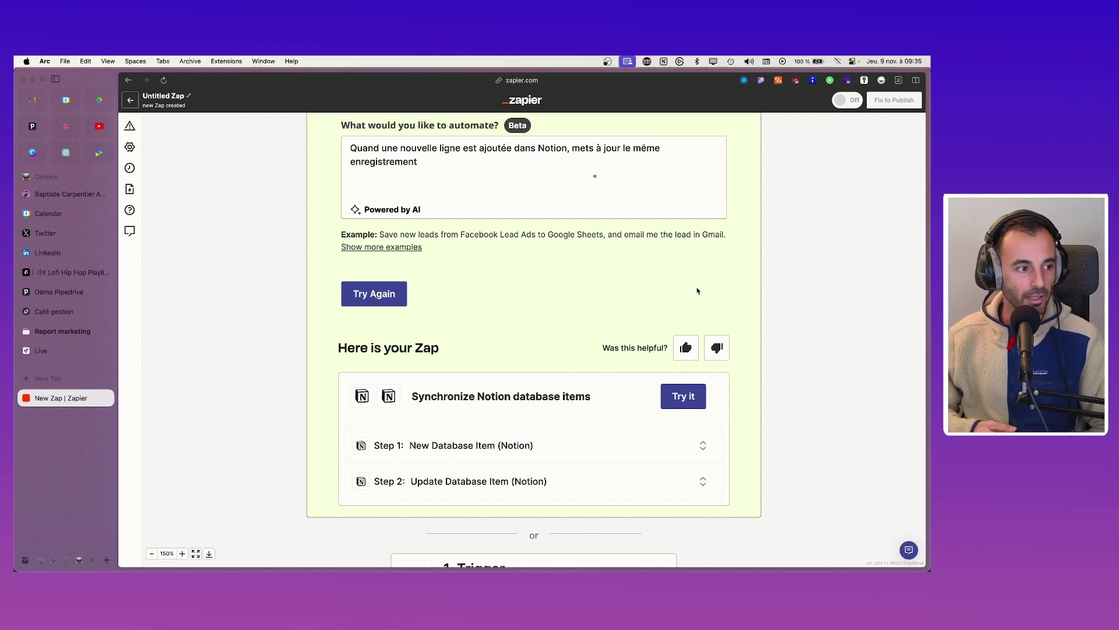
# Step: Examine the steps of the generated Zap suggestion and compare them with the automation prompt
pyautogui.scroll(-2, 618, 325)
pyautogui.scroll(-1, 617, 324)
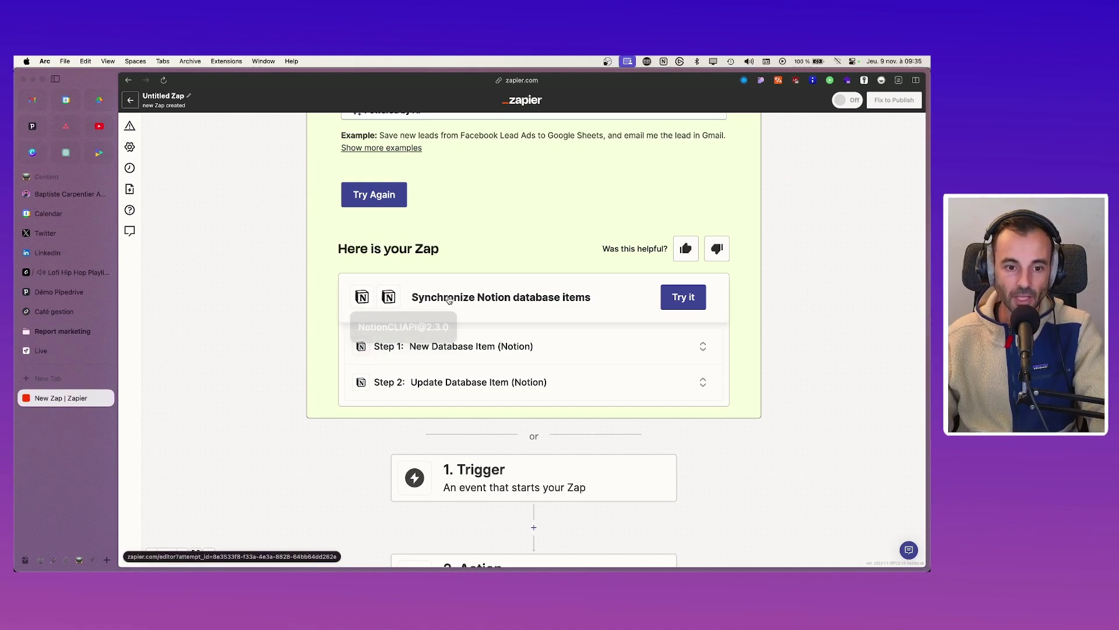
pyautogui.scroll(-1, 458, 309)
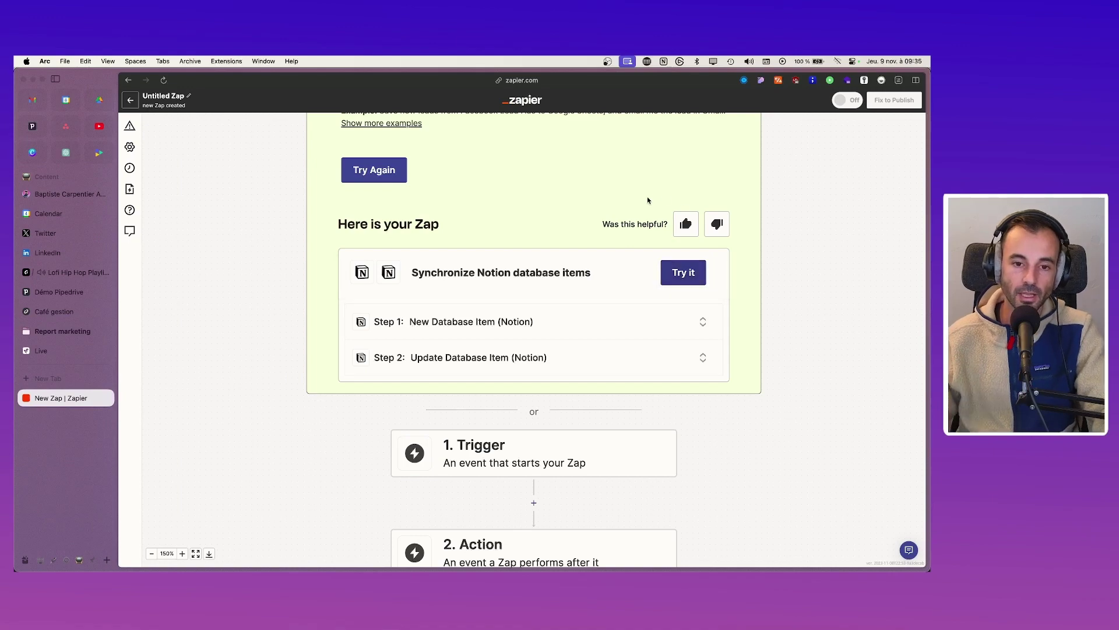
pyautogui.scroll(5, 583, 199)
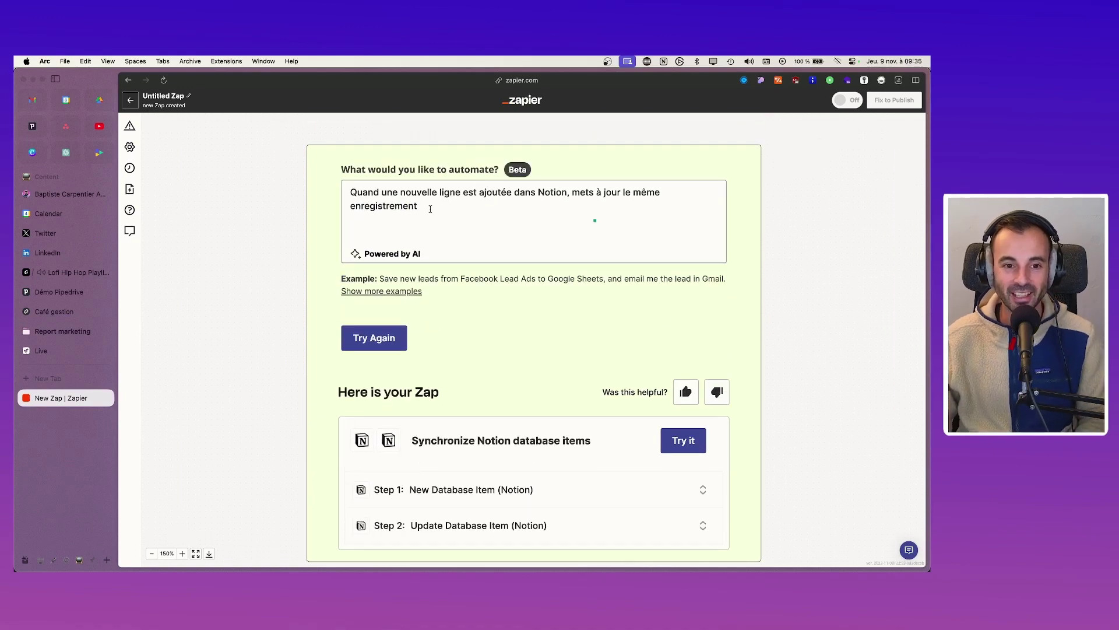
# Step: Regenerate the Zap from the AI prompt "Quand une nouvelle ligne est ajoutée dans Notion, alerte moi dans Discord 10 jours après"
pyautogui.scroll(-3, 434, 206)
pyautogui.moveTo(600, 200); pyautogui.dragTo(569, 177)
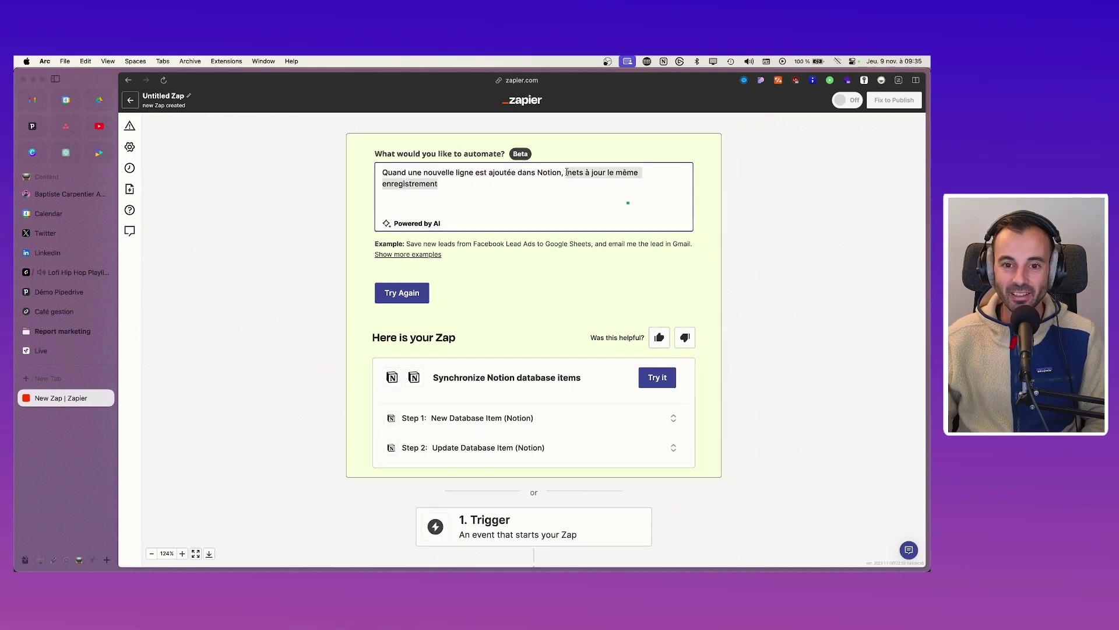
pyautogui.write('al')
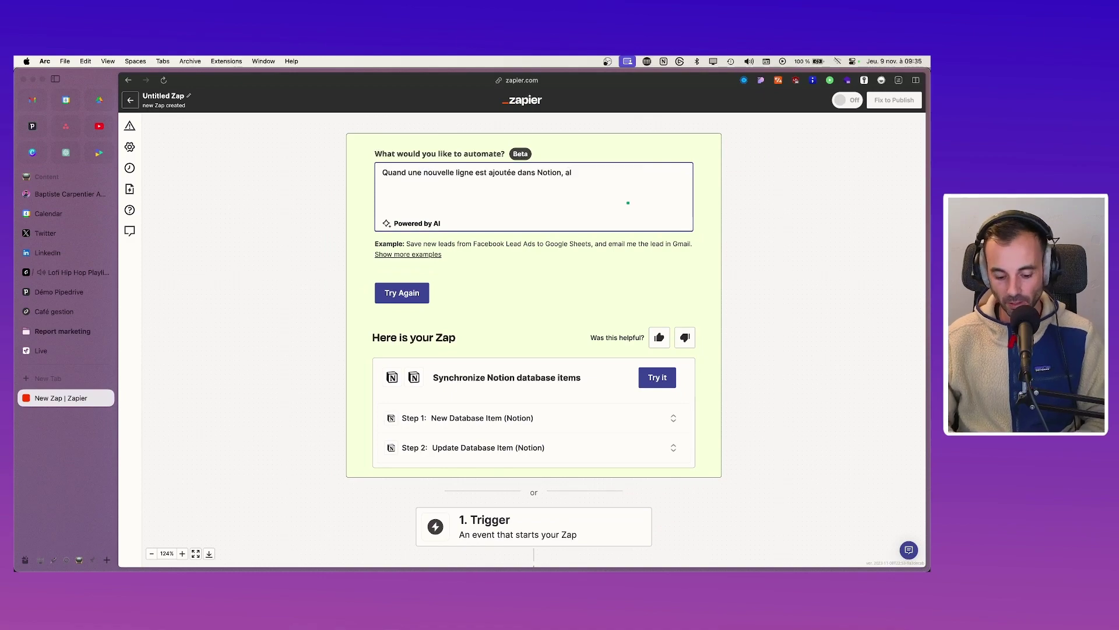
pyautogui.write('erte moi')
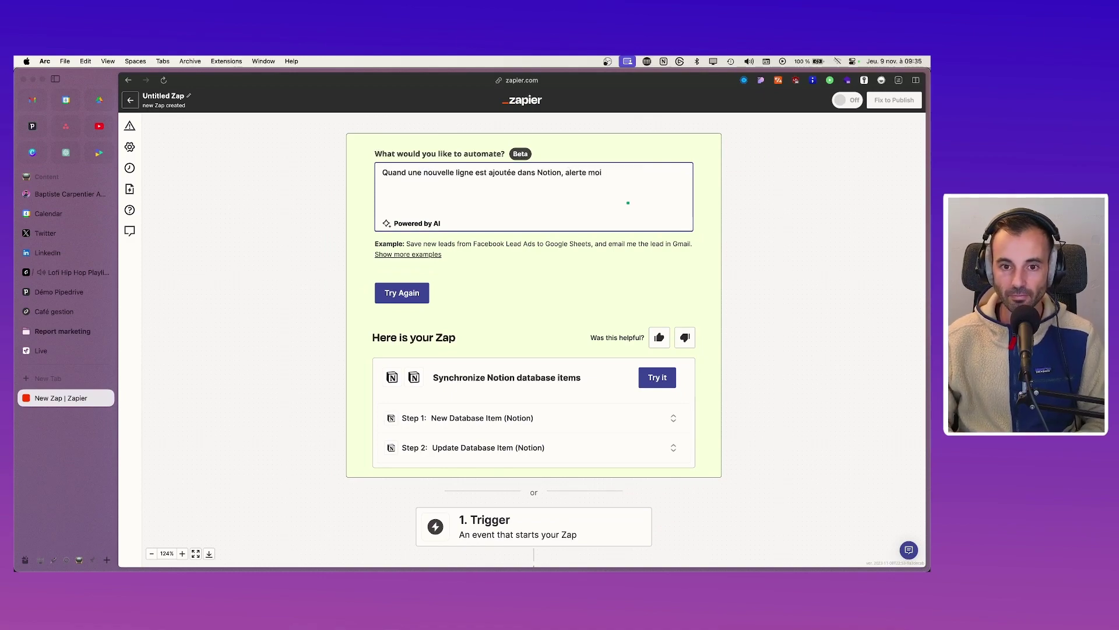
pyautogui.write(' dan')
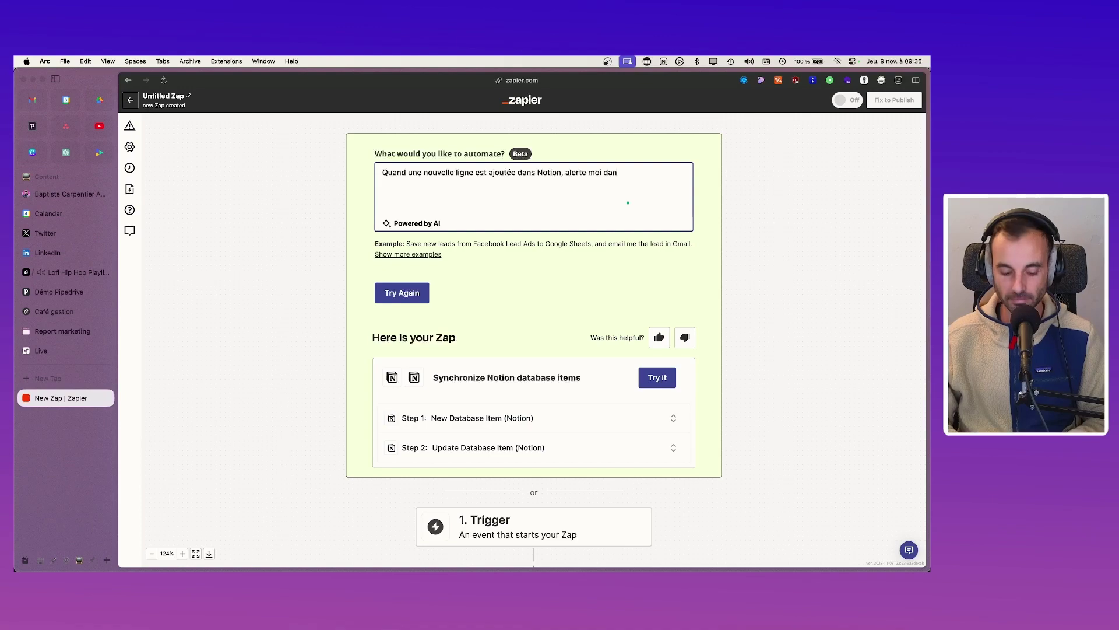
pyautogui.write('q Discord')
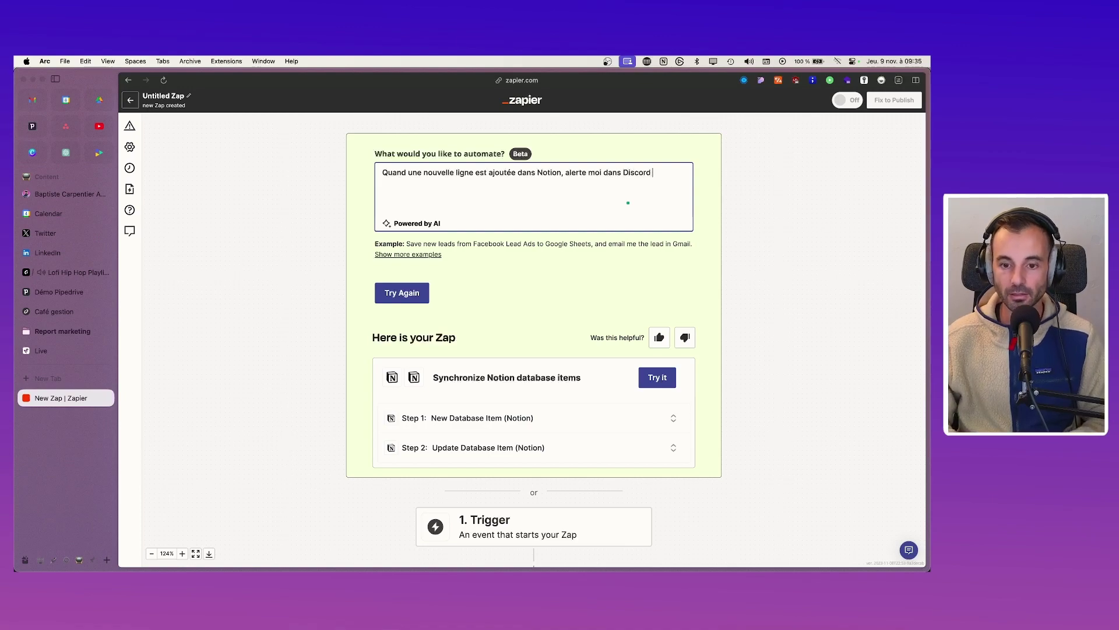
pyautogui.write(' 10 jours a')
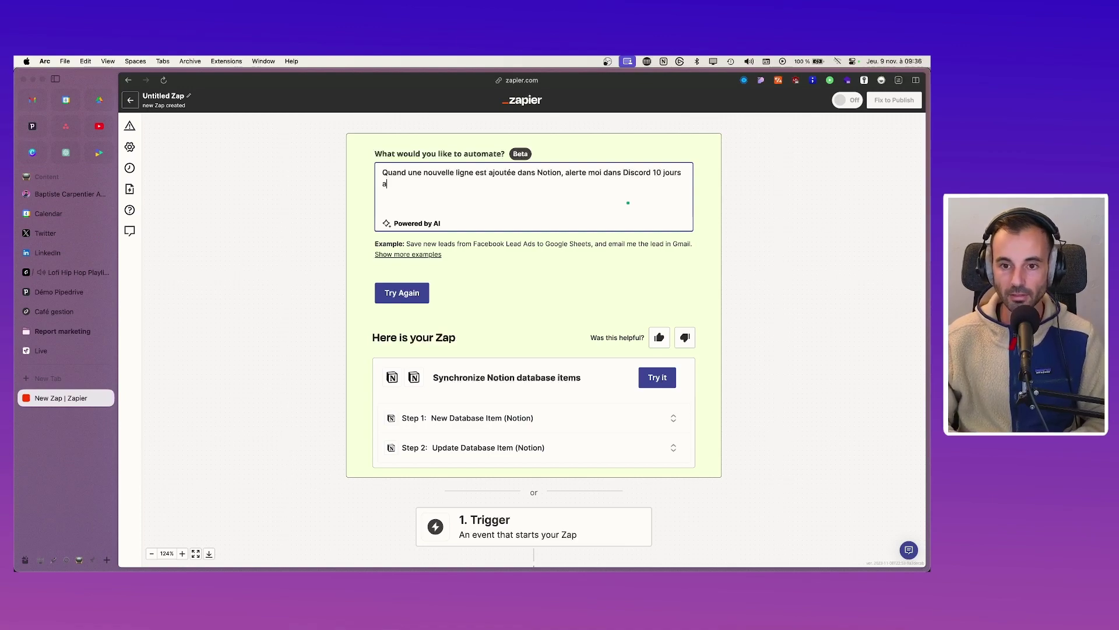
pyautogui.write('près')
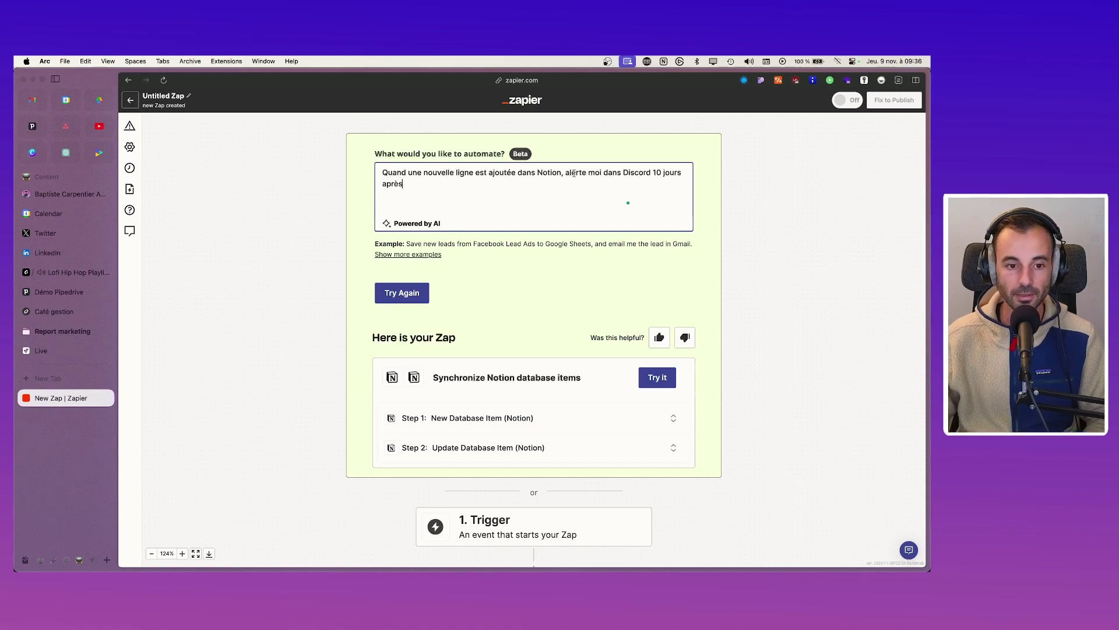
pyautogui.click(425, 292)
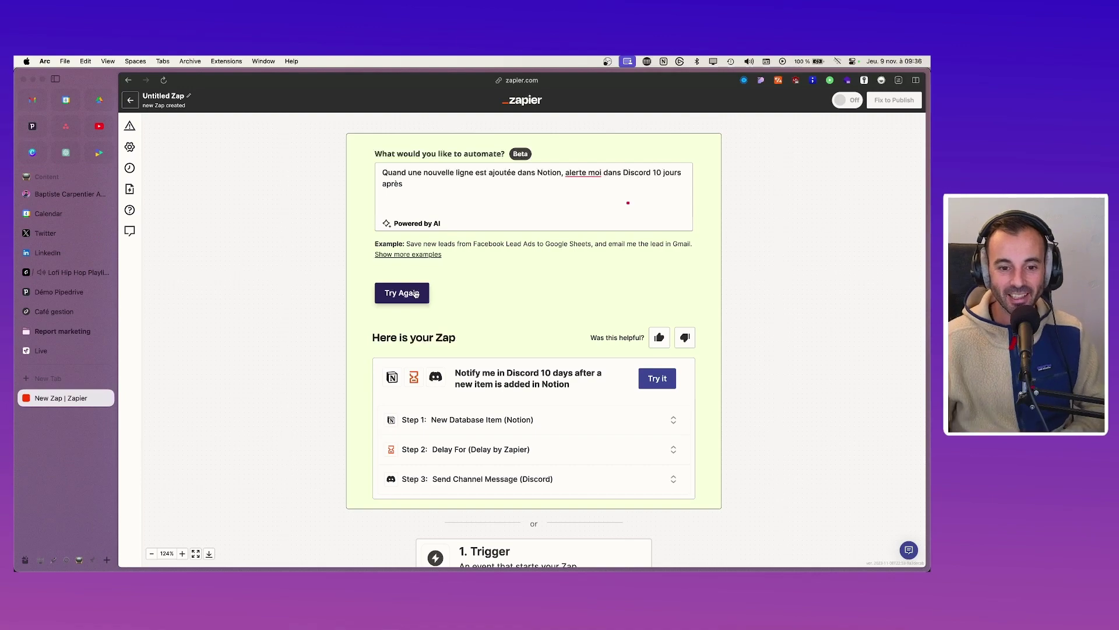
# Step: Check the alternative actions for the suggested delay step and open the generated Discord notification Zap in the editor
pyautogui.scroll(-1, 461, 362)
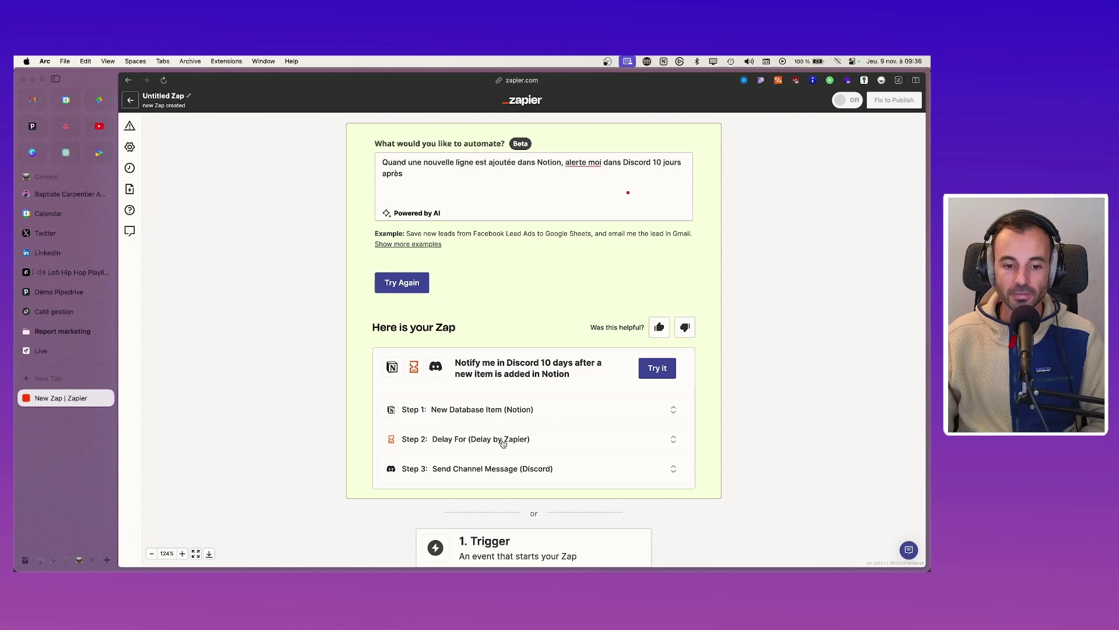
pyautogui.click(674, 441)
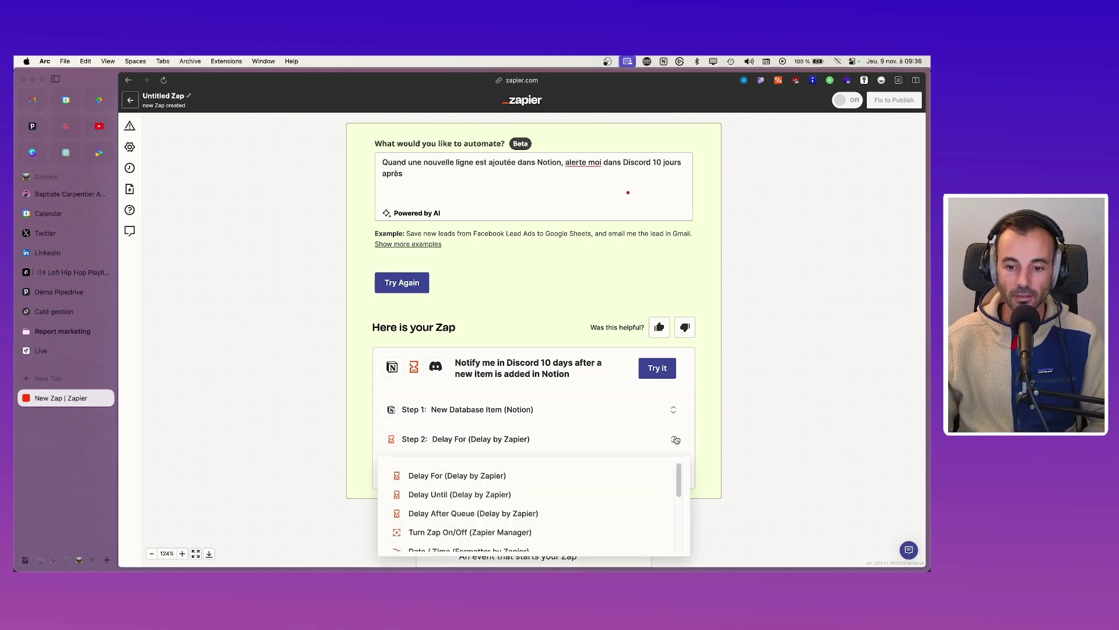
pyautogui.click(546, 286)
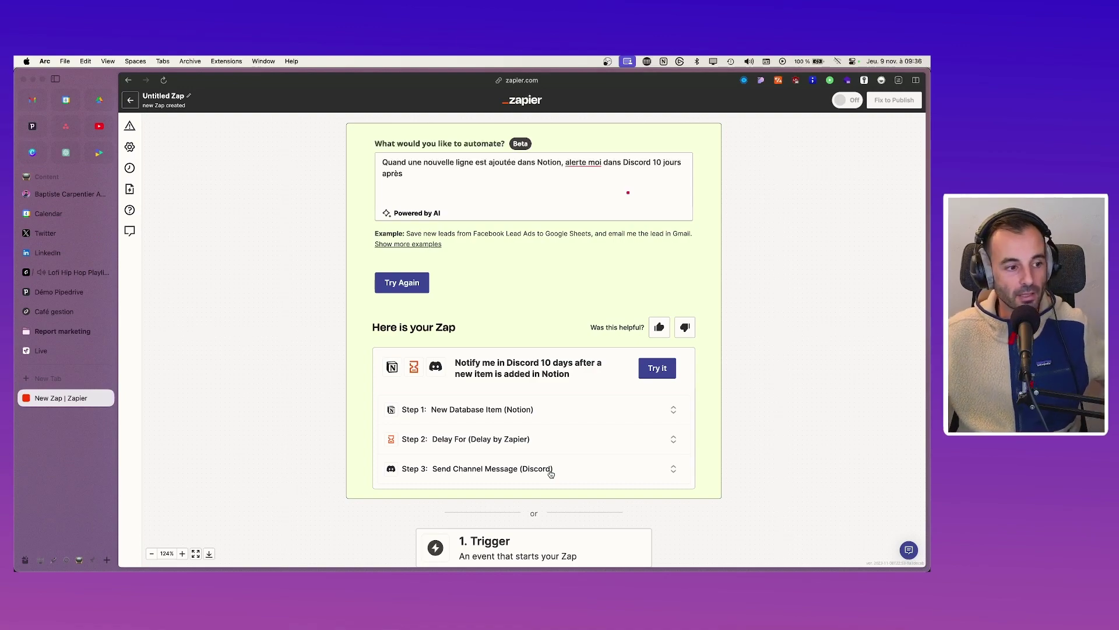
pyautogui.click(652, 373)
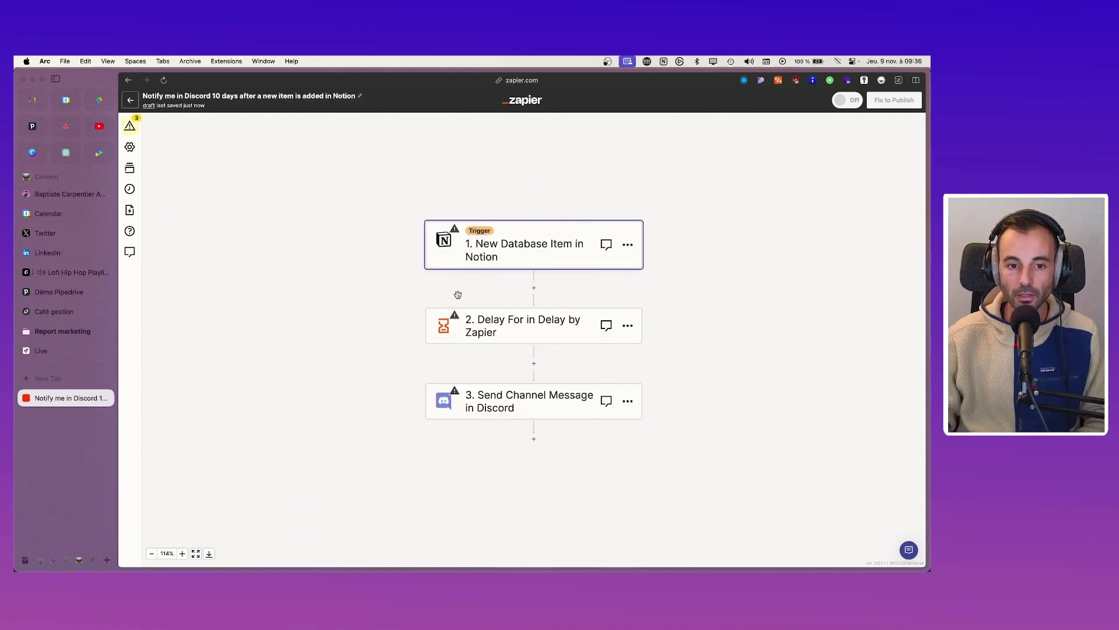
# Step: Assign the Notion BLC account to the New Database Item trigger and set its database to Collaborateurs
pyautogui.click(531, 239)
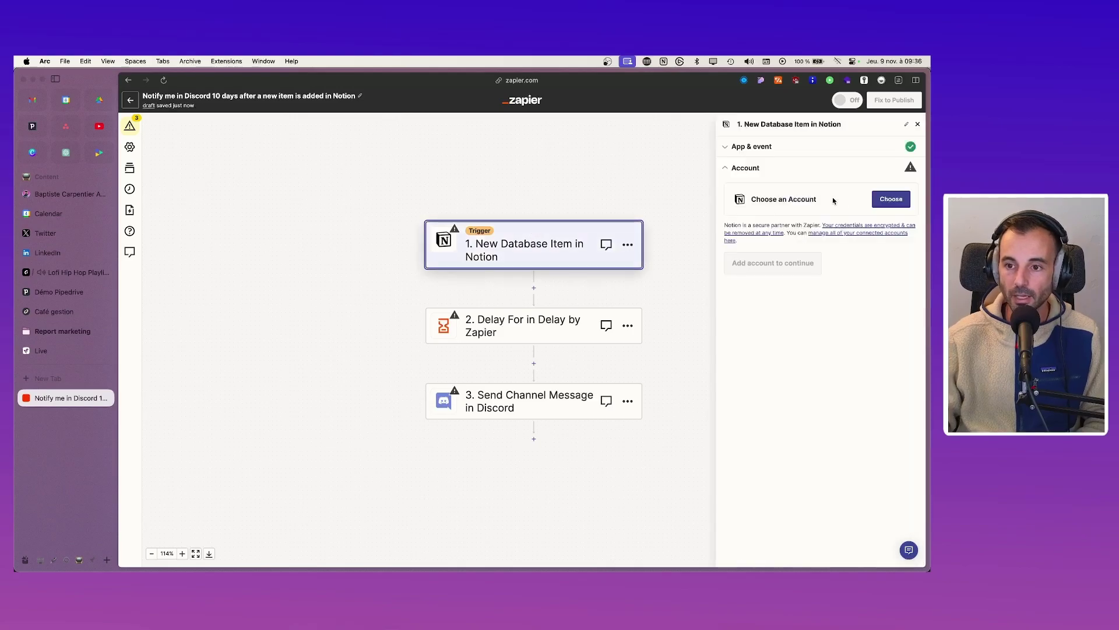
pyautogui.click(891, 199)
pyautogui.click(817, 292)
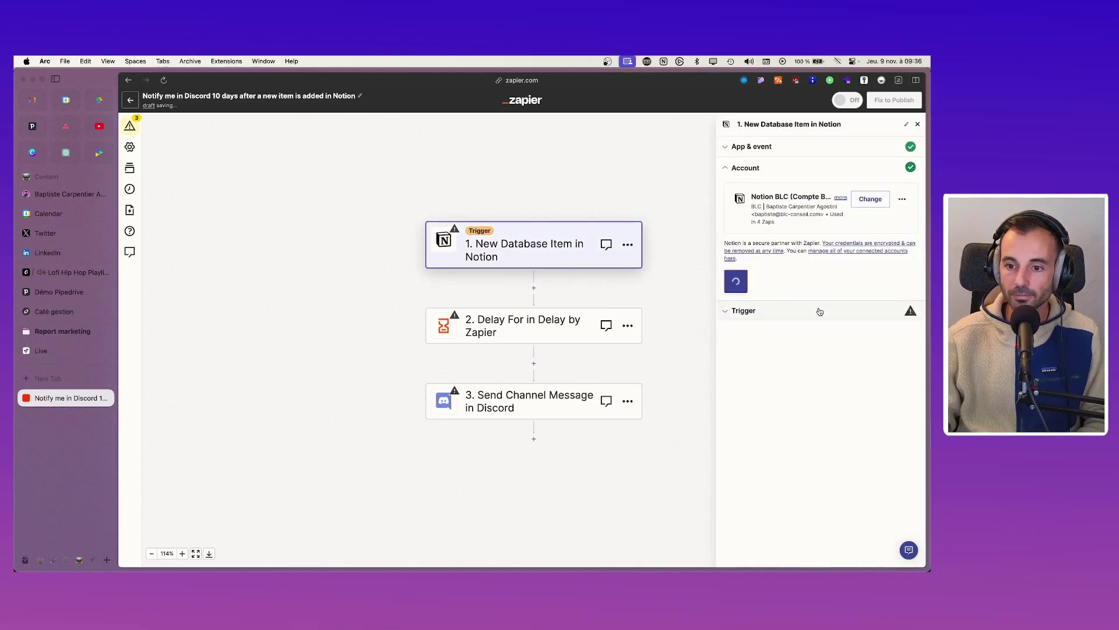
pyautogui.click(768, 290)
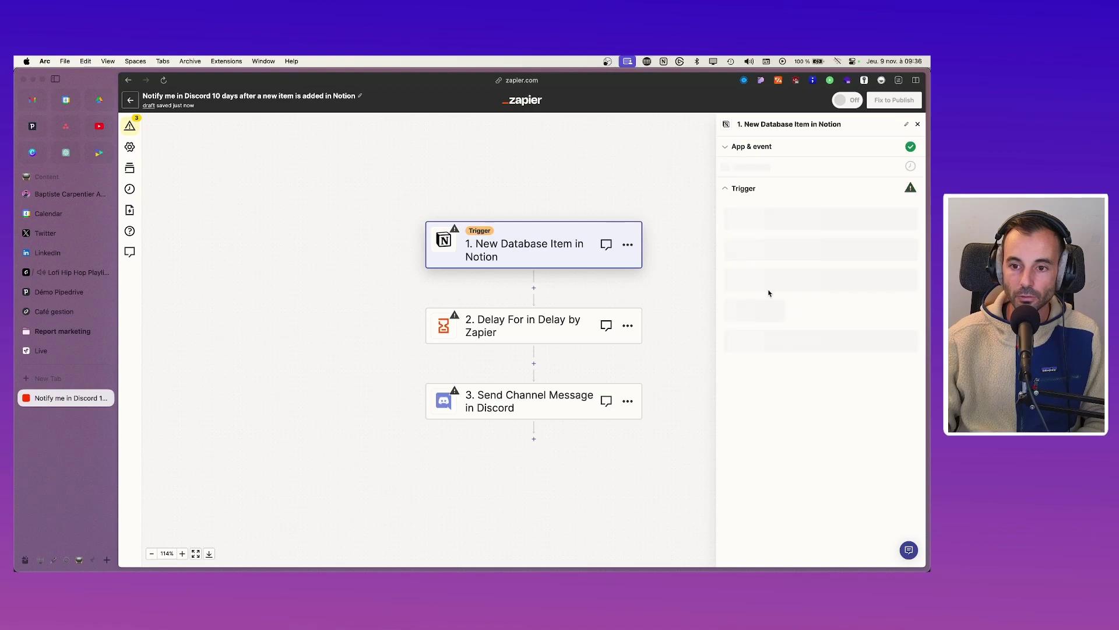
pyautogui.click(771, 229)
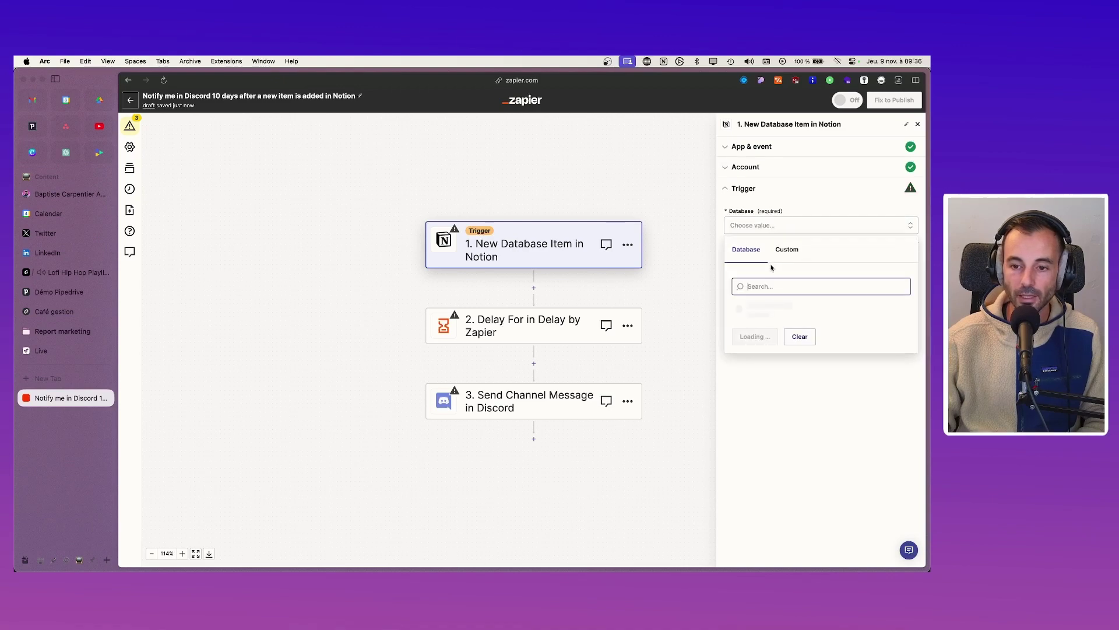
pyautogui.click(764, 313)
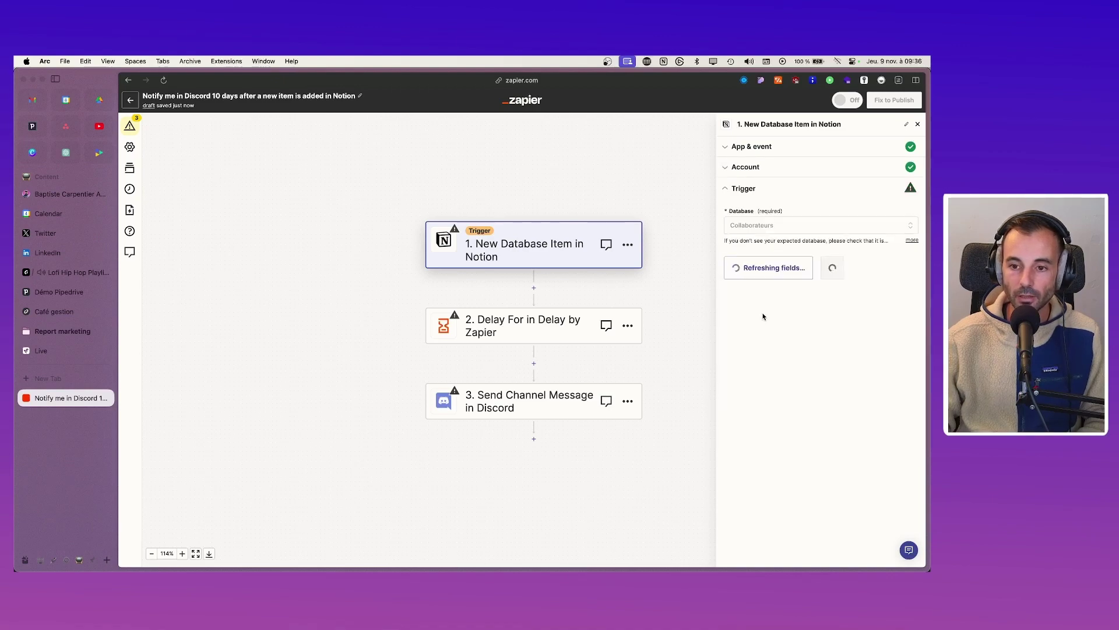
pyautogui.click(815, 274)
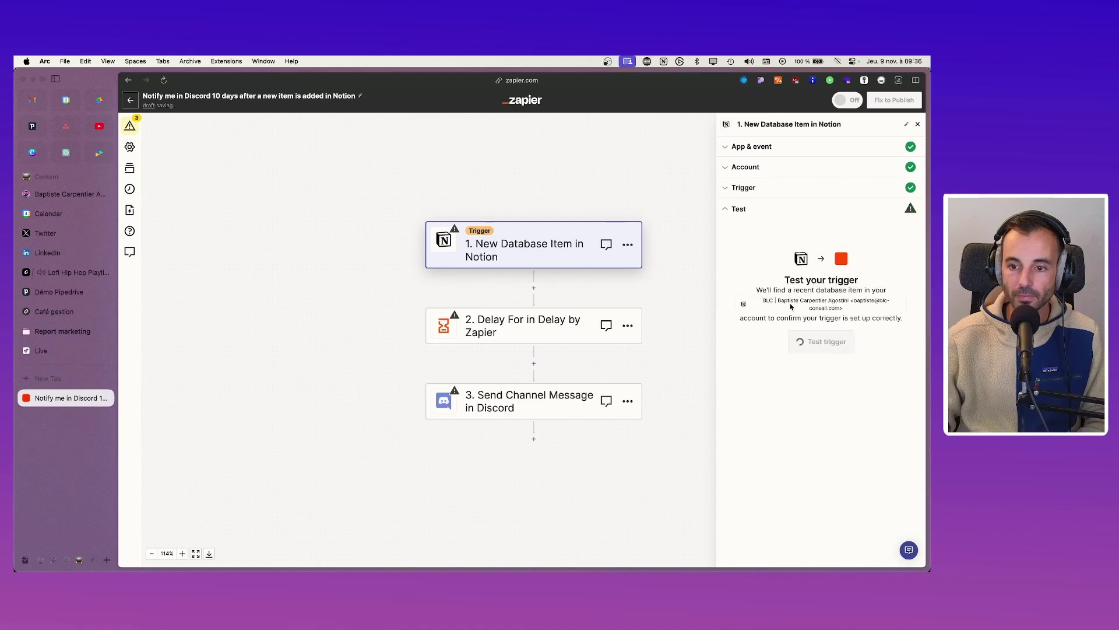
# Step: Test the Notion trigger, keep Database Item C as the sample record, and test the delay step
pyautogui.click(830, 343)
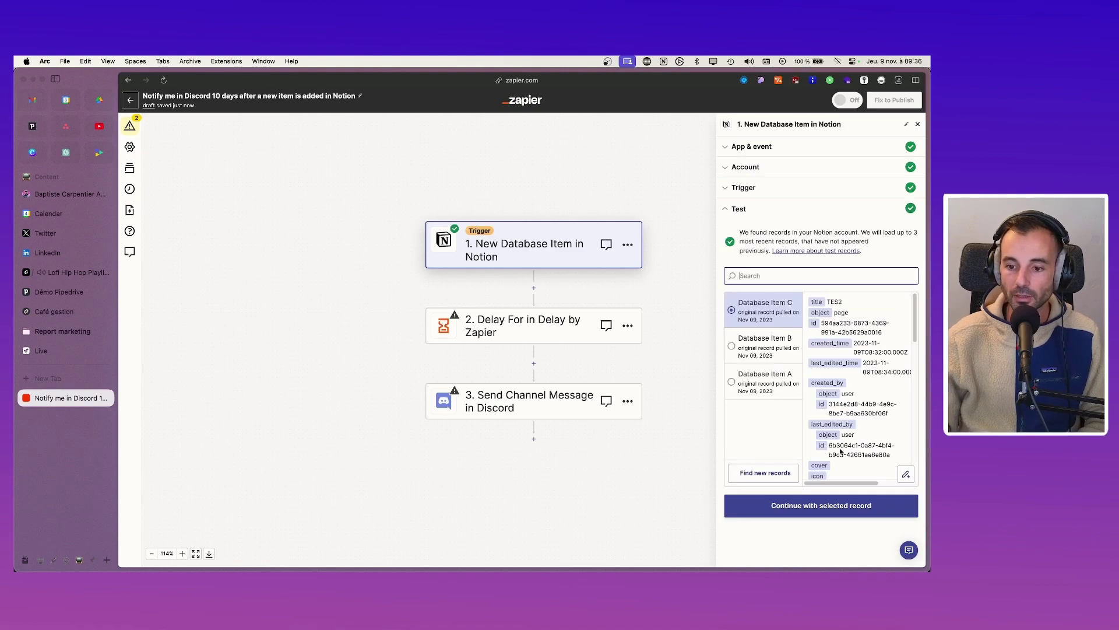
pyautogui.click(822, 505)
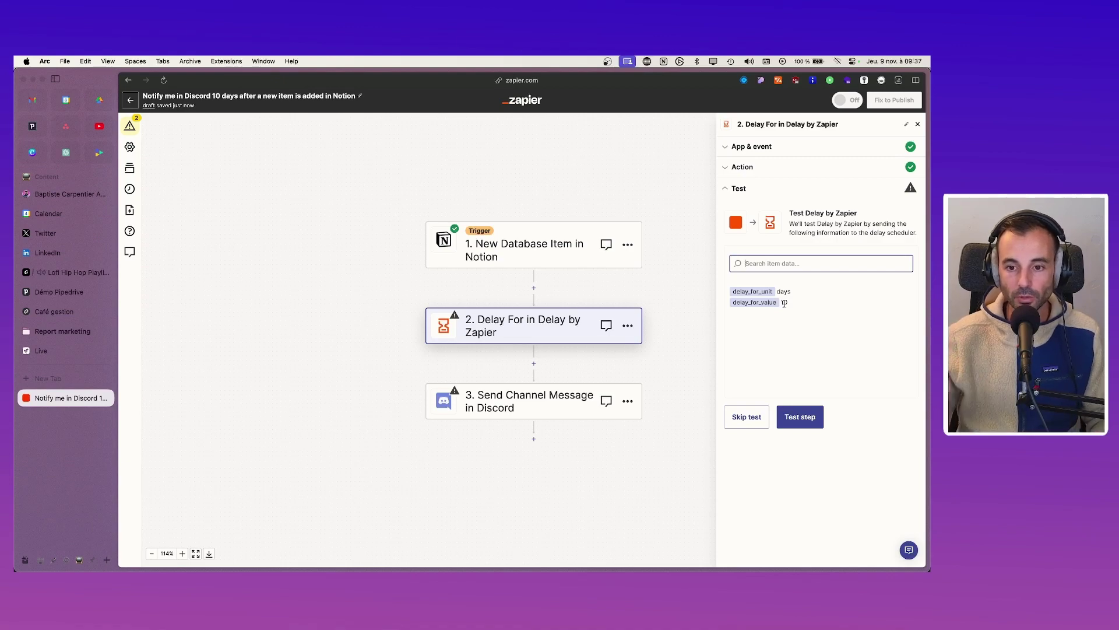
pyautogui.click(806, 417)
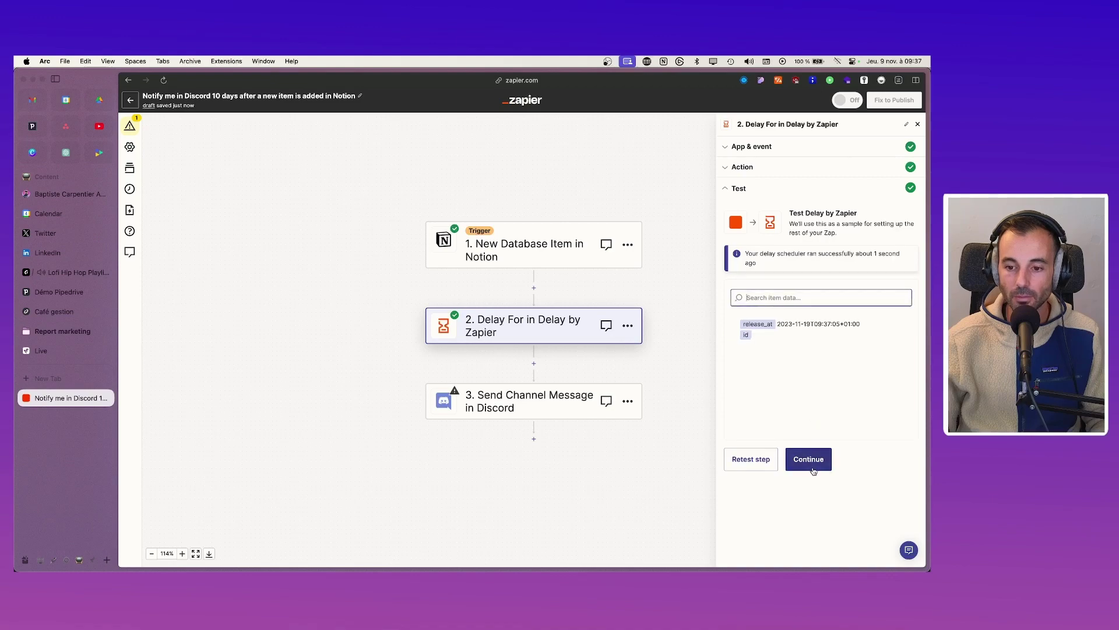
pyautogui.click(809, 460)
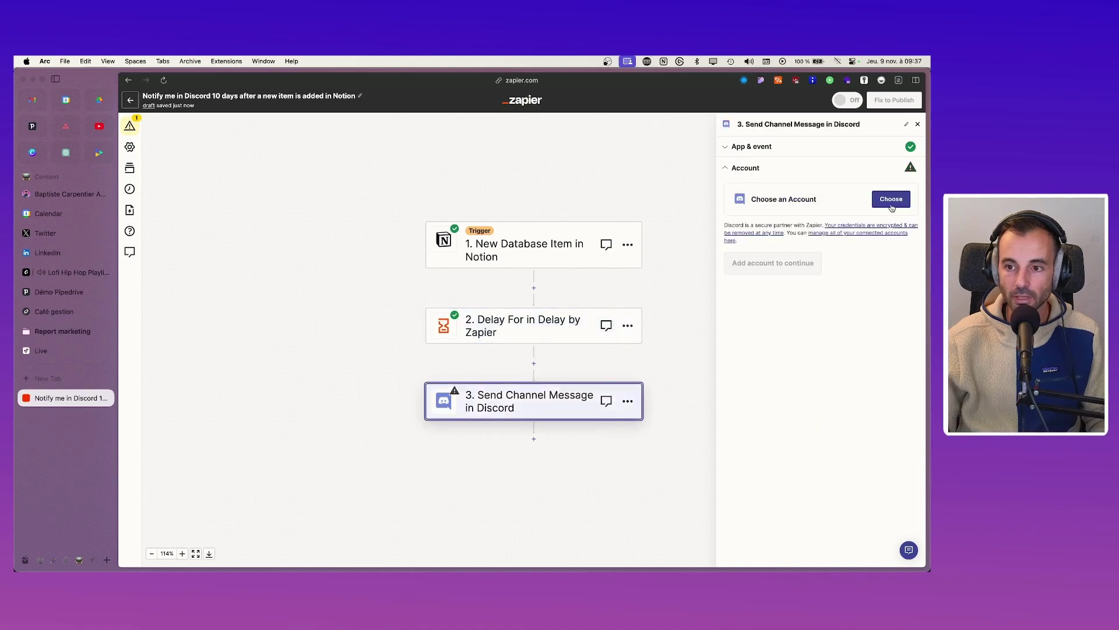
# Step: Assign the Discord BLC Team account used in 14 Zaps to the Discord message step and set its channel to board
pyautogui.click(891, 204)
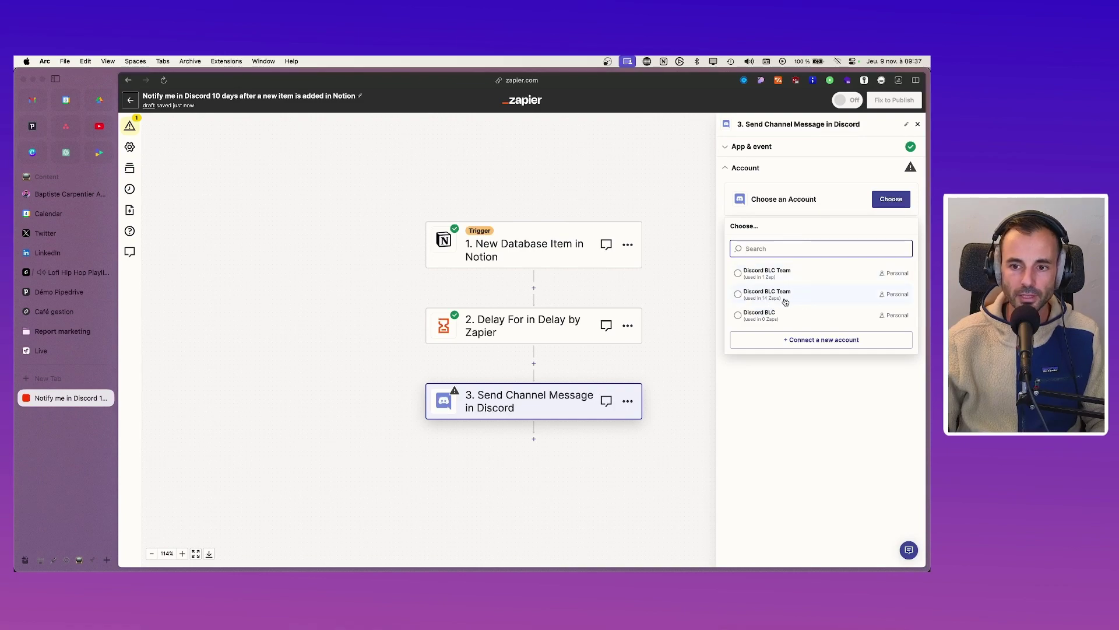
pyautogui.click(738, 296)
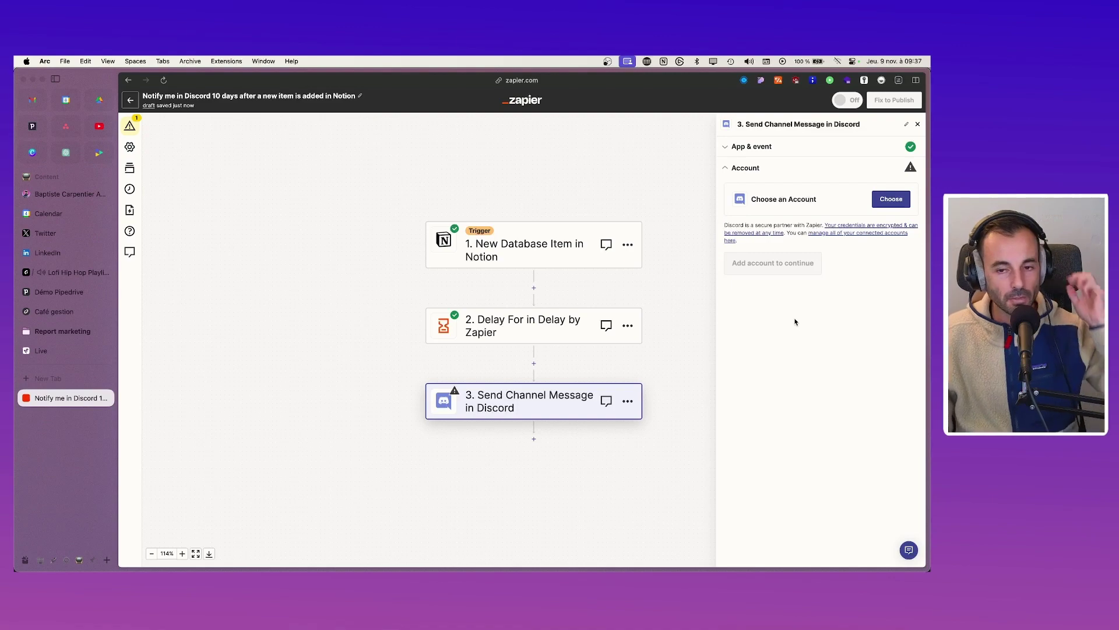
pyautogui.click(751, 267)
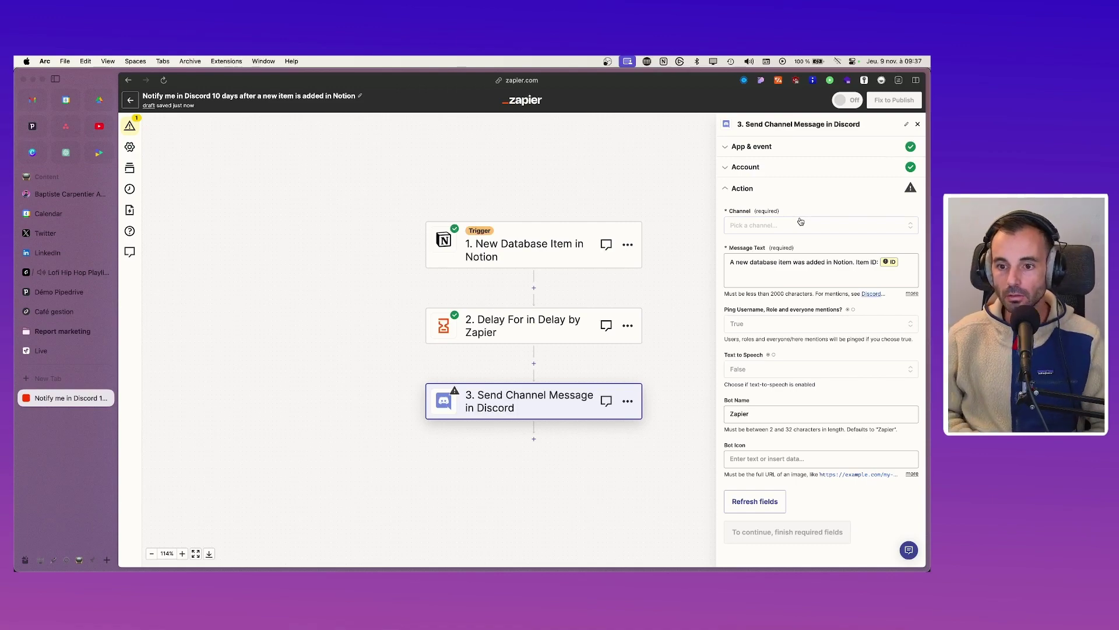
pyautogui.click(791, 223)
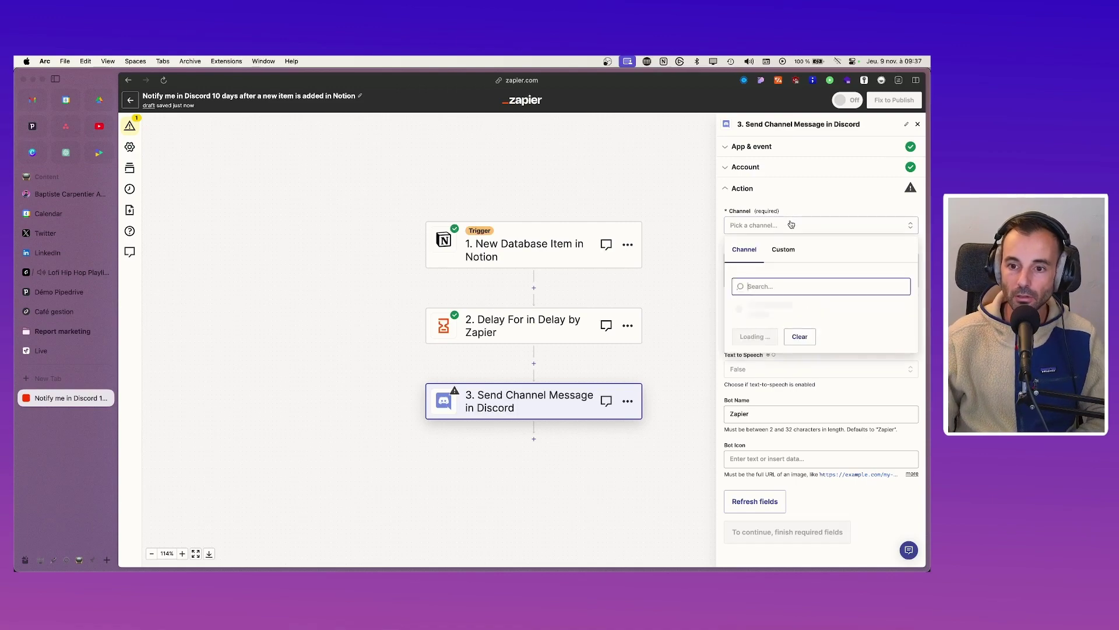
pyautogui.write('boa')
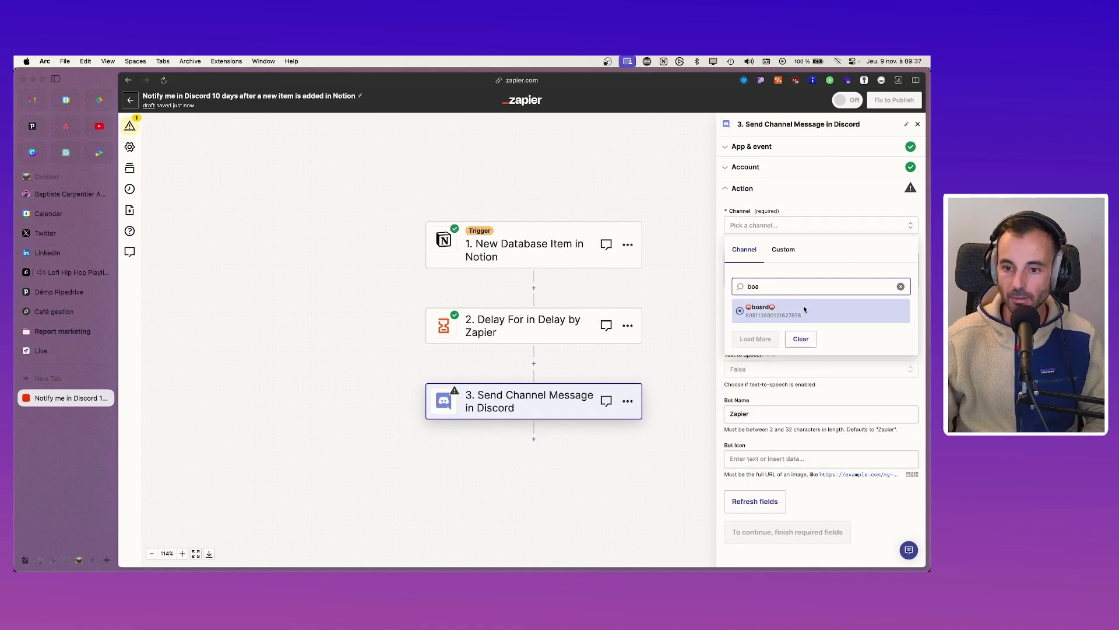
pyautogui.click(804, 309)
# Step: Replace the Discord message text with "Attention, une personne n'a pas de date de fin de période d'essai dans le portail RH."
pyautogui.click(877, 263)
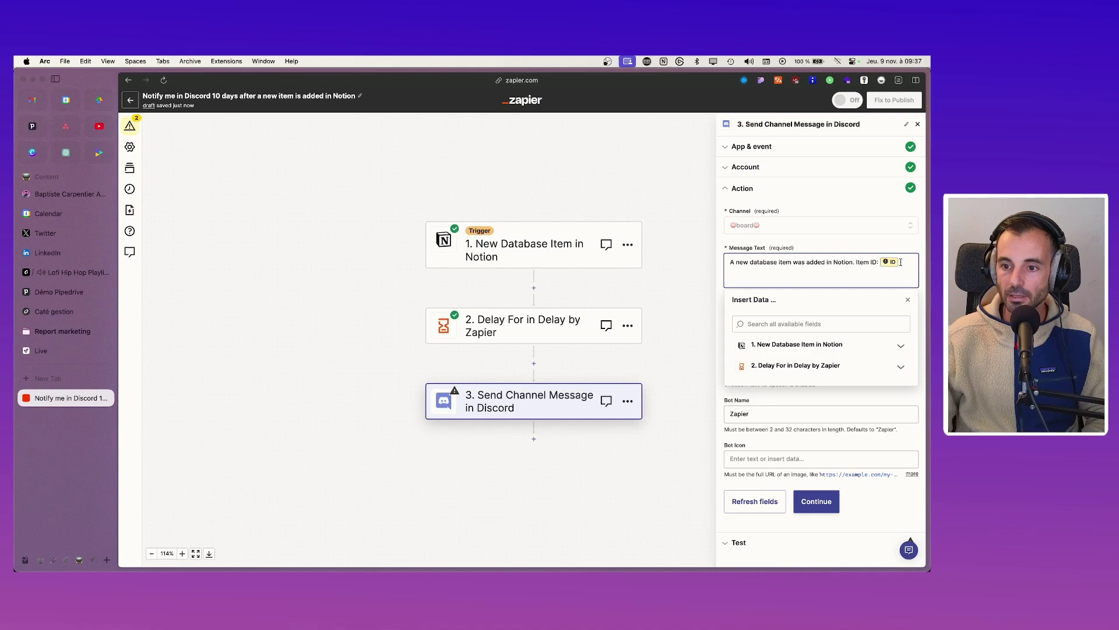
pyautogui.moveTo(900, 263); pyautogui.dragTo(728, 264)
pyautogui.write('Att')
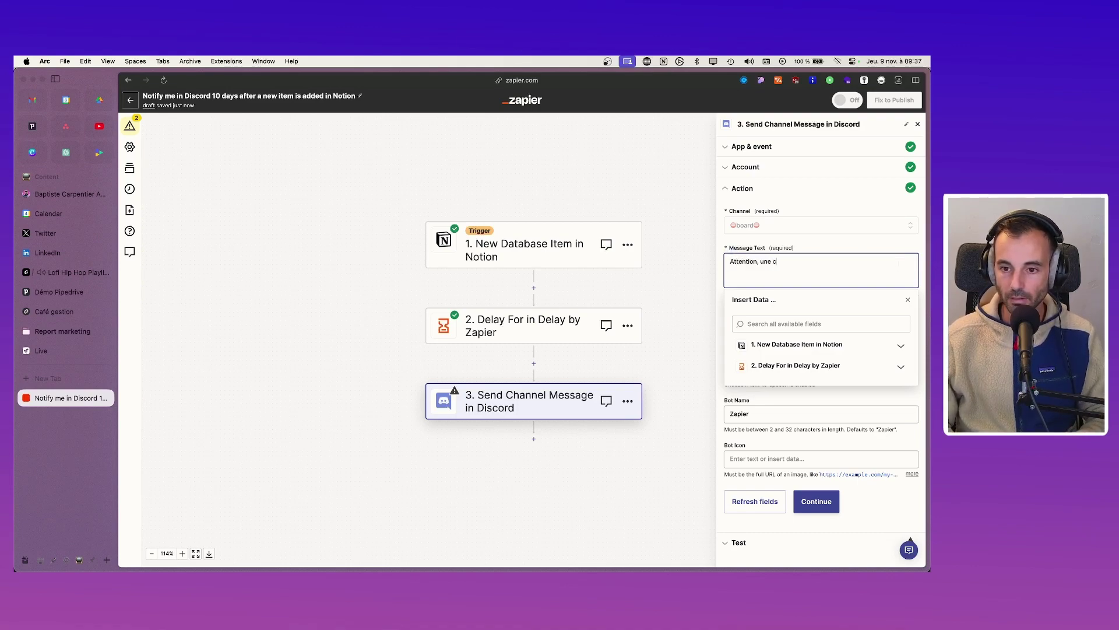
pyautogui.write('ention, une perso')
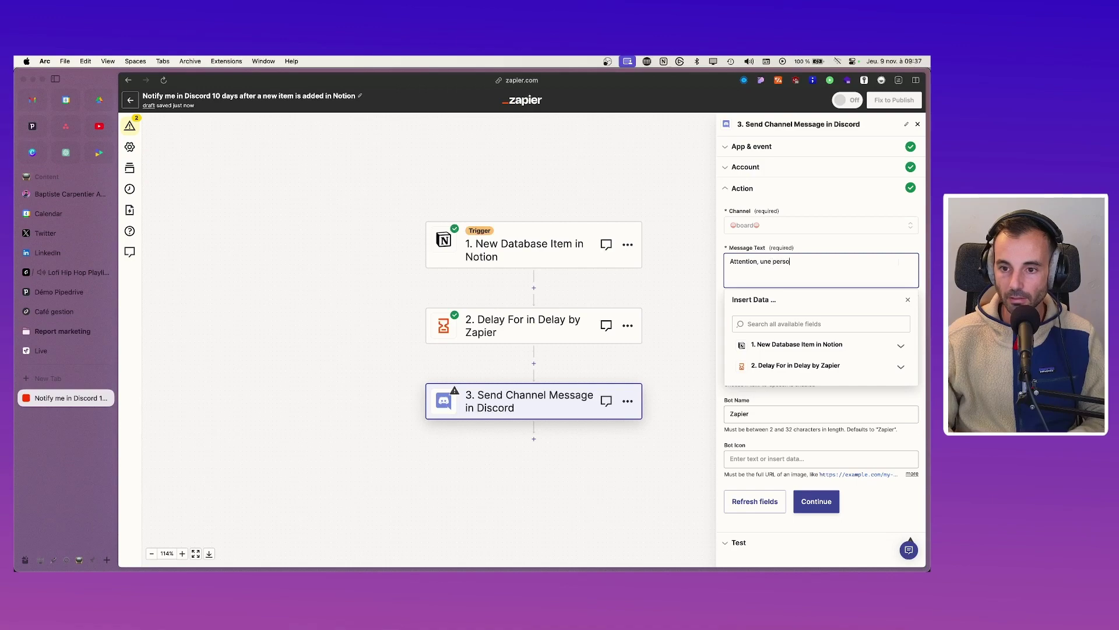
pyautogui.write("nne n'a pas de ")
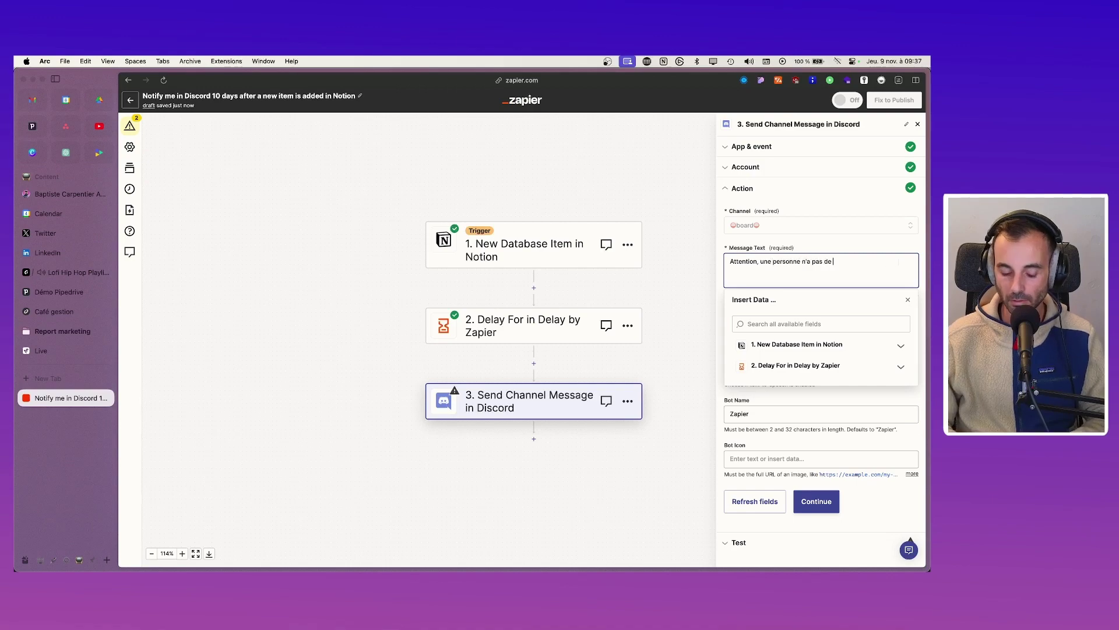
pyautogui.write('date de fin de')
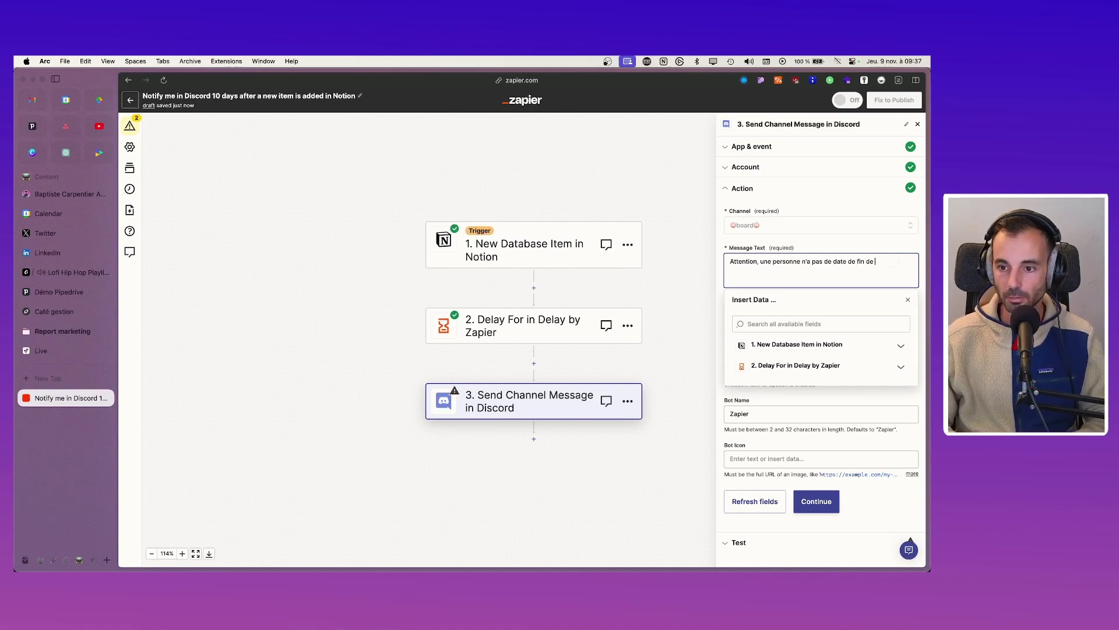
pyautogui.write(" période d'essai dans le port")
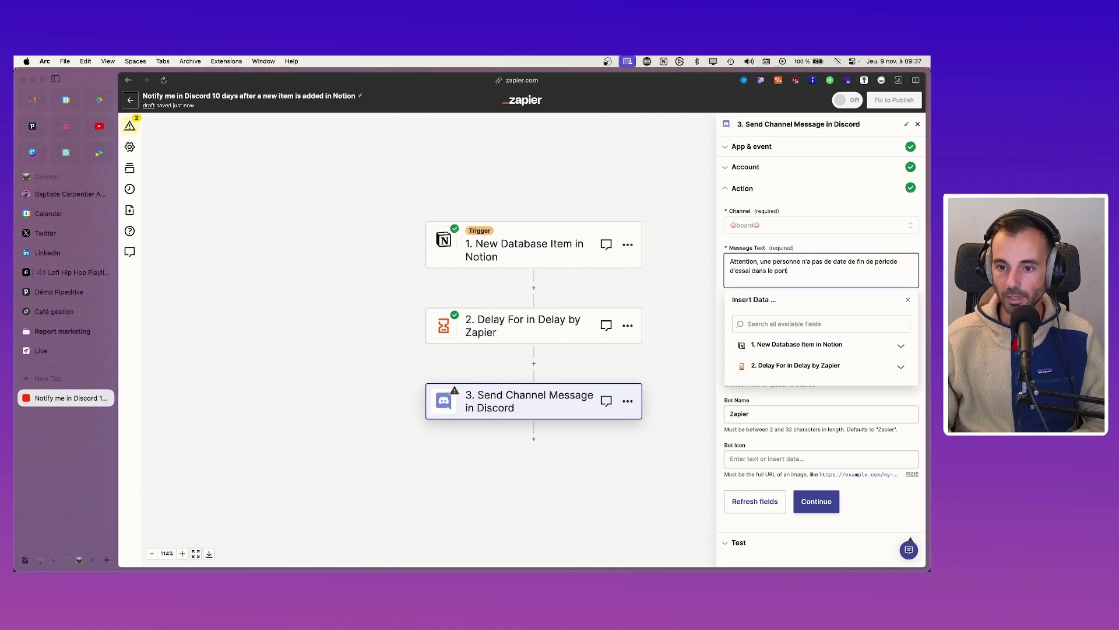
pyautogui.press('Return')
pyautogui.press('Return')
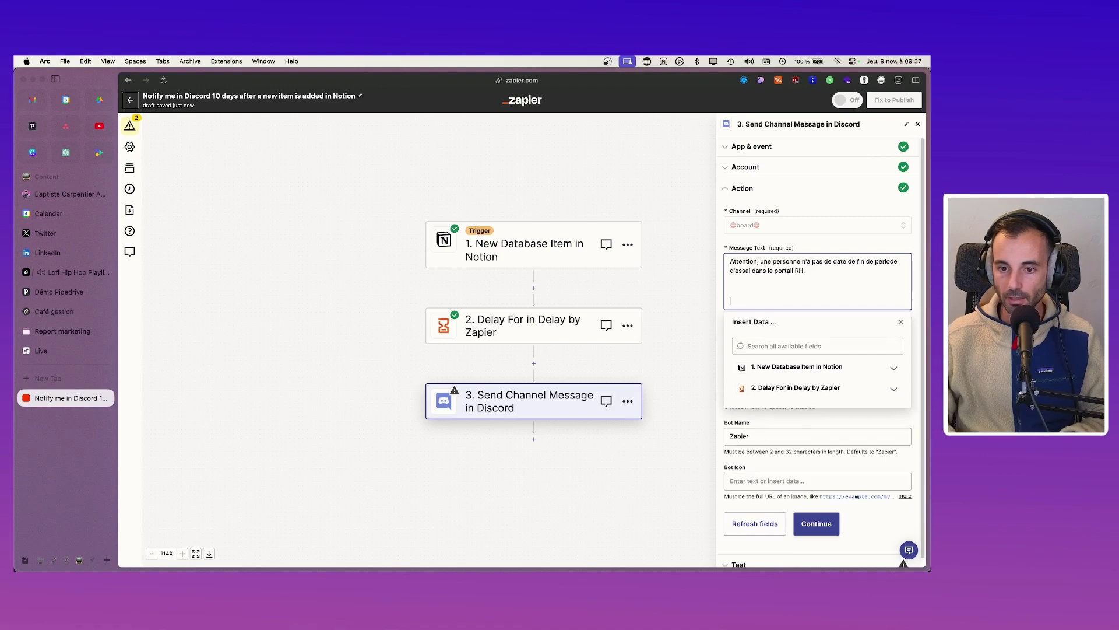
pyautogui.press('BackSpace')
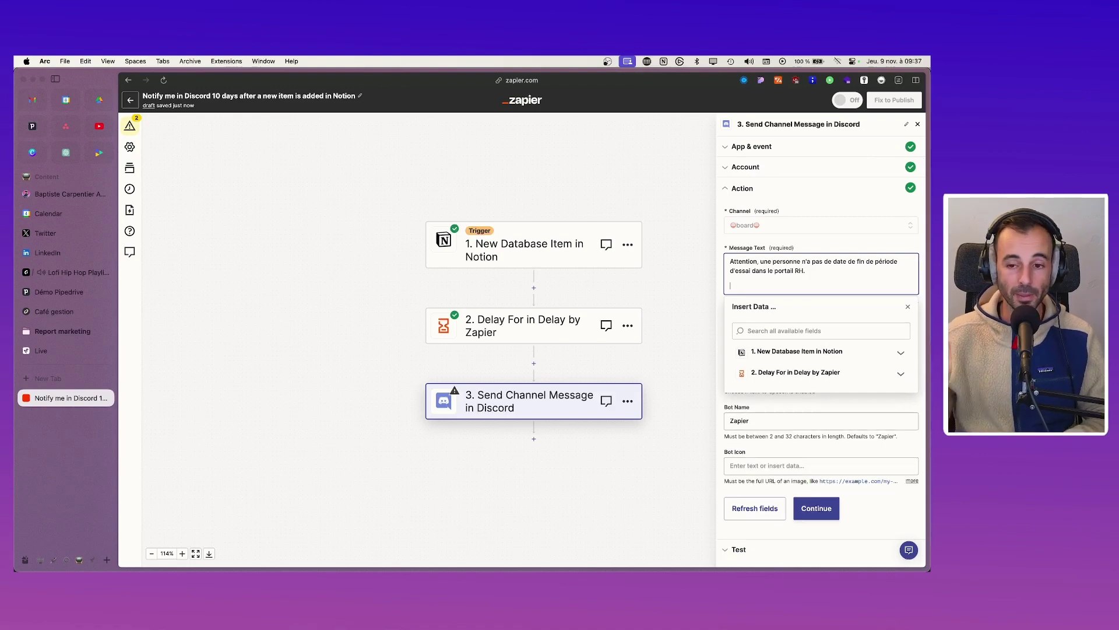
# Step: Add a second paragraph to the Discord message reading "Il n'y aura donc pas d'alerte 1 mois avant."
pyautogui.write("Il n'y au")
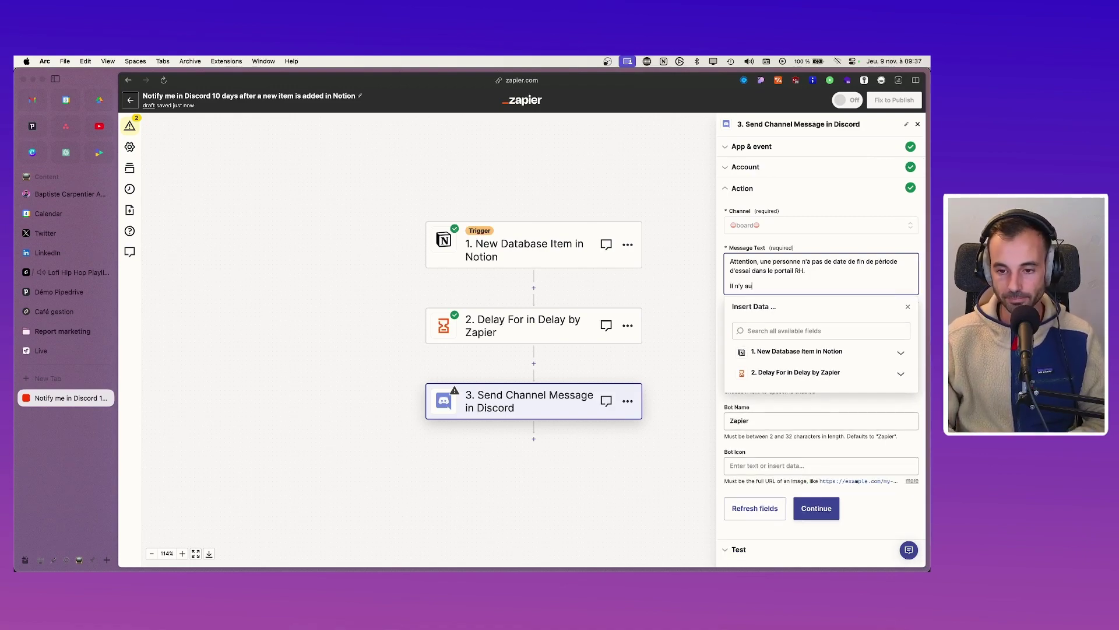
pyautogui.write("ra donc pas d'al")
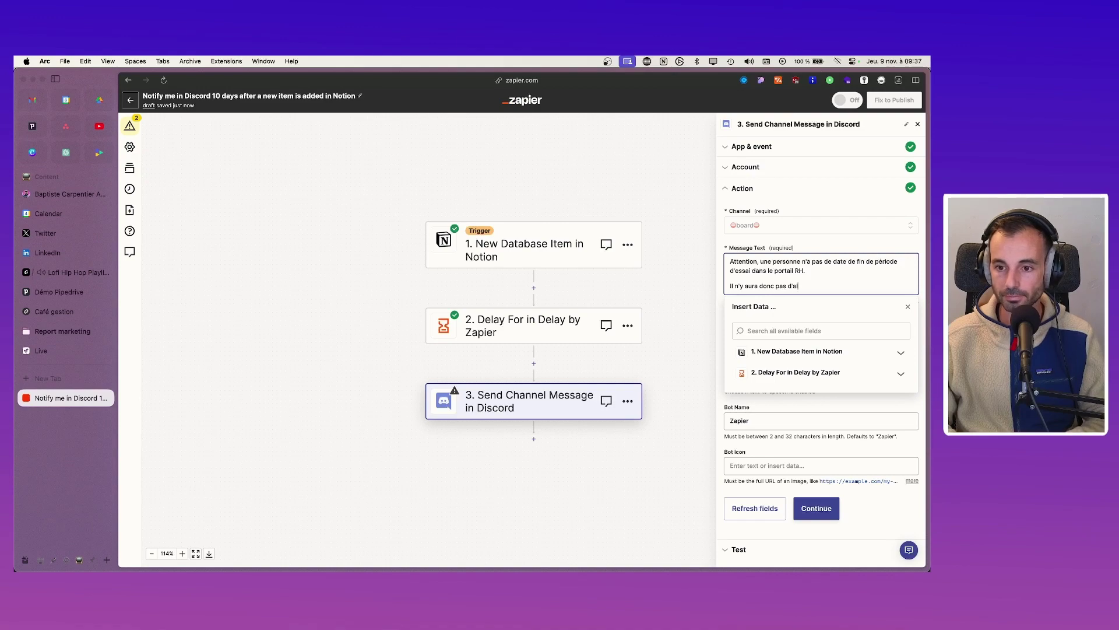
pyautogui.write('erte 1 mois ')
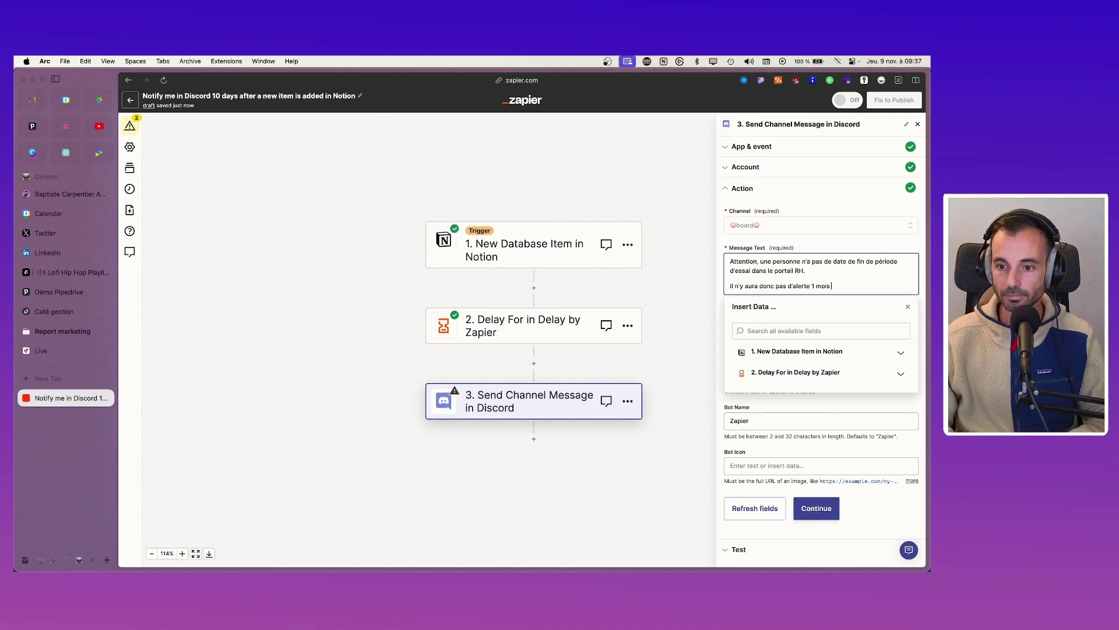
pyautogui.write('avant.')
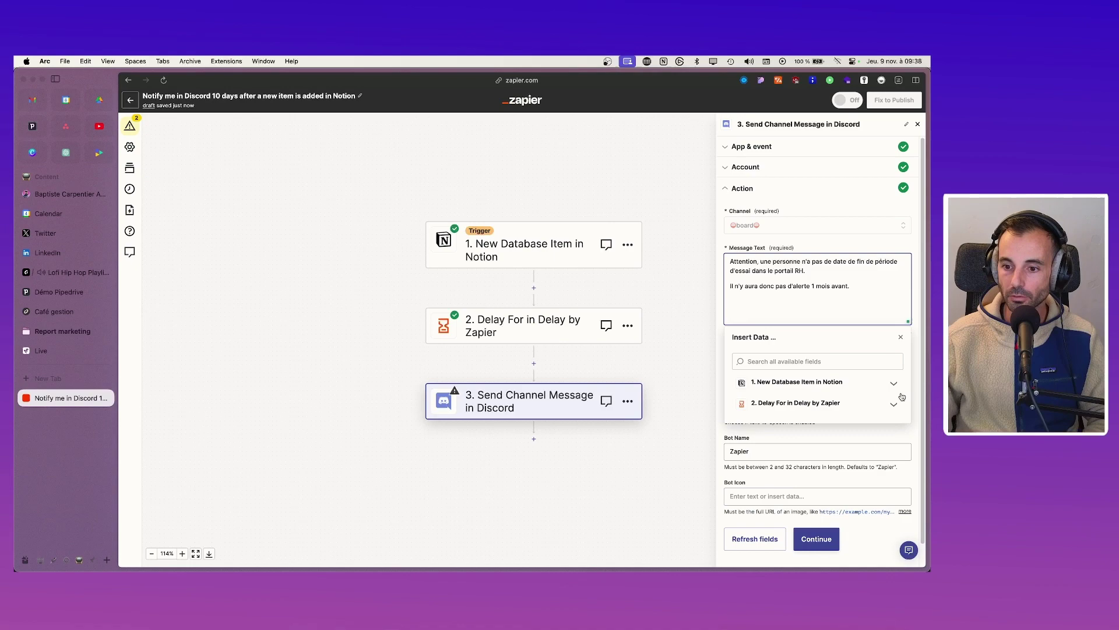
# Step: Insert the Prénom and Nom fields from the Notion trigger below the text of the Discord message
pyautogui.click(893, 383)
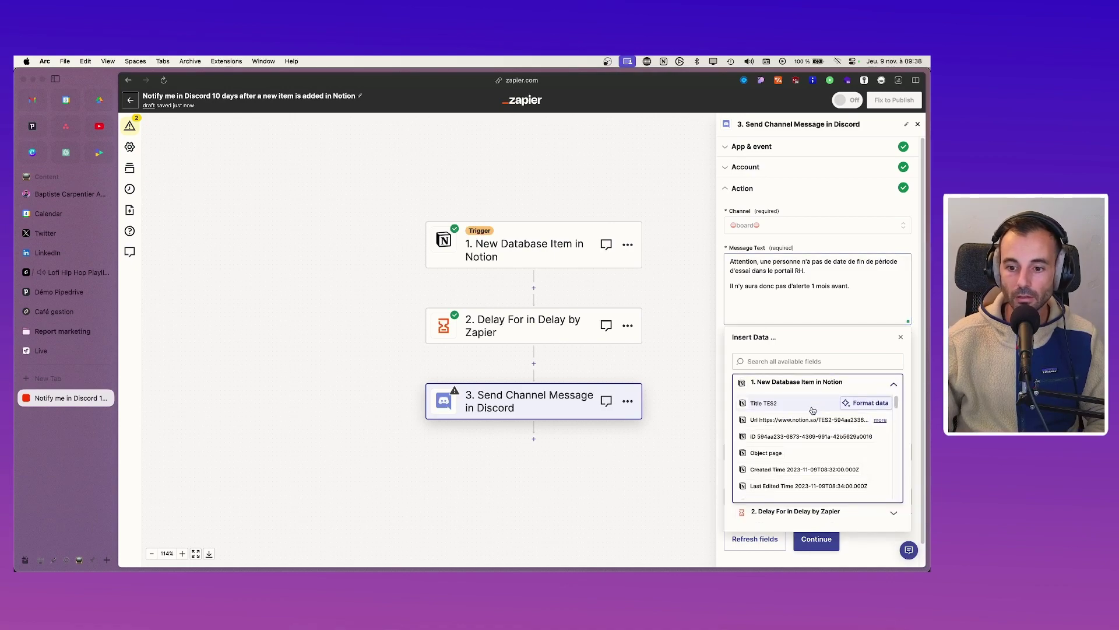
pyautogui.scroll(-3, 793, 443)
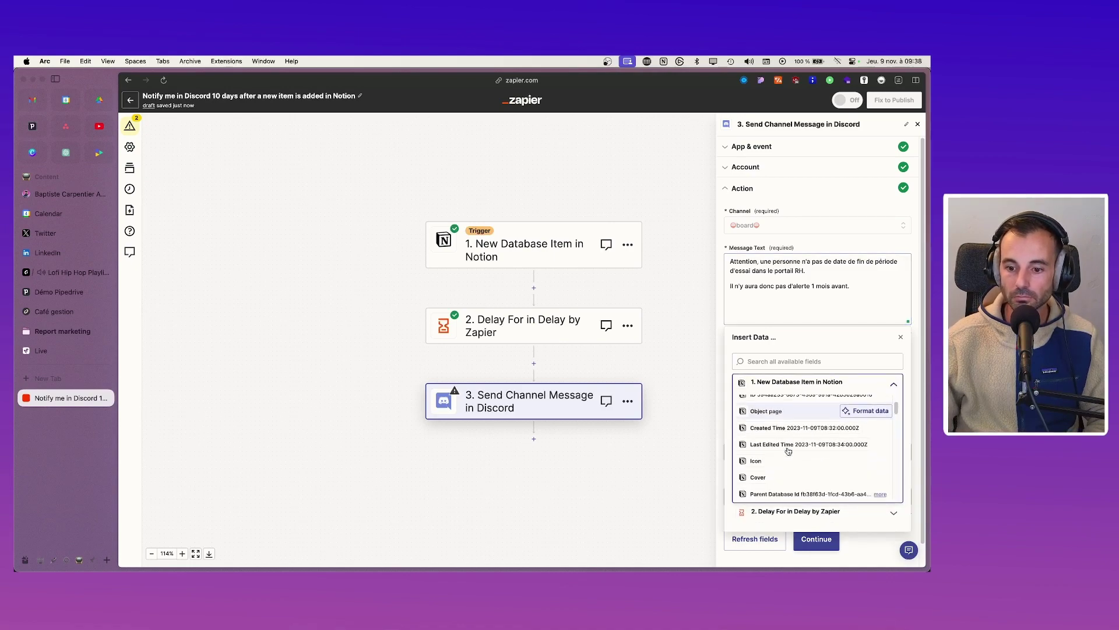
pyautogui.scroll(-5, 789, 451)
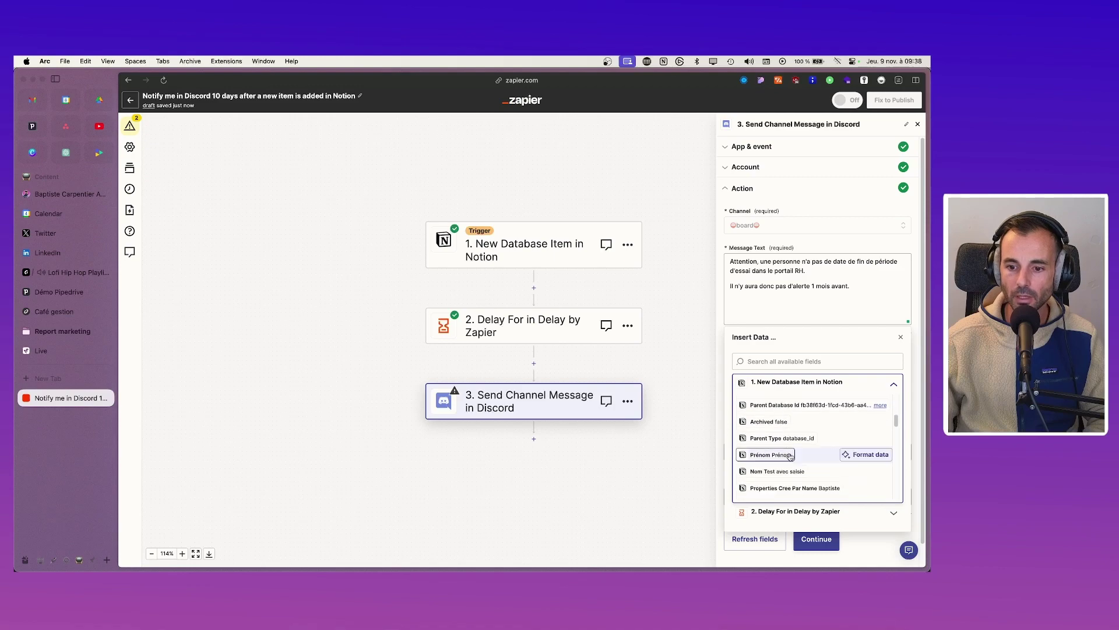
pyautogui.click(790, 456)
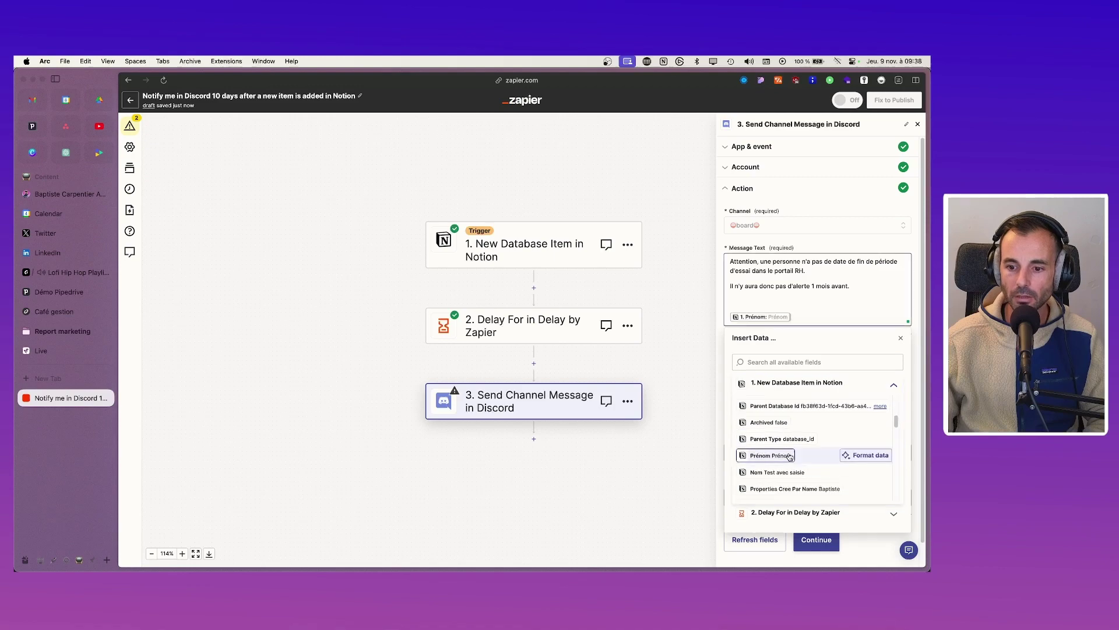
pyautogui.click(793, 472)
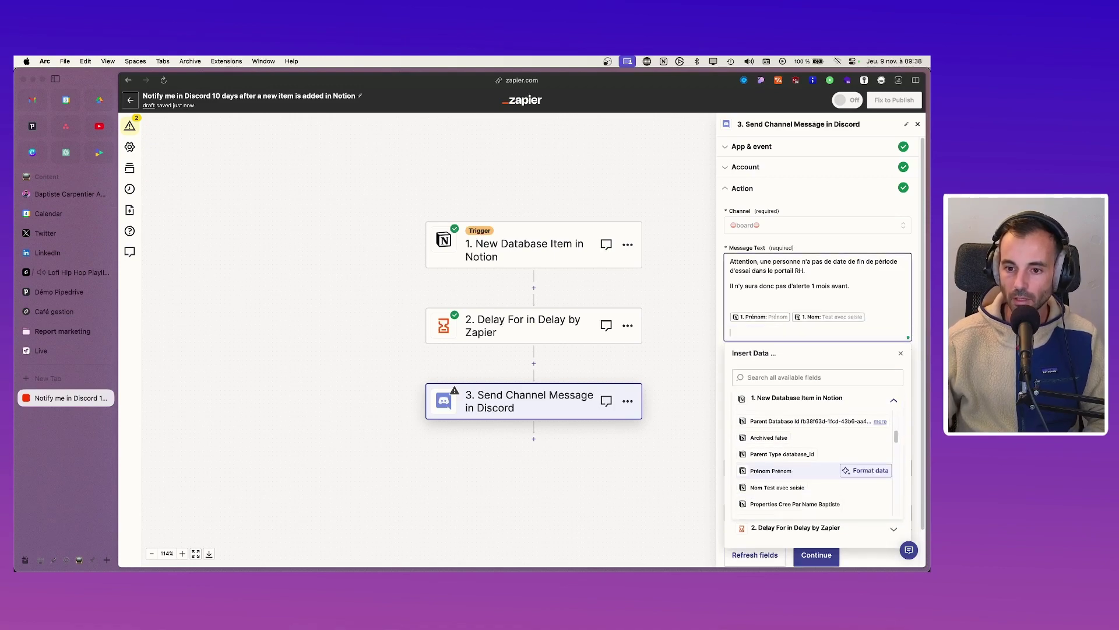
# Step: Find the Notion item's Url field and insert it on a new line at the end of the Discord message
pyautogui.scroll(1, 799, 462)
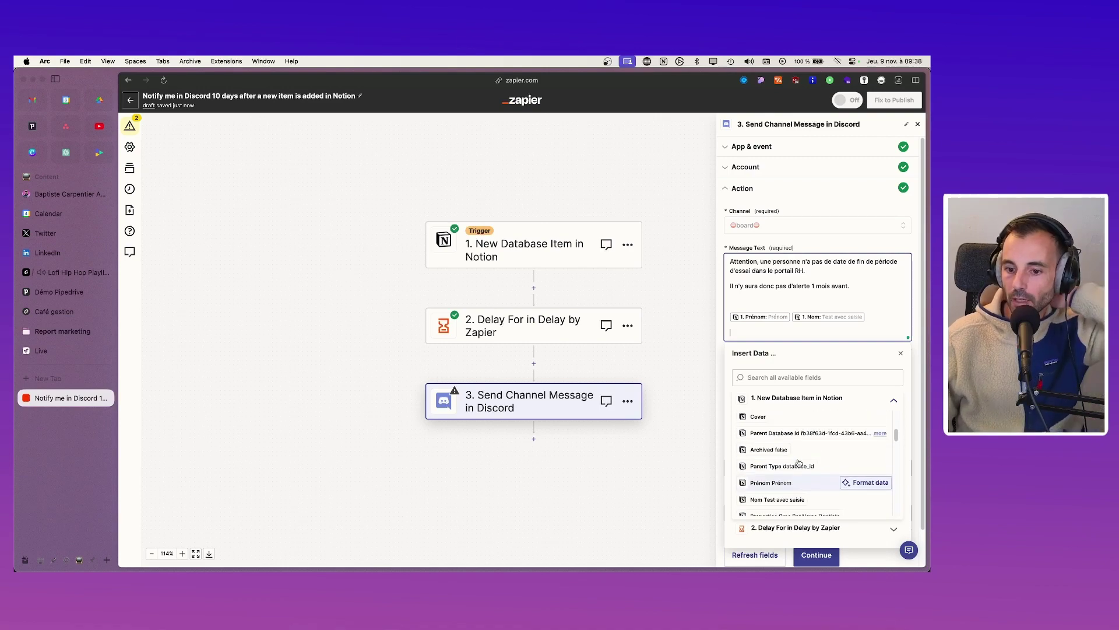
pyautogui.scroll(-2, 798, 462)
pyautogui.click(786, 378)
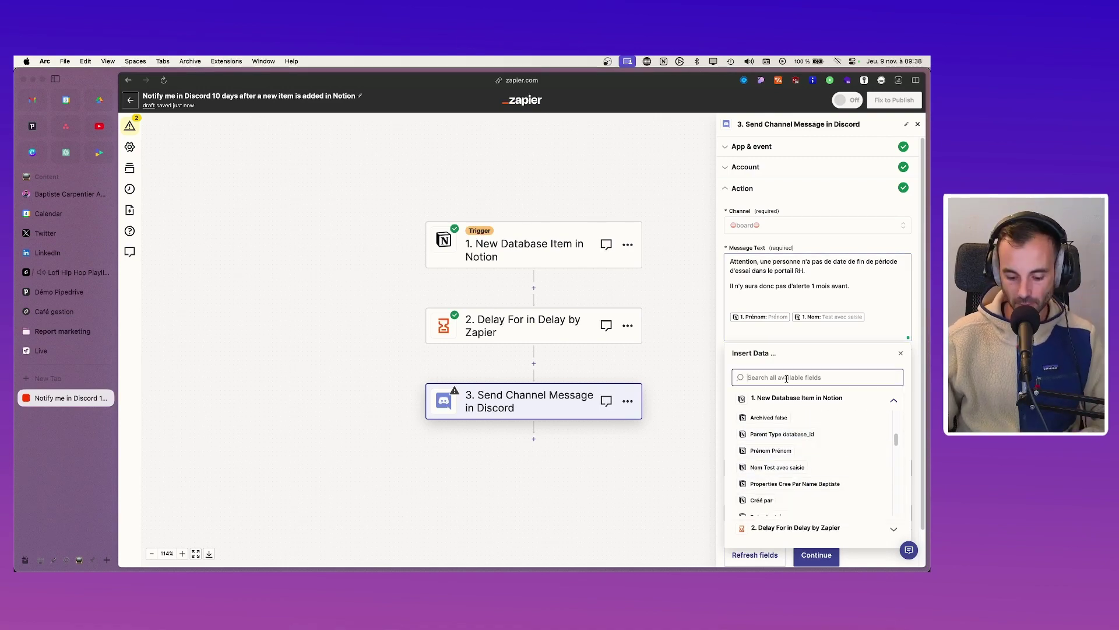
pyautogui.write('url')
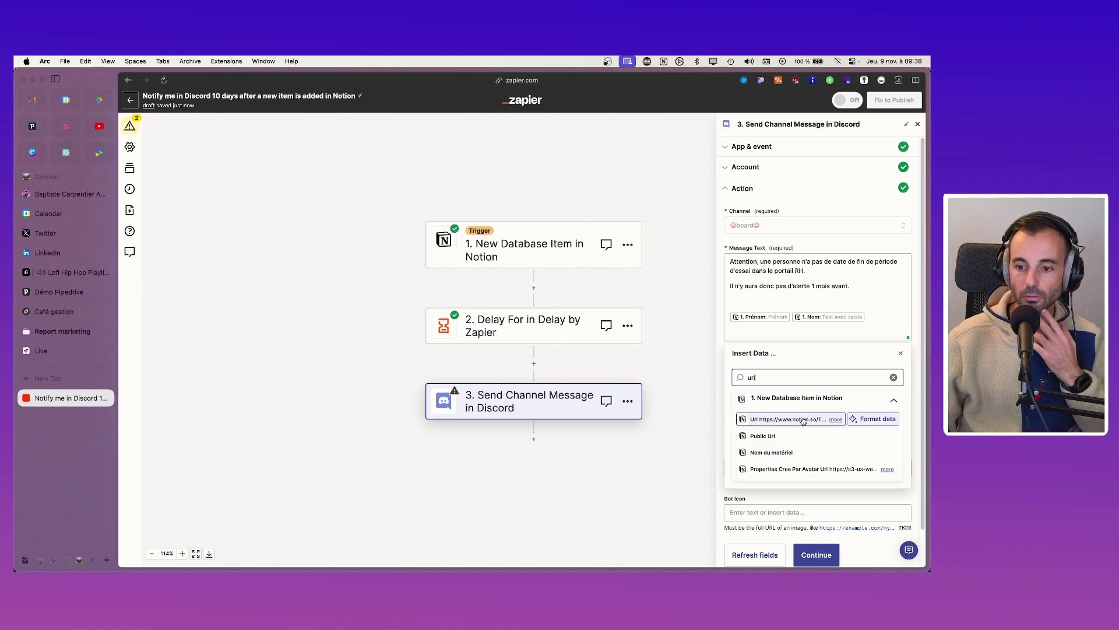
pyautogui.click(804, 420)
pyautogui.scroll(-2, 871, 308)
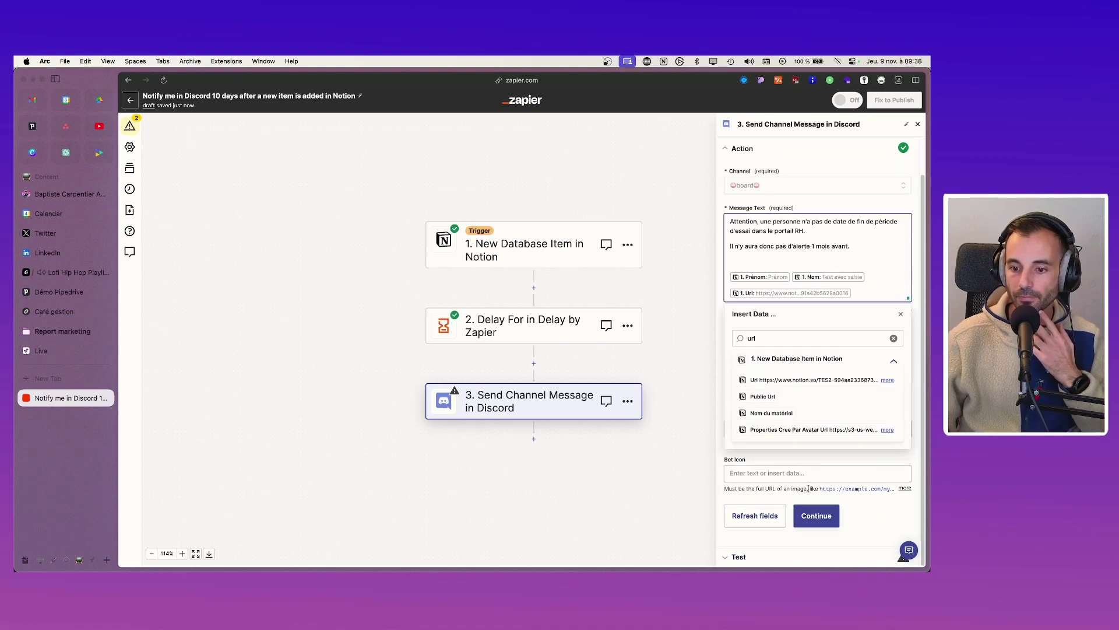
pyautogui.click(816, 515)
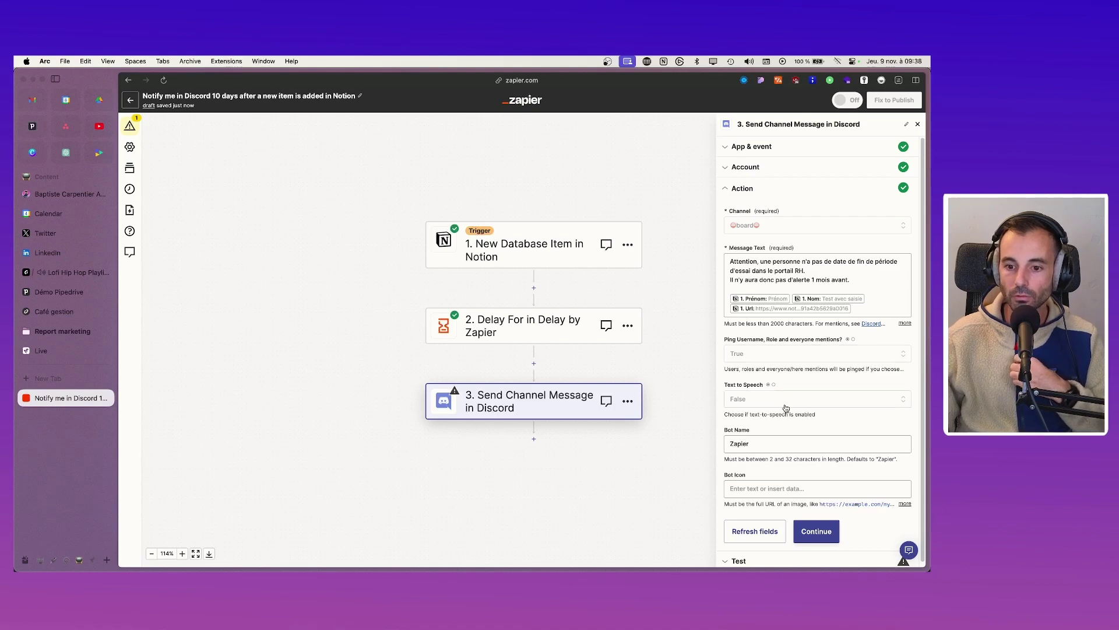
# Step: Set both the username, role and everyone ping option and the text-to-speech option to False
pyautogui.click(800, 352)
pyautogui.click(749, 431)
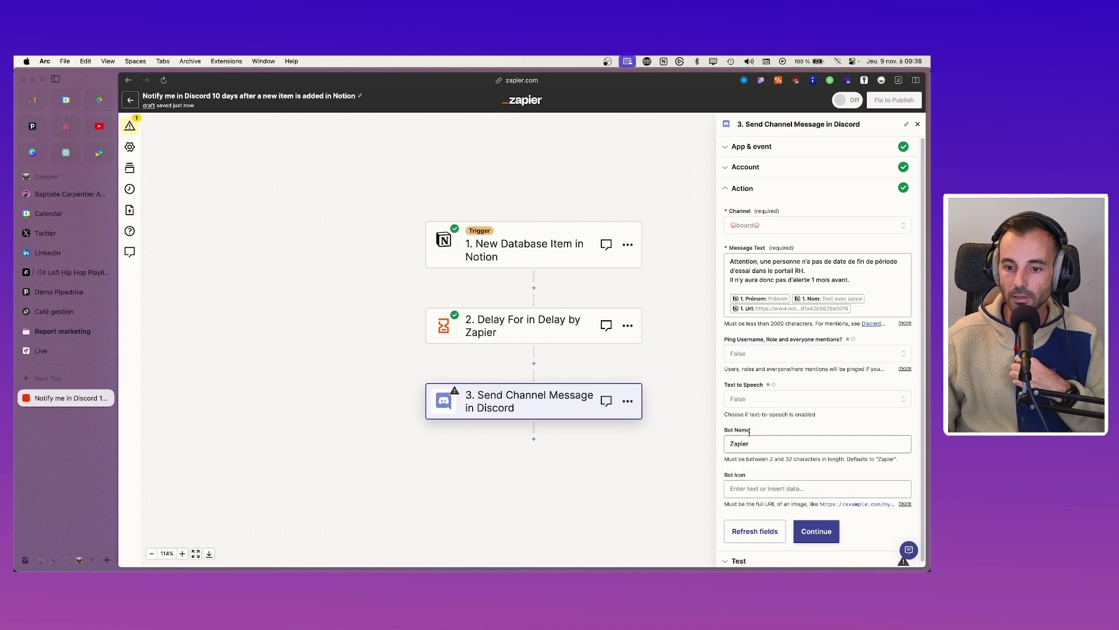
pyautogui.click(768, 402)
pyautogui.click(743, 483)
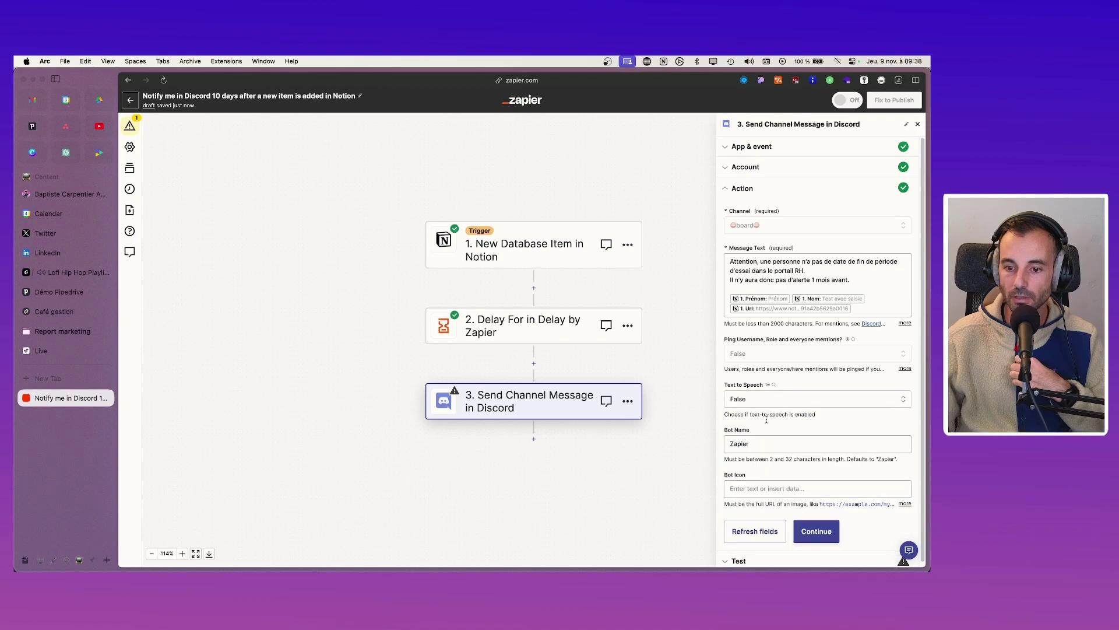
# Step: Set the Discord bot name to Notion RH and open the bot icon value for editing
pyautogui.click(812, 443)
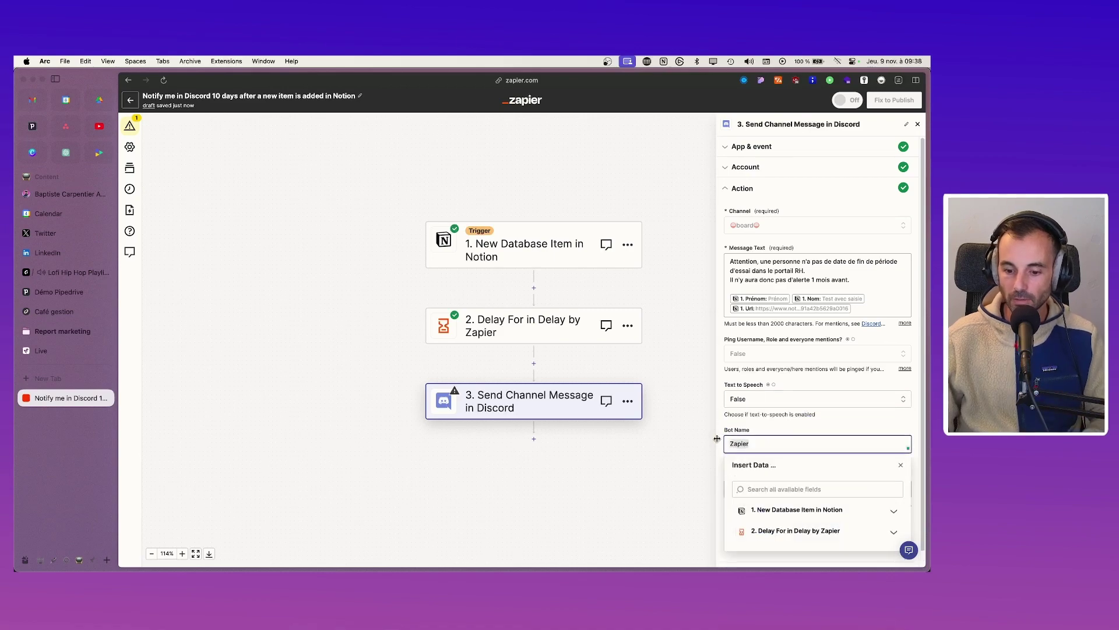
pyautogui.press('super+a')
pyautogui.write('Notio')
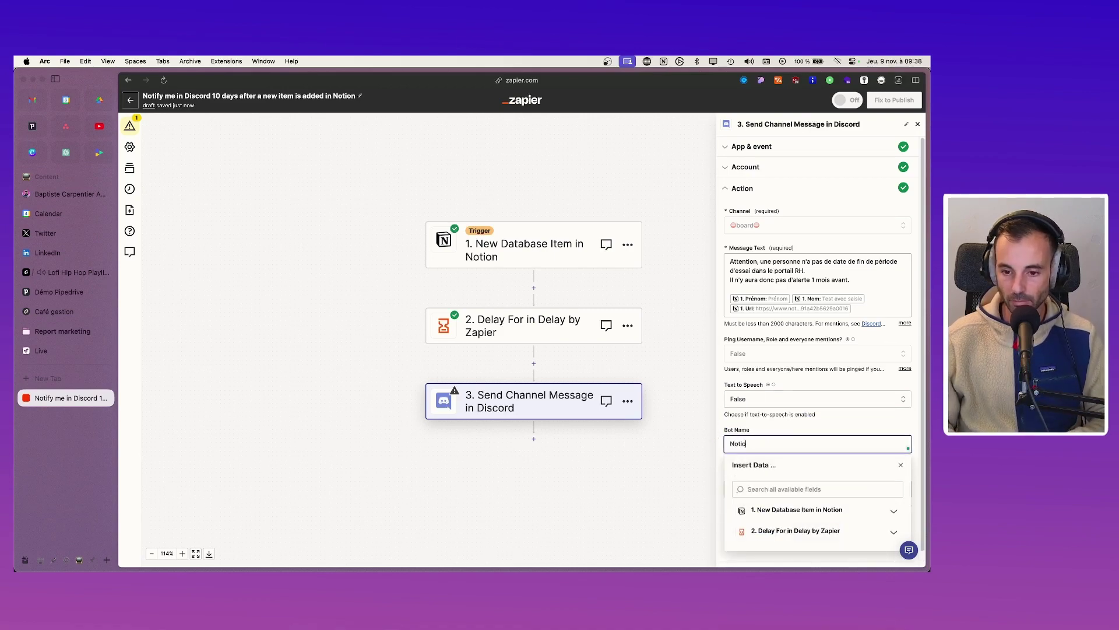
pyautogui.write('n ')
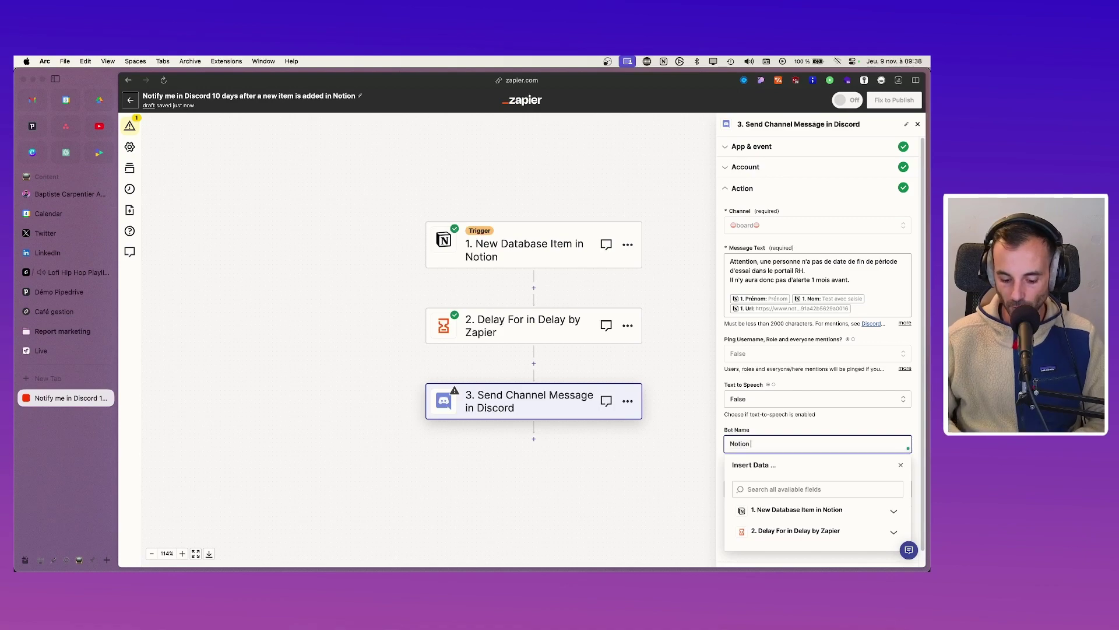
pyautogui.write('RH')
pyautogui.click(797, 432)
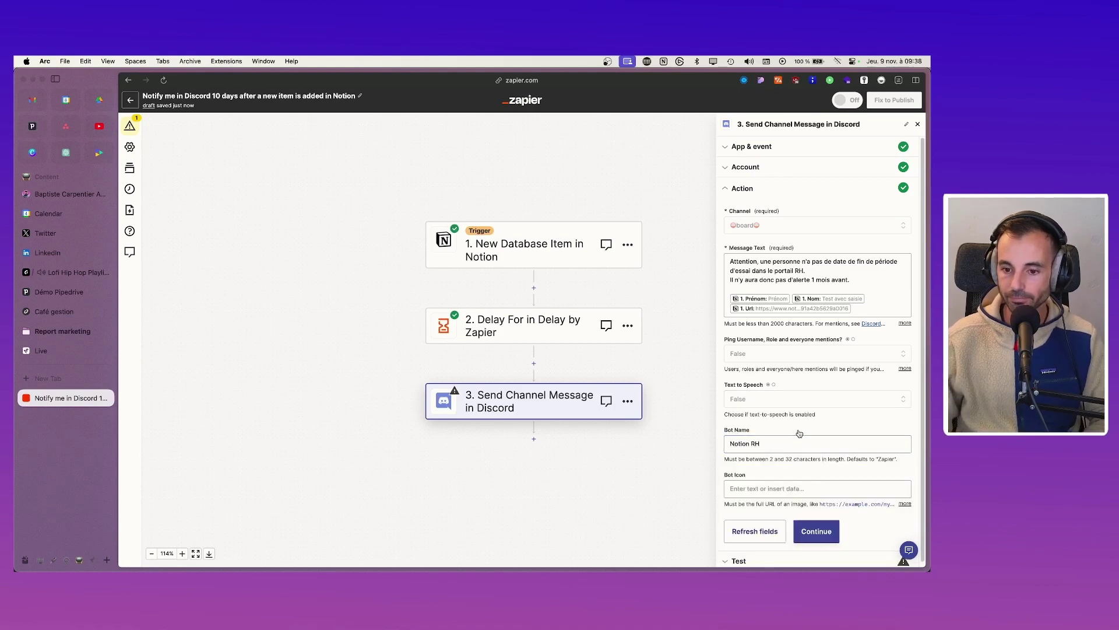
pyautogui.click(779, 488)
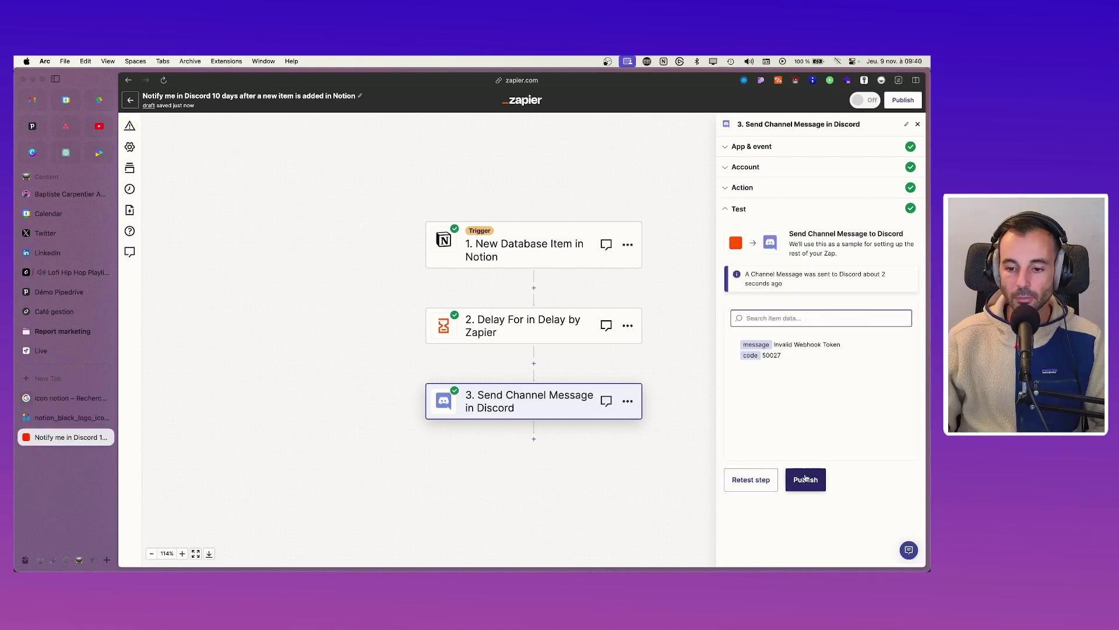
# Step: Publish the Discord notification Zap and go to the list of My Zaps without transferring existing data
pyautogui.click(805, 478)
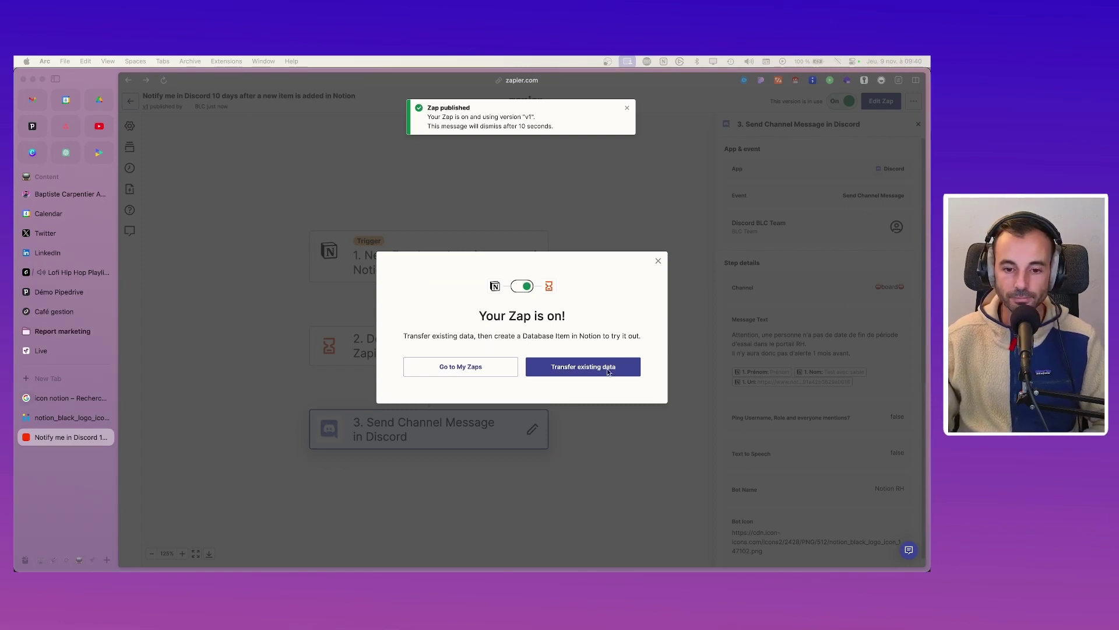
pyautogui.click(503, 366)
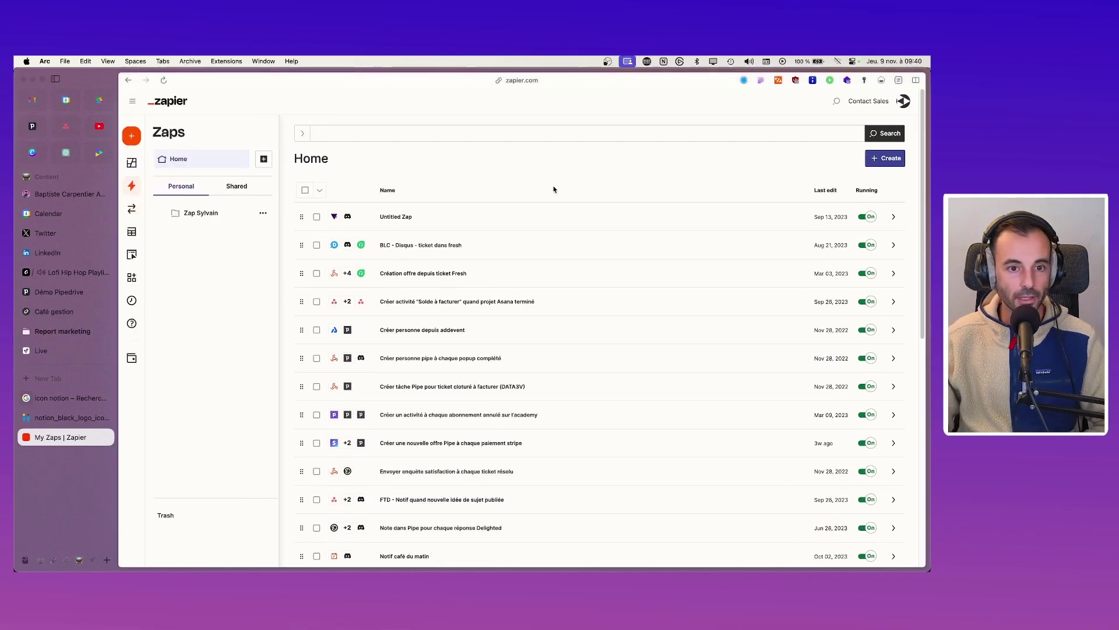
# Step: Switch to Notion and review the Collaborateurs table, including the trial period end dates
pyautogui.moveTo(688, 570)
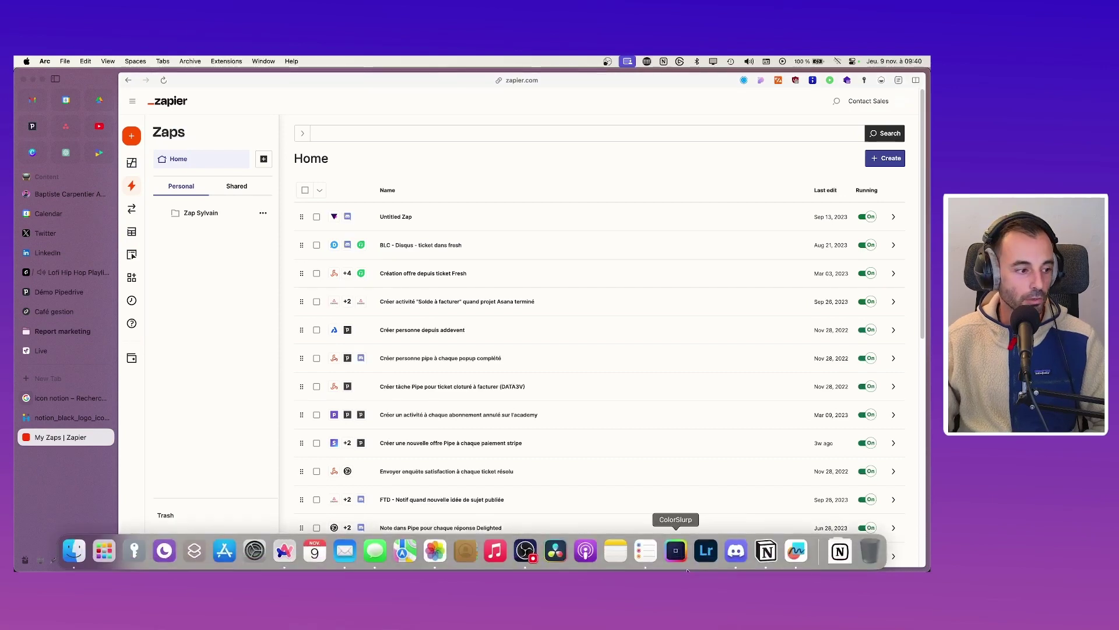
pyautogui.click(766, 551)
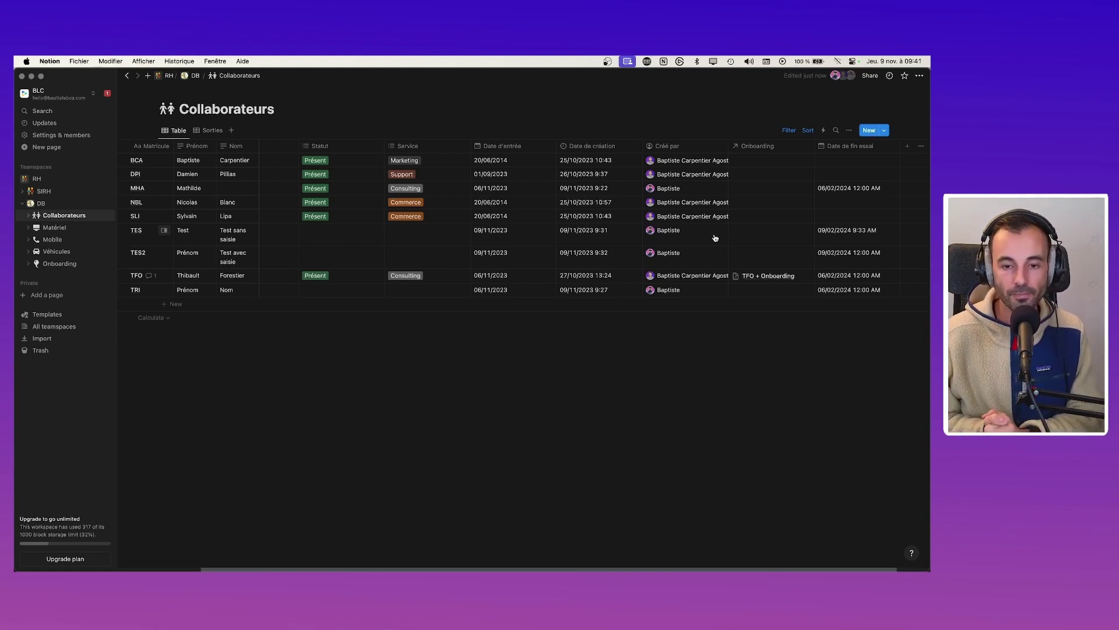
pyautogui.press('super+Tab')
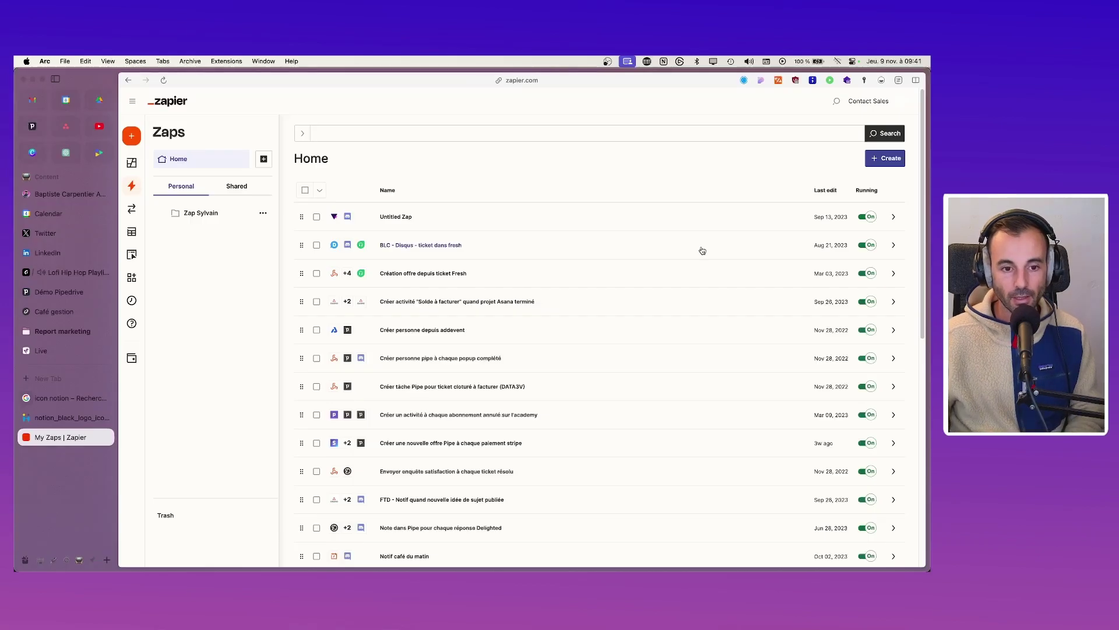
# Step: Switch to the Freeform board Live - Outil RH dans Notion and view the row with the Période d'essai item
pyautogui.press('super+Tab')
pyautogui.press('super+Tab')
pyautogui.press('super+Tab')
pyautogui.press('super+Tab')
pyautogui.scroll(-2, 406, 335)
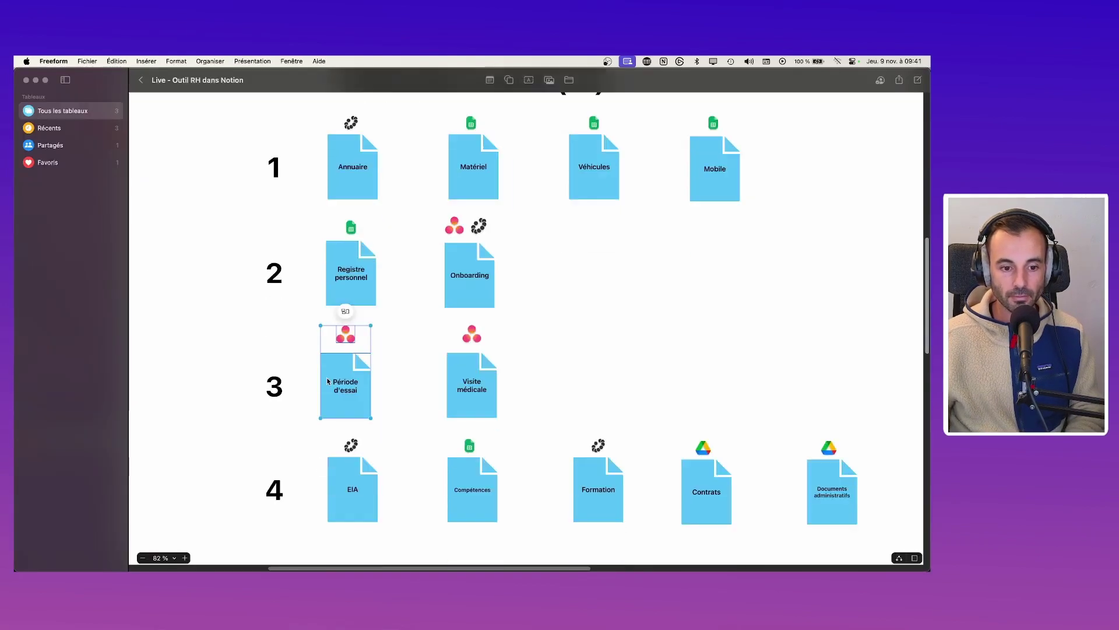
# Step: Search the shape library for "coche" and insert the plain Coche checkmark on the board
pyautogui.moveTo(406, 323); pyautogui.dragTo(295, 426)
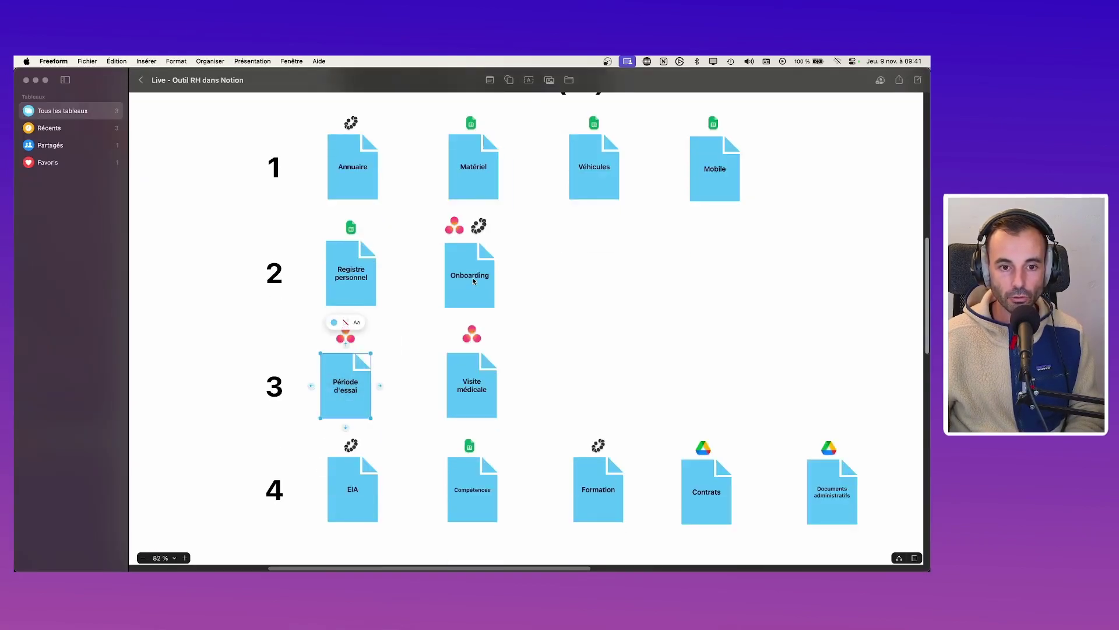
pyautogui.scroll(4, 539, 298)
pyautogui.click(509, 81)
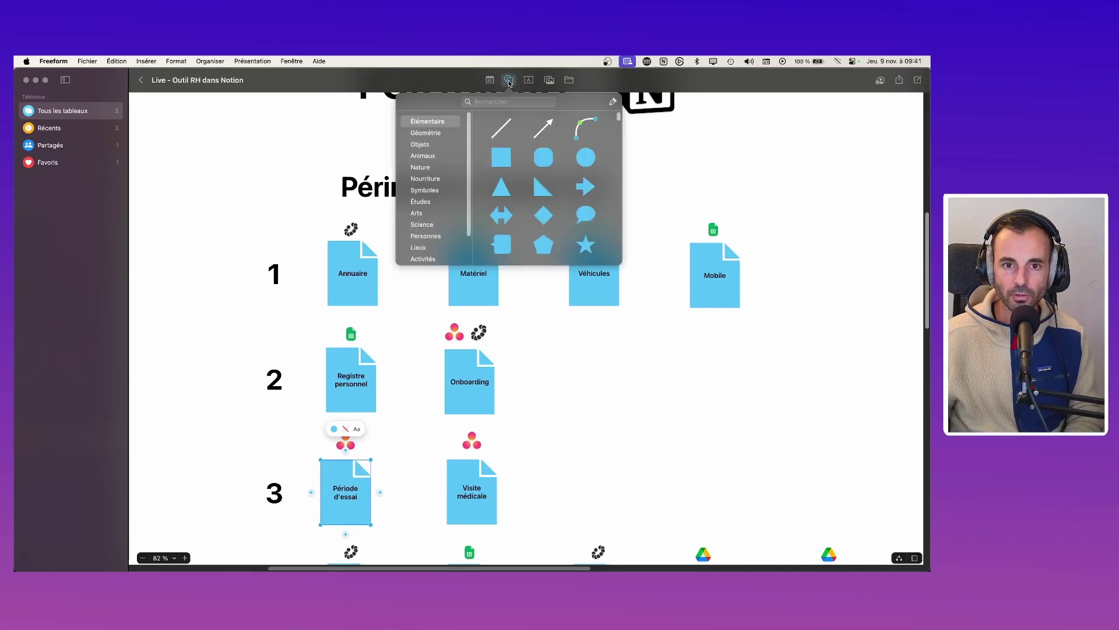
pyautogui.click(510, 101)
pyautogui.write('vali')
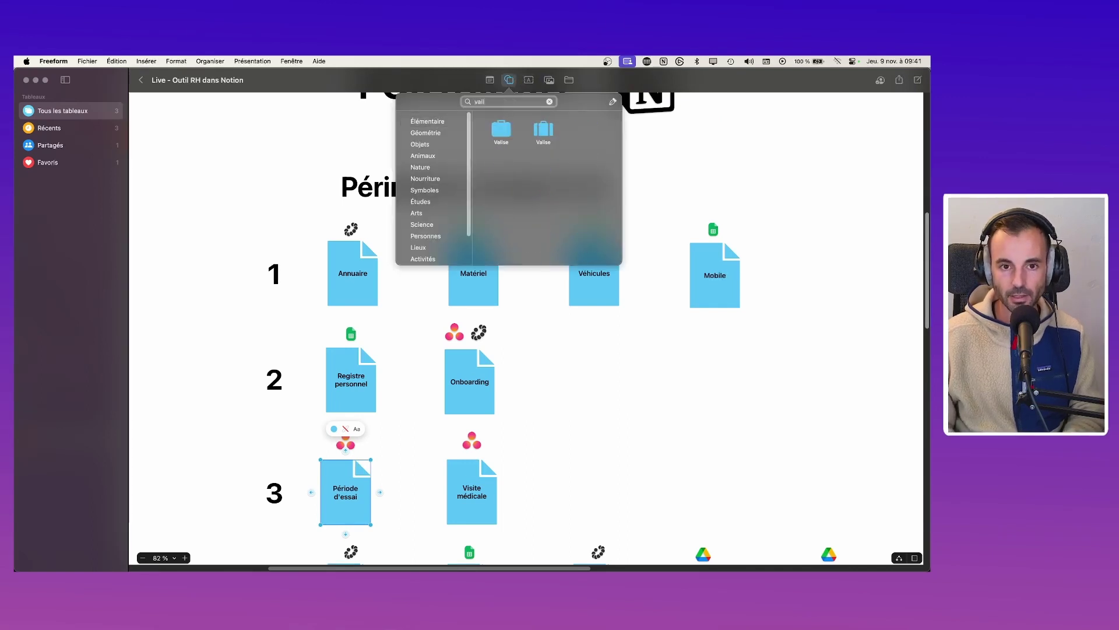
pyautogui.press('BackSpace')
pyautogui.press('BackSpace')
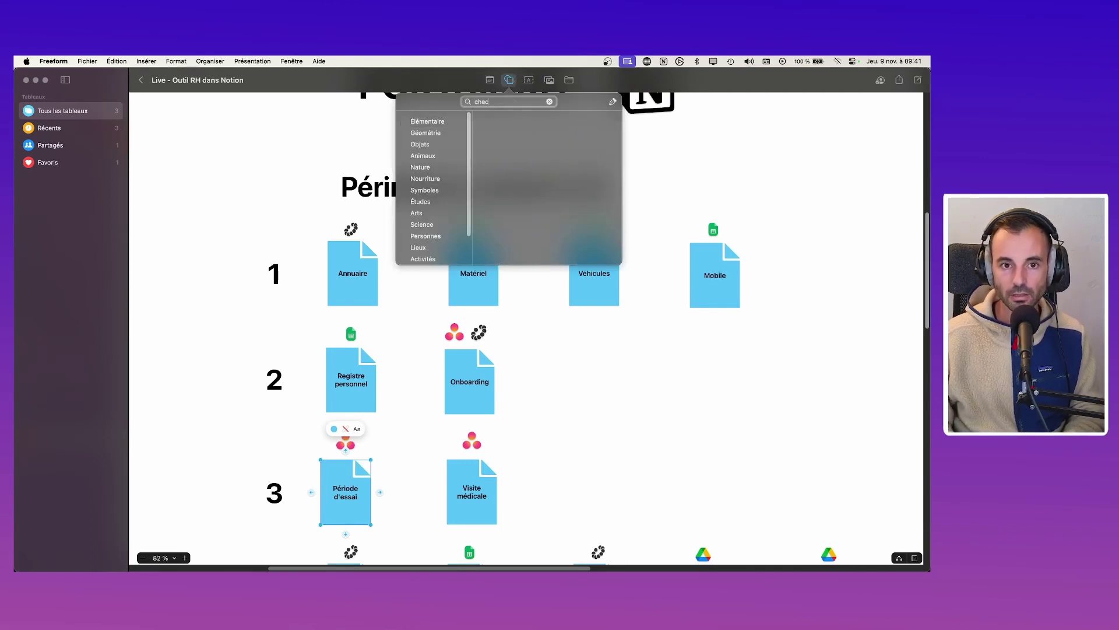
pyautogui.write('coche')
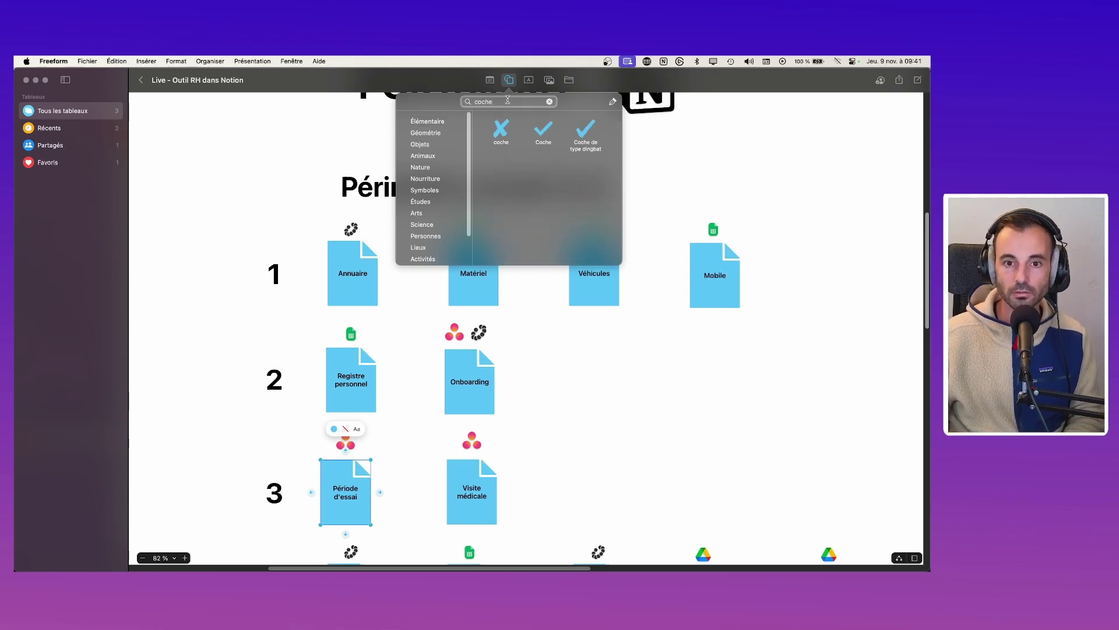
pyautogui.click(538, 135)
# Step: Fill the new checkmark shape with green
pyautogui.doubleClick(540, 327)
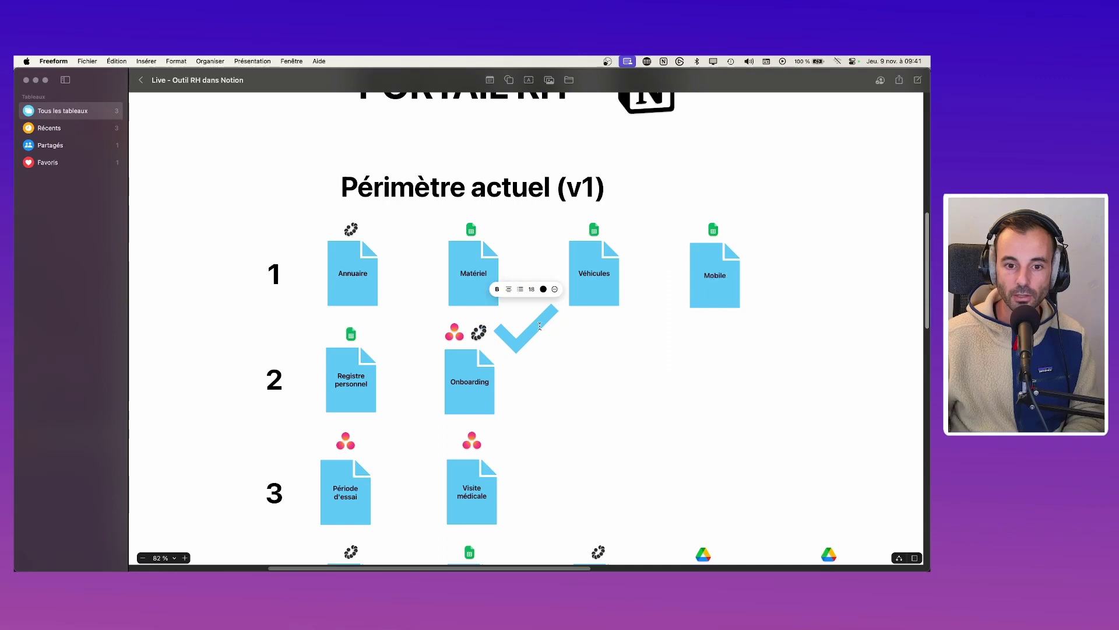
pyautogui.press('Escape')
pyautogui.click(515, 273)
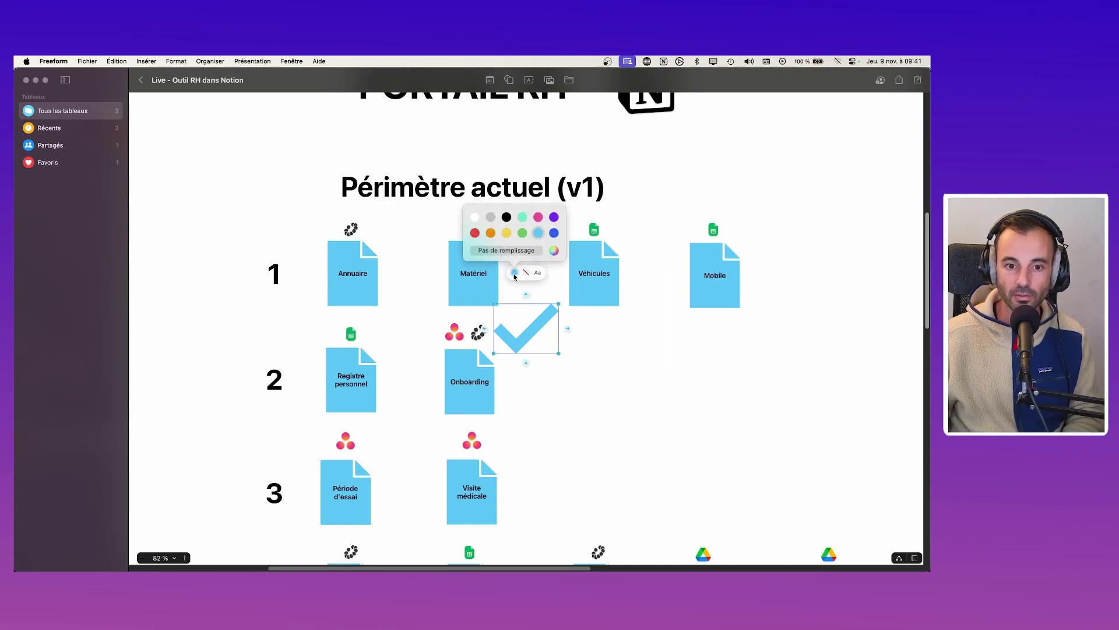
pyautogui.click(523, 233)
pyautogui.click(557, 353)
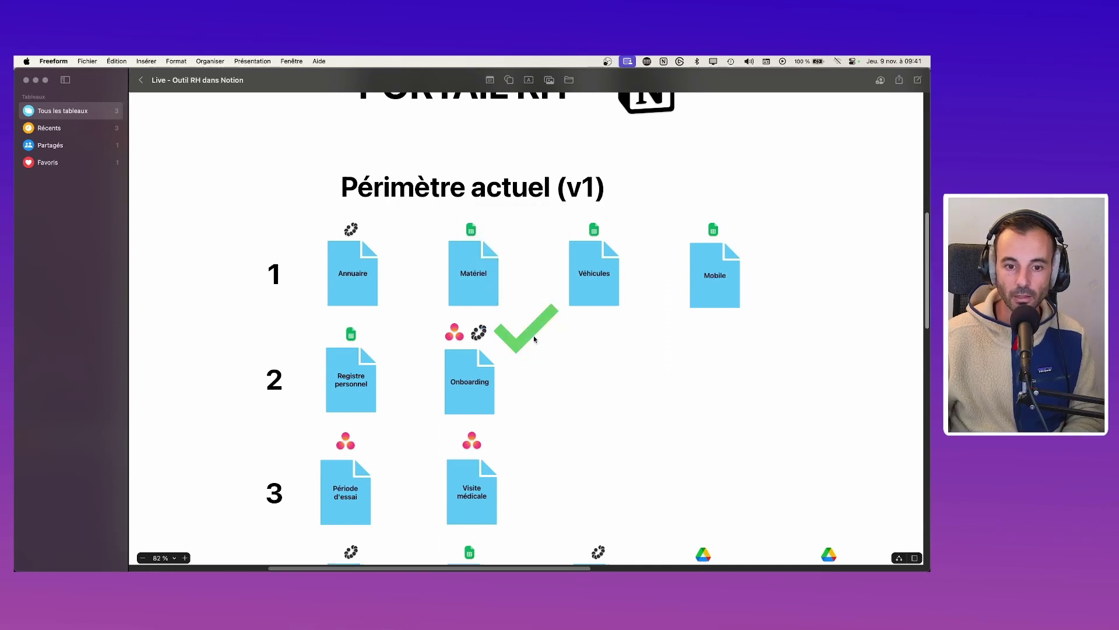
# Step: Shrink the green checkmark and place copies beside Annuaire, Registre personnel, Onboarding and Période d'essai
pyautogui.moveTo(493, 353); pyautogui.dragTo(310, 492)
pyautogui.press('super+d')
pyautogui.press('super+d')
pyautogui.press('super+d')
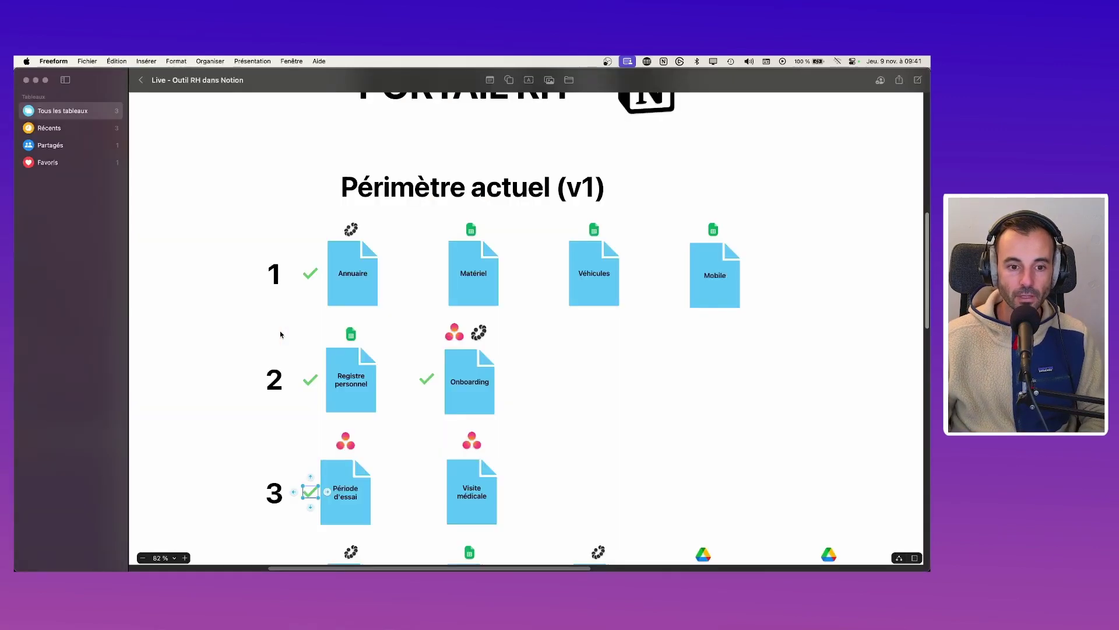
# Step: Switch to Notion, set the third collaborator's Date de fin essai reminder to At time of event, and view the other reminder options
pyautogui.press('super+Tab')
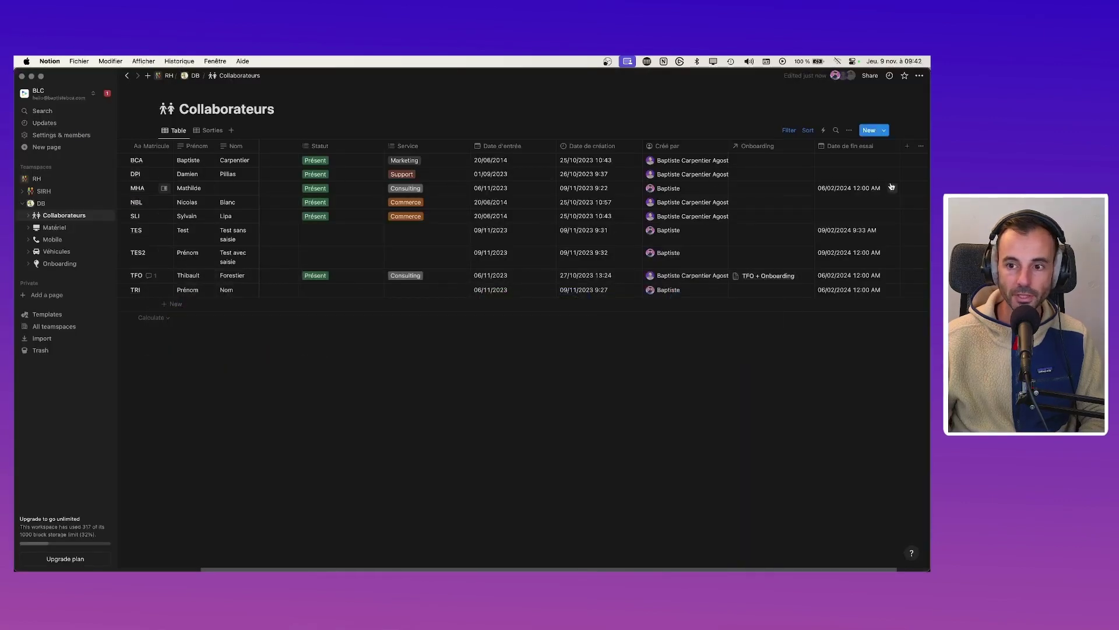
pyautogui.click(857, 190)
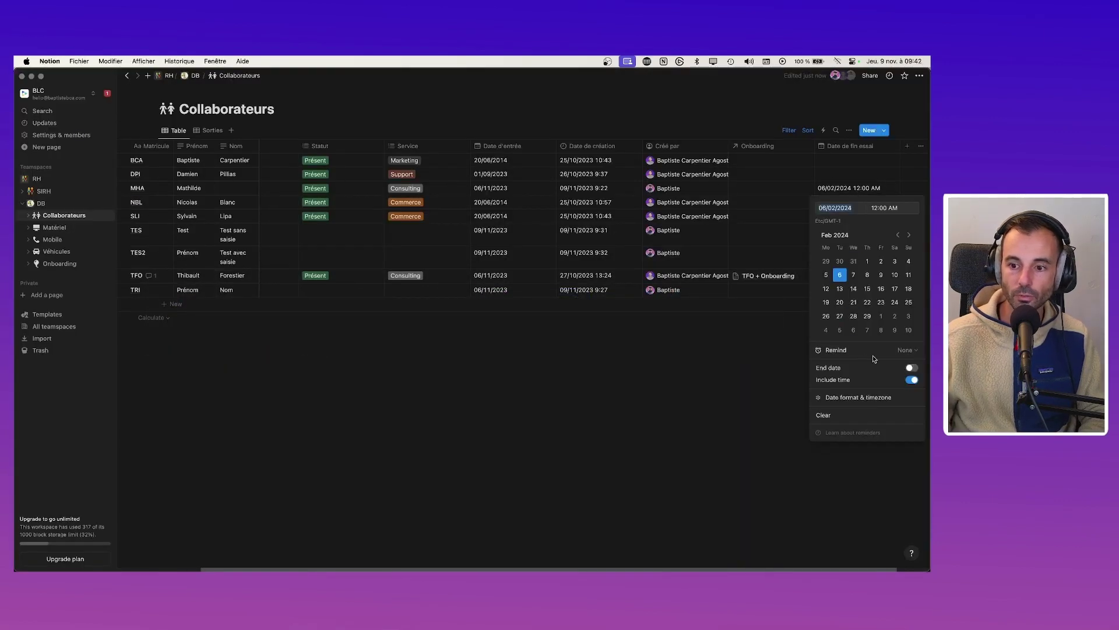
pyautogui.click(904, 351)
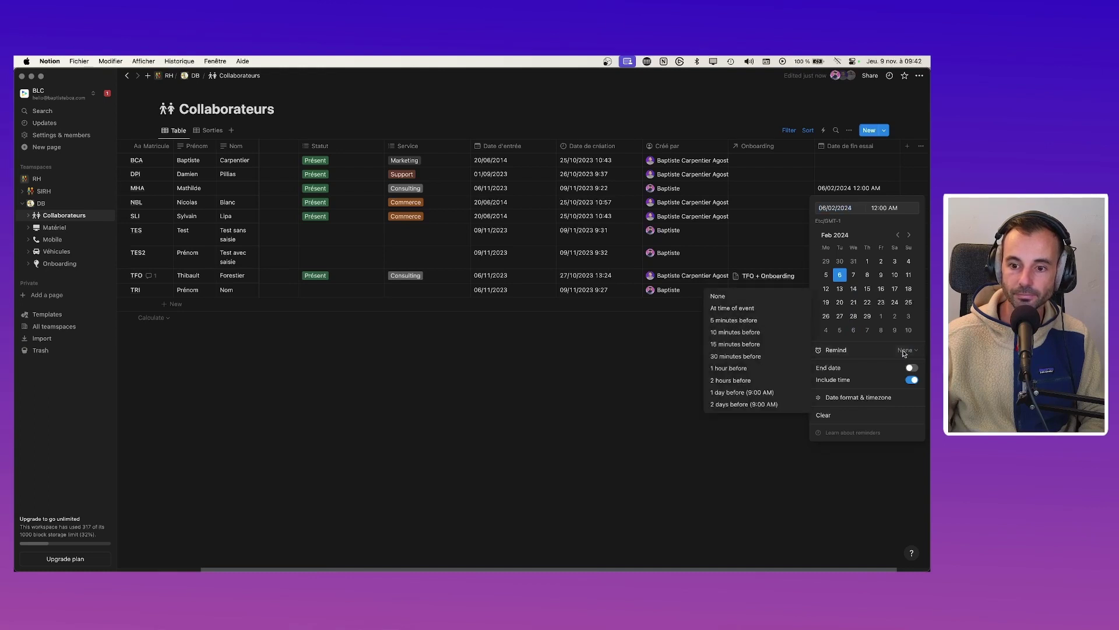
pyautogui.click(732, 308)
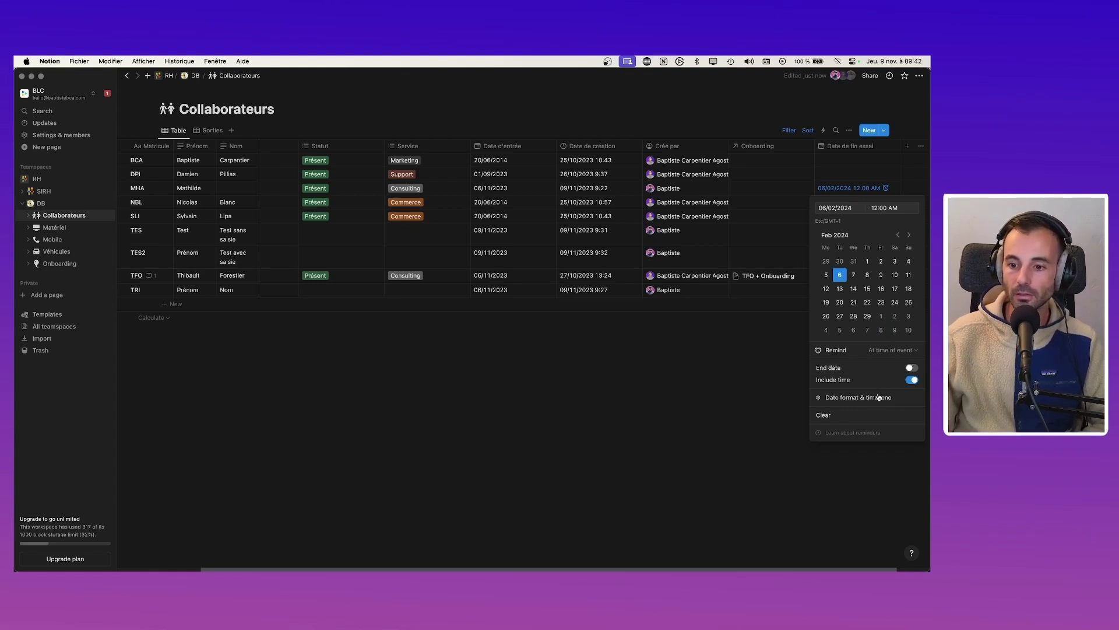
pyautogui.click(903, 352)
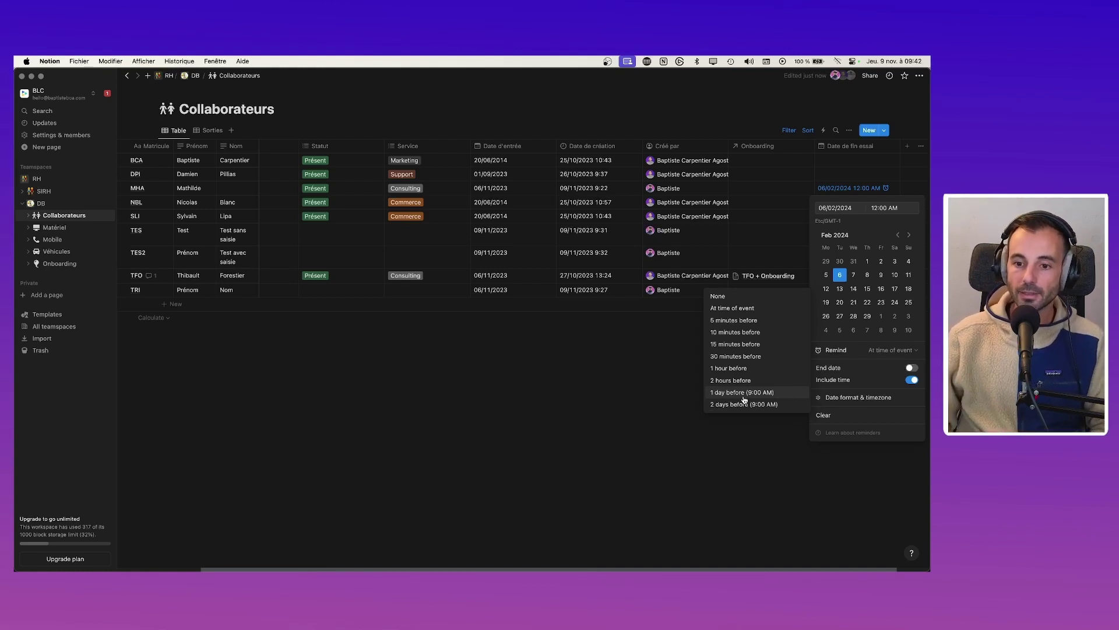
pyautogui.click(531, 412)
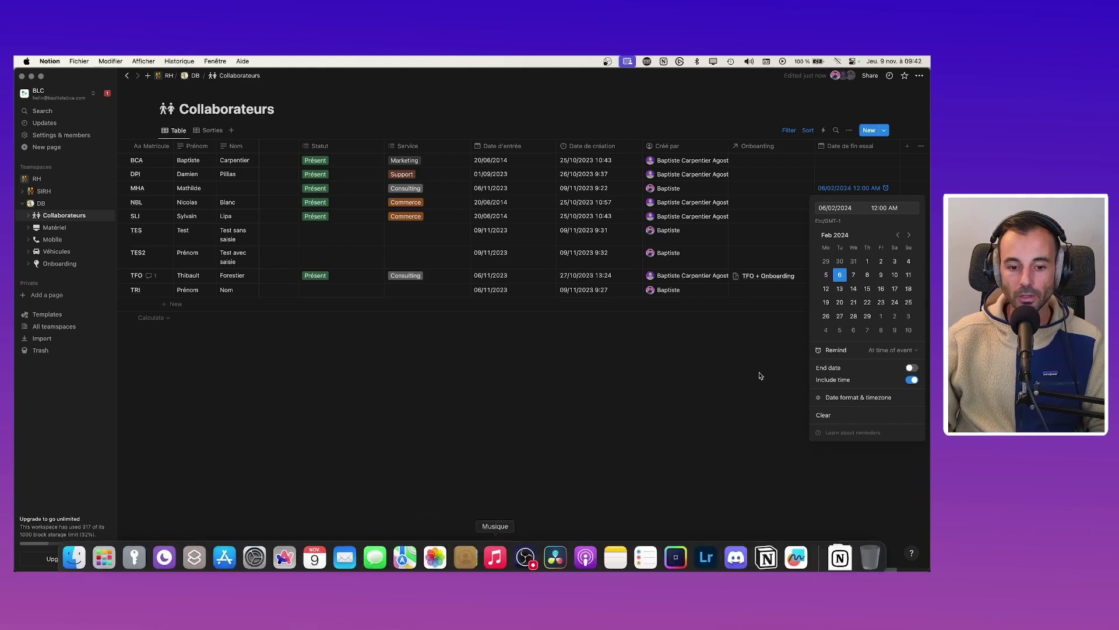
# Step: Switch to Zapier in Arc, search the Zaps for "notion" and open Notion RH - Calcule date fin période essai auto in the editor
pyautogui.click(284, 551)
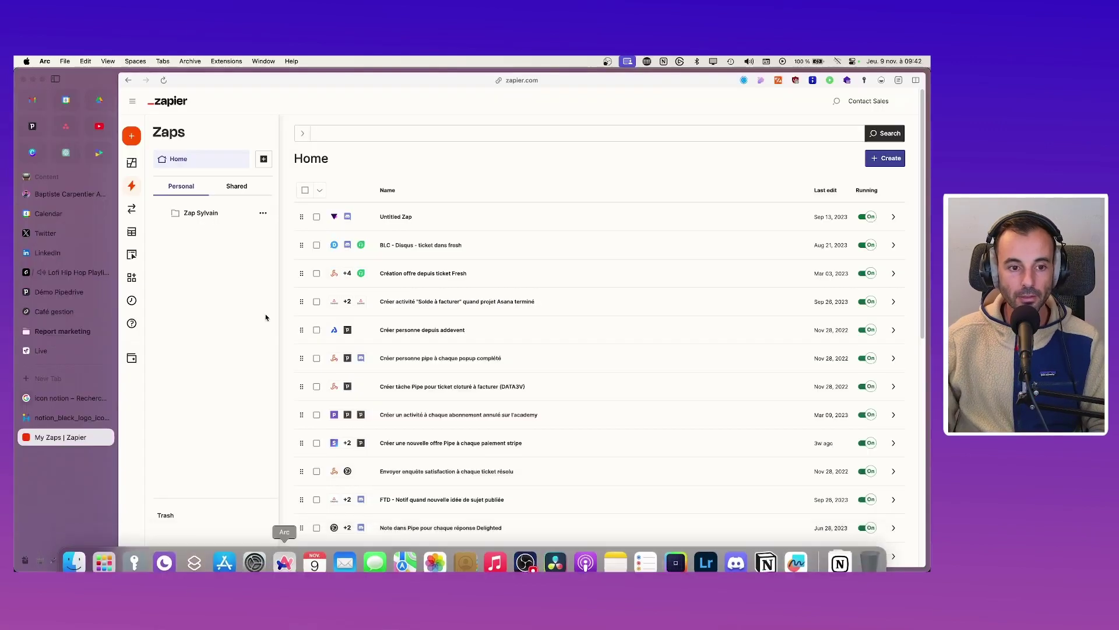
pyautogui.click(407, 133)
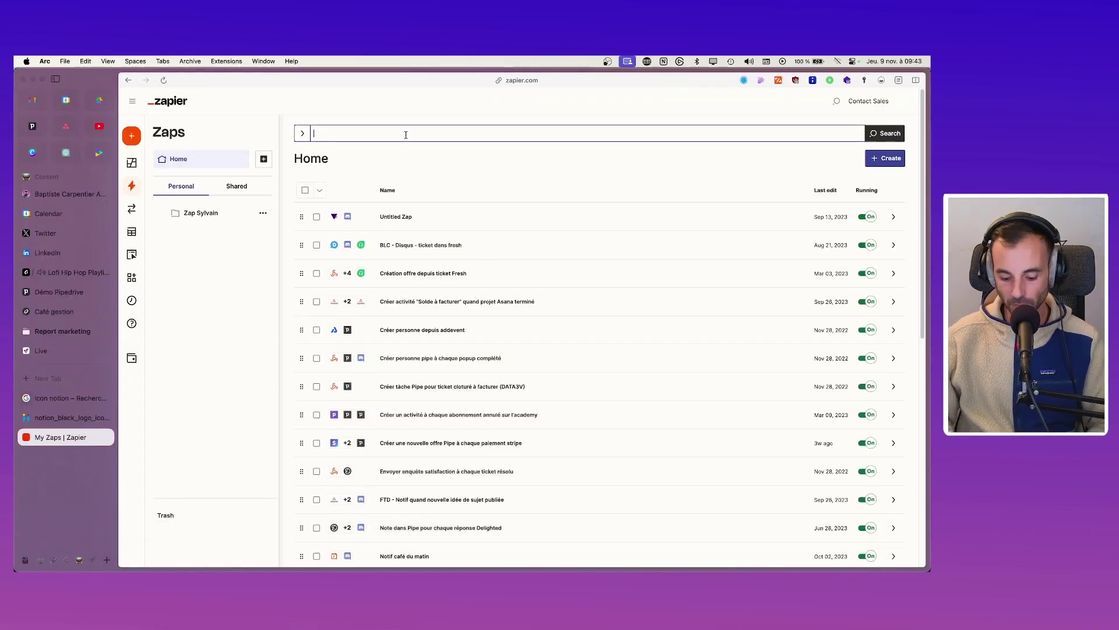
pyautogui.write('notion')
pyautogui.press('Return')
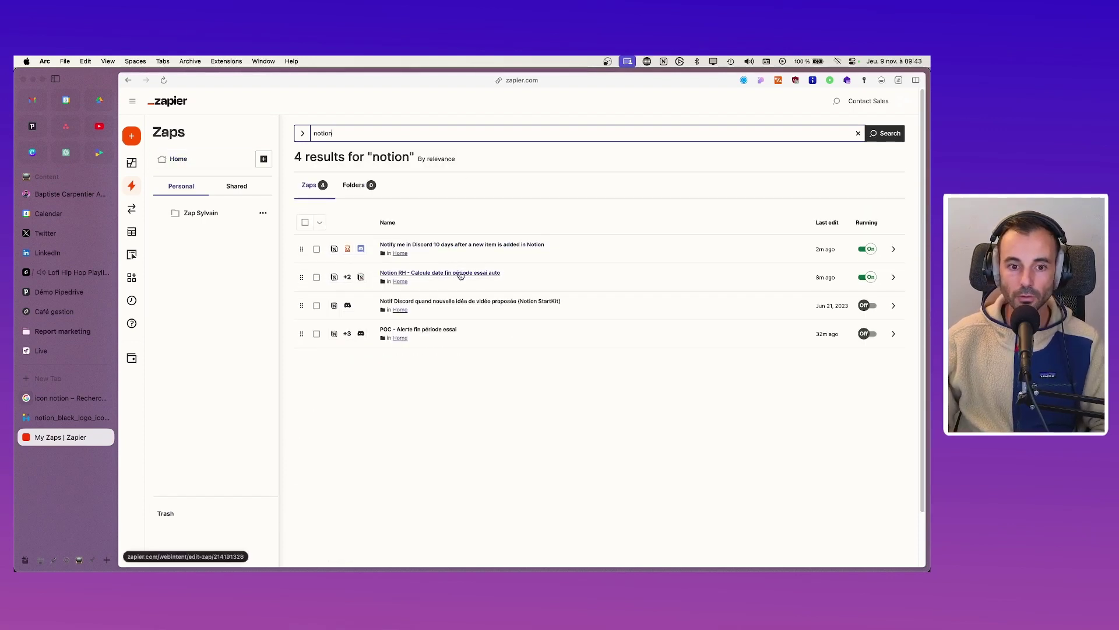
pyautogui.click(893, 277)
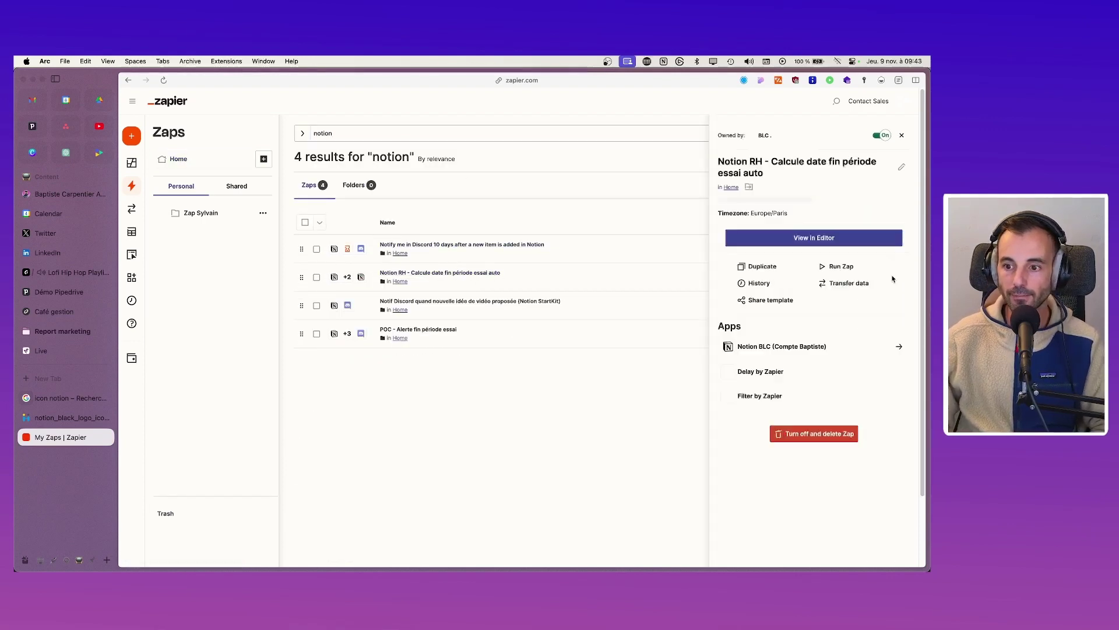
pyautogui.click(805, 242)
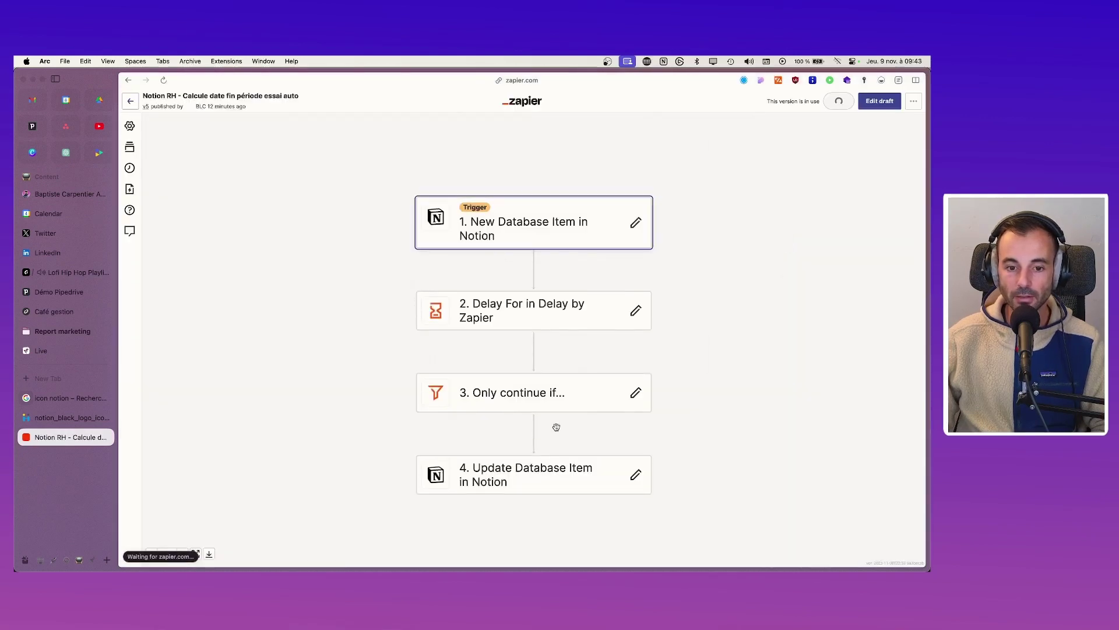
# Step: Edit the Update Database Item step, replacing the existing draft with v5, and review its action fields
pyautogui.click(549, 471)
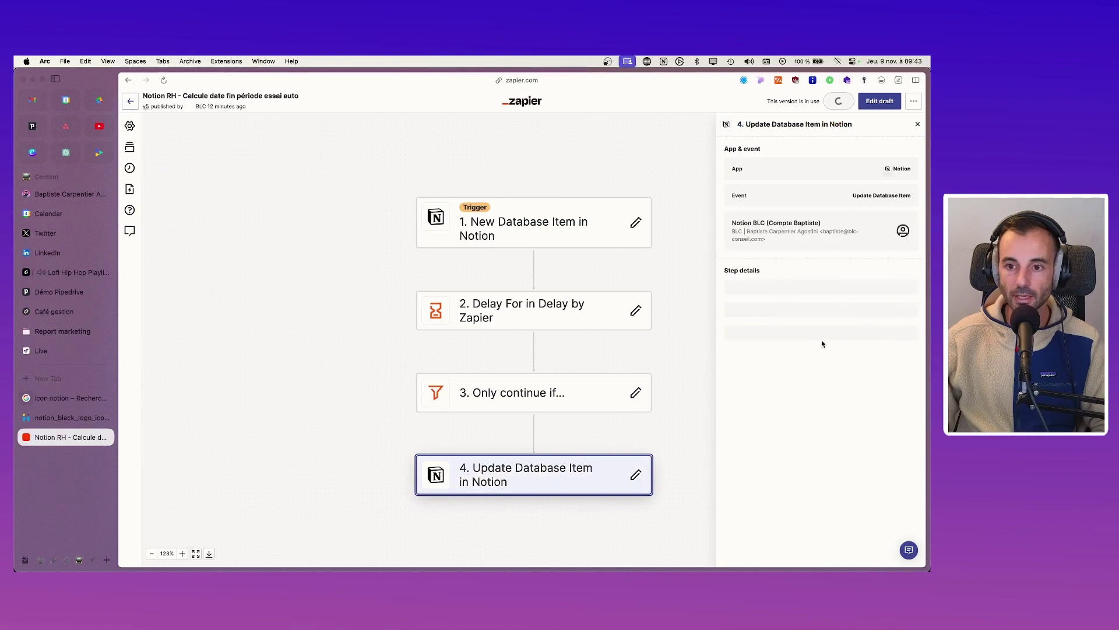
pyautogui.click(636, 474)
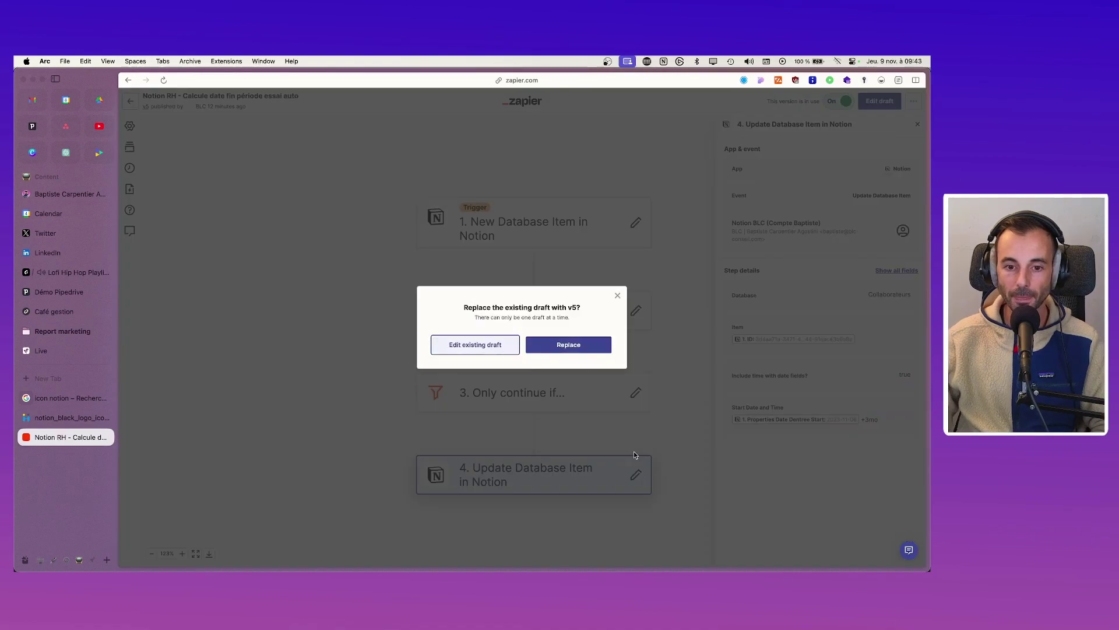
pyautogui.click(565, 344)
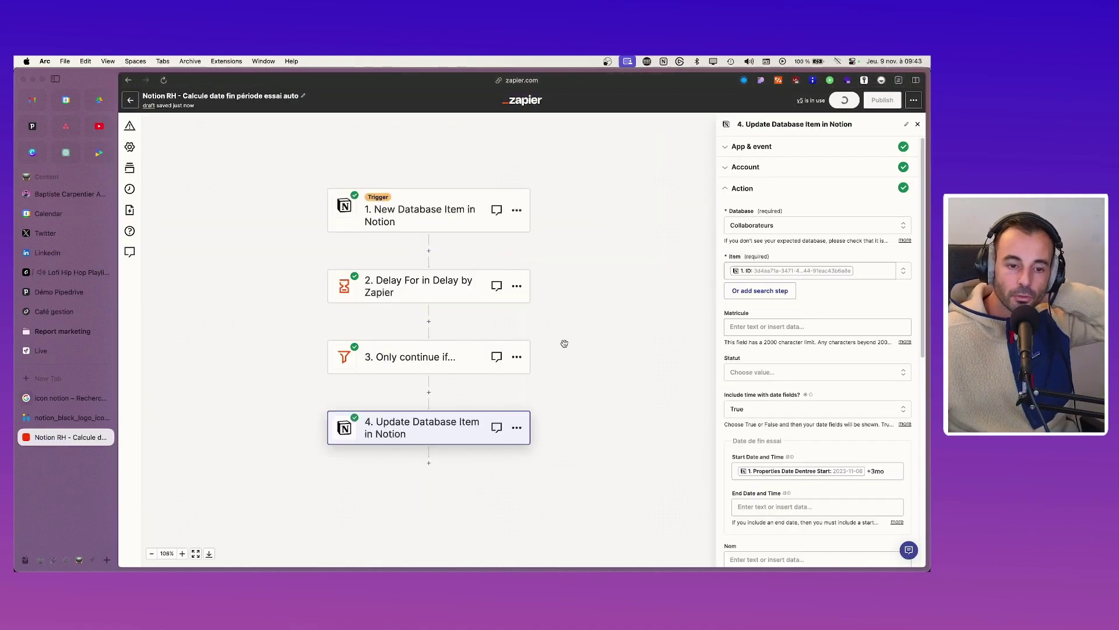
pyautogui.scroll(-5, 784, 357)
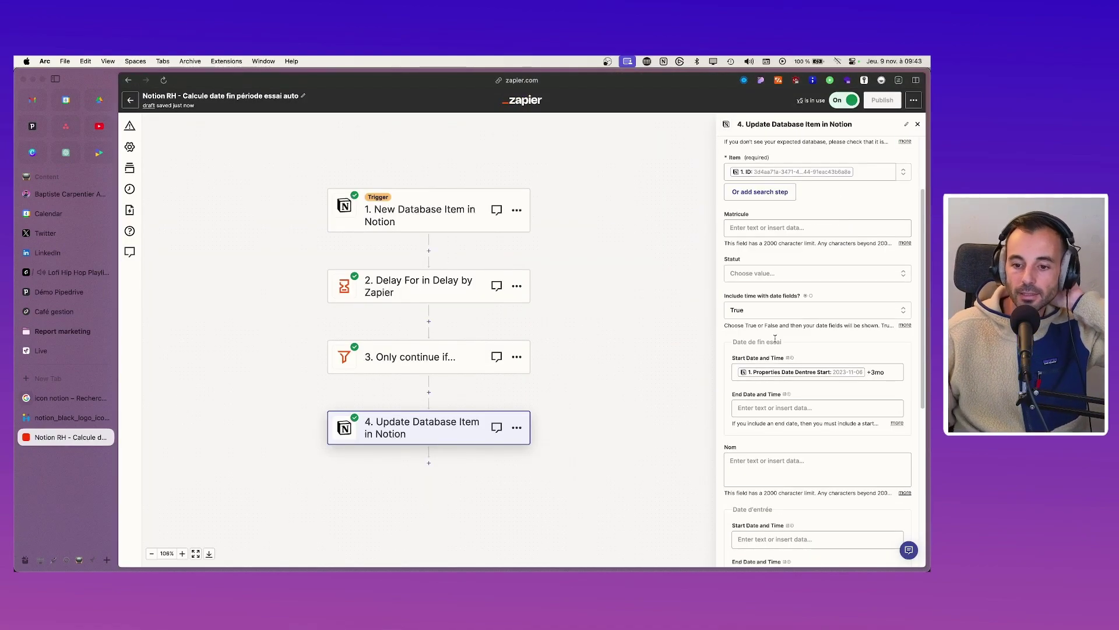
pyautogui.scroll(-4, 784, 357)
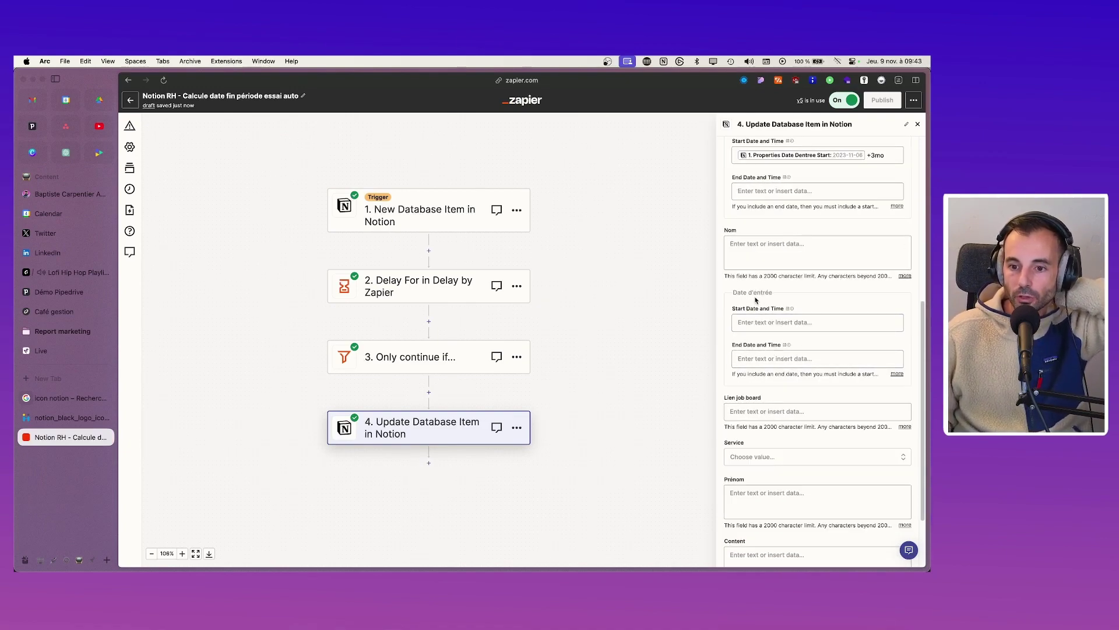
pyautogui.scroll(4, 755, 299)
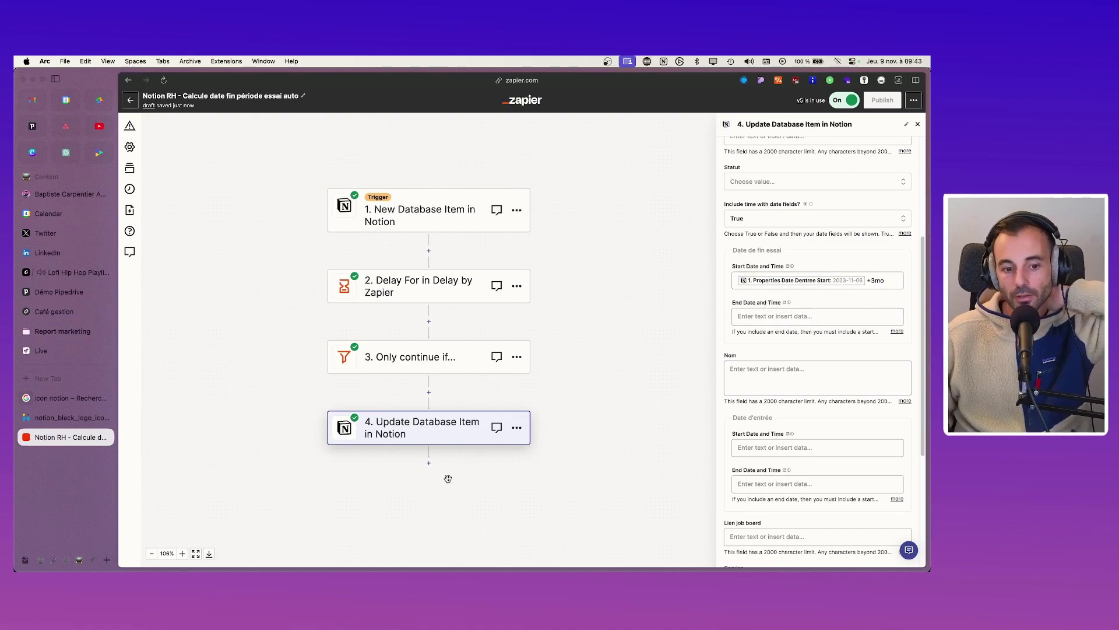
# Step: Add a fifth action after Update Database Item, using Notion as its app
pyautogui.click(429, 462)
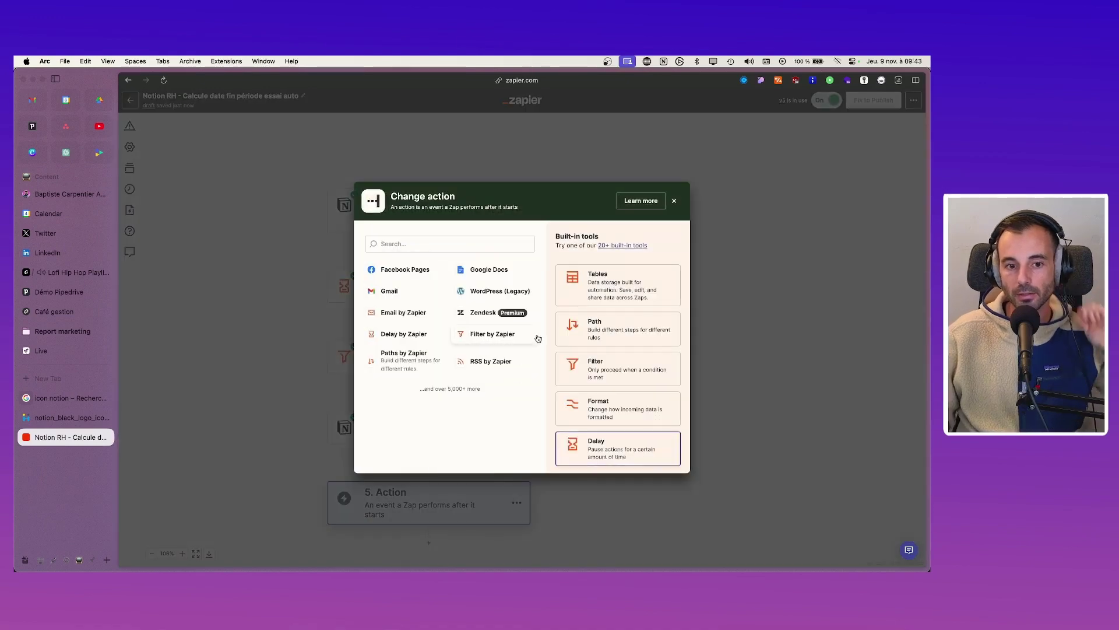
pyautogui.click(533, 243)
pyautogui.write('notion')
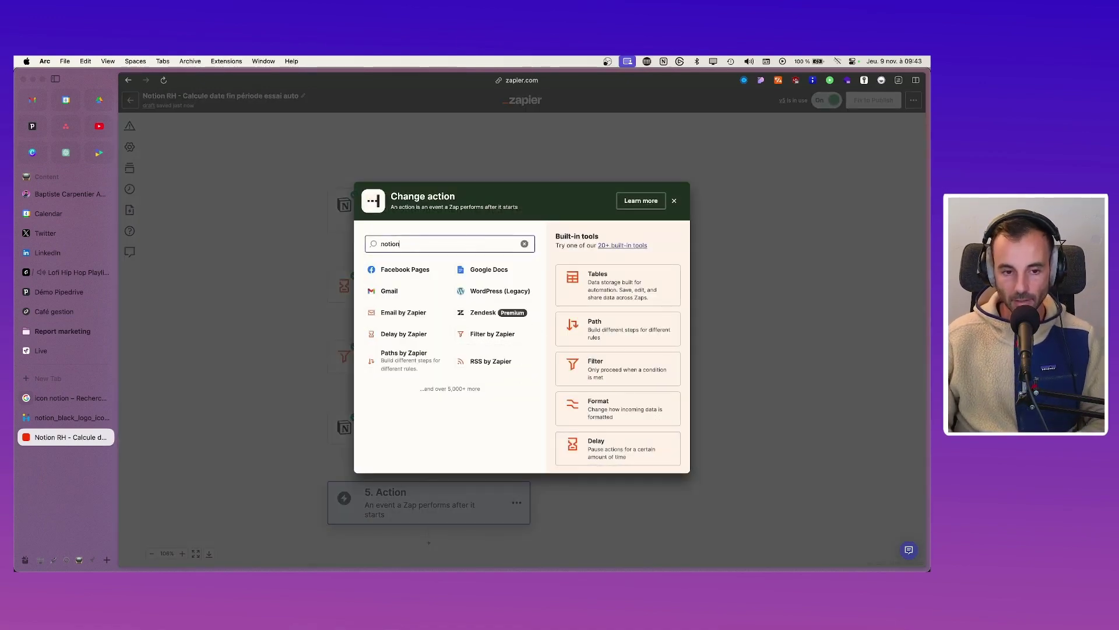
pyautogui.click(400, 271)
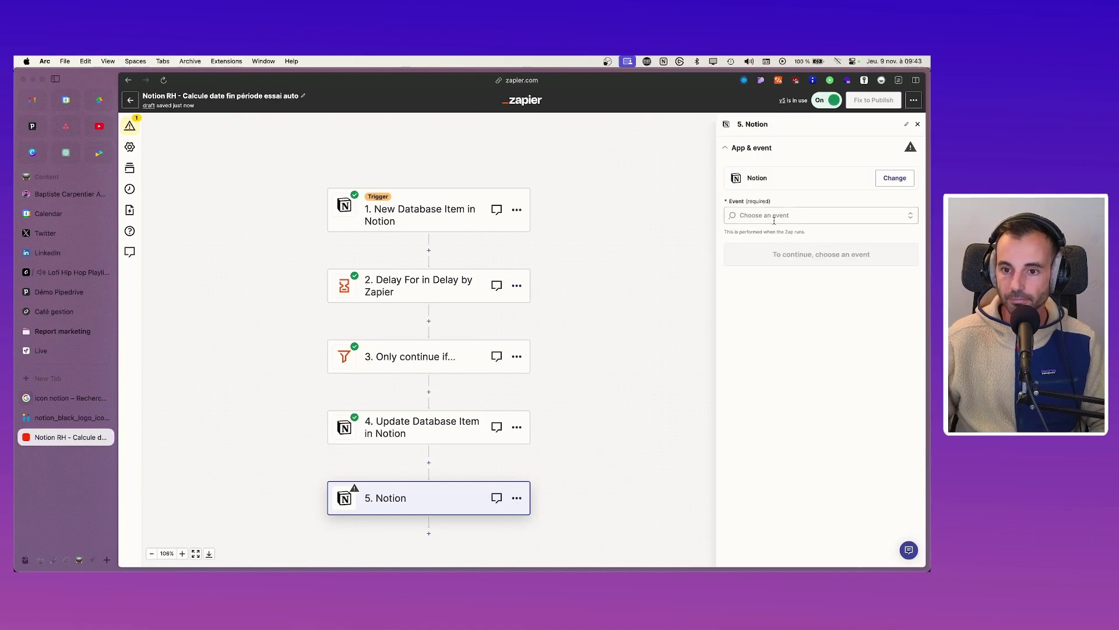
# Step: Review the list of events available for the new Notion action
pyautogui.click(774, 216)
pyautogui.scroll(-2, 786, 312)
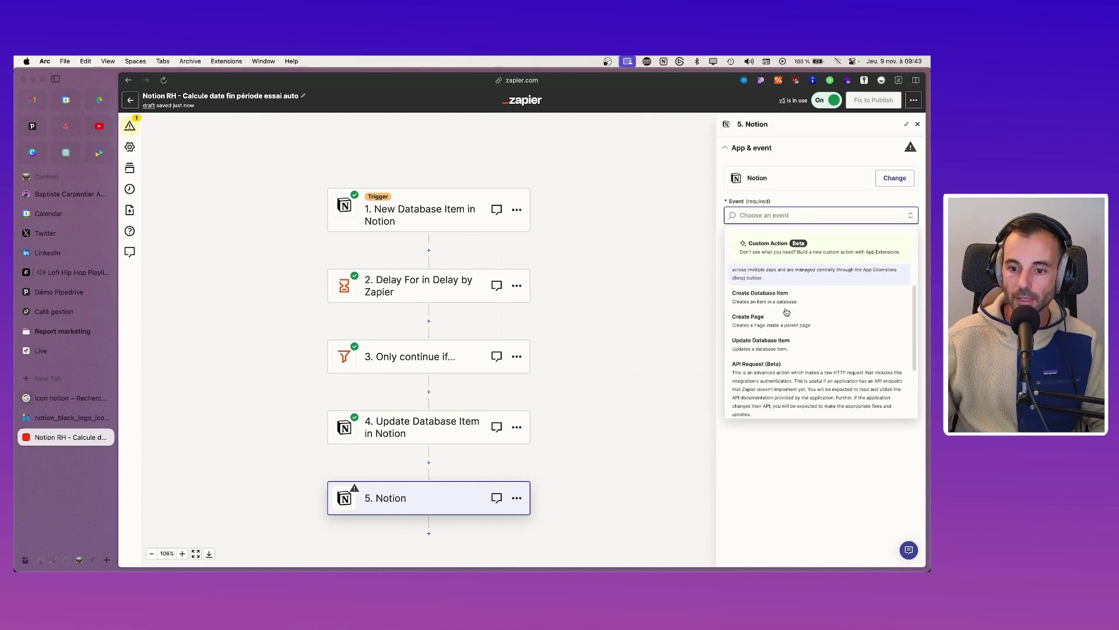
pyautogui.scroll(-3, 787, 312)
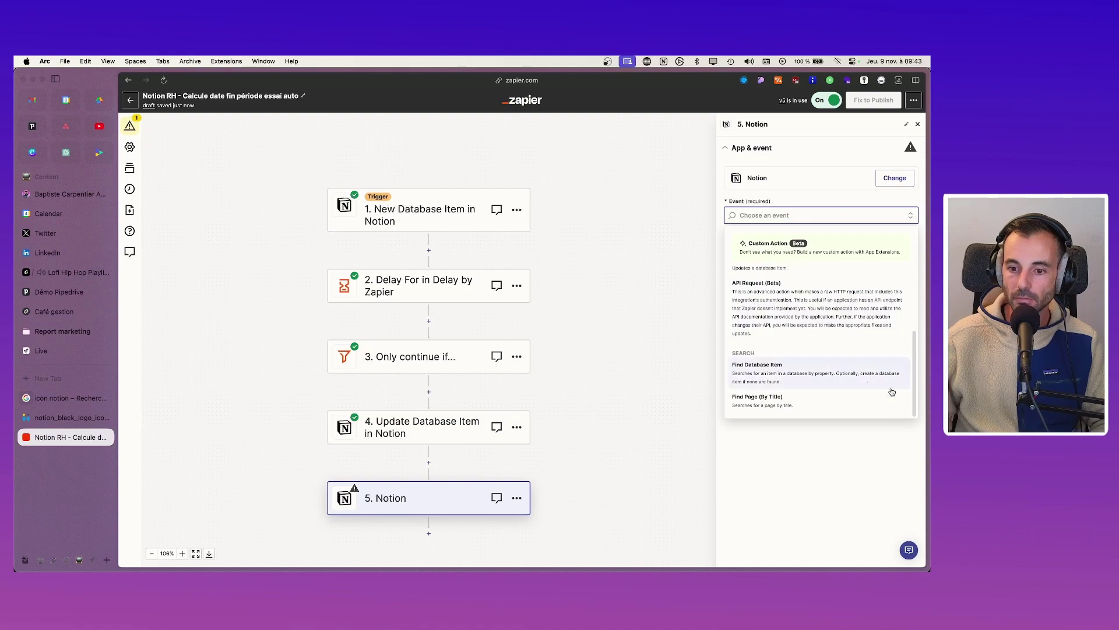
pyautogui.moveTo(911, 379)
pyautogui.mouseDown()
pyautogui.moveTo(909, 297)
pyautogui.moveTo(912, 385)
pyautogui.mouseUp()
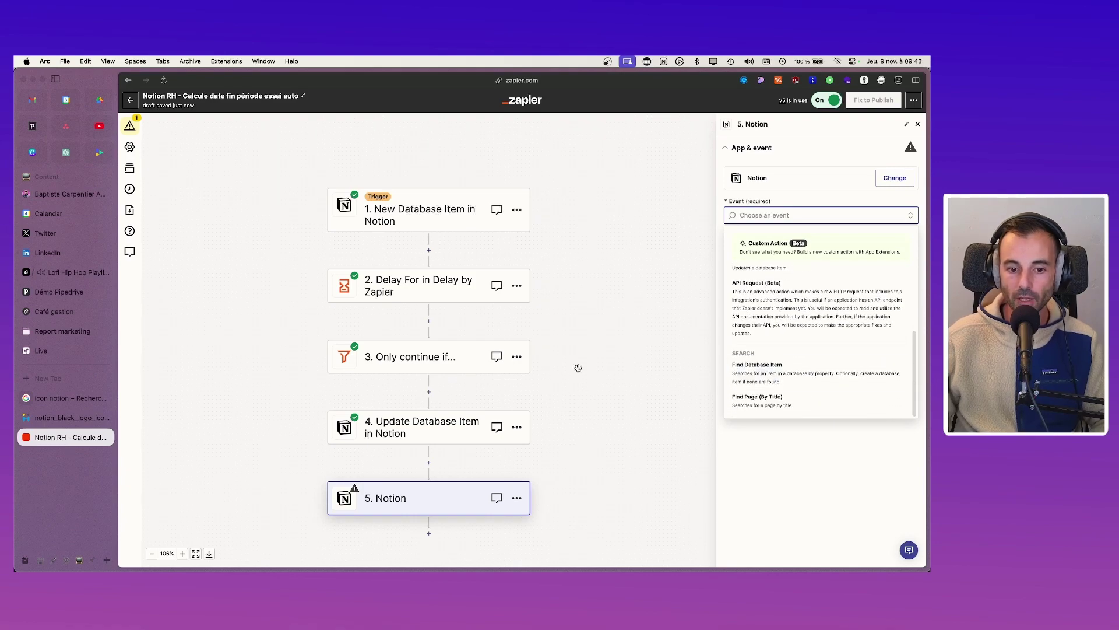
# Step: Check the Remind setting in Notion, return to Zapier, search the action events for "remin" and clear the search
pyautogui.press('super+Tab')
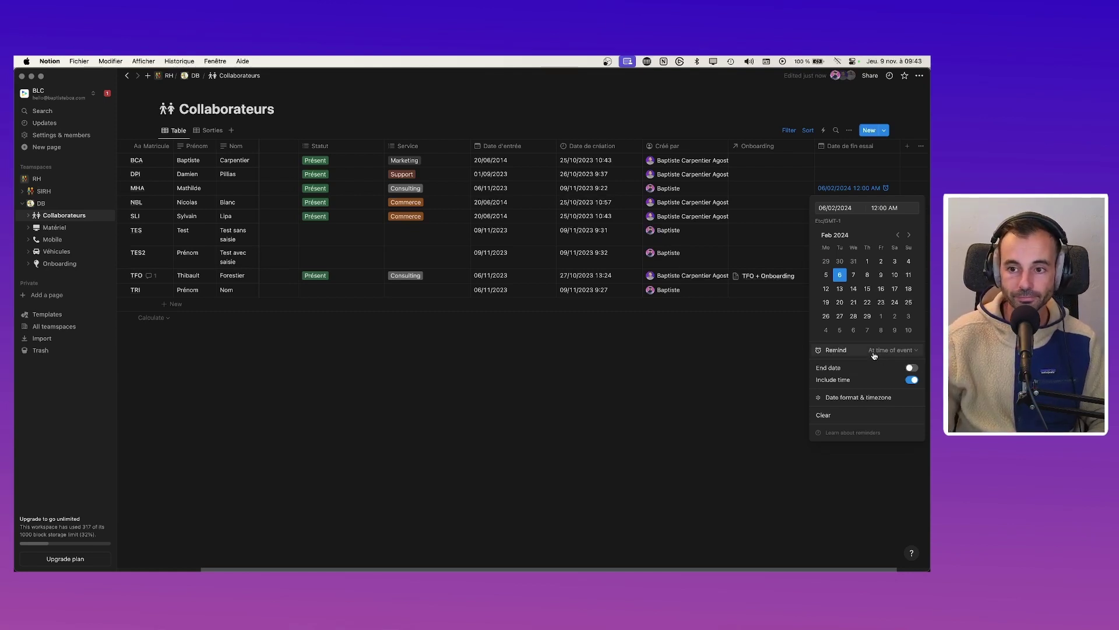
pyautogui.press('super+Tab')
pyautogui.write('remin')
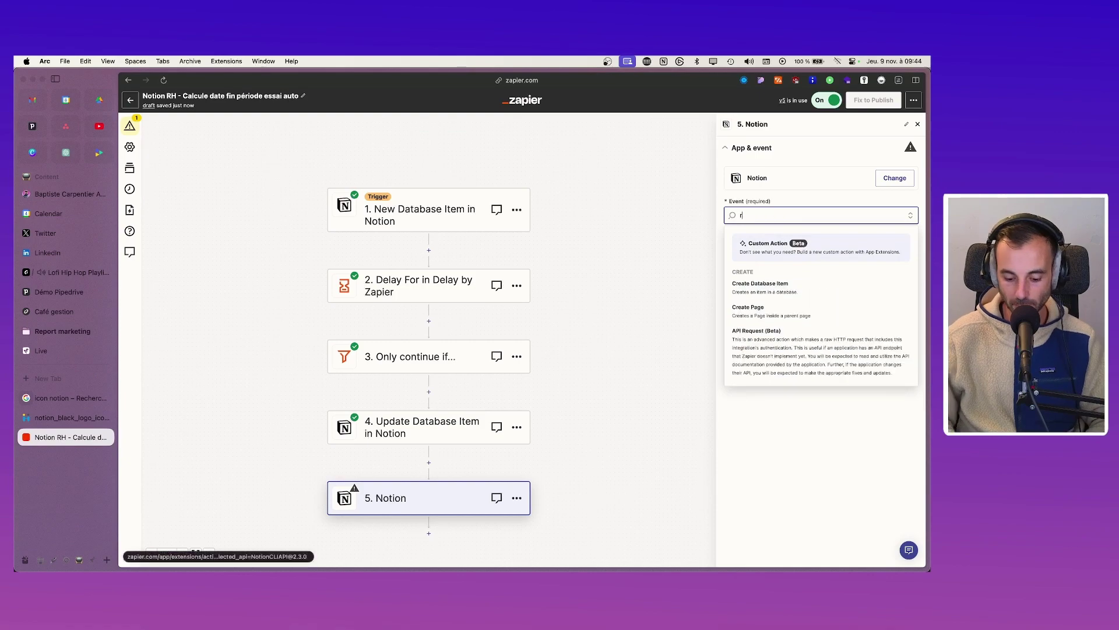
pyautogui.press('BackSpace')
pyautogui.press('BackSpace')
pyautogui.press('BackSpace')
pyautogui.press('BackSpace')
pyautogui.press('BackSpace')
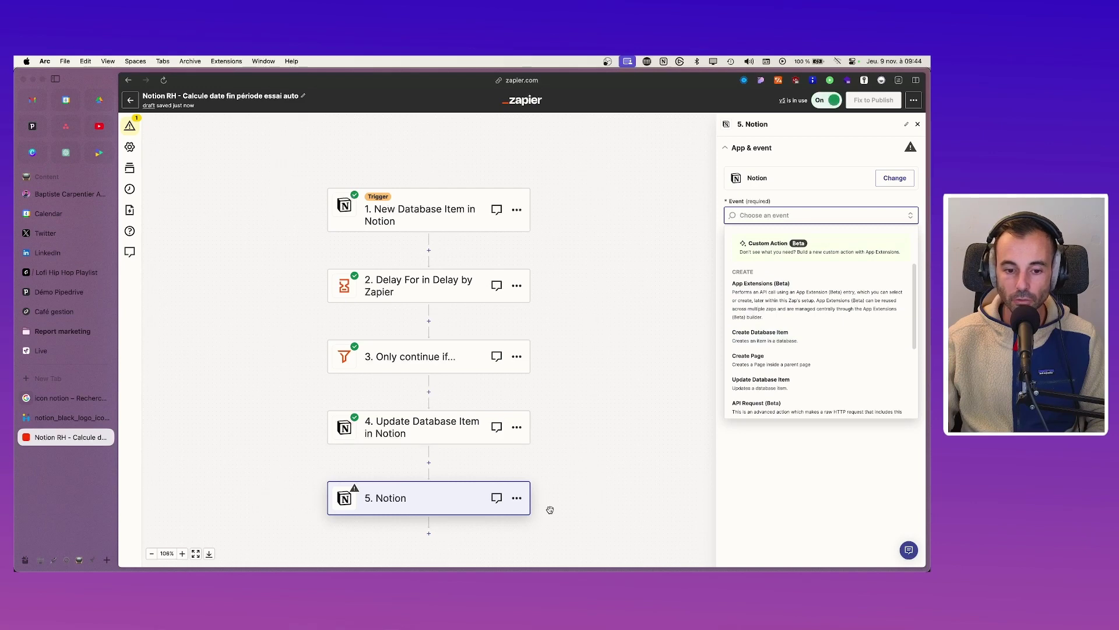
# Step: Delete the unfinished fifth Notion action from the Zap
pyautogui.click(517, 499)
pyautogui.click(518, 498)
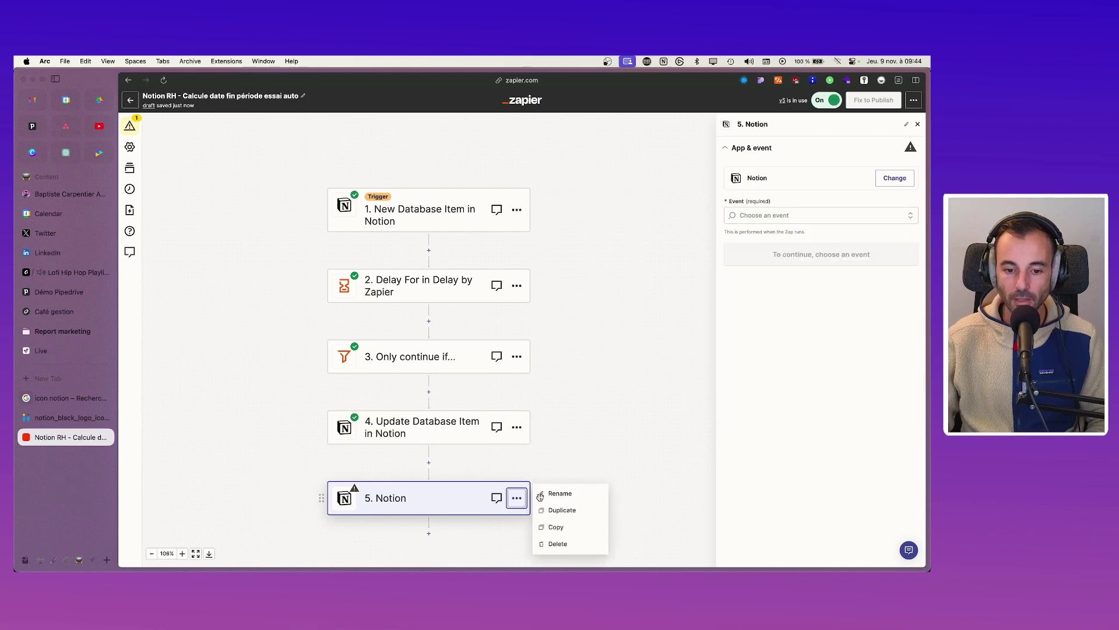
pyautogui.click(556, 543)
pyautogui.click(579, 543)
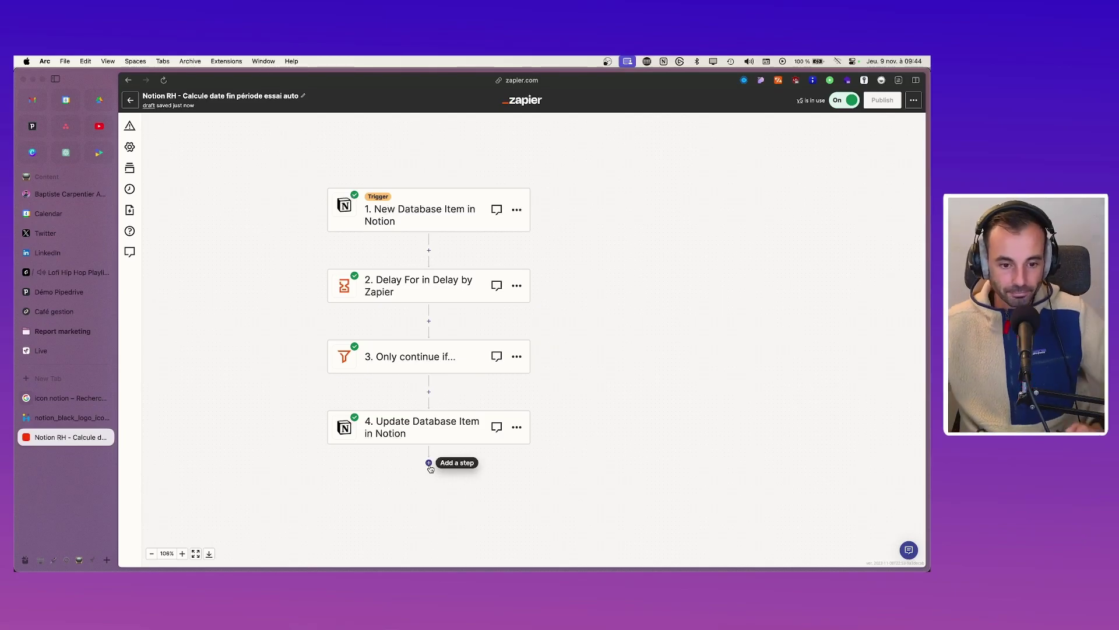
# Step: Switch to Notion and set the reminder on the open Date de fin essai value to 2 days before
pyautogui.press('super+Tab')
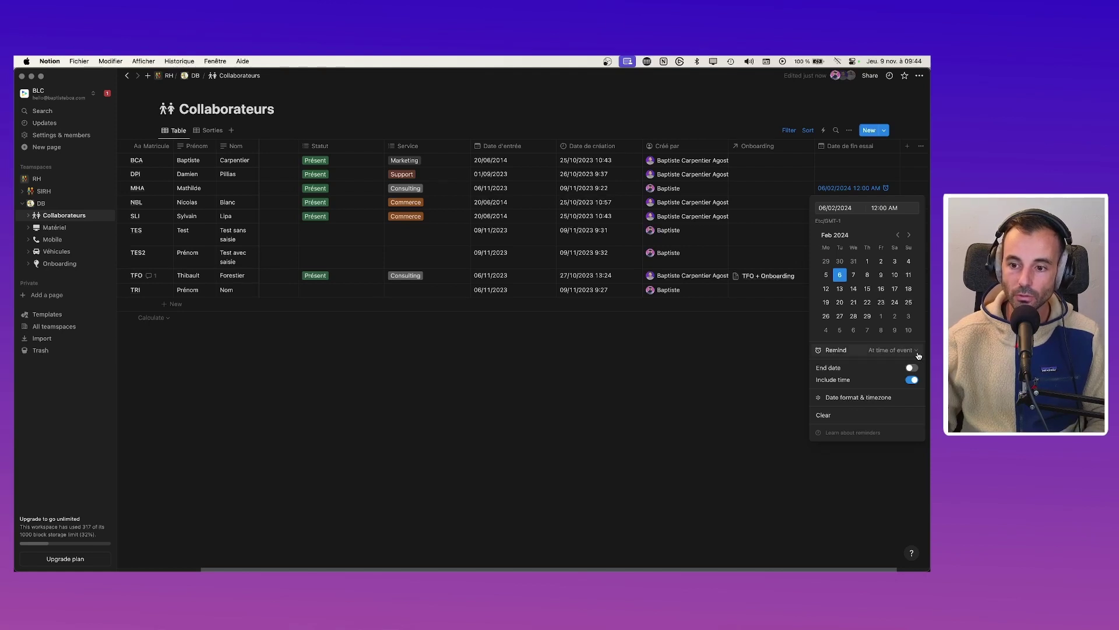
pyautogui.click(878, 350)
pyautogui.click(747, 402)
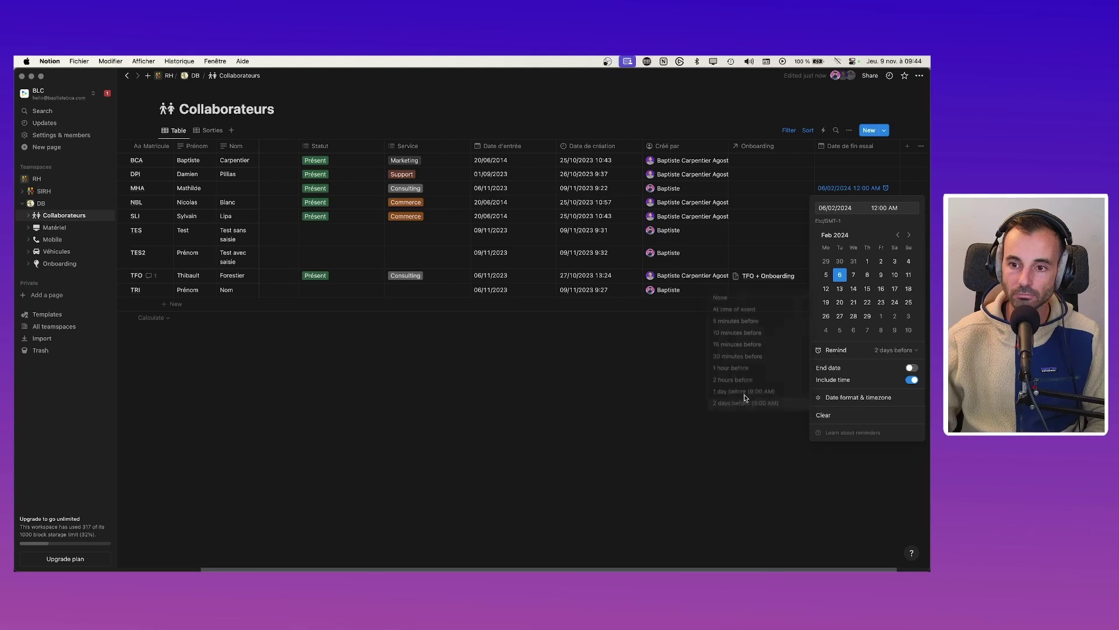
pyautogui.click(747, 402)
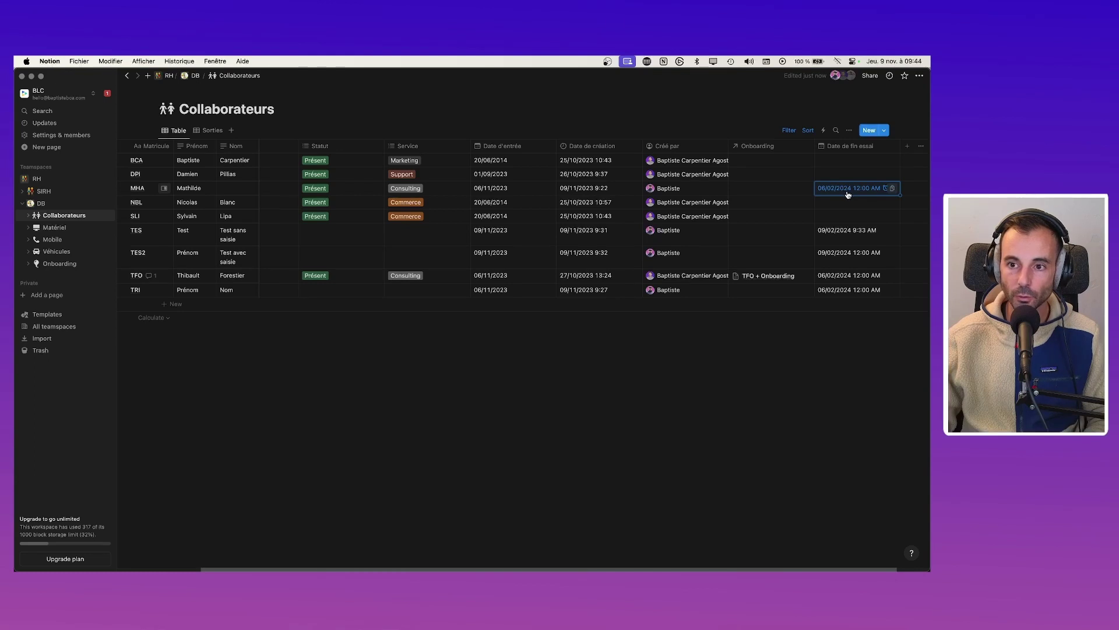
# Step: Return to Zapier, leave the current Zap, search the Zaps for "notion" and open POC - Alerte fin période essai
pyautogui.press('super+Tab')
pyautogui.click(130, 100)
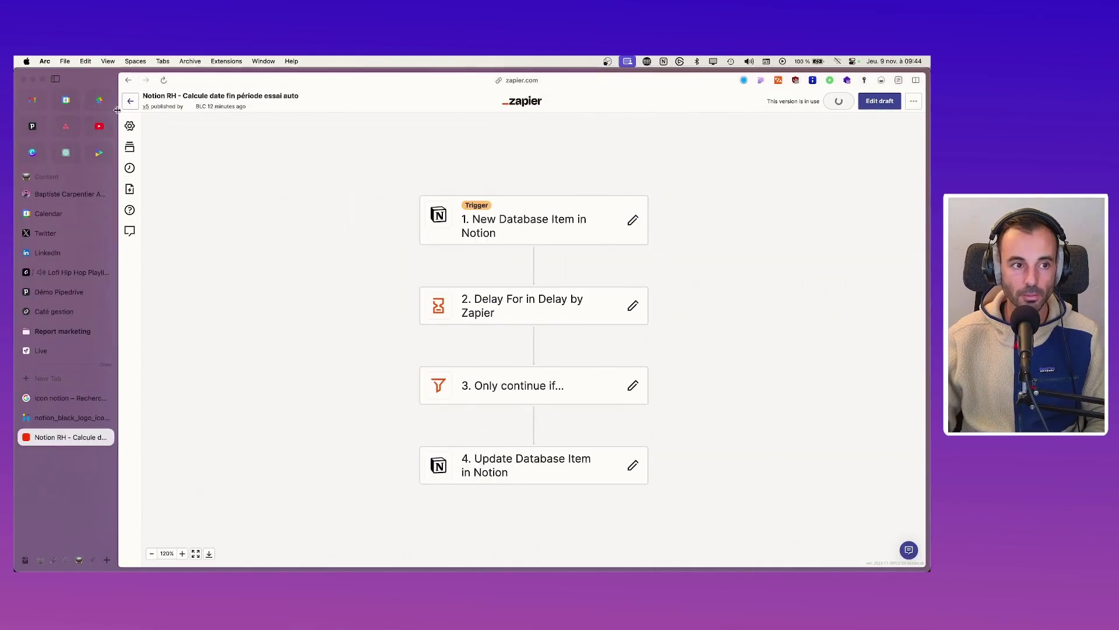
pyautogui.click(130, 102)
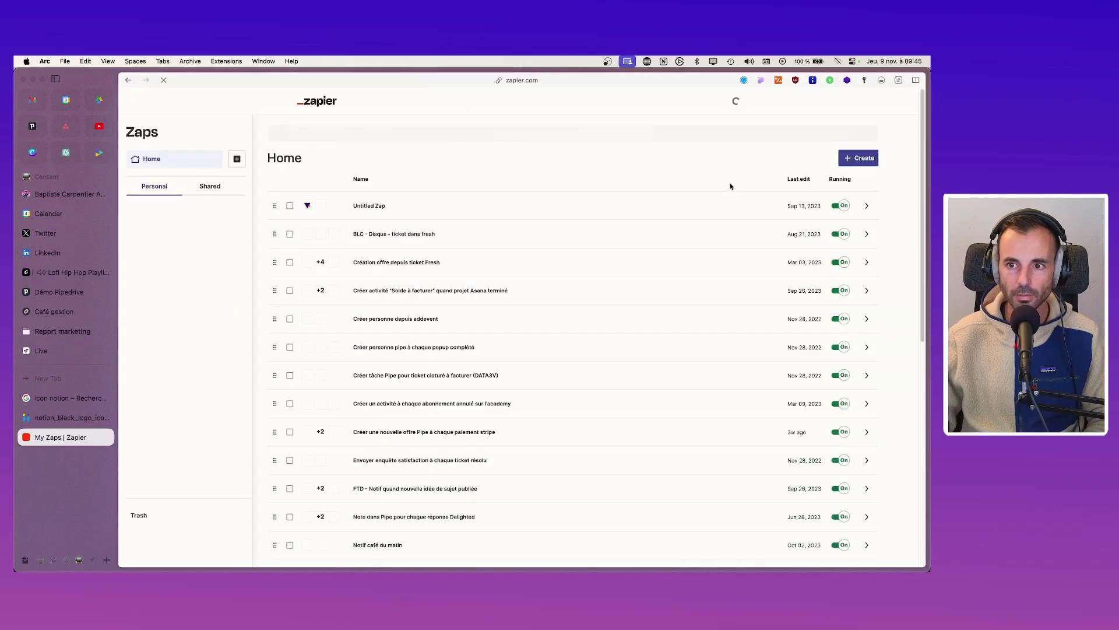
pyautogui.click(362, 134)
pyautogui.write('no')
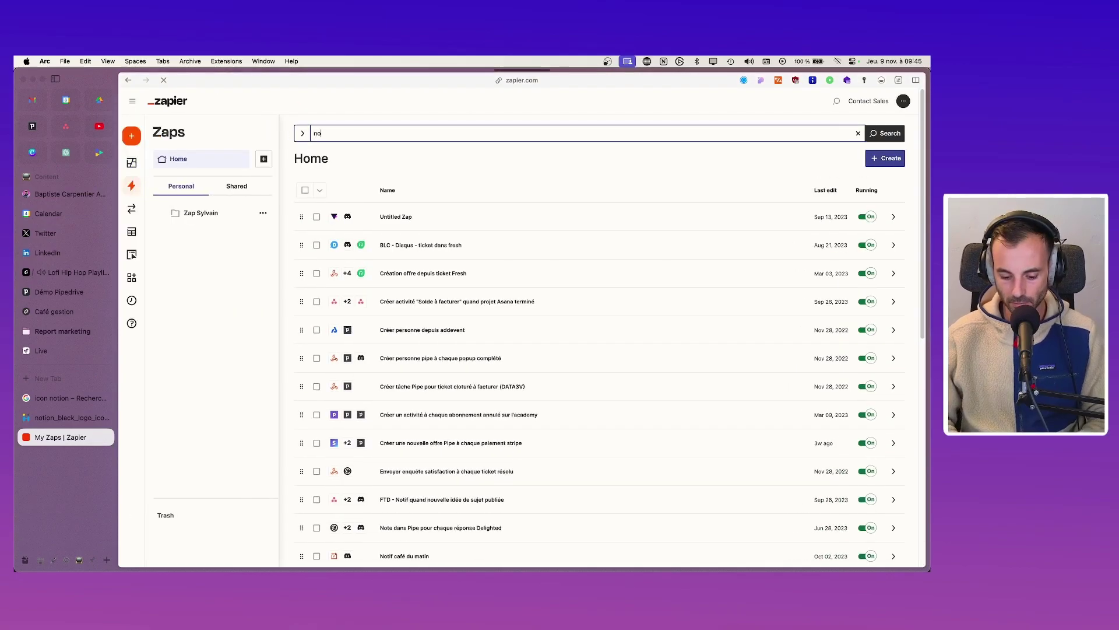
pyautogui.write('tion')
pyautogui.press('Return')
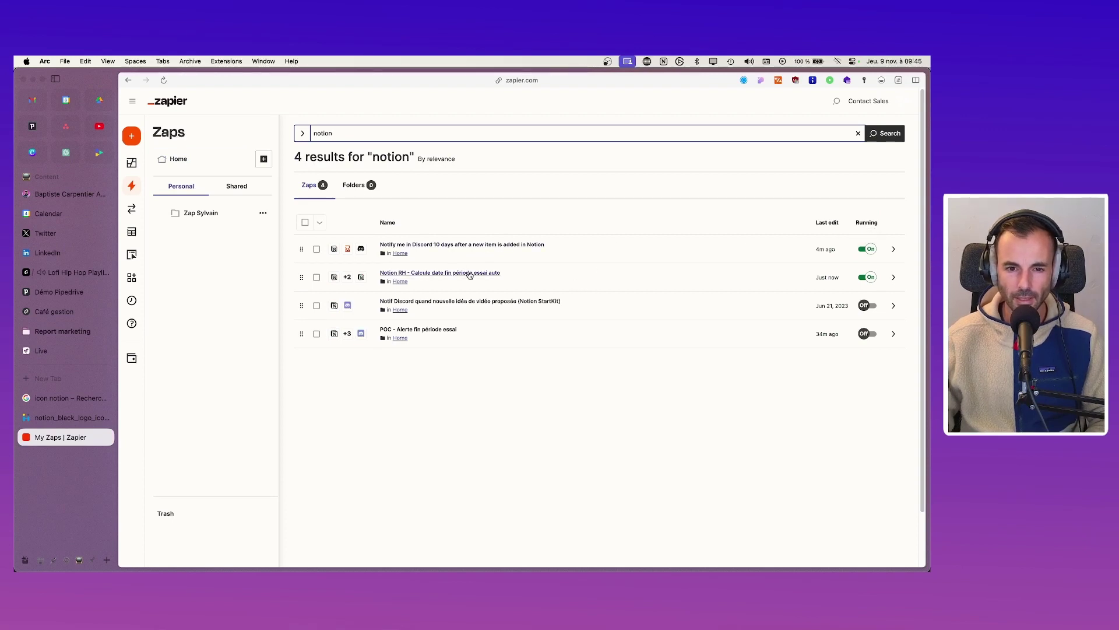
pyautogui.click(419, 332)
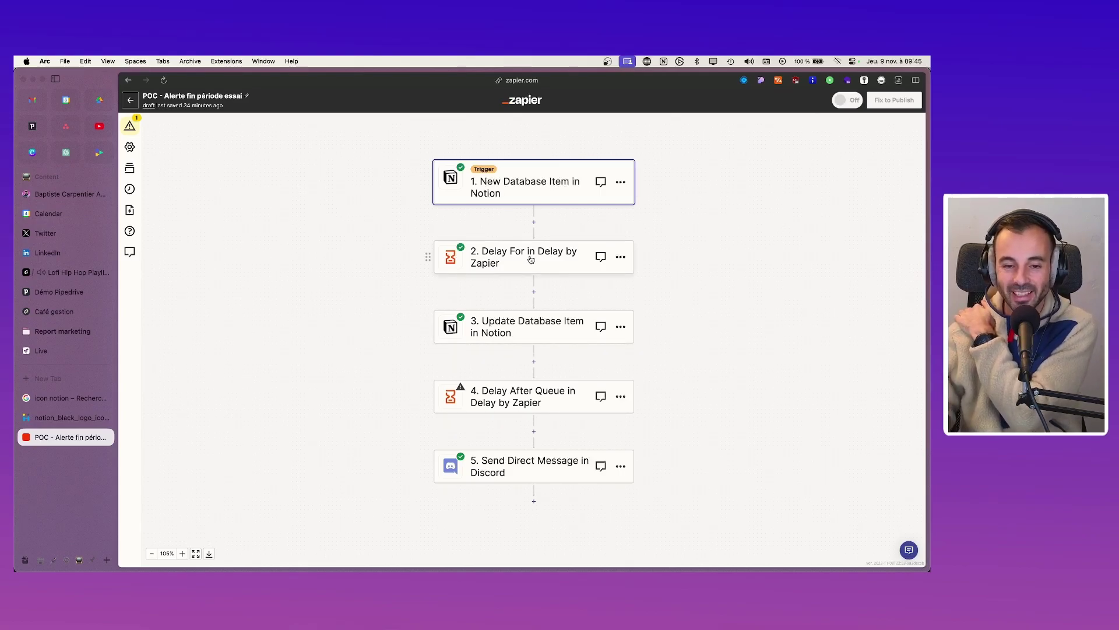
# Step: Review the Delay For settings and the Update Database Item step, comparing them with the Collaborateurs table in Notion
pyautogui.click(532, 259)
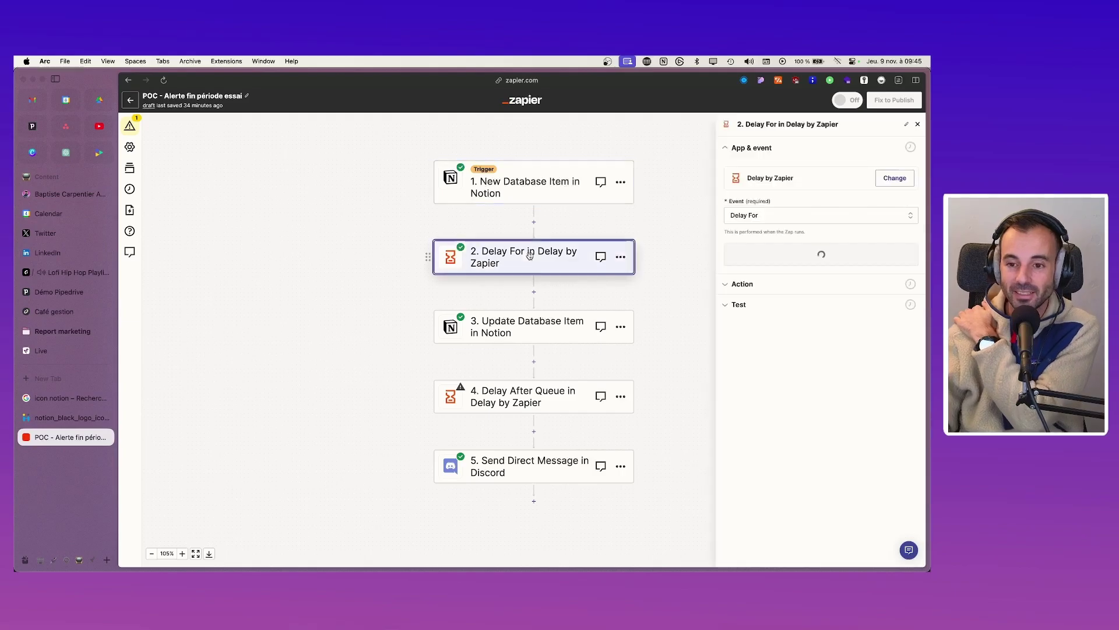
pyautogui.click(815, 267)
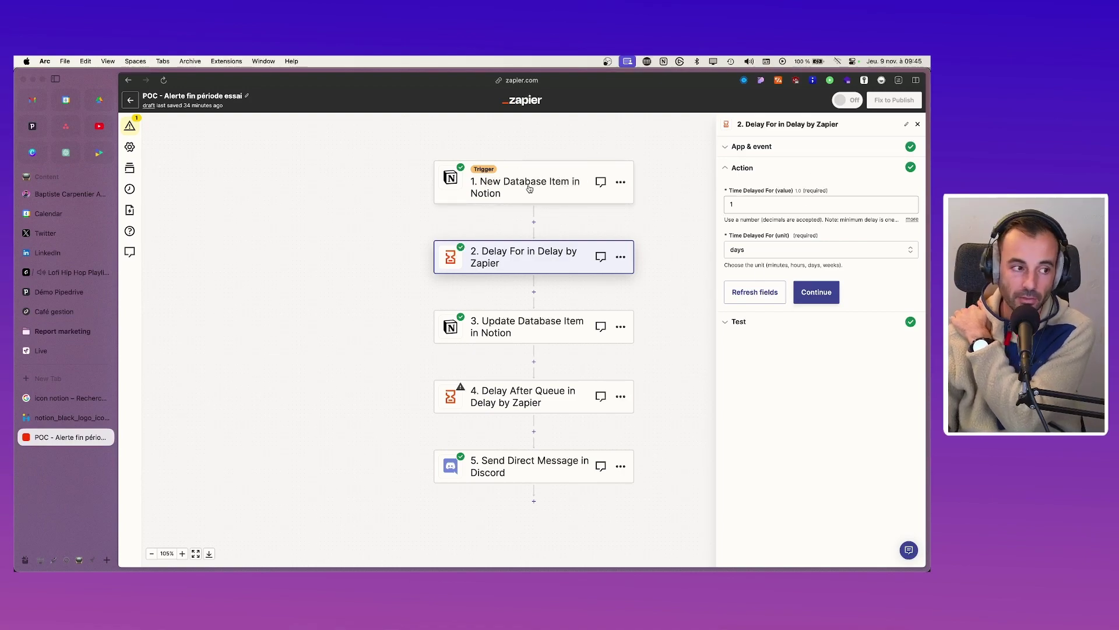
pyautogui.click(558, 329)
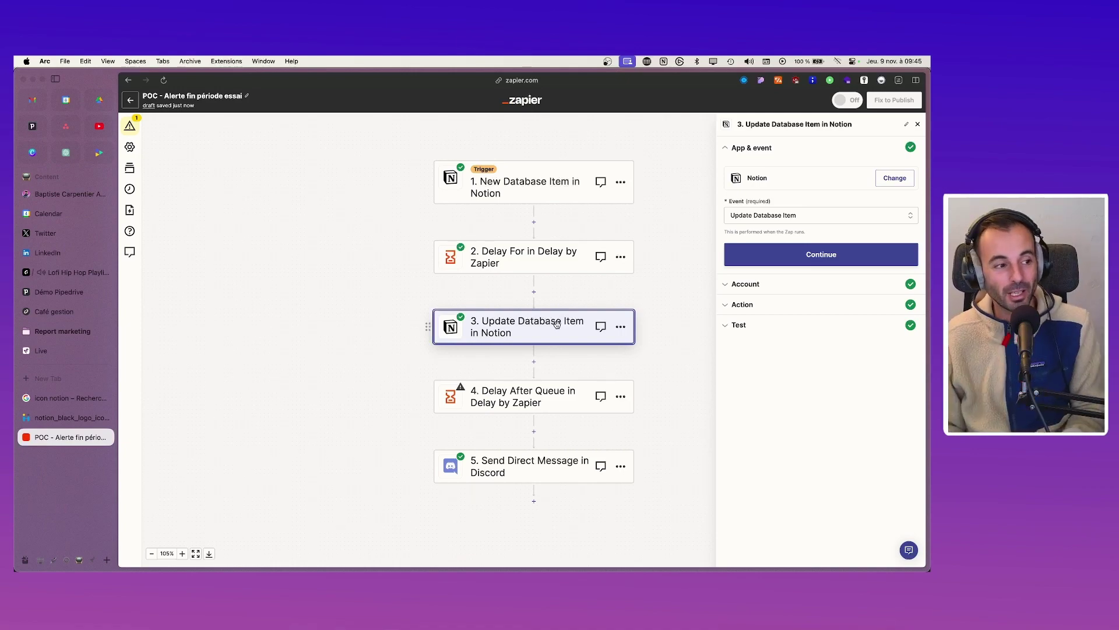
pyautogui.press('super+Tab')
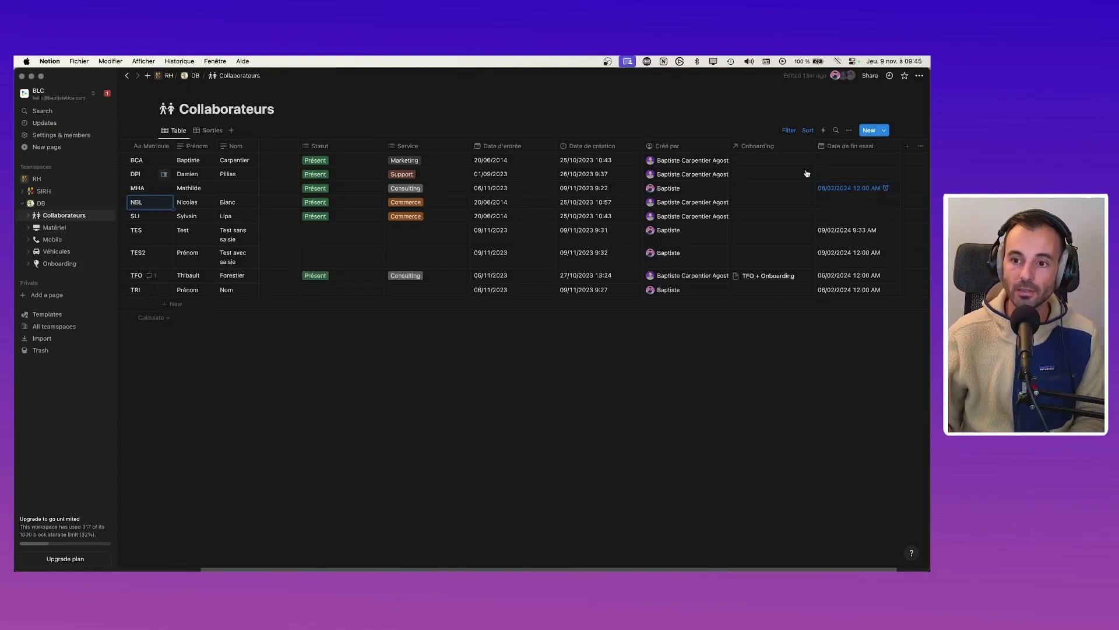
pyautogui.press('super+Tab')
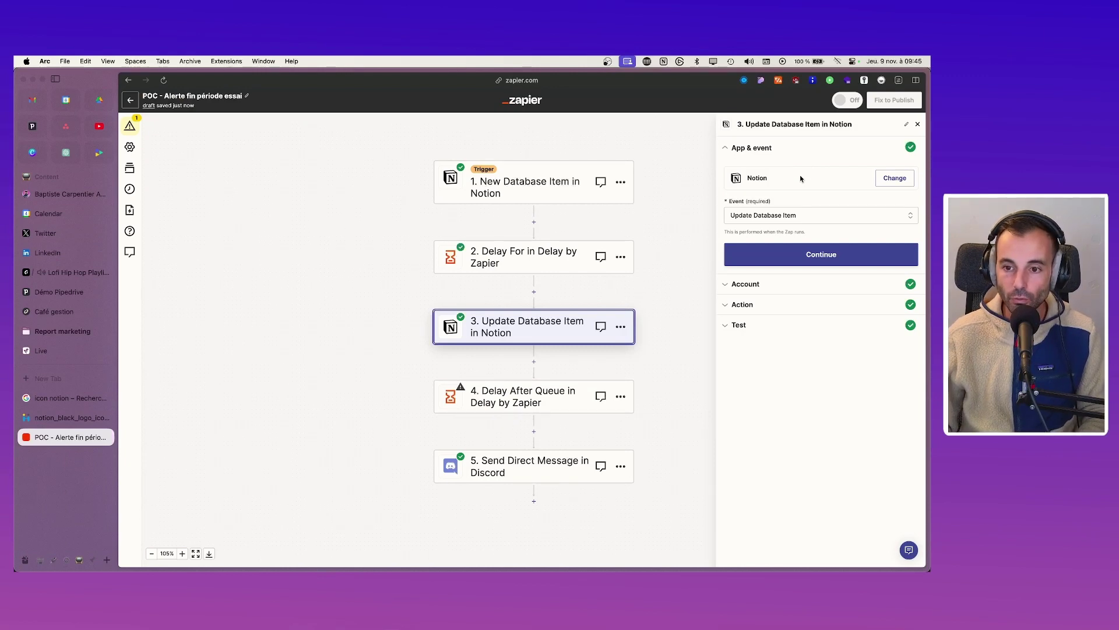
# Step: In the Delay After Queue step, search the data for "entrée" and insert Properties Date Dentree Start as the delay value
pyautogui.click(554, 399)
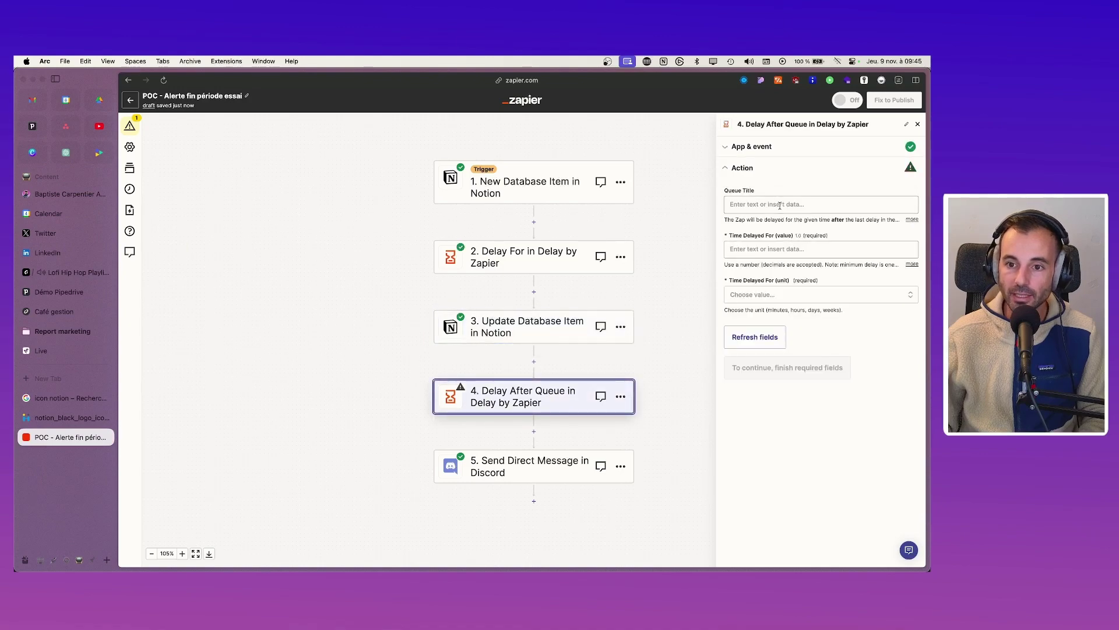
pyautogui.click(769, 249)
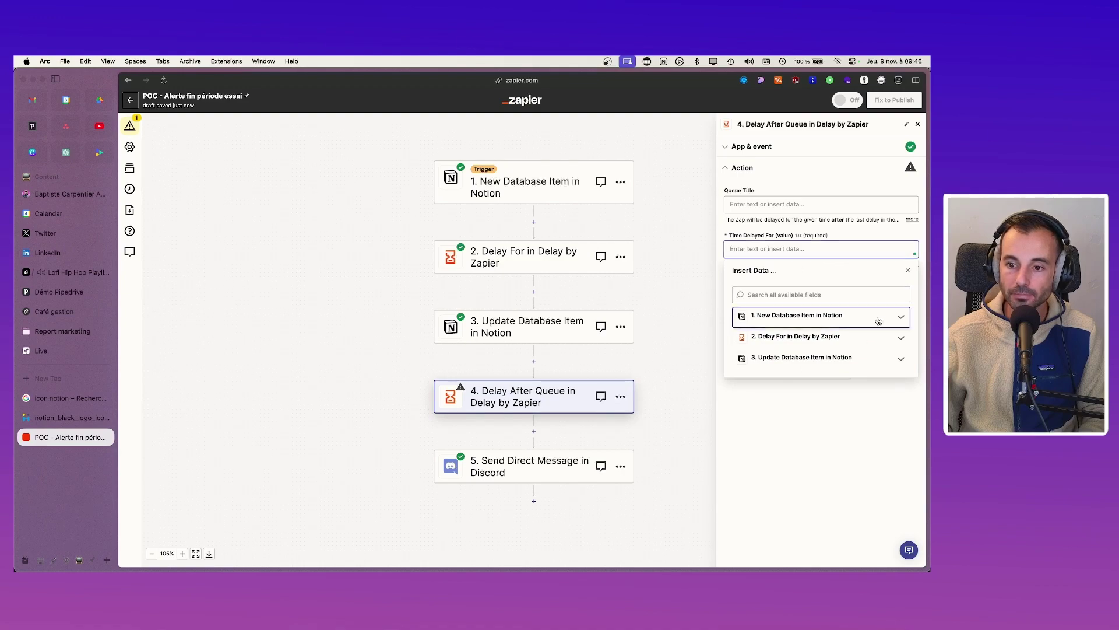
pyautogui.click(854, 315)
pyautogui.scroll(-5, 810, 376)
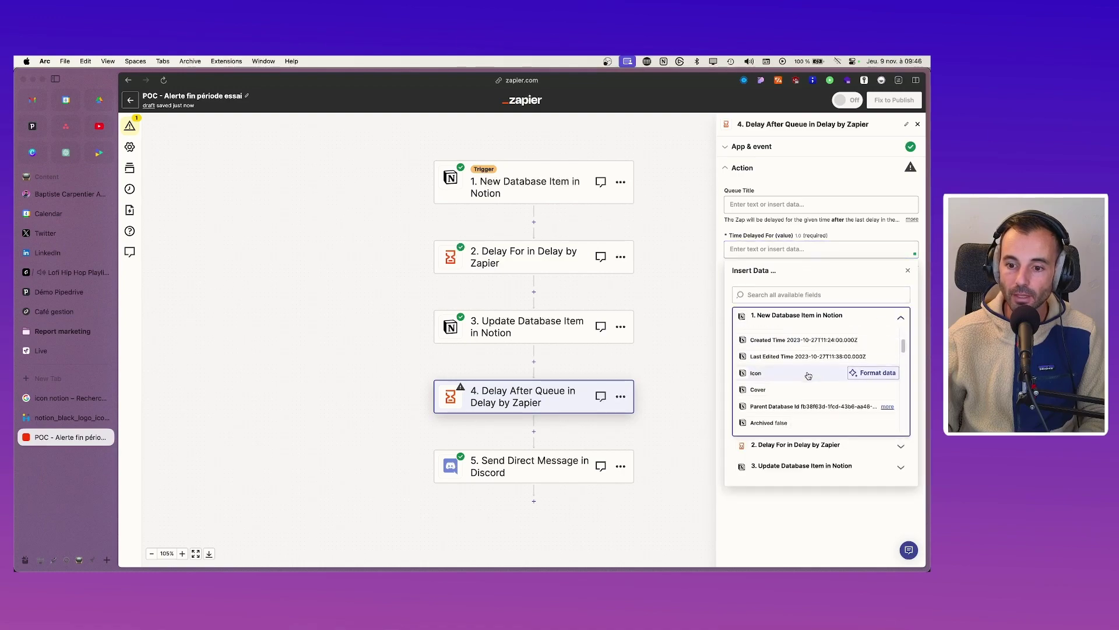
pyautogui.scroll(5, 808, 375)
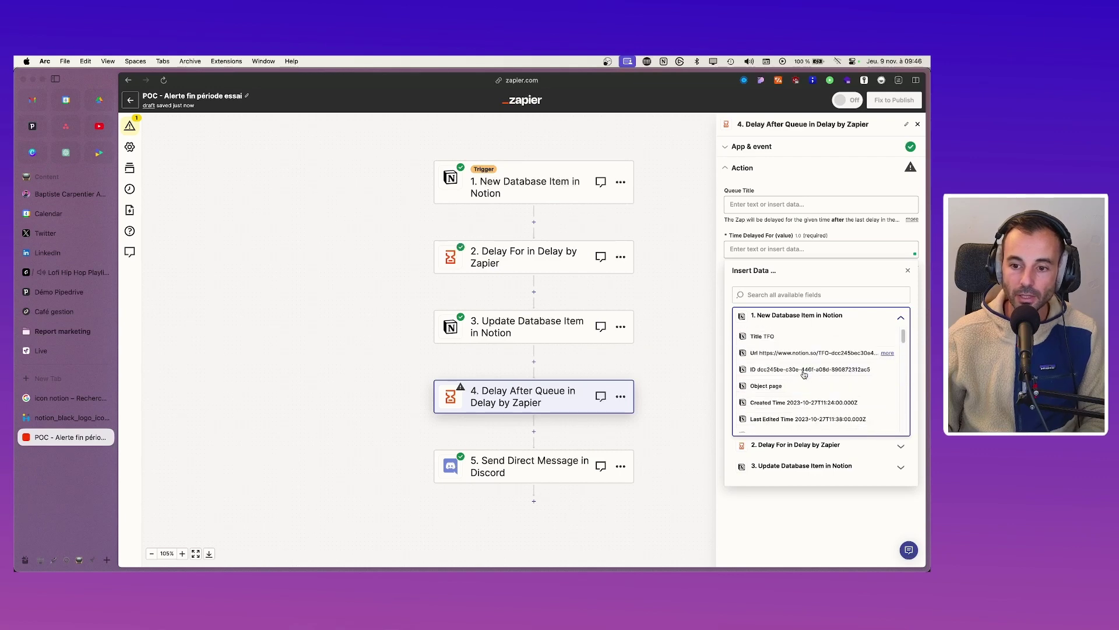
pyautogui.click(829, 294)
pyautogui.write('entrée')
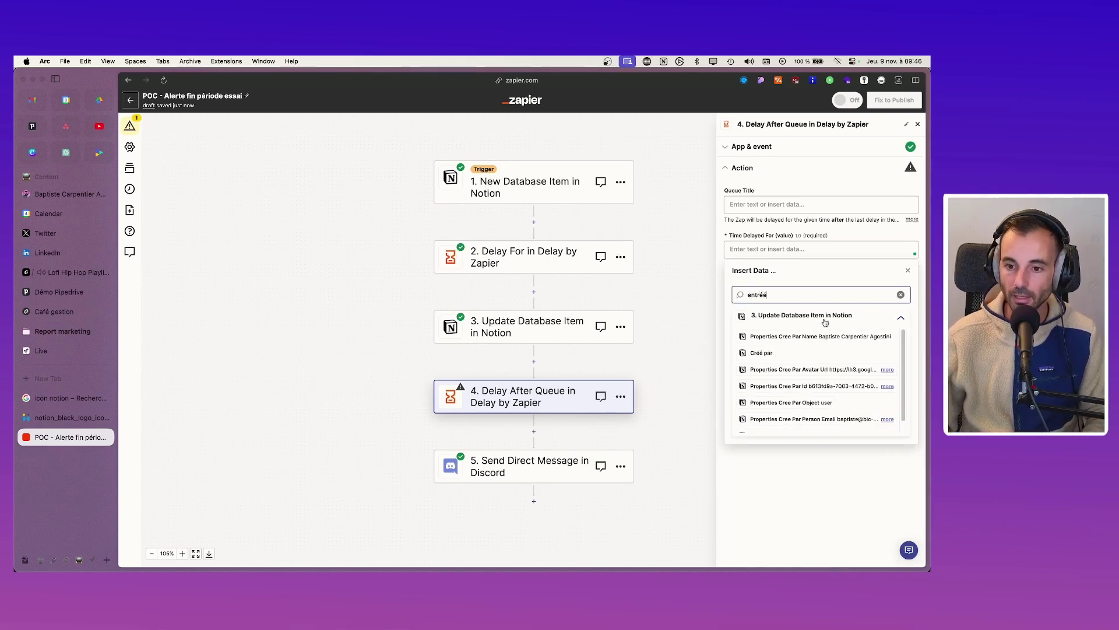
pyautogui.click(778, 386)
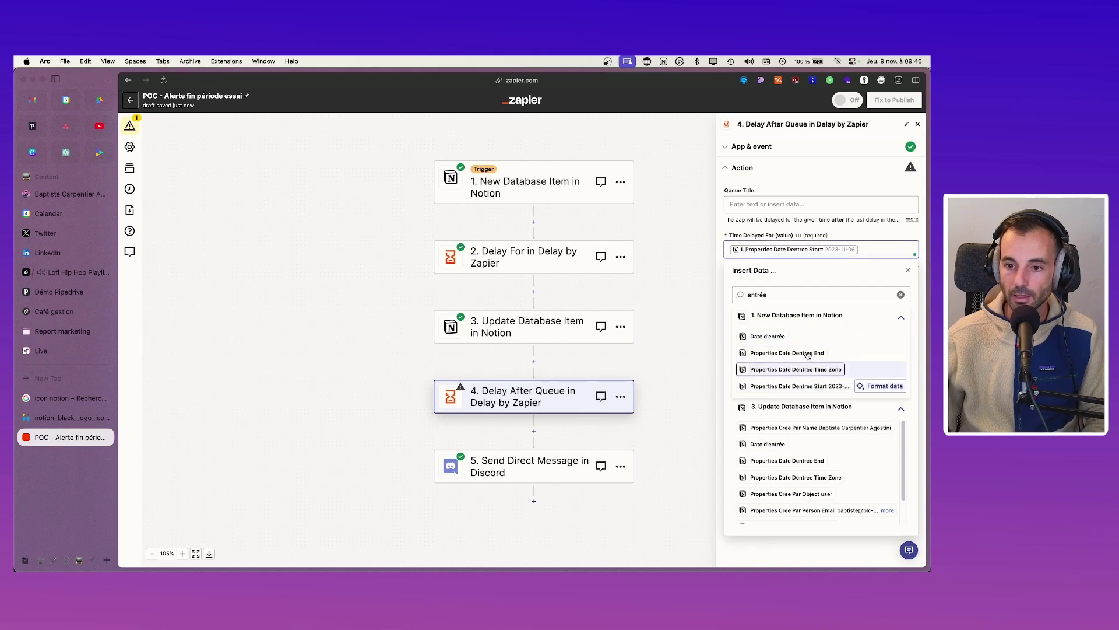
# Step: Append +75d to the entry date in the delay value and look over the available delay units
pyautogui.click(882, 246)
pyautogui.click(882, 249)
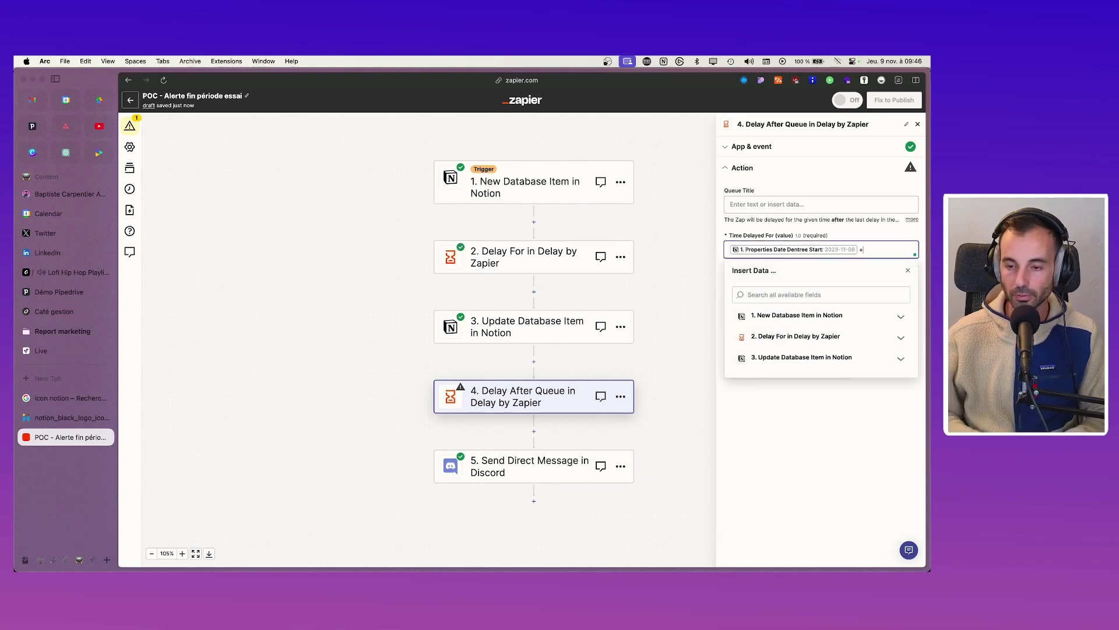
pyautogui.write('+')
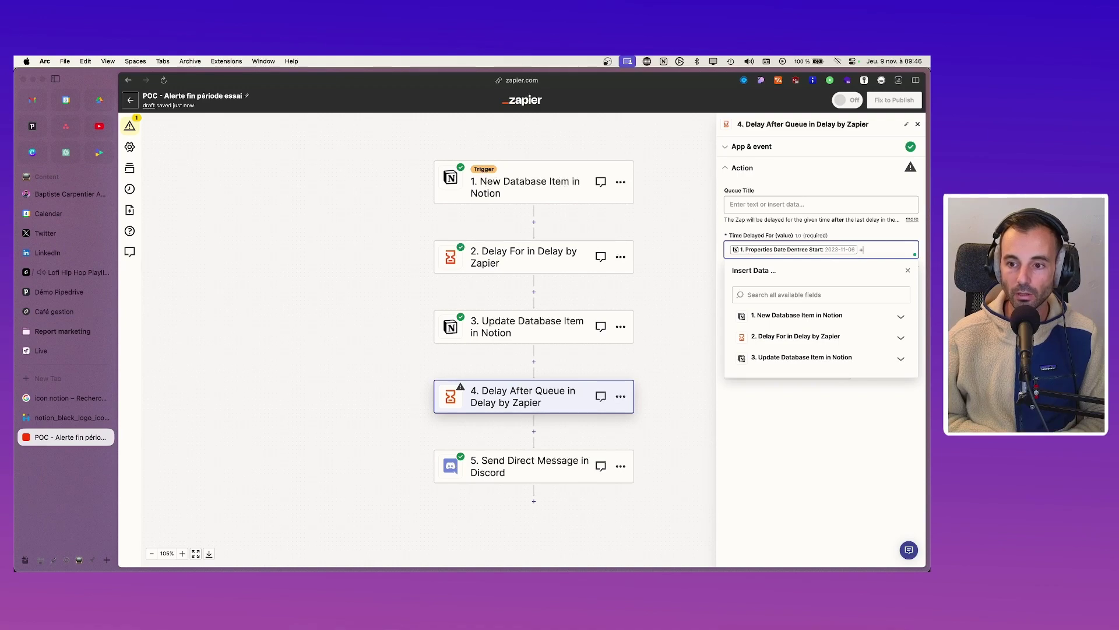
pyautogui.write('75d')
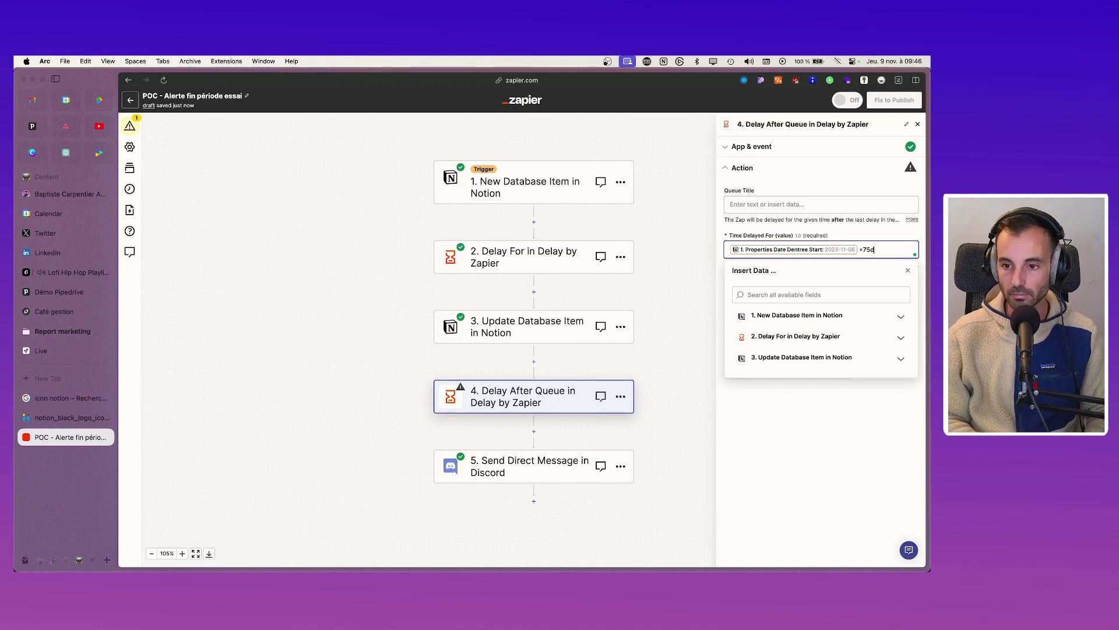
pyautogui.click(890, 231)
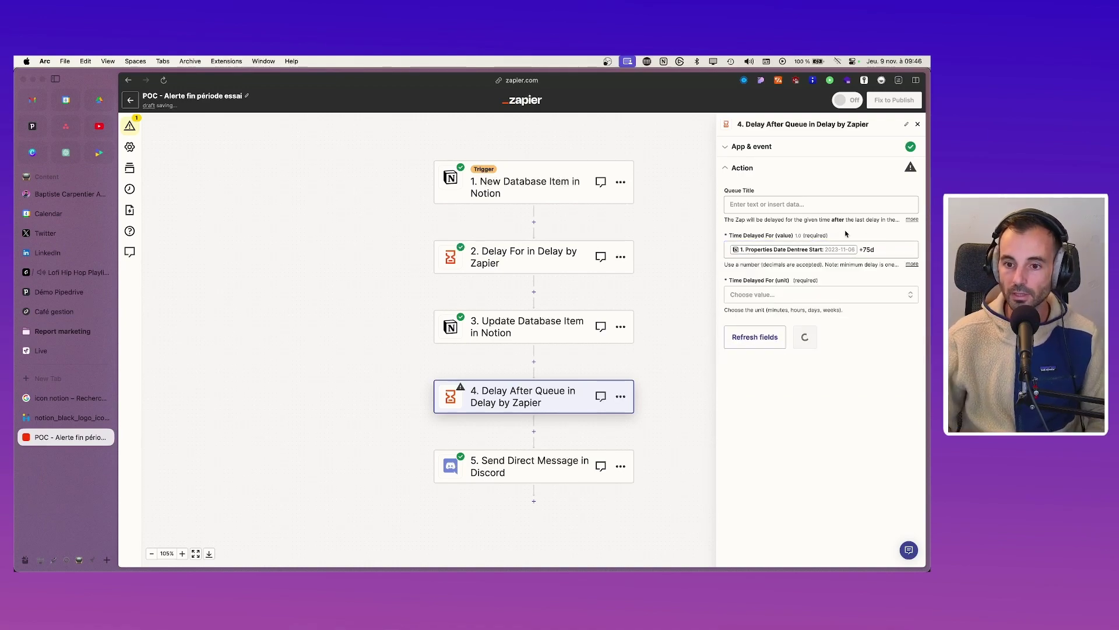
pyautogui.click(787, 299)
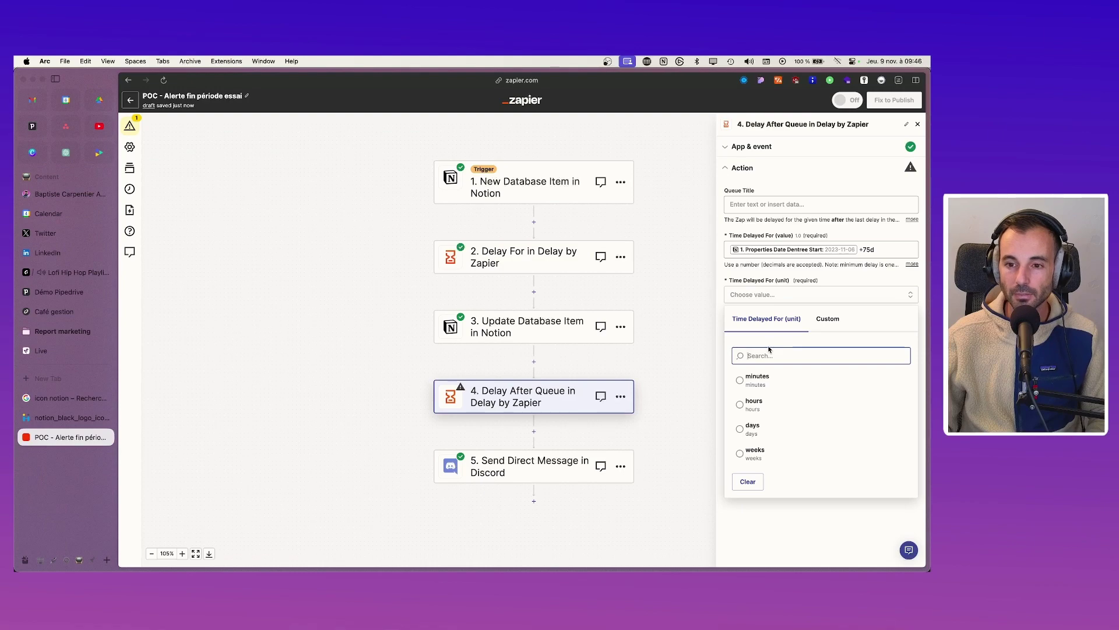
pyautogui.click(880, 240)
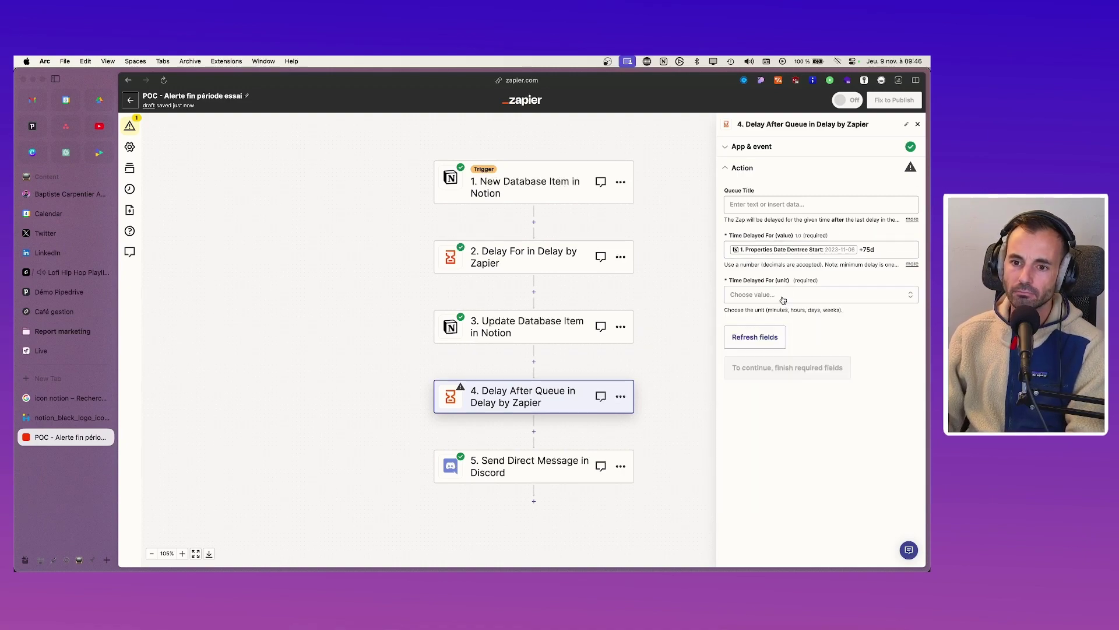
# Step: Change the offset in the delay value to +74d and set the delay unit to days
pyautogui.click(869, 249)
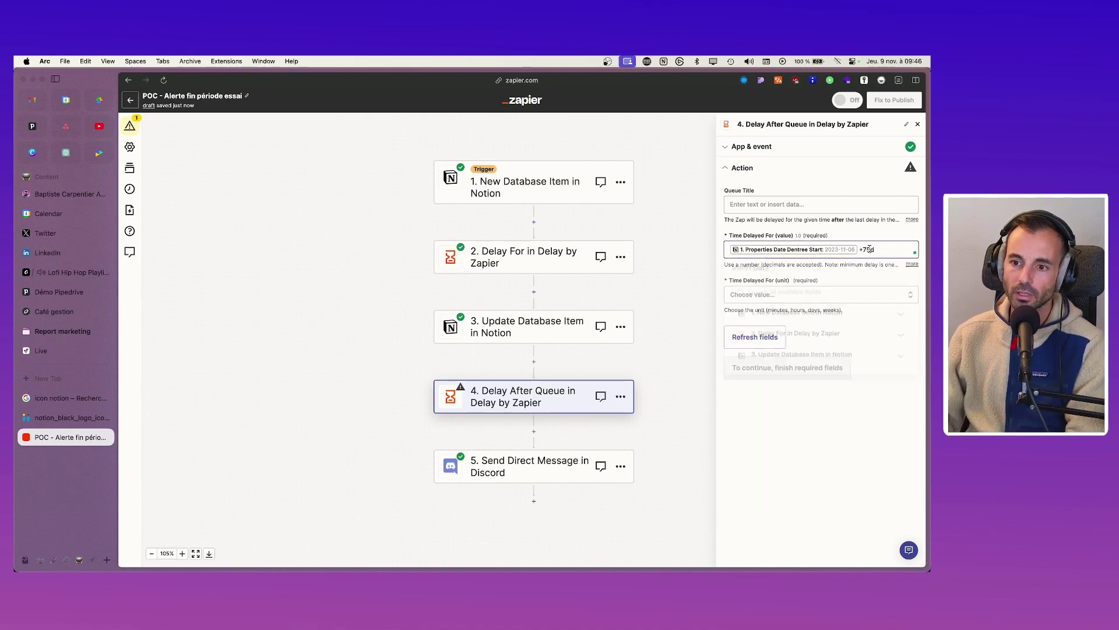
pyautogui.press('BackSpace')
pyautogui.write('4')
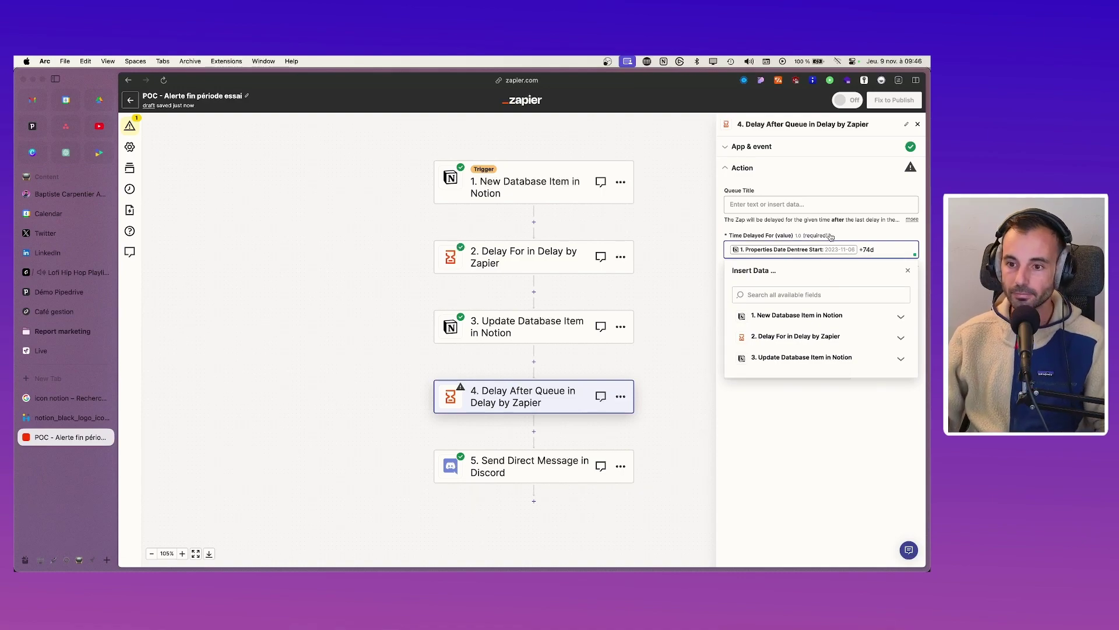
pyautogui.click(795, 294)
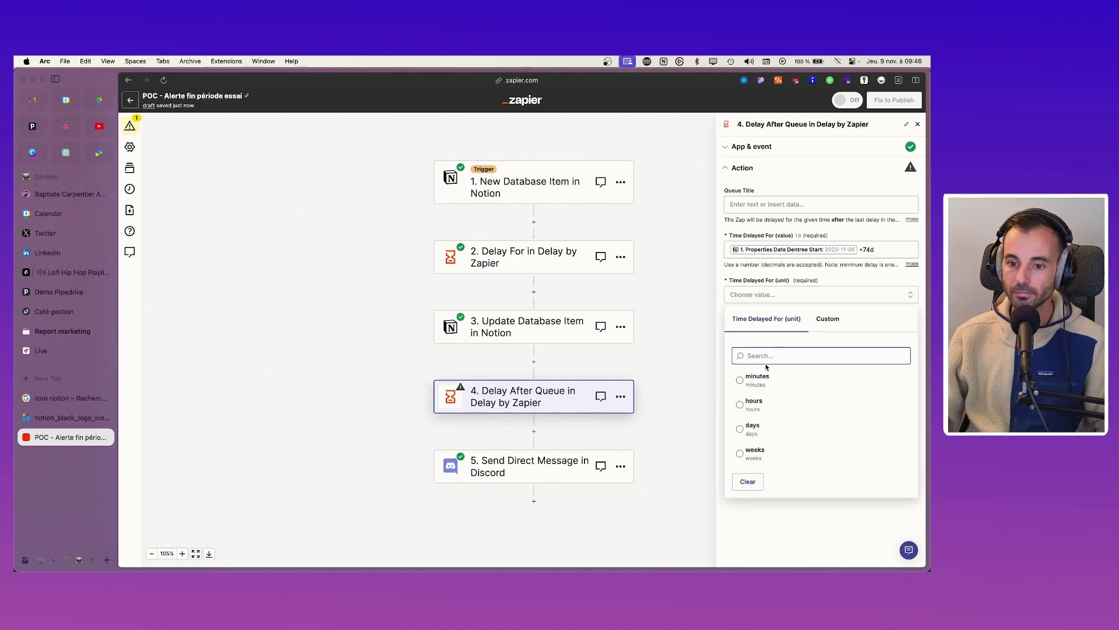
pyautogui.click(753, 429)
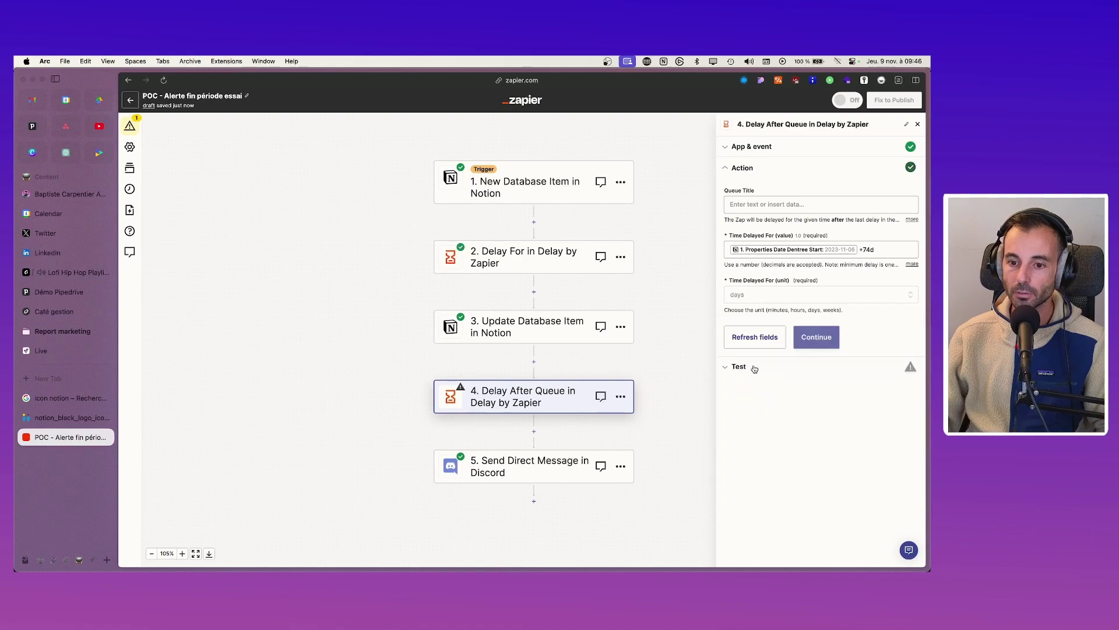
# Step: Recheck the delay unit options, keeping days, and continue to the test of the Delay After Queue step
pyautogui.click(764, 292)
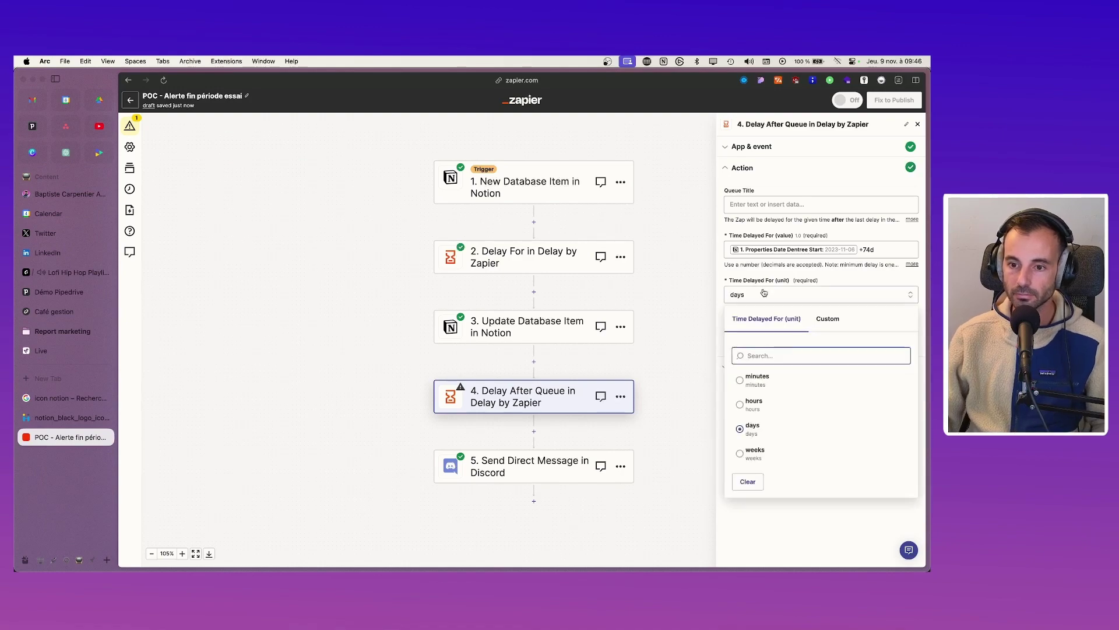
pyautogui.click(824, 511)
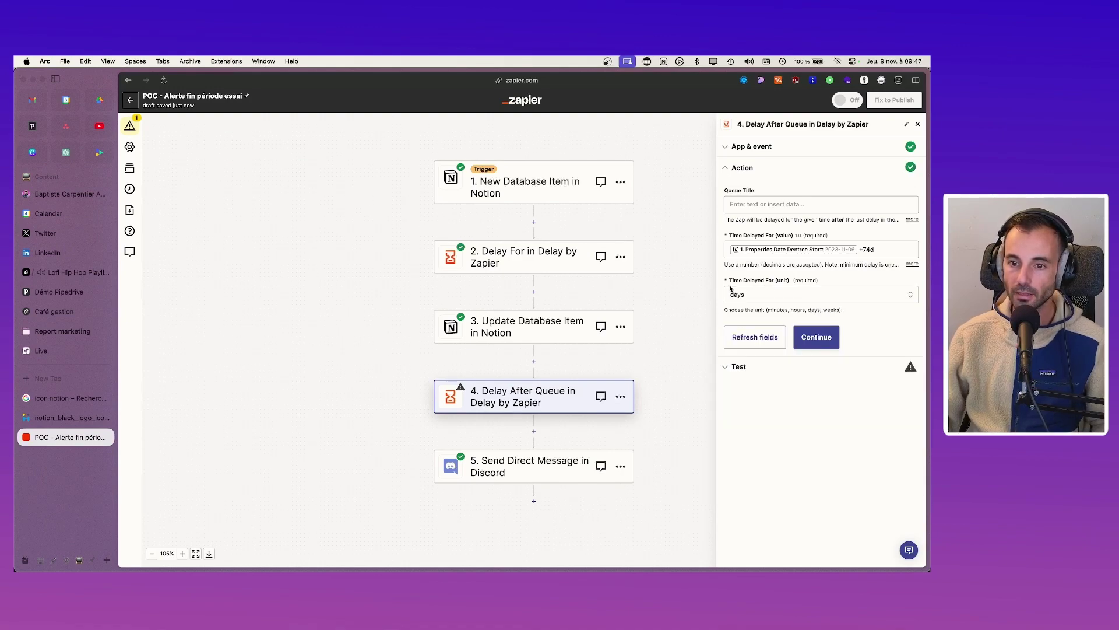
pyautogui.click(770, 293)
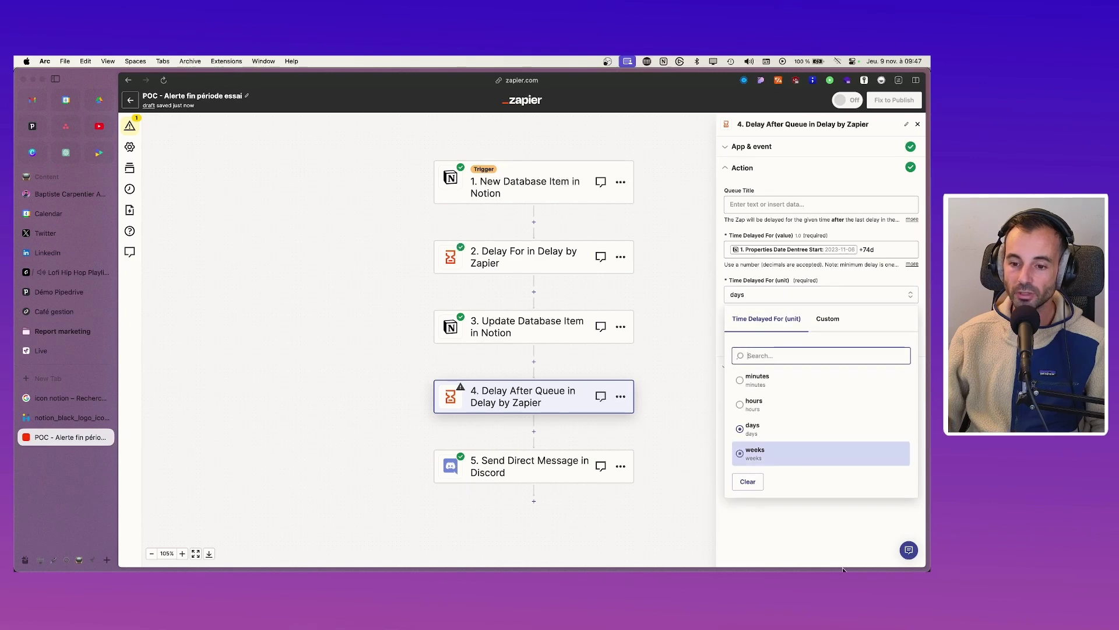
pyautogui.click(822, 490)
pyautogui.click(838, 339)
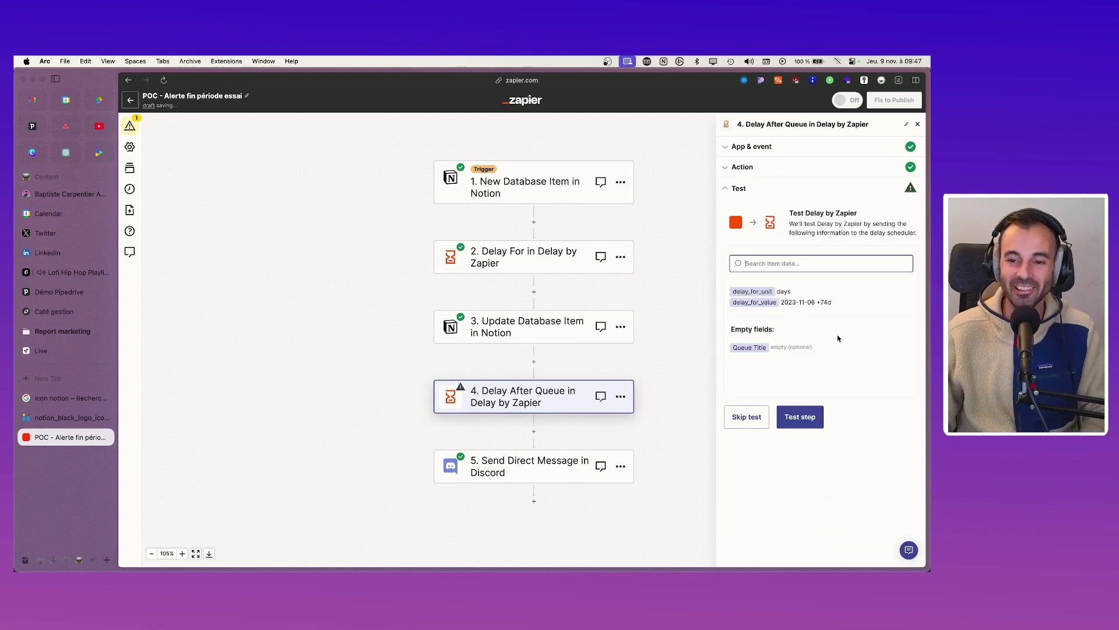
# Step: Test the Delay After Queue step, continue to the Send Direct Message in Discord step and retest it
pyautogui.click(801, 416)
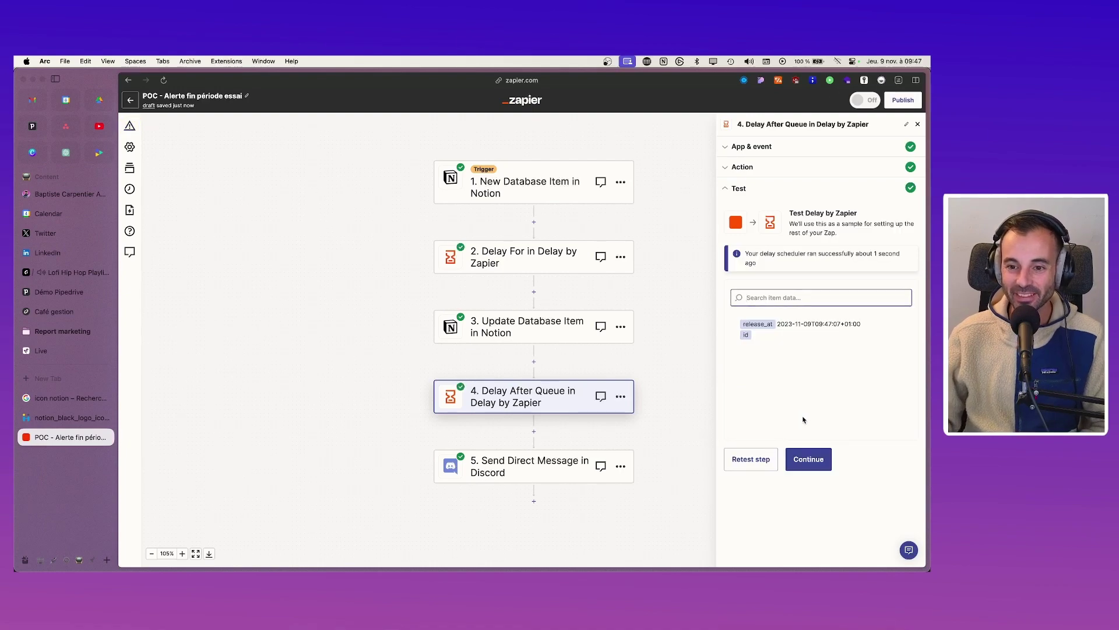
pyautogui.click(809, 459)
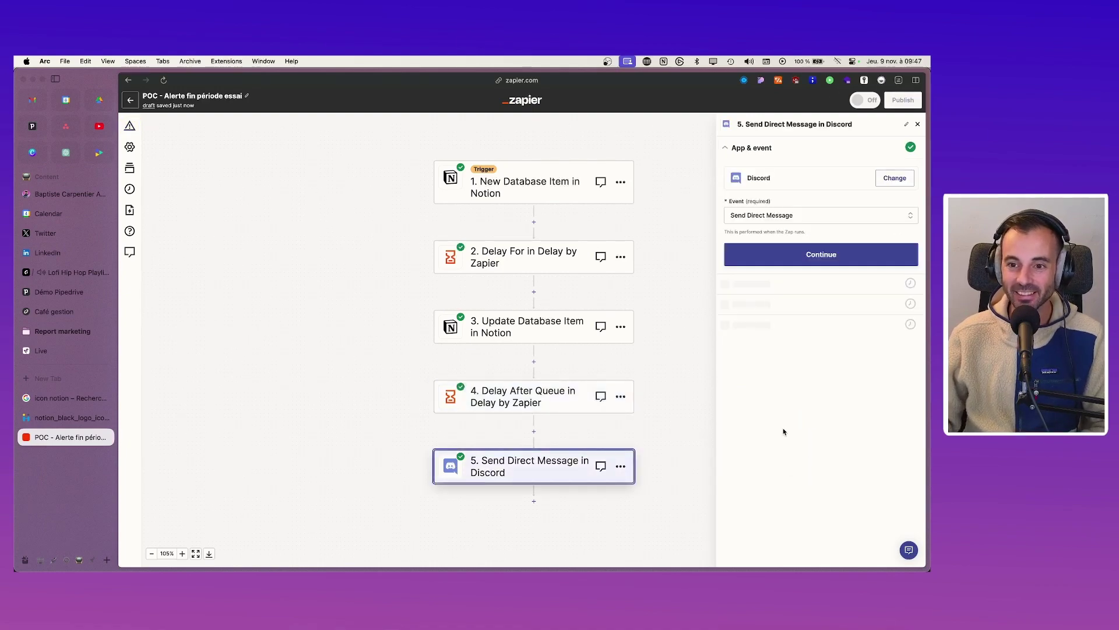
pyautogui.click(834, 265)
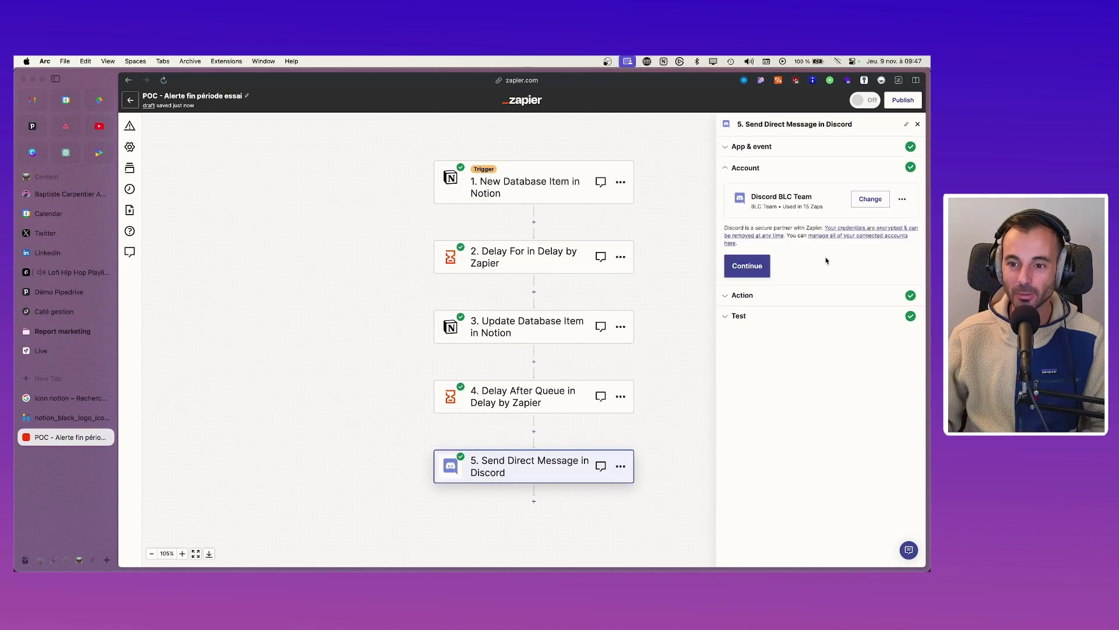
pyautogui.click(749, 267)
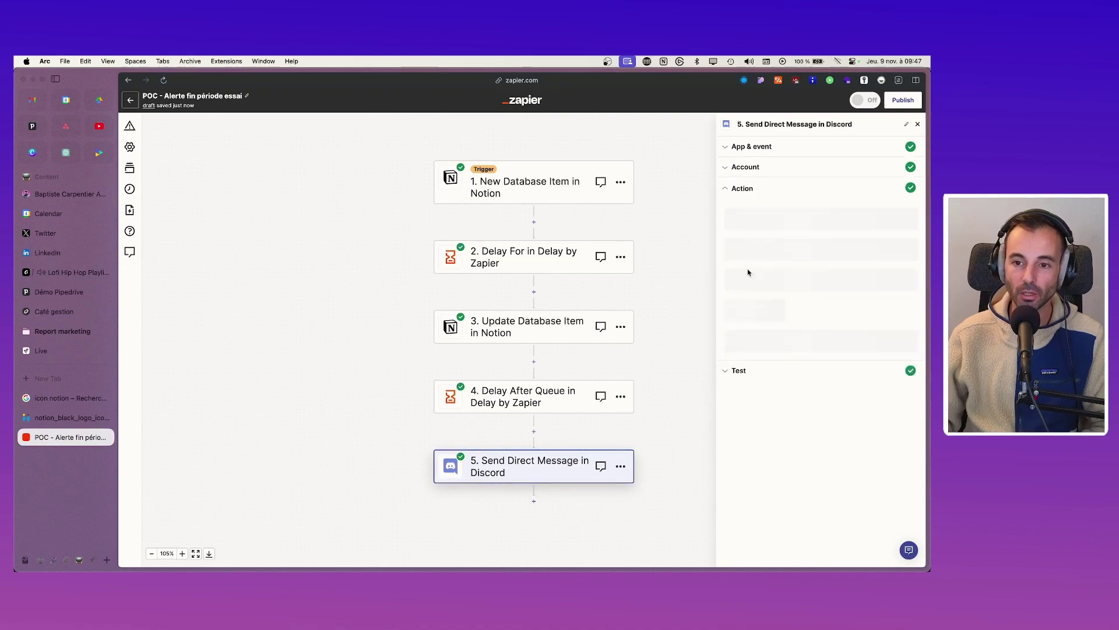
pyautogui.click(816, 438)
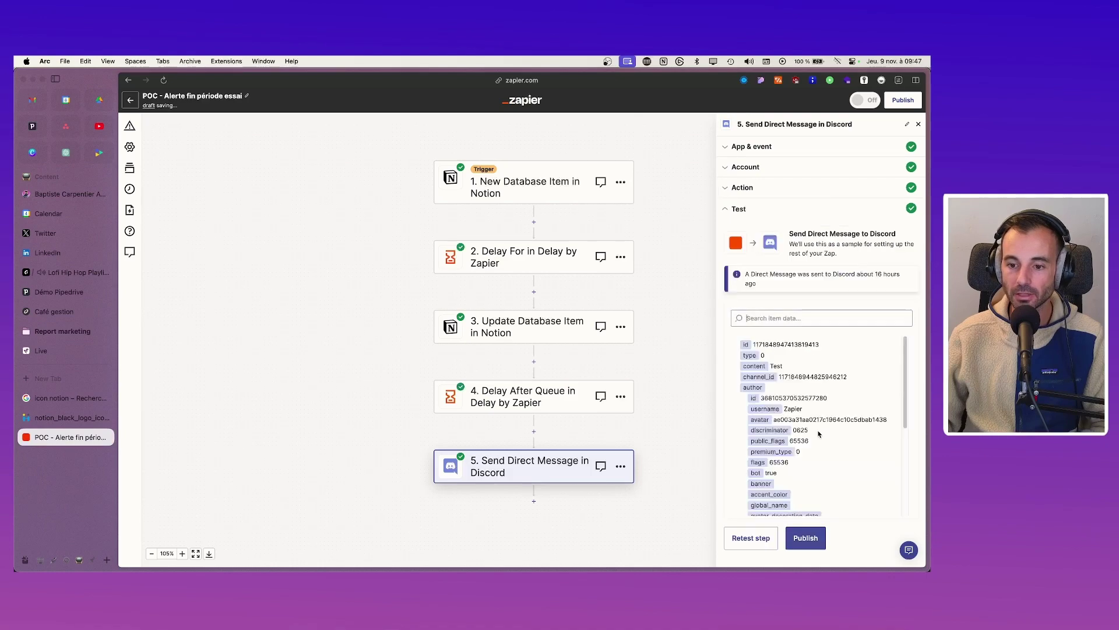
pyautogui.click(758, 534)
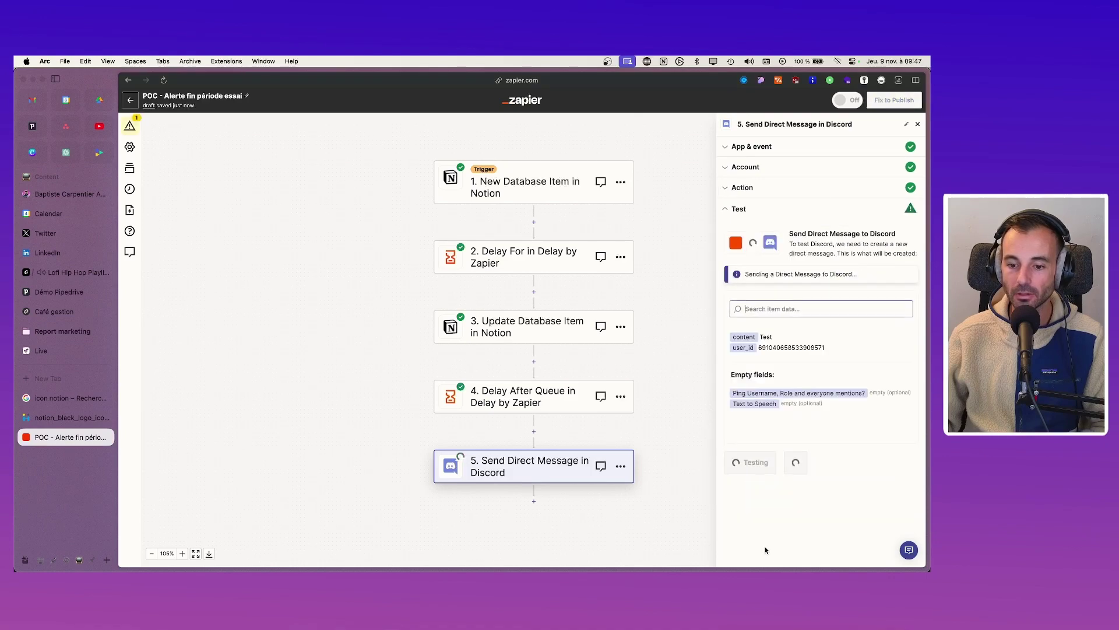
# Step: Publish the POC - Alerte fin période essai Zap and dismiss the dialog that follows
pyautogui.click(797, 538)
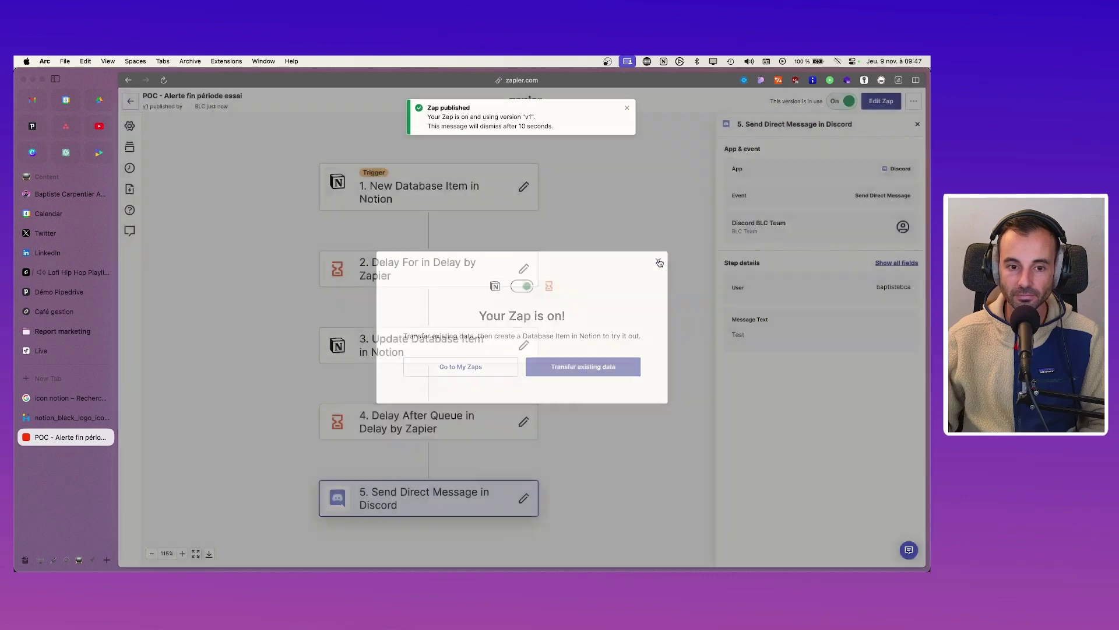
pyautogui.click(658, 261)
# Step: Reopen the published Zap for editing and review the action settings of the Update Database Item in Notion step
pyautogui.click(469, 279)
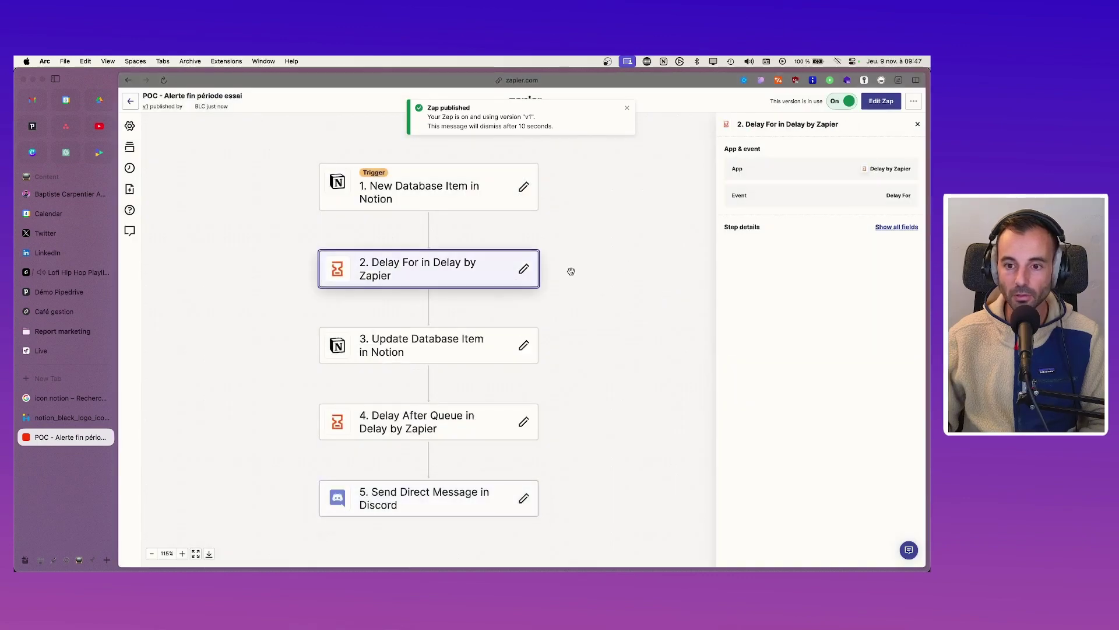
pyautogui.click(482, 341)
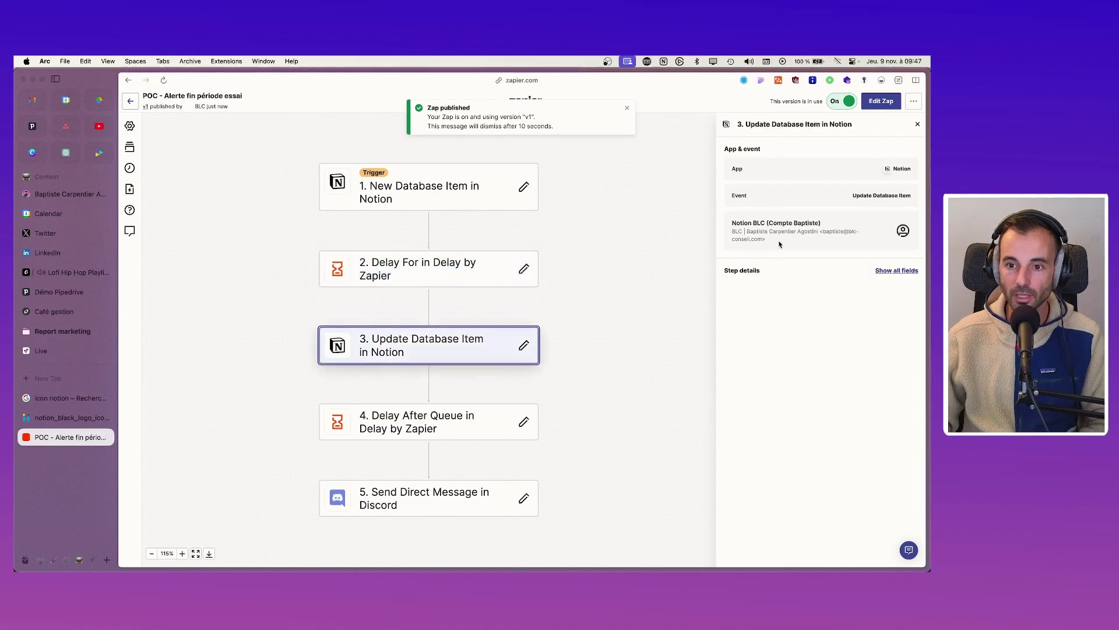
pyautogui.click(523, 347)
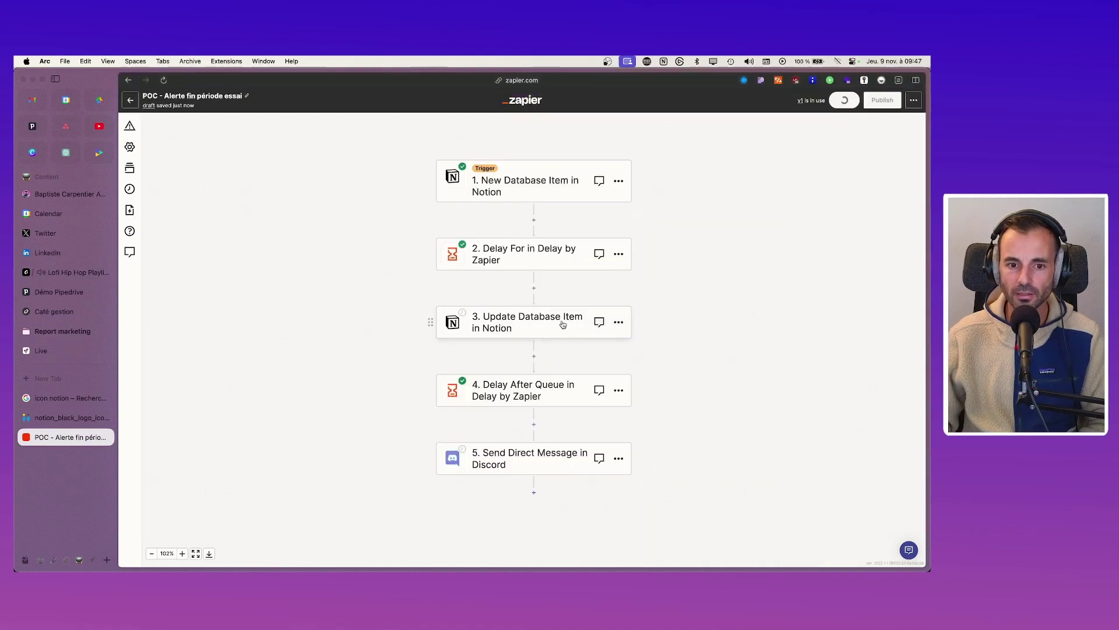
pyautogui.click(566, 318)
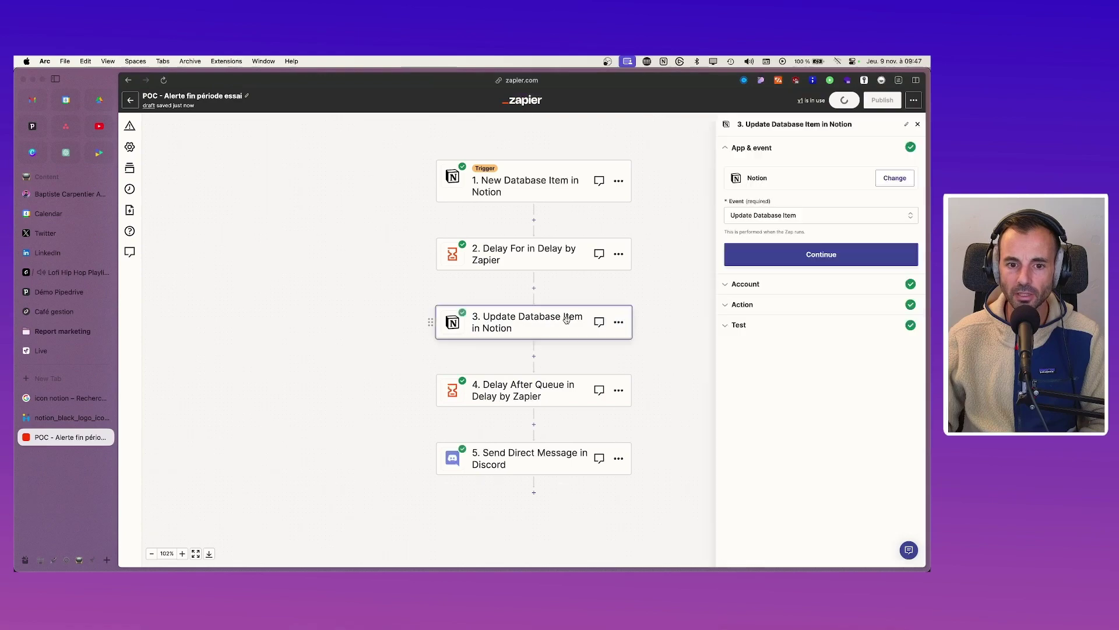
pyautogui.click(767, 284)
pyautogui.click(770, 304)
pyautogui.scroll(-8, 775, 320)
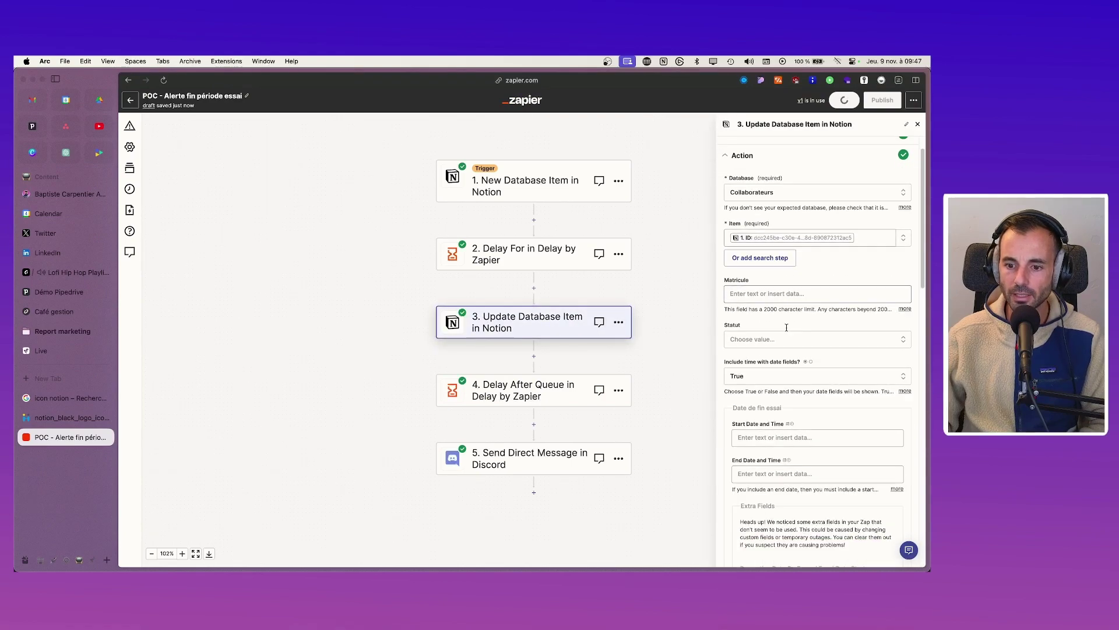
# Step: Delete the Update Database Item in Notion step from the Zap
pyautogui.click(619, 323)
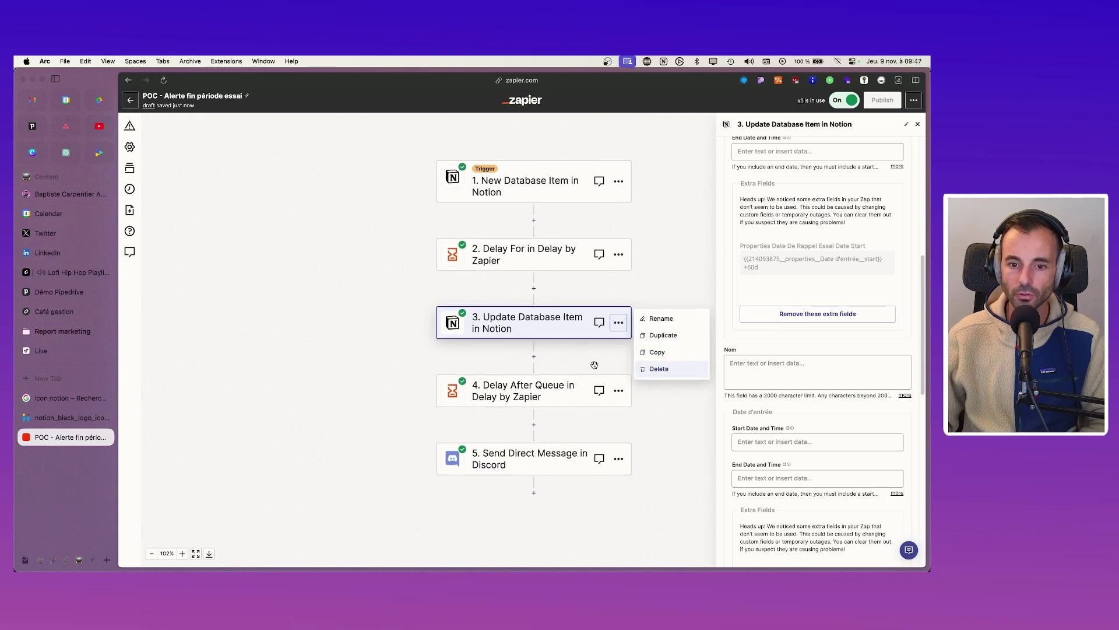
pyautogui.click(655, 371)
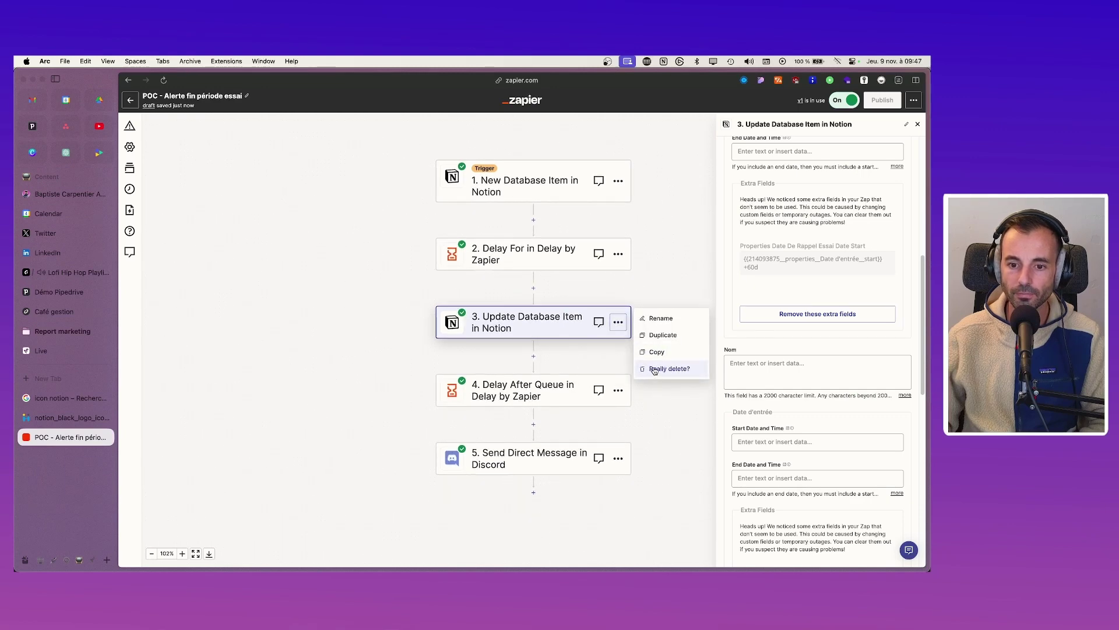
pyautogui.click(655, 369)
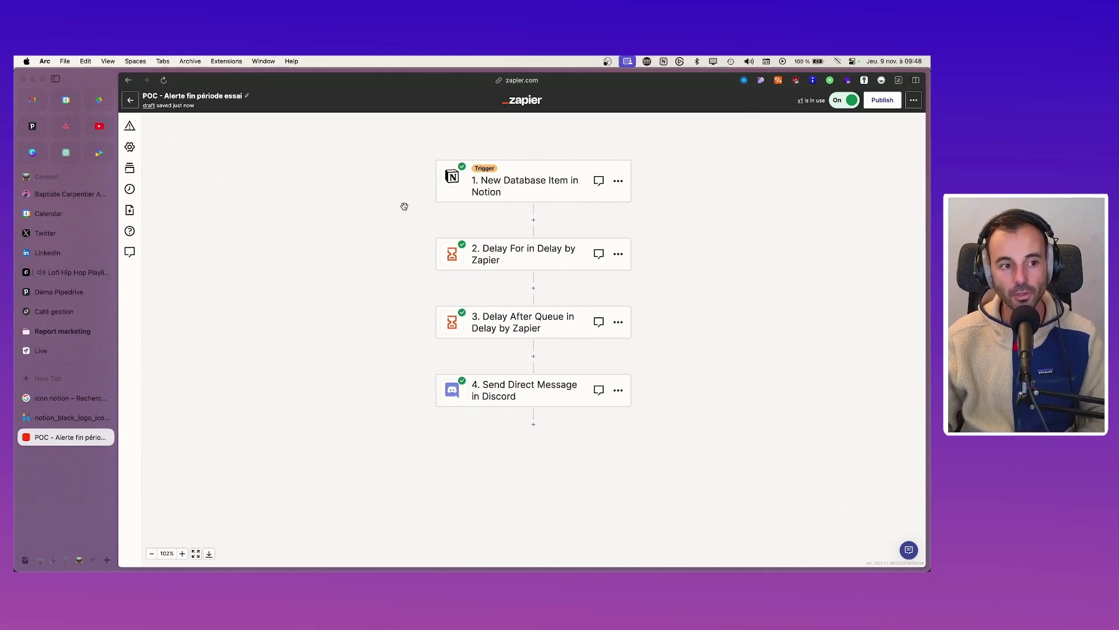
# Step: Switch to Notion to check the Collaborateurs table's Date de fin essai column, and return to the Zap in Arc
pyautogui.press('super+Tab')
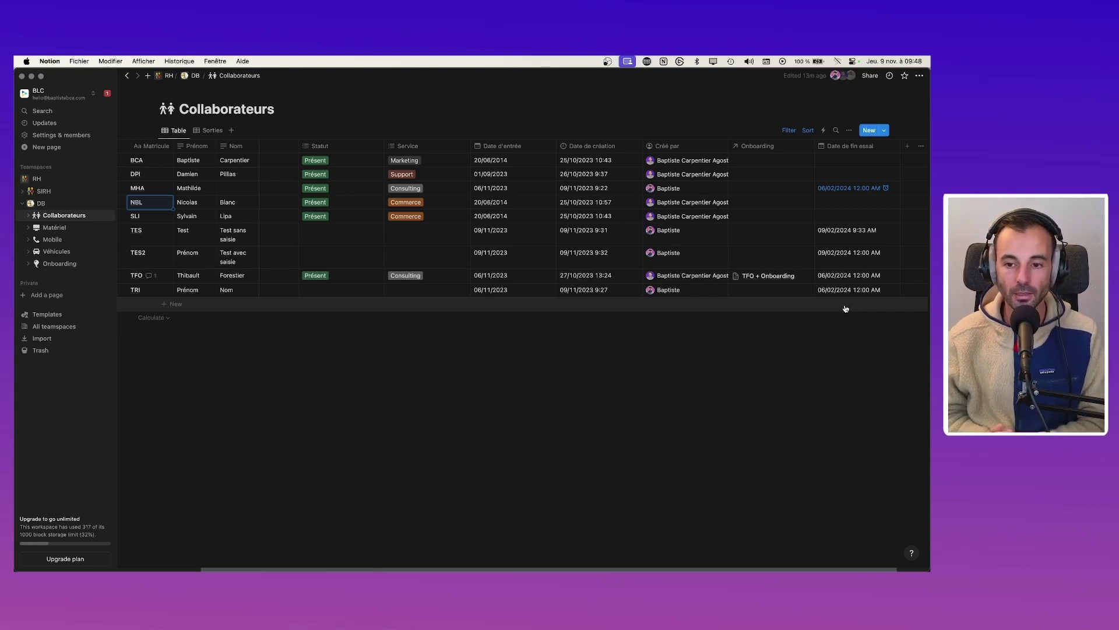
pyautogui.press('super+Tab')
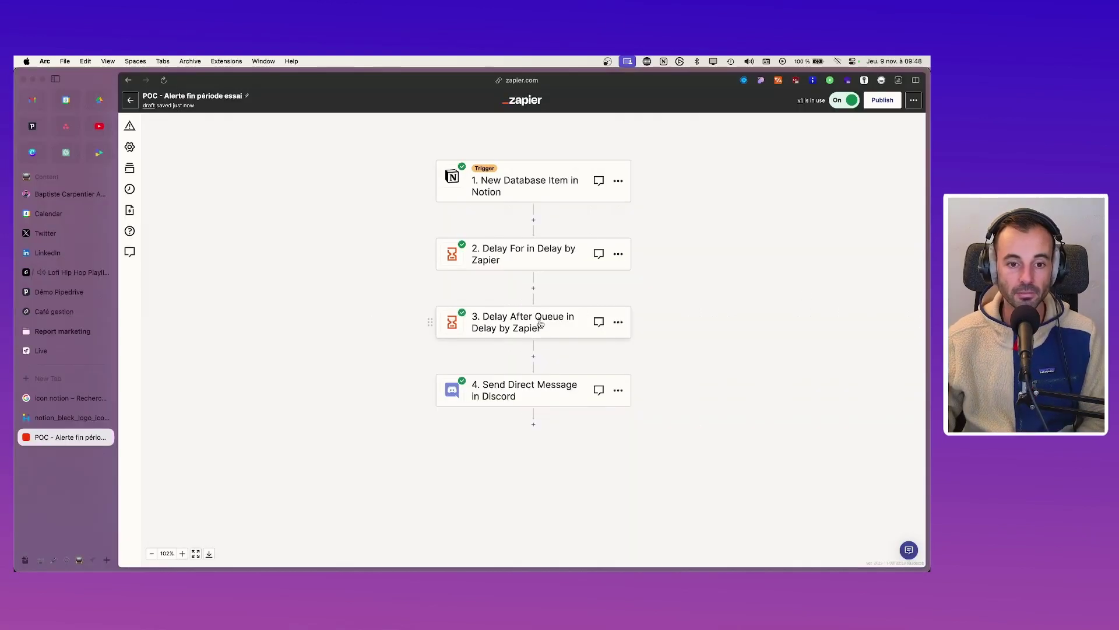
# Step: Search the web in a new tab for "délai renouvellement période d'essai syntec" and open the PayFit article on Syntec trial periods
pyautogui.press('super+t')
pyautogui.write('délai r')
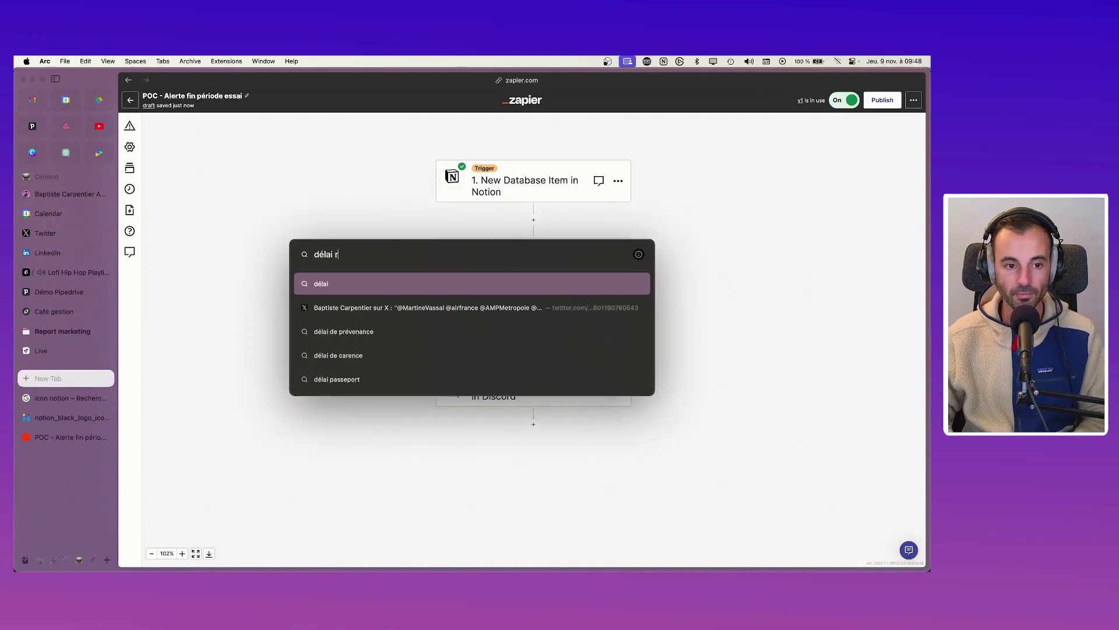
pyautogui.write("enouvellement période d'ess")
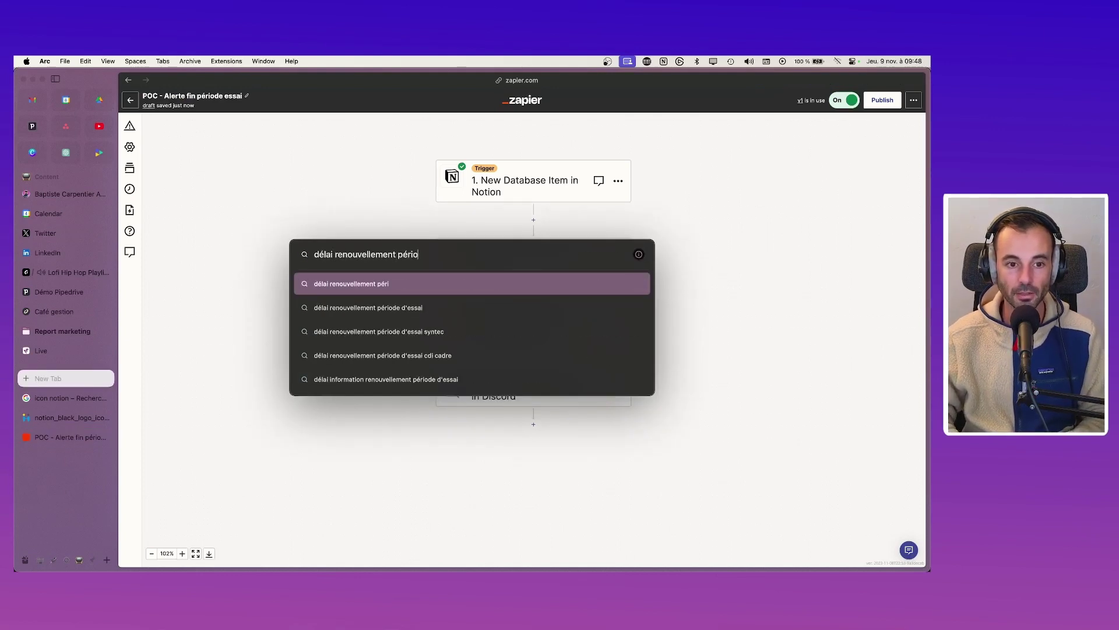
pyautogui.press('Down')
pyautogui.press('Down')
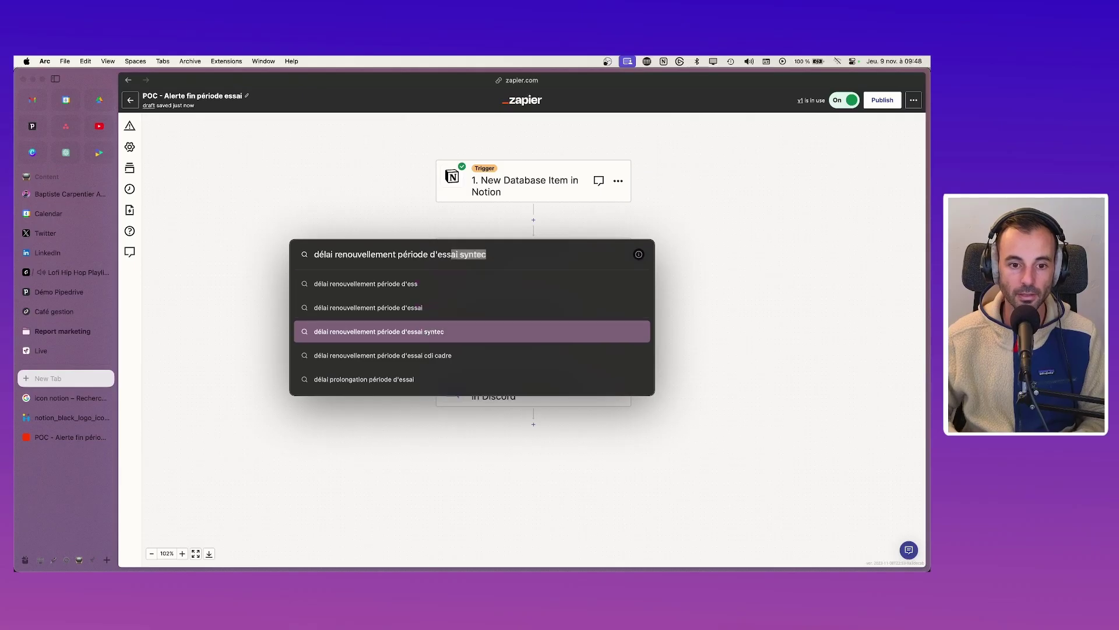
pyautogui.press('Return')
pyautogui.click(312, 271)
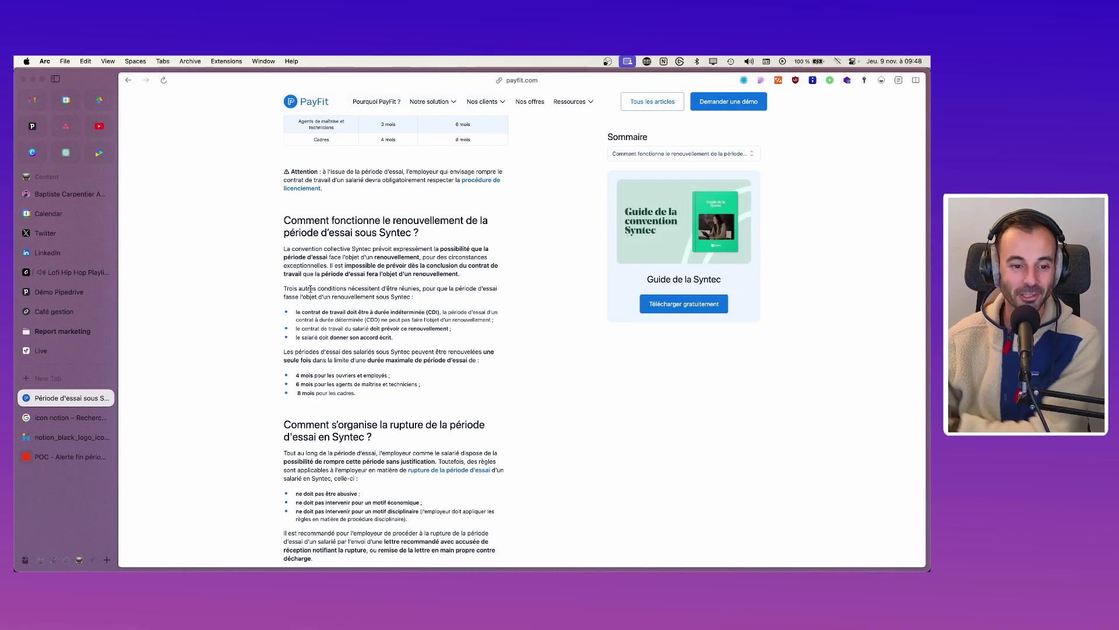
# Step: Examine the article's summary table of initial and maximum trial period durations, focusing on the Agents de maîtrise et techniciens row
pyautogui.scroll(5, 363, 387)
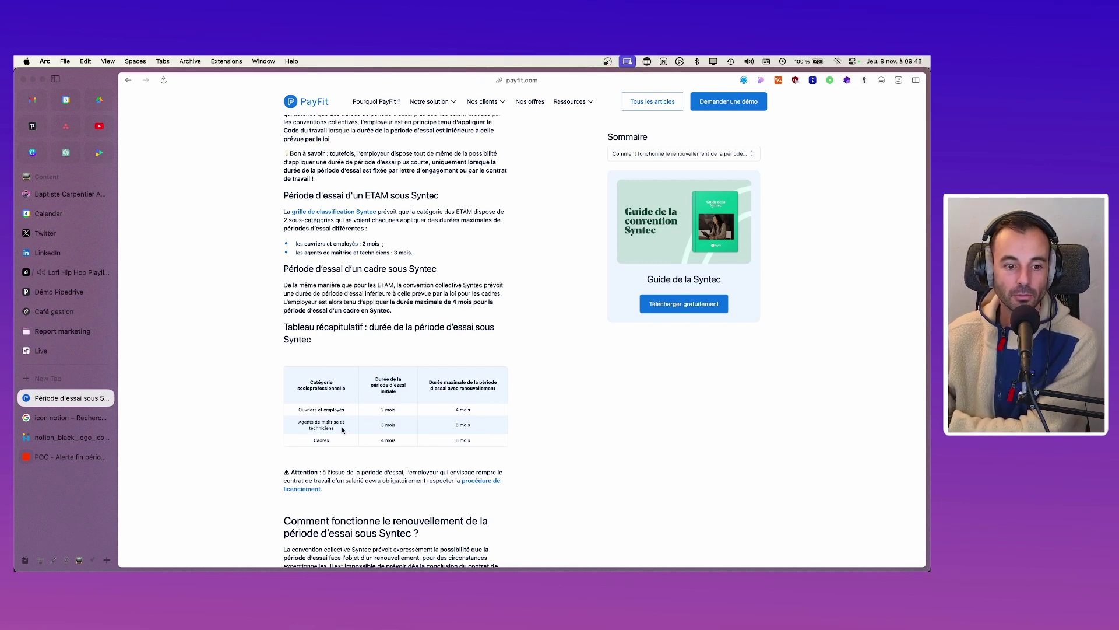
pyautogui.scroll(-1, 317, 422)
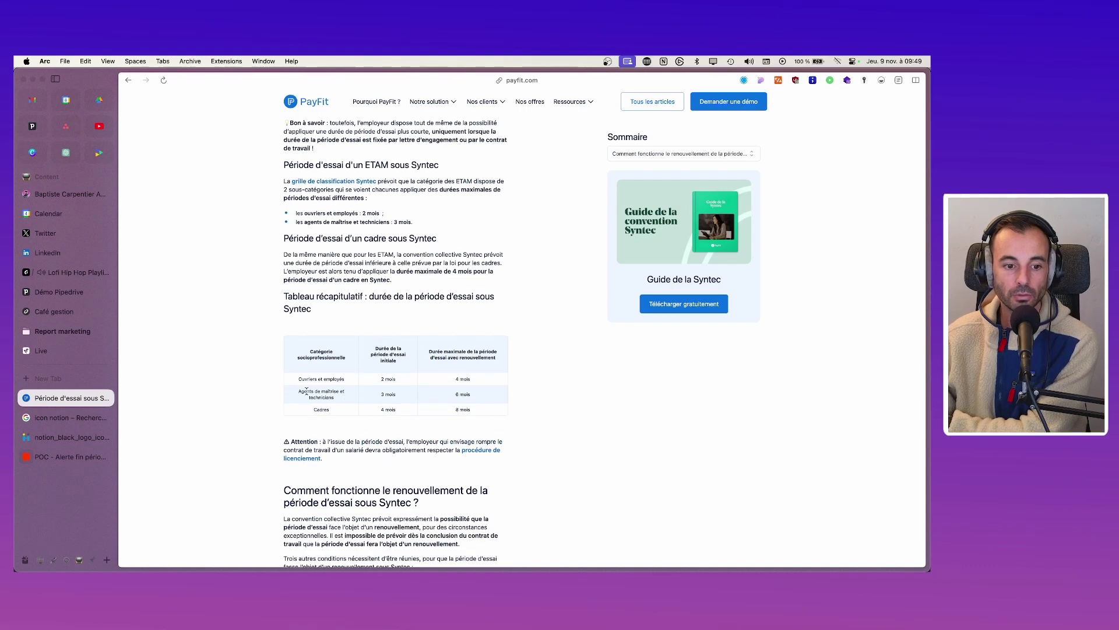
pyautogui.moveTo(300, 391); pyautogui.dragTo(475, 396)
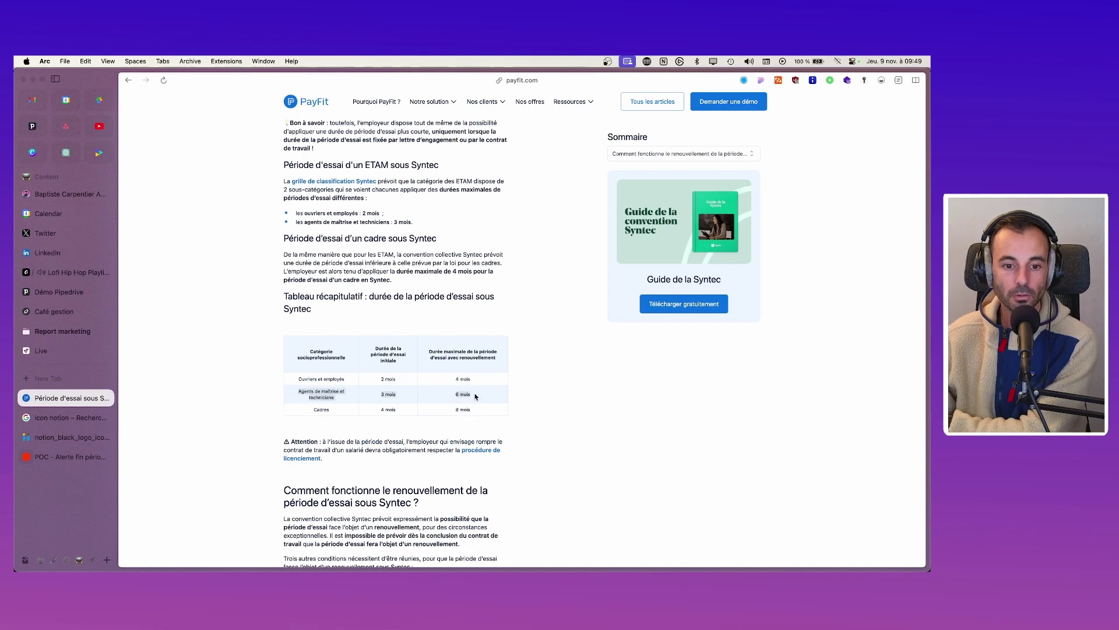
pyautogui.click(475, 397)
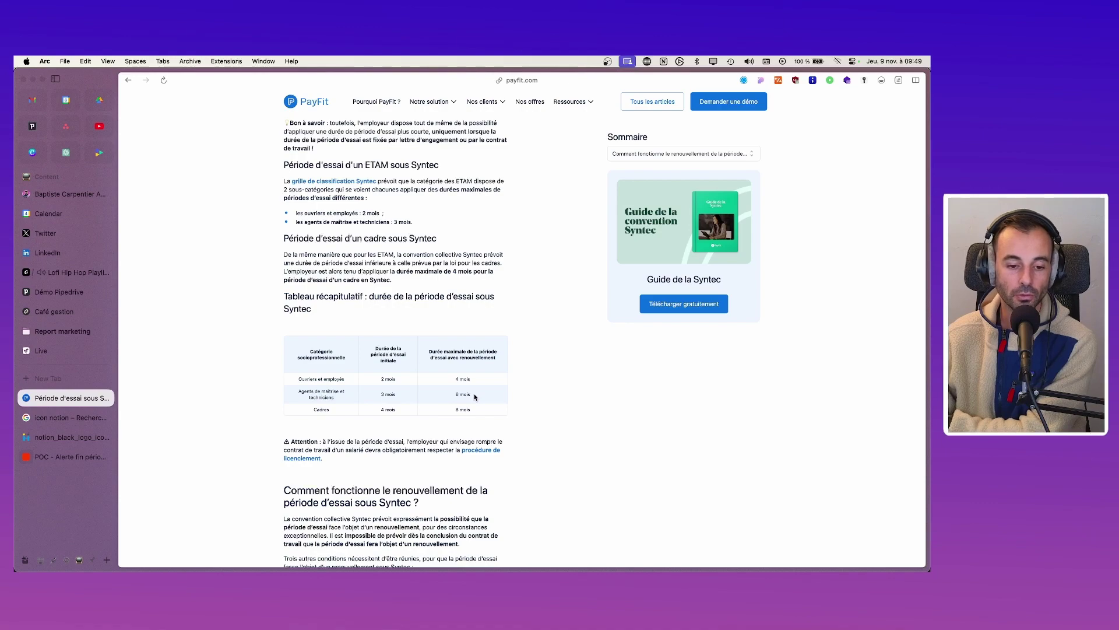
pyautogui.scroll(-3, 453, 396)
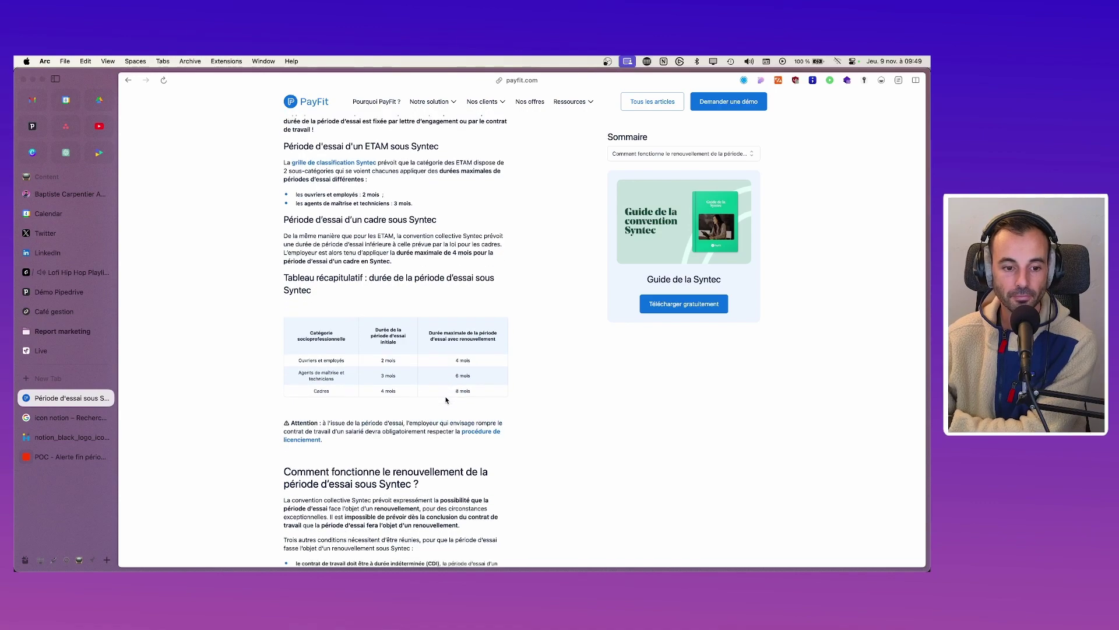
# Step: Read the article's sections on trial period renewal conditions, termination rules and the employer's notice periods under Syntec
pyautogui.scroll(-3, 447, 400)
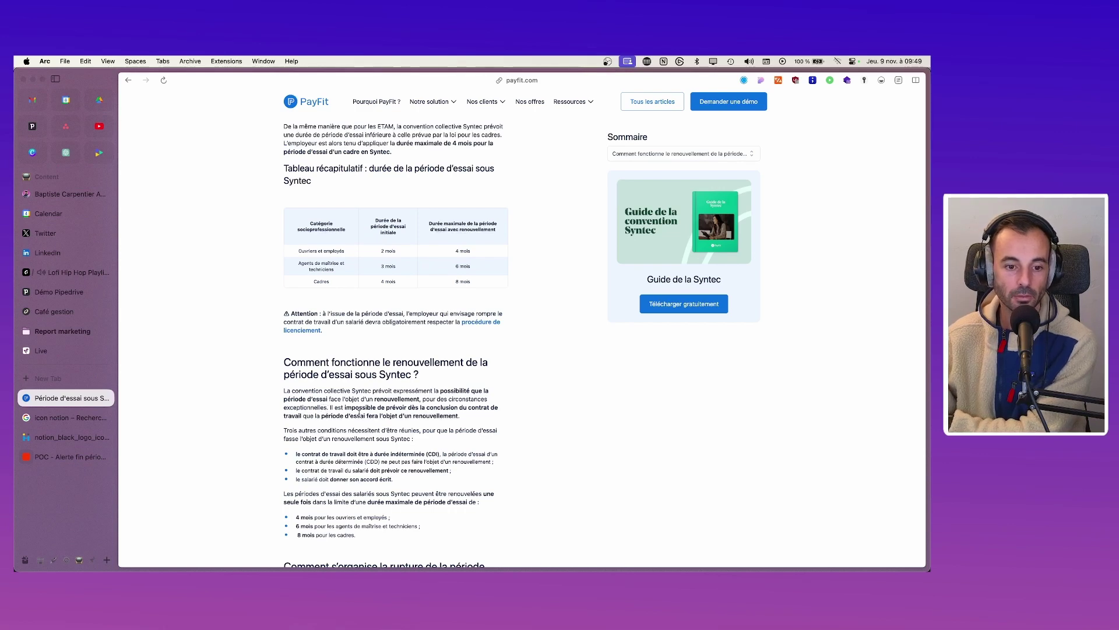
pyautogui.scroll(-1, 401, 410)
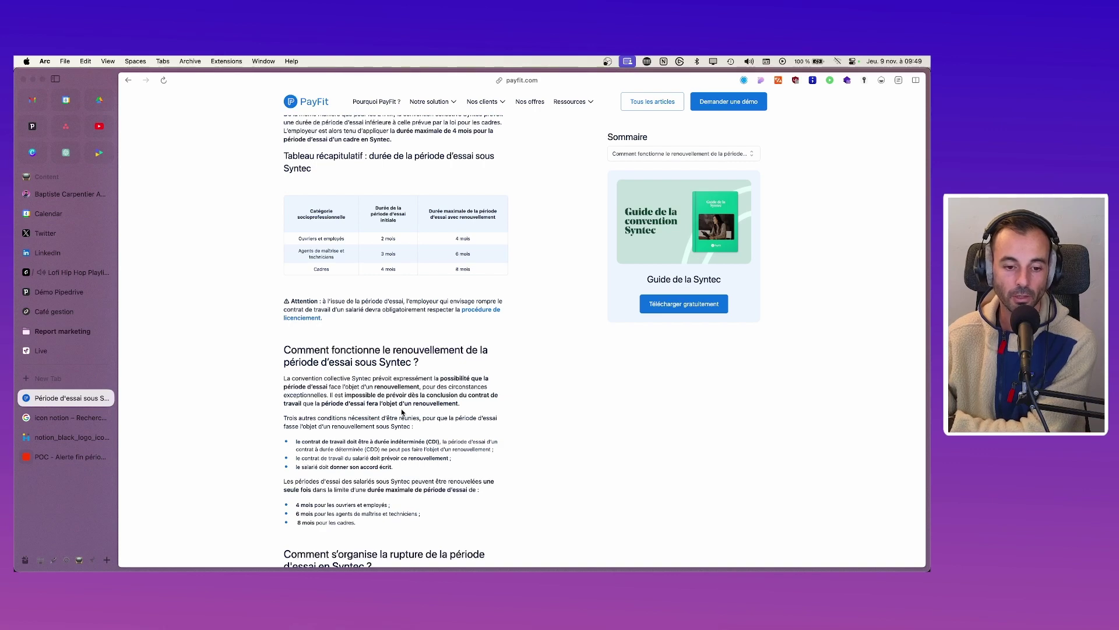
pyautogui.scroll(-1, 401, 412)
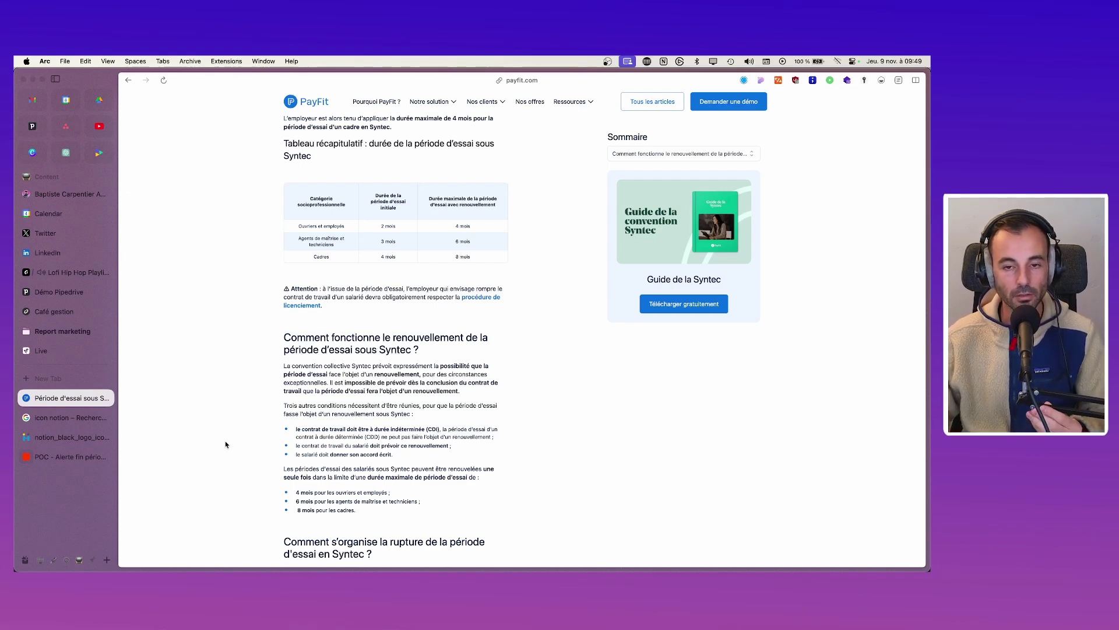
pyautogui.scroll(-2, 360, 439)
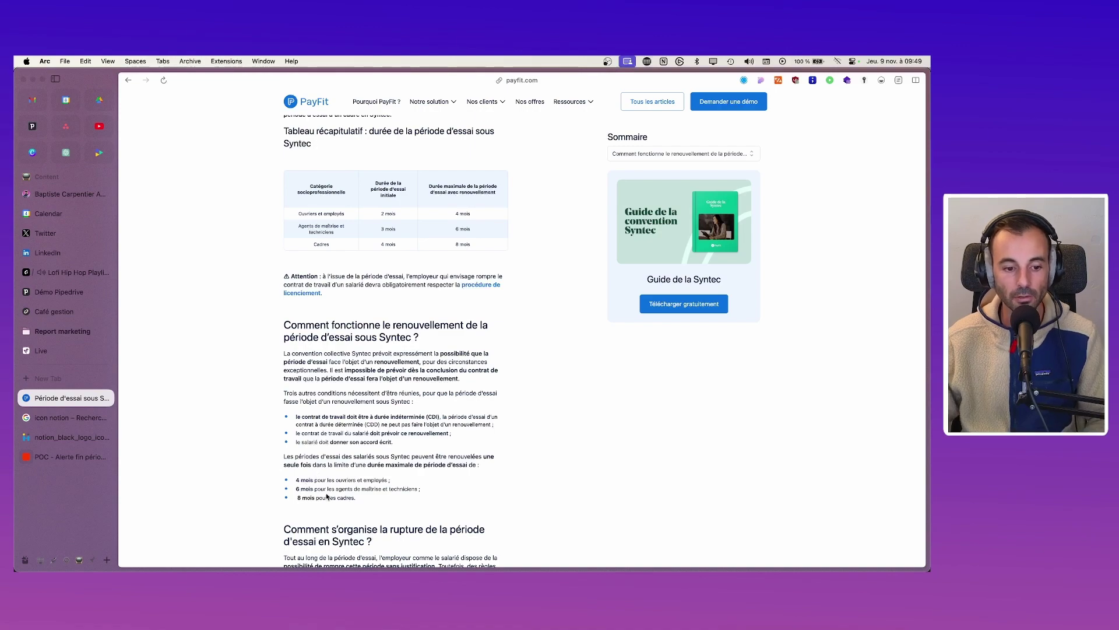
pyautogui.scroll(-3, 327, 496)
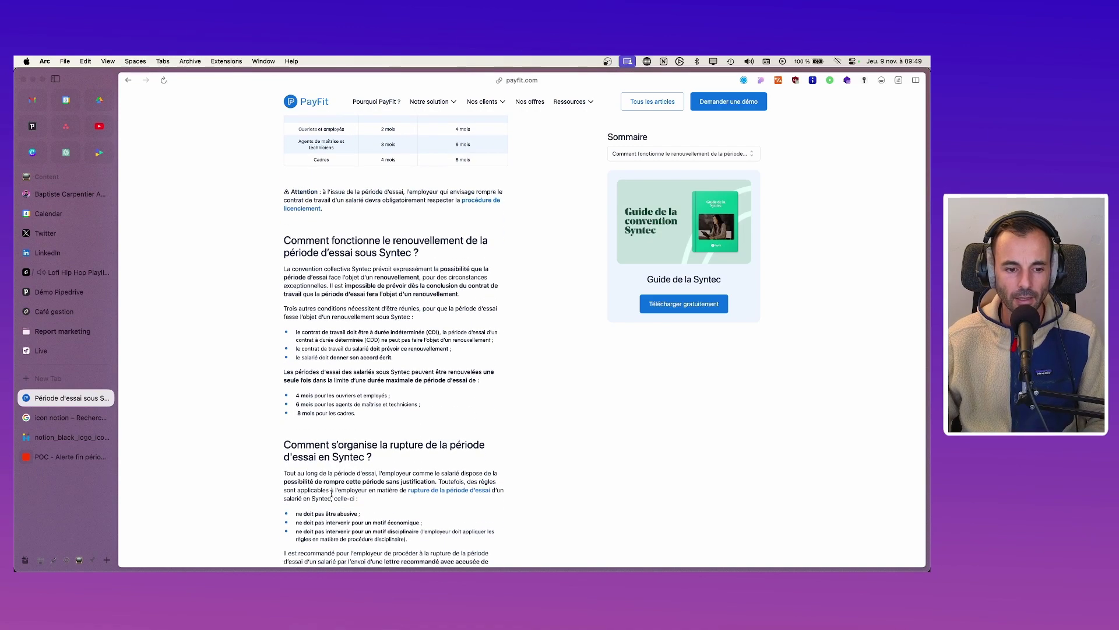
pyautogui.scroll(-2, 362, 467)
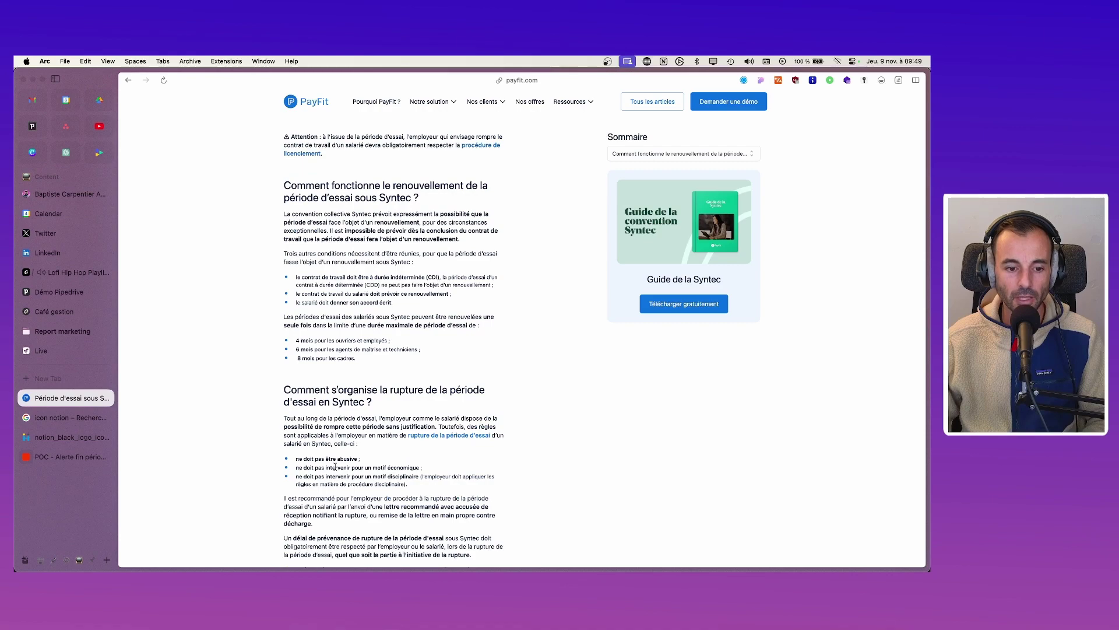
pyautogui.scroll(-5, 341, 470)
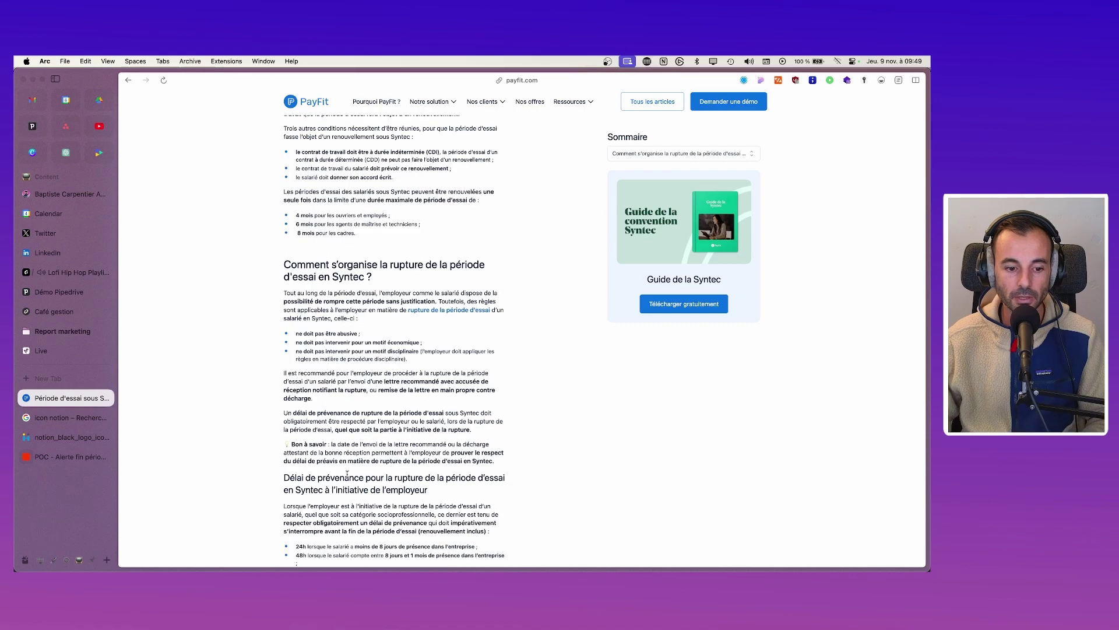
pyautogui.scroll(-1, 344, 478)
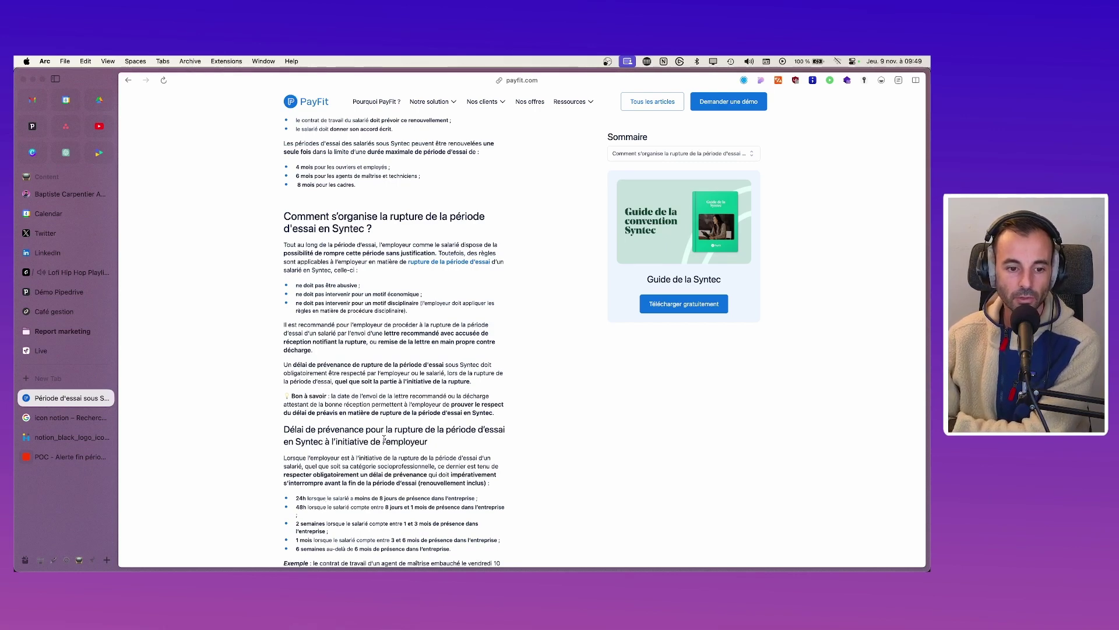
pyautogui.scroll(-6, 400, 477)
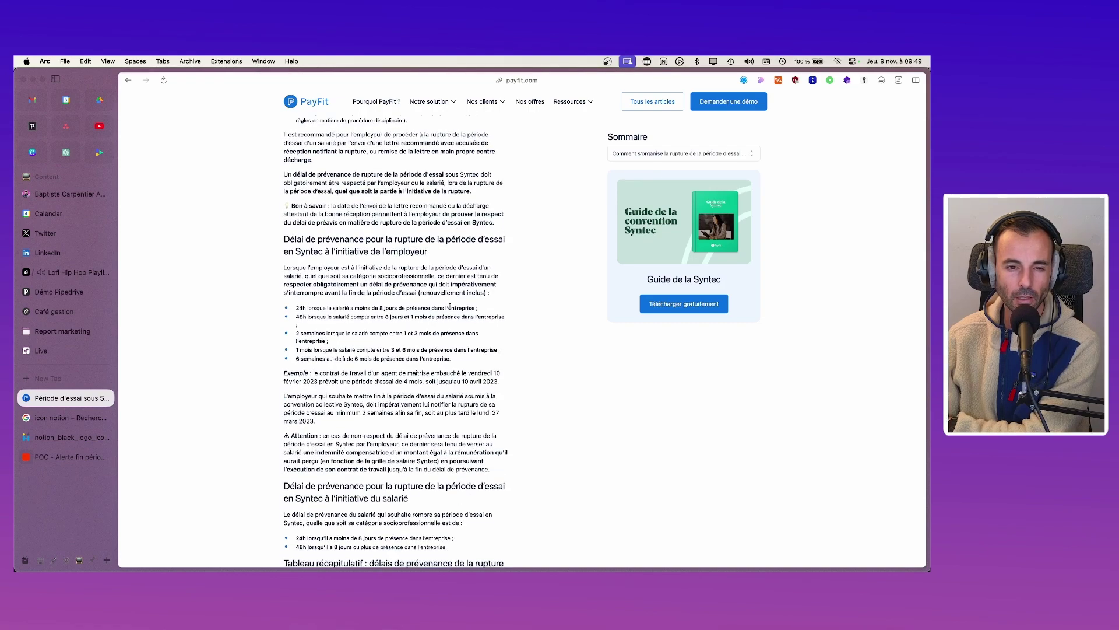
# Step: Examine the article's employer notice periods and recap table, focusing on the rule for 3 to 6 months of presence
pyautogui.scroll(-5, 386, 434)
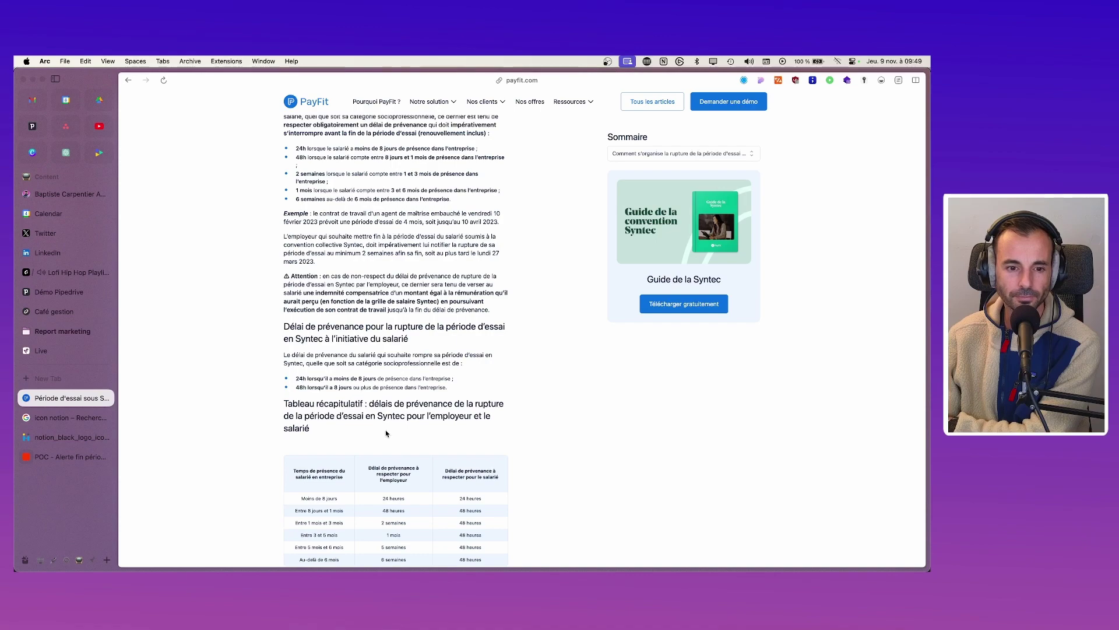
pyautogui.scroll(-3, 386, 434)
pyautogui.scroll(4, 384, 431)
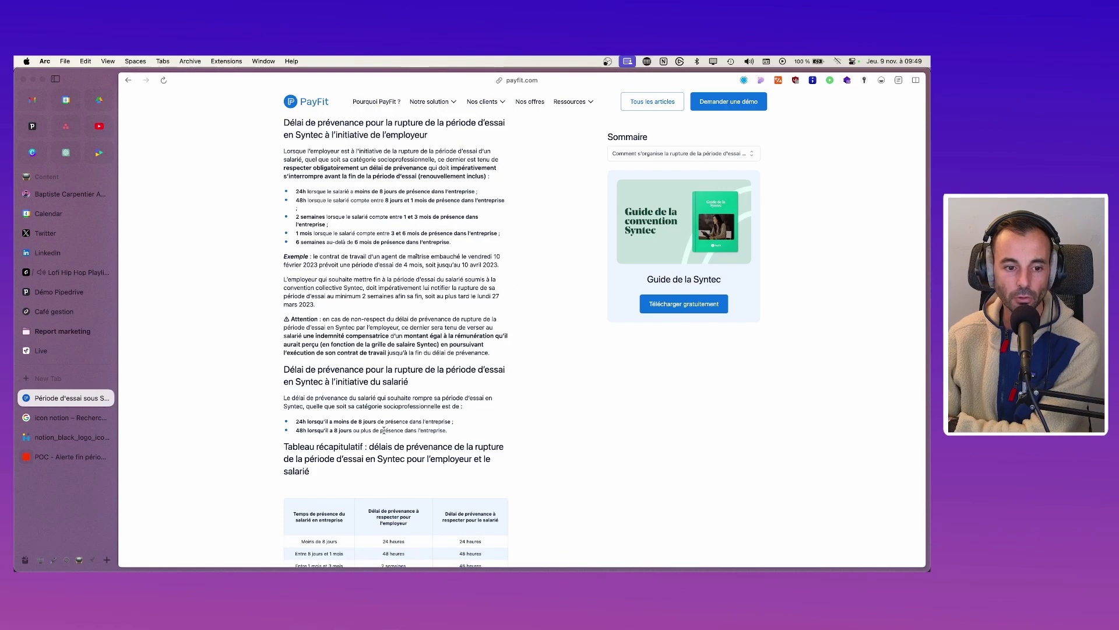
pyautogui.scroll(5, 384, 430)
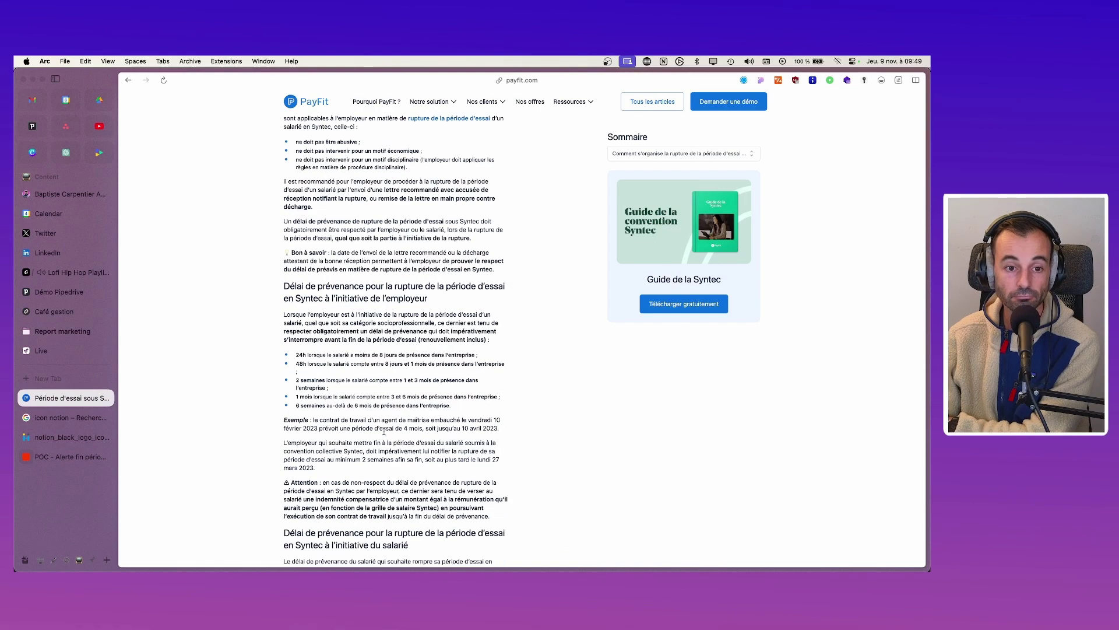
pyautogui.scroll(7, 383, 431)
pyautogui.scroll(-7, 328, 388)
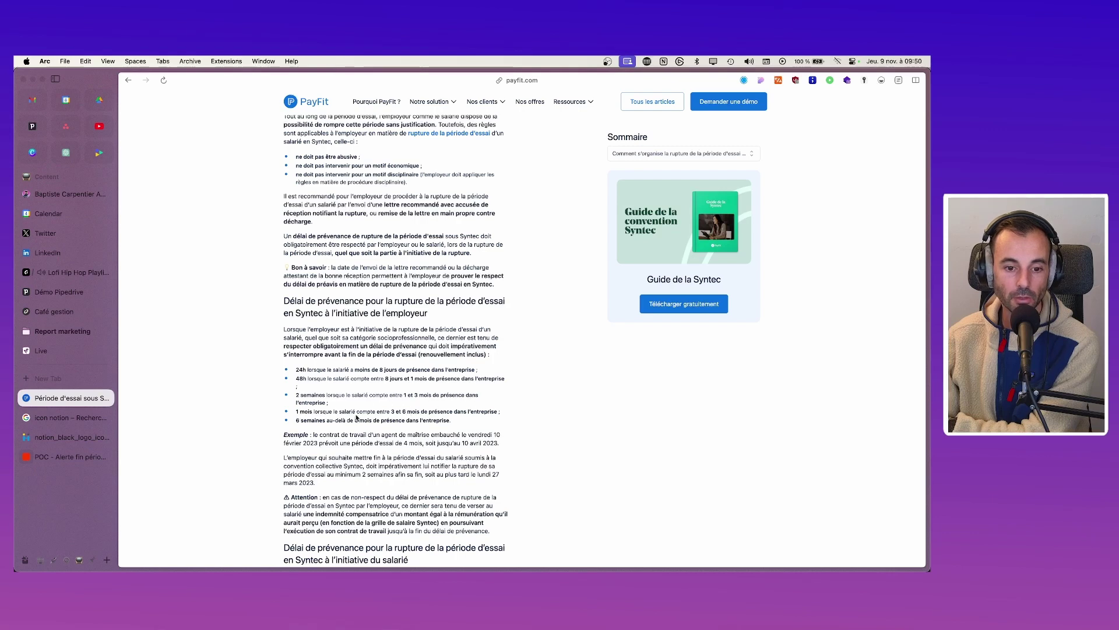
pyautogui.moveTo(297, 412); pyautogui.dragTo(306, 412)
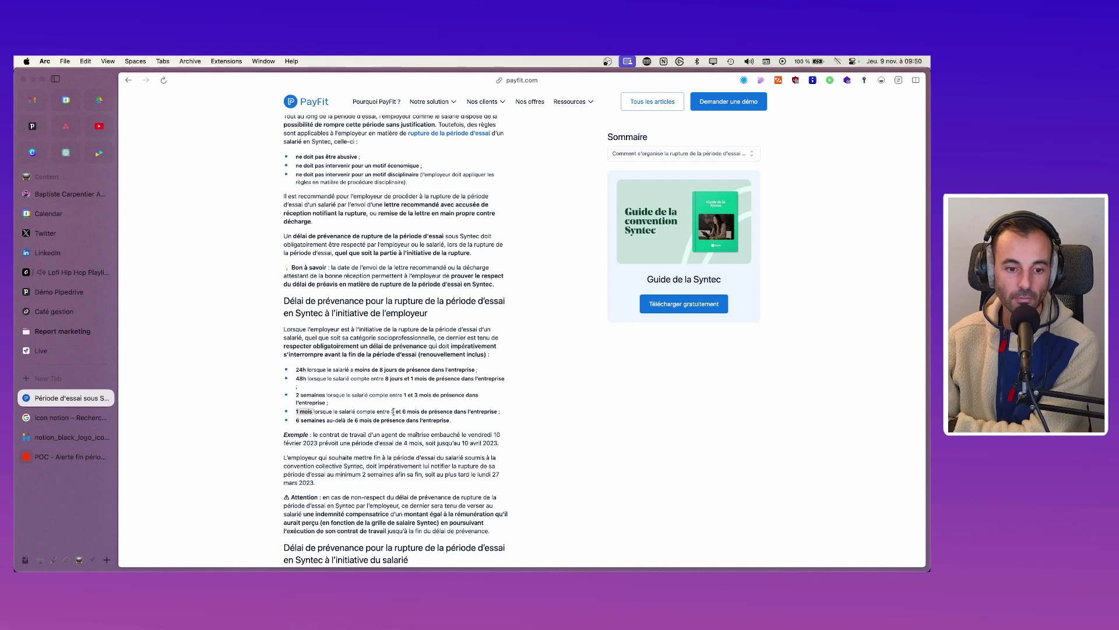
pyautogui.click(389, 411)
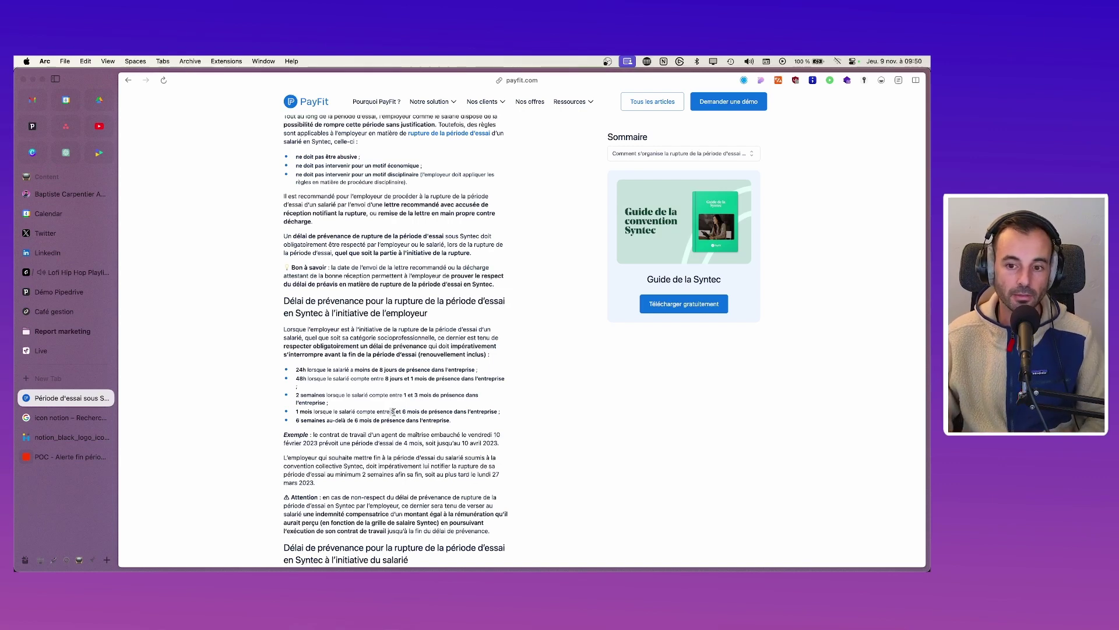
# Step: Switch to Notion and add a Date property named "Date de rappel renouvellement essai" to the Collaborateurs table
pyautogui.press('super+Tab')
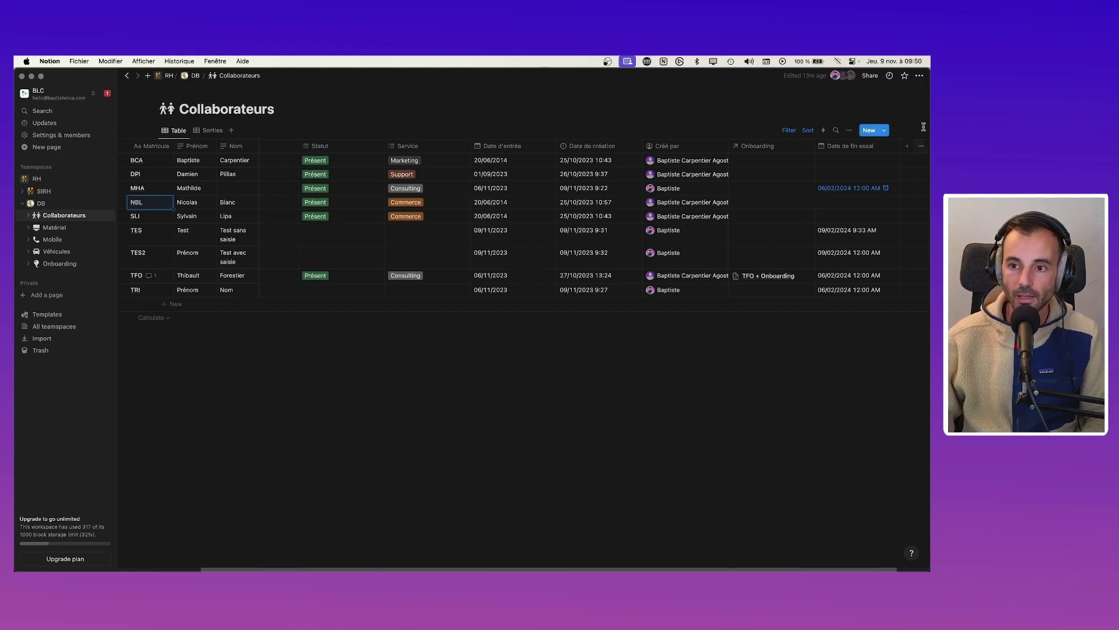
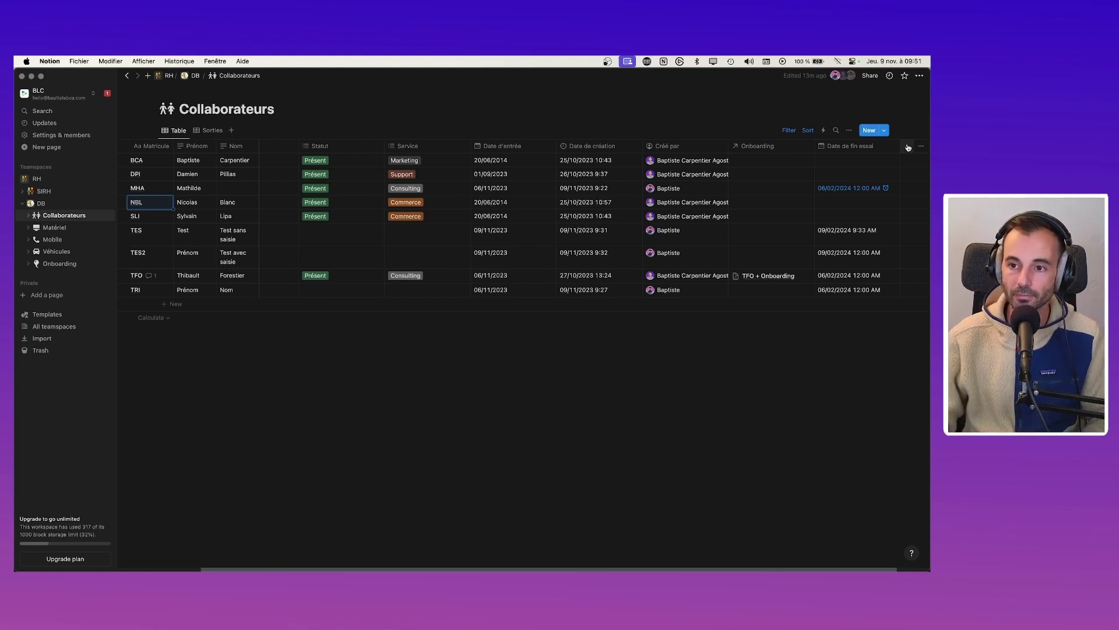
pyautogui.click(908, 148)
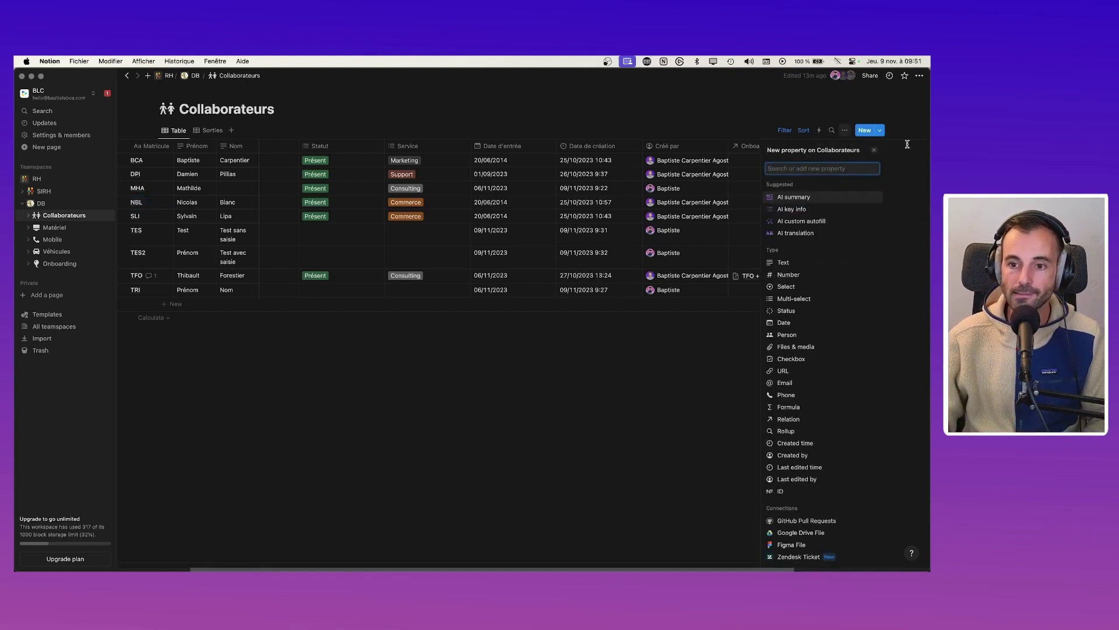
pyautogui.write('Date de rappel ren')
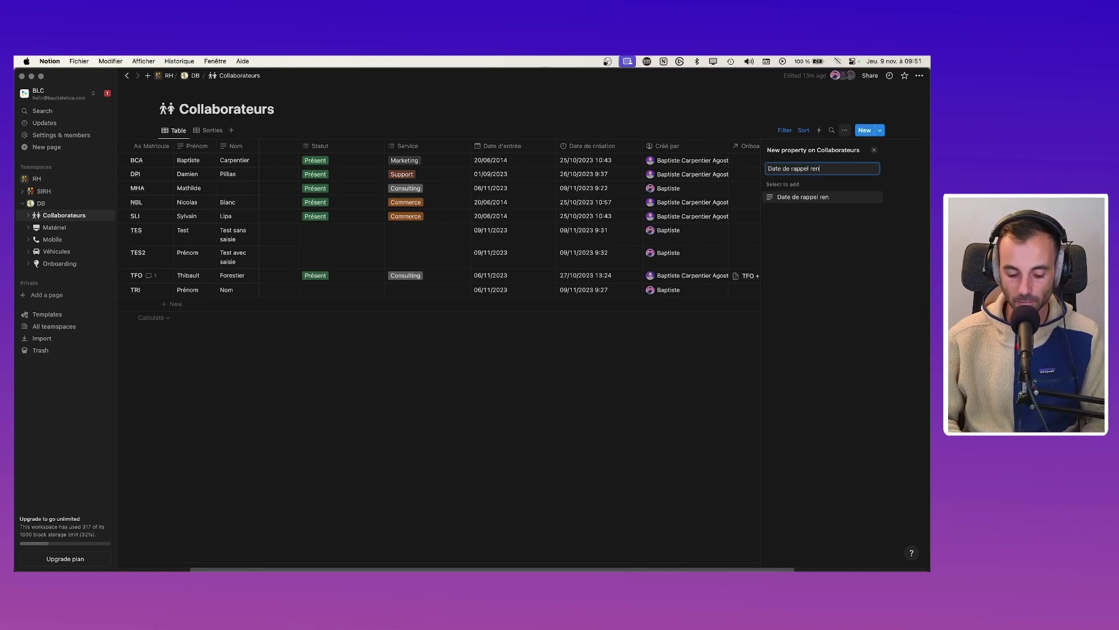
pyautogui.write(' essai')
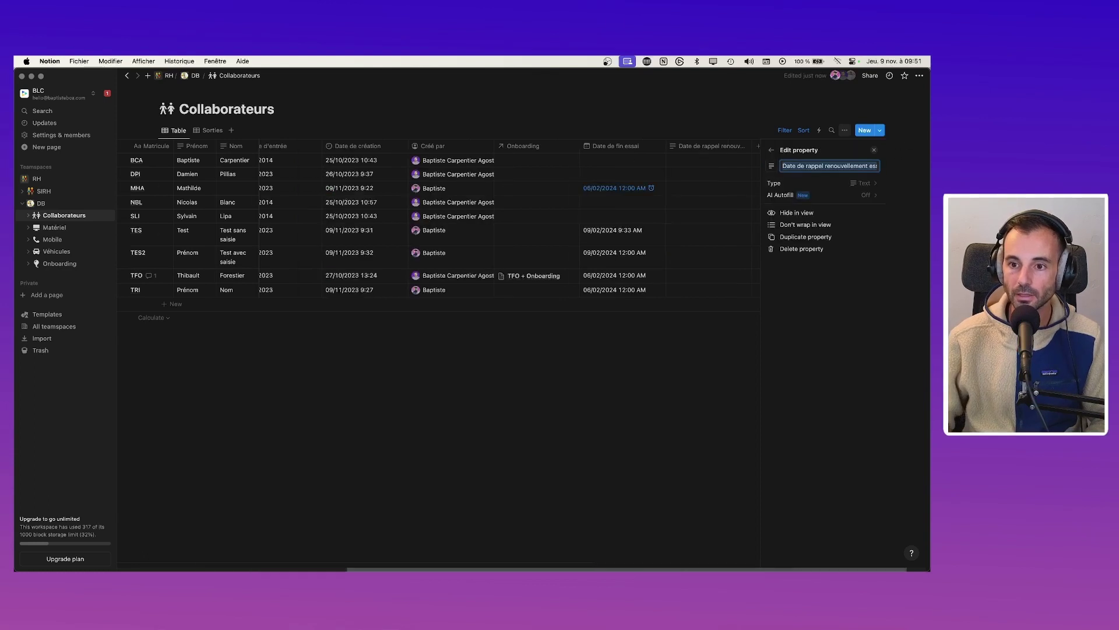
pyautogui.press('Return')
pyautogui.click(782, 183)
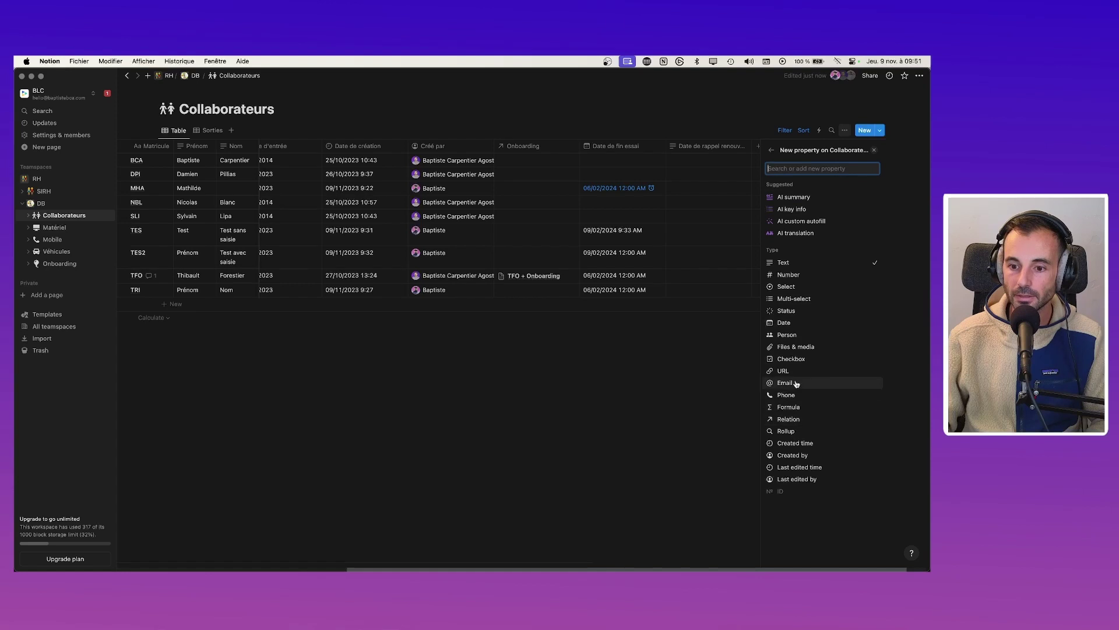
pyautogui.click(785, 322)
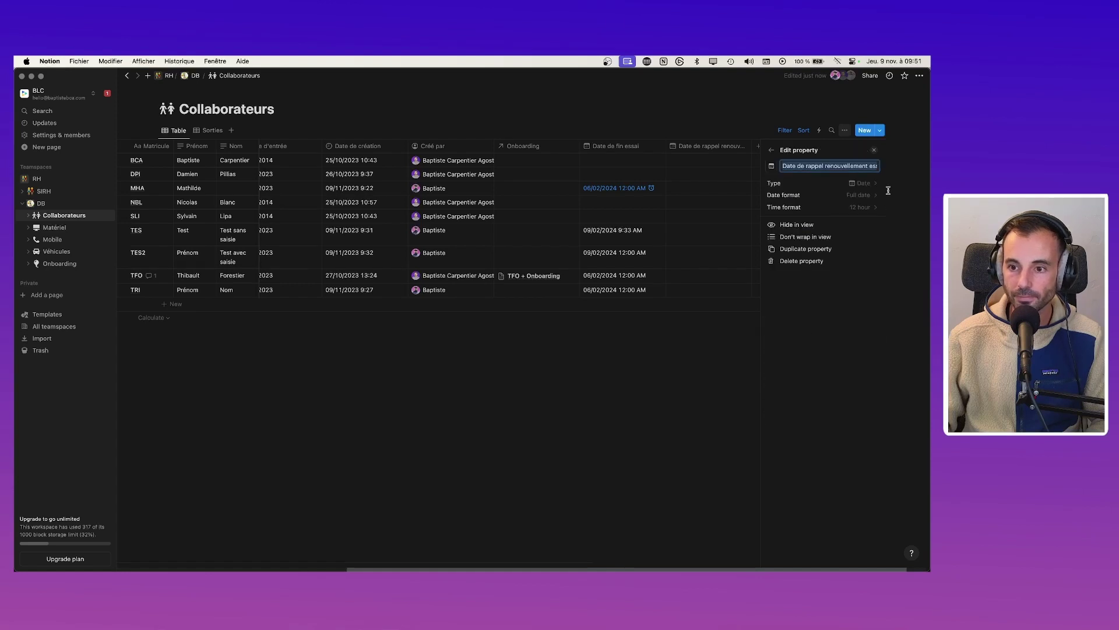
# Step: Set the new date property to 24 hour and Day/Month/Year formats, and move its column before Date de fin essai
pyautogui.click(862, 207)
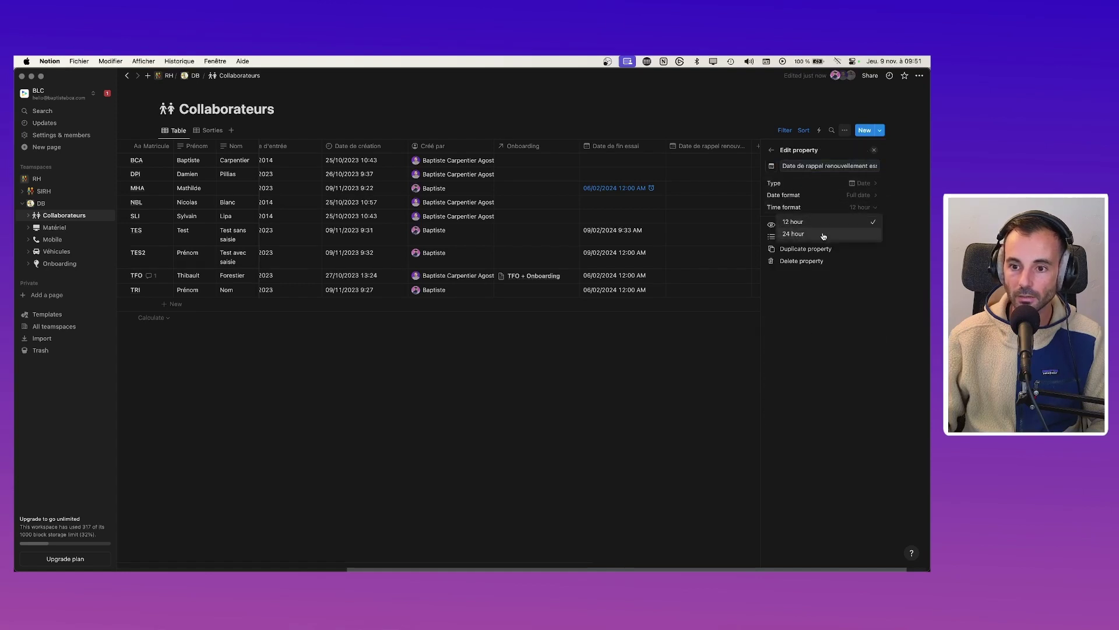
pyautogui.click(841, 234)
pyautogui.click(857, 196)
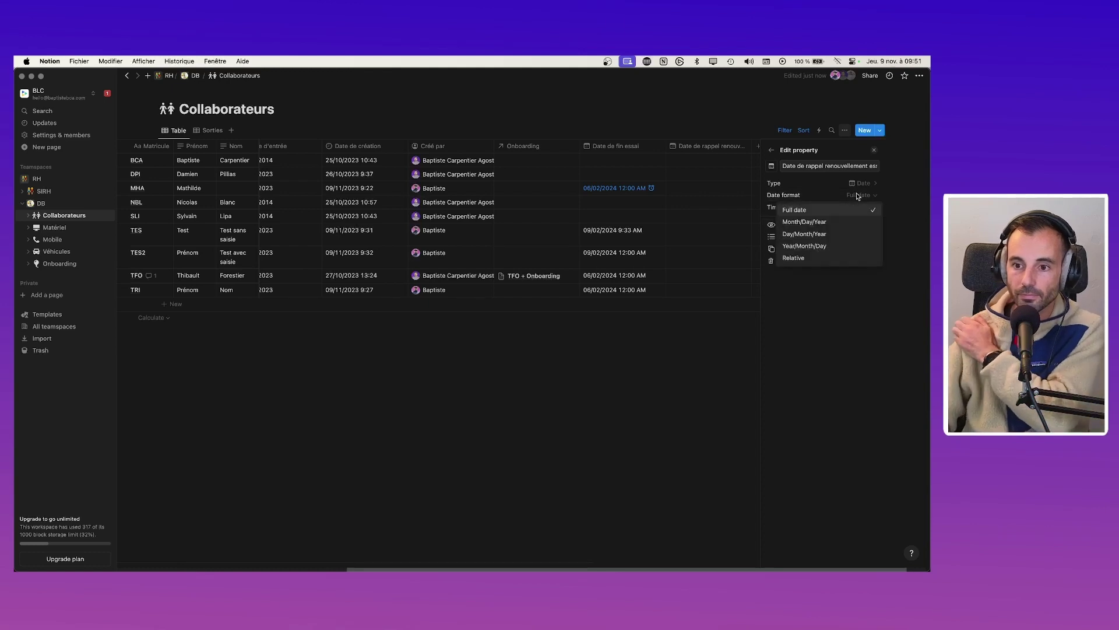
pyautogui.click(811, 234)
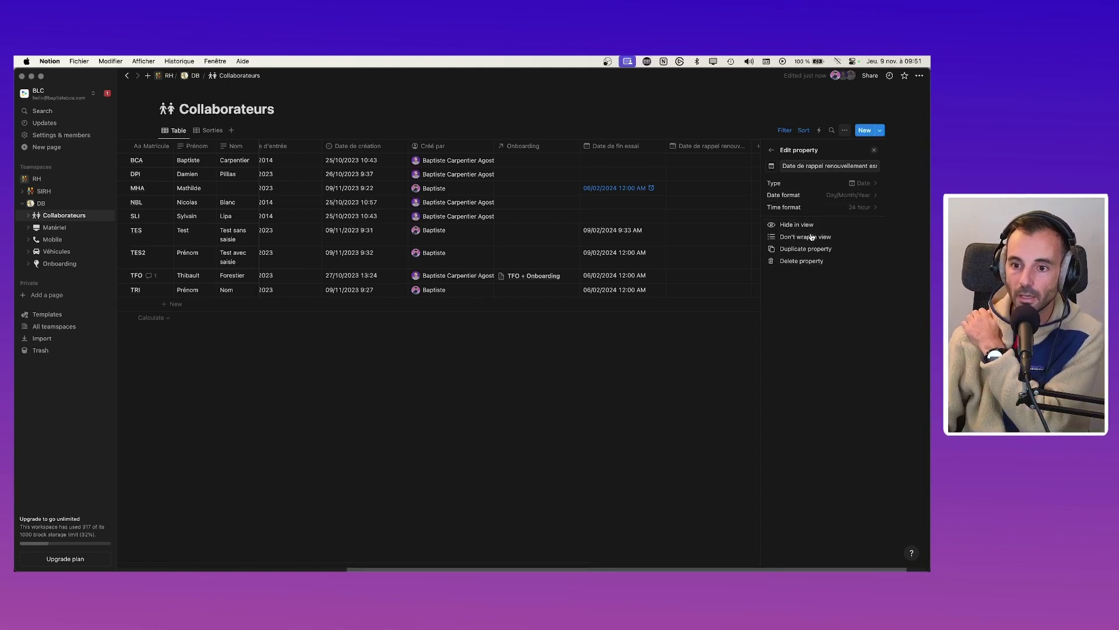
pyautogui.click(701, 376)
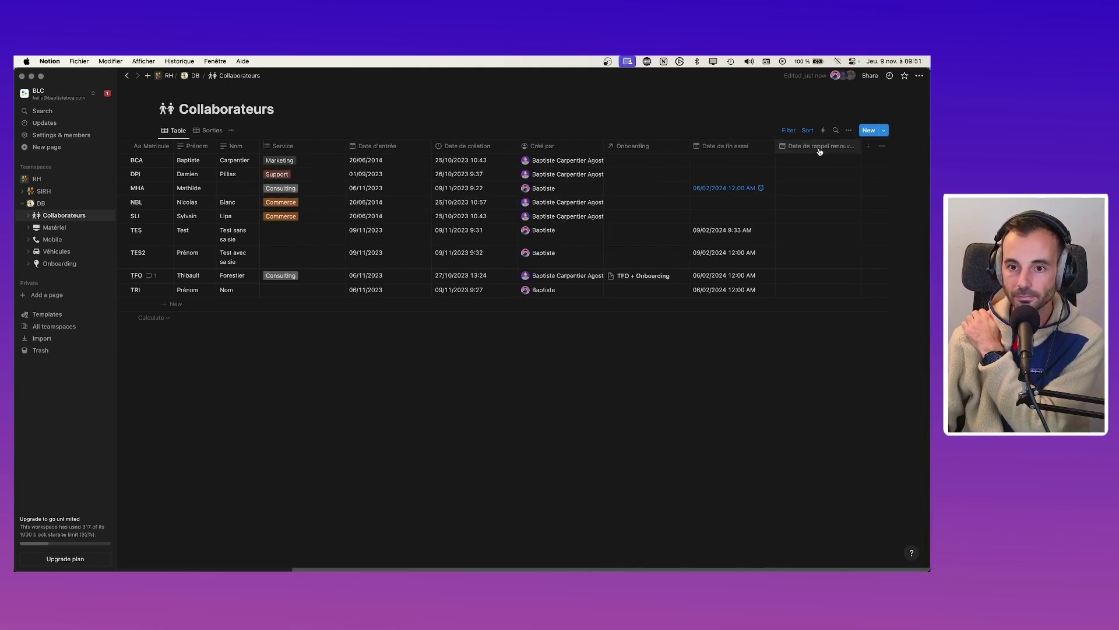
pyautogui.moveTo(819, 150); pyautogui.dragTo(722, 135)
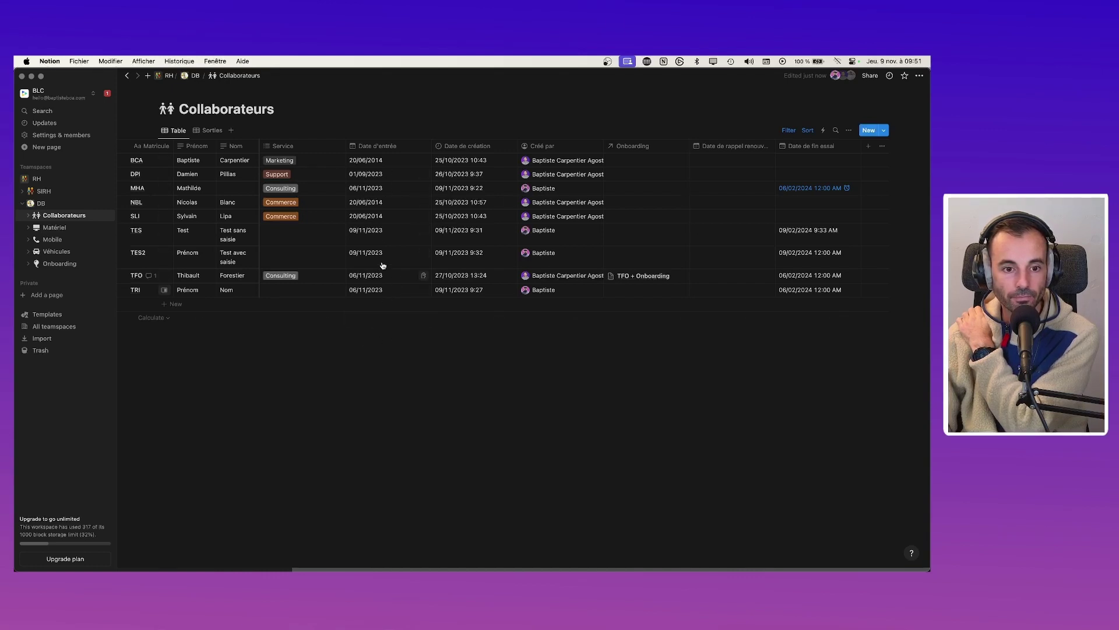
# Step: Switch to Arc, return from the POC - Alerte fin période essai Zap to the Zaps list, and search for "notion"
pyautogui.click(285, 549)
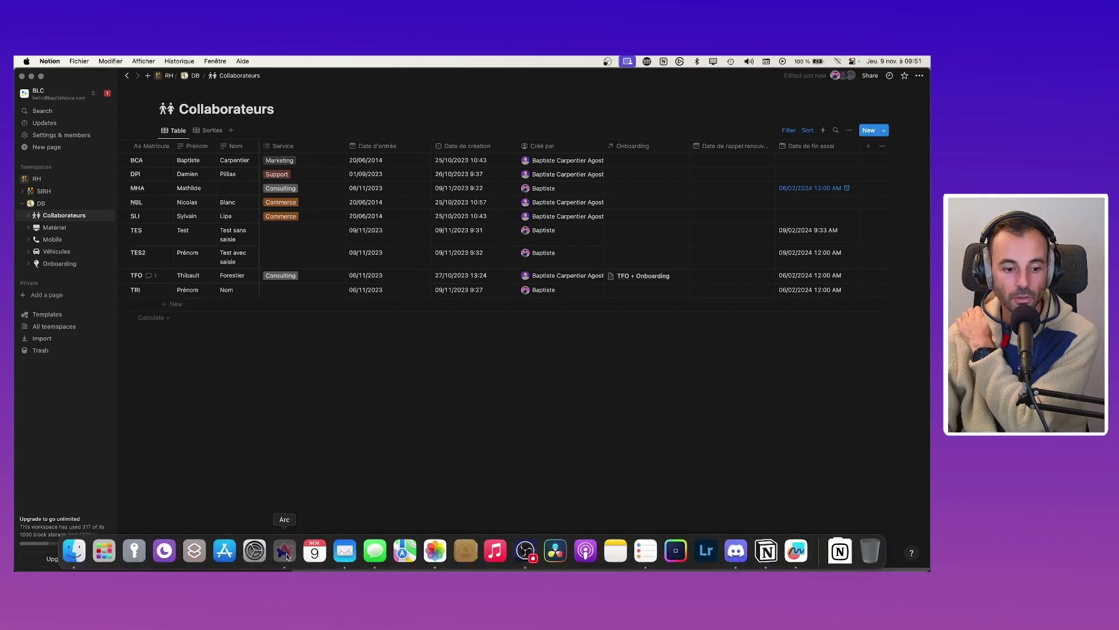
pyautogui.click(53, 457)
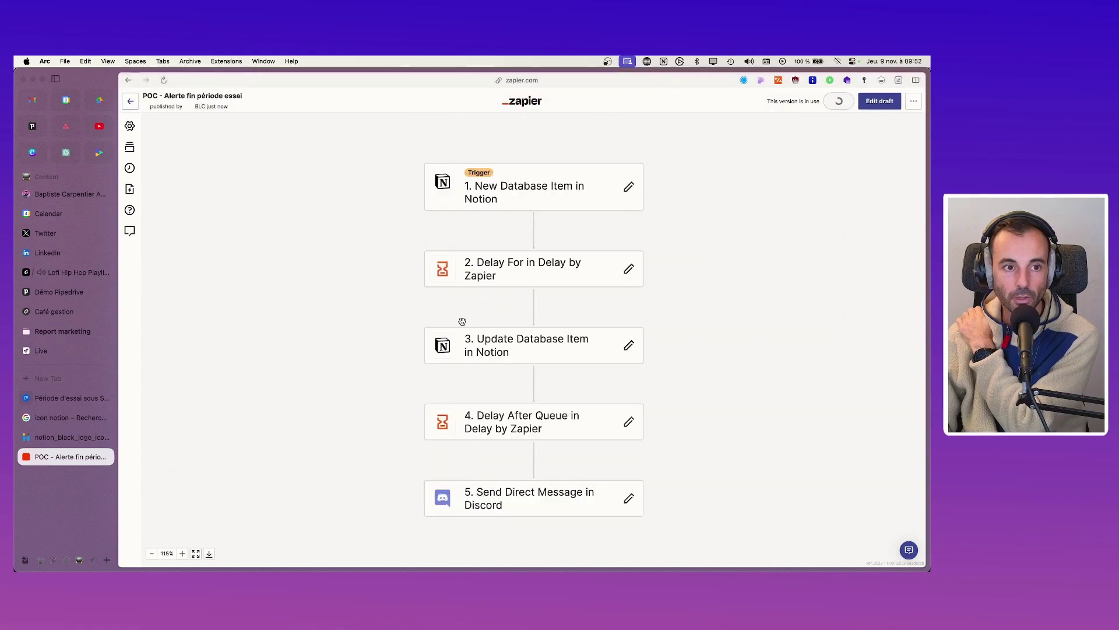
pyautogui.click(131, 101)
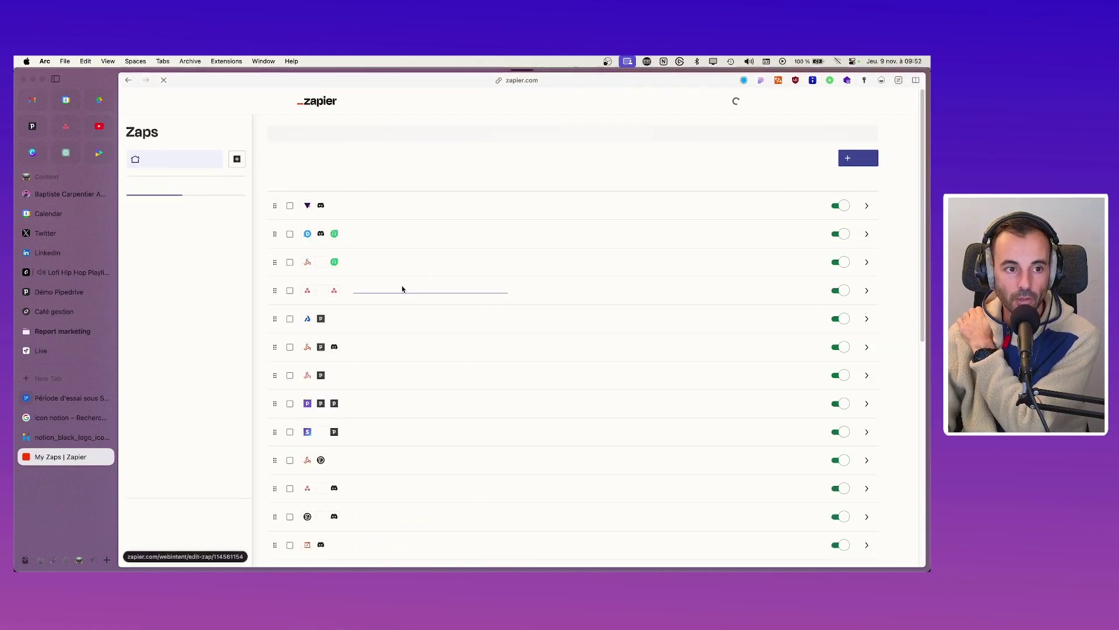
pyautogui.click(387, 133)
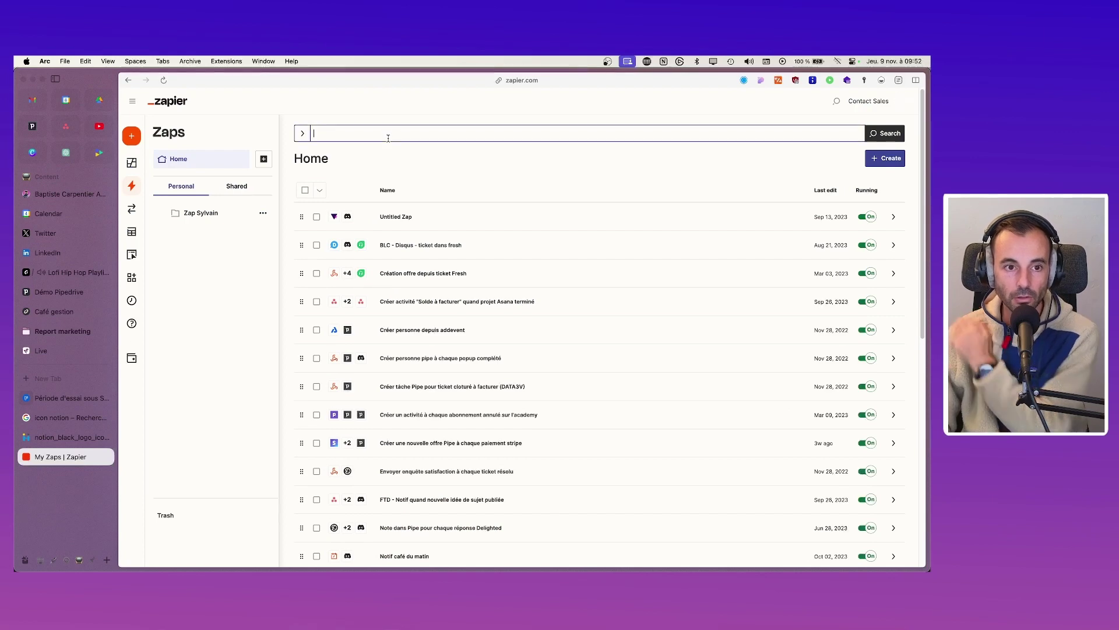
pyautogui.write('notion')
pyautogui.press('Return')
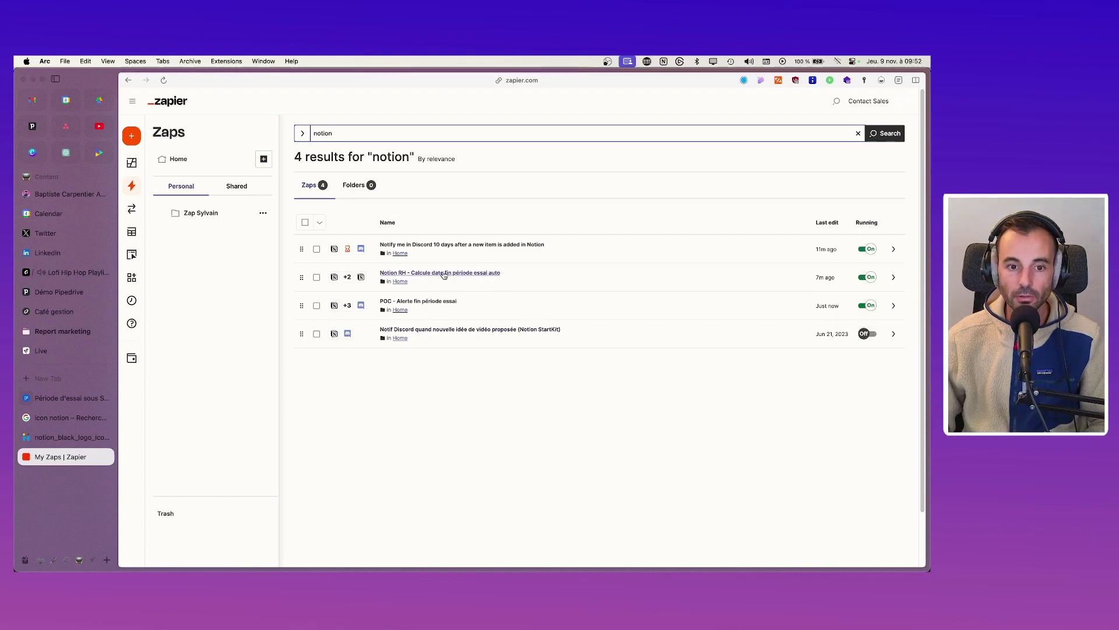
# Step: Duplicate the "Notion RH - Calcule date fin période essai auto" Zap and open the copy in the editor
pyautogui.click(893, 277)
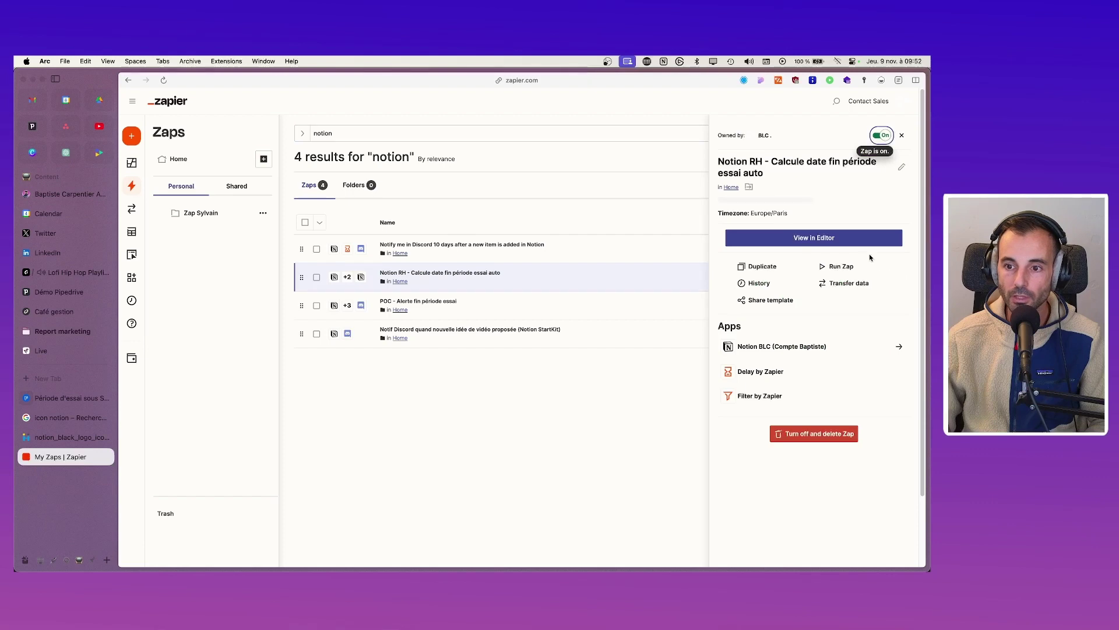
pyautogui.click(764, 266)
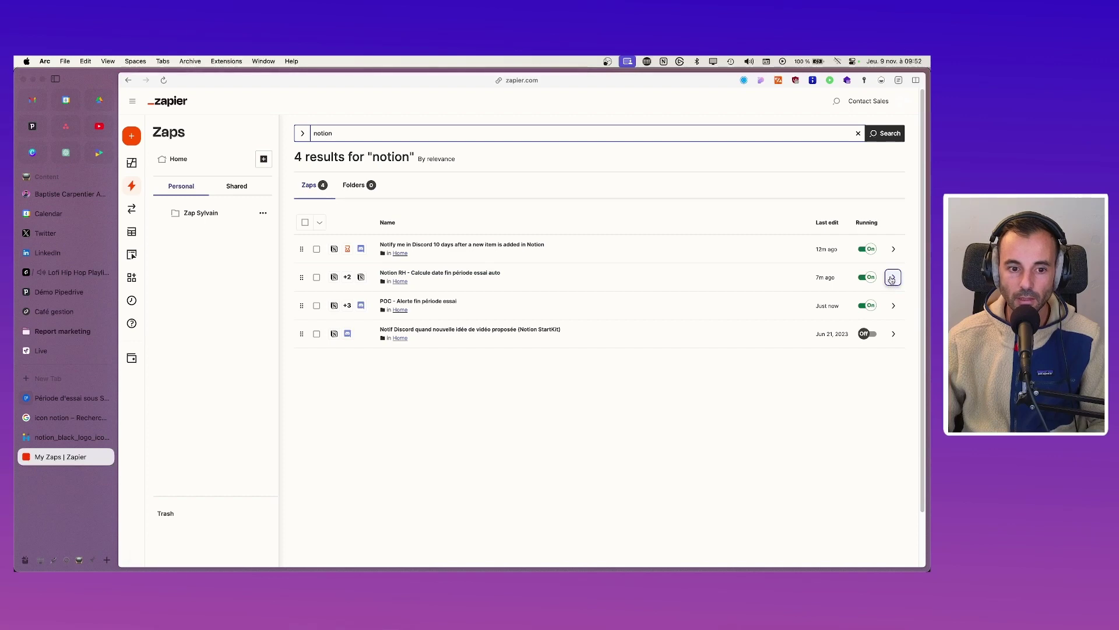
pyautogui.press('super+r')
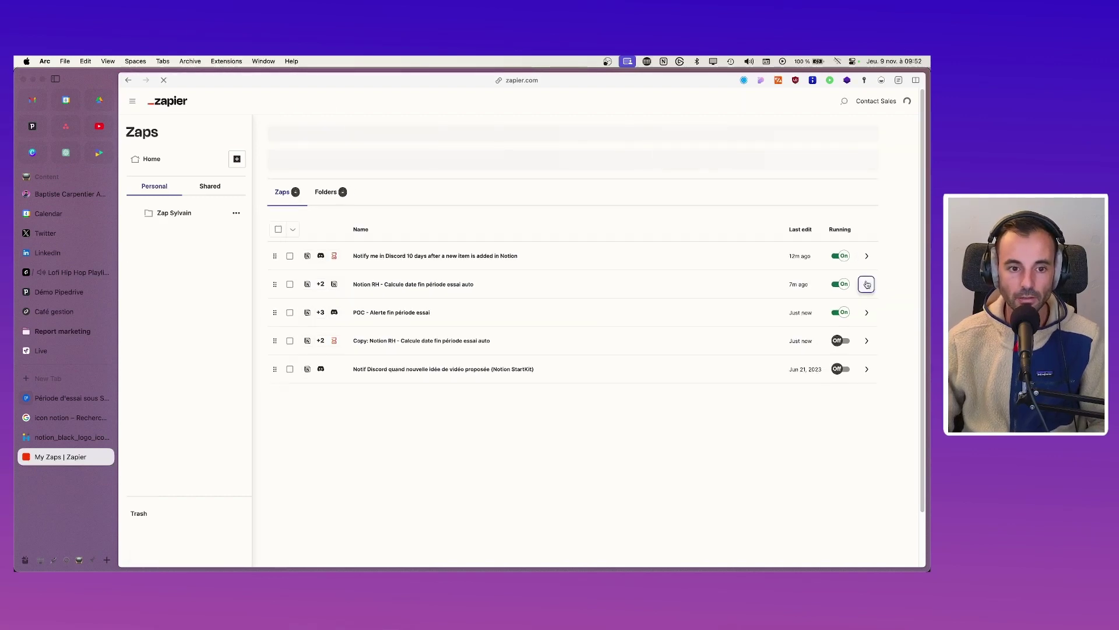
pyautogui.click(401, 331)
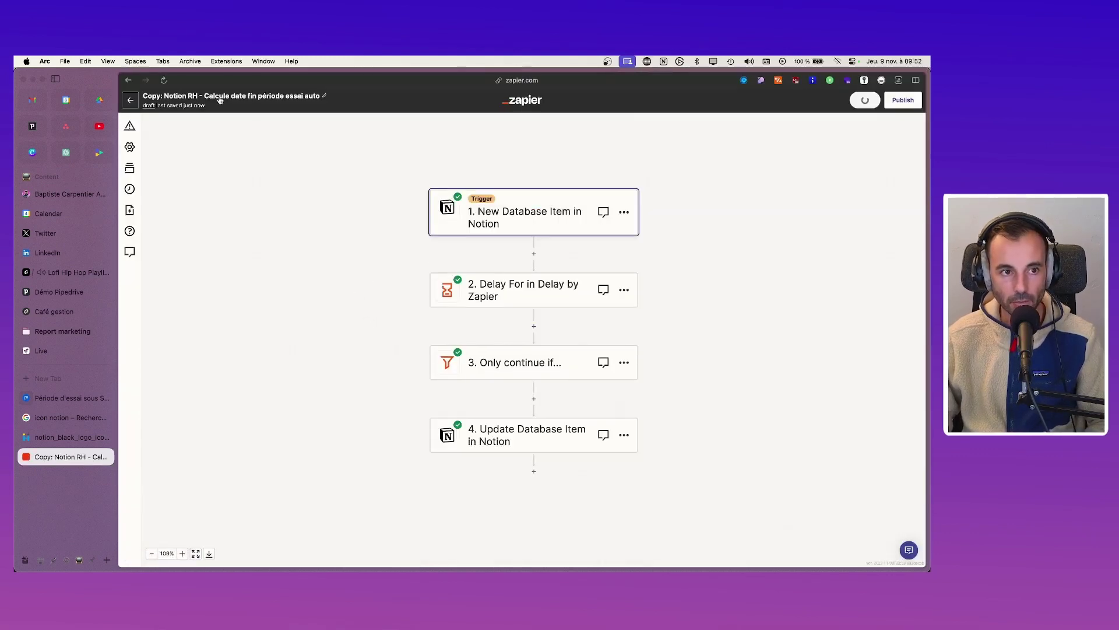
# Step: Rename the copied Zap as "Notion RH - Calcule date fin prévenance période essai"
pyautogui.click(163, 96)
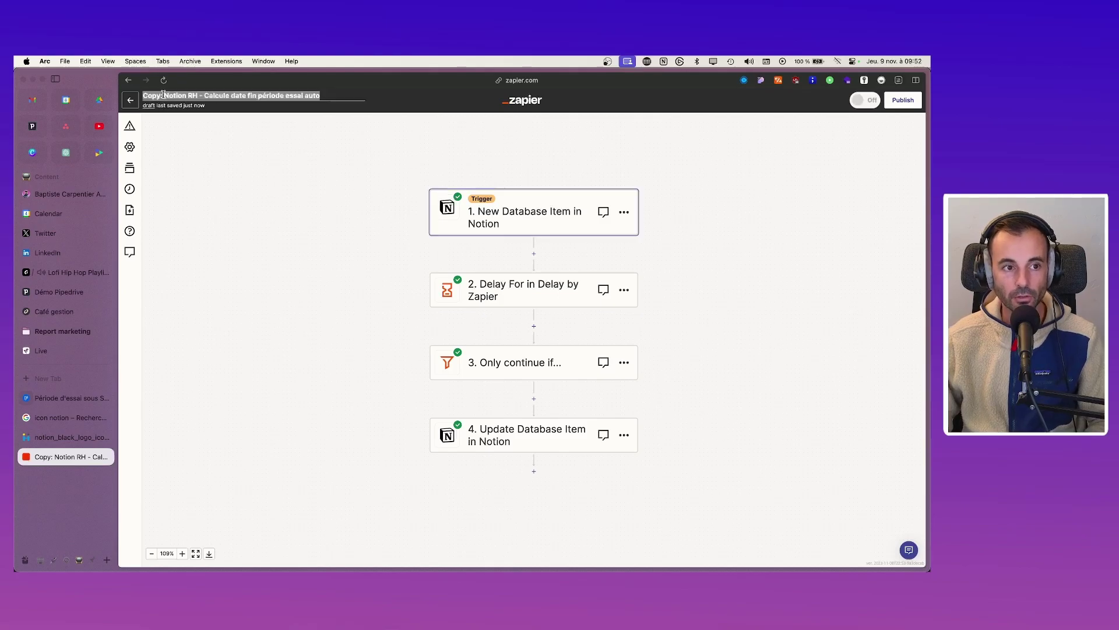
pyautogui.click(165, 95)
pyautogui.moveTo(165, 95); pyautogui.dragTo(136, 98)
pyautogui.press('BackSpace')
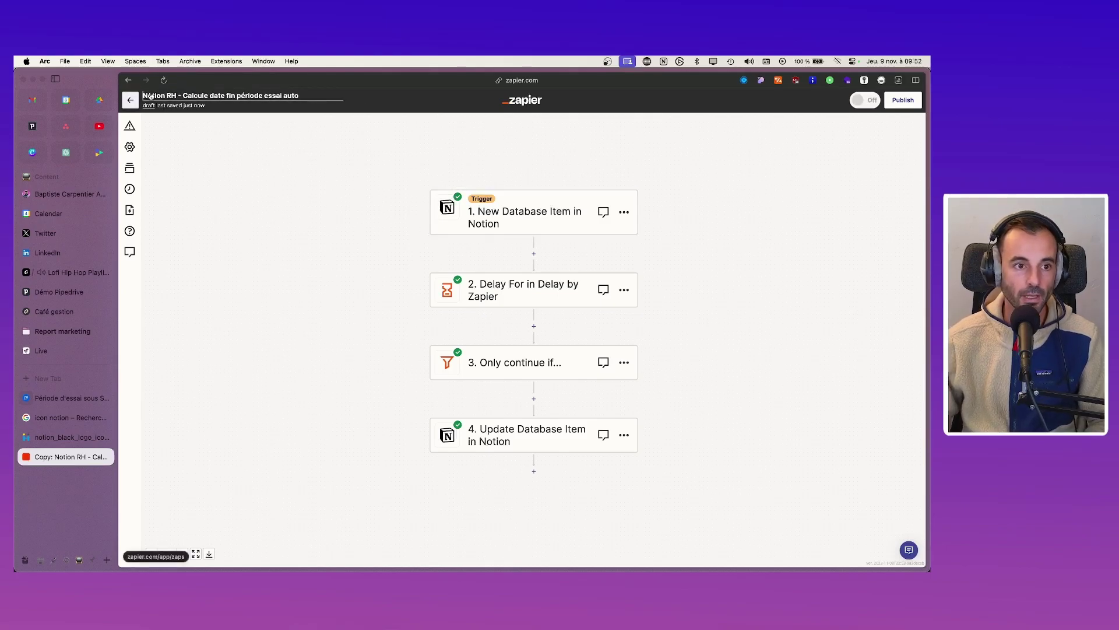
pyautogui.moveTo(320, 95); pyautogui.dragTo(238, 98)
pyautogui.write('prév')
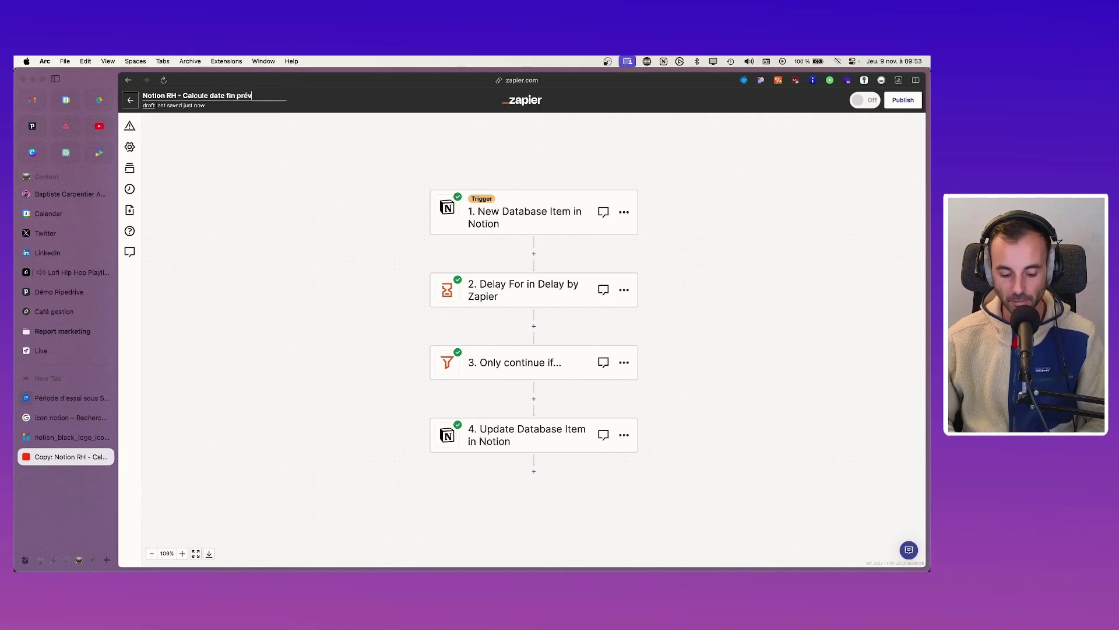
pyautogui.write('enance période essau')
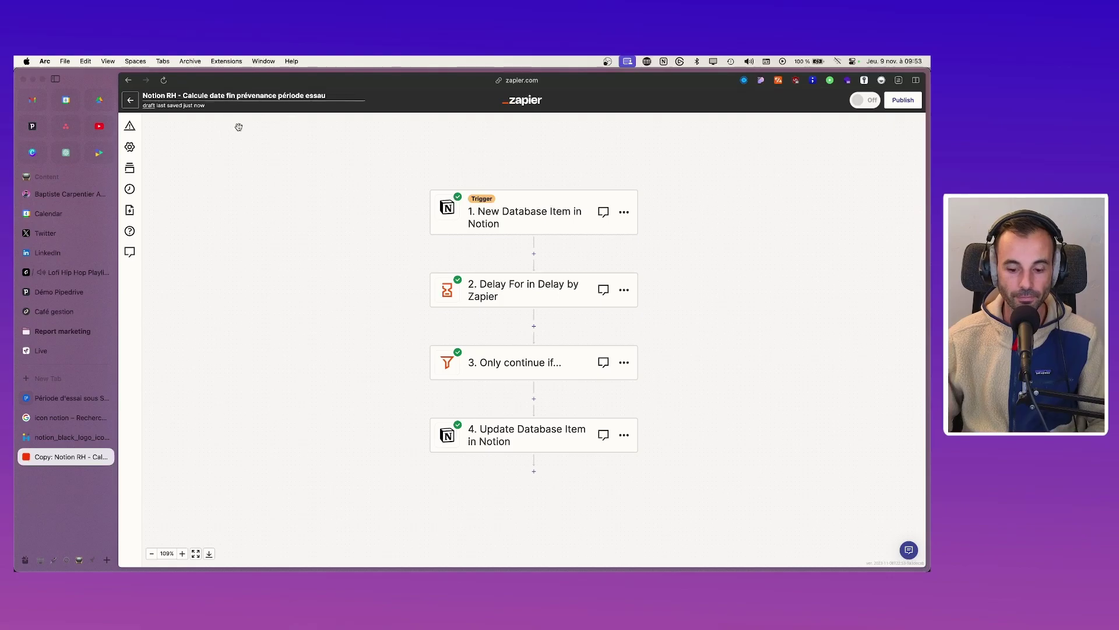
pyautogui.press('BackSpace')
pyautogui.write('i')
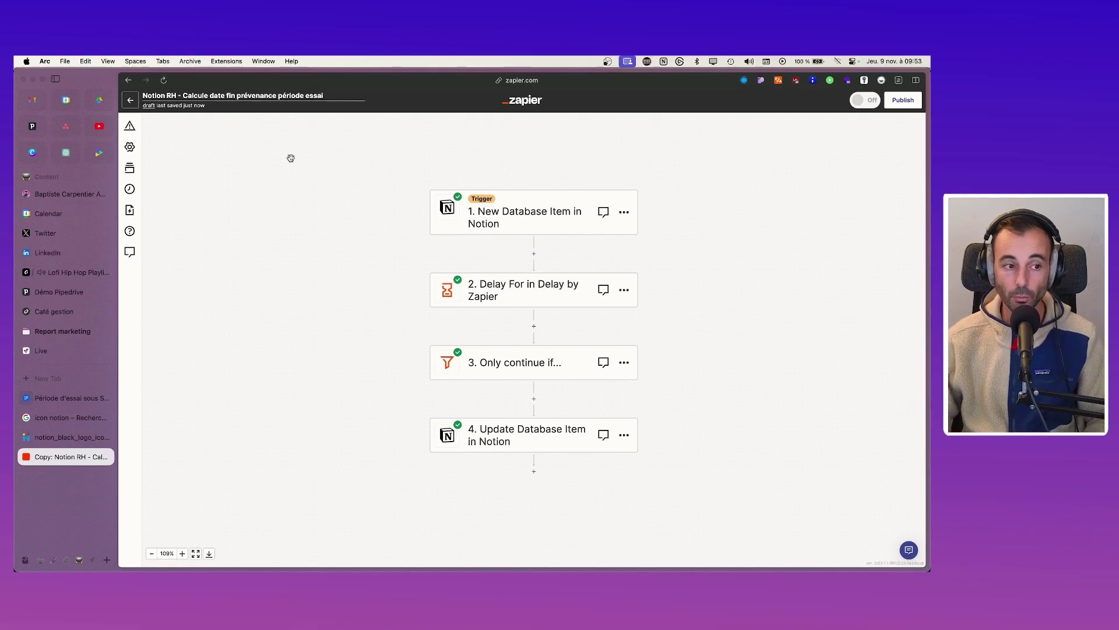
pyautogui.press('Return')
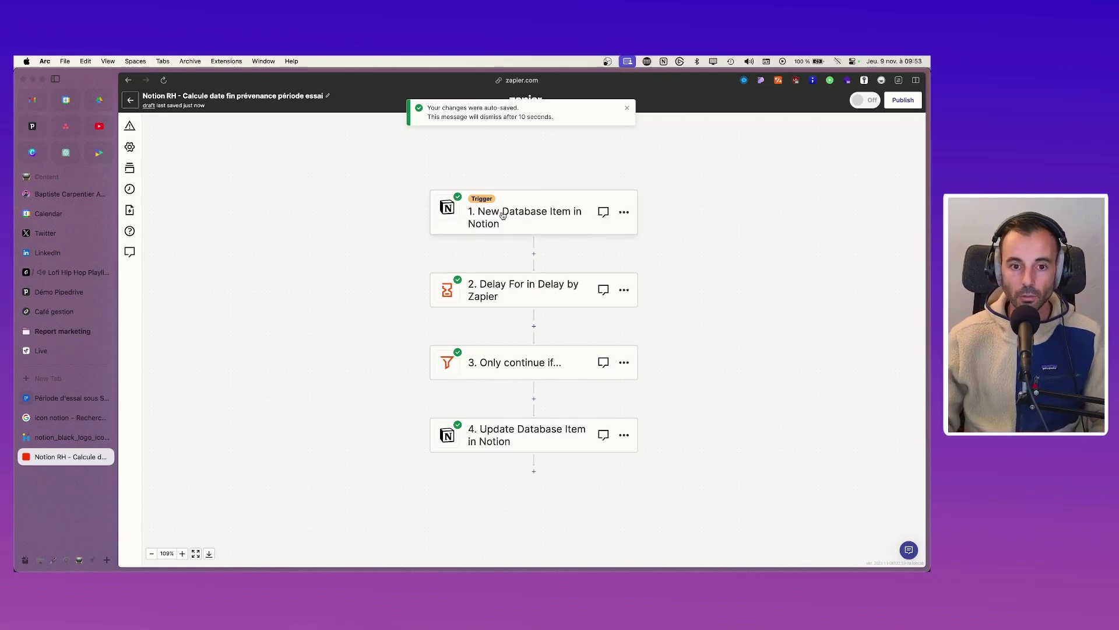
# Step: Set the waiting time of the Delay For step to 5 minutes
pyautogui.click(537, 304)
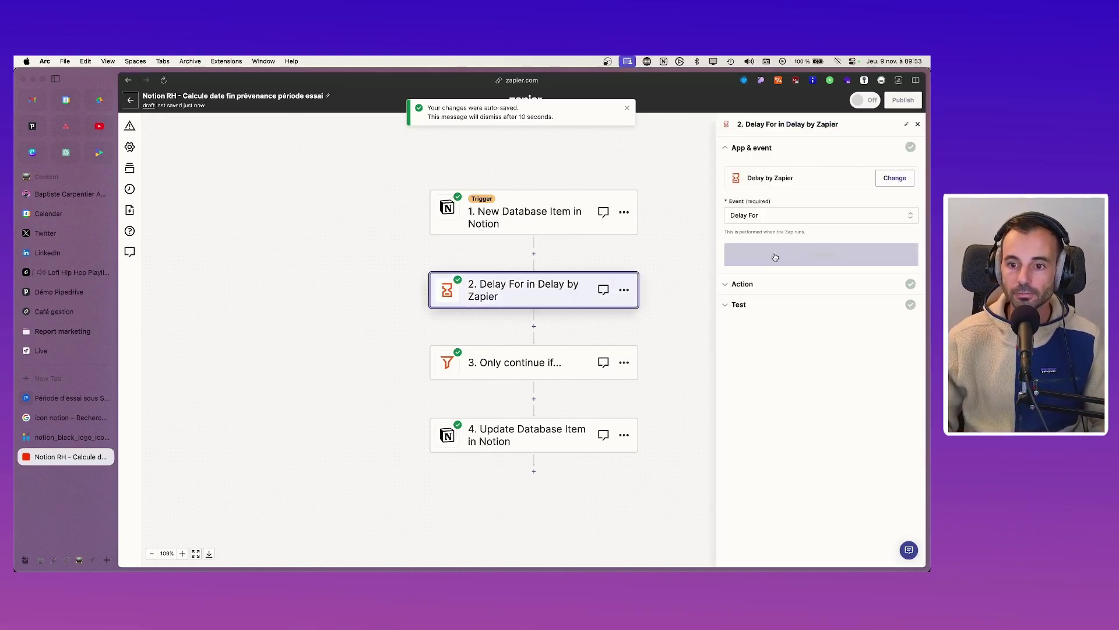
pyautogui.click(821, 254)
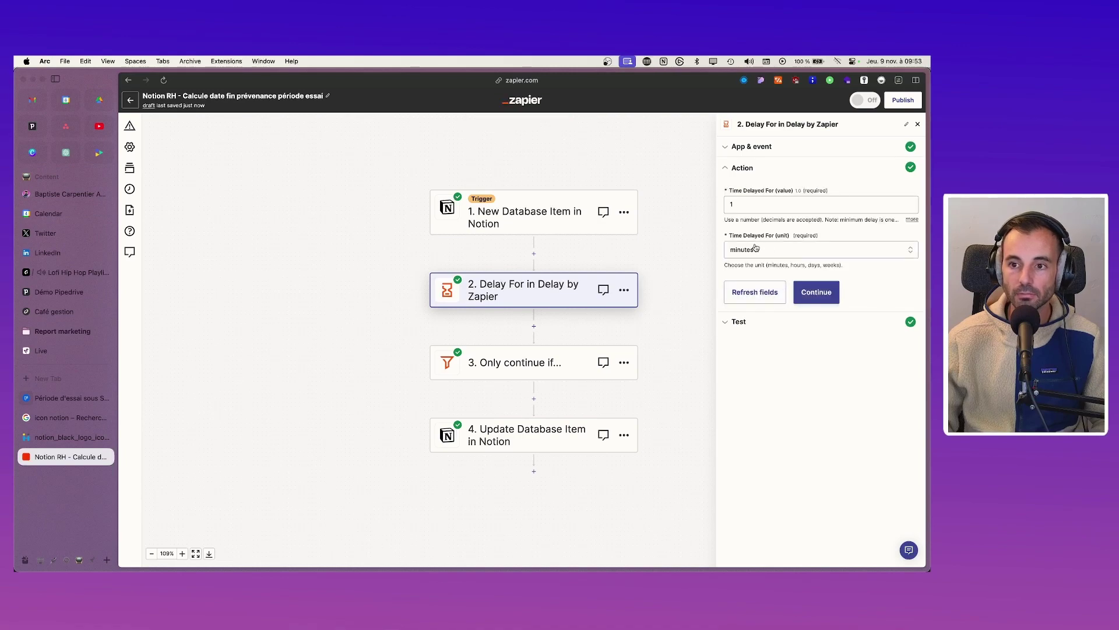
pyautogui.moveTo(727, 203); pyautogui.dragTo(700, 203)
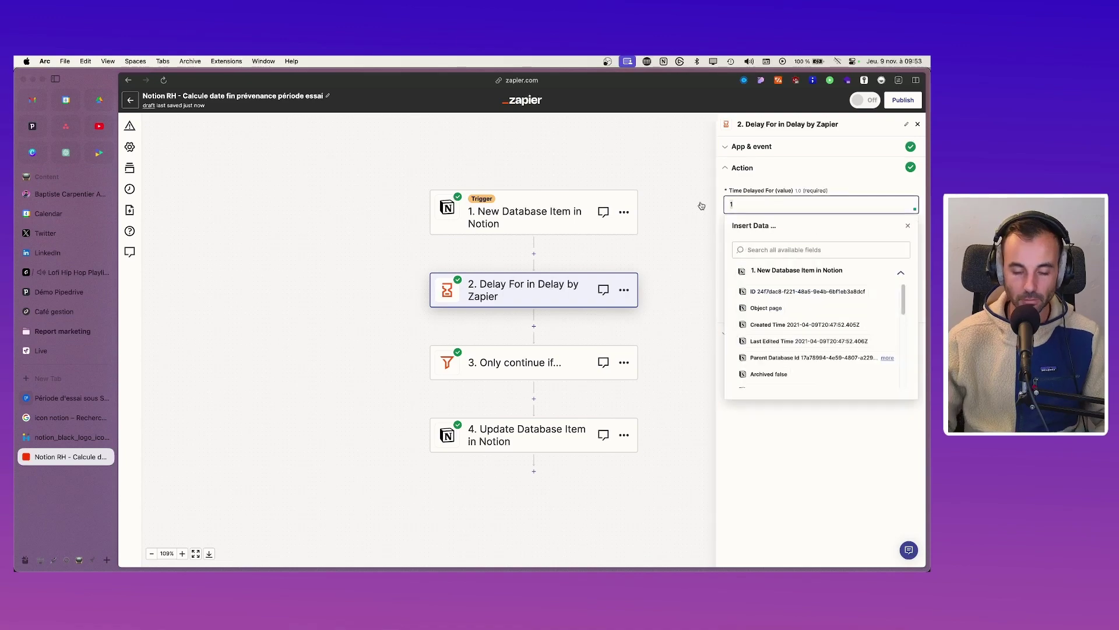
pyautogui.write('5')
pyautogui.click(687, 315)
# Step: Change the filter condition to check that Date de rappel renouvellement essai does not exist, and test it
pyautogui.click(535, 362)
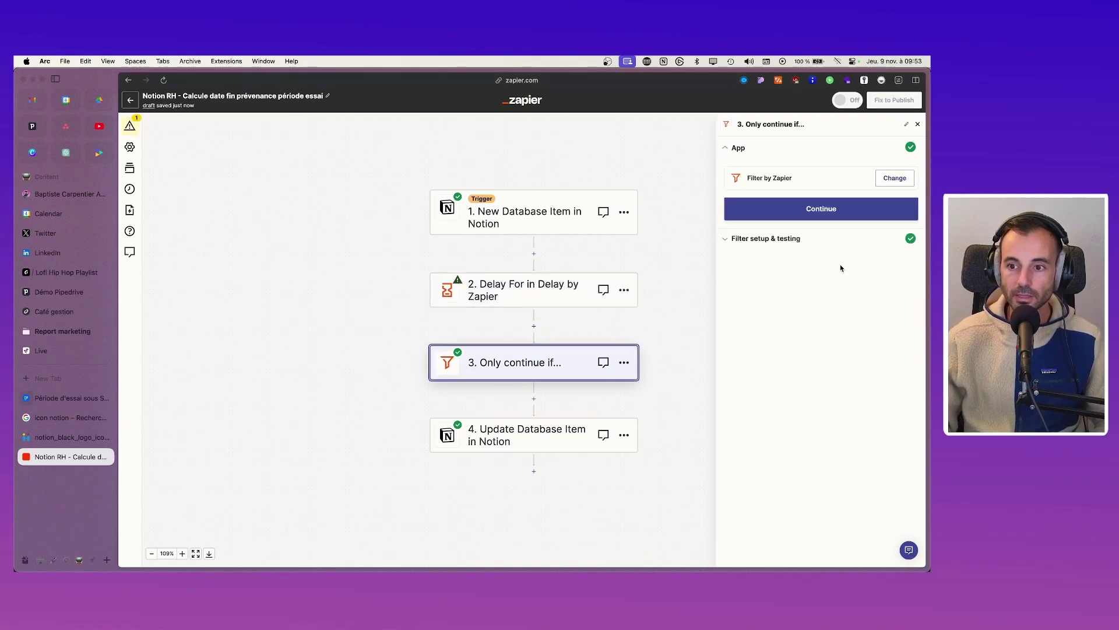
pyautogui.click(807, 210)
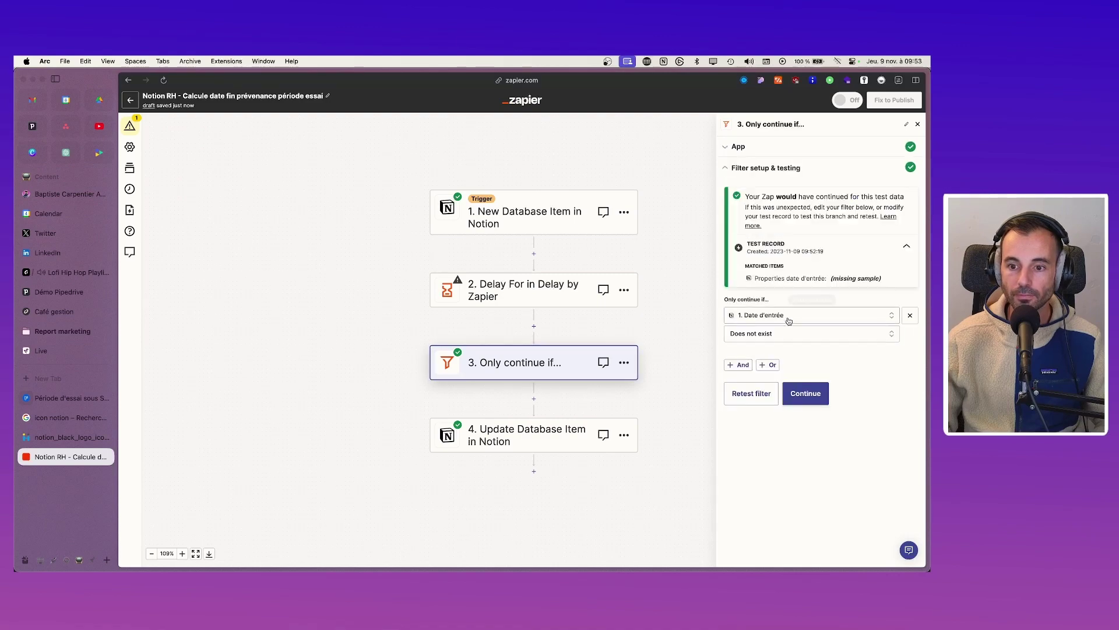
pyautogui.click(789, 320)
pyautogui.click(858, 384)
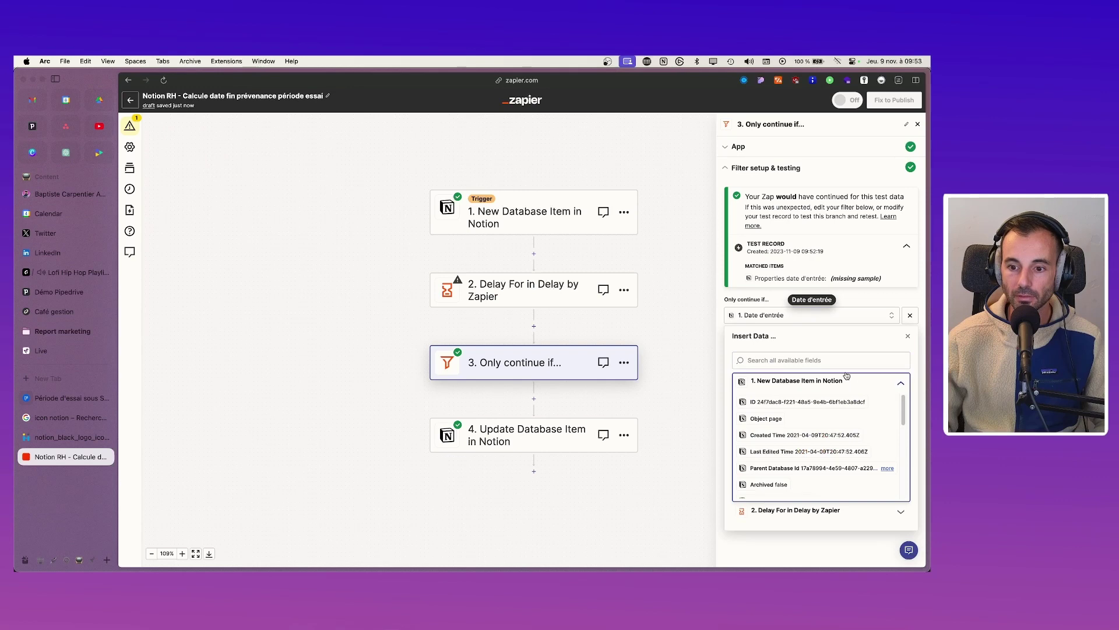
pyautogui.click(845, 360)
pyautogui.write('fin')
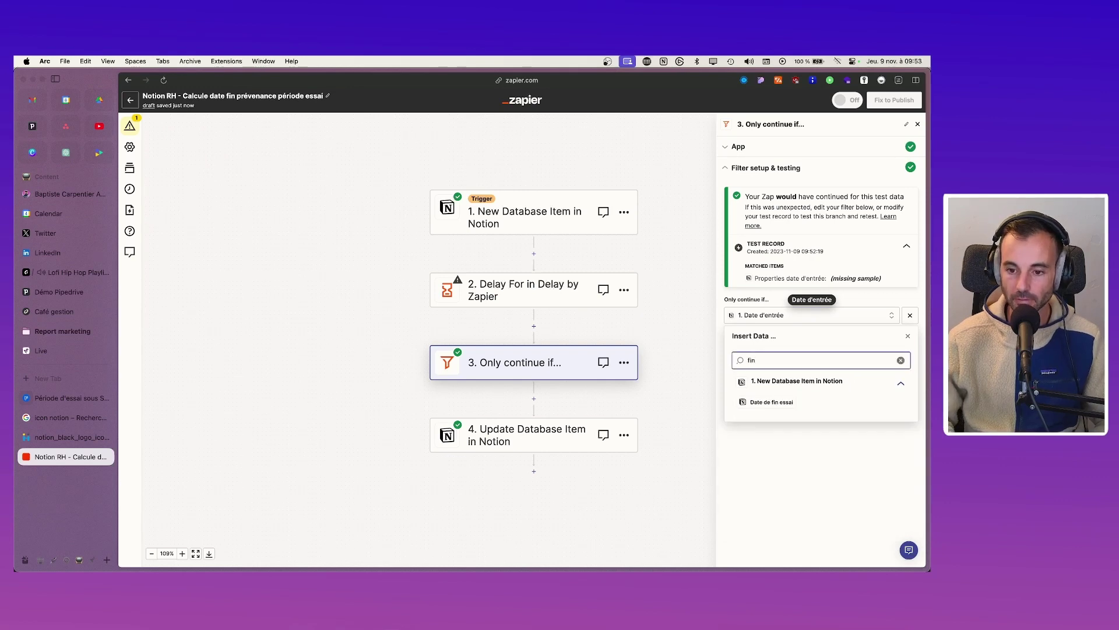
pyautogui.press('BackSpace')
pyautogui.press('BackSpace')
pyautogui.press('BackSpace')
pyautogui.write('ra')
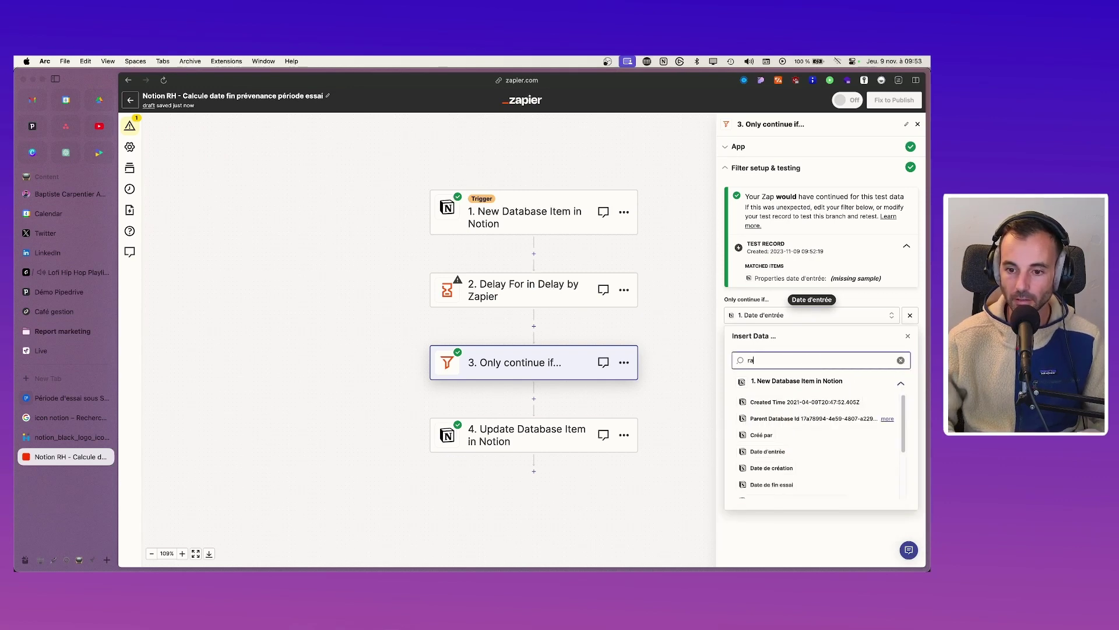
pyautogui.write('pp')
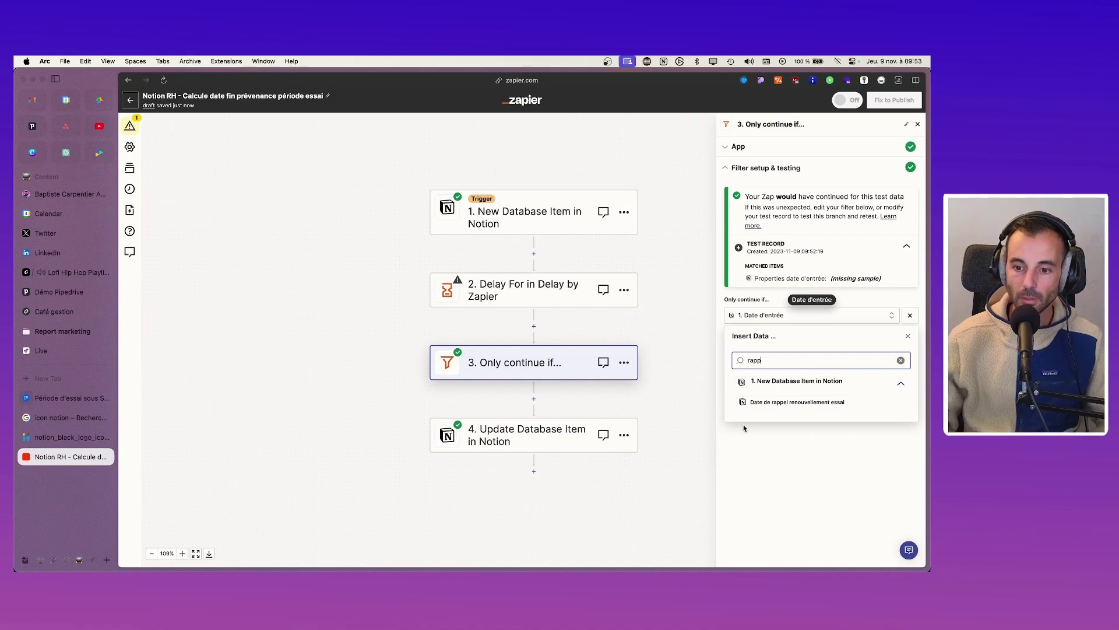
pyautogui.click(798, 402)
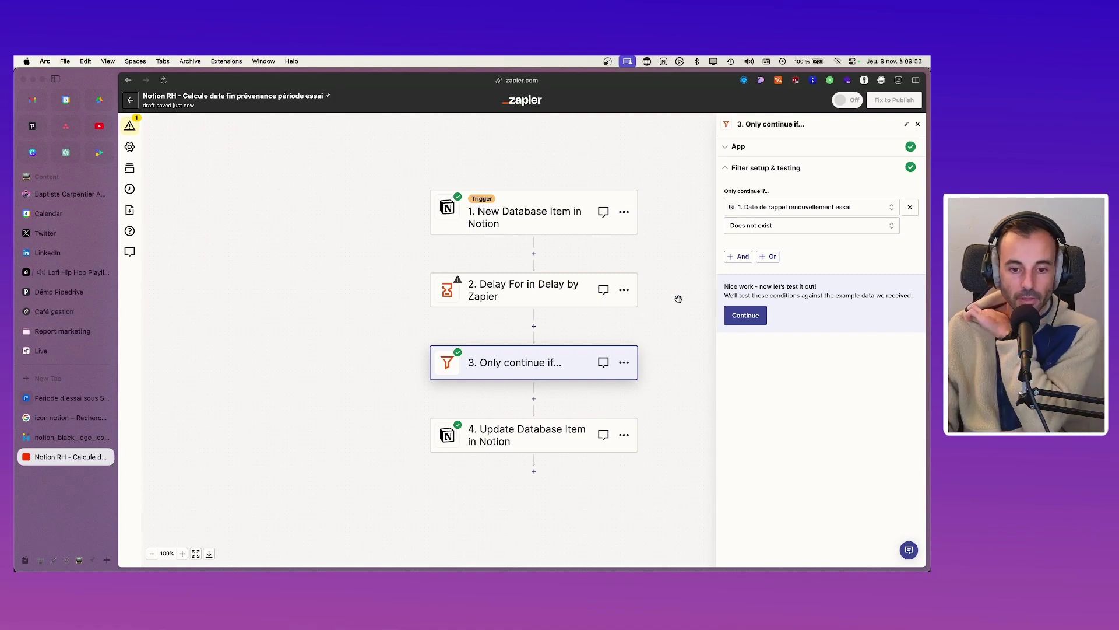
pyautogui.click(741, 319)
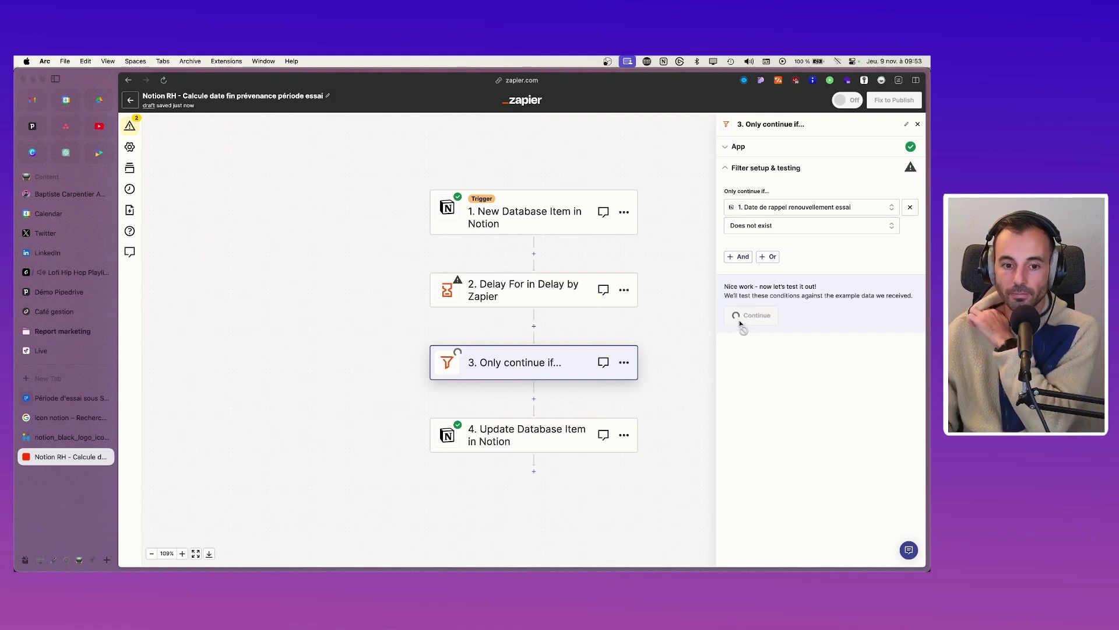
# Step: Test the edited Delay For step and return to the filter's setup
pyautogui.click(802, 382)
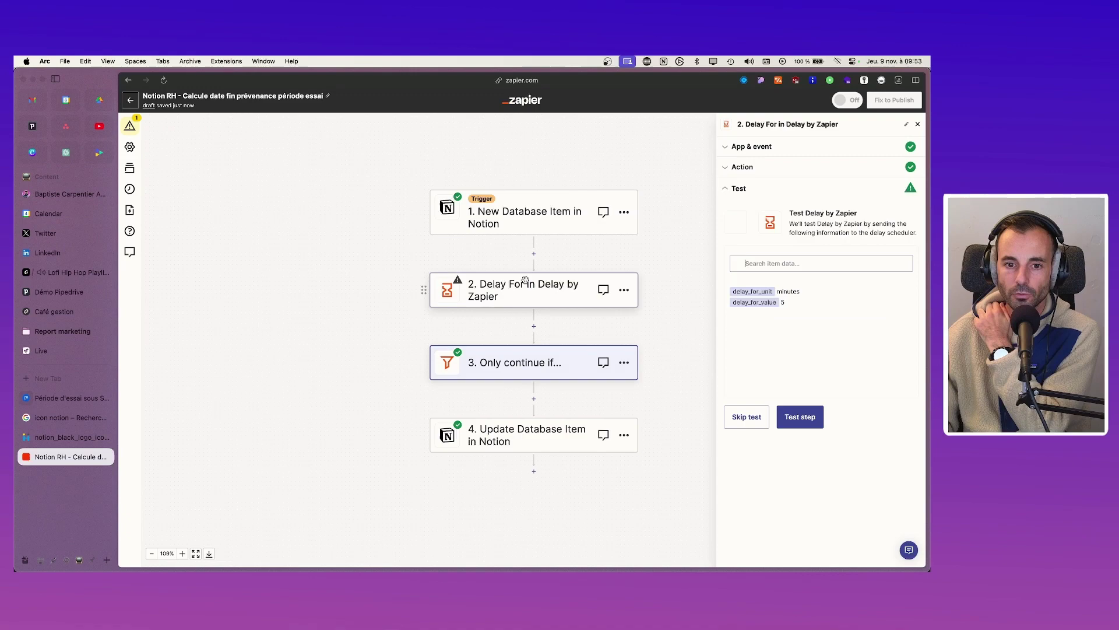
pyautogui.click(798, 415)
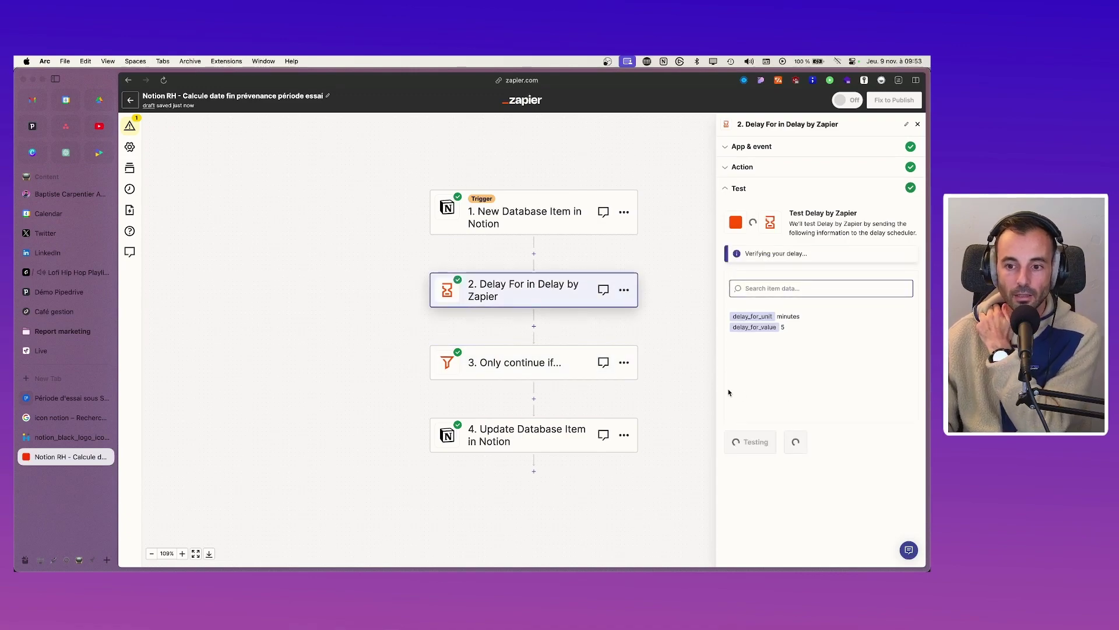
pyautogui.click(555, 364)
pyautogui.click(806, 218)
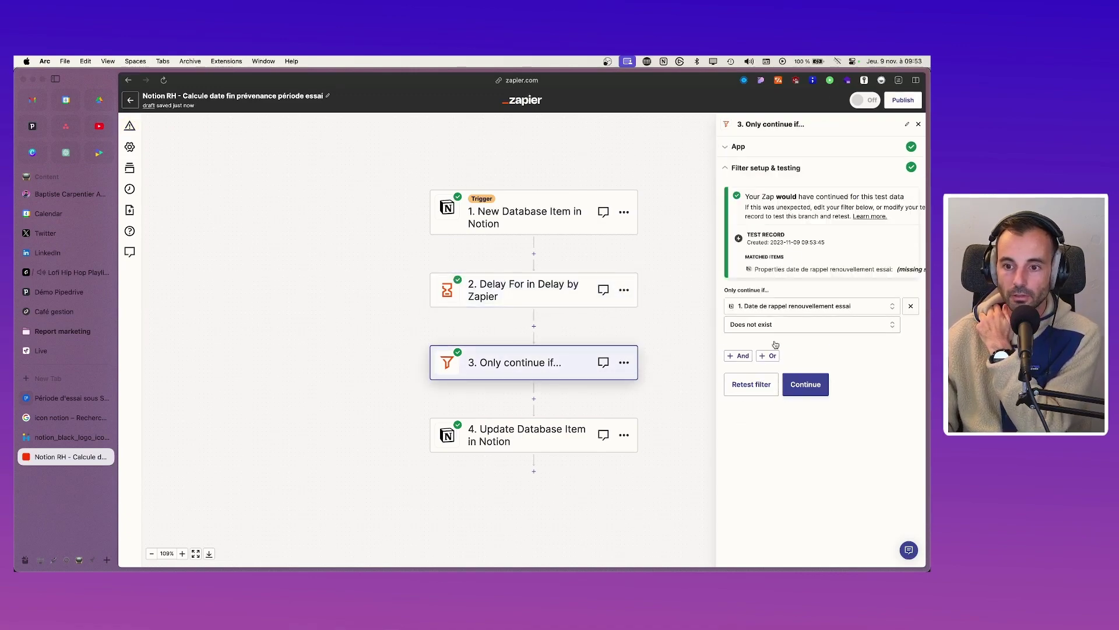
# Step: Open the action settings of Update Database Item in Notion and clear the Start Date and Time under Date de fin essai
pyautogui.click(804, 384)
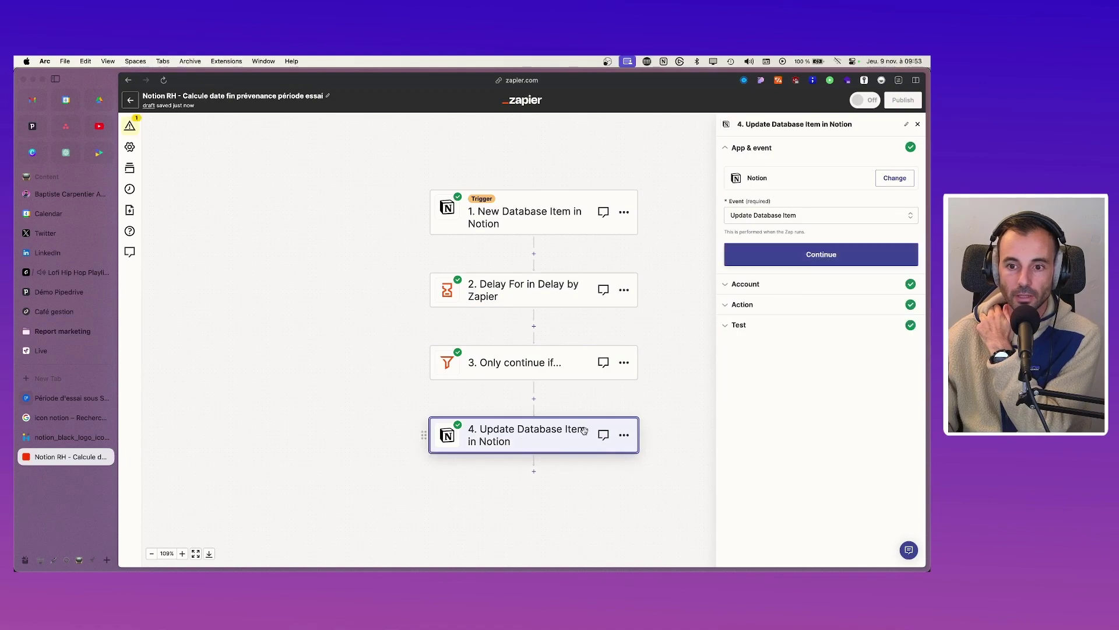
pyautogui.click(806, 254)
pyautogui.click(762, 278)
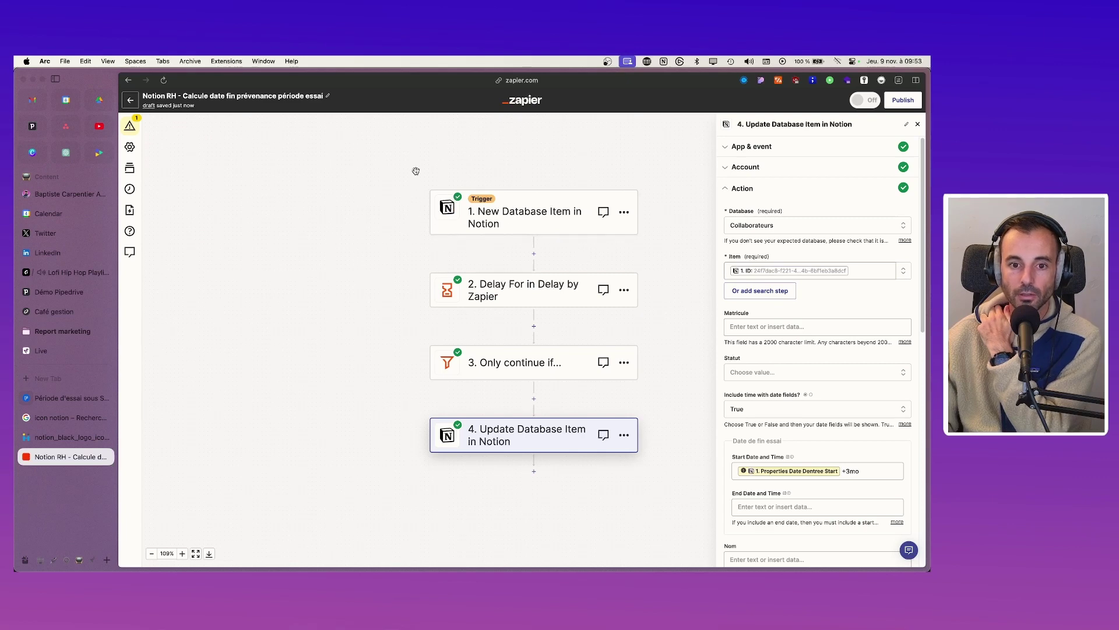
pyautogui.scroll(-2, 814, 218)
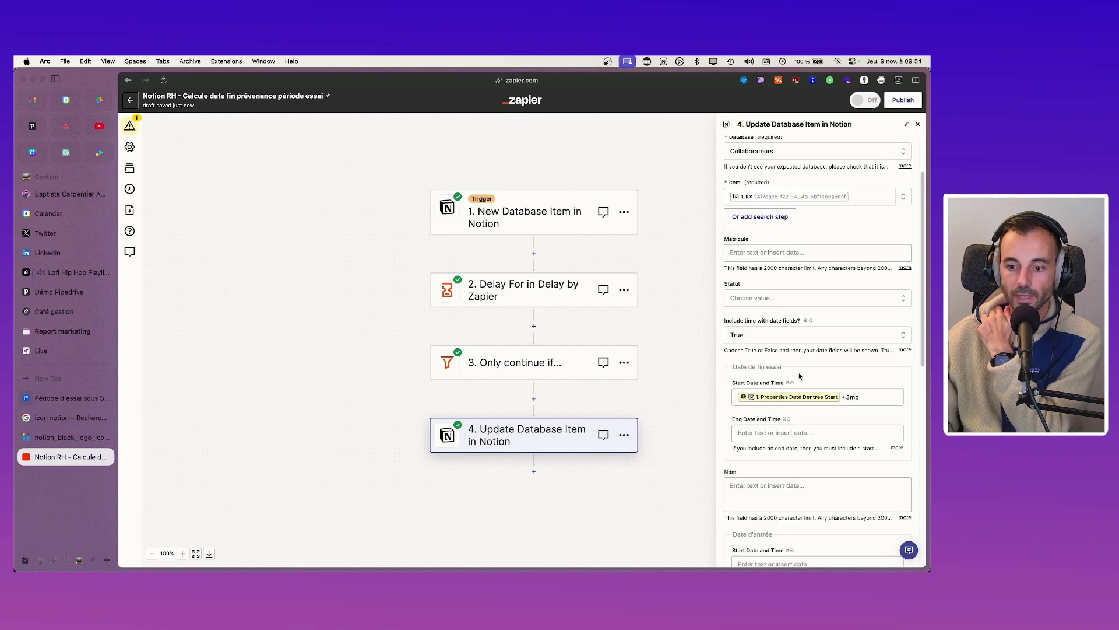
pyautogui.click(867, 397)
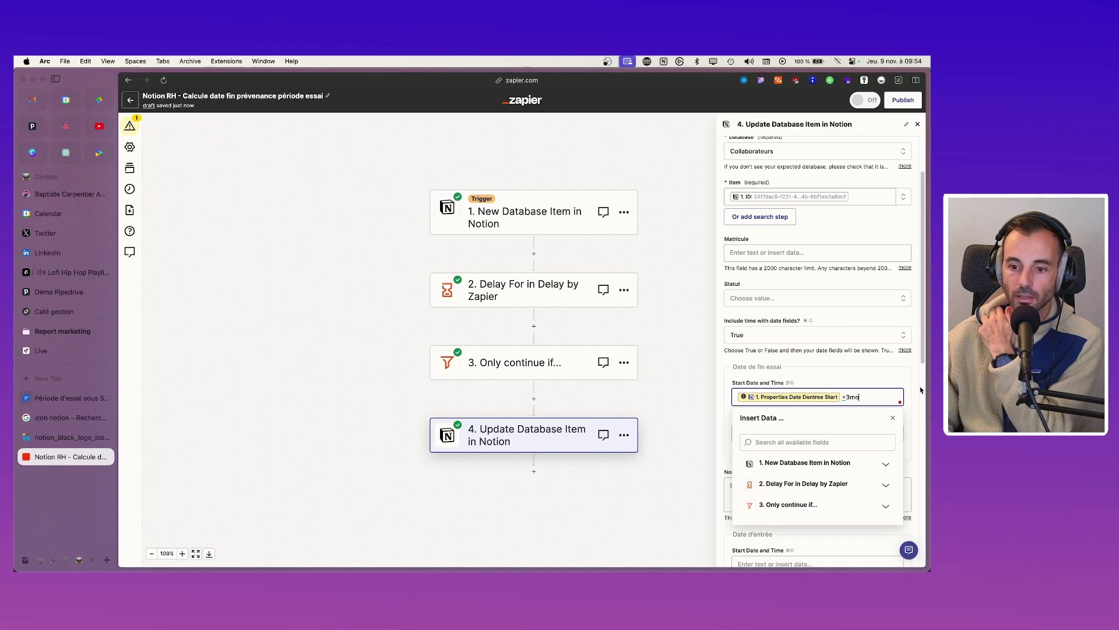
pyautogui.press('BackSpace')
pyautogui.press('BackSpace')
pyautogui.press('BackSpace')
pyautogui.press('BackSpace')
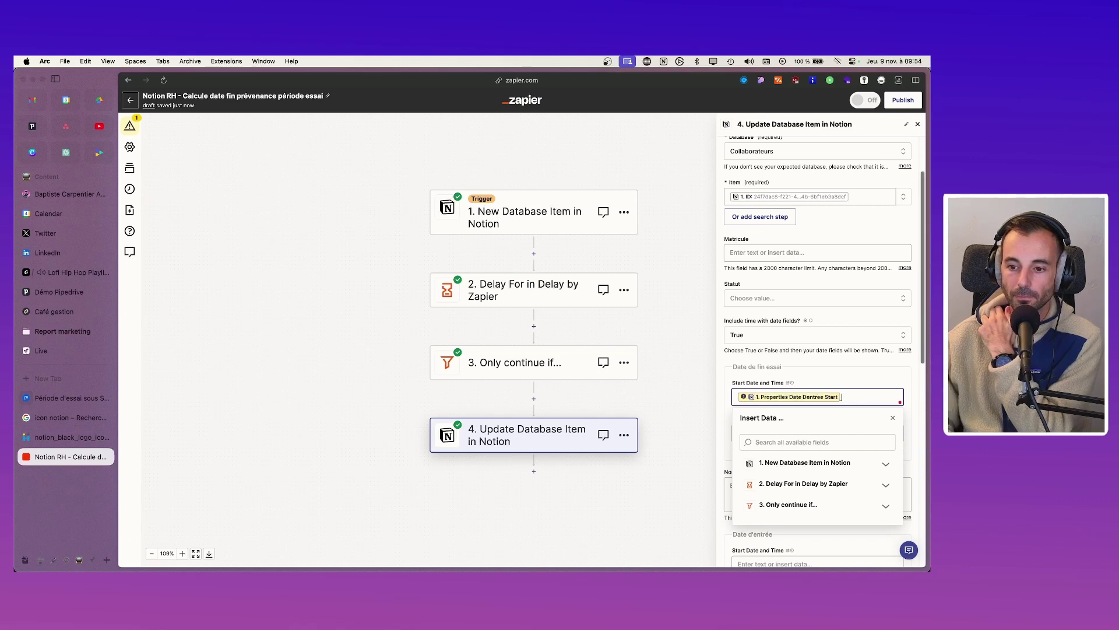
pyautogui.press('BackSpace')
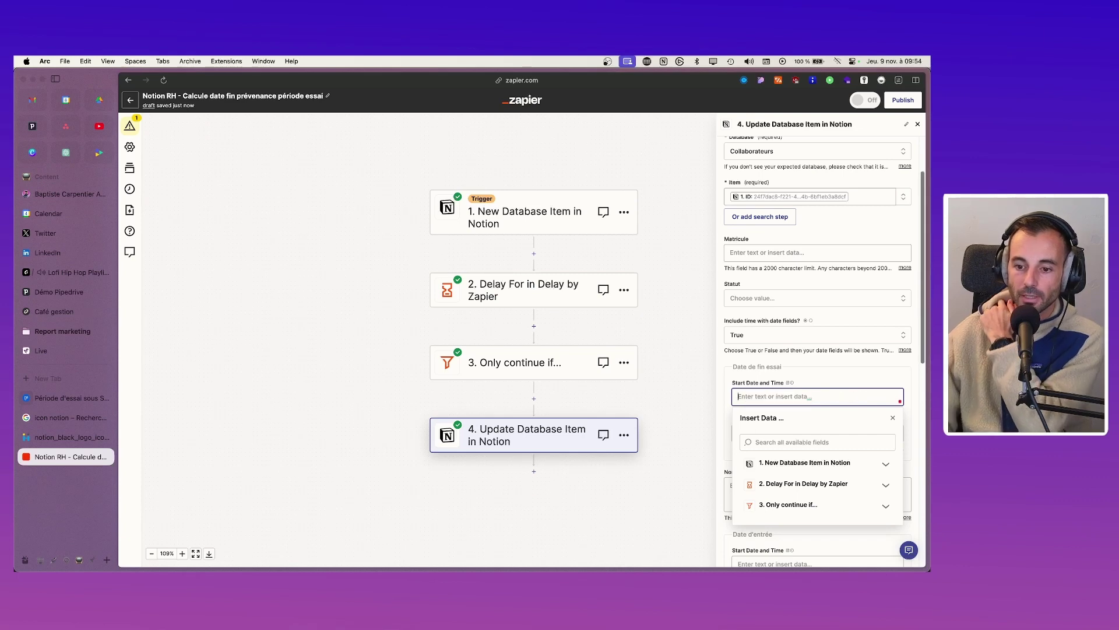
# Step: Search the trigger's available data for "date" fields for the Date de fin essai start value
pyautogui.click(881, 465)
pyautogui.write('dat')
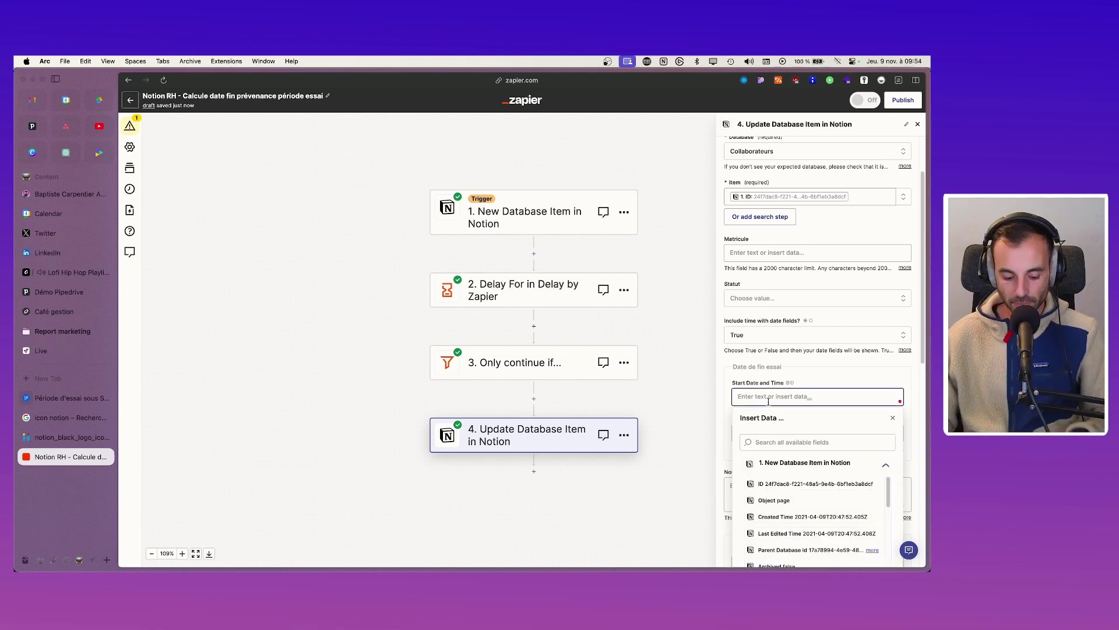
pyautogui.write('e')
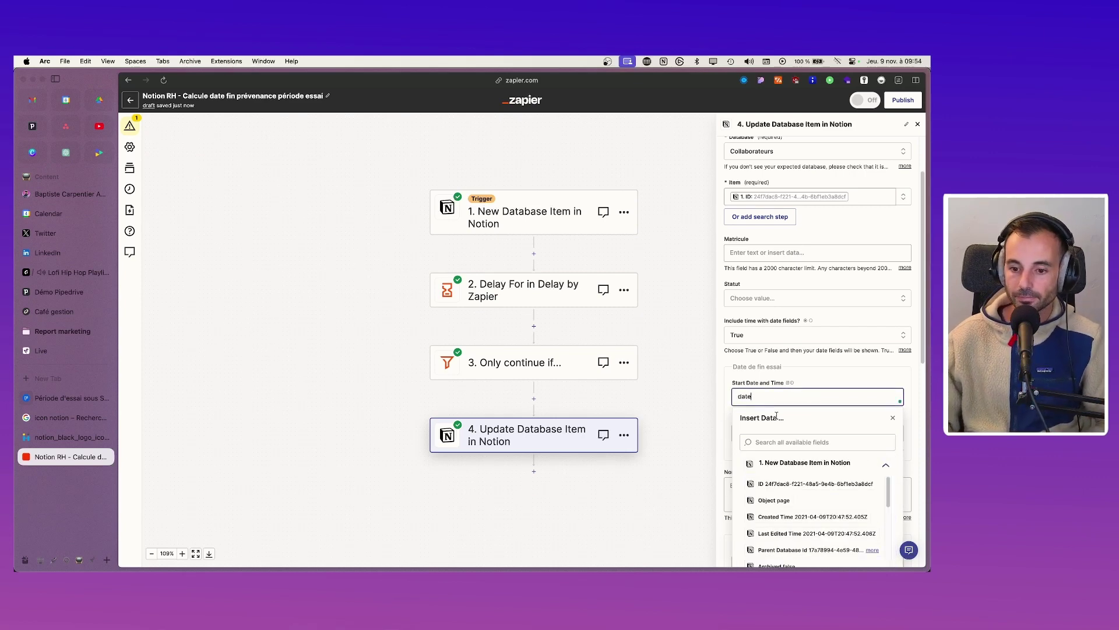
pyautogui.click(781, 442)
pyautogui.write('date')
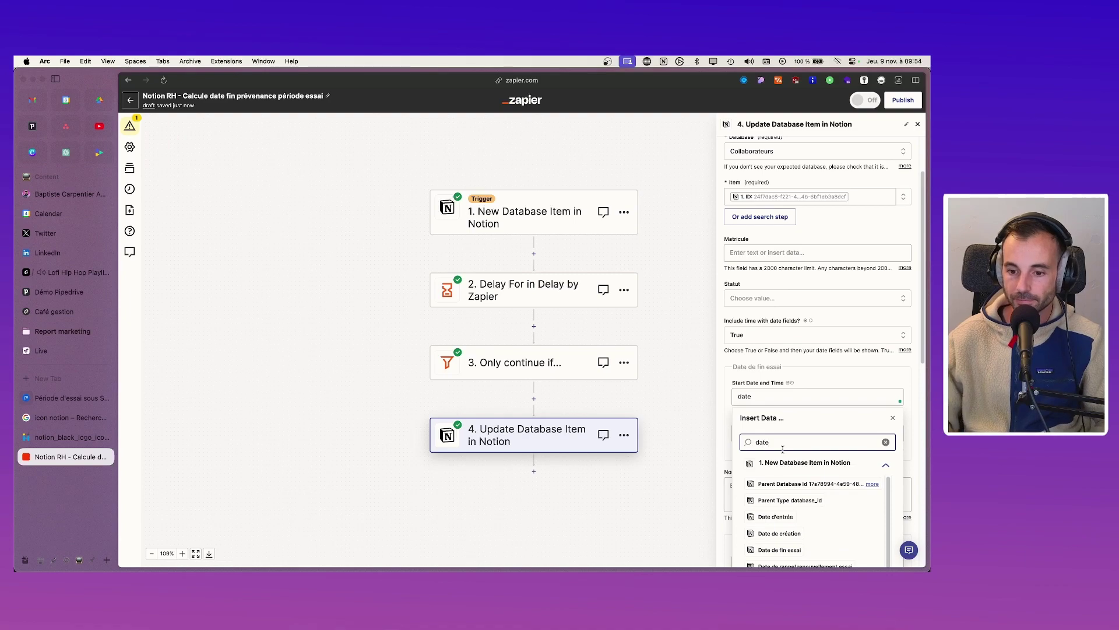
pyautogui.scroll(-2, 787, 469)
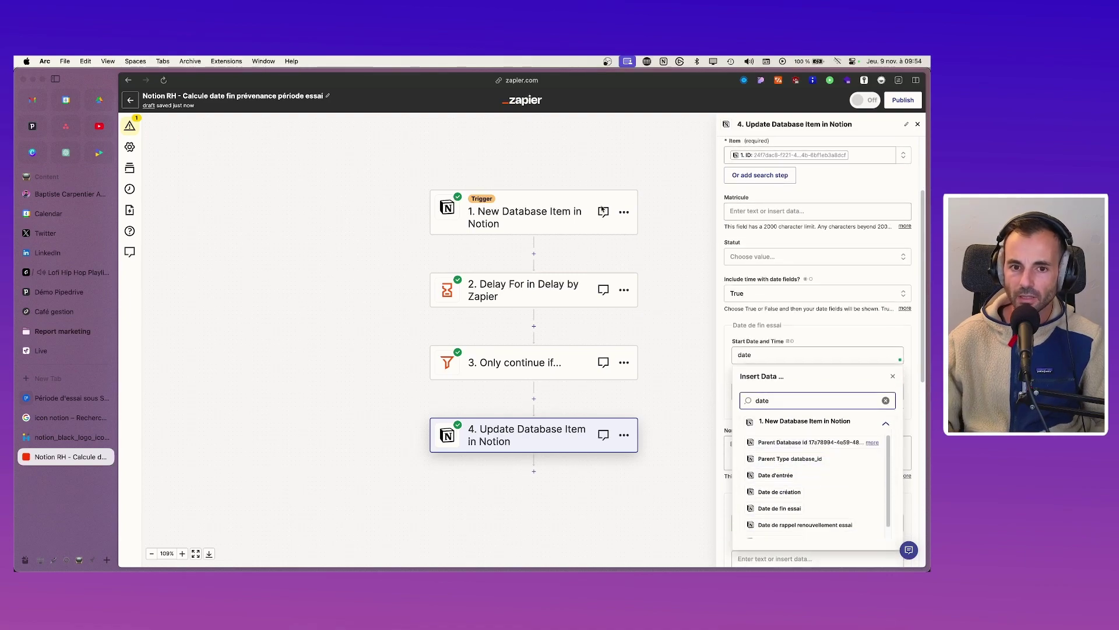
# Step: Load new test records in the New Database Item trigger and select Database Item D
pyautogui.click(537, 206)
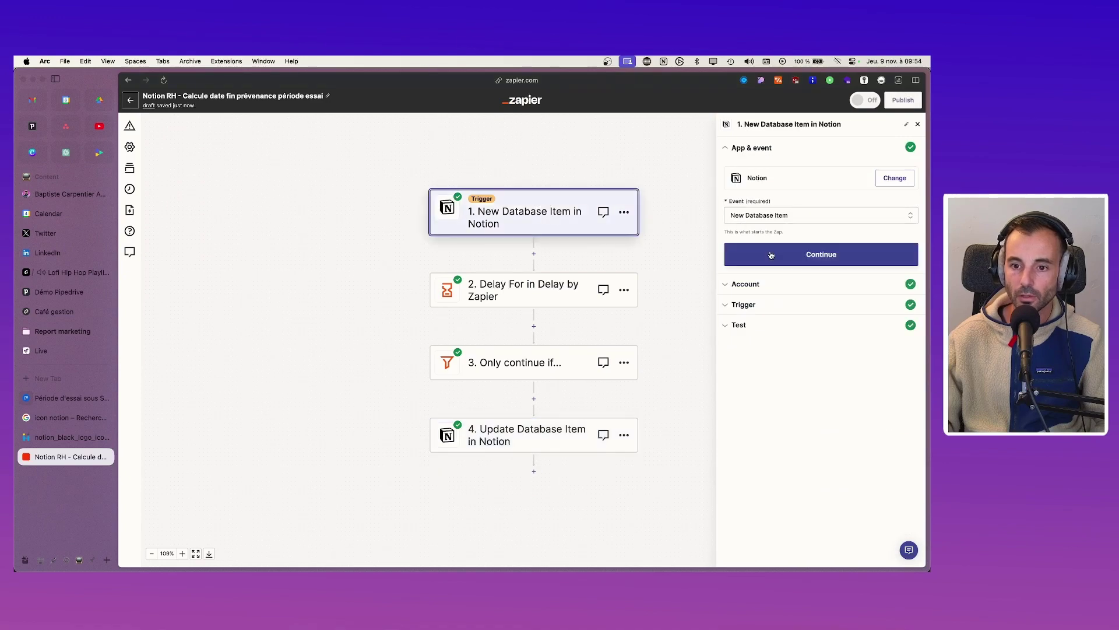
pyautogui.click(770, 309)
pyautogui.click(814, 269)
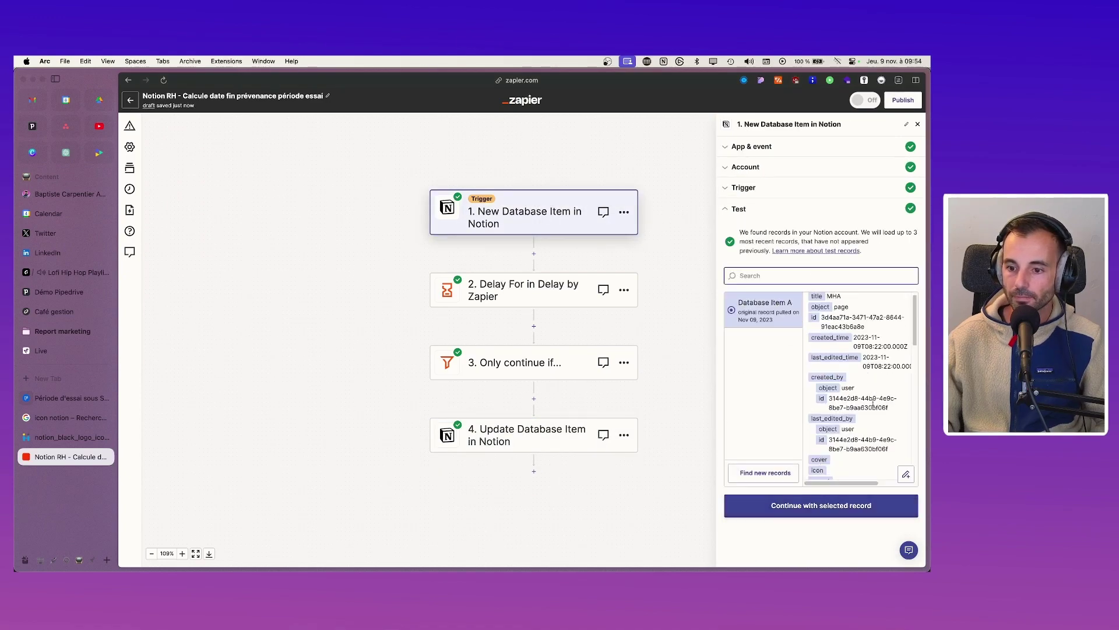
pyautogui.click(780, 471)
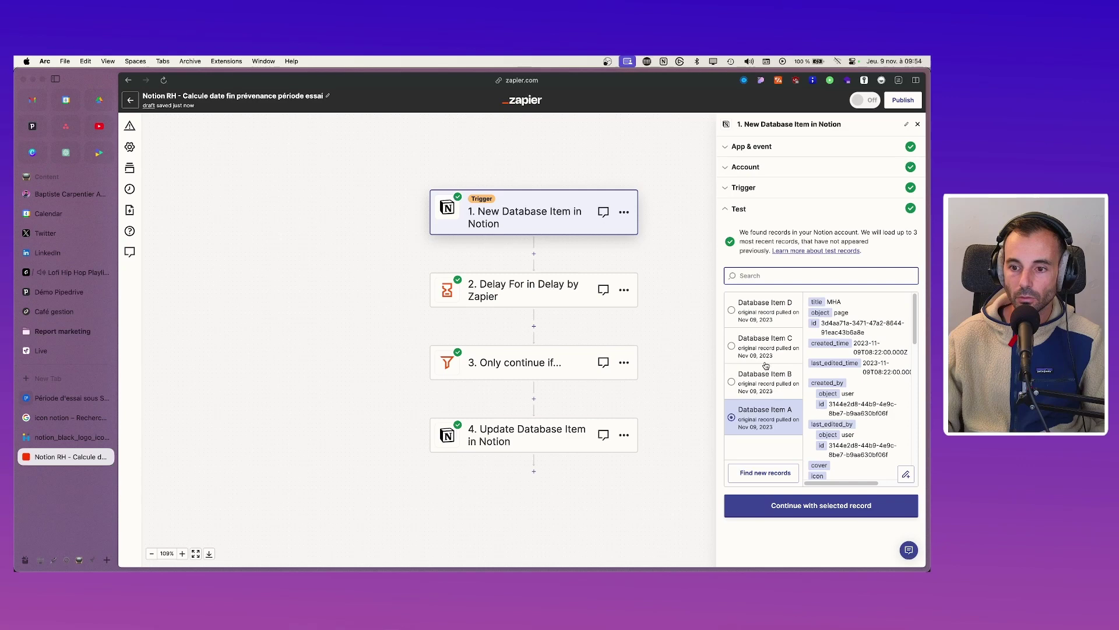
pyautogui.click(732, 346)
pyautogui.click(732, 310)
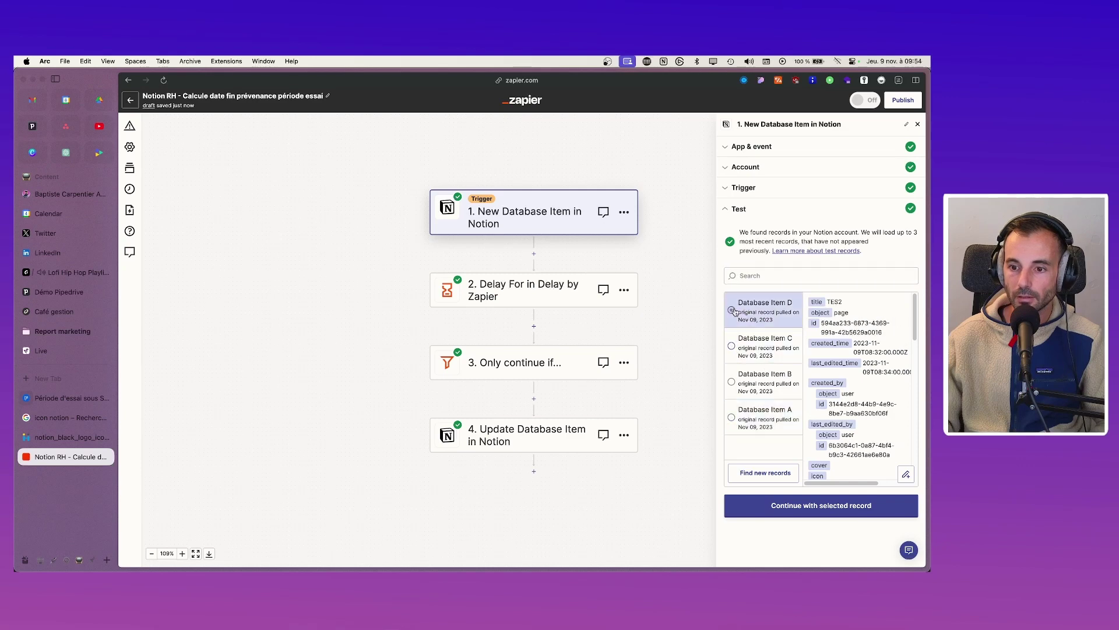
# Step: Check Database Item D's date properties against Notion's Collaborateurs table, and continue with that record to the delay's action settings
pyautogui.scroll(-5, 883, 383)
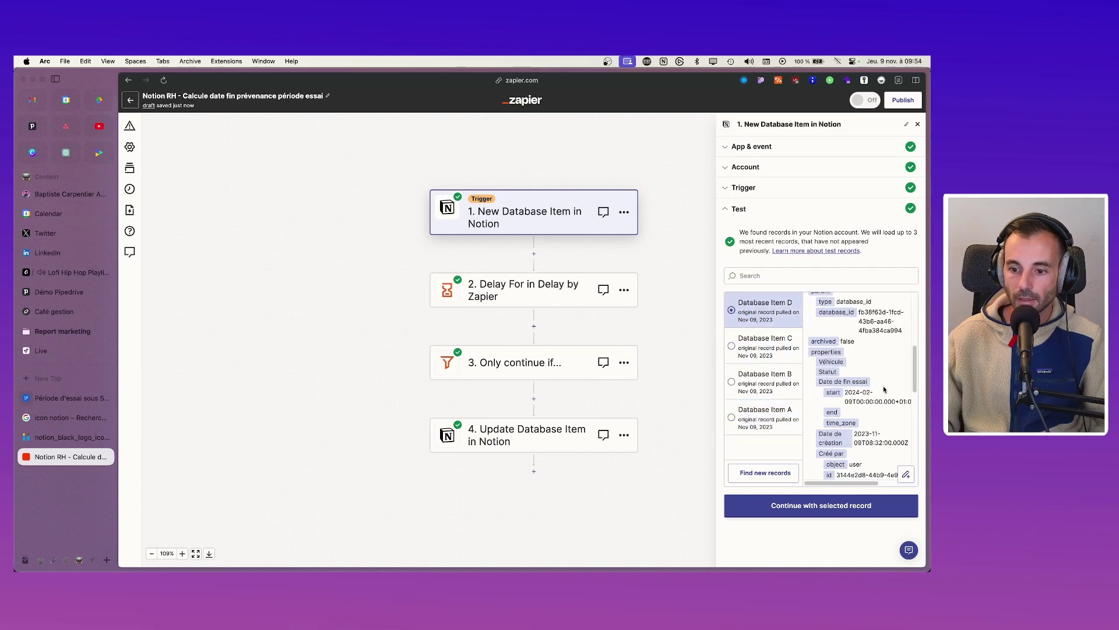
pyautogui.scroll(-3, 863, 392)
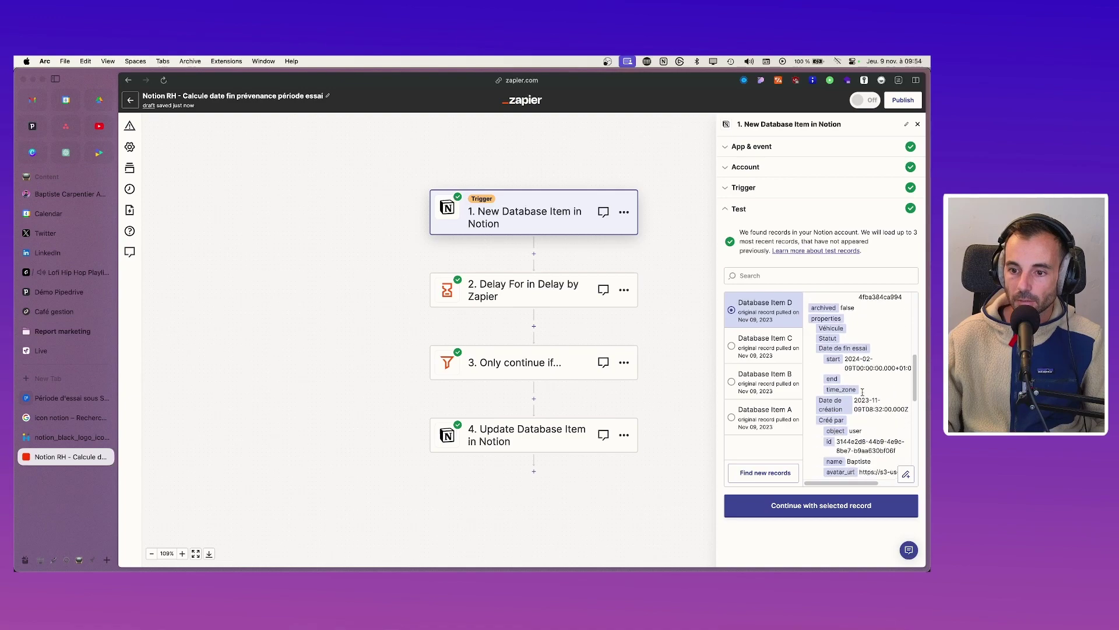
pyautogui.scroll(-10, 863, 392)
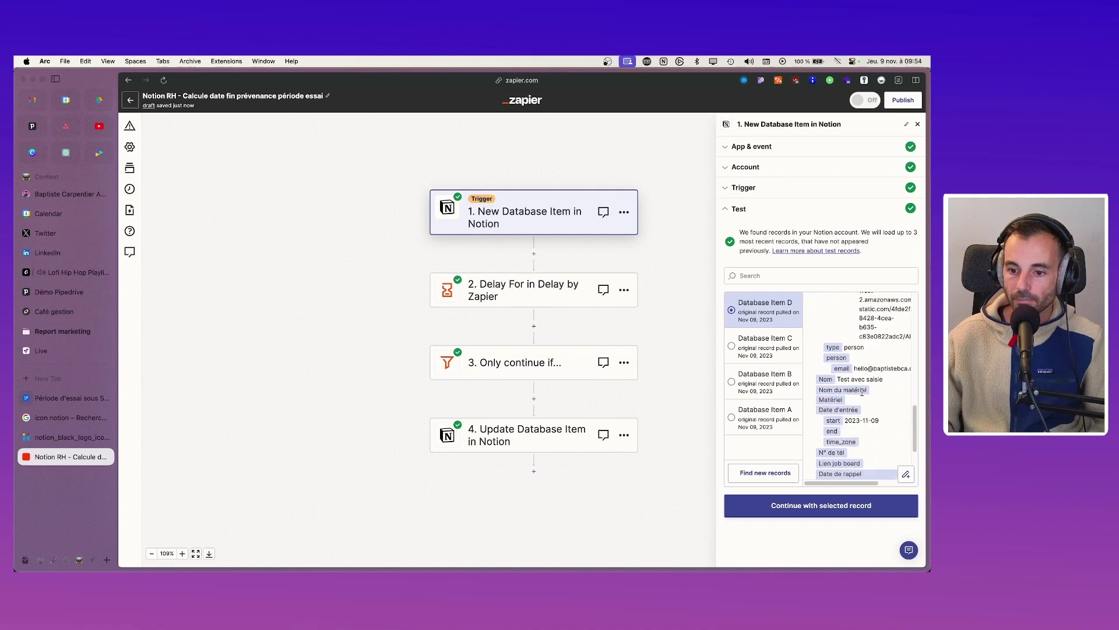
pyautogui.press('super+Tab')
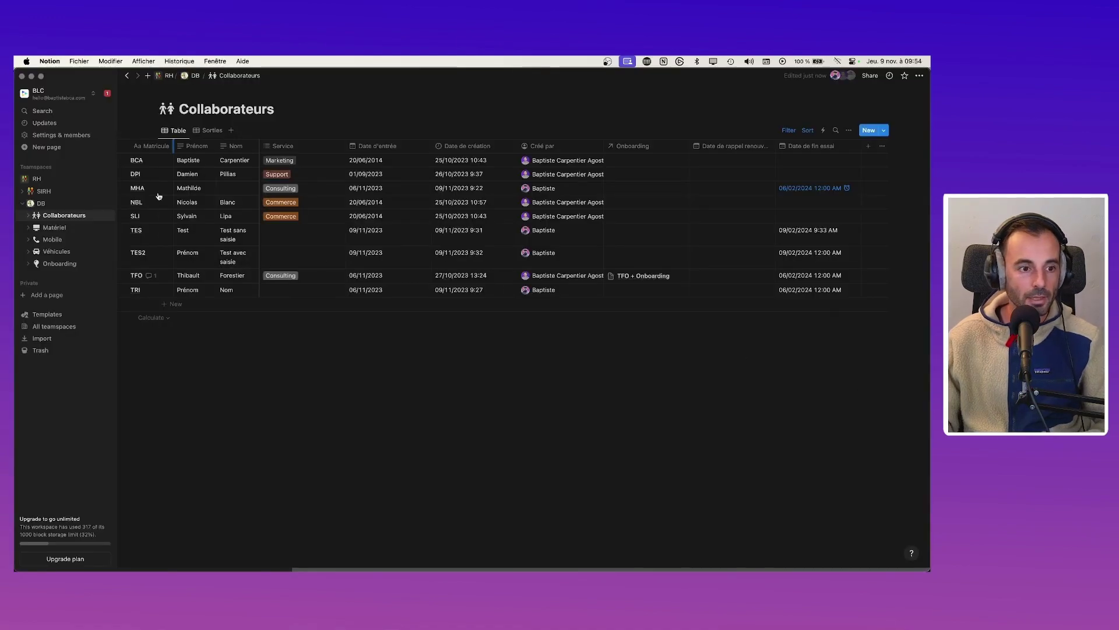
pyautogui.press('super+Tab')
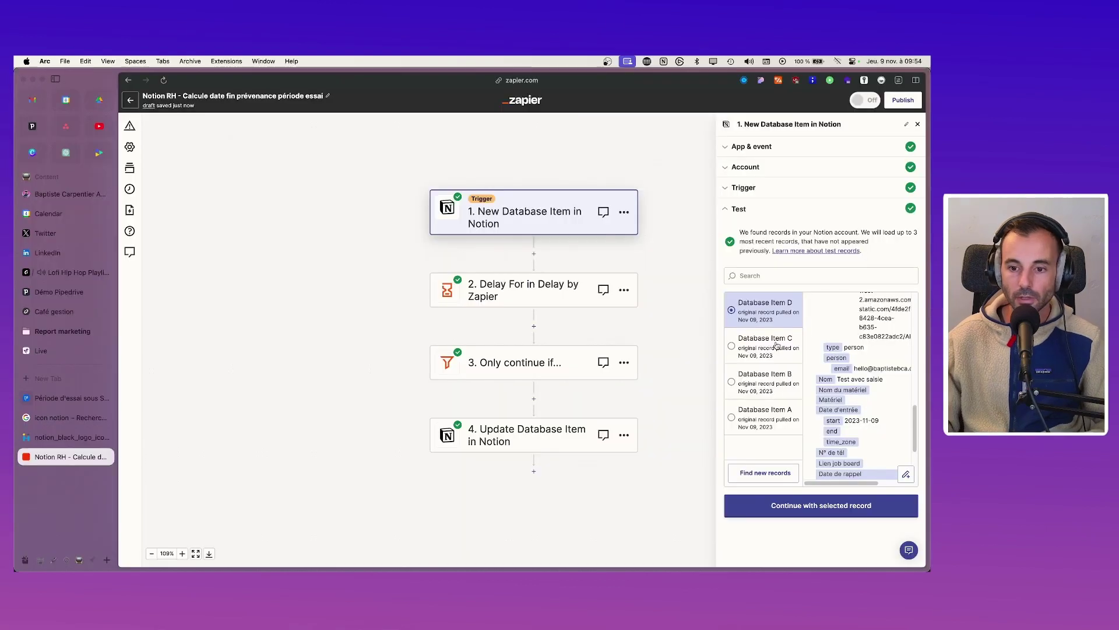
pyautogui.click(804, 500)
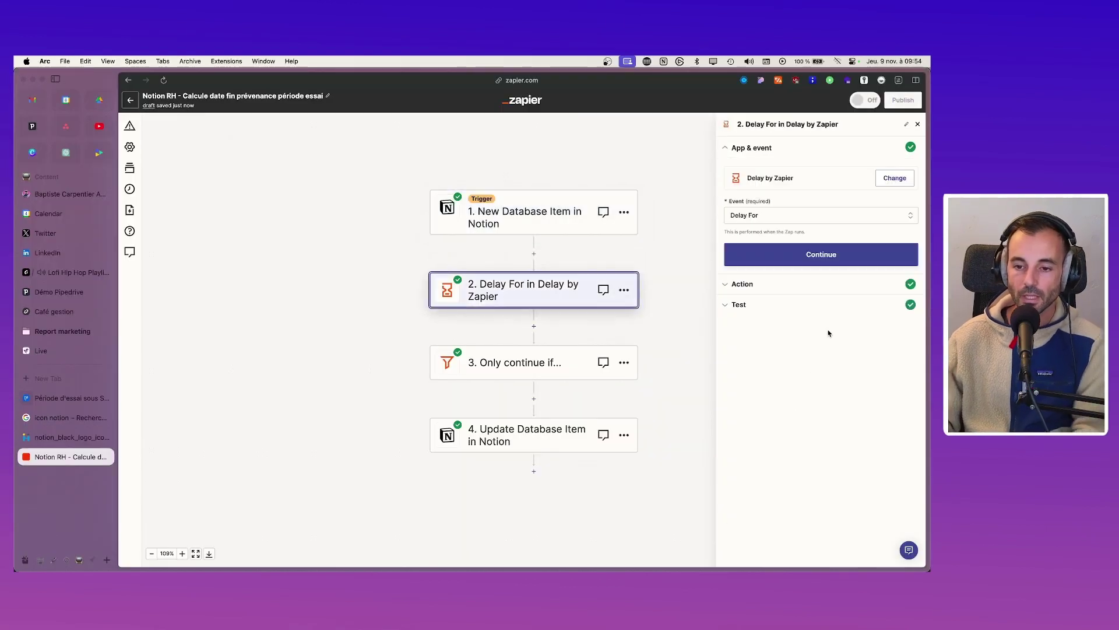
pyautogui.click(788, 257)
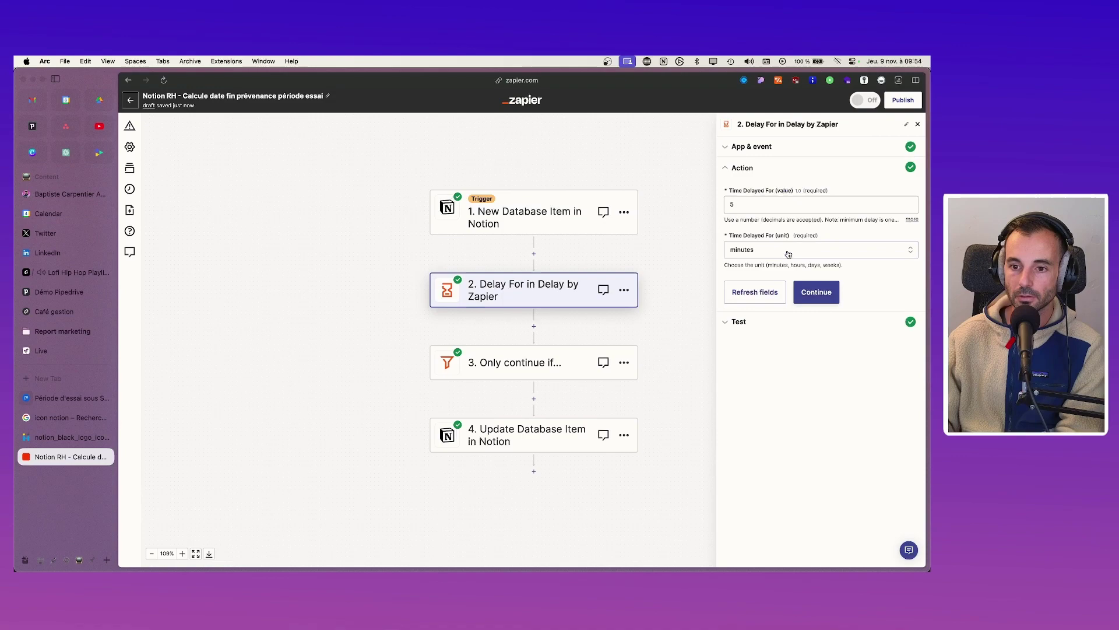
# Step: Retest the five-minute delay and the filter on Date de rappel renouvellement essai, and continue to the Update Database Item step
pyautogui.click(813, 290)
pyautogui.click(736, 463)
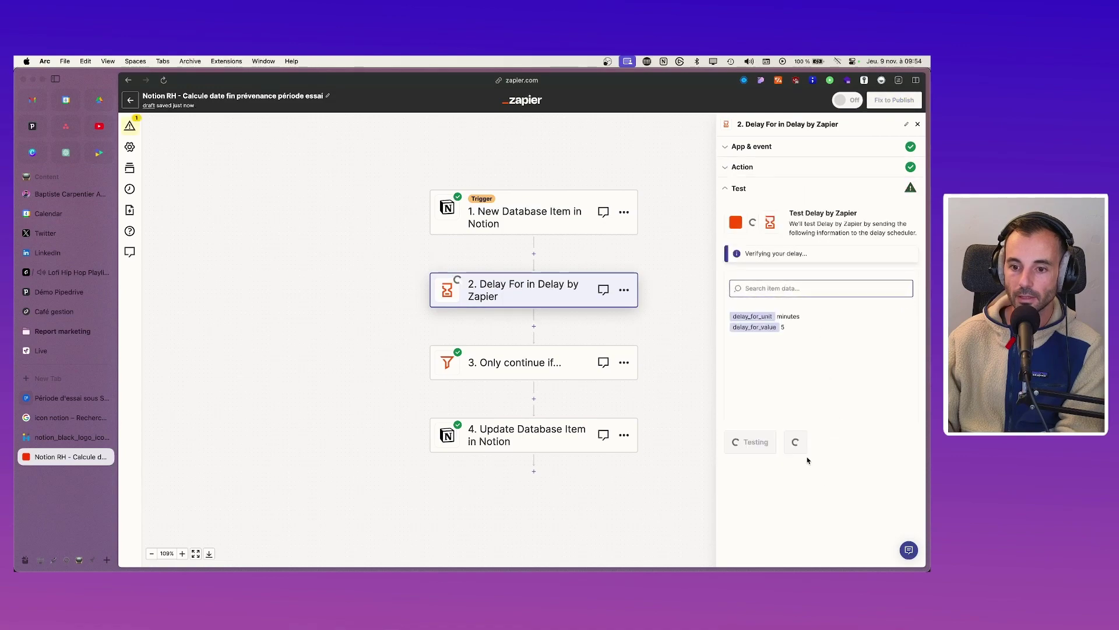
pyautogui.click(806, 456)
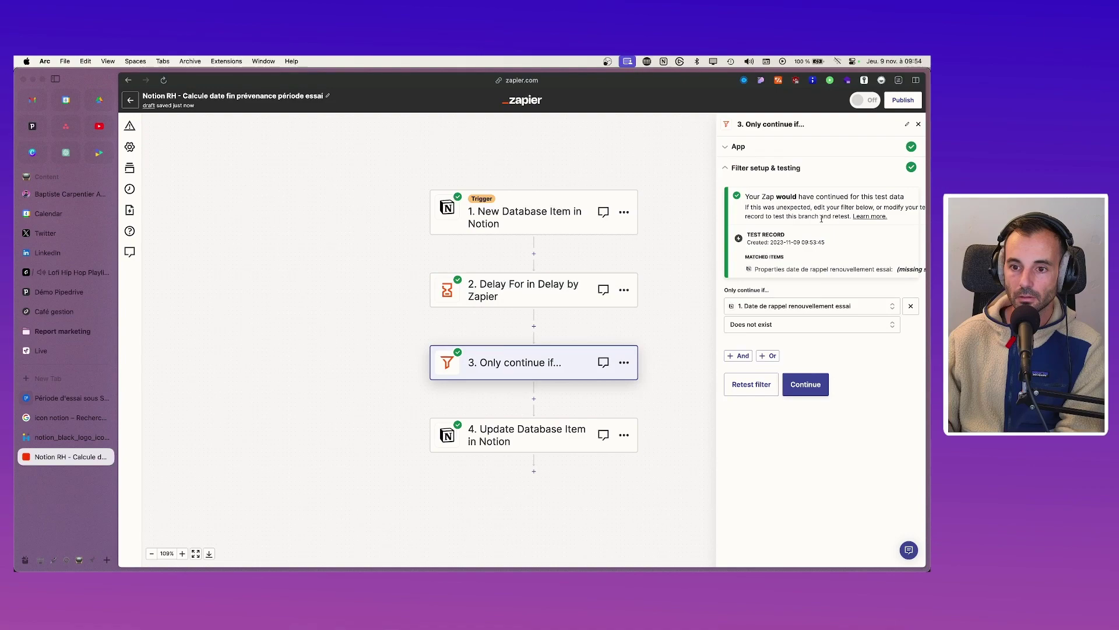
pyautogui.click(797, 392)
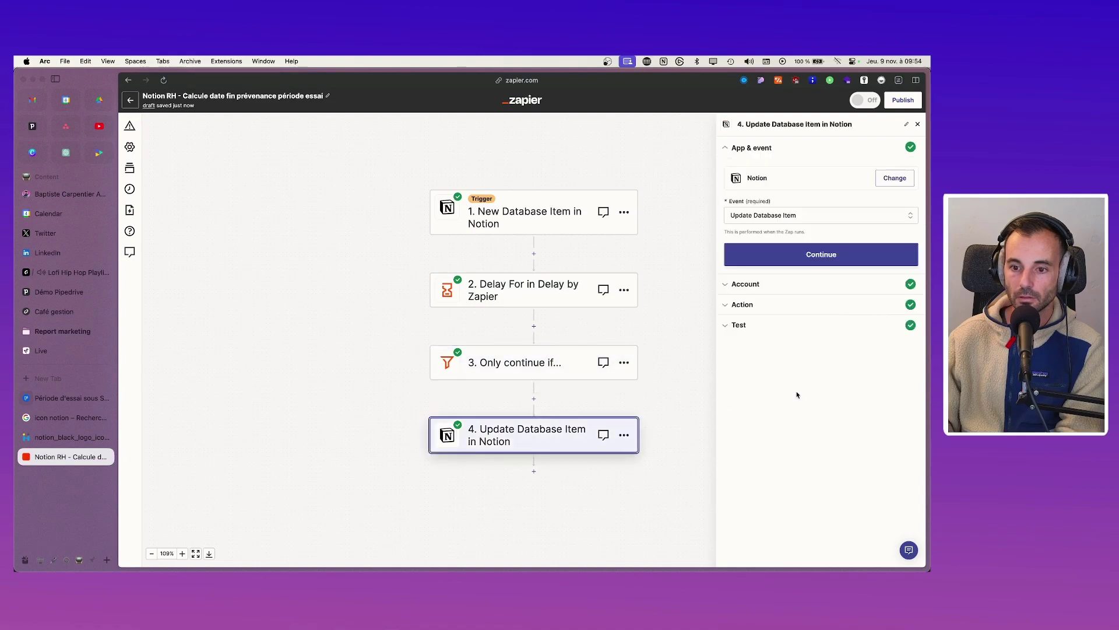
pyautogui.click(526, 374)
pyautogui.click(786, 215)
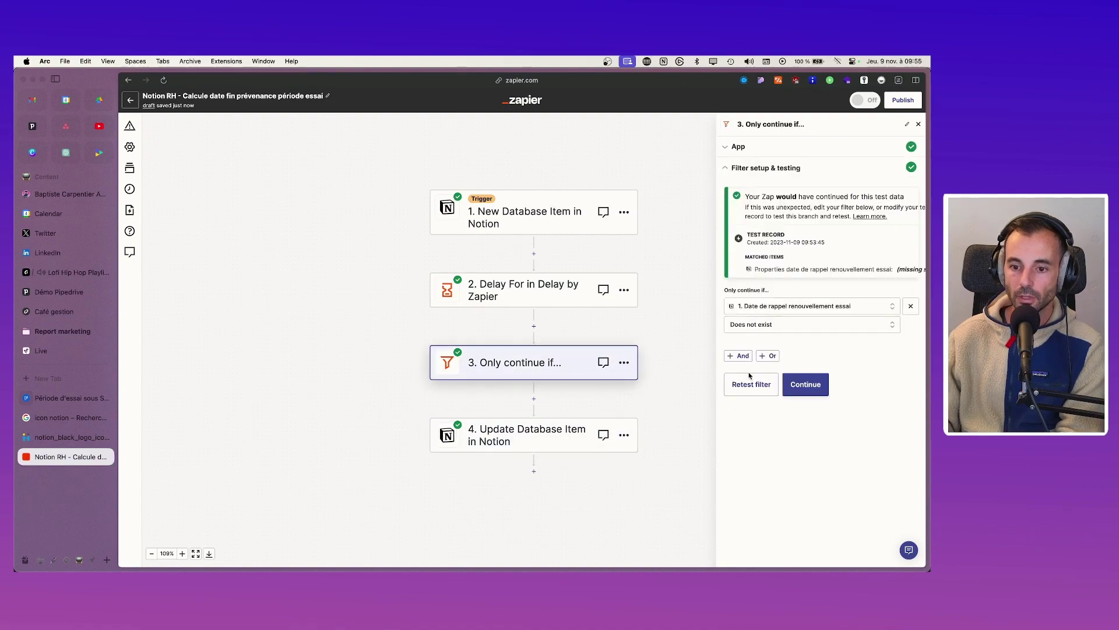
pyautogui.click(749, 385)
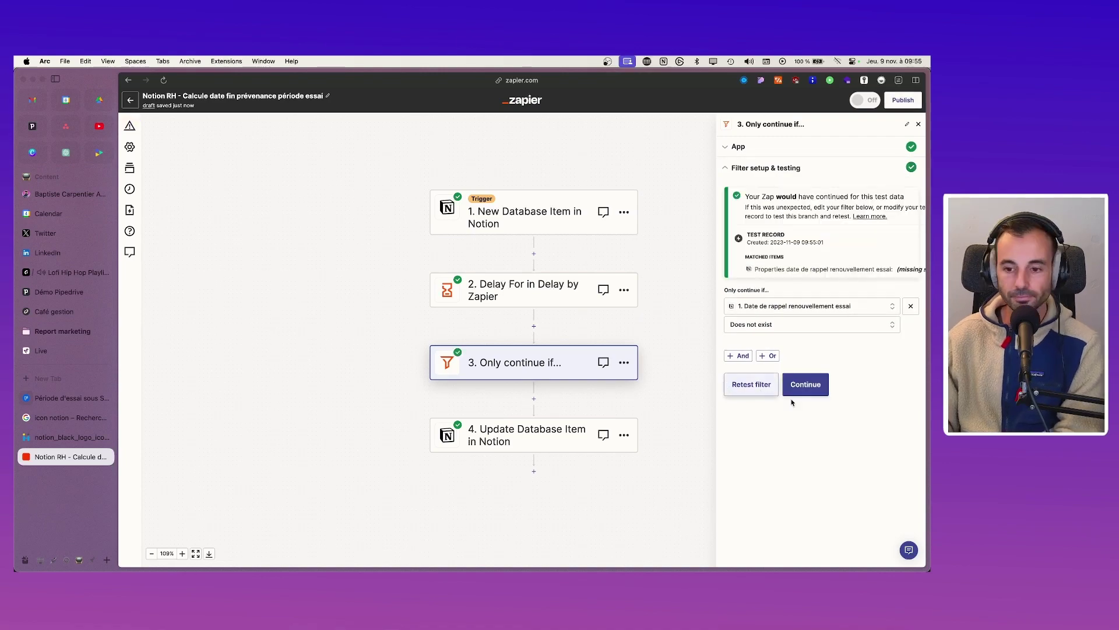
pyautogui.click(804, 383)
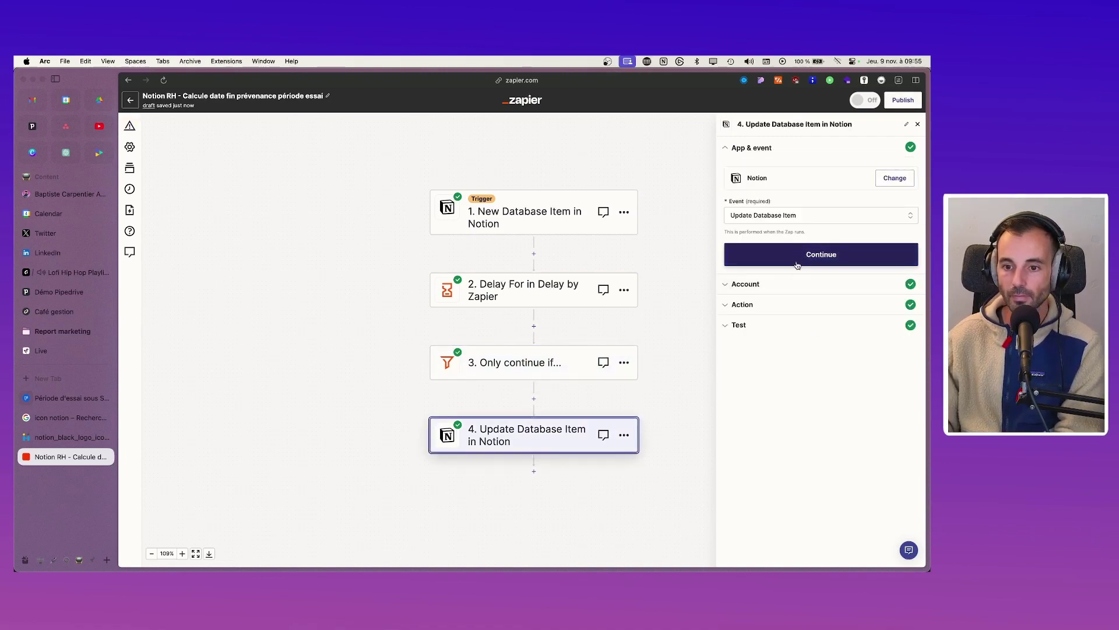
# Step: Continue to the action settings of Update Database Item and clear the Start Date and Time under Date de fin essai
pyautogui.click(769, 284)
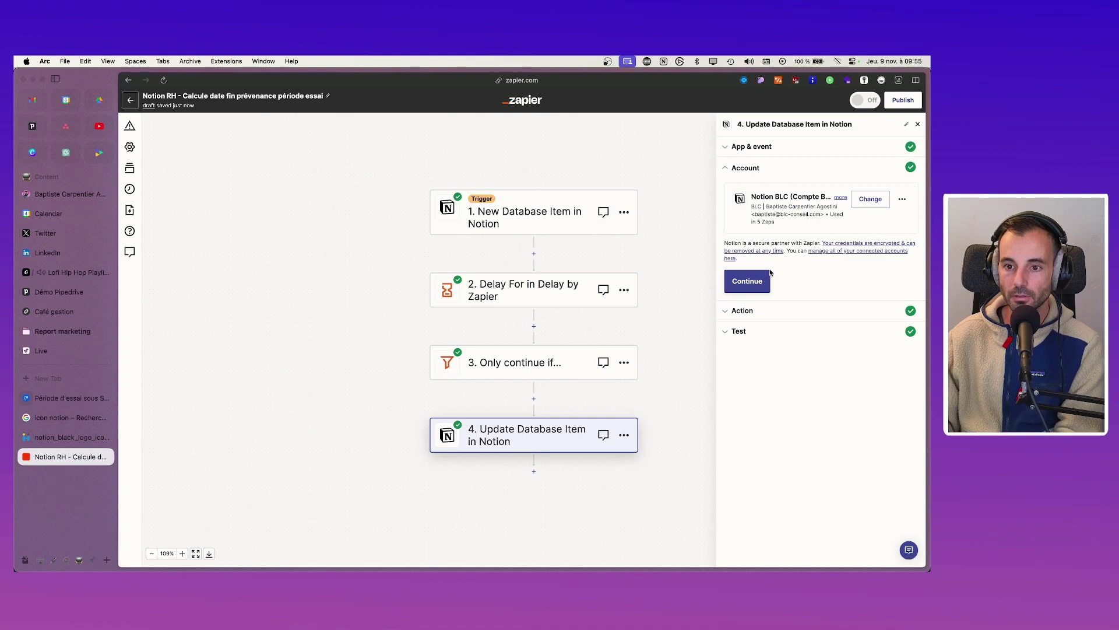
pyautogui.click(755, 284)
pyautogui.scroll(-5, 770, 326)
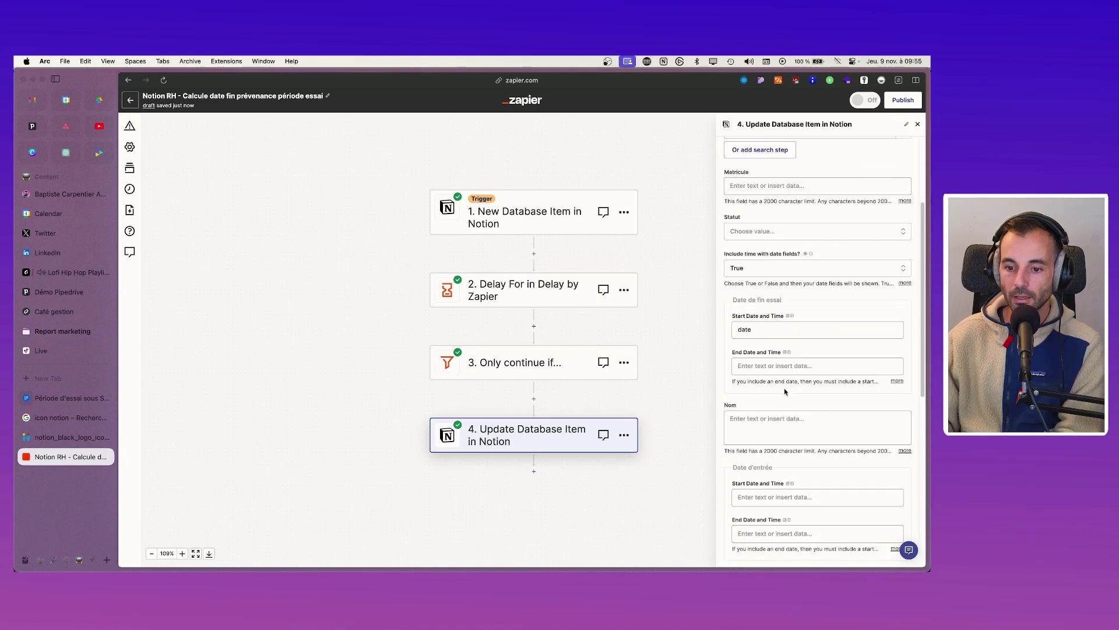
pyautogui.click(774, 331)
pyautogui.press('BackSpace')
pyautogui.press('BackSpace')
pyautogui.press('BackSpace')
pyautogui.press('BackSpace')
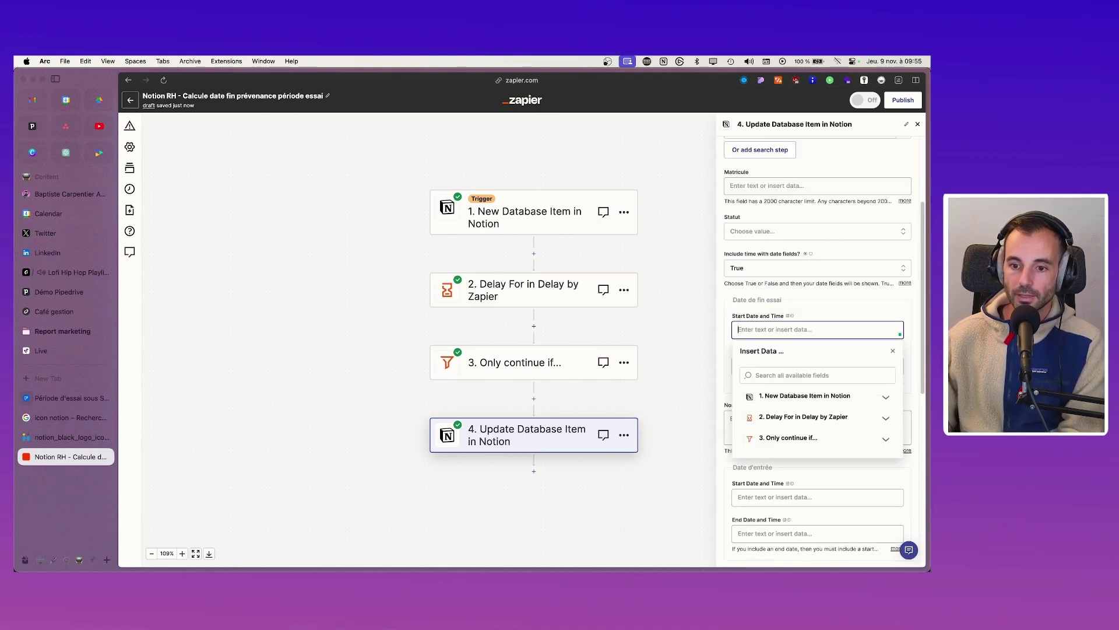
# Step: Search the trigger data for "date" and insert Properties Date Dentree Start as the start value of Date de fin essai
pyautogui.click(810, 398)
pyautogui.click(801, 375)
pyautogui.write('dat')
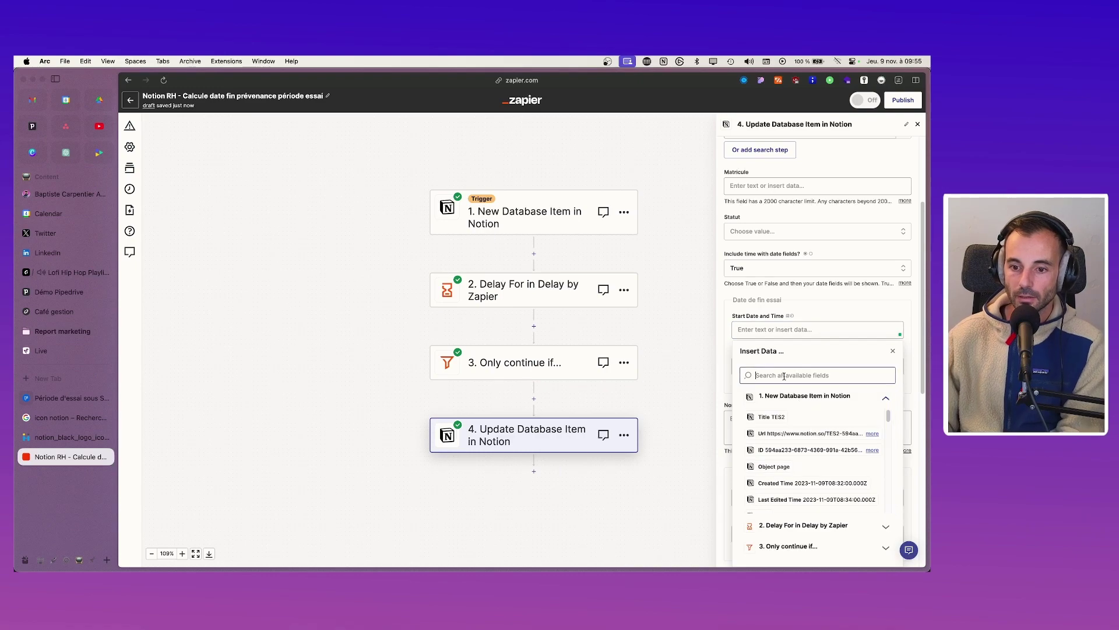
pyautogui.write('e')
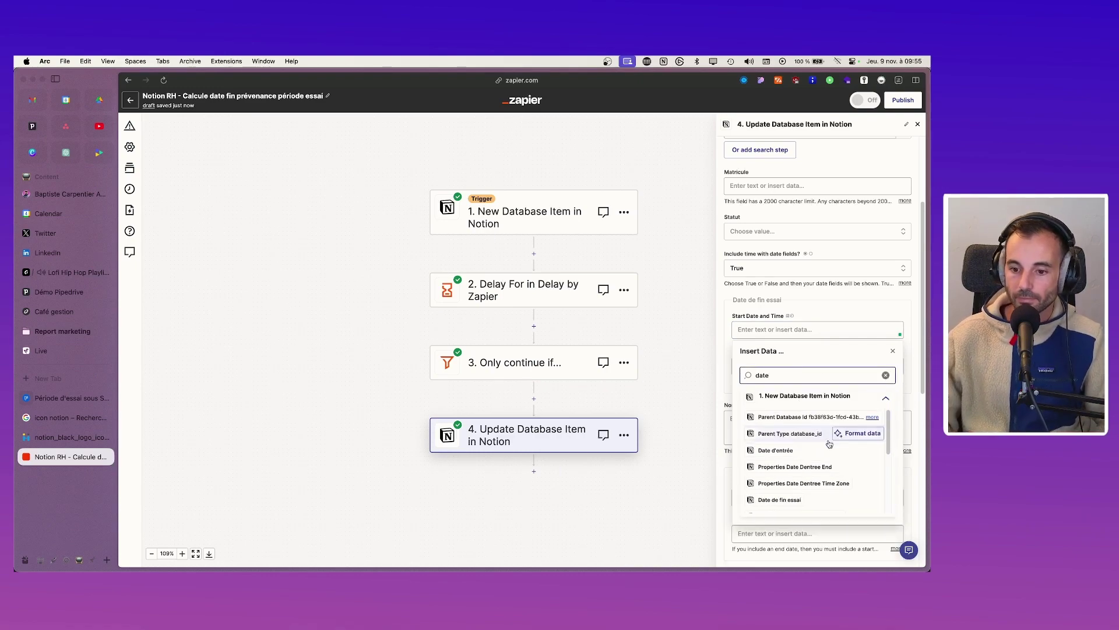
pyautogui.scroll(-2, 824, 449)
pyautogui.scroll(-2, 822, 458)
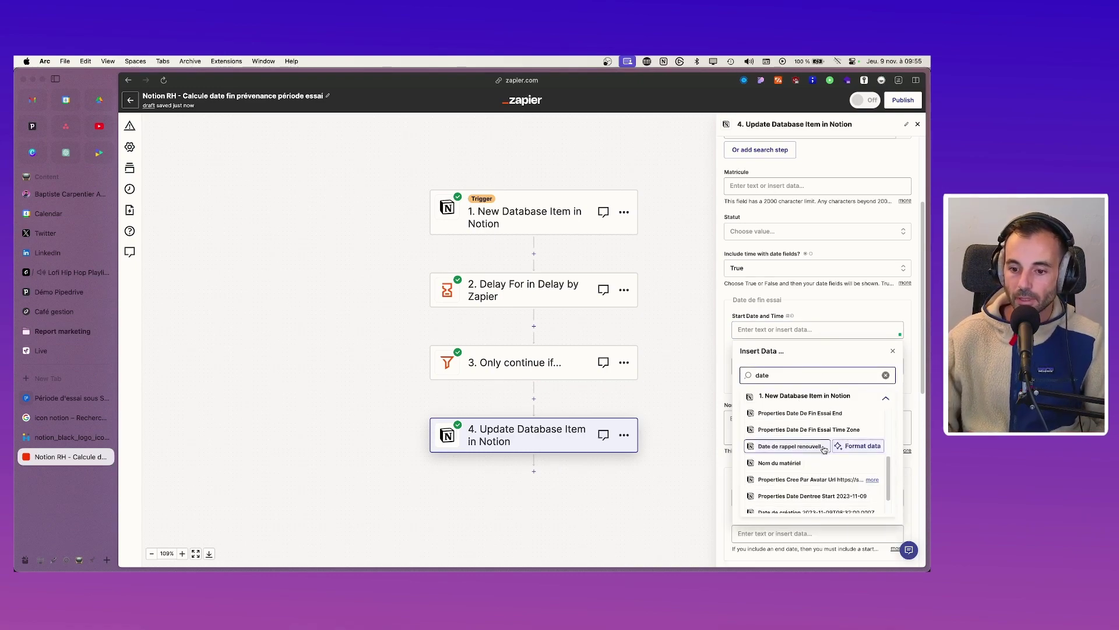
pyautogui.click(807, 493)
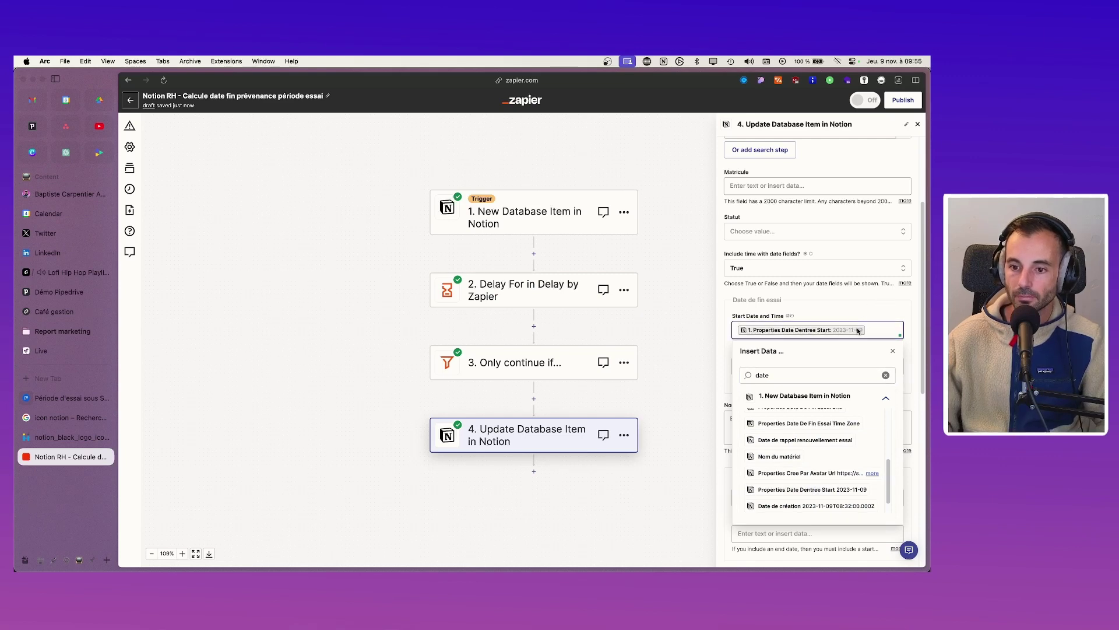
# Step: Check the Collaborateurs table in Notion, append +45d to the Date de fin essai start value in Zapier, and test the update
pyautogui.click(844, 310)
pyautogui.press('super+Tab')
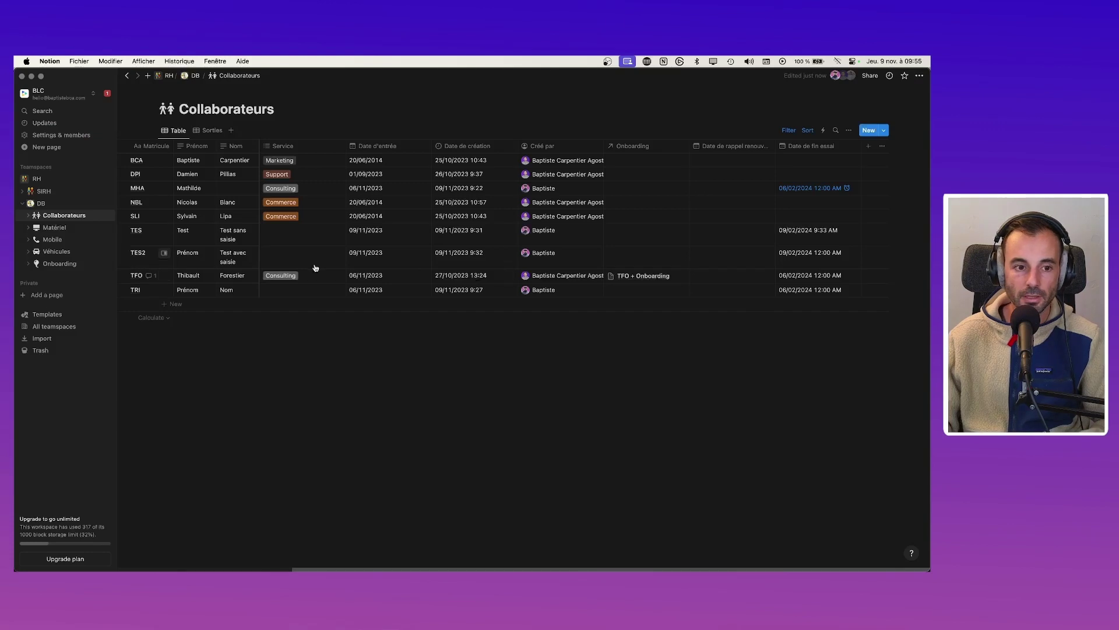
pyautogui.press('super+Tab')
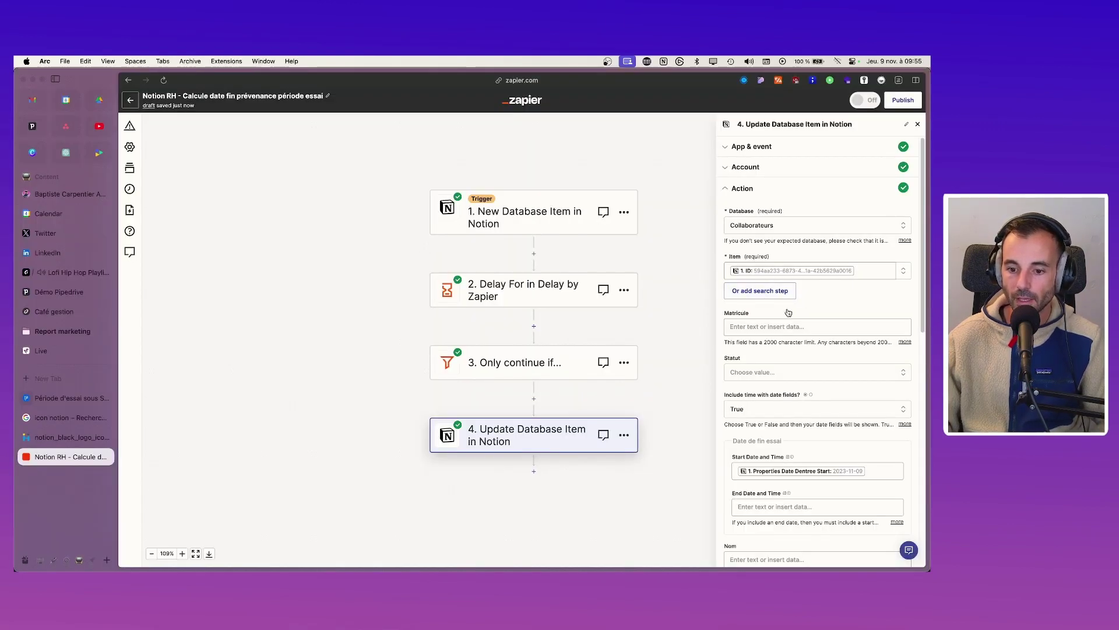
pyautogui.click(883, 471)
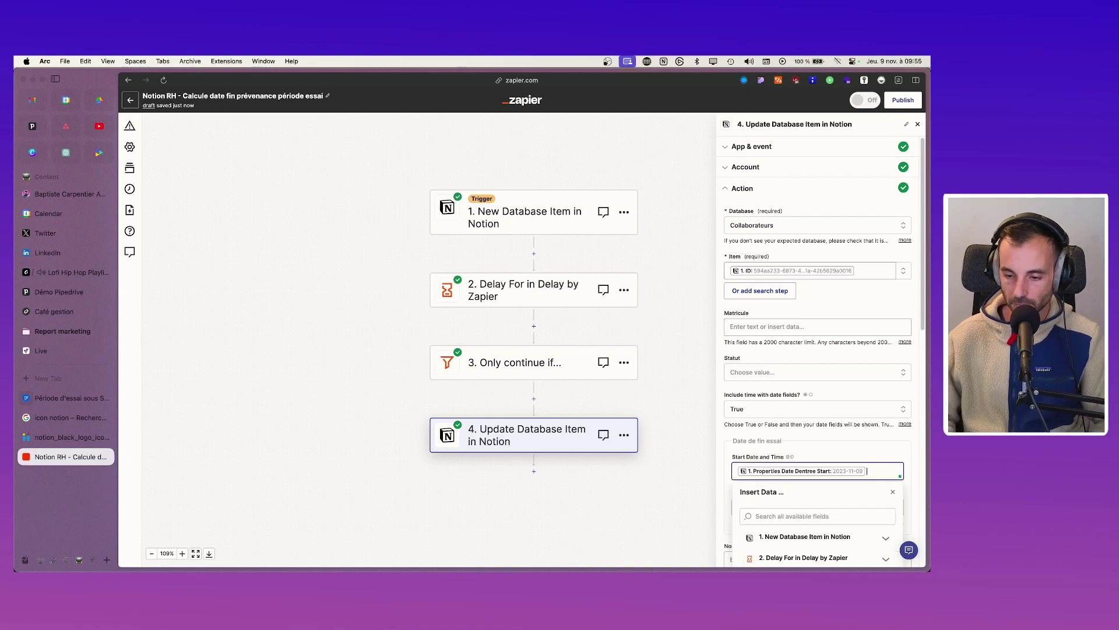
pyautogui.write('+45d')
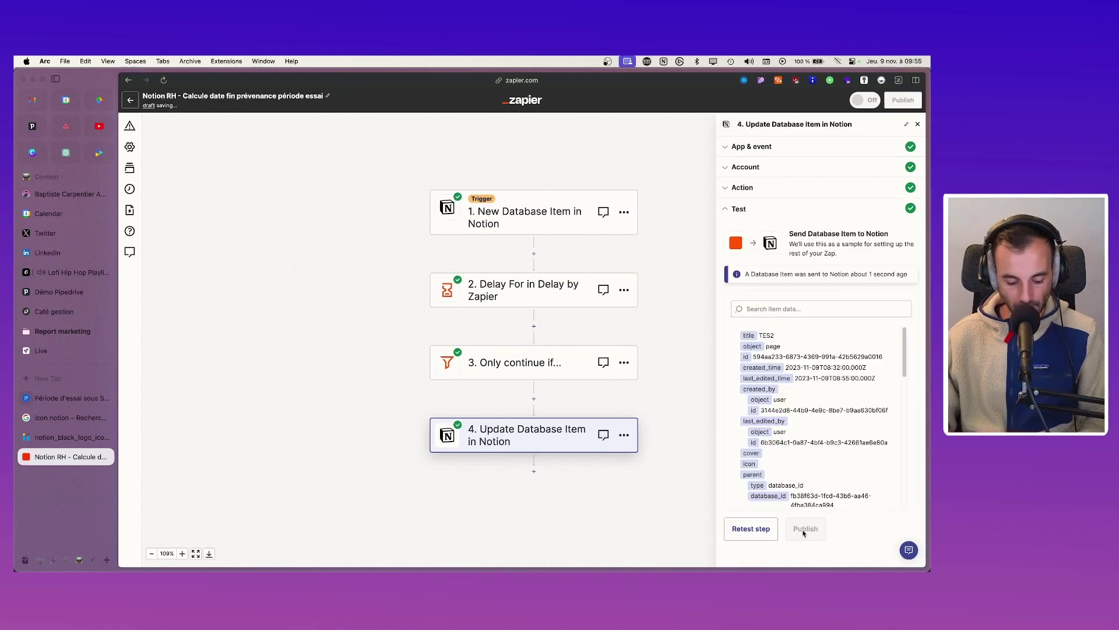
# Step: Publish the Zap and look through the existing Notion records offered for transfer
pyautogui.press('super+Tab')
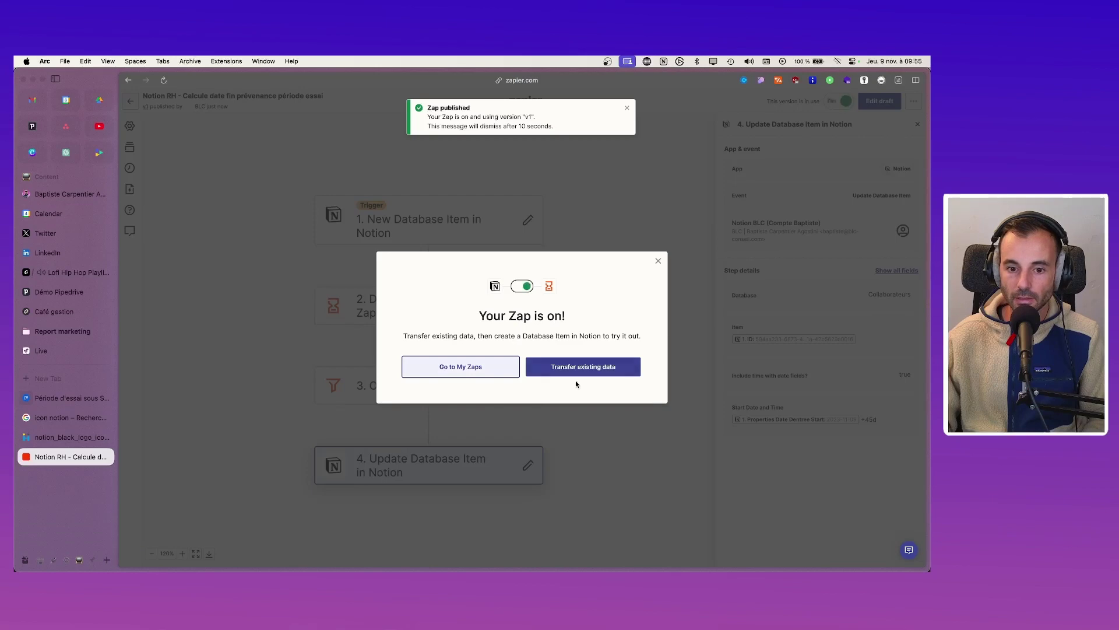
pyautogui.click(581, 370)
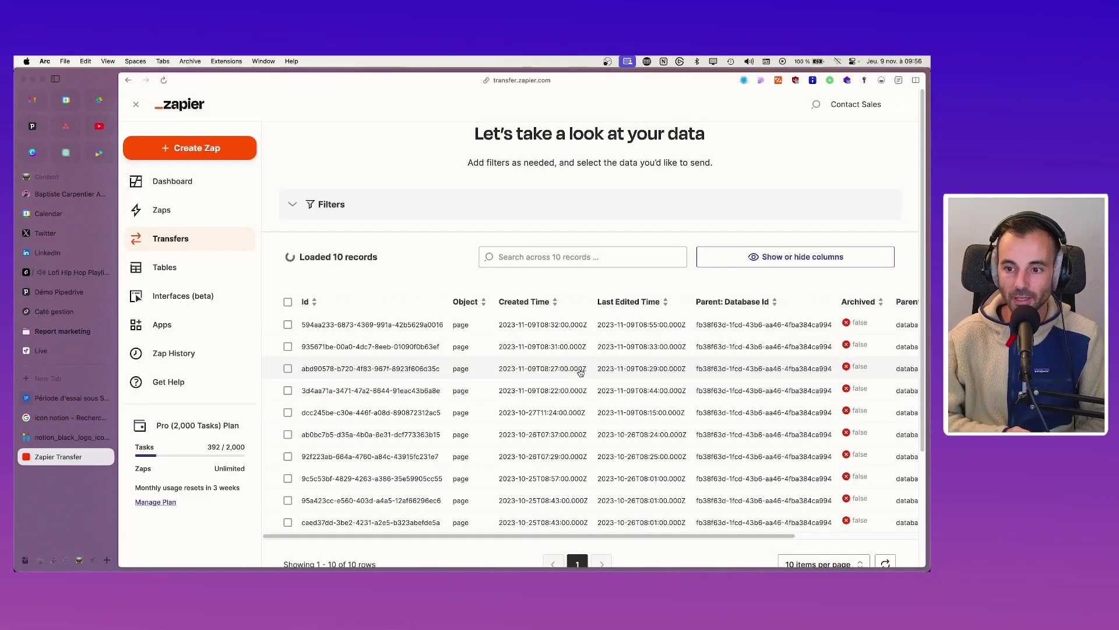
pyautogui.scroll(-5, 589, 326)
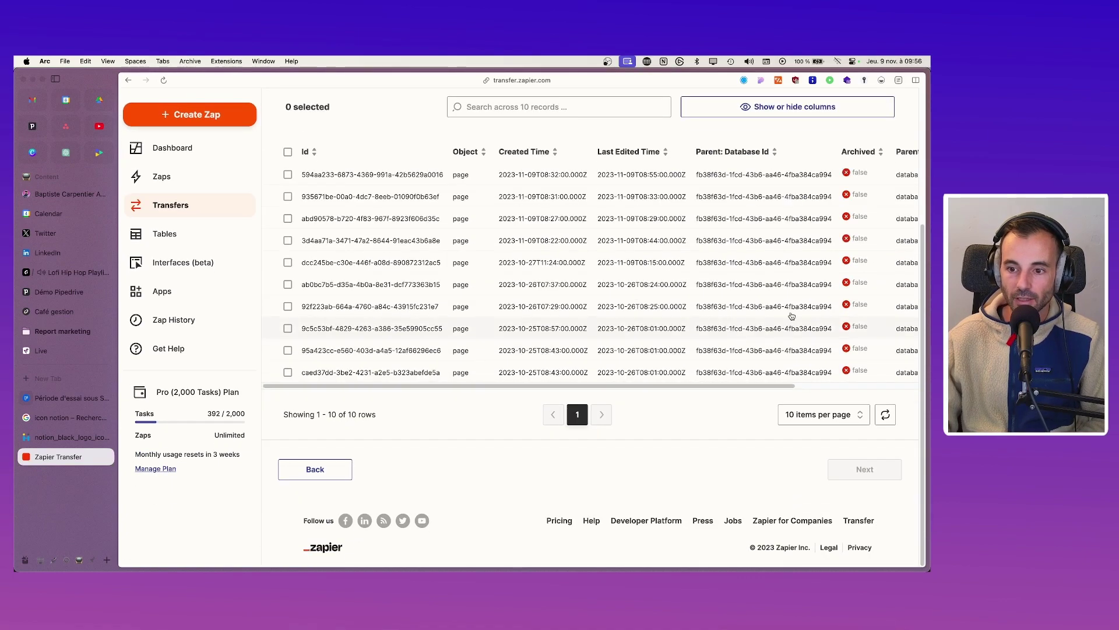
pyautogui.scroll(8, 753, 230)
pyautogui.scroll(-6, 729, 265)
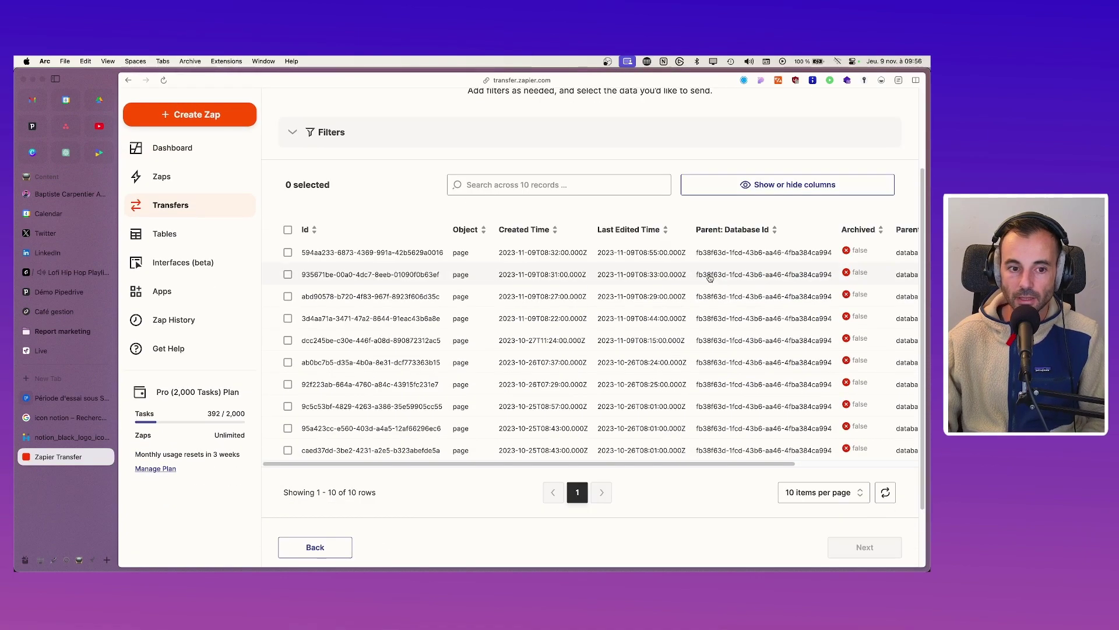
pyautogui.press('super+Tab')
pyautogui.press('super+Tab')
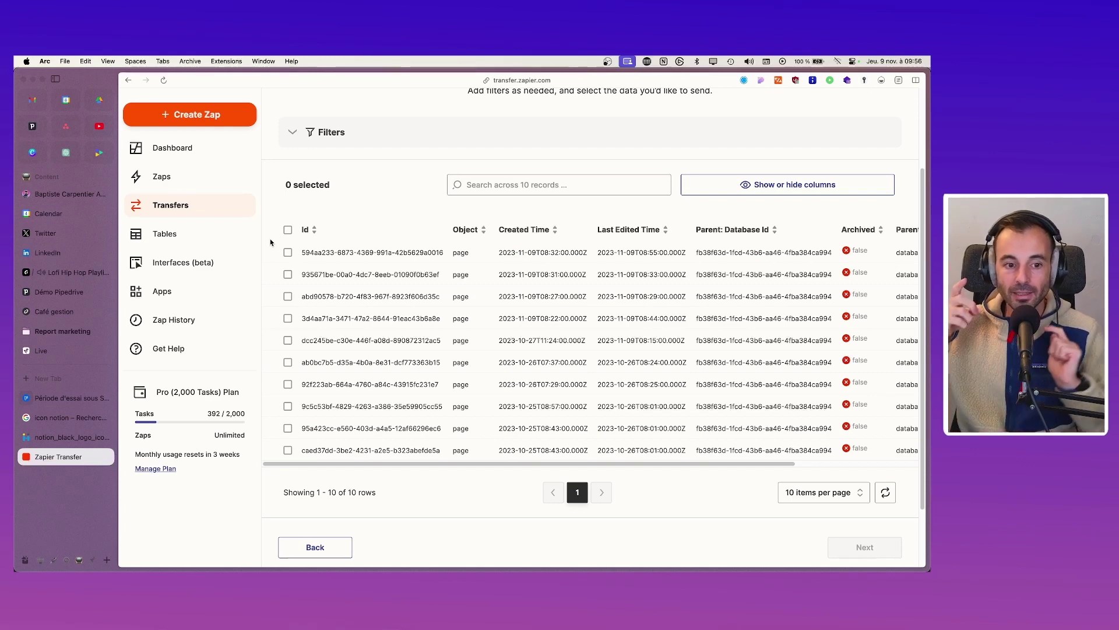
# Step: Search the Zaps for "notion", open "Notion RH - Calcule date fin prévenance période essai" and view its filter condition
pyautogui.click(156, 178)
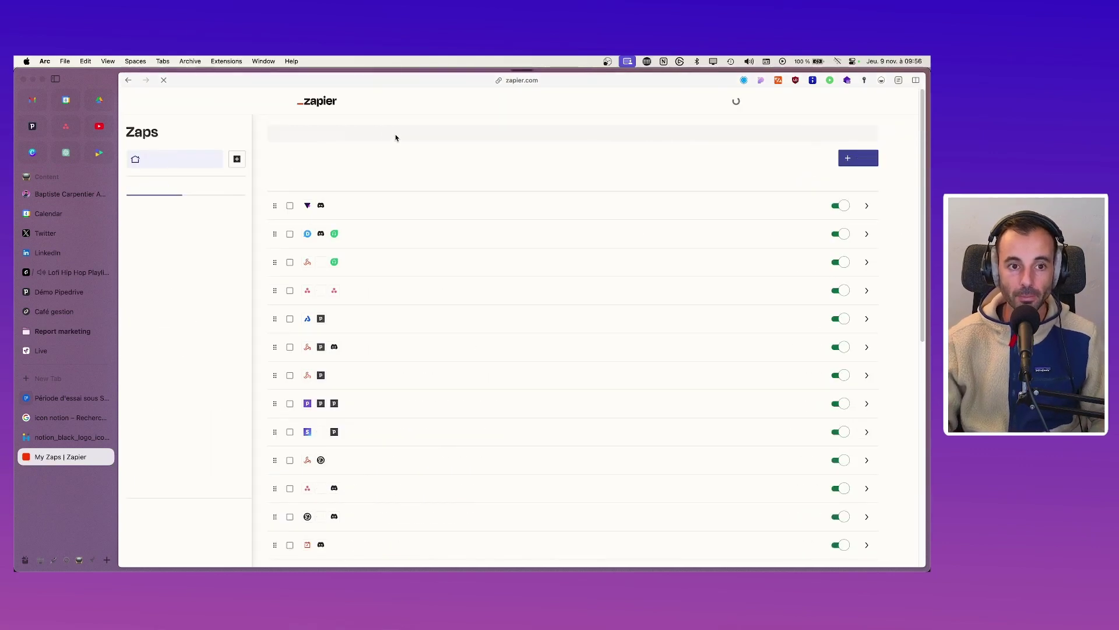
pyautogui.click(411, 133)
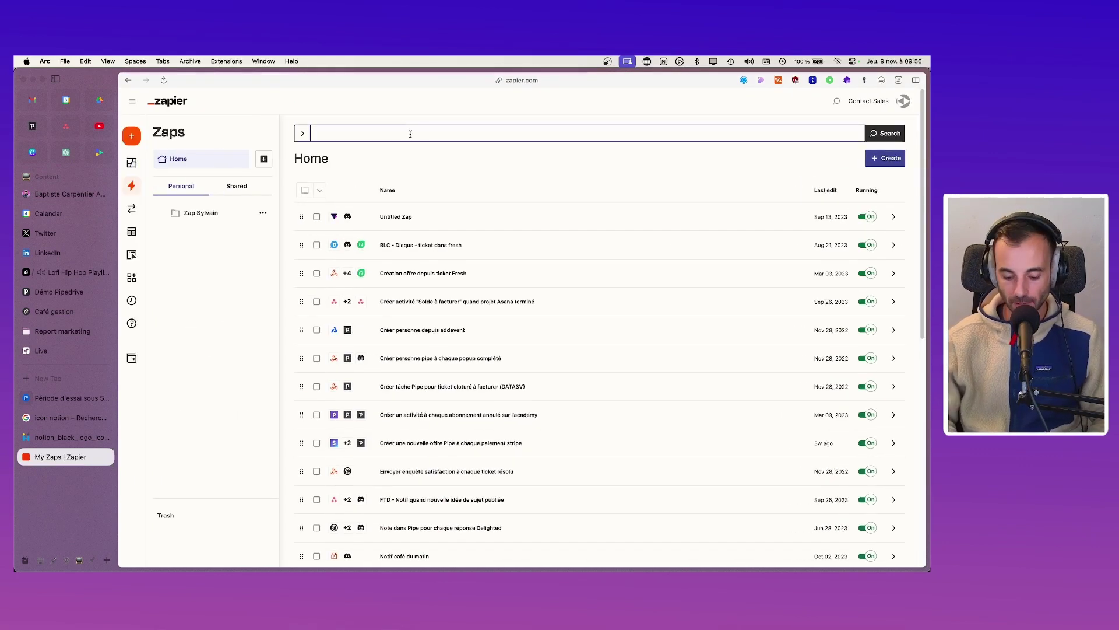
pyautogui.write('notion')
pyautogui.press('Return')
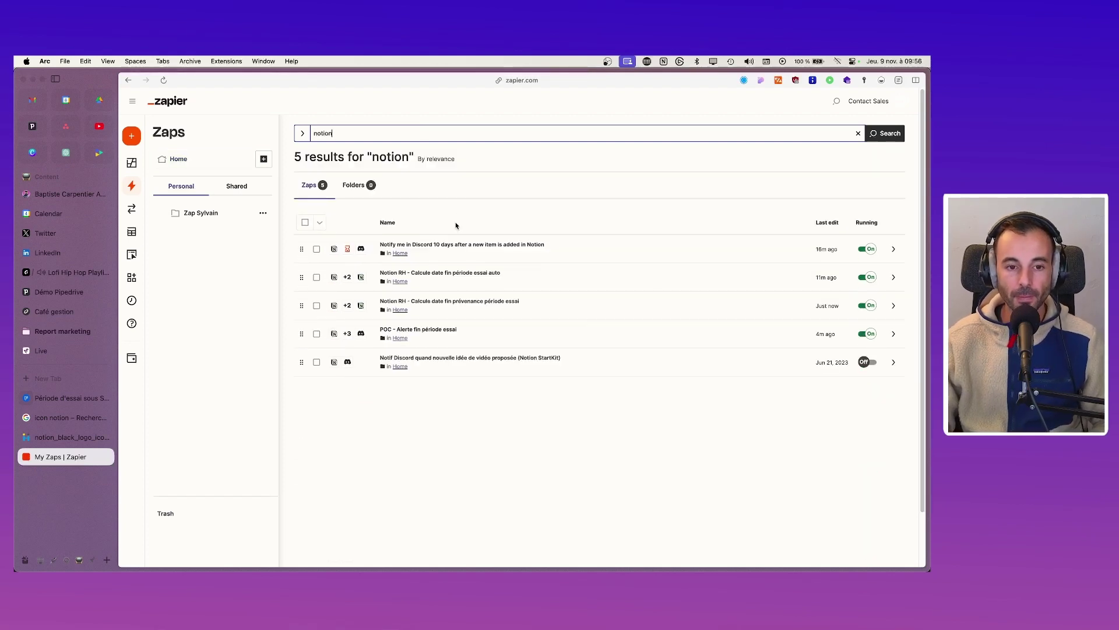
pyautogui.click(422, 302)
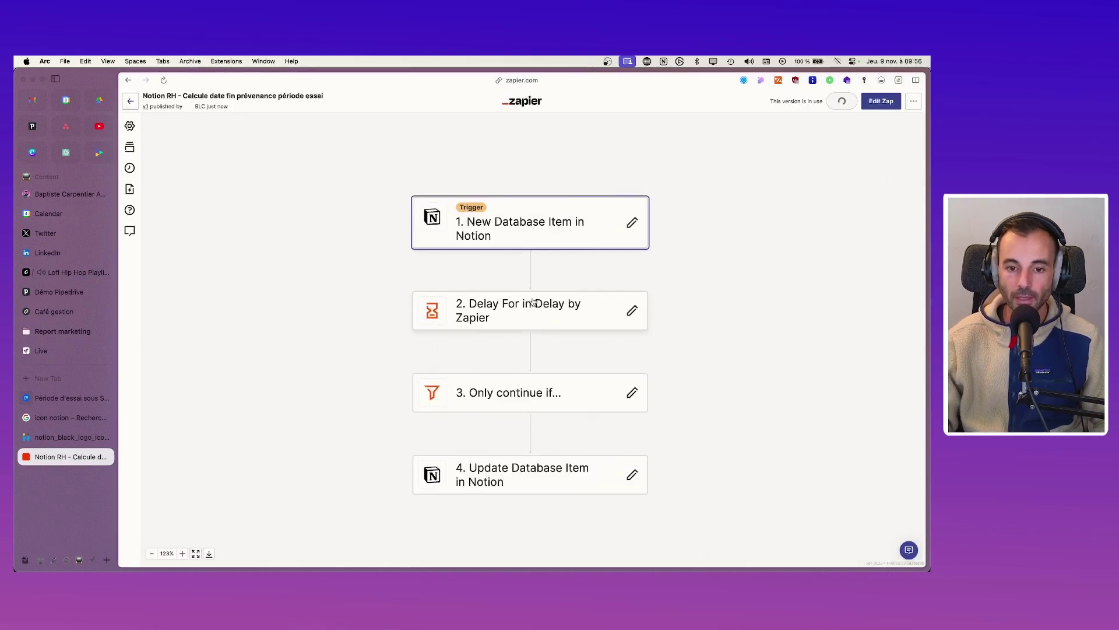
pyautogui.click(558, 394)
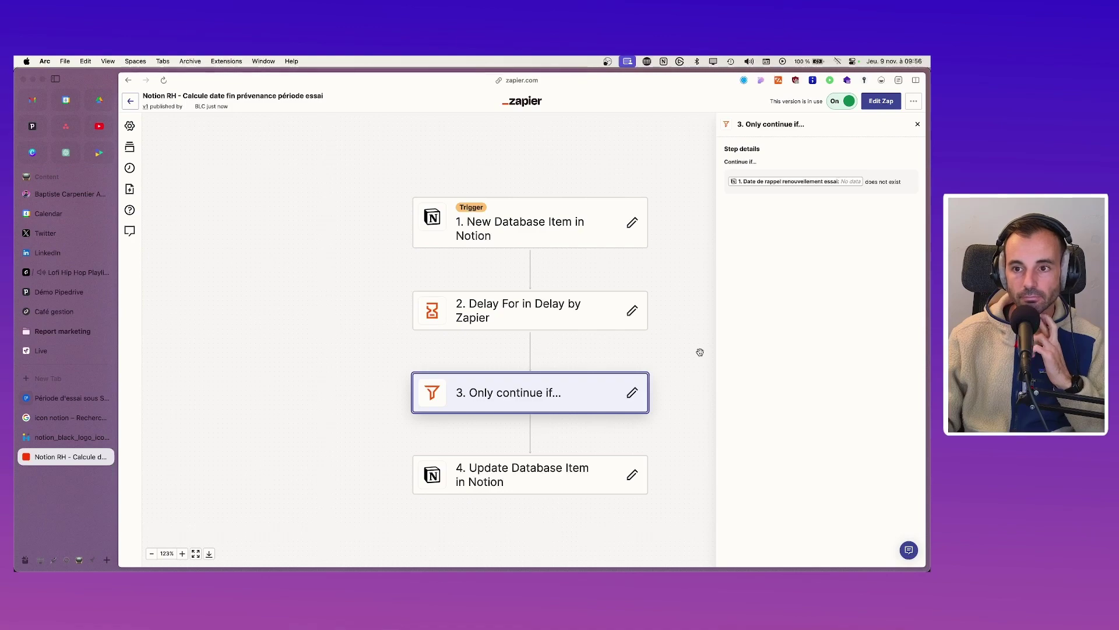
pyautogui.moveTo(554, 570)
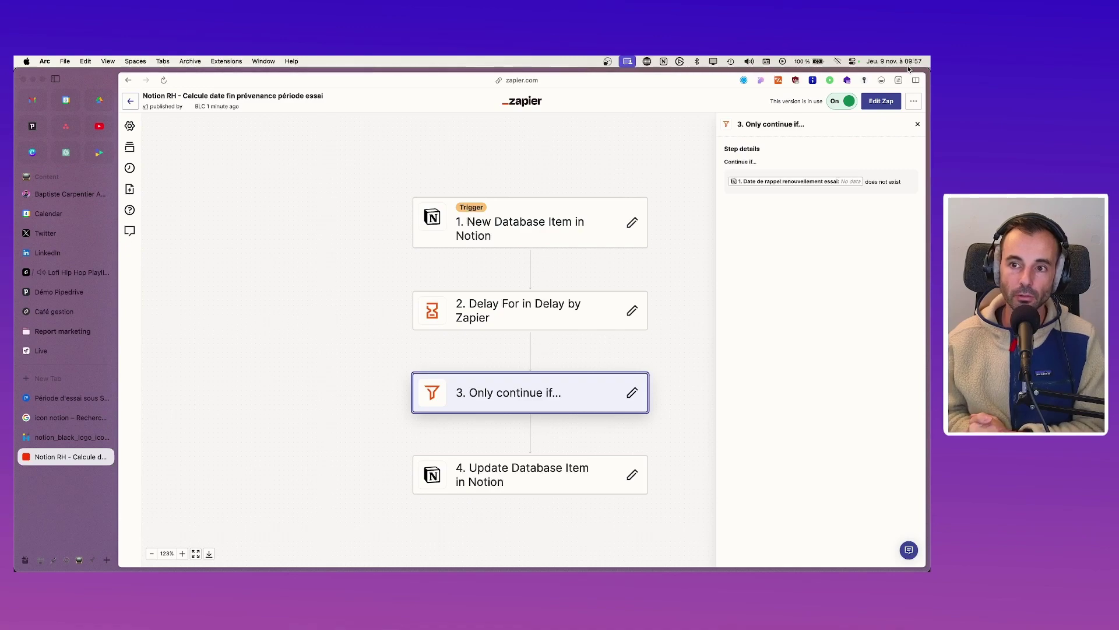
# Step: Switch to Notion's Onboarding database and open its template "Onboarding – Liste des tâches" for editing
pyautogui.press('super+Tab')
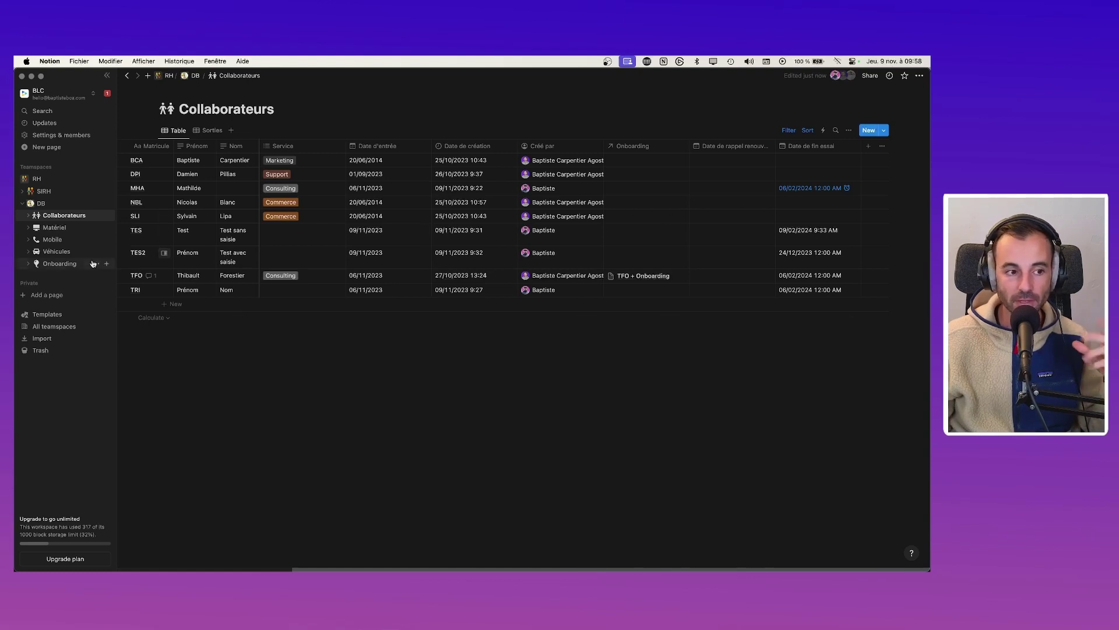
pyautogui.click(55, 264)
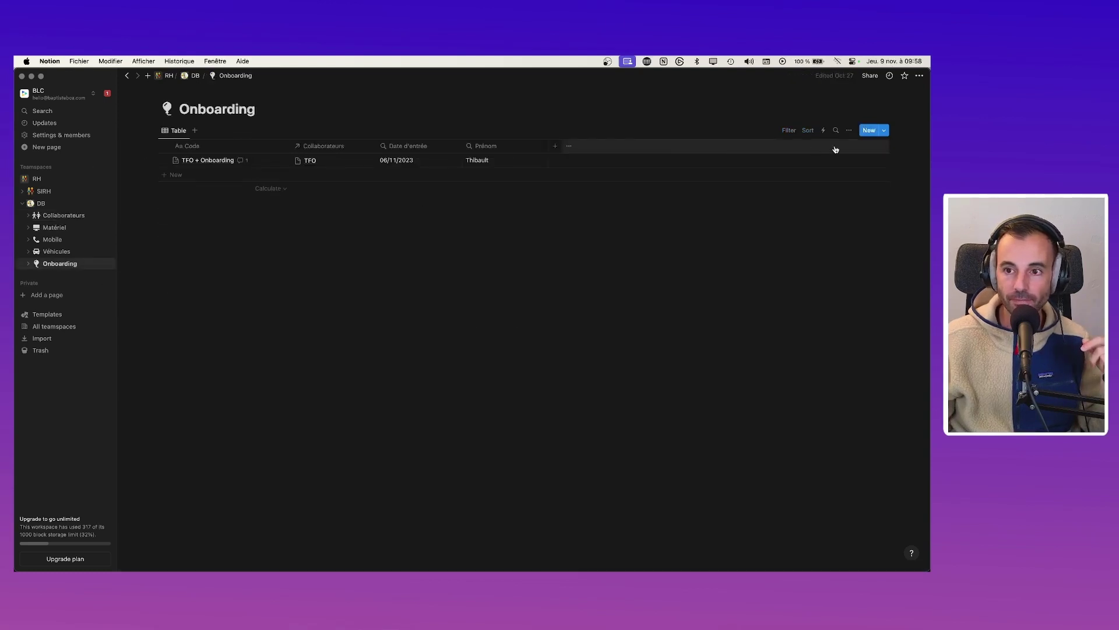
pyautogui.click(850, 130)
pyautogui.click(849, 131)
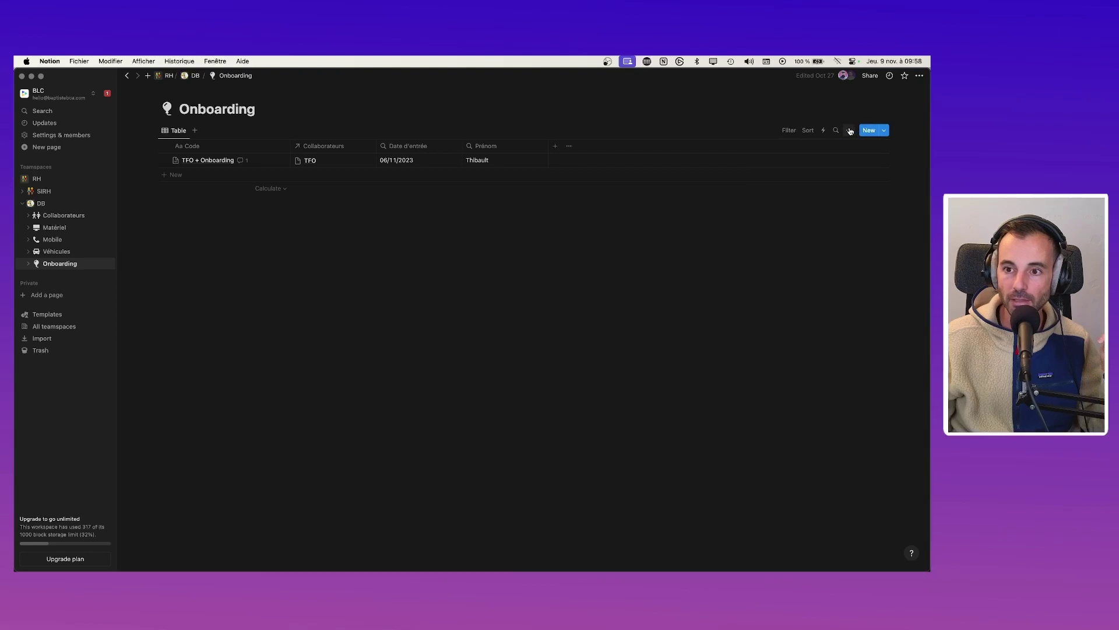
pyautogui.click(883, 130)
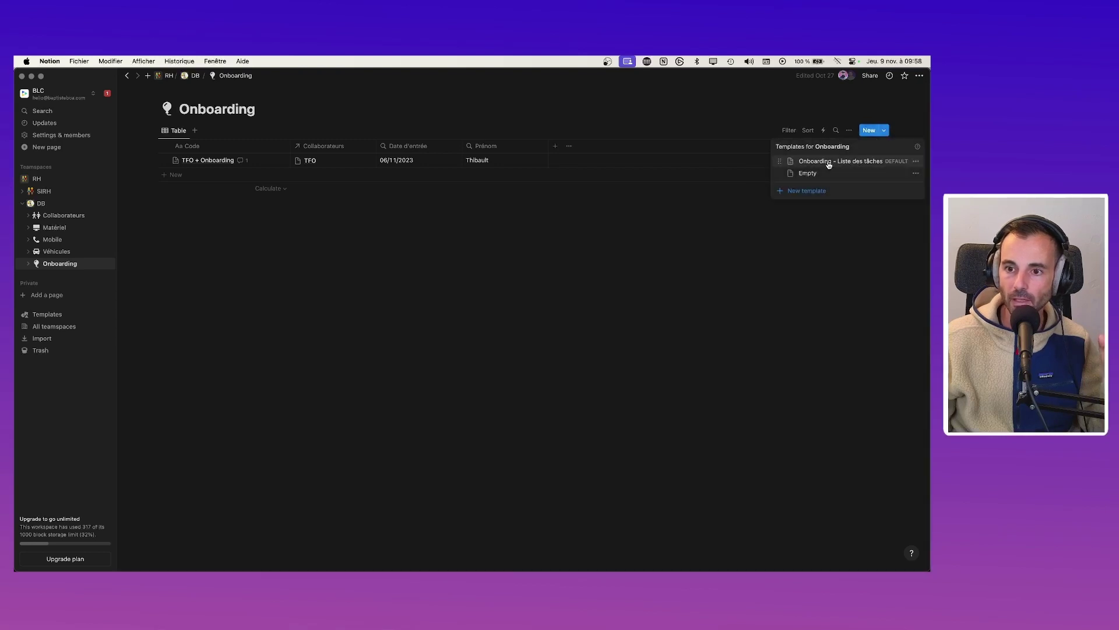
pyautogui.click(916, 161)
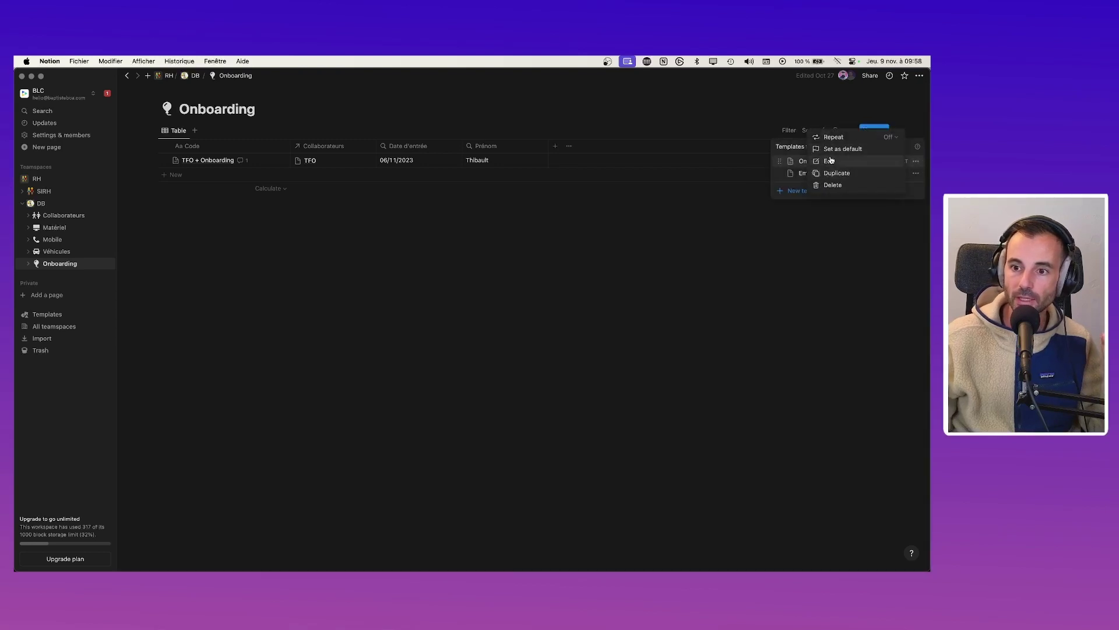
pyautogui.click(836, 159)
pyautogui.scroll(-3, 432, 269)
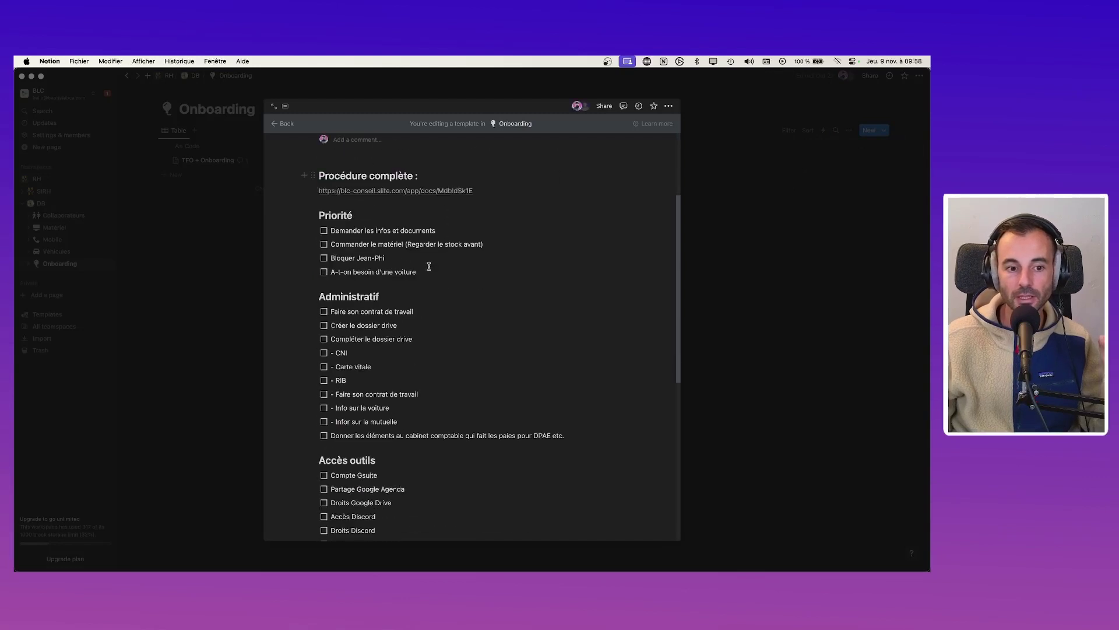
# Step: Add the to-do "Rappel date de fin période d'essai" at the end of the template's Priorité list and close the template
pyautogui.click(438, 271)
pyautogui.press('Return')
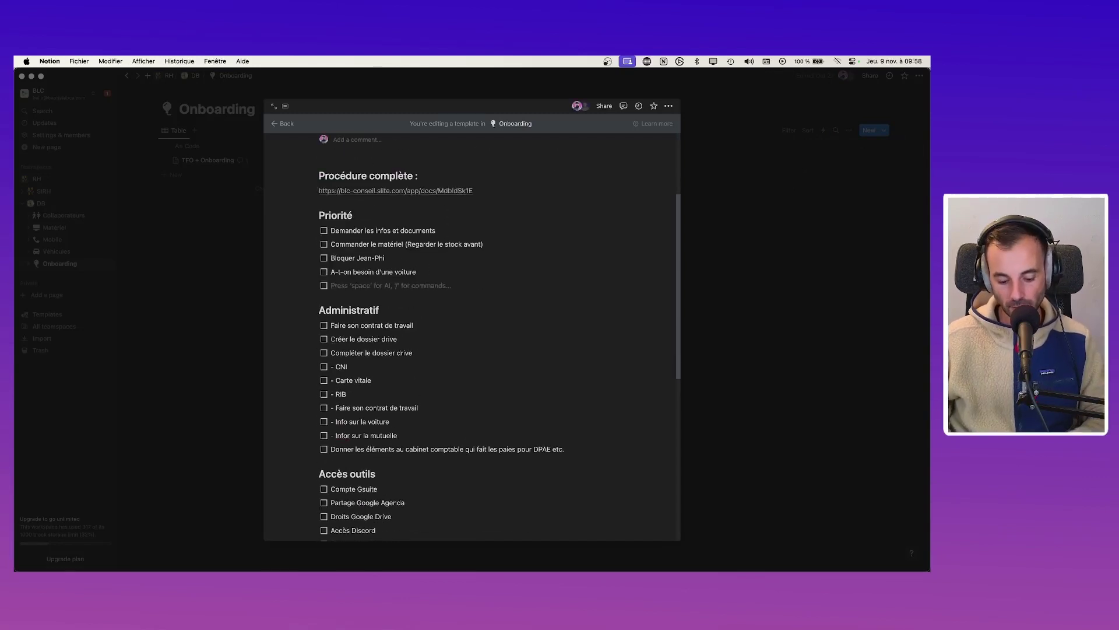
pyautogui.write("Rappel date de fin période d'")
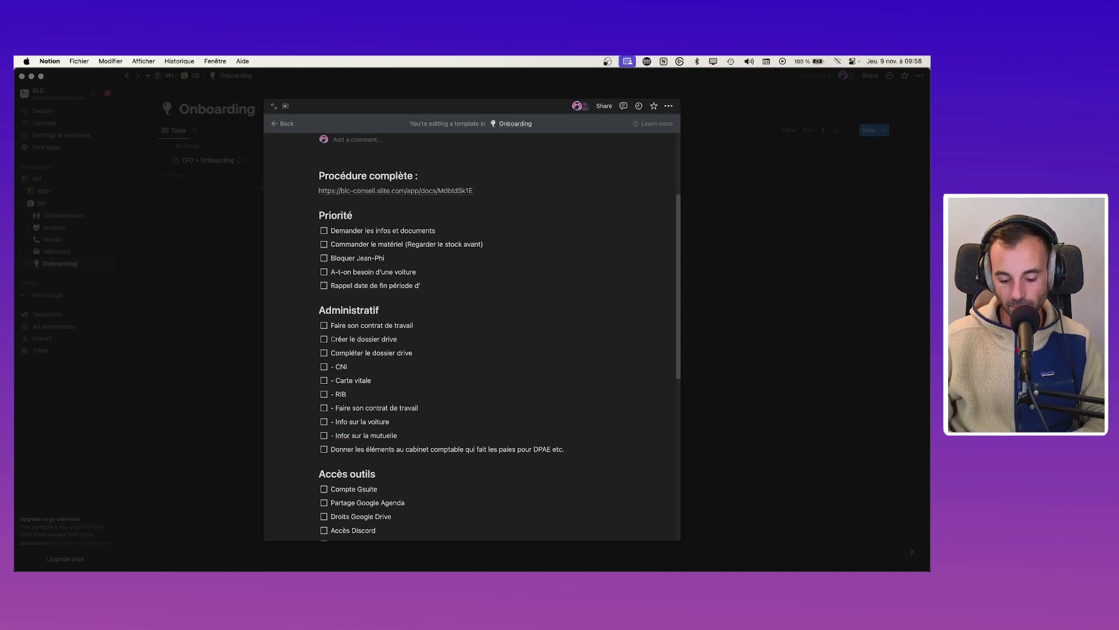
pyautogui.write('essai')
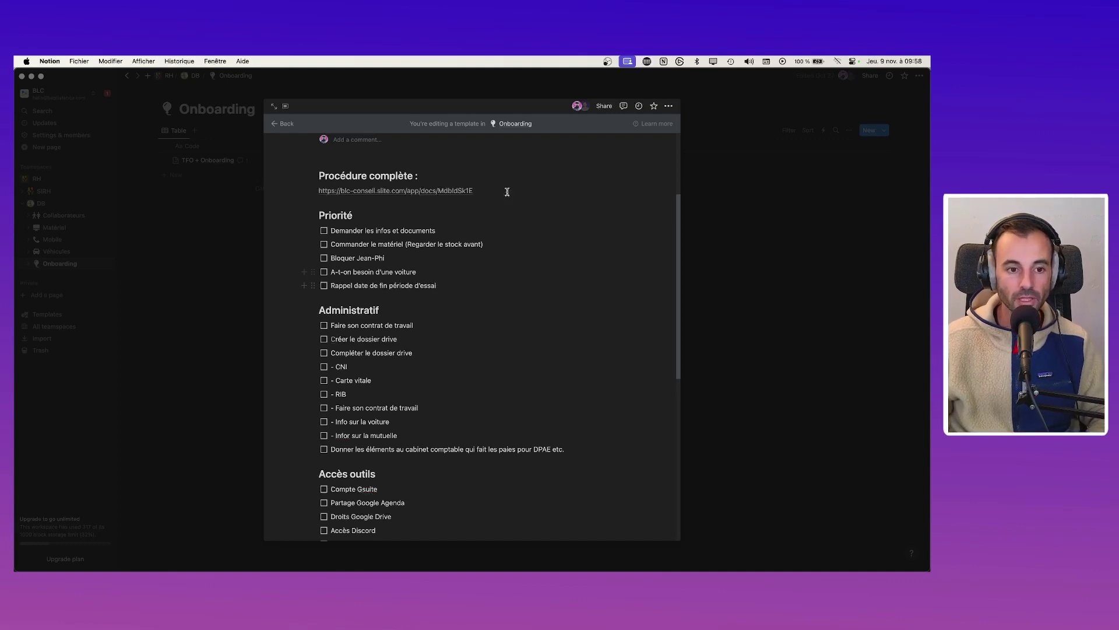
pyautogui.click(243, 285)
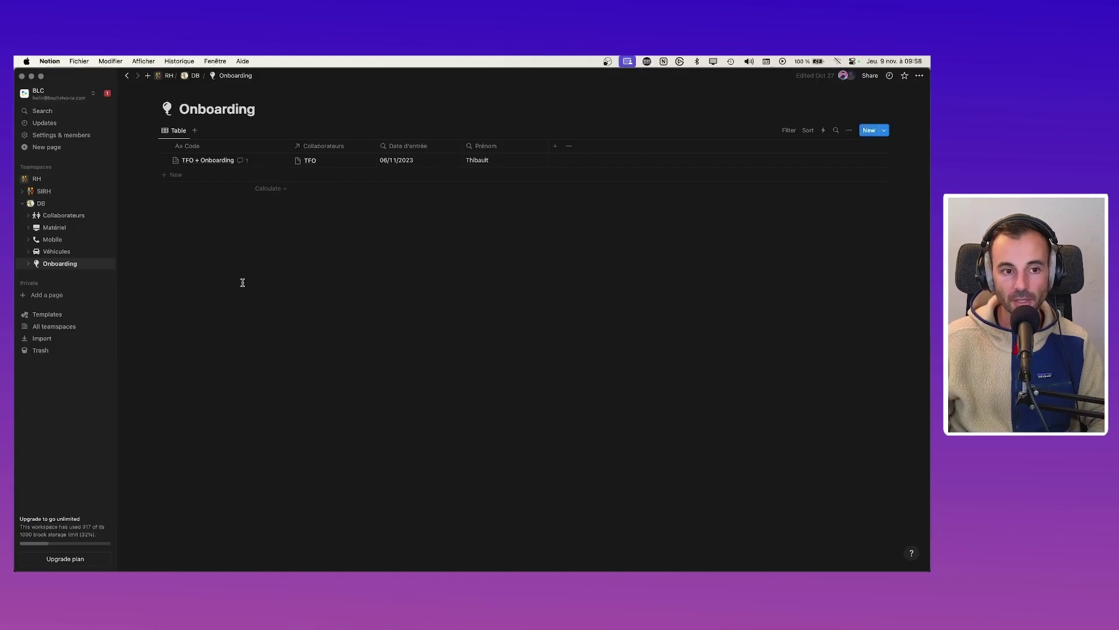
# Step: In the Collaborateurs table, set the MHA row's renewal reminder date (Date de rappel) to 20/12/2023 with a reminder on the day of the event
pyautogui.click(58, 215)
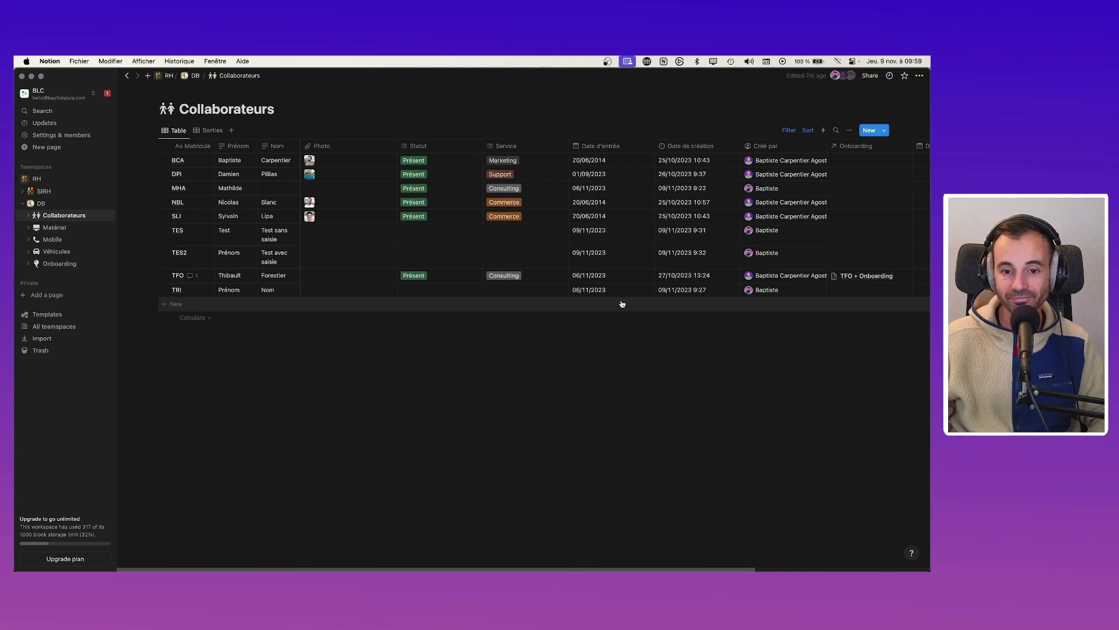
pyautogui.hscroll(6, 623, 304)
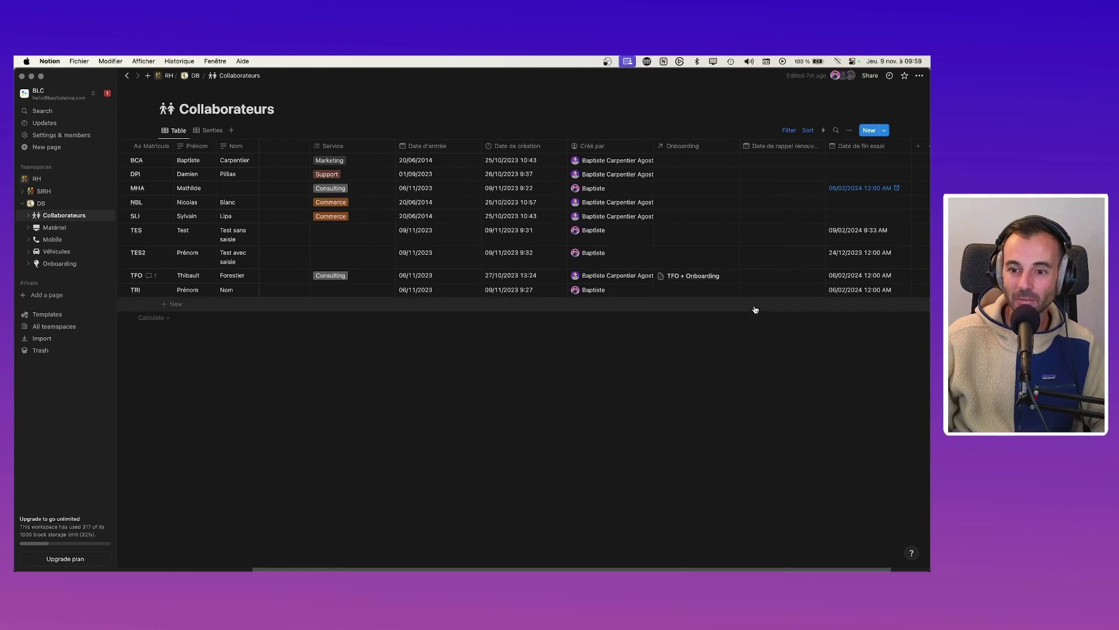
pyautogui.click(780, 215)
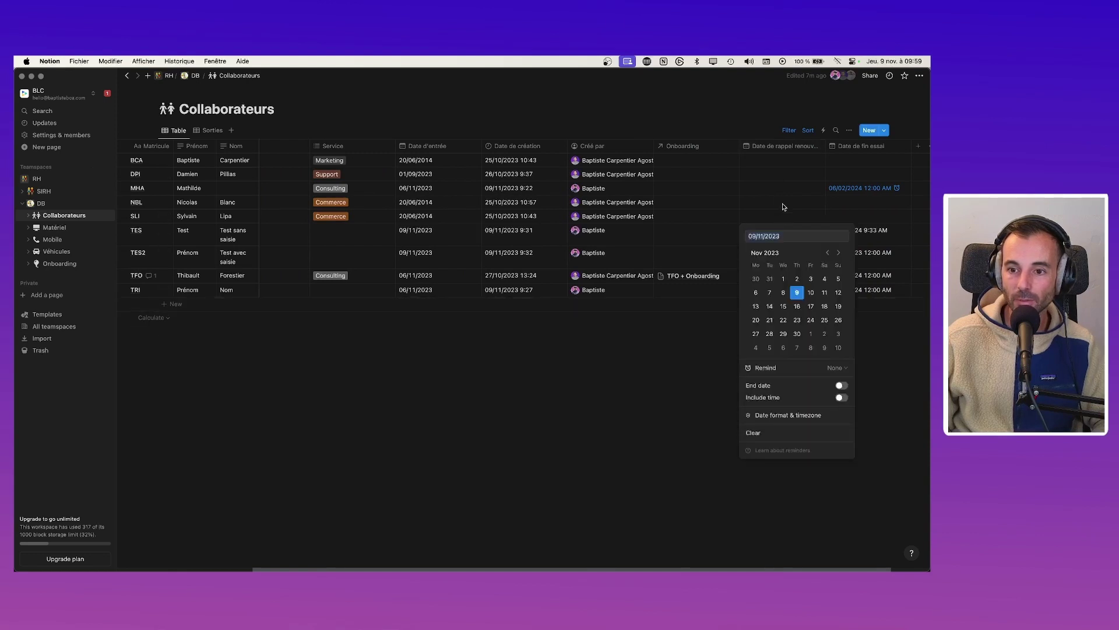
pyautogui.click(762, 188)
pyautogui.click(761, 188)
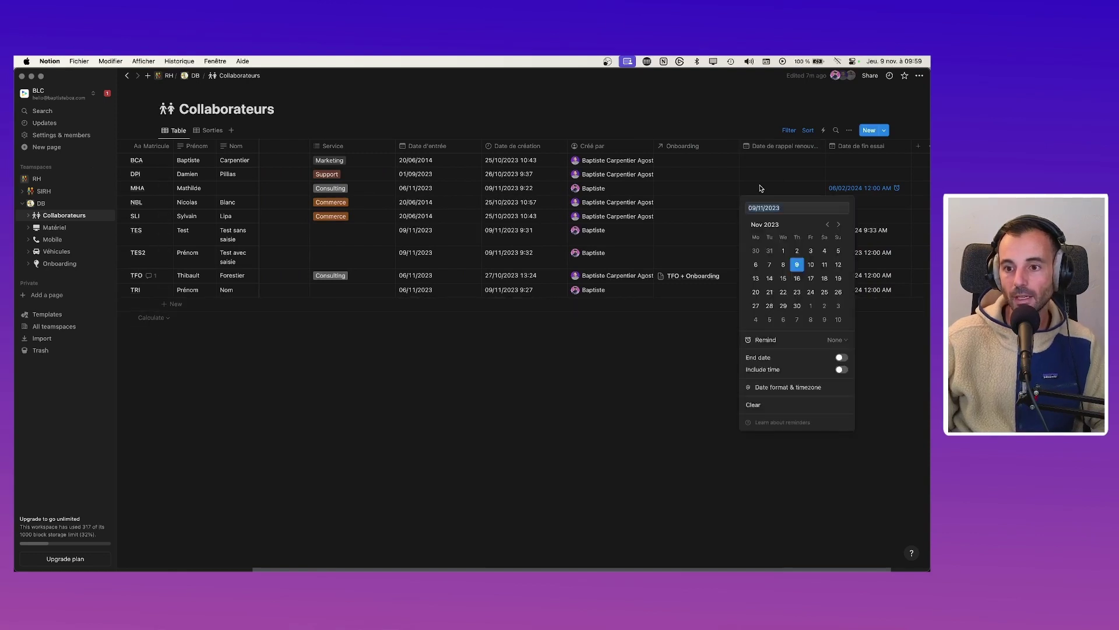
pyautogui.click(838, 224)
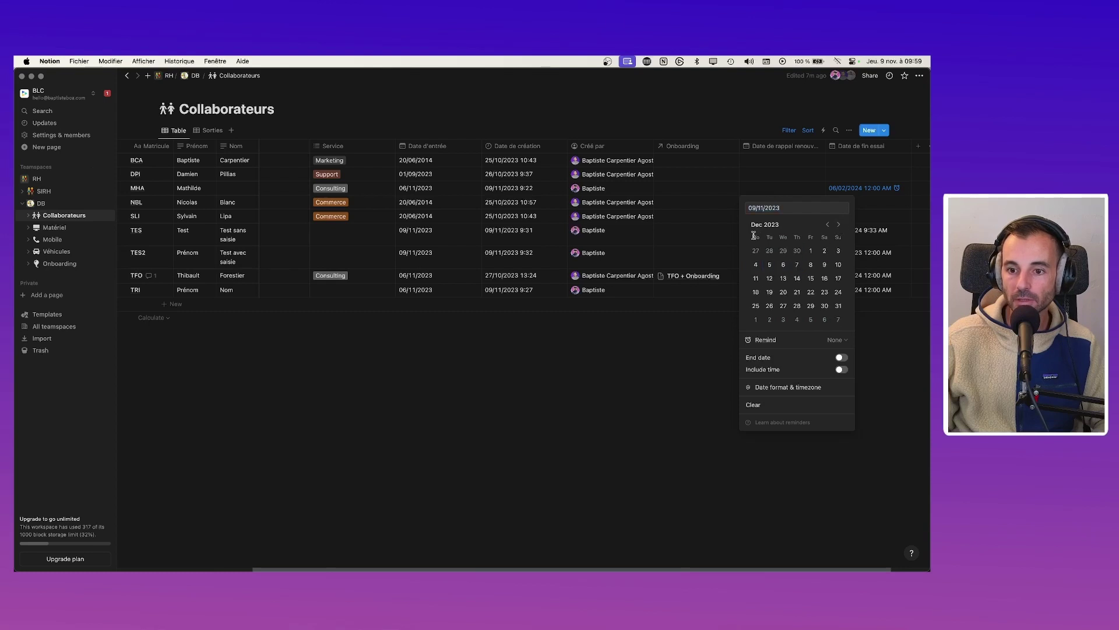
pyautogui.click(783, 293)
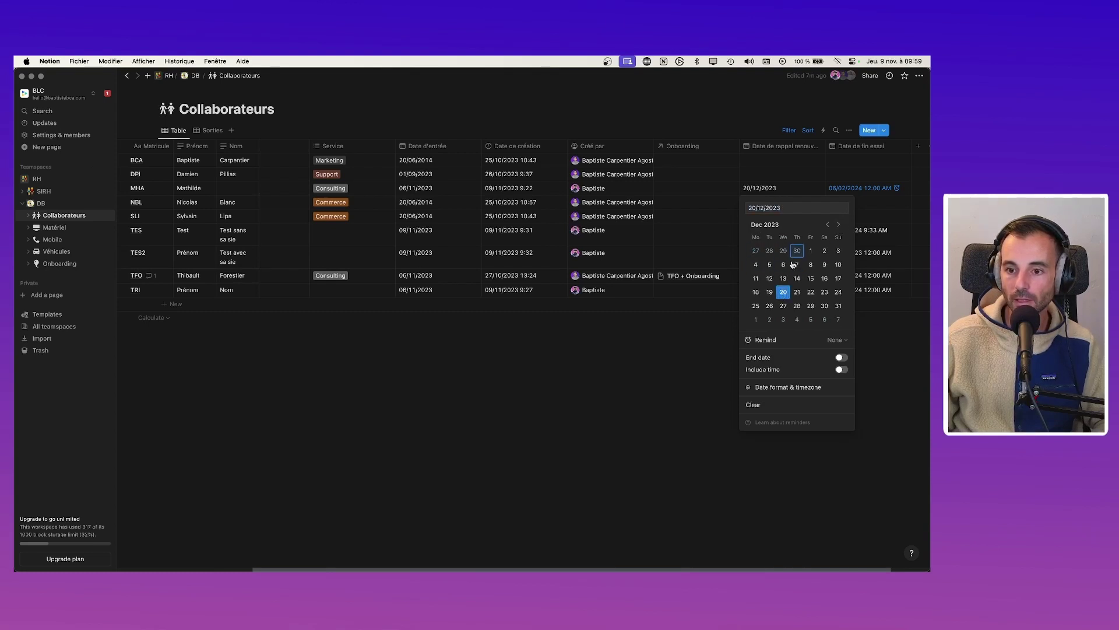
pyautogui.click(772, 341)
pyautogui.click(668, 328)
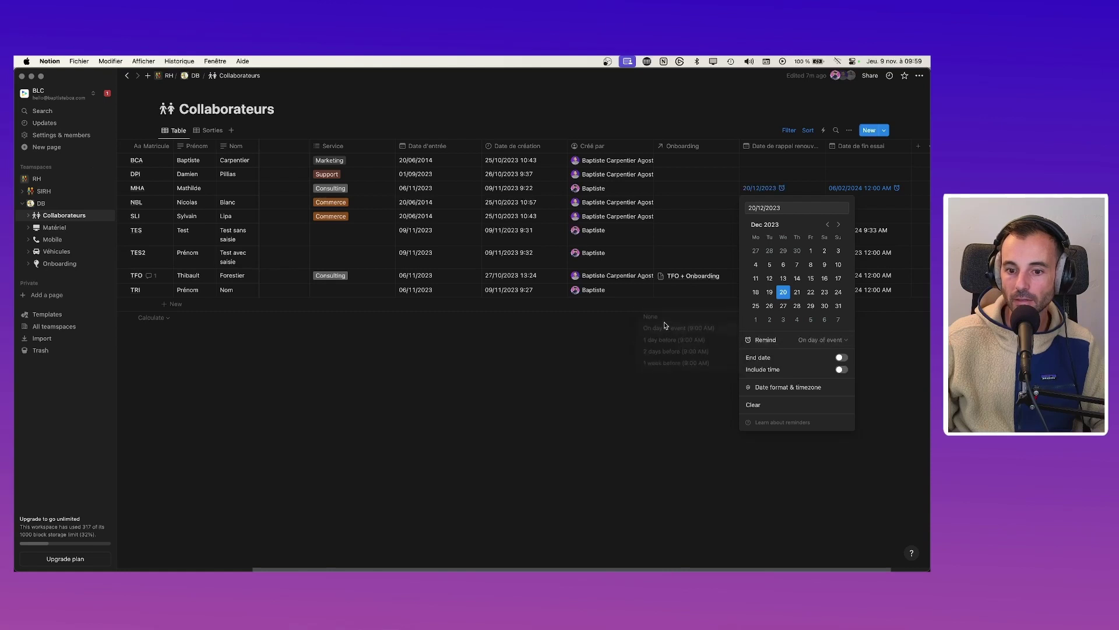
pyautogui.press('Escape')
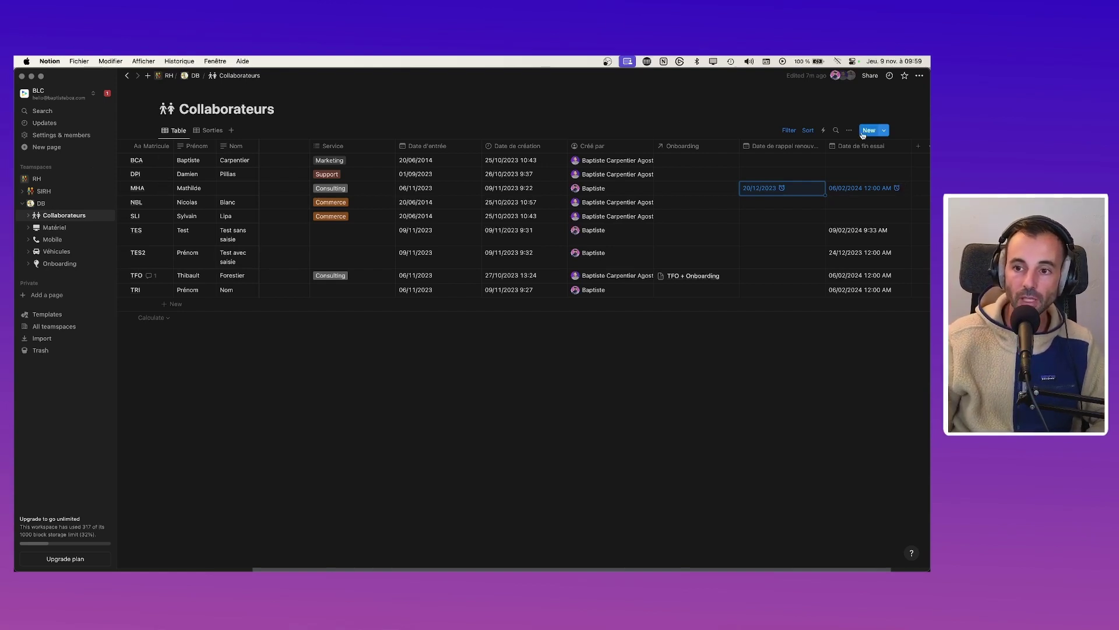
# Step: View the reminder options of the MHA row's Date de fin essai and close them without making a change
pyautogui.click(848, 191)
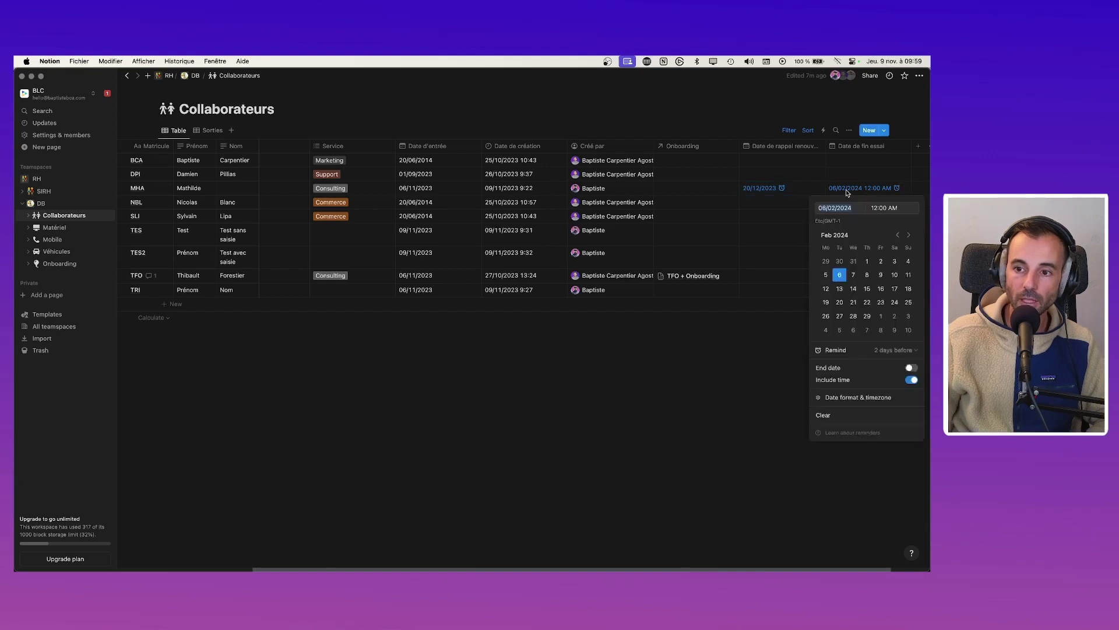
pyautogui.click(896, 351)
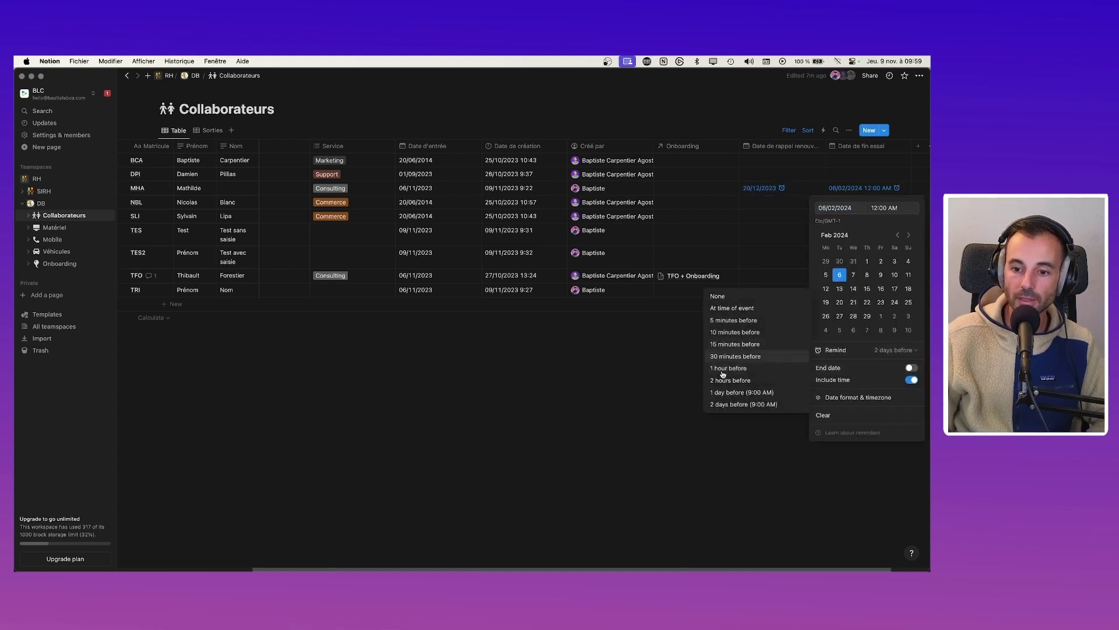
pyautogui.click(680, 405)
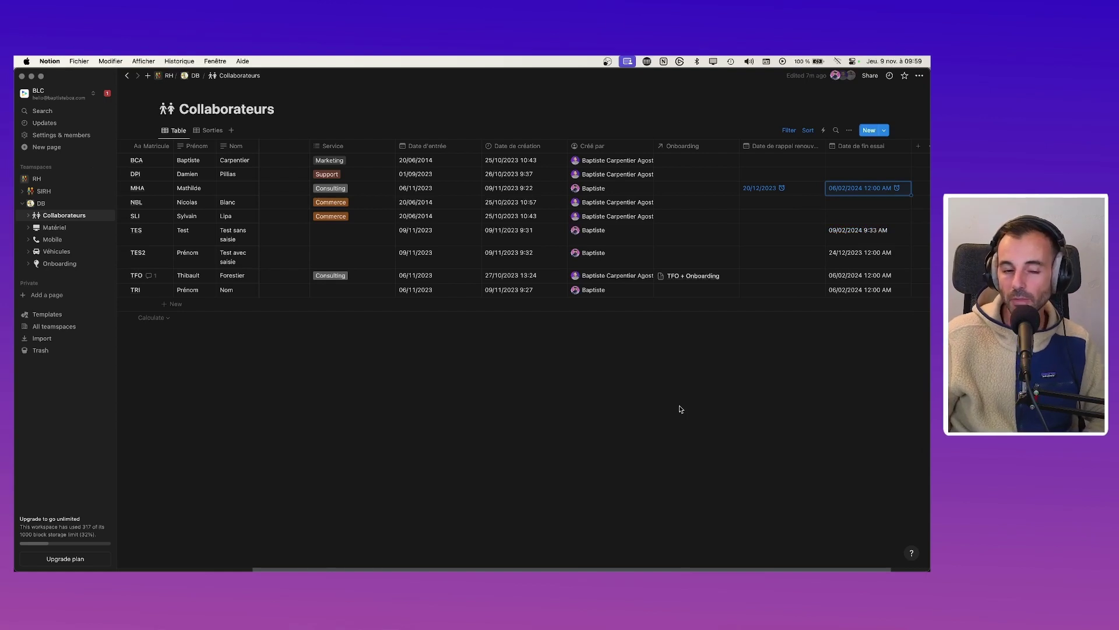
pyautogui.moveTo(745, 567)
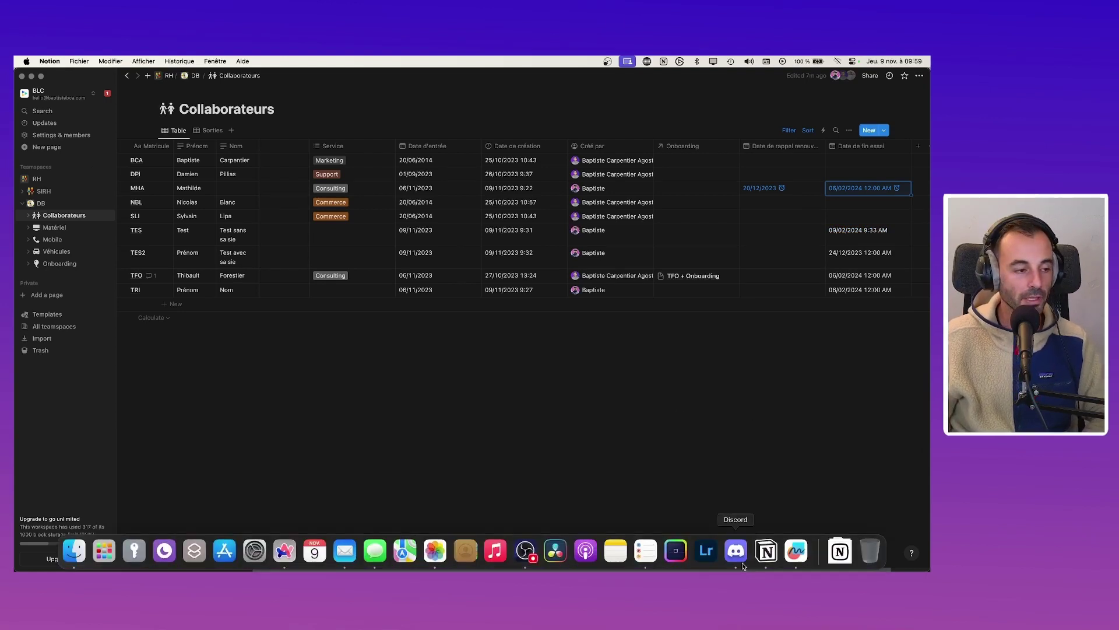